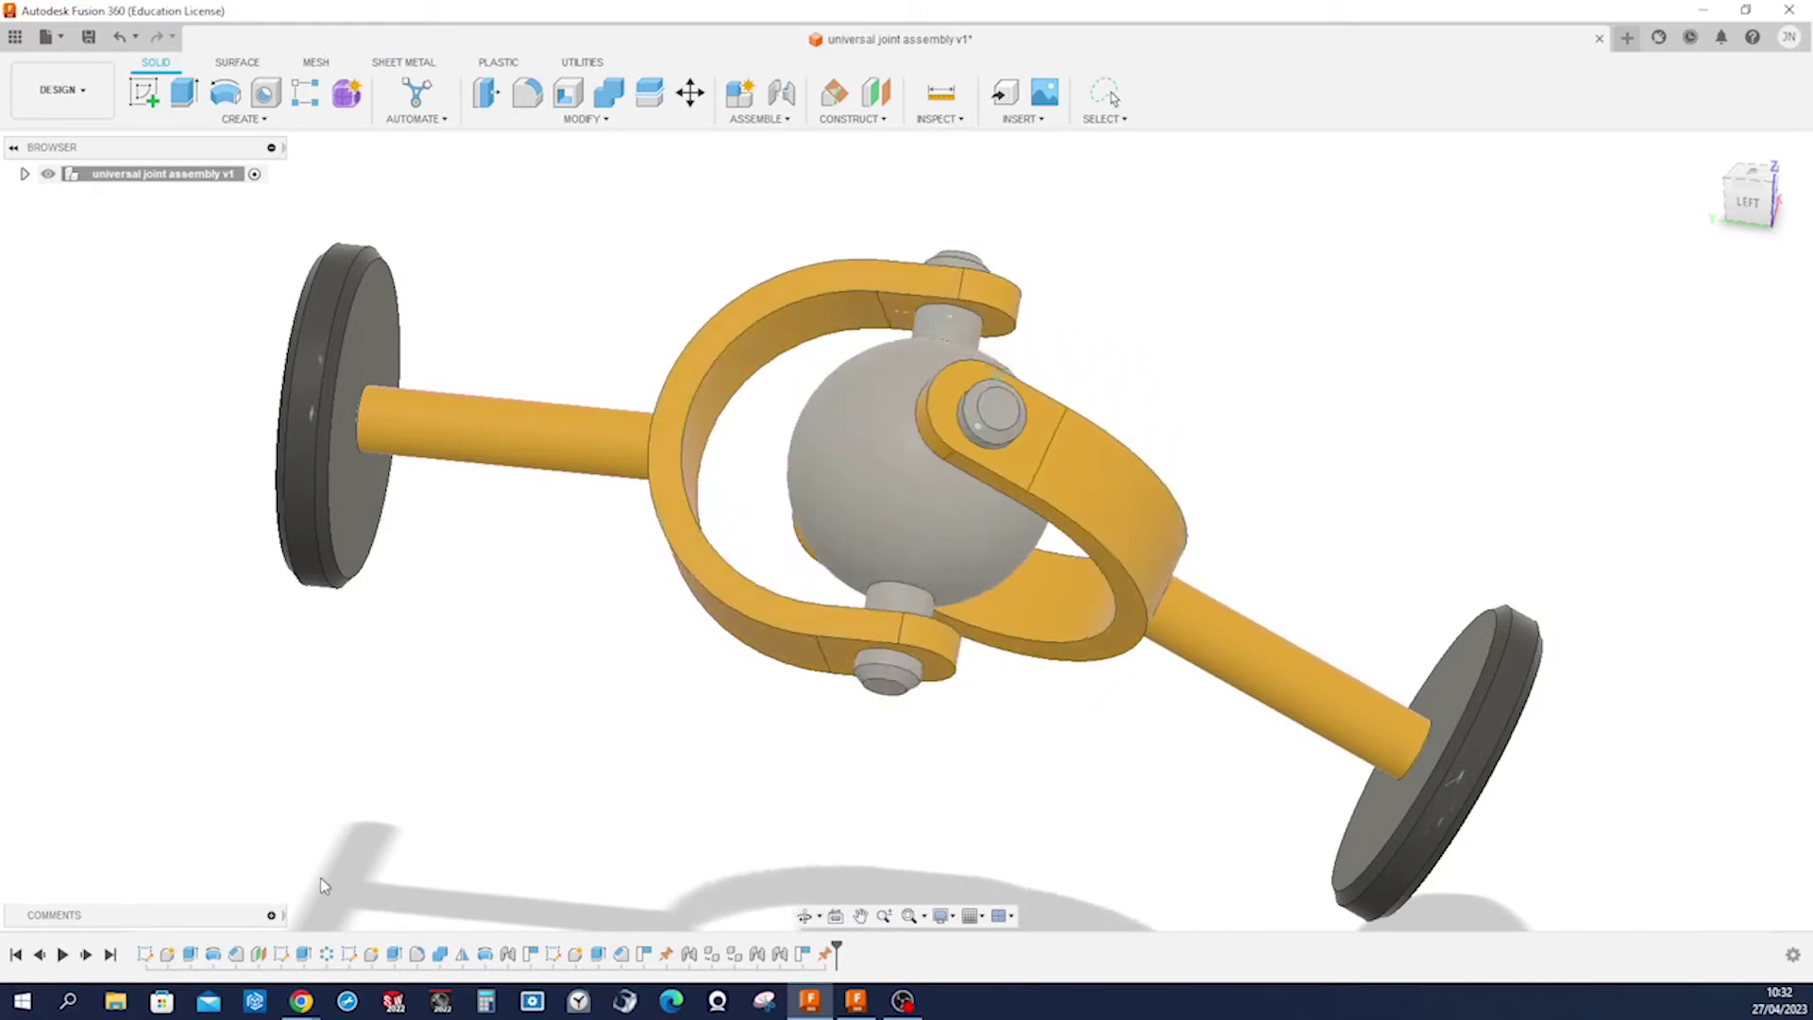
# Roll the finished universal joint's timeline back to the very beginning.
pyautogui.click(16, 954)
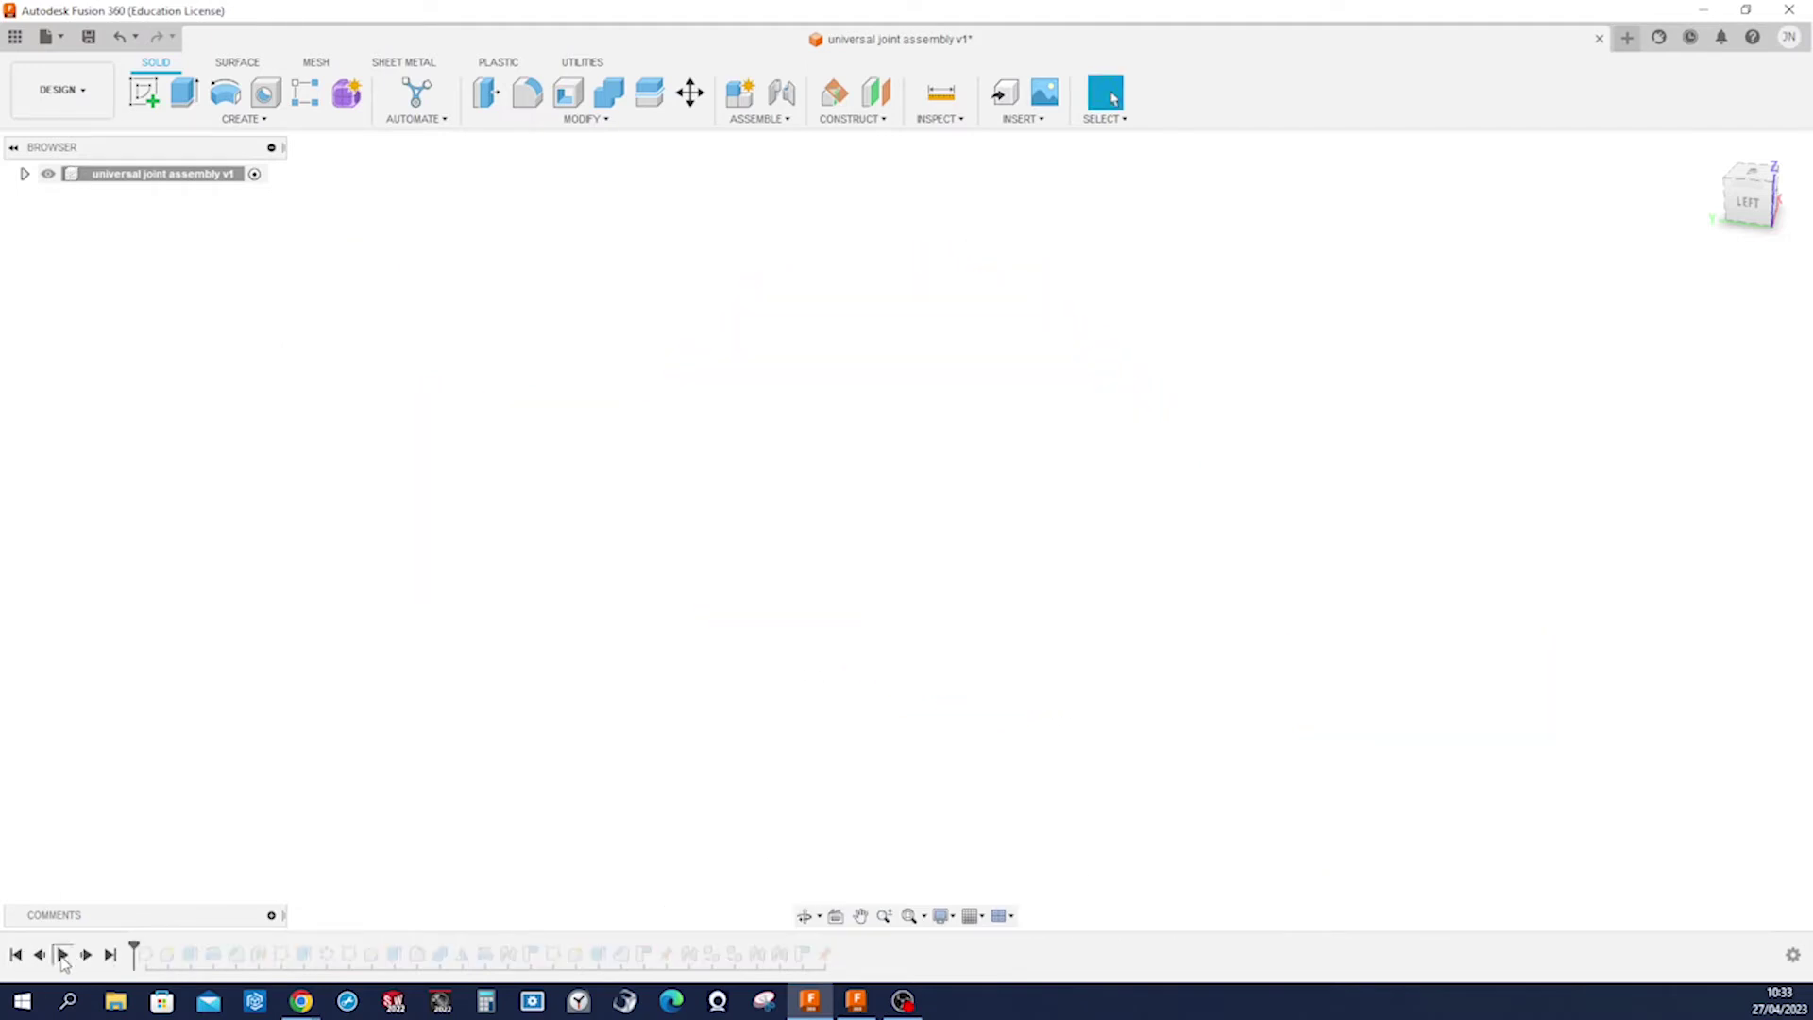
# Play the universal joint's design history to watch it rebuild from the start.
pyautogui.click(63, 954)
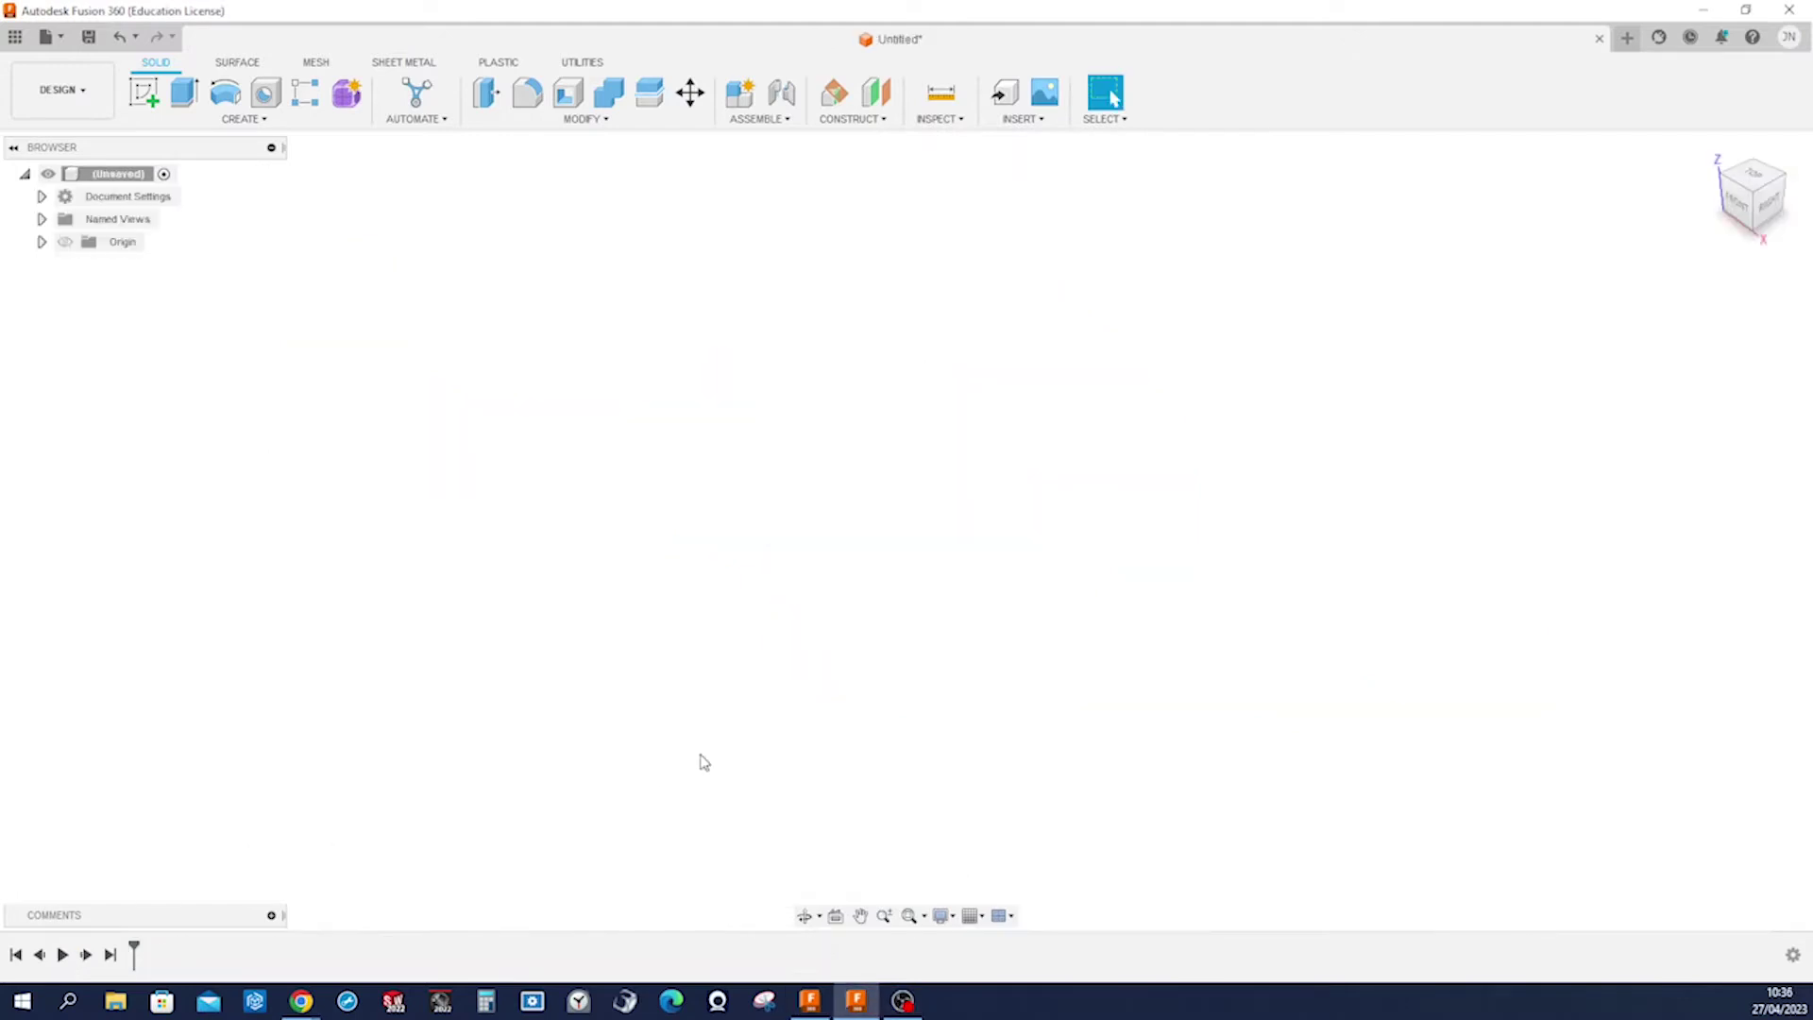
# Start a sketch on the front plane and draw a 96 mm centre-diameter circle at the origin.
pyautogui.press('s')
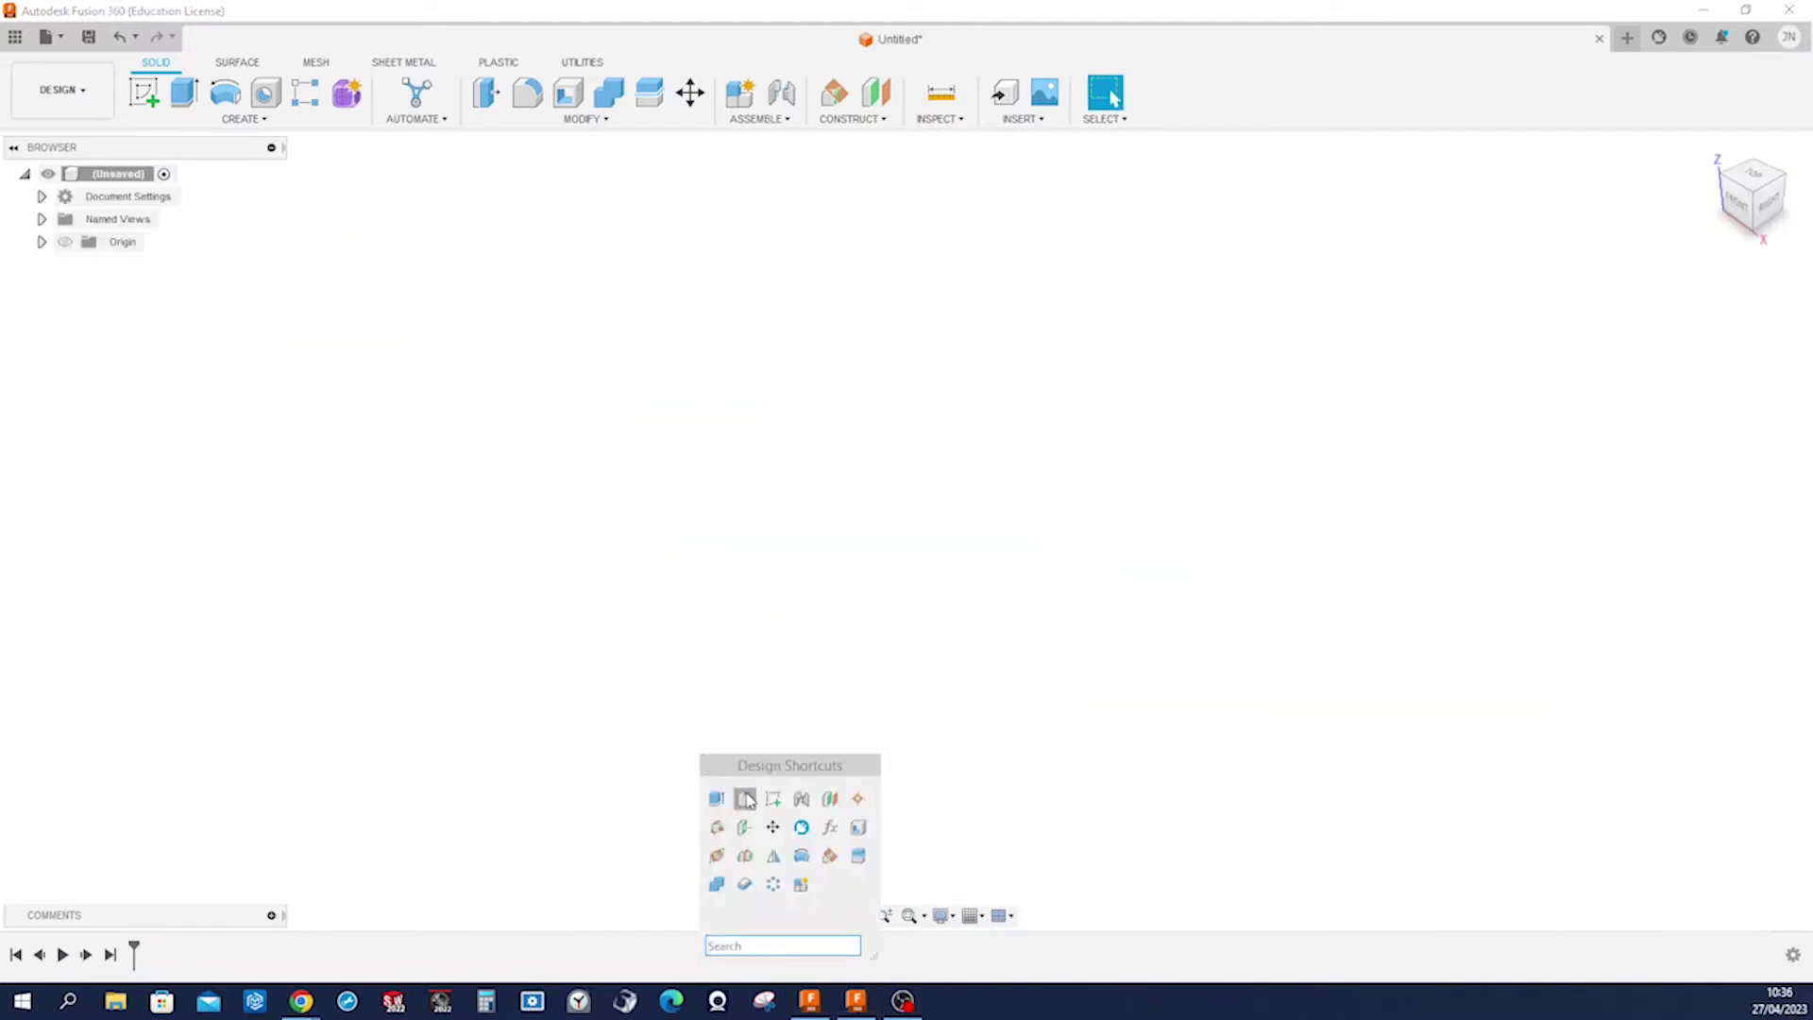
pyautogui.click(773, 801)
pyautogui.click(907, 529)
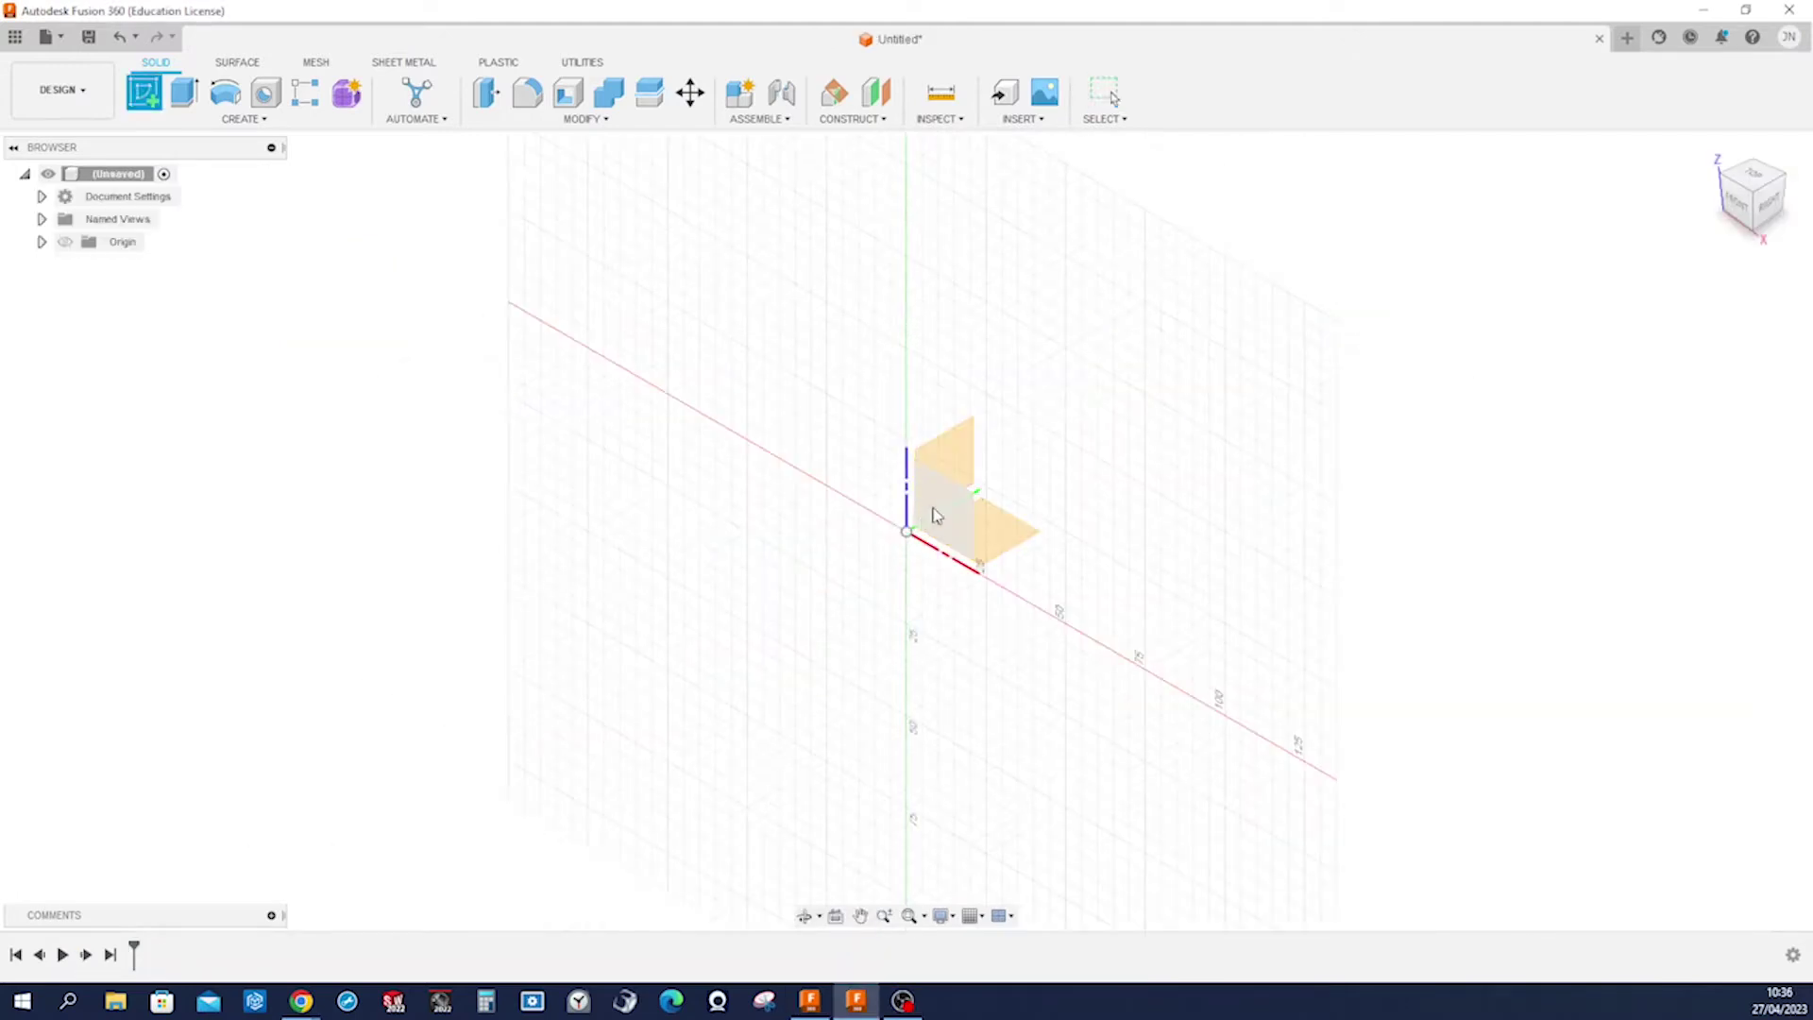
pyautogui.press('s')
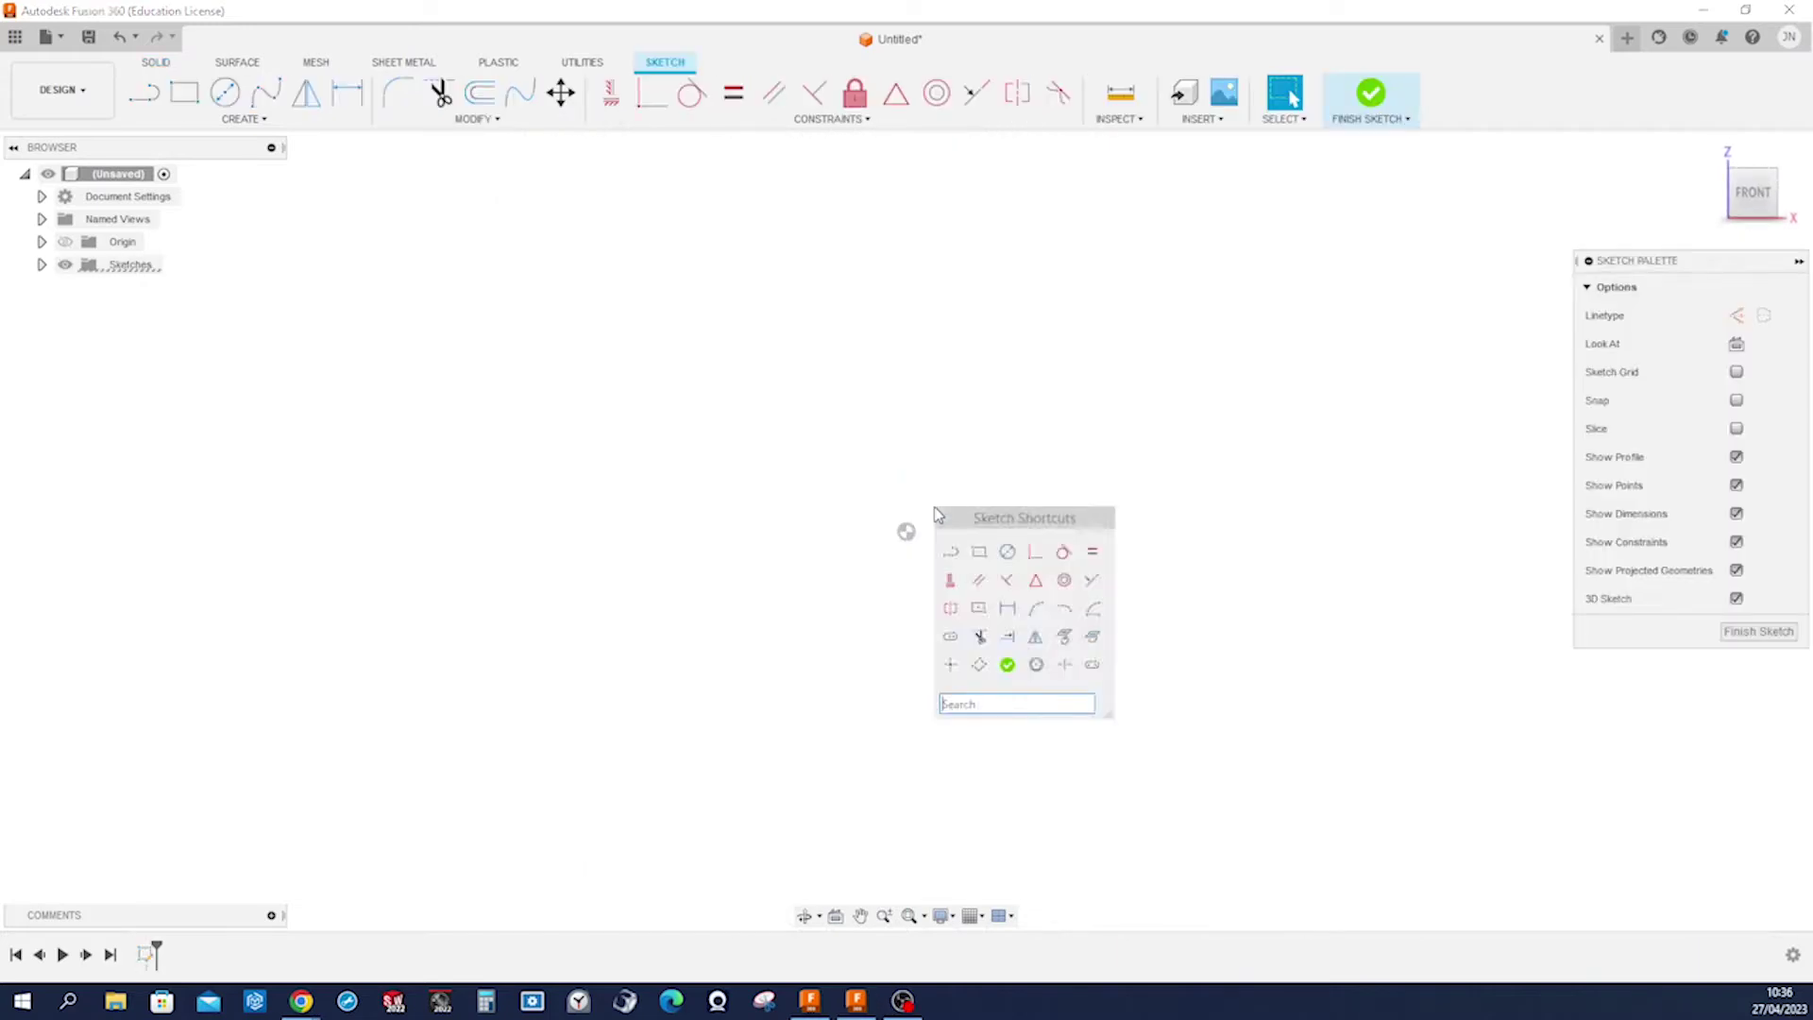
pyautogui.click(1006, 551)
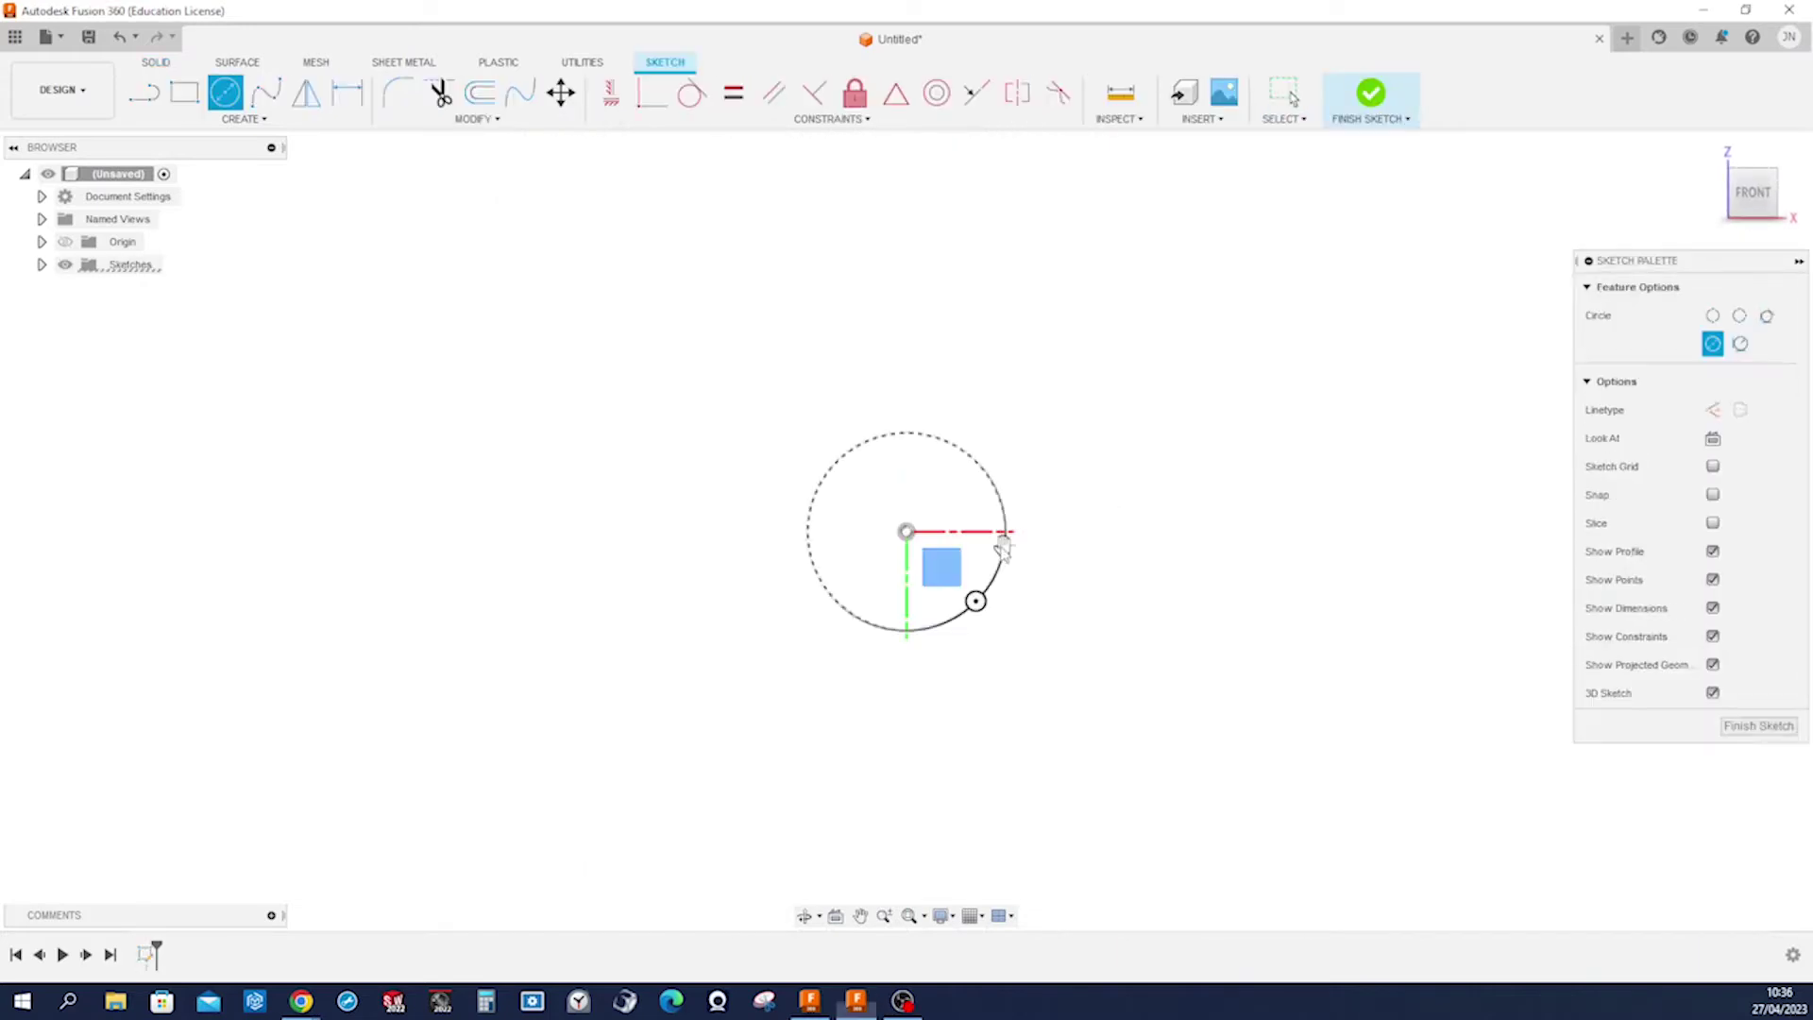
pyautogui.click(907, 532)
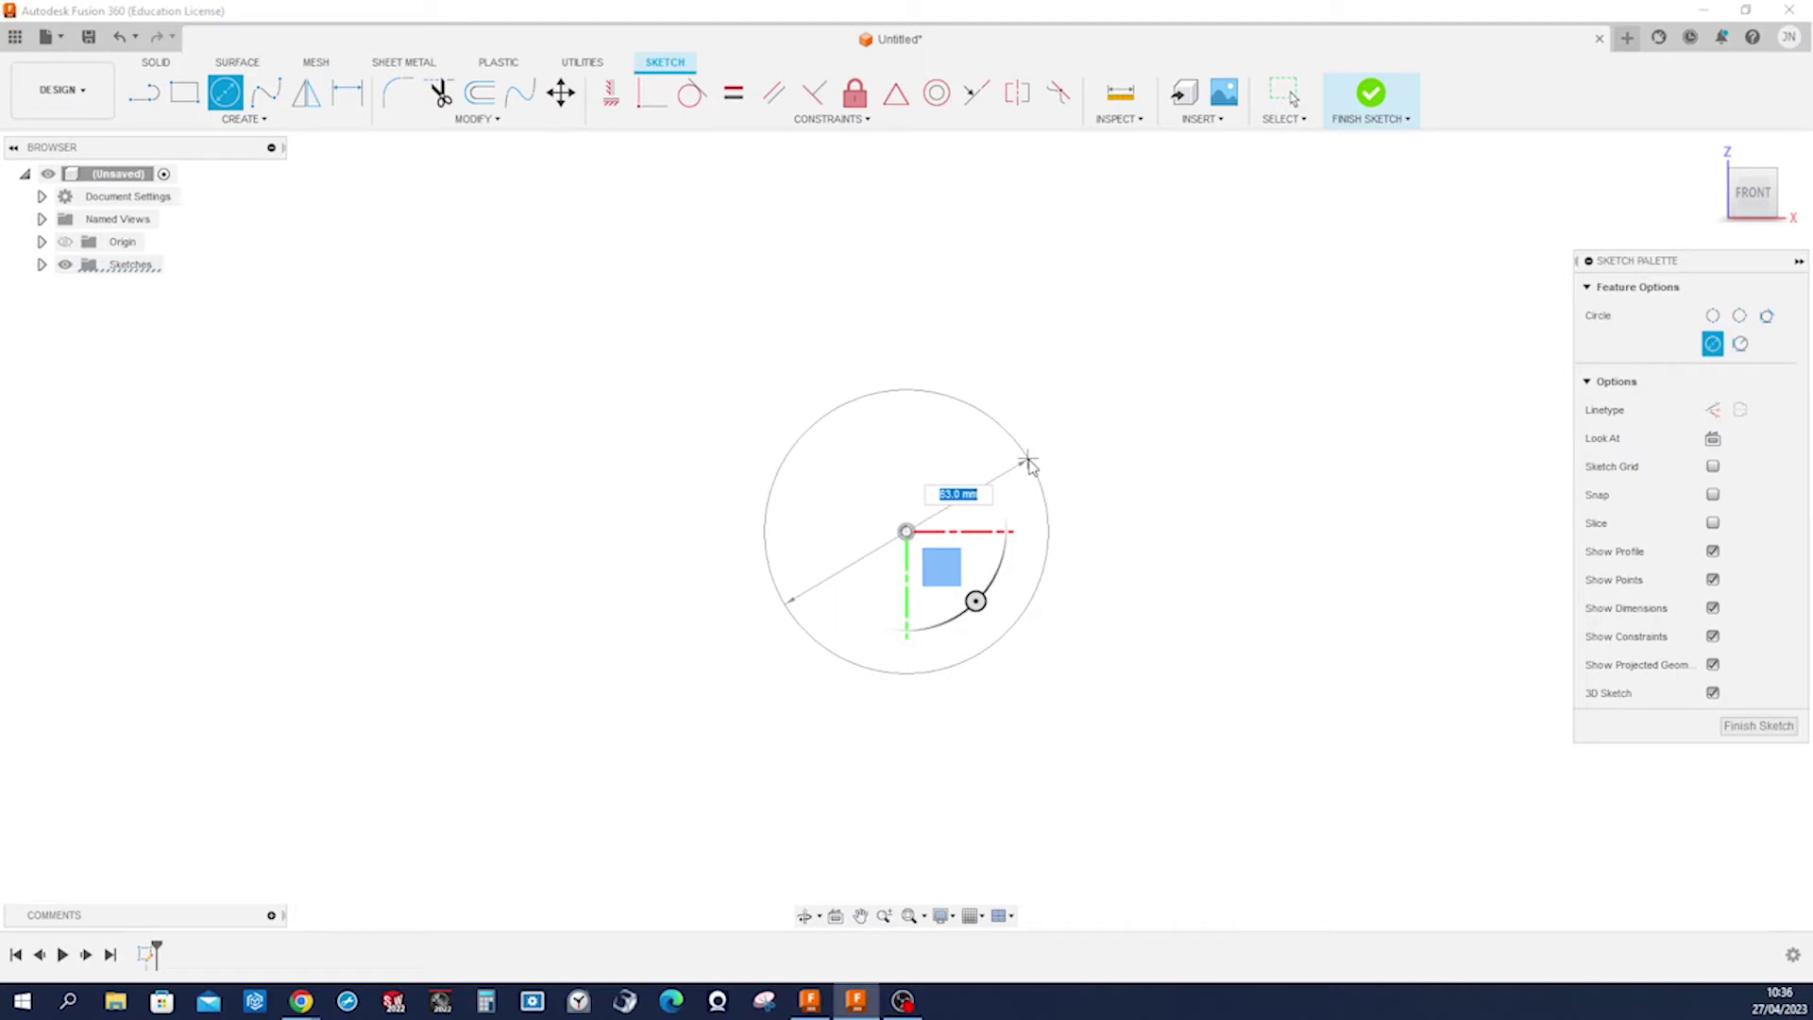
pyautogui.write('96')
pyautogui.press('Return')
pyautogui.press('Escape')
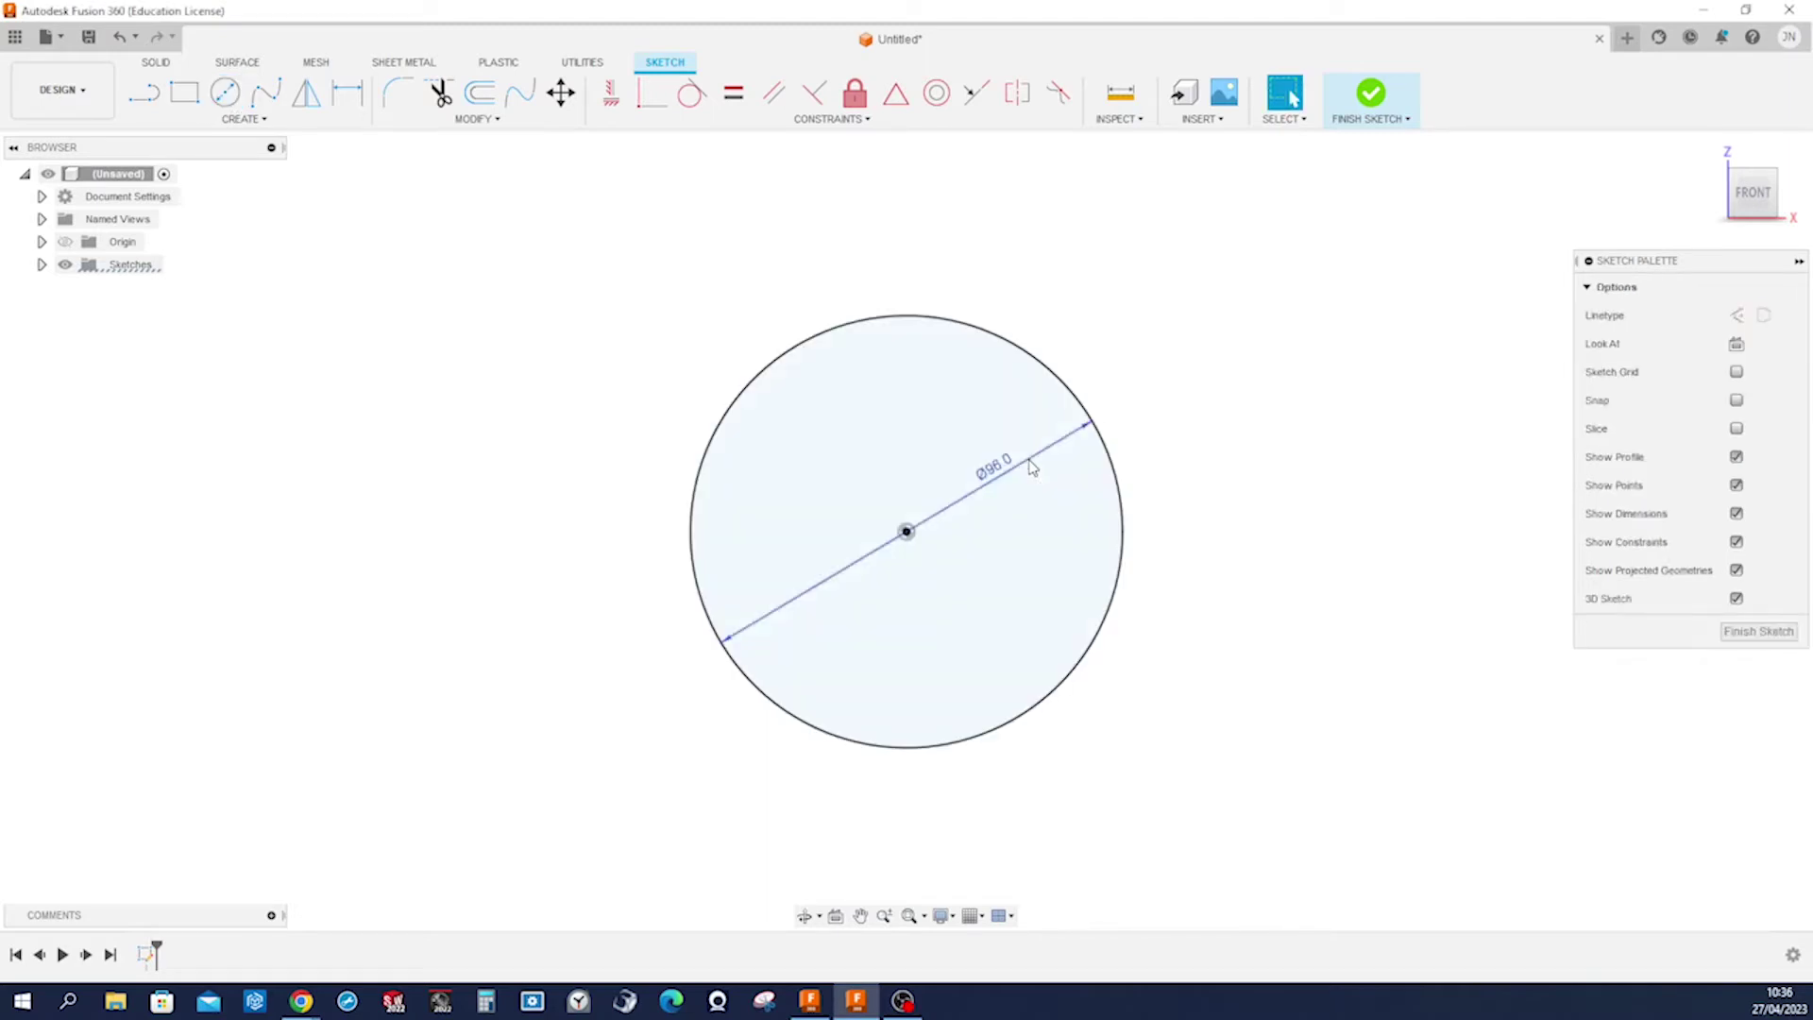
# Add a concentric 24 mm circle centred on the origin.
pyautogui.press('s')
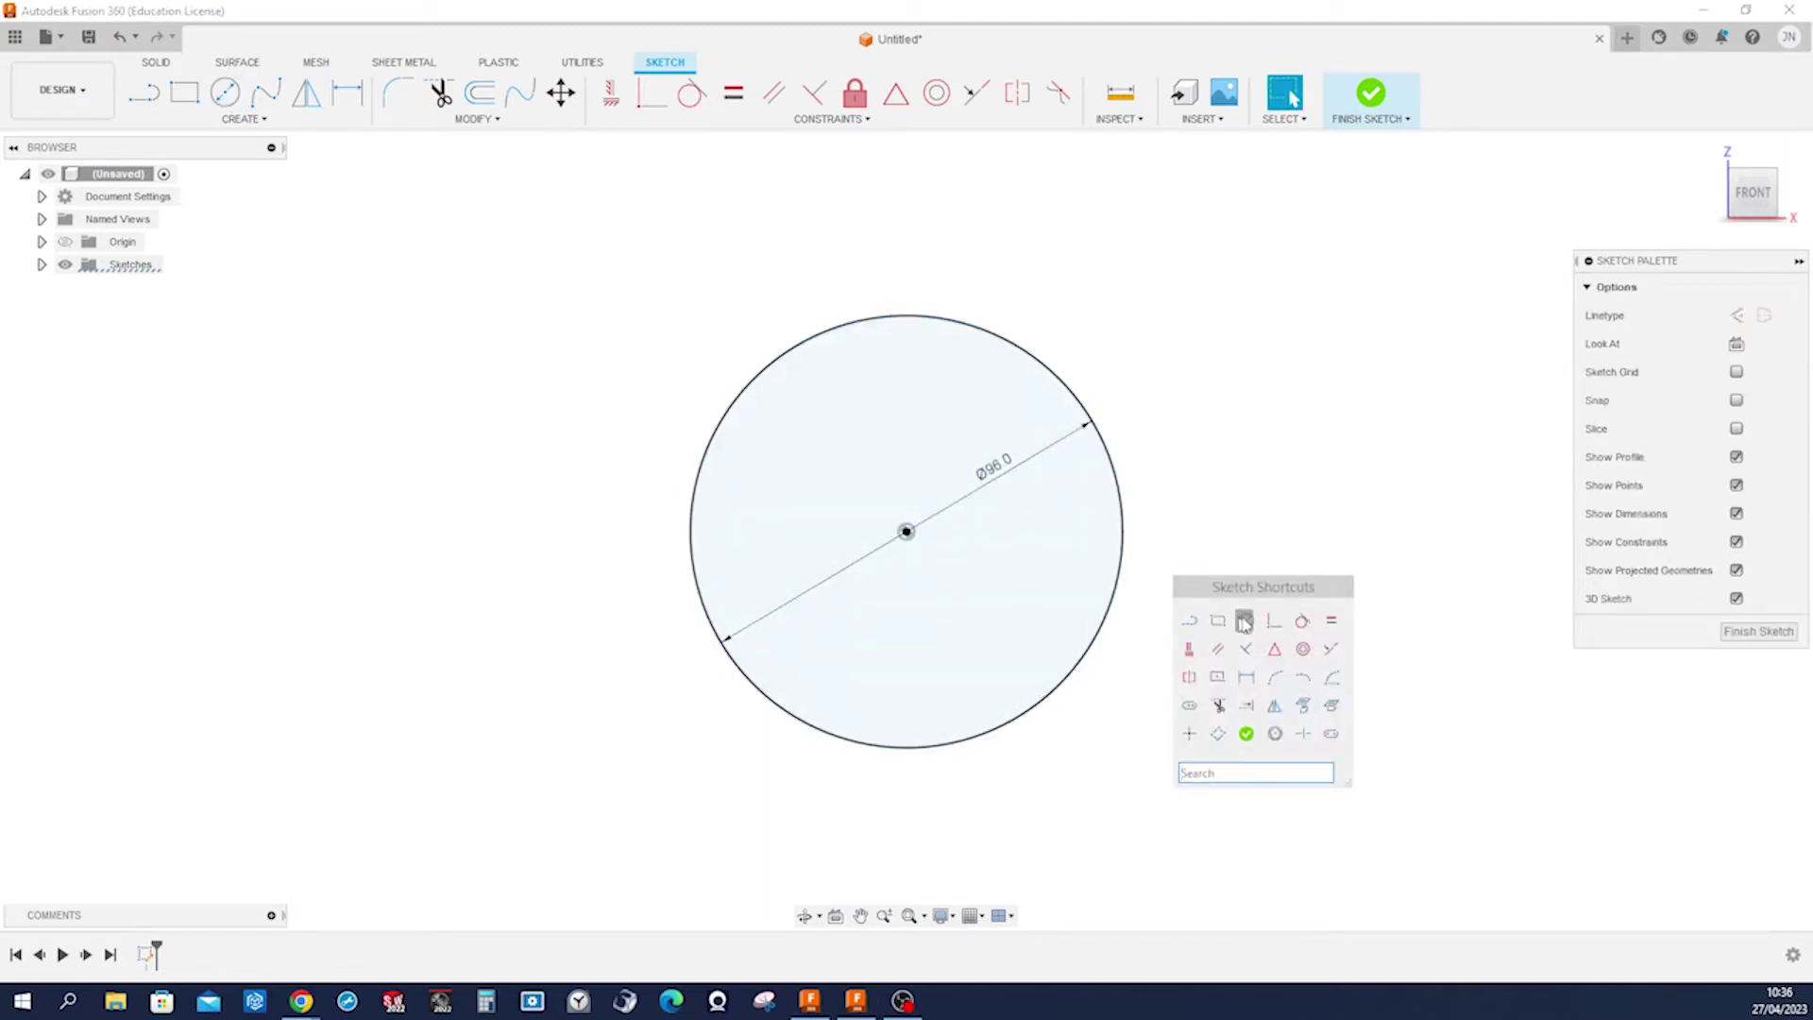
pyautogui.click(1245, 621)
pyautogui.click(907, 531)
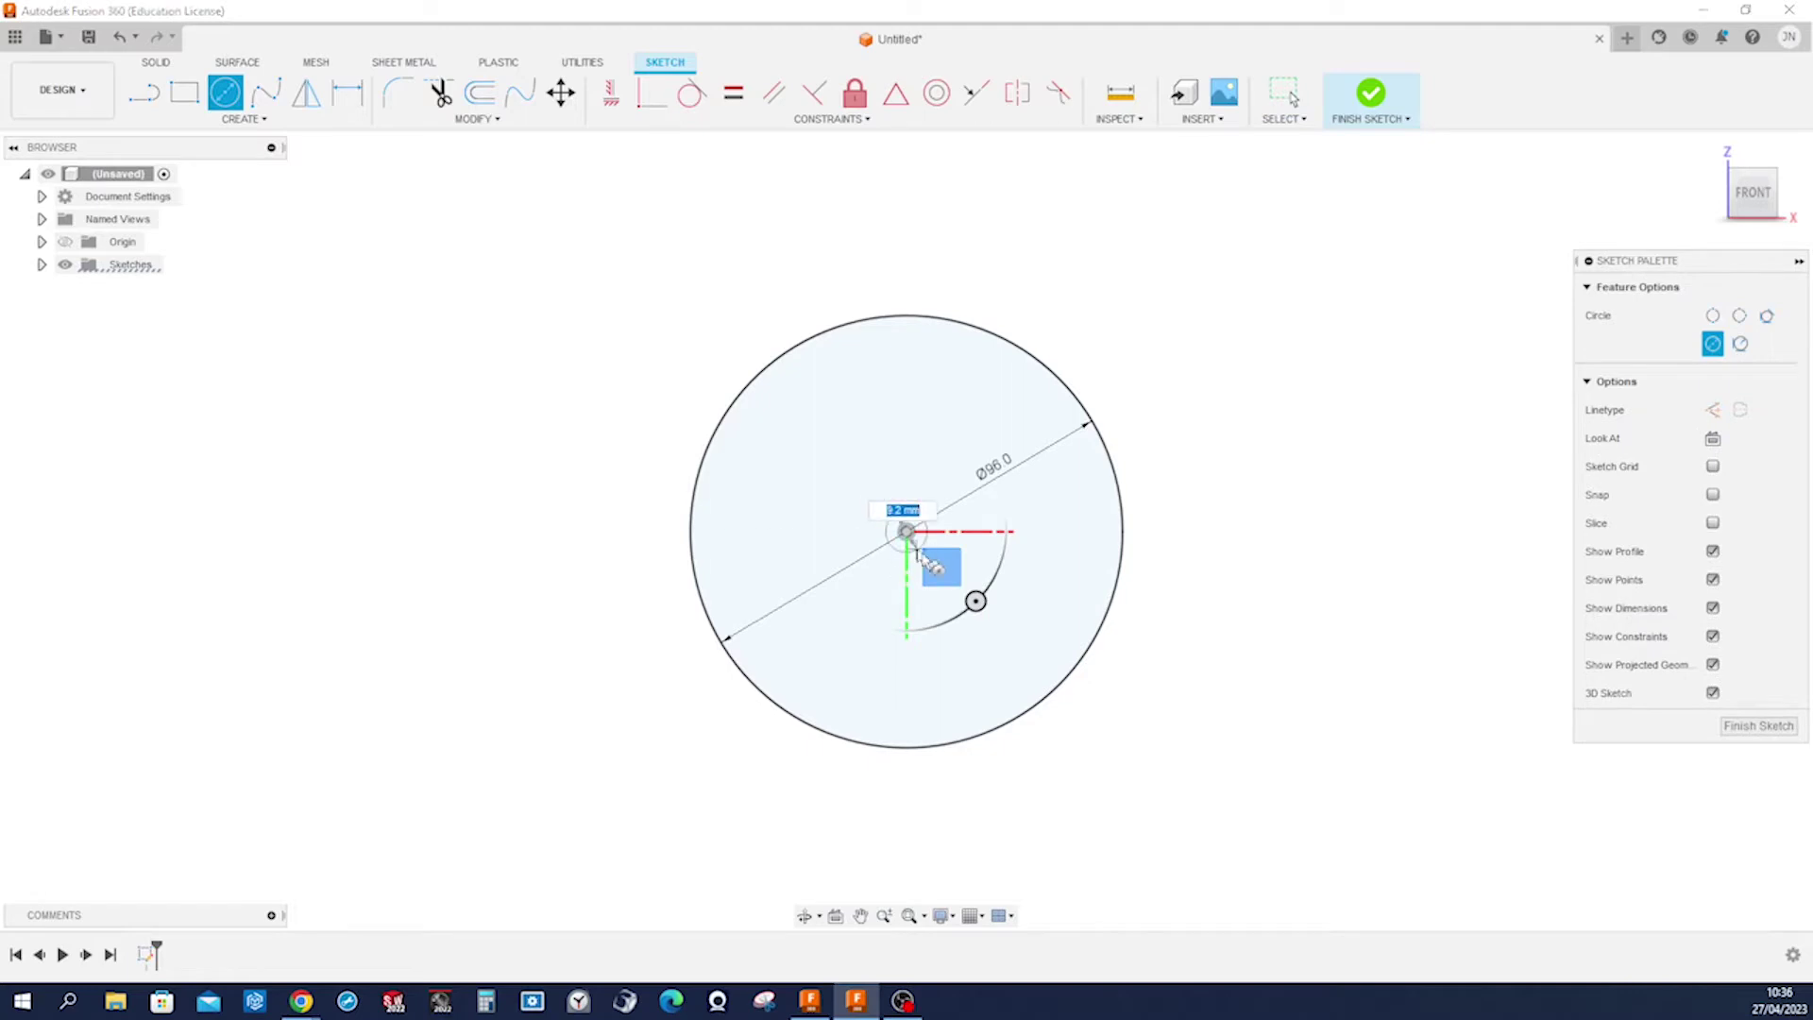
pyautogui.write('2')
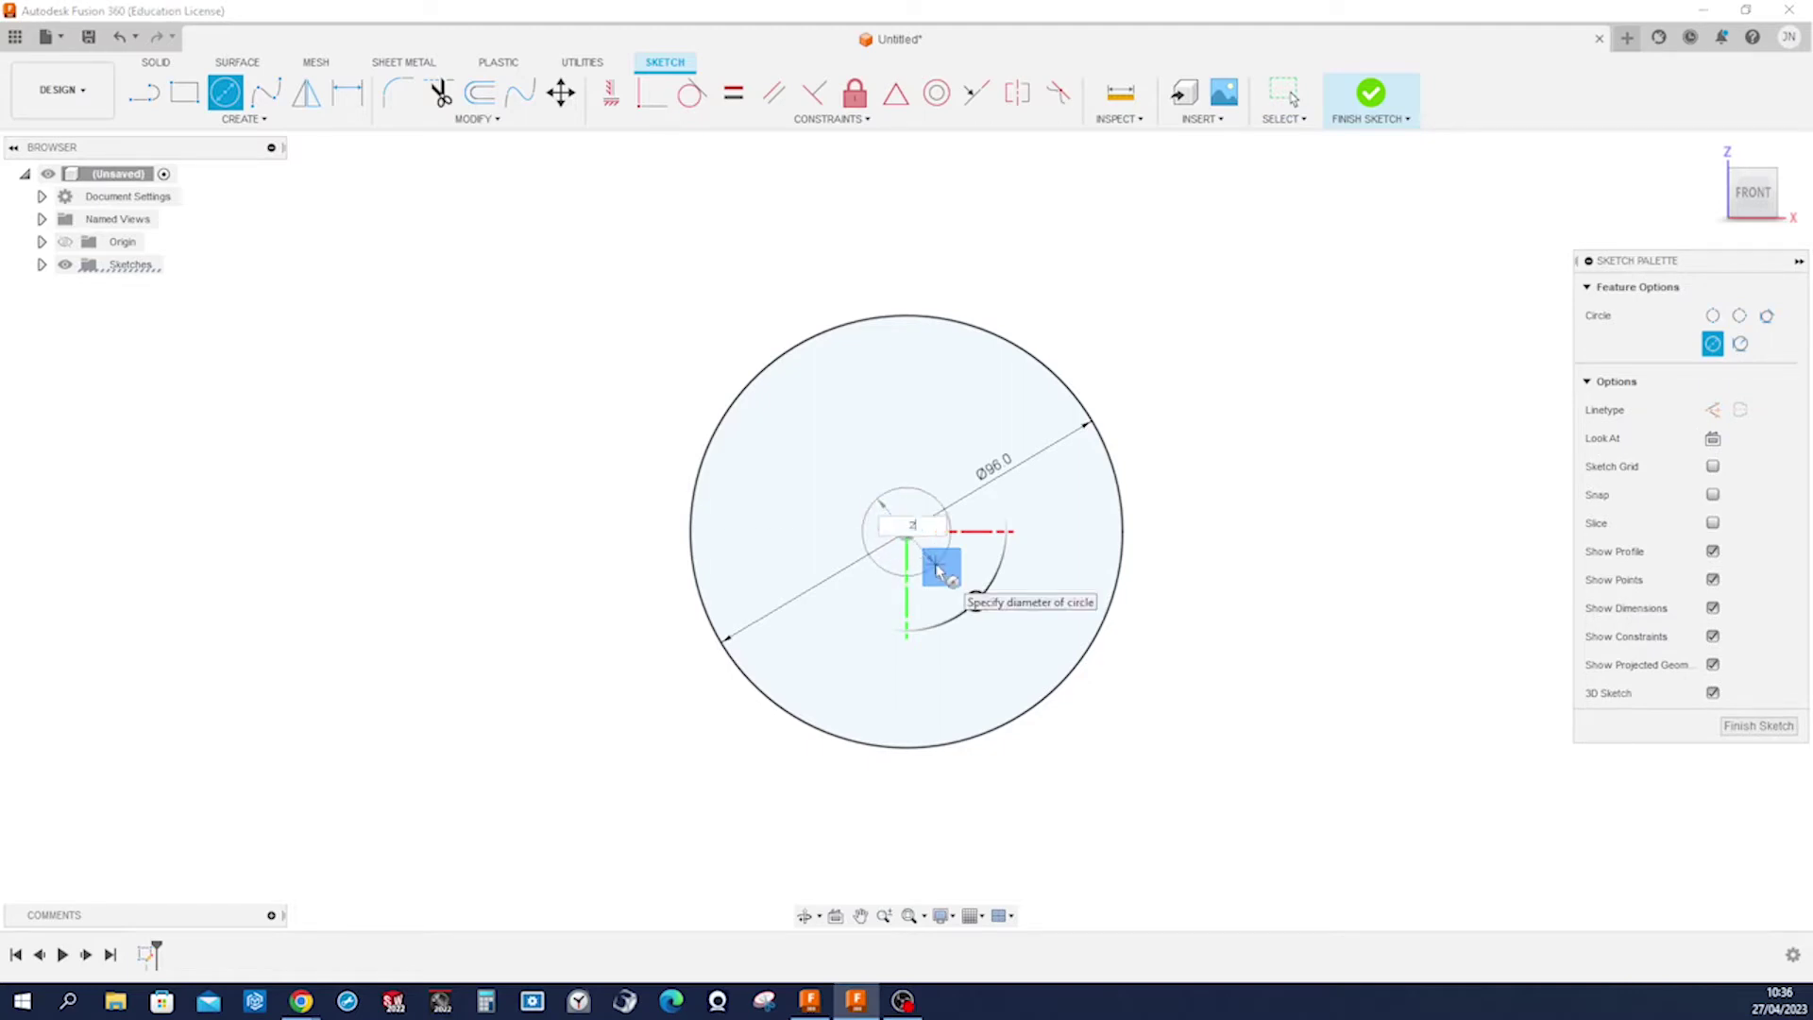
pyautogui.write('4')
pyautogui.press('Return')
pyautogui.press('Escape')
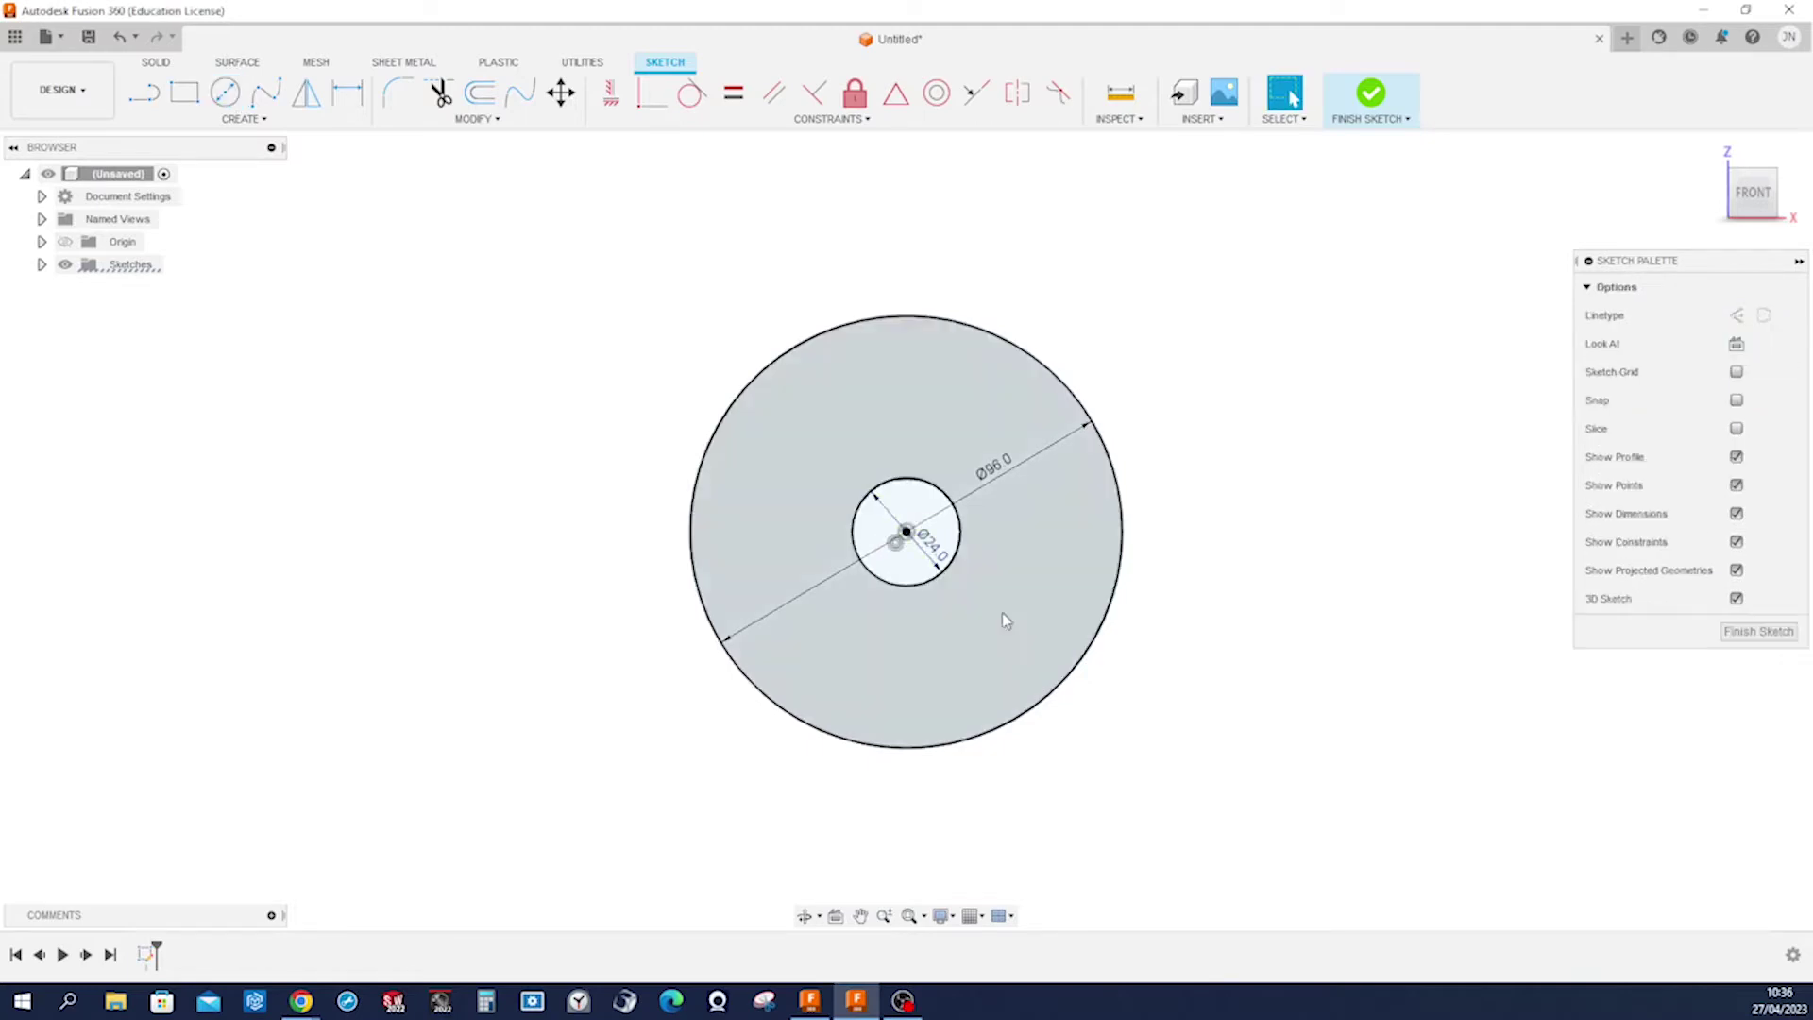
# Draw a horizontal line across the 96 mm circle from edge to edge.
pyautogui.press('s')
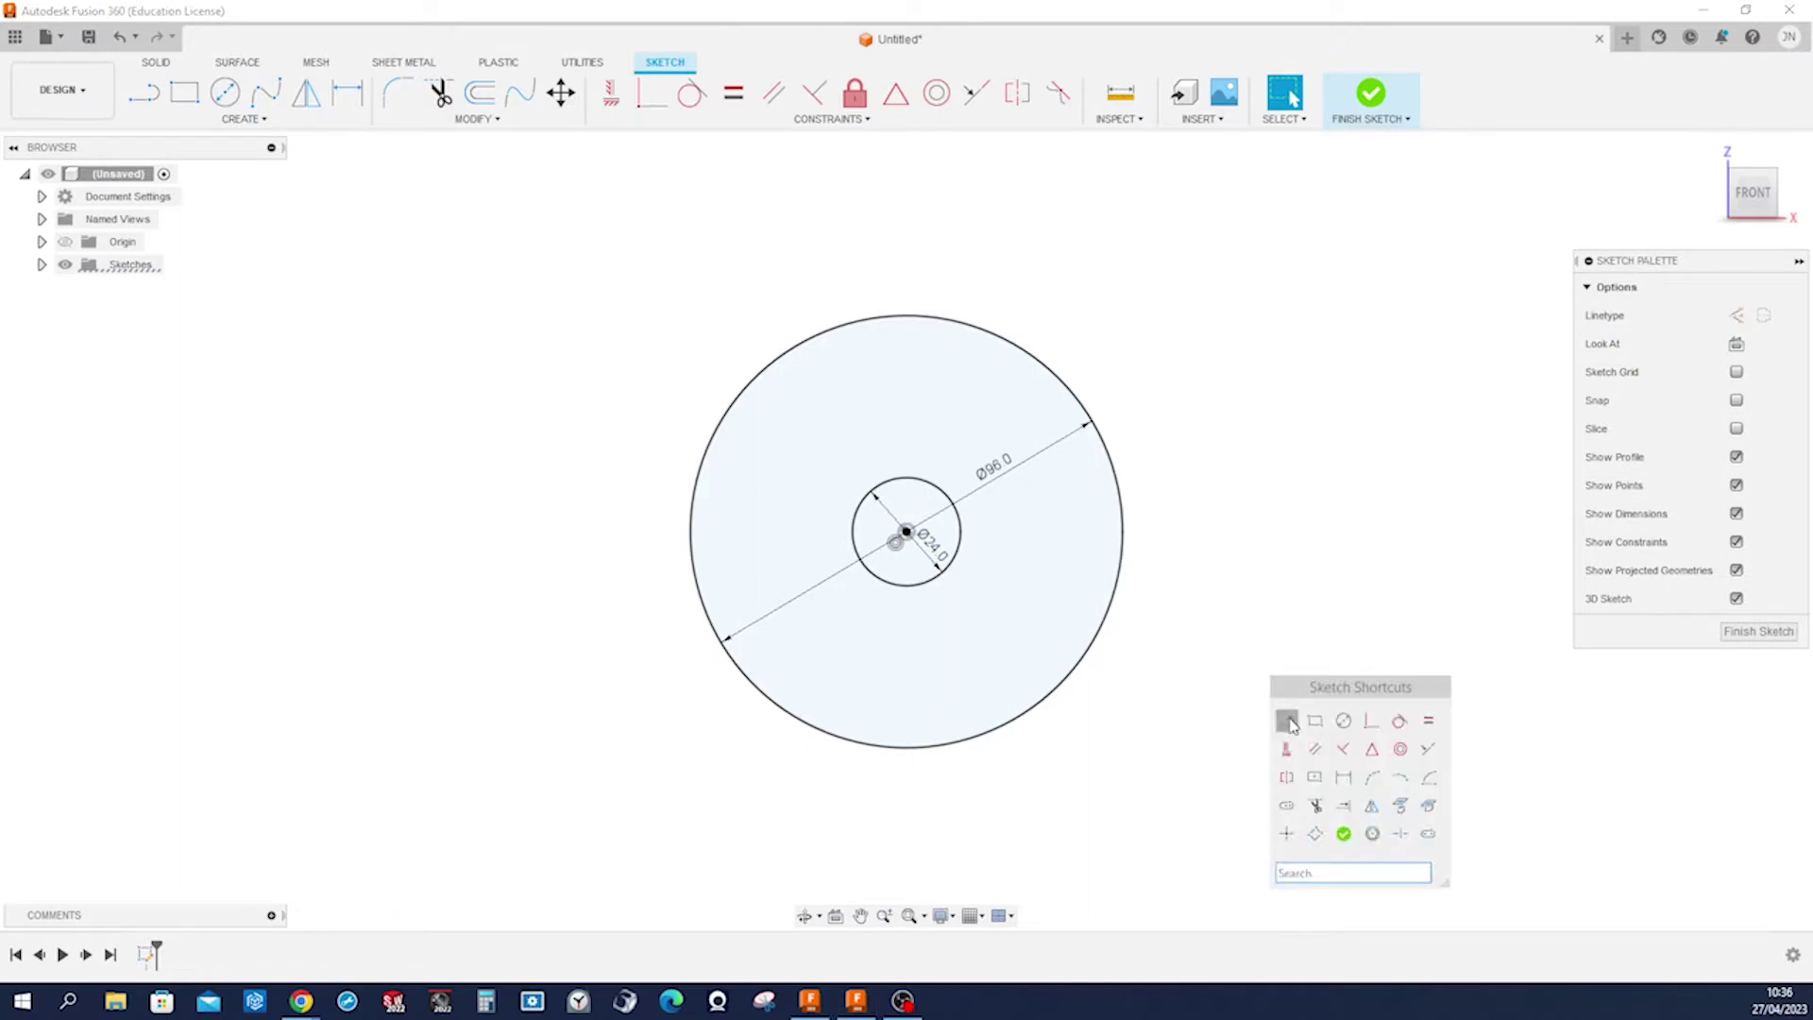
pyautogui.click(1285, 718)
pyautogui.click(742, 670)
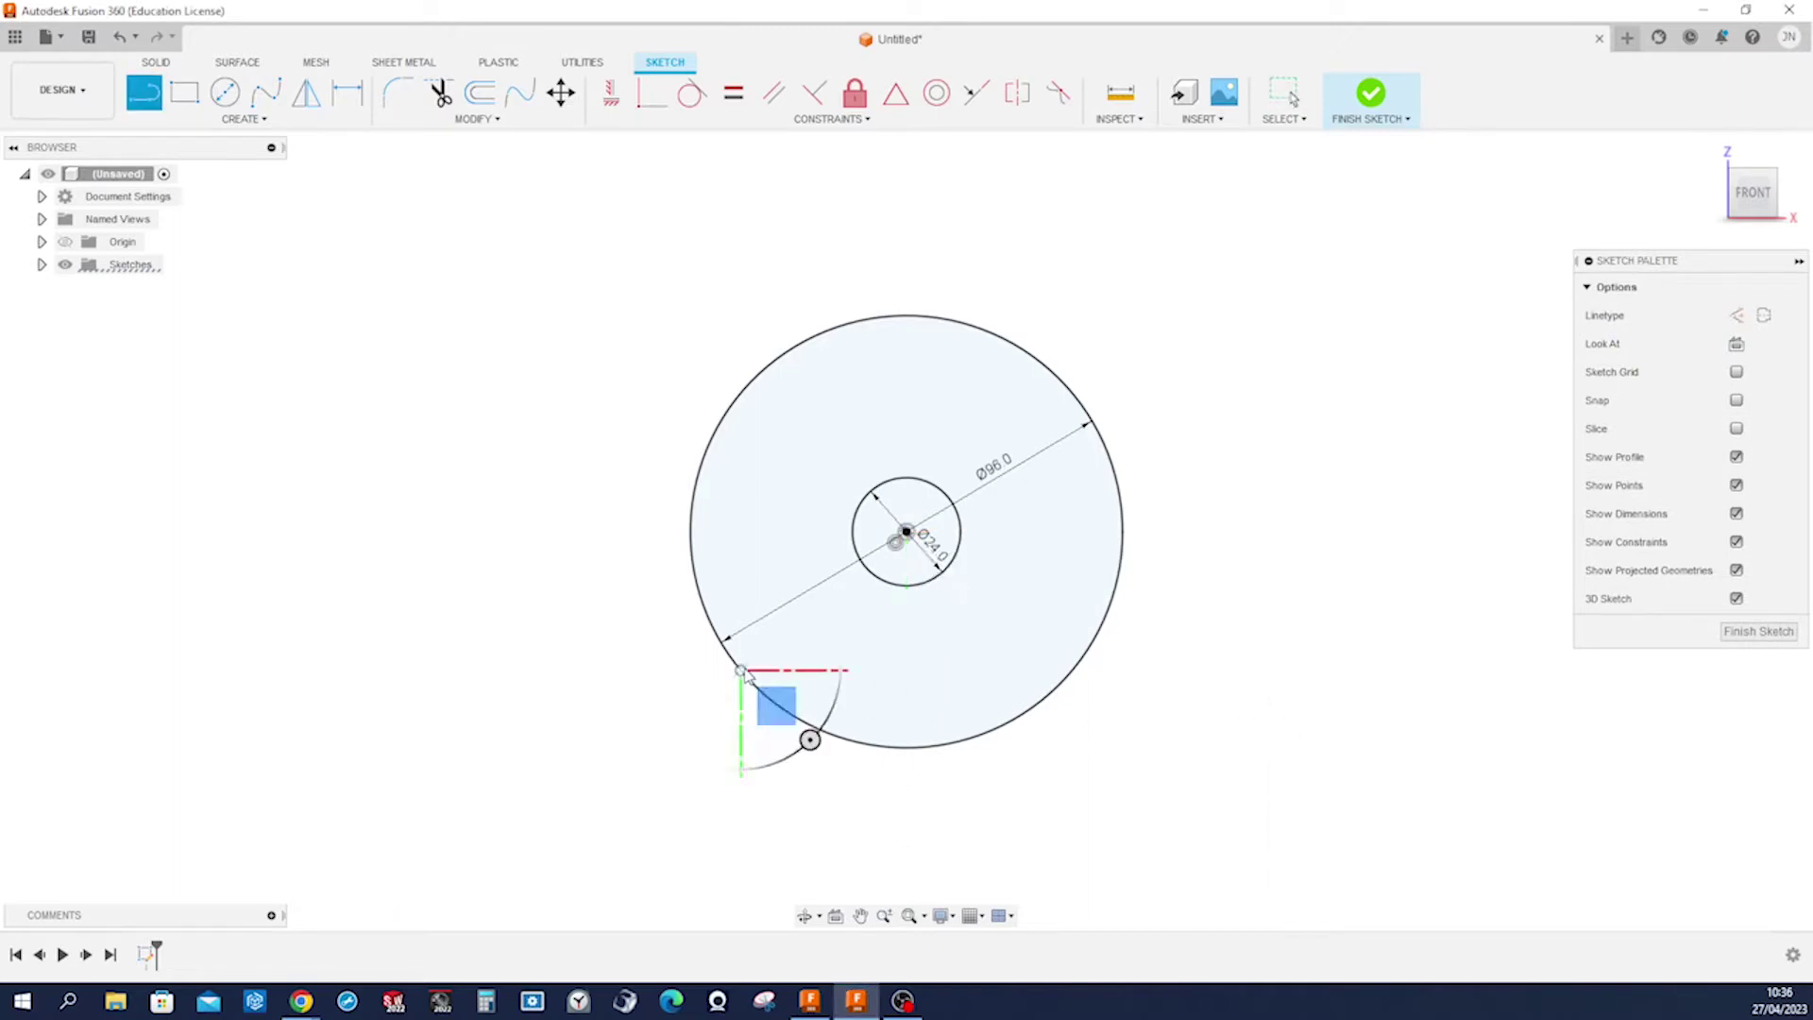
pyautogui.doubleClick(1072, 671)
pyautogui.press('Escape')
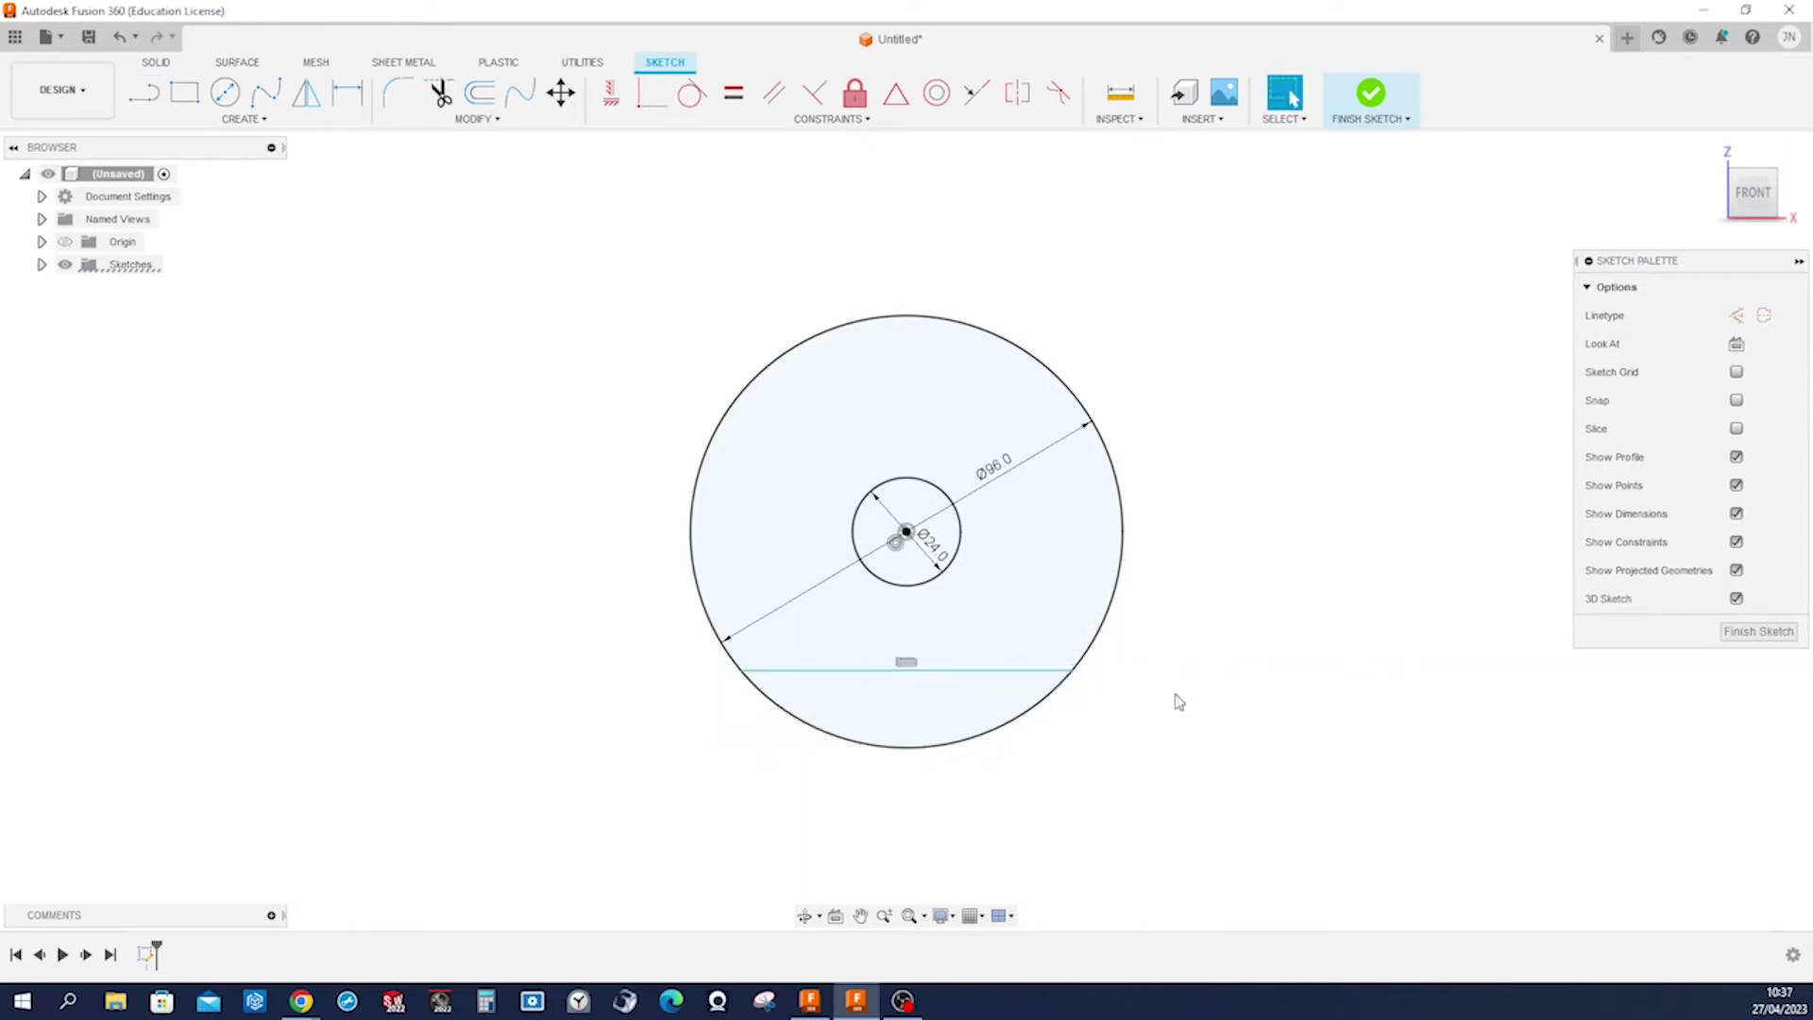
# Constrain the line to pass through the circles' centre point and finish the sketch.
pyautogui.press('s')
pyautogui.click(1277, 741)
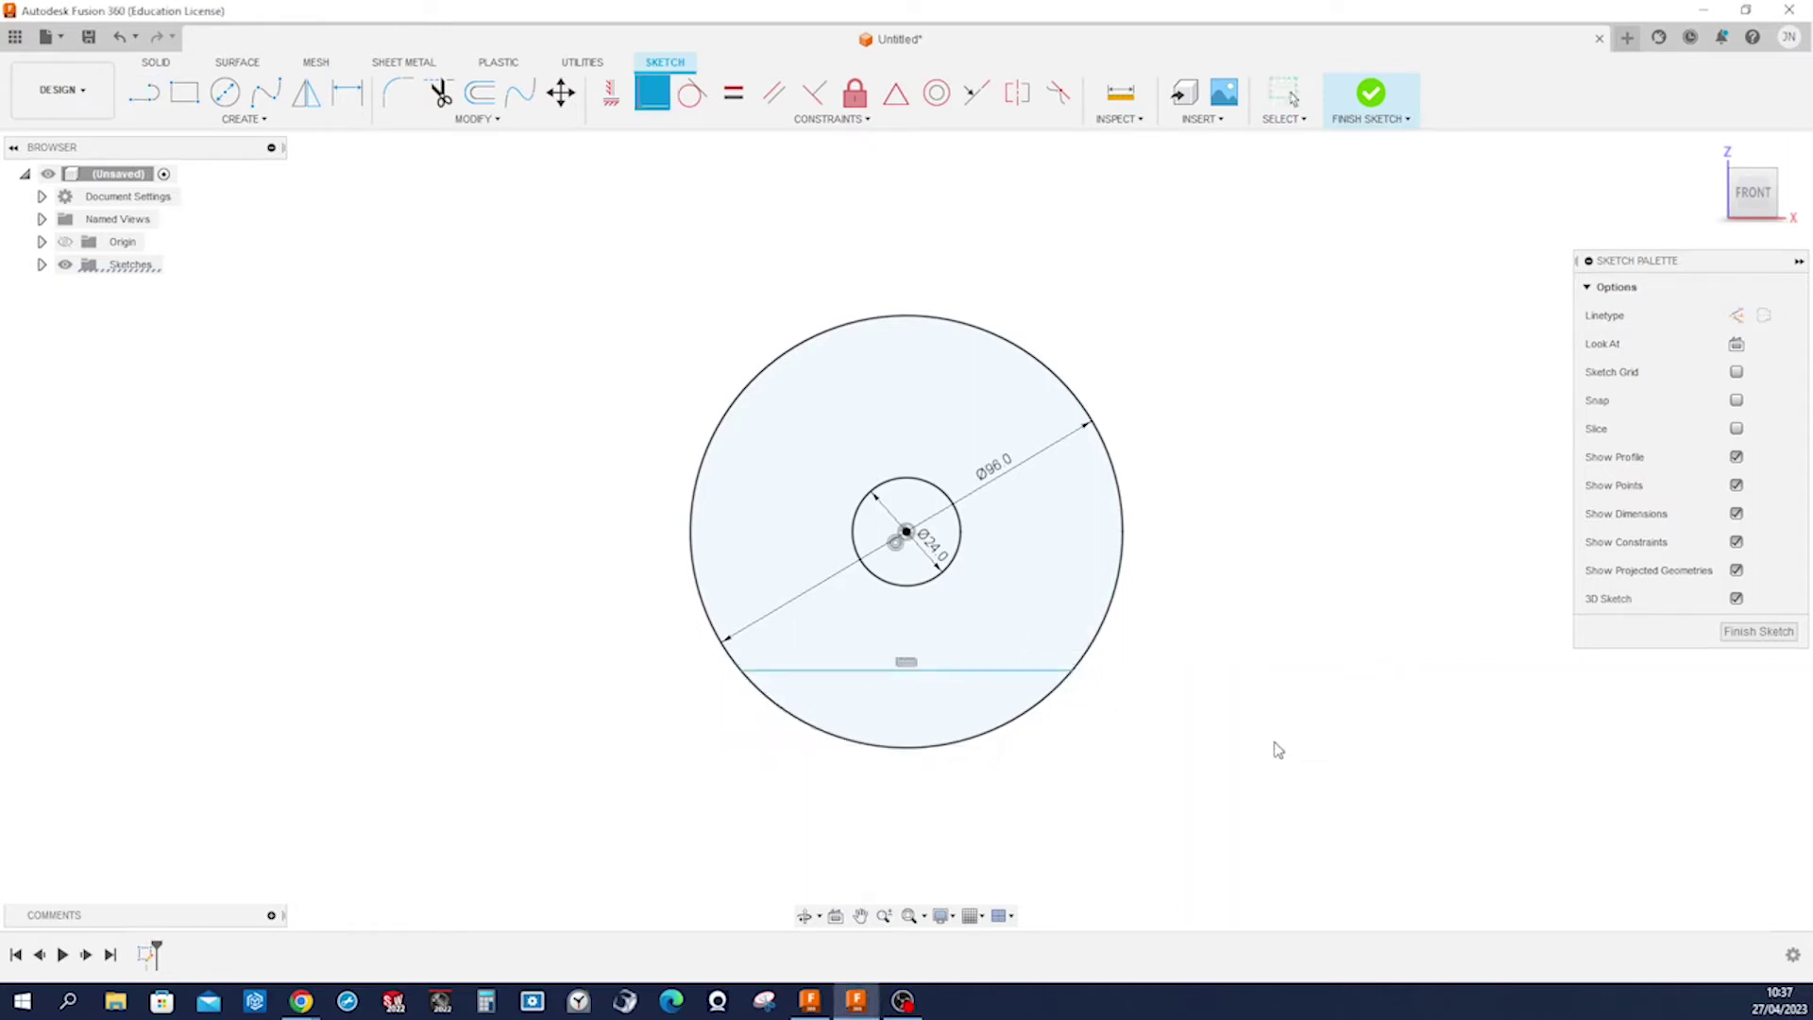
pyautogui.click(959, 671)
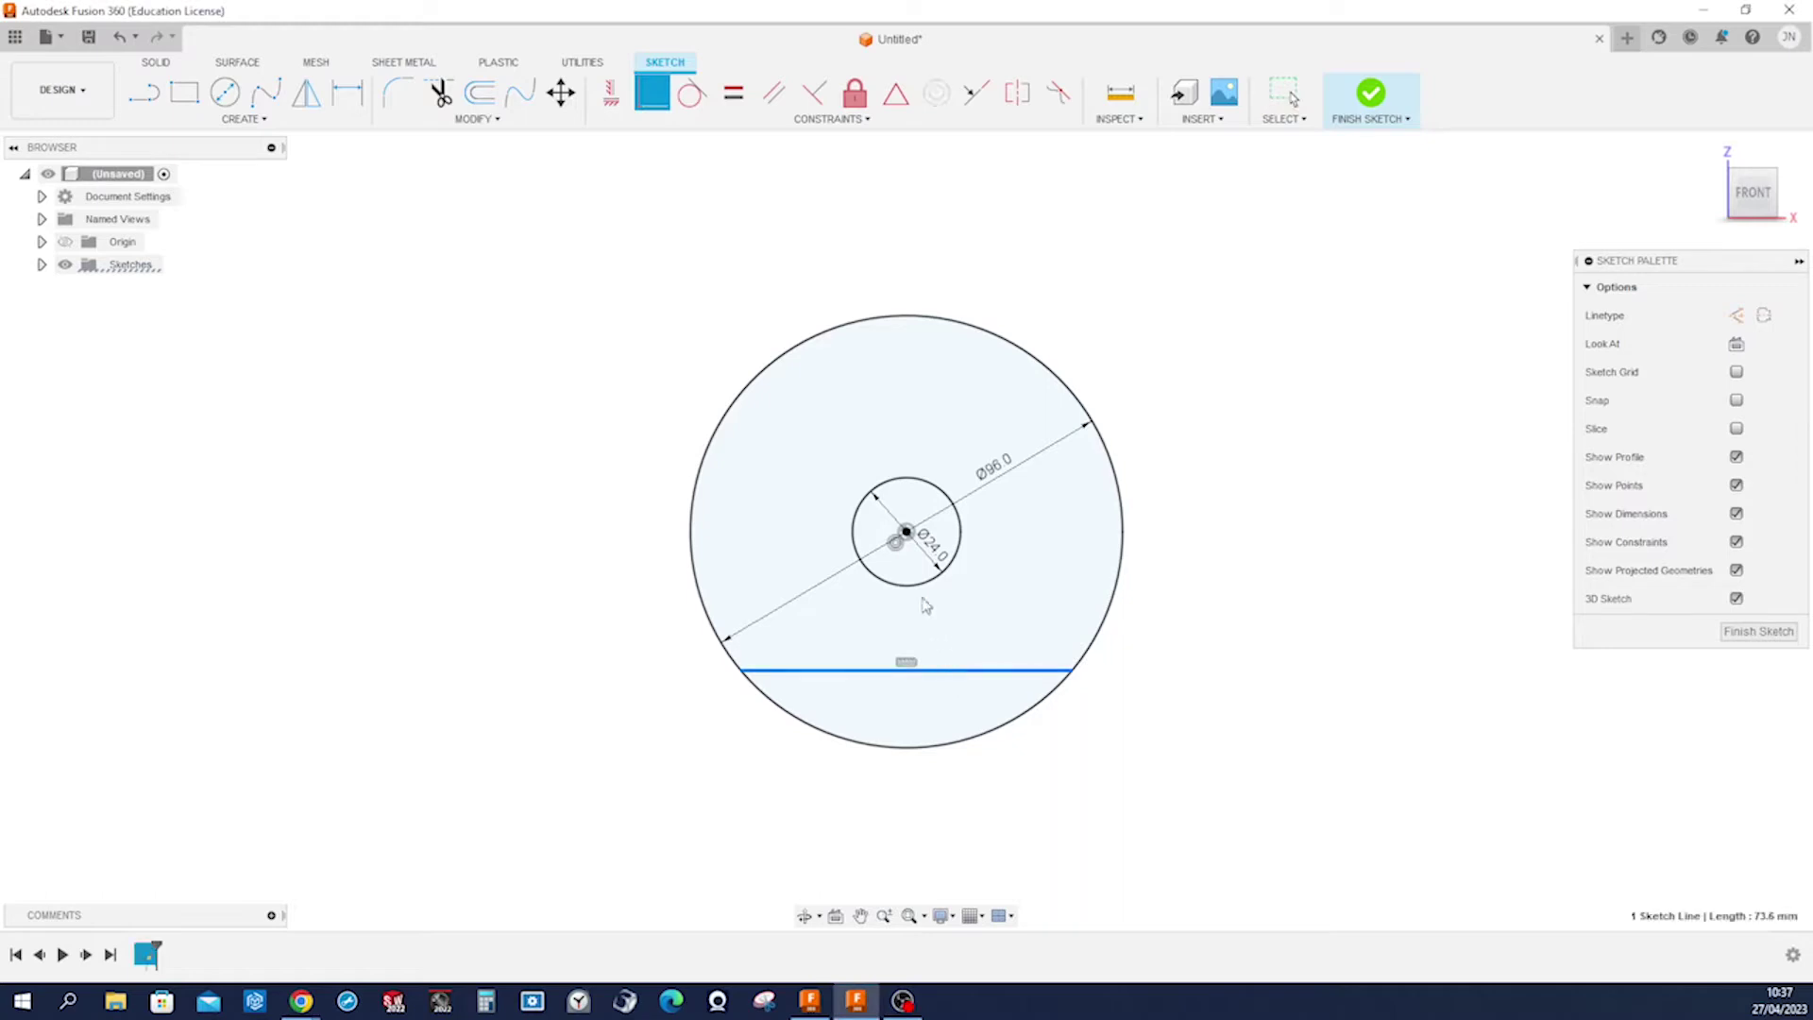
pyautogui.click(905, 535)
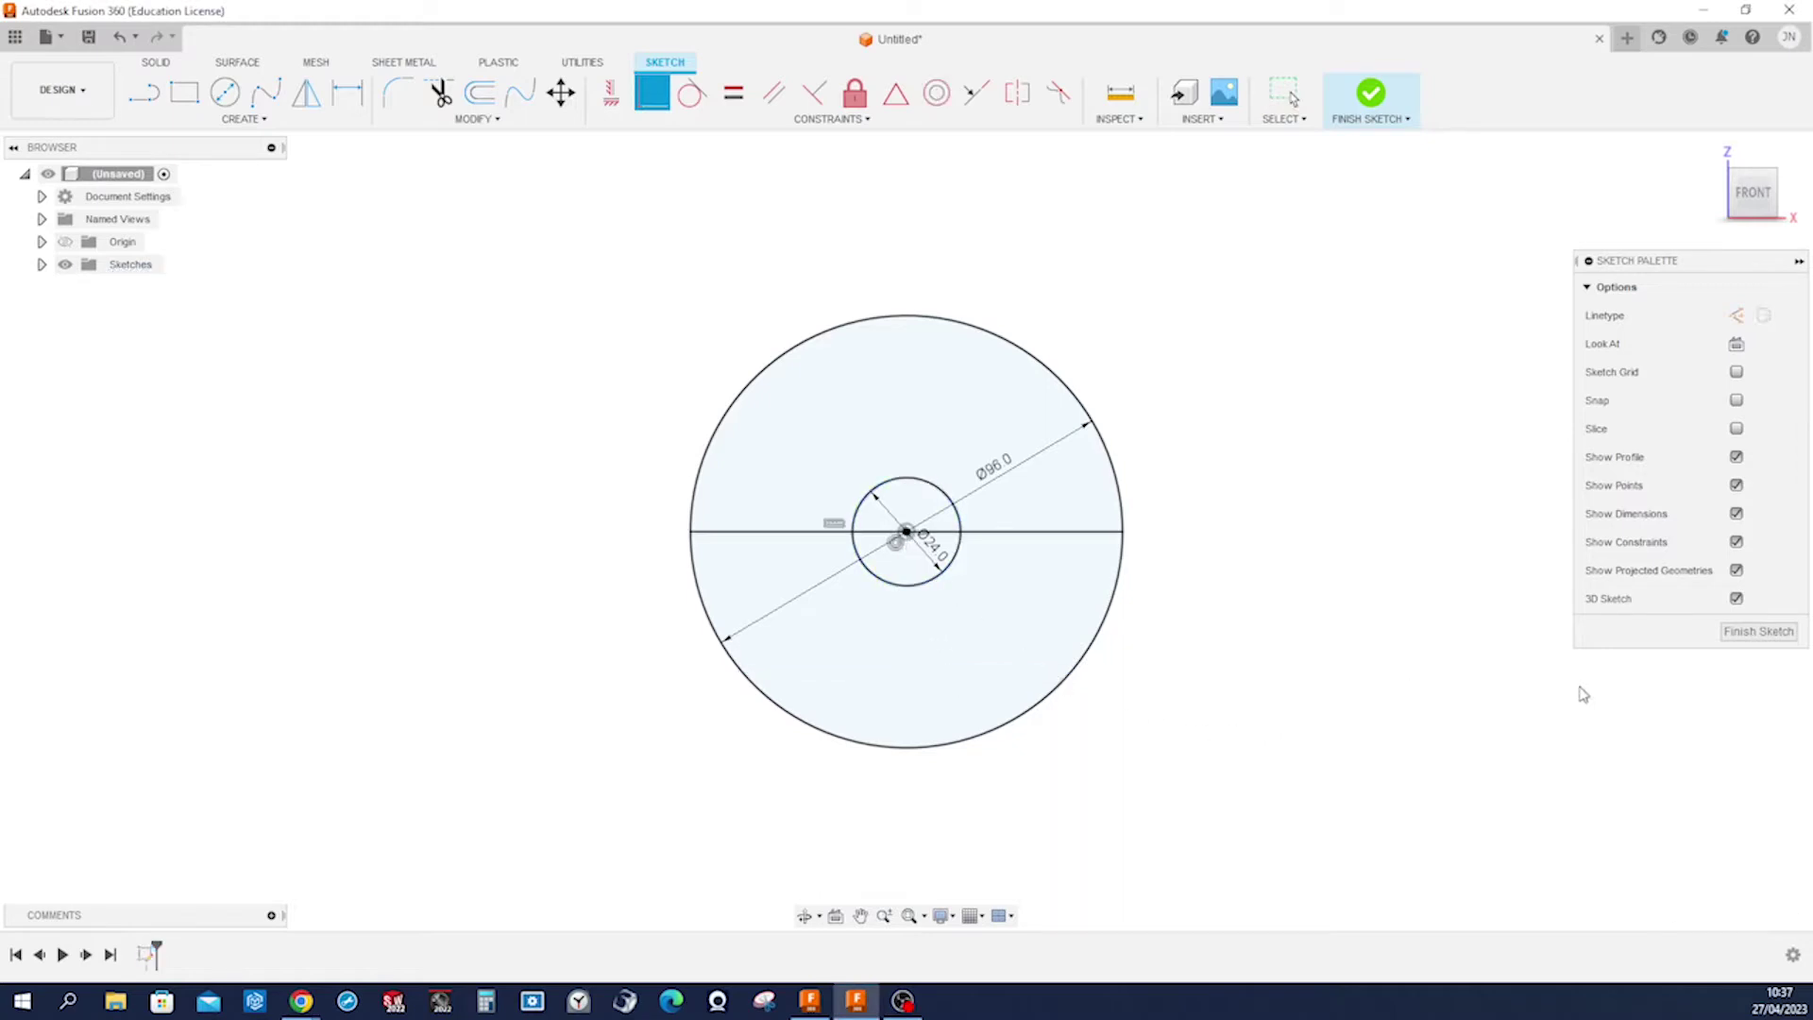
pyautogui.click(1742, 637)
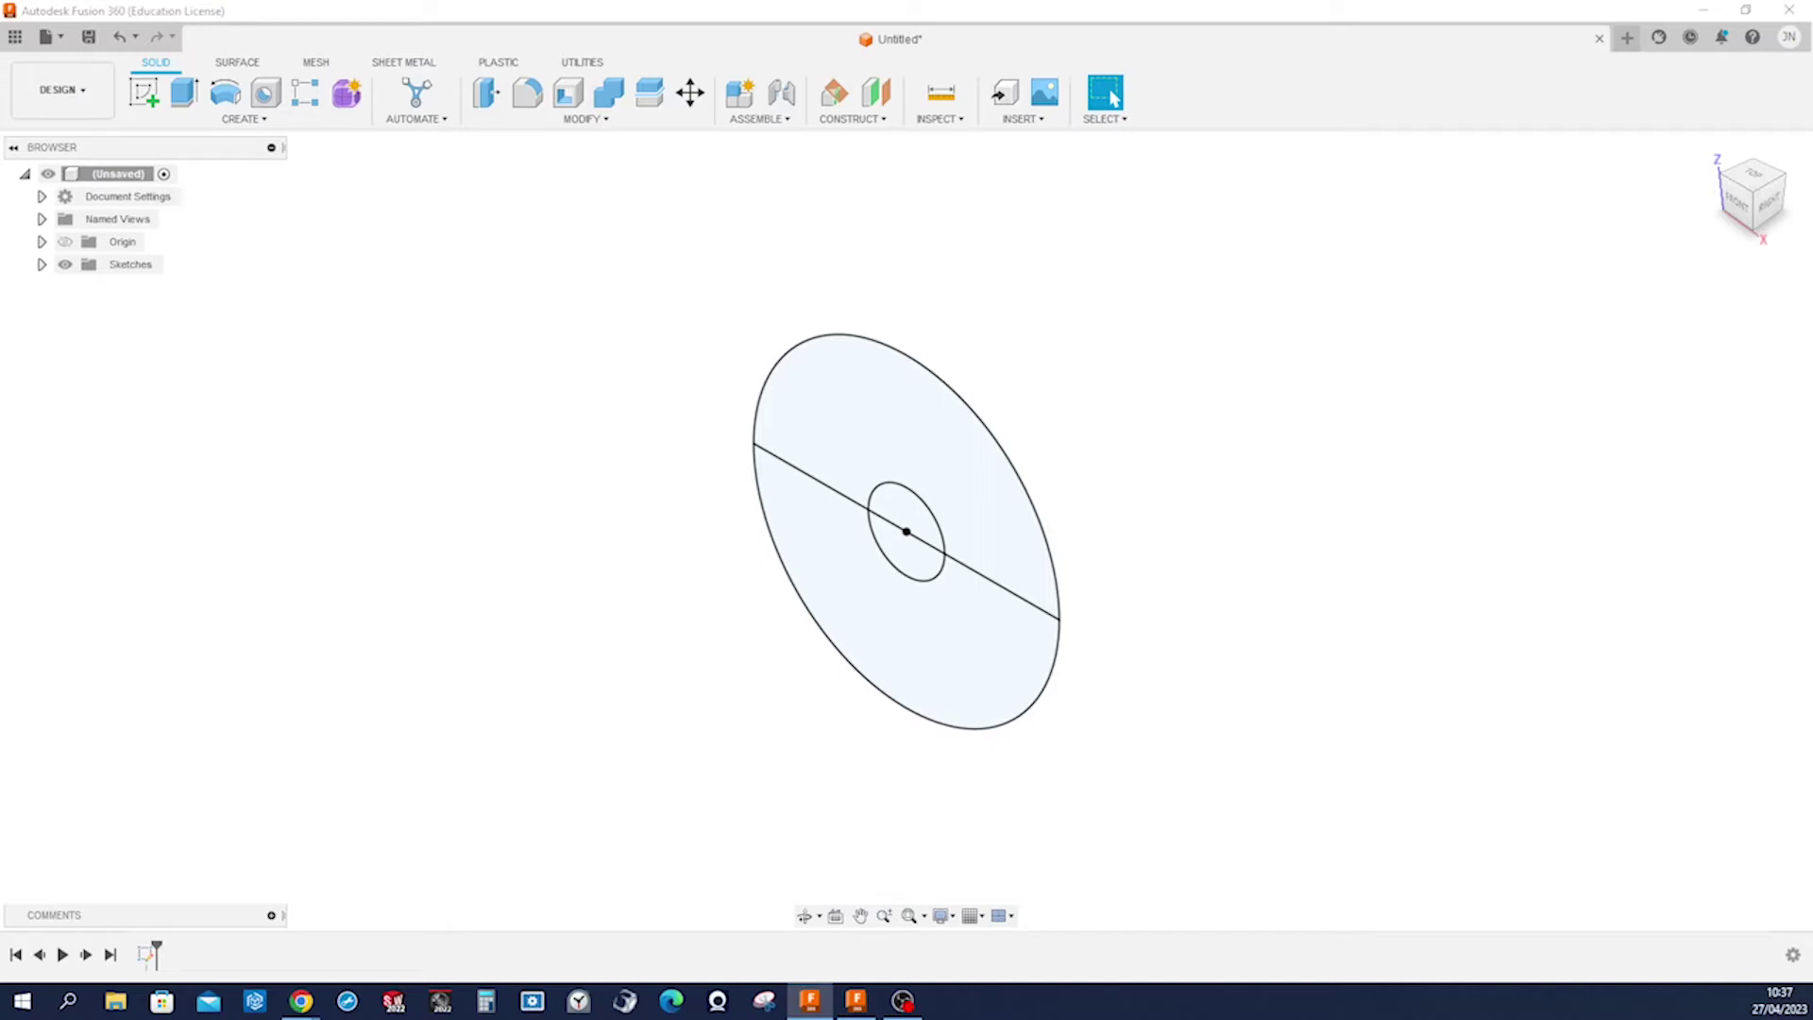
# Extrude both halves of the Ø24 inner circle 82 mm as a new component.
pyautogui.click(185, 92)
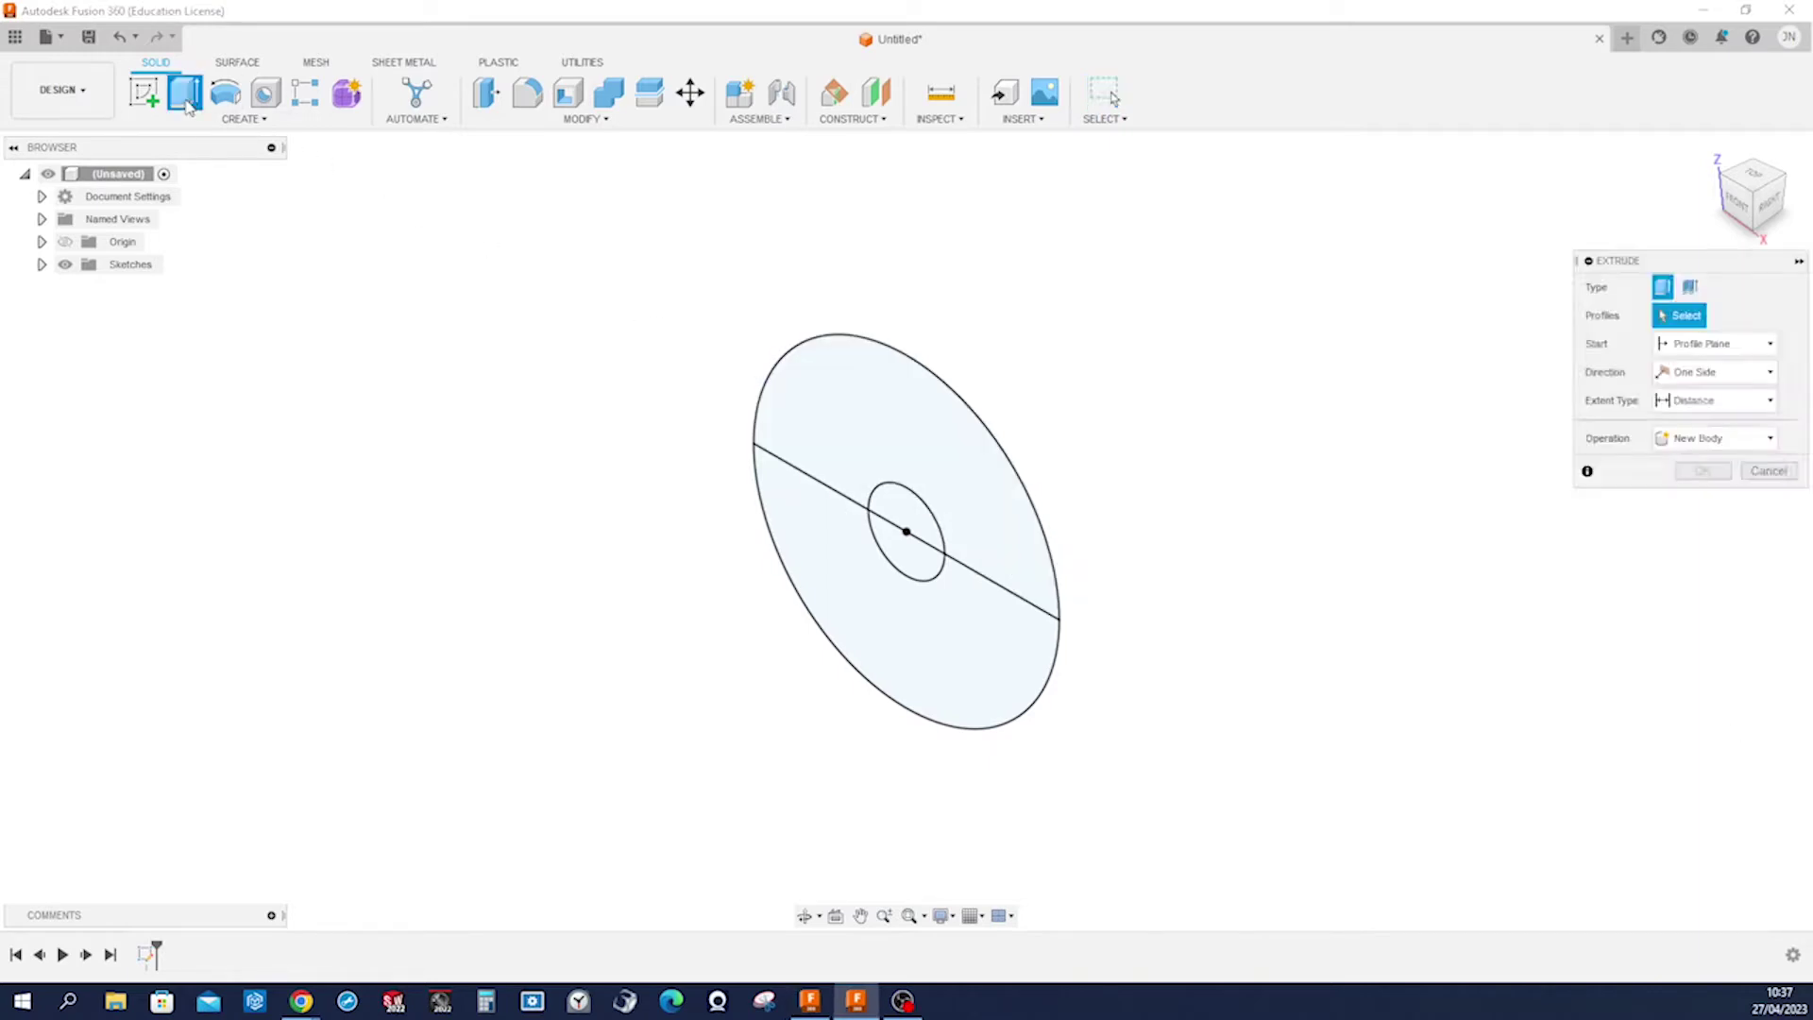
pyautogui.click(921, 545)
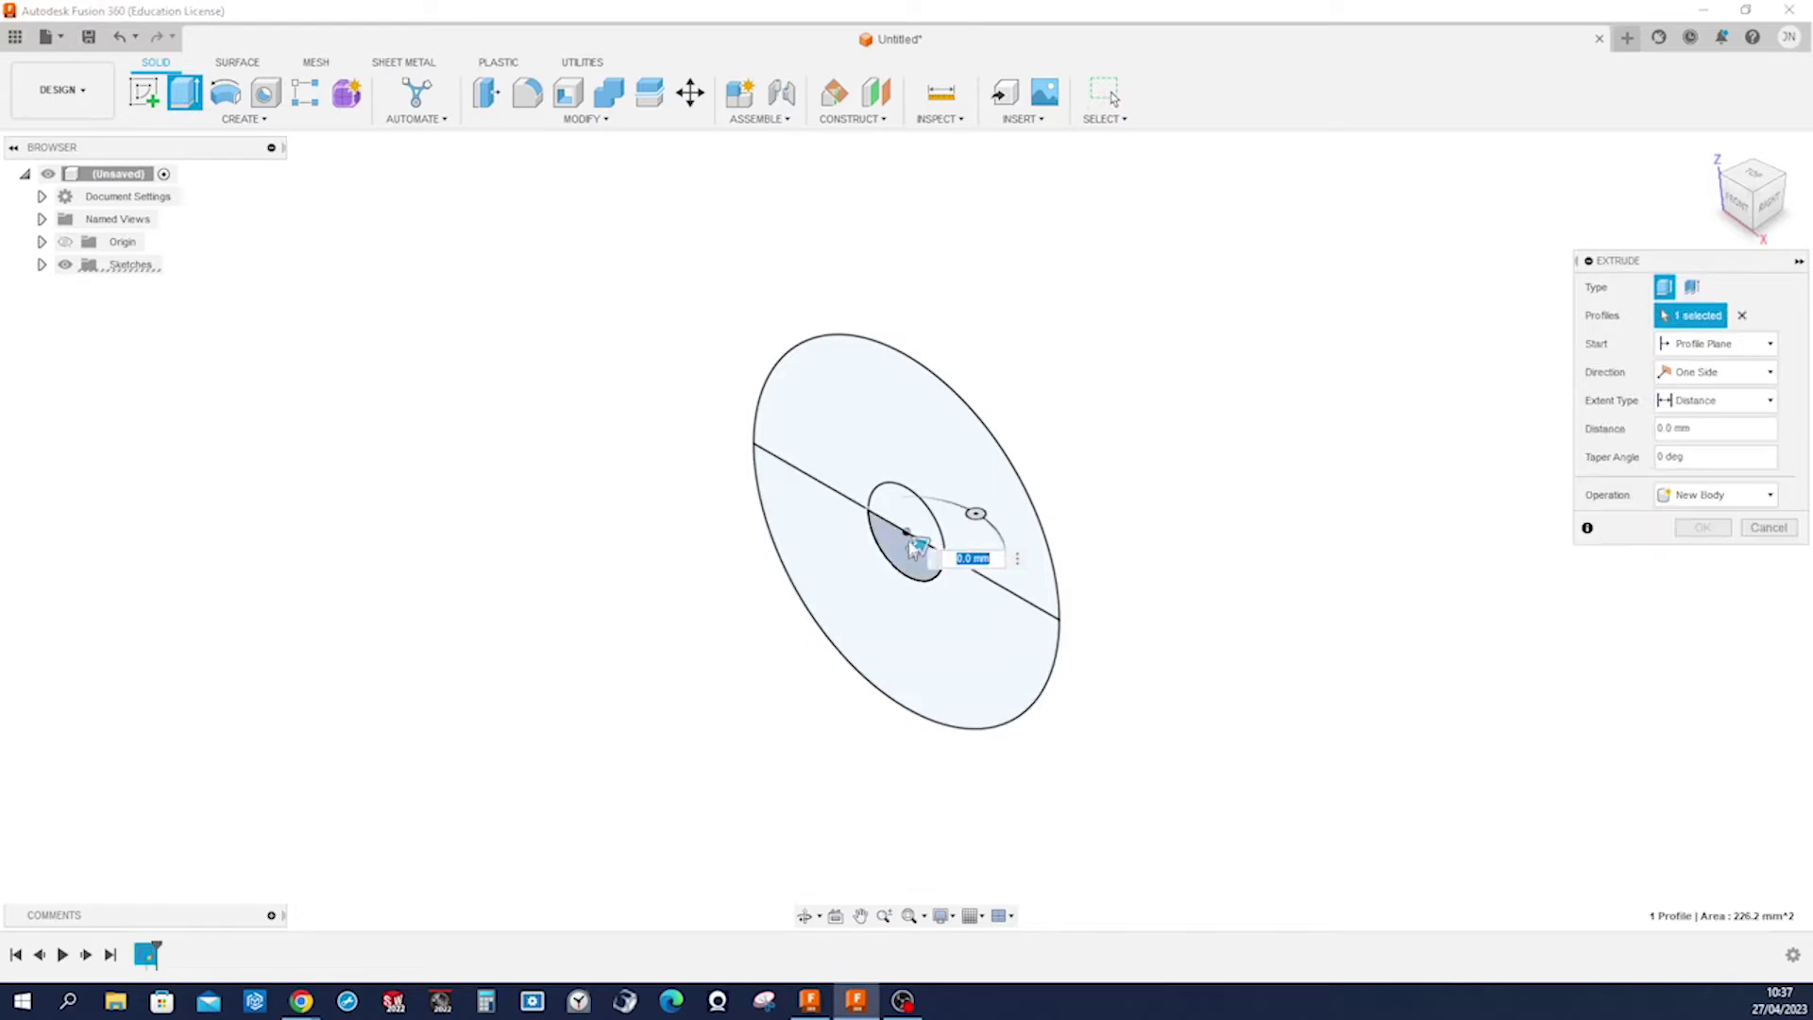
pyautogui.click(909, 526)
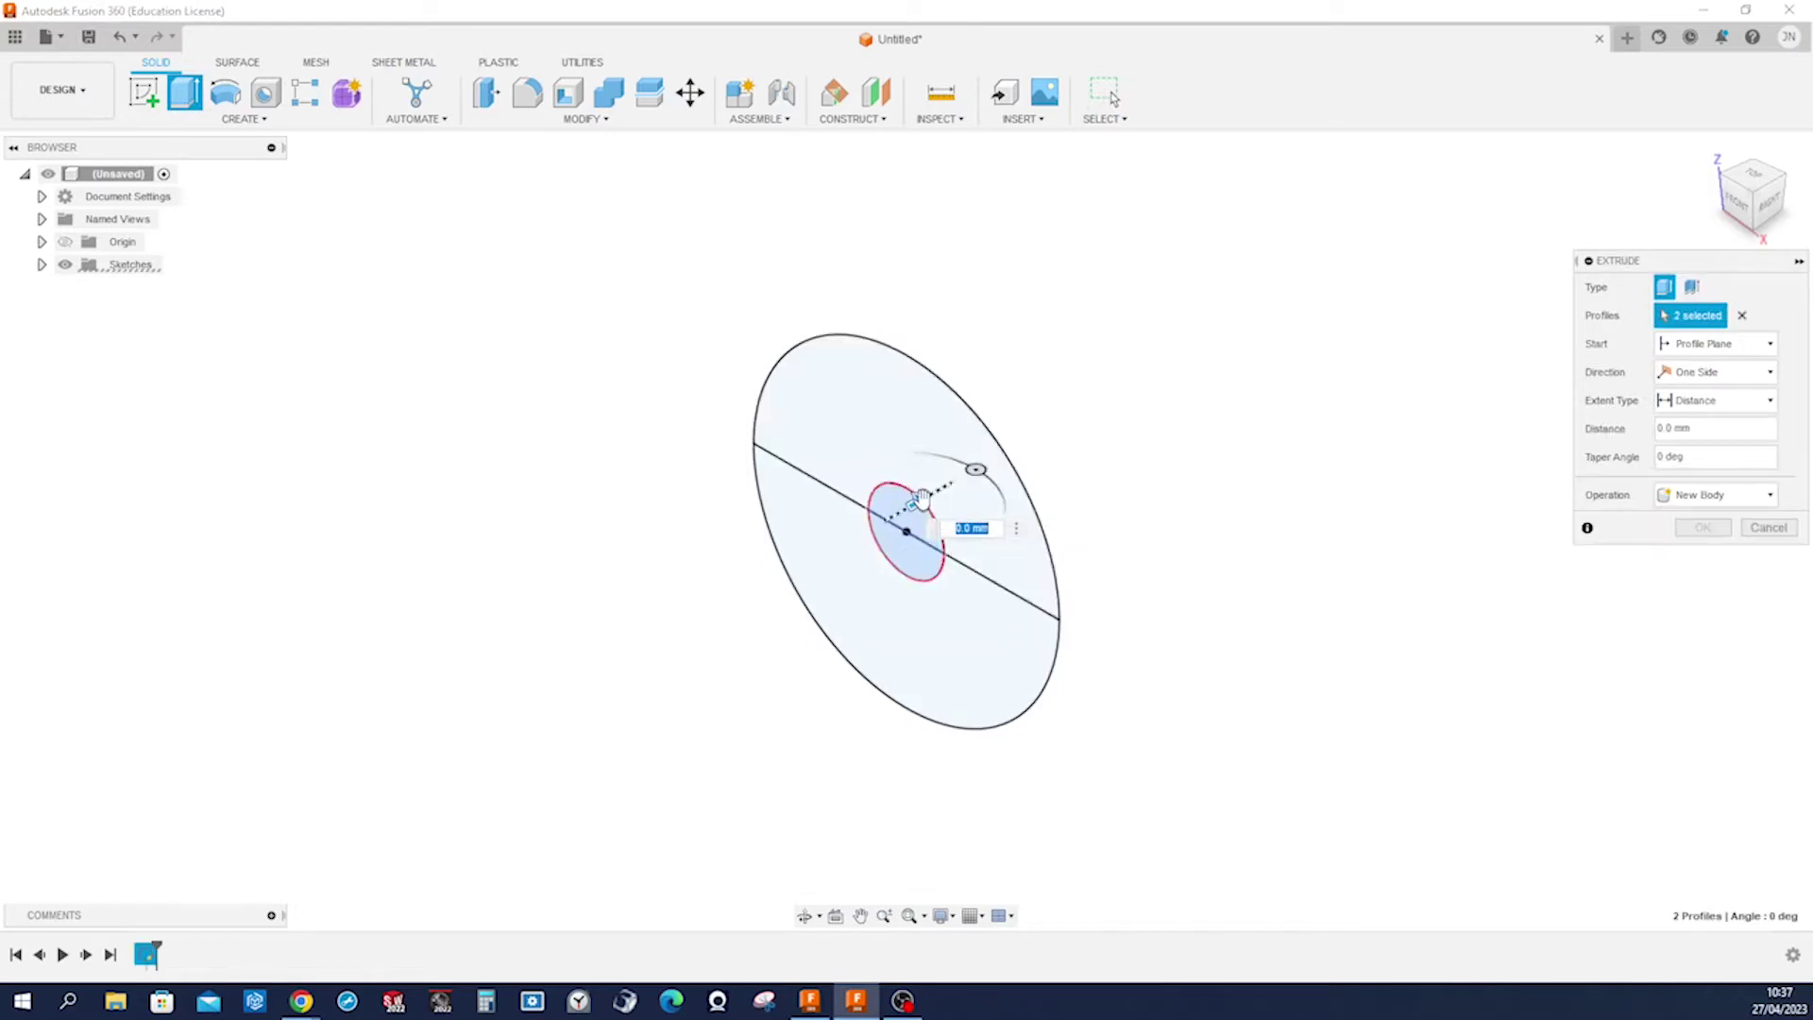
pyautogui.moveTo(915, 516); pyautogui.dragTo(1146, 465)
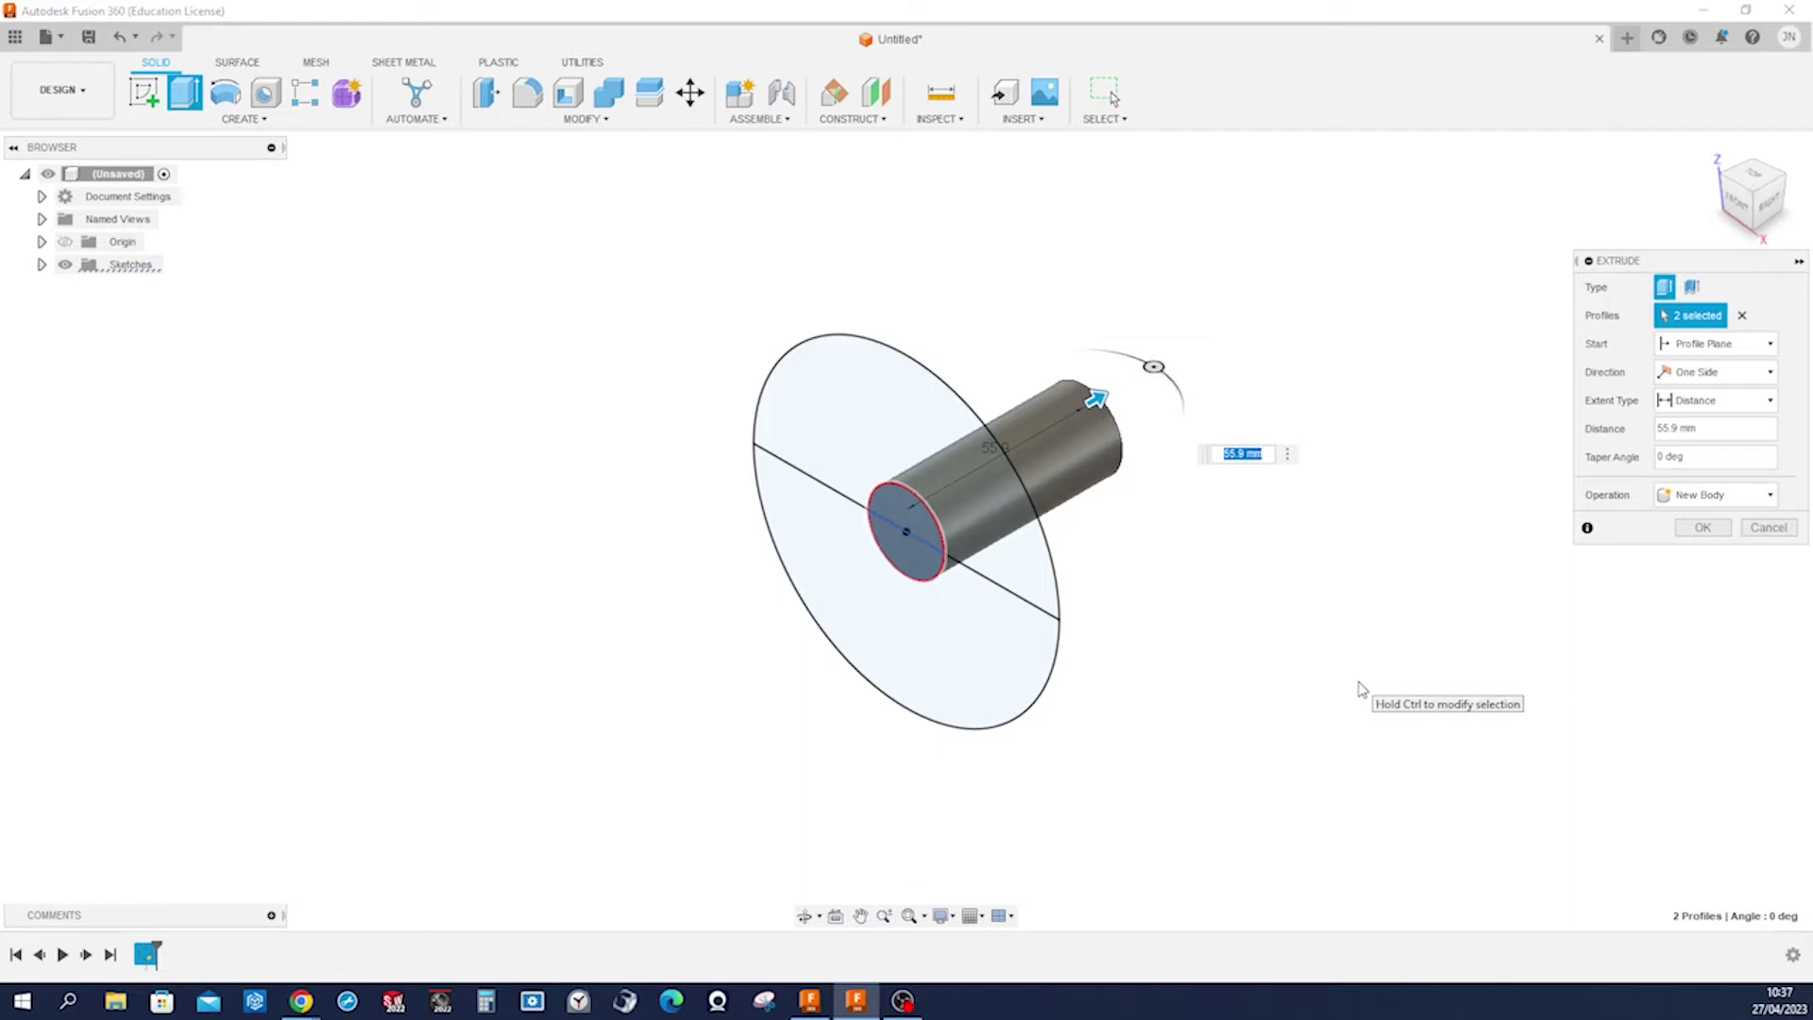
pyautogui.write('82')
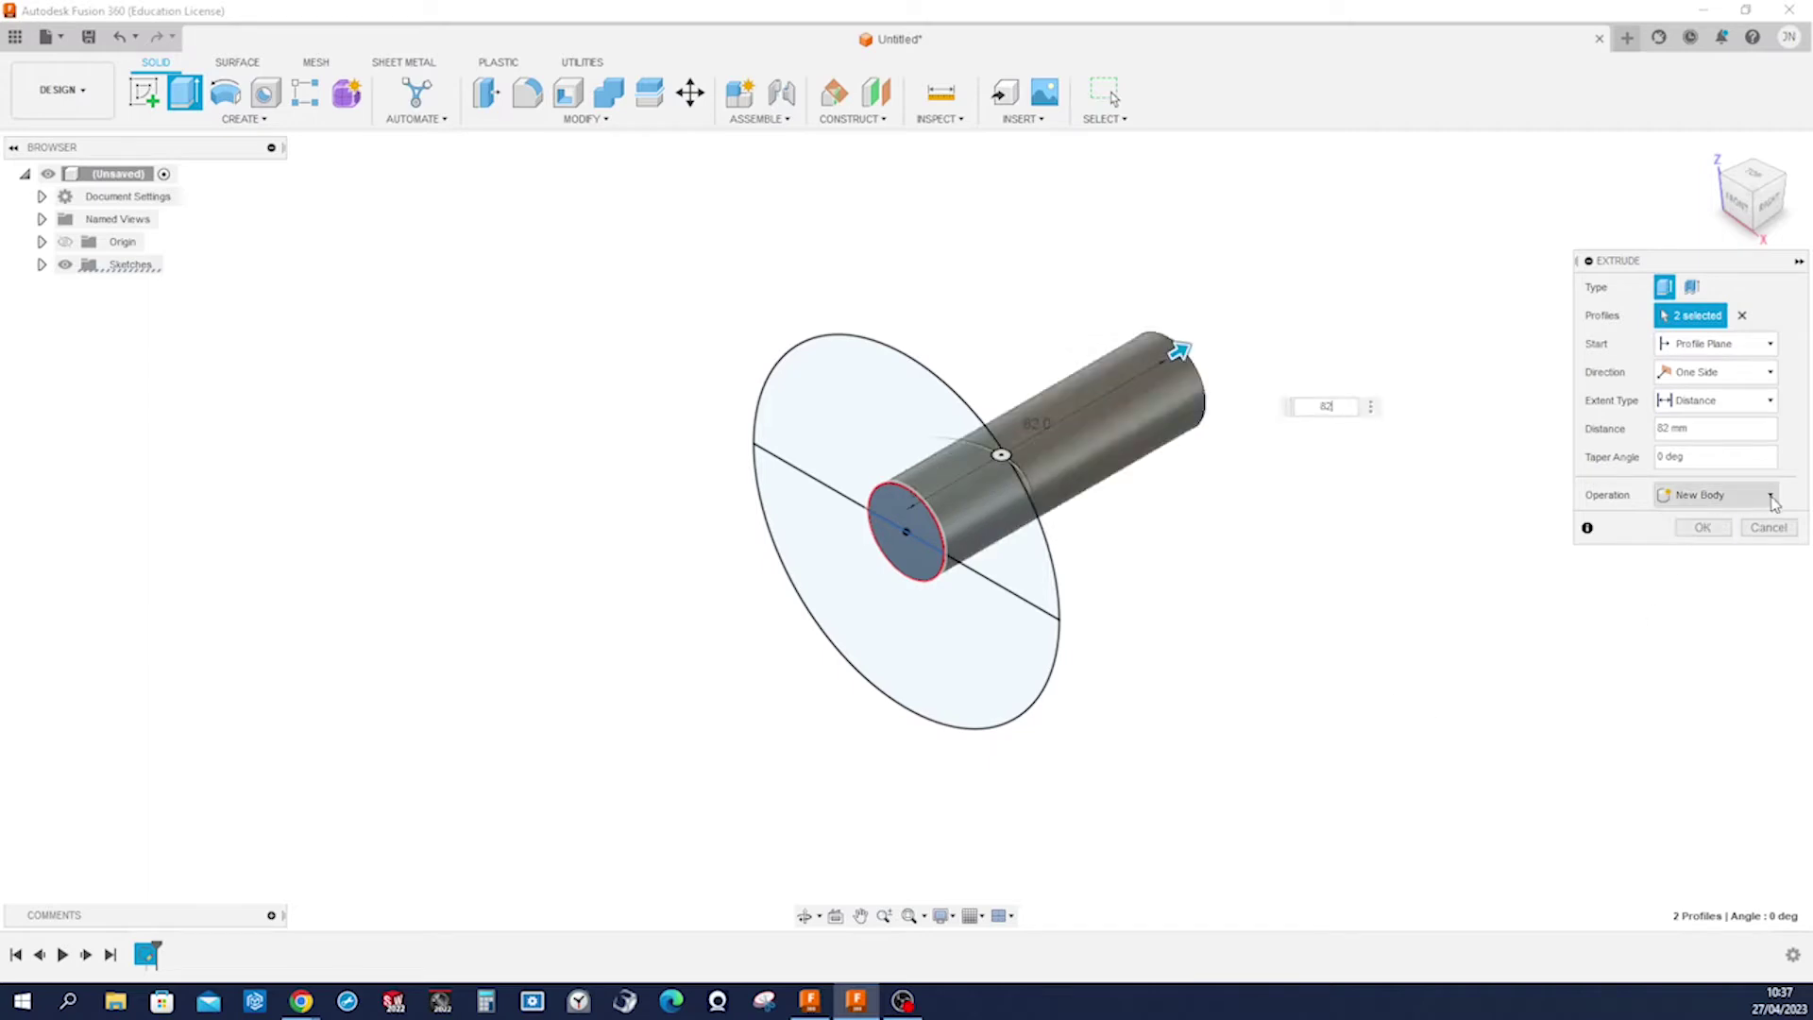
pyautogui.click(1714, 495)
pyautogui.click(1724, 597)
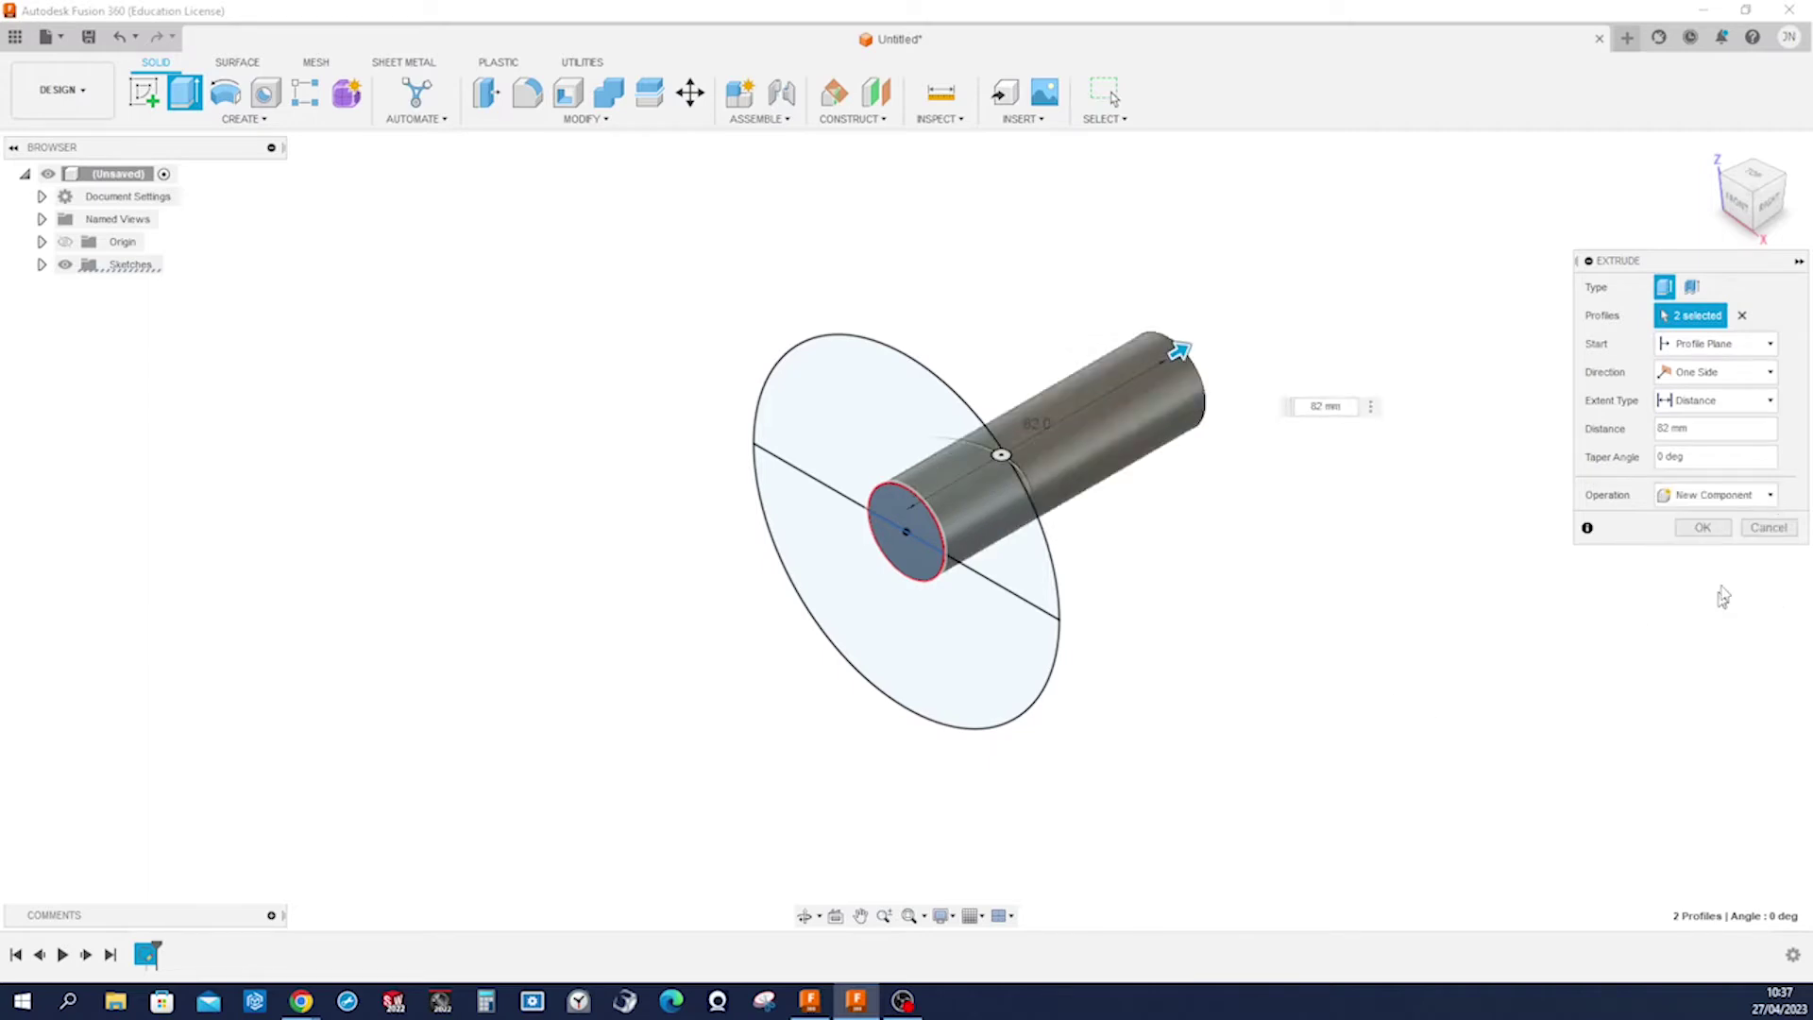
pyautogui.click(1714, 531)
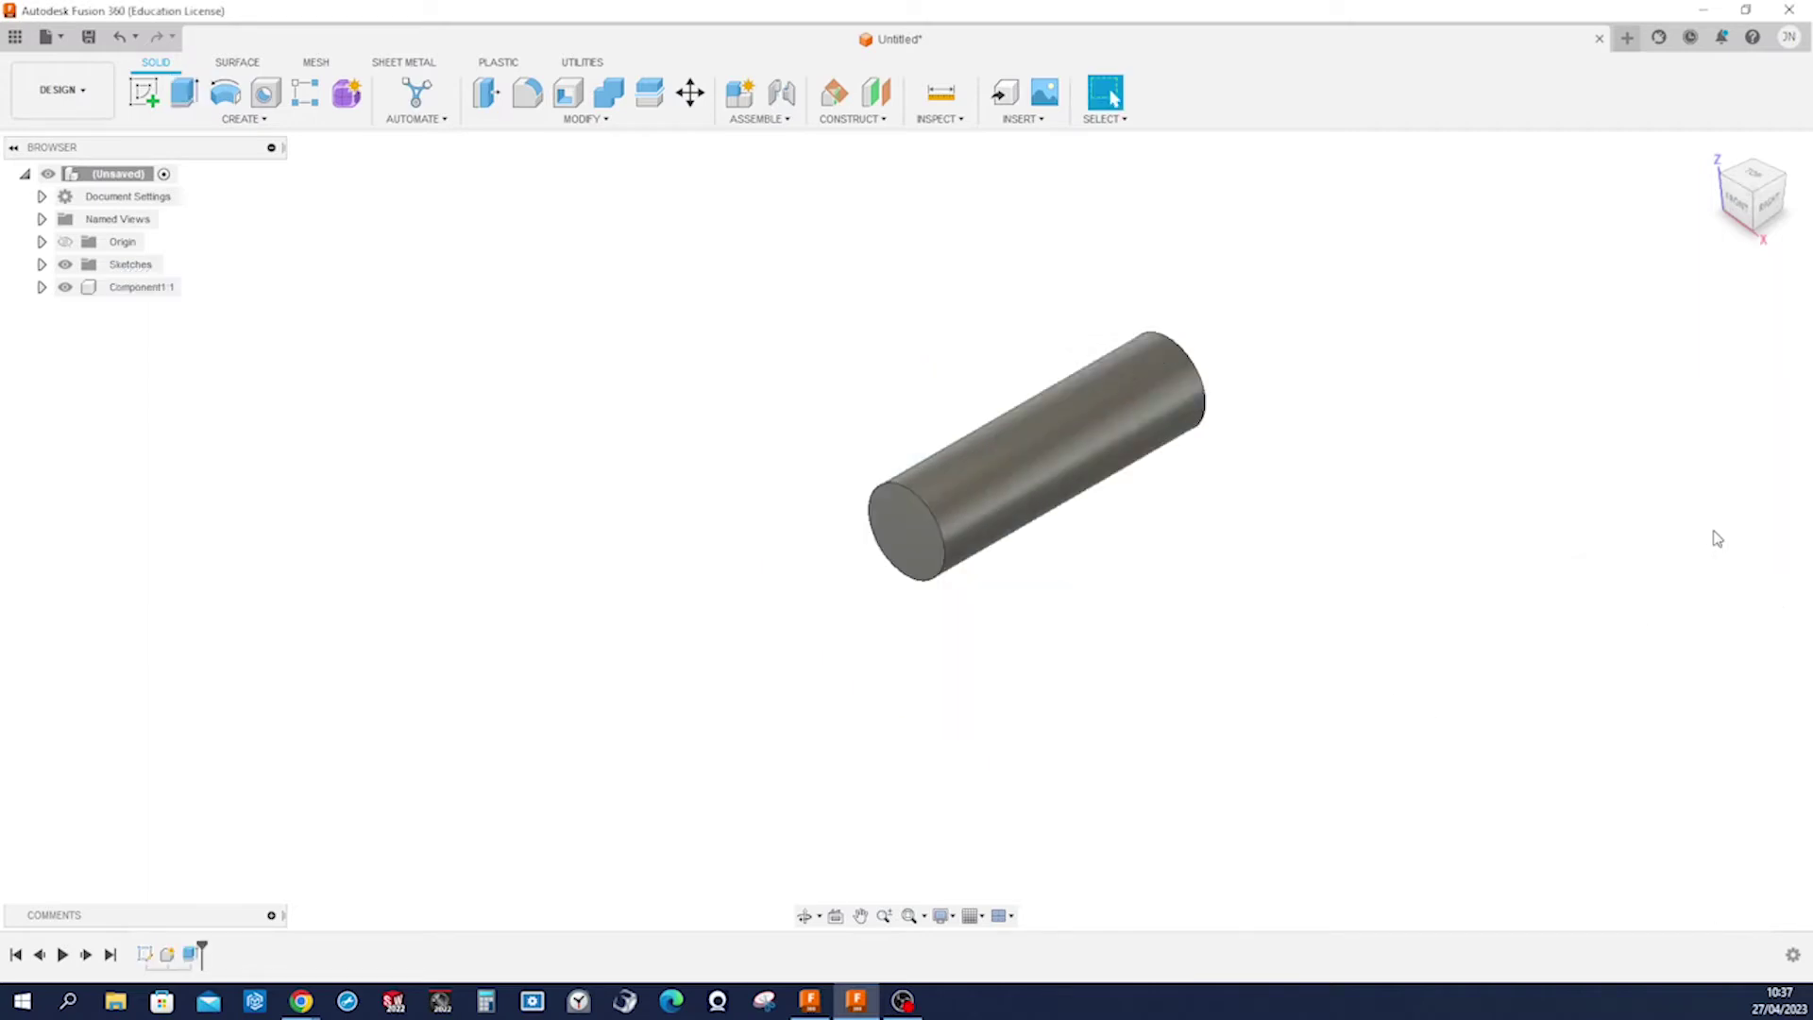
# Show Sketch4 and revolve the upper half-disc 360° about the diameter line, joined to the shaft.
pyautogui.click(41, 265)
pyautogui.click(82, 286)
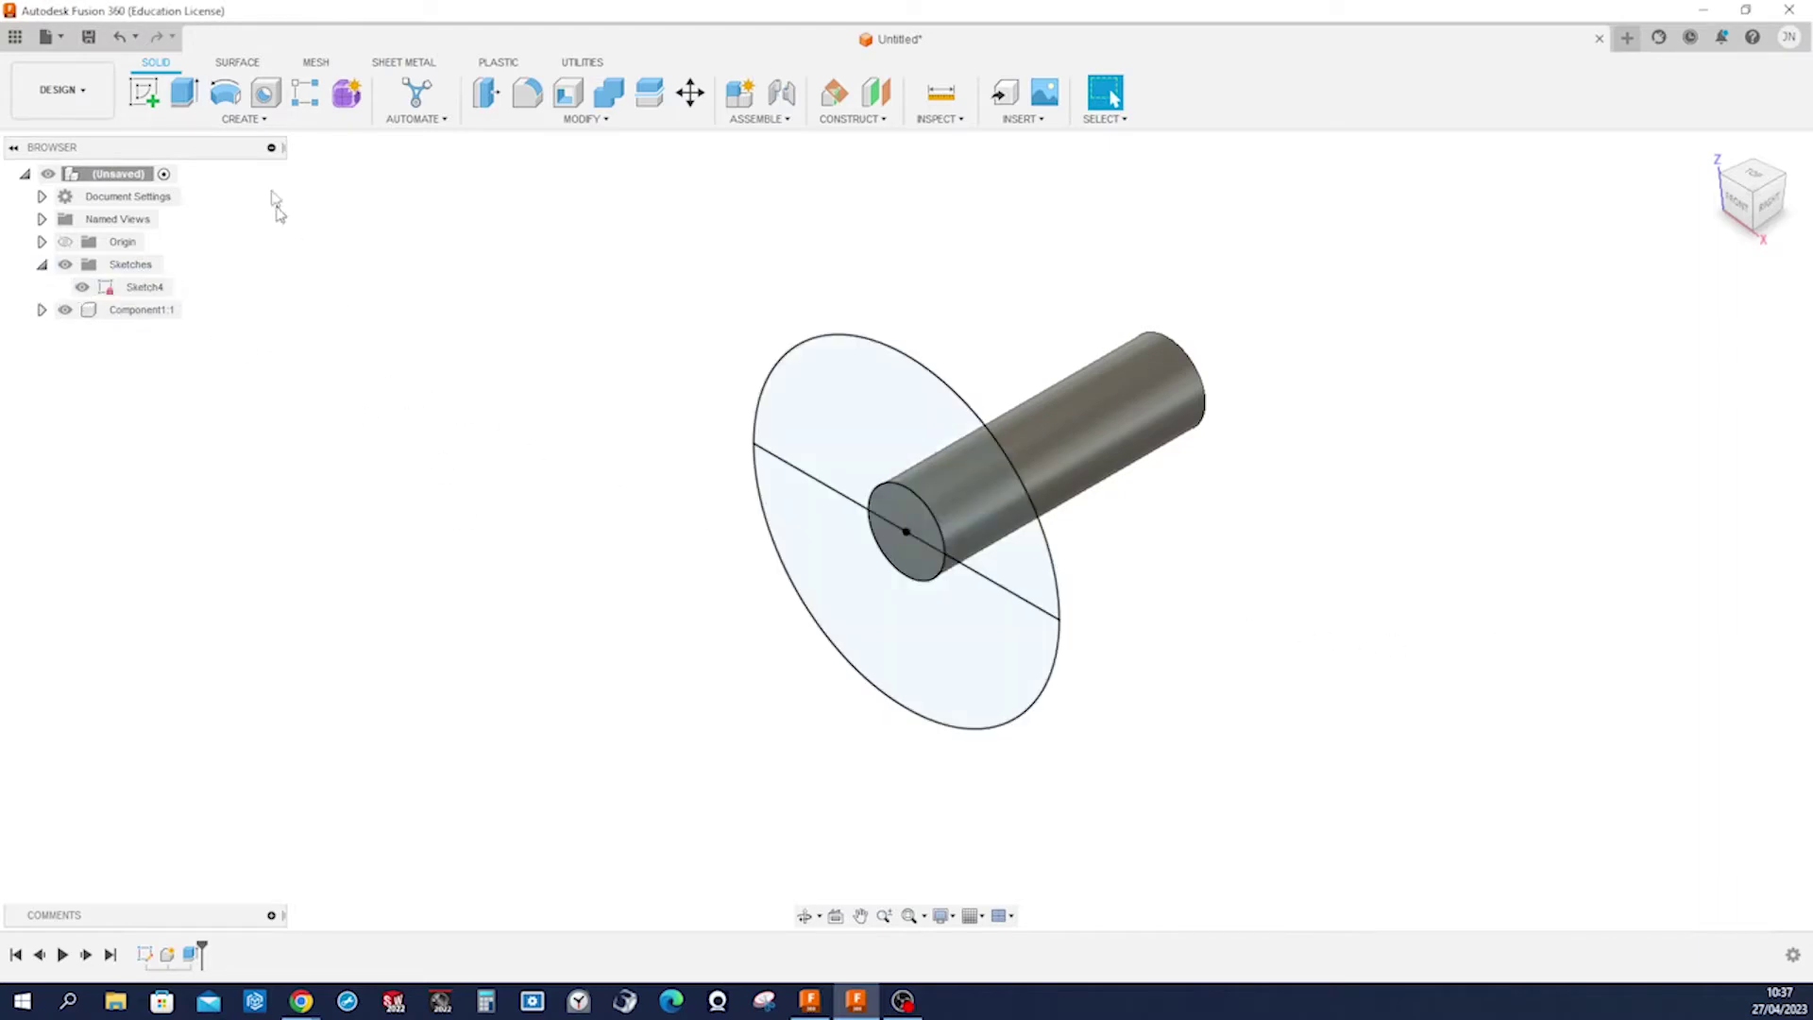
pyautogui.click(227, 94)
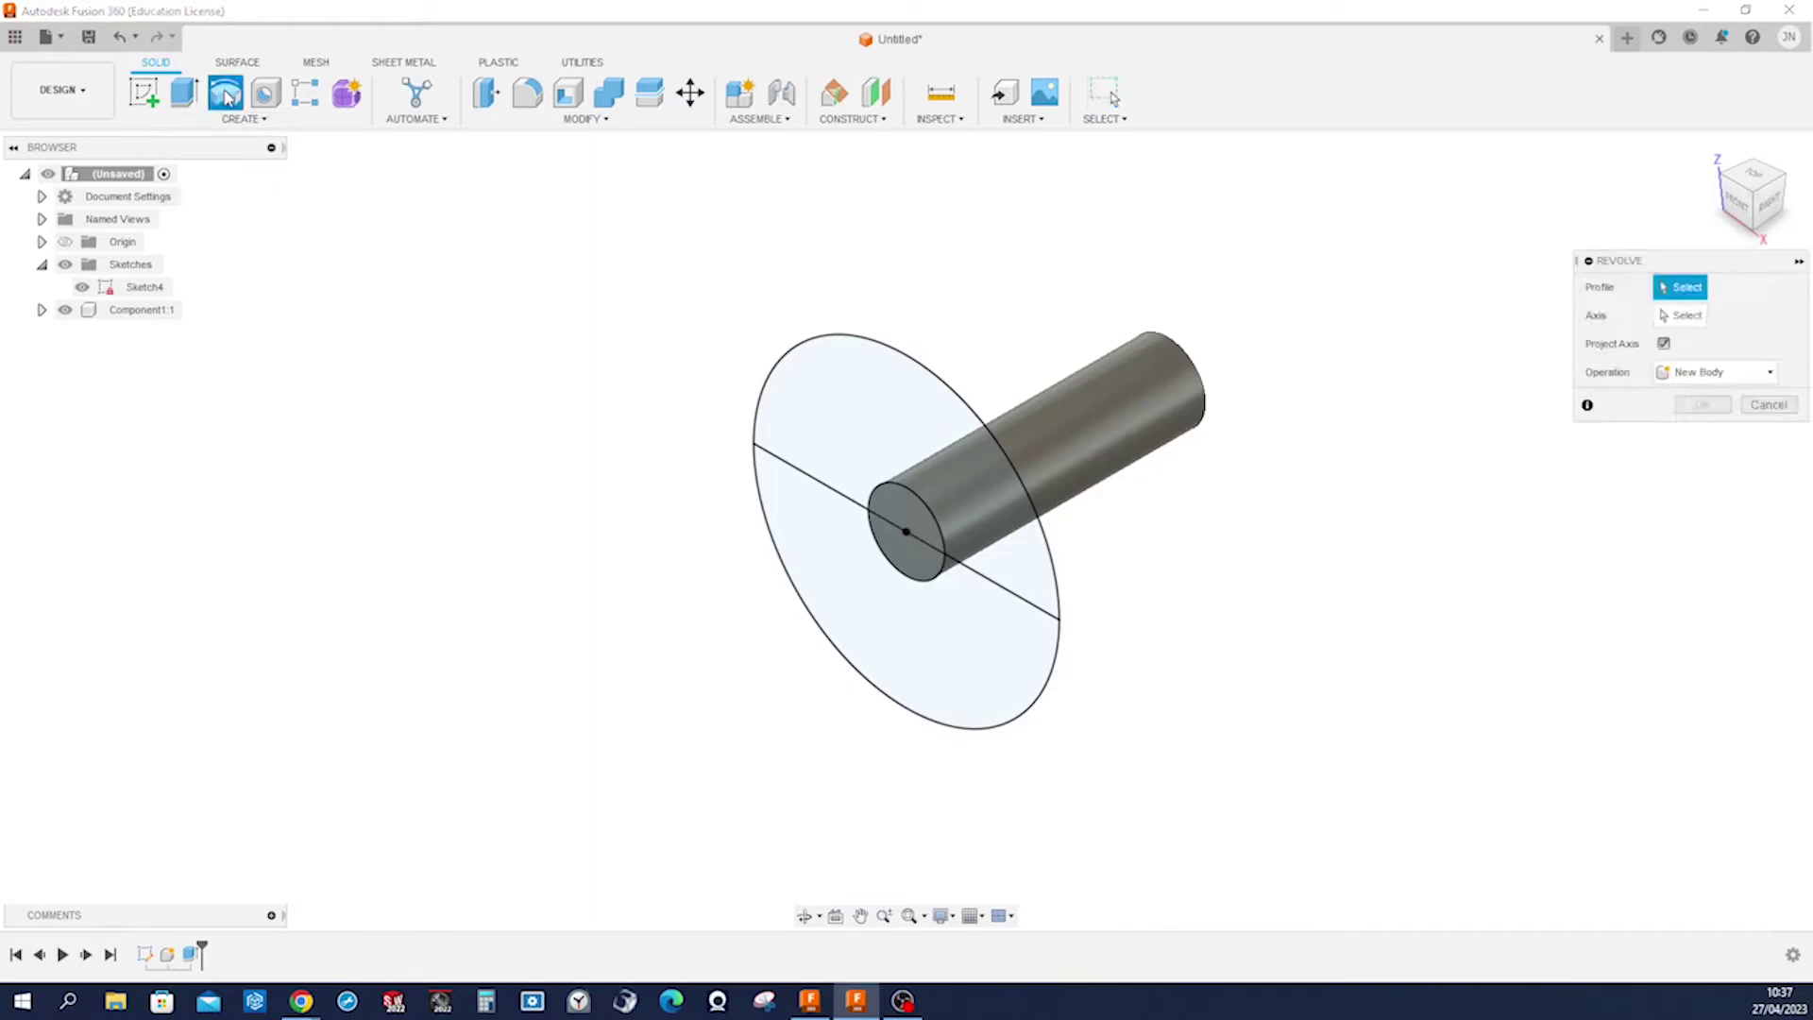
pyautogui.click(850, 429)
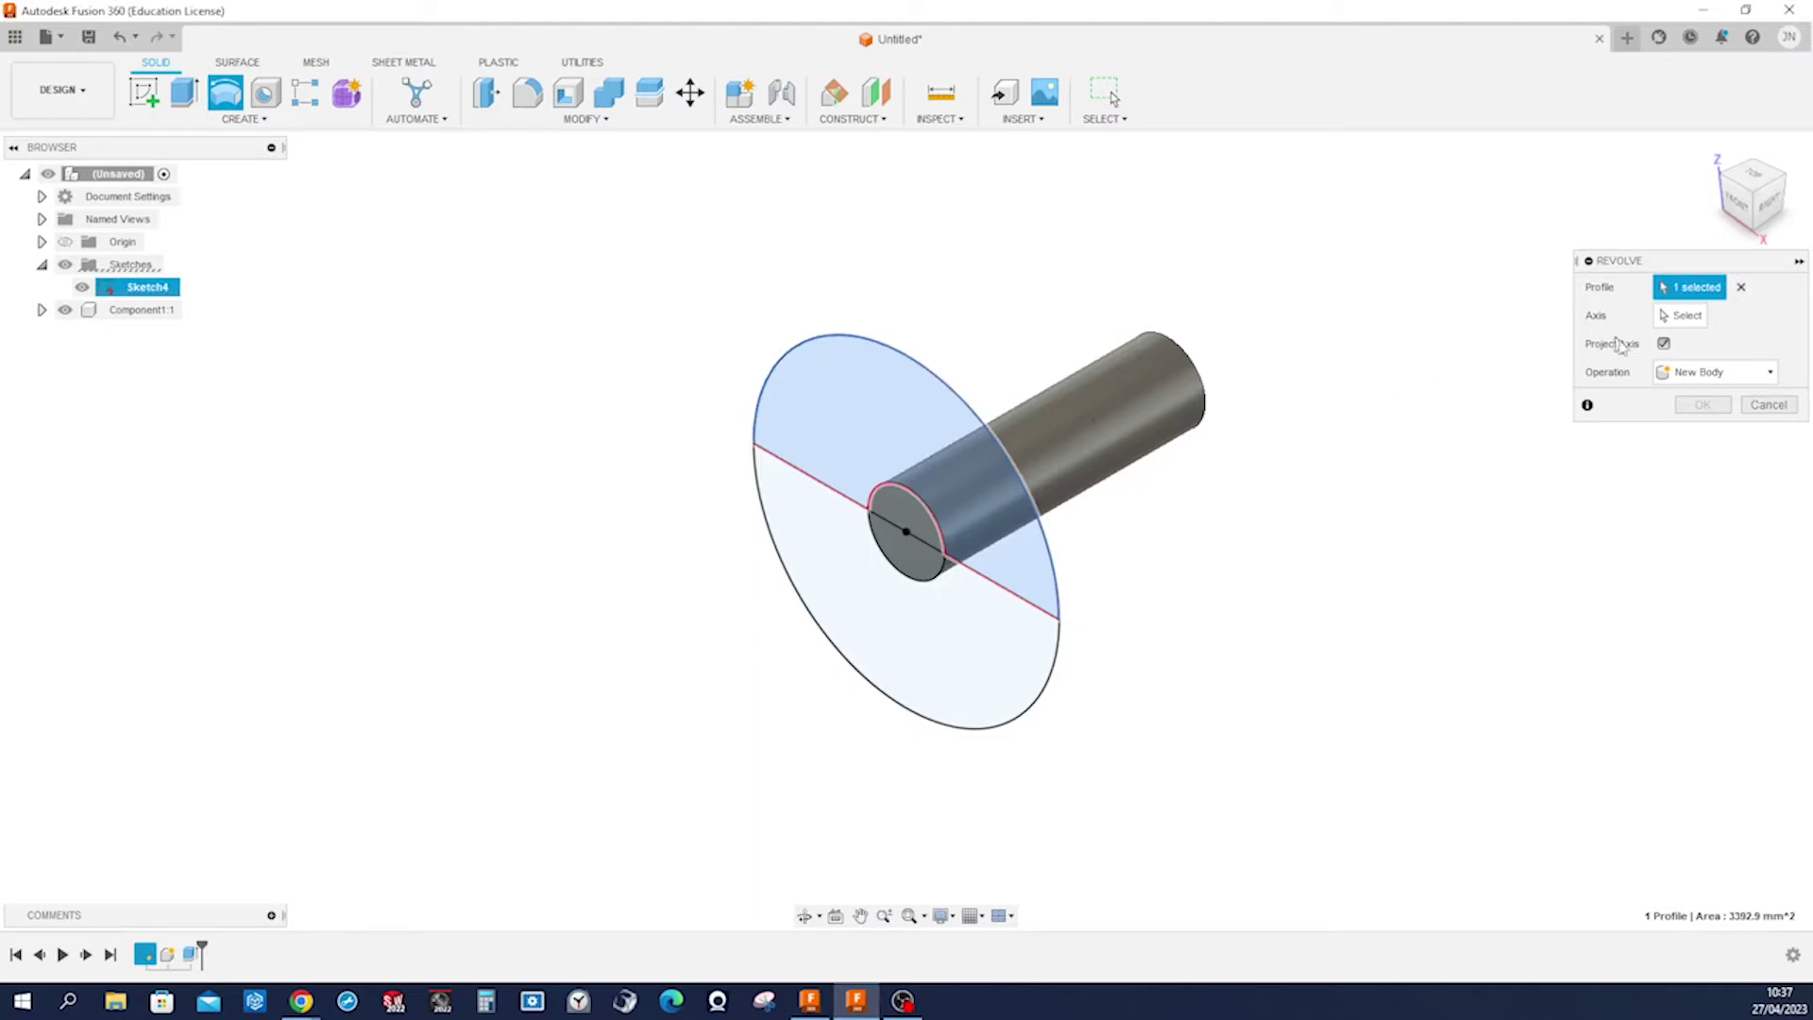
pyautogui.click(1685, 315)
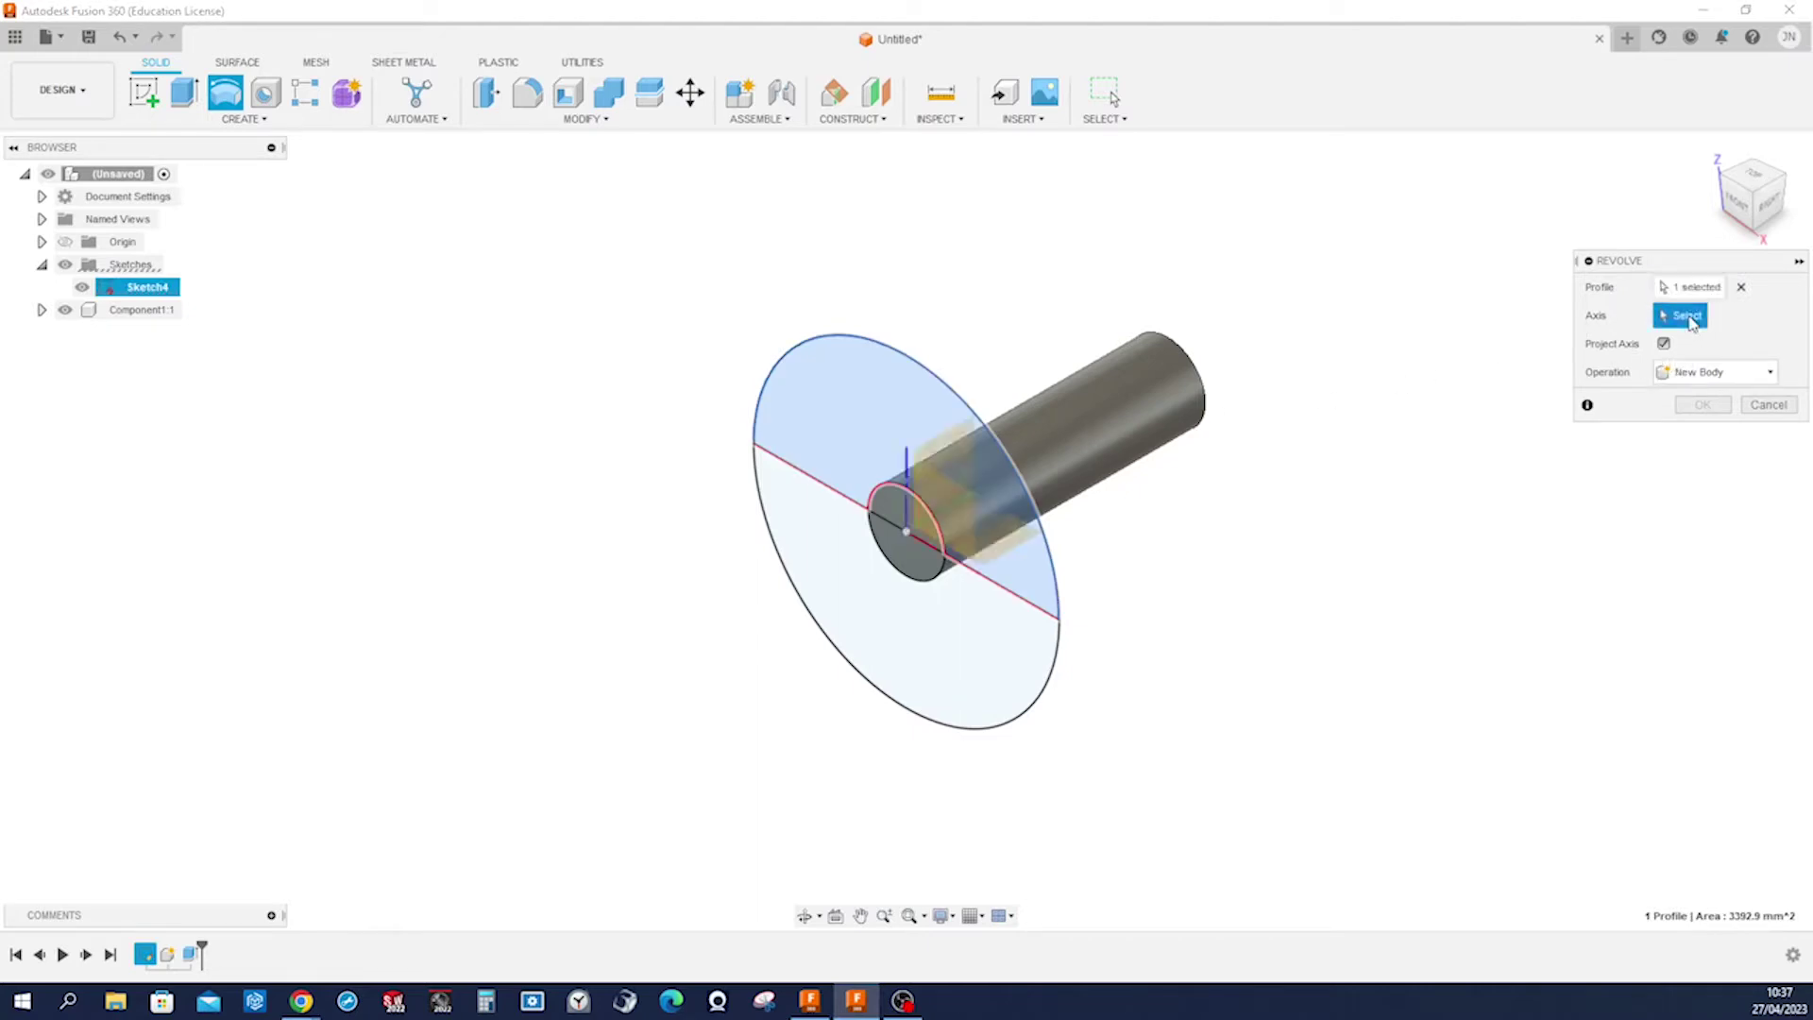
pyautogui.click(1014, 597)
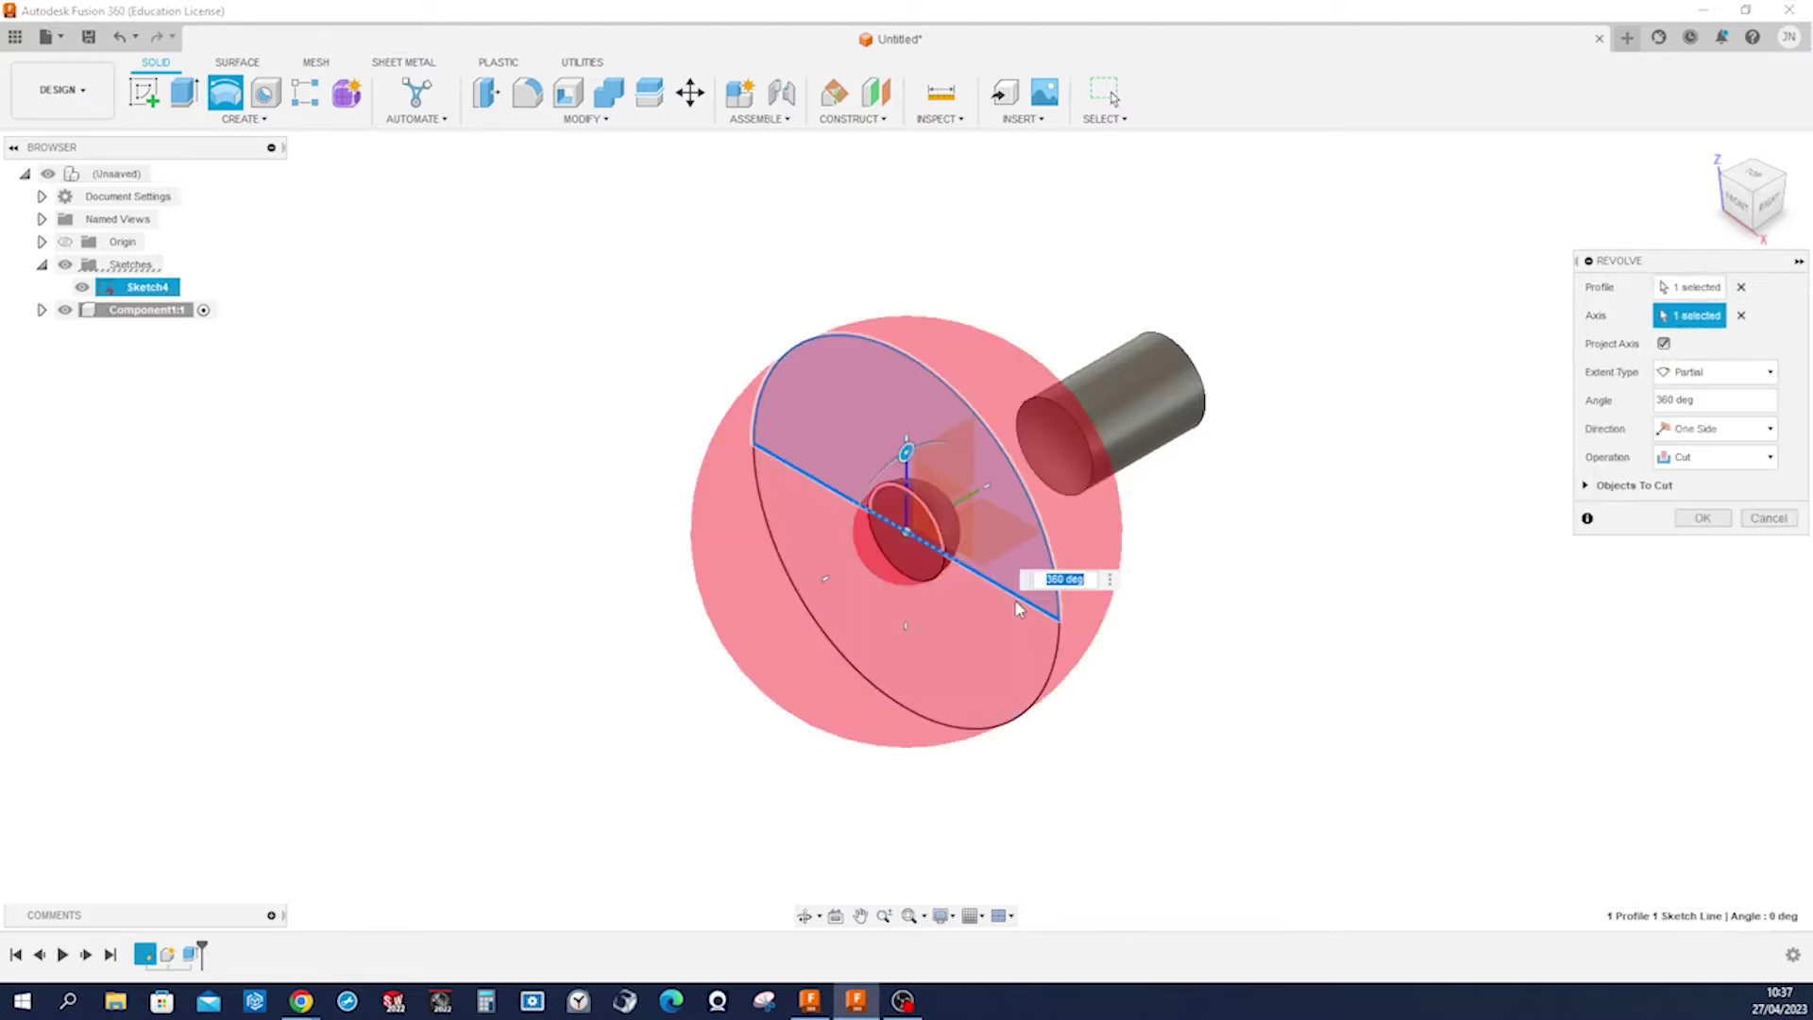
pyautogui.click(1770, 459)
pyautogui.click(1707, 485)
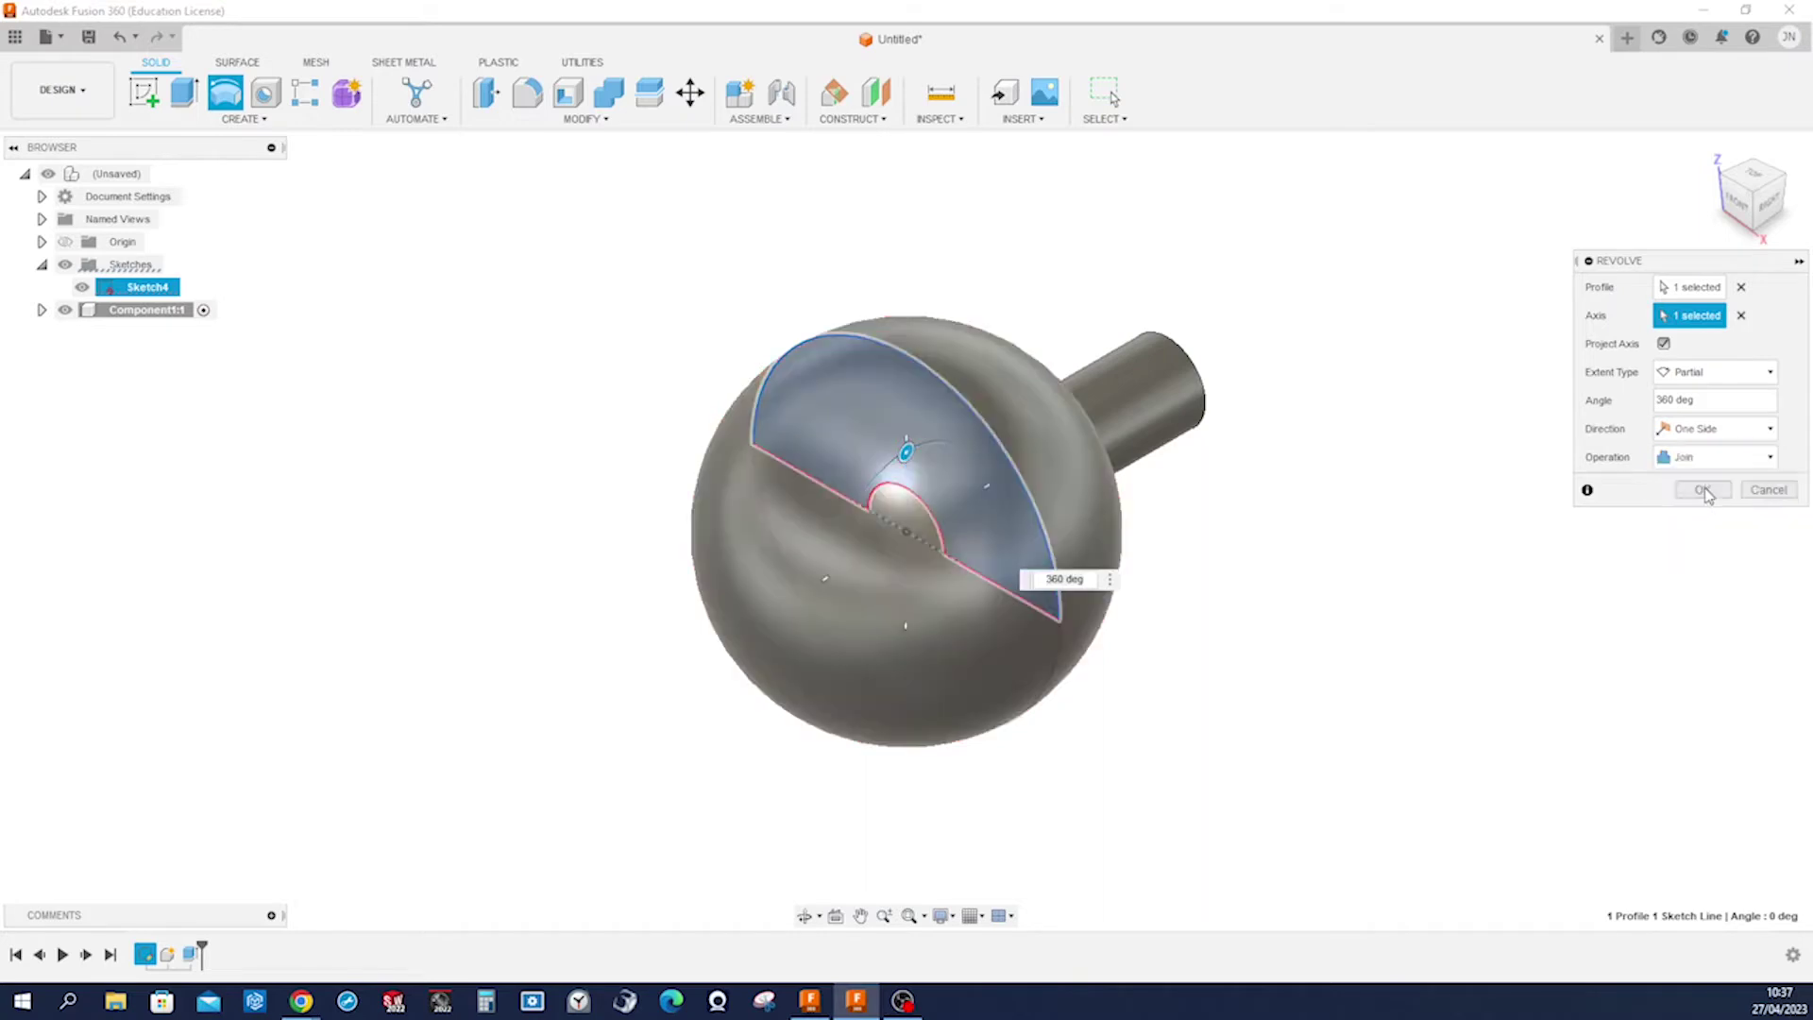
pyautogui.click(1703, 490)
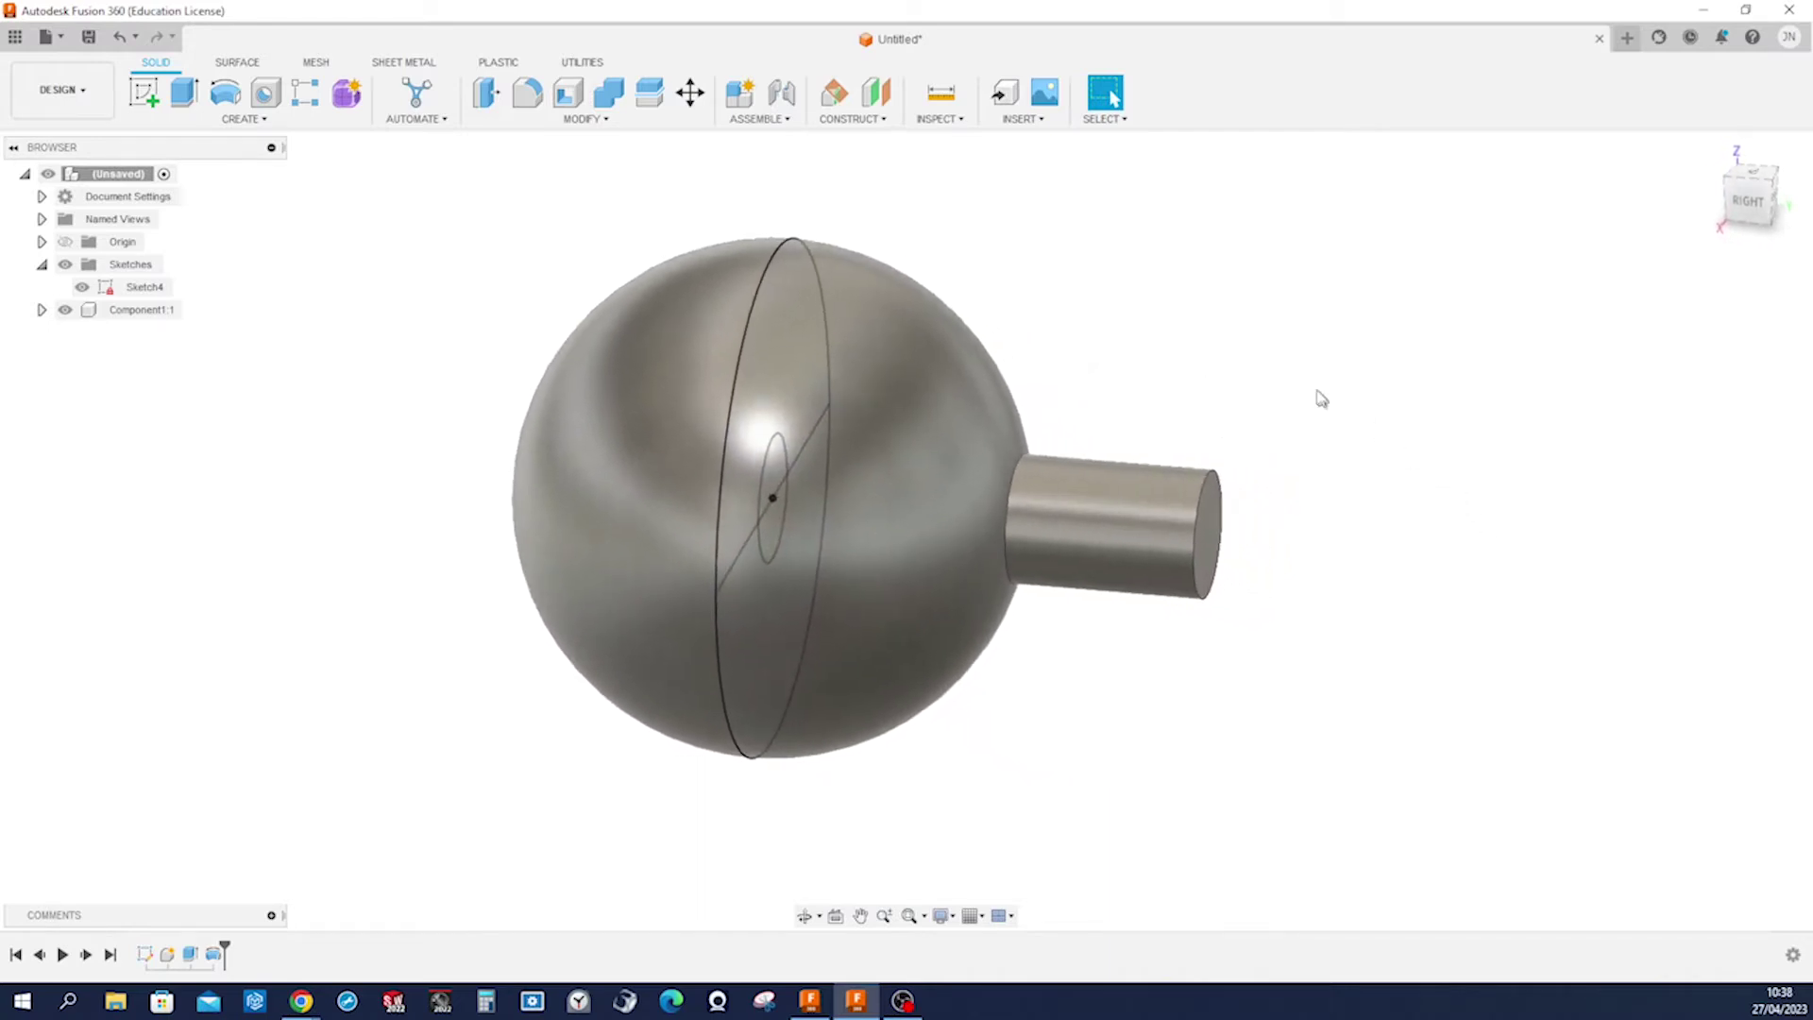
# Chamfer the shaft's free end edge by 4 mm.
pyautogui.press('s')
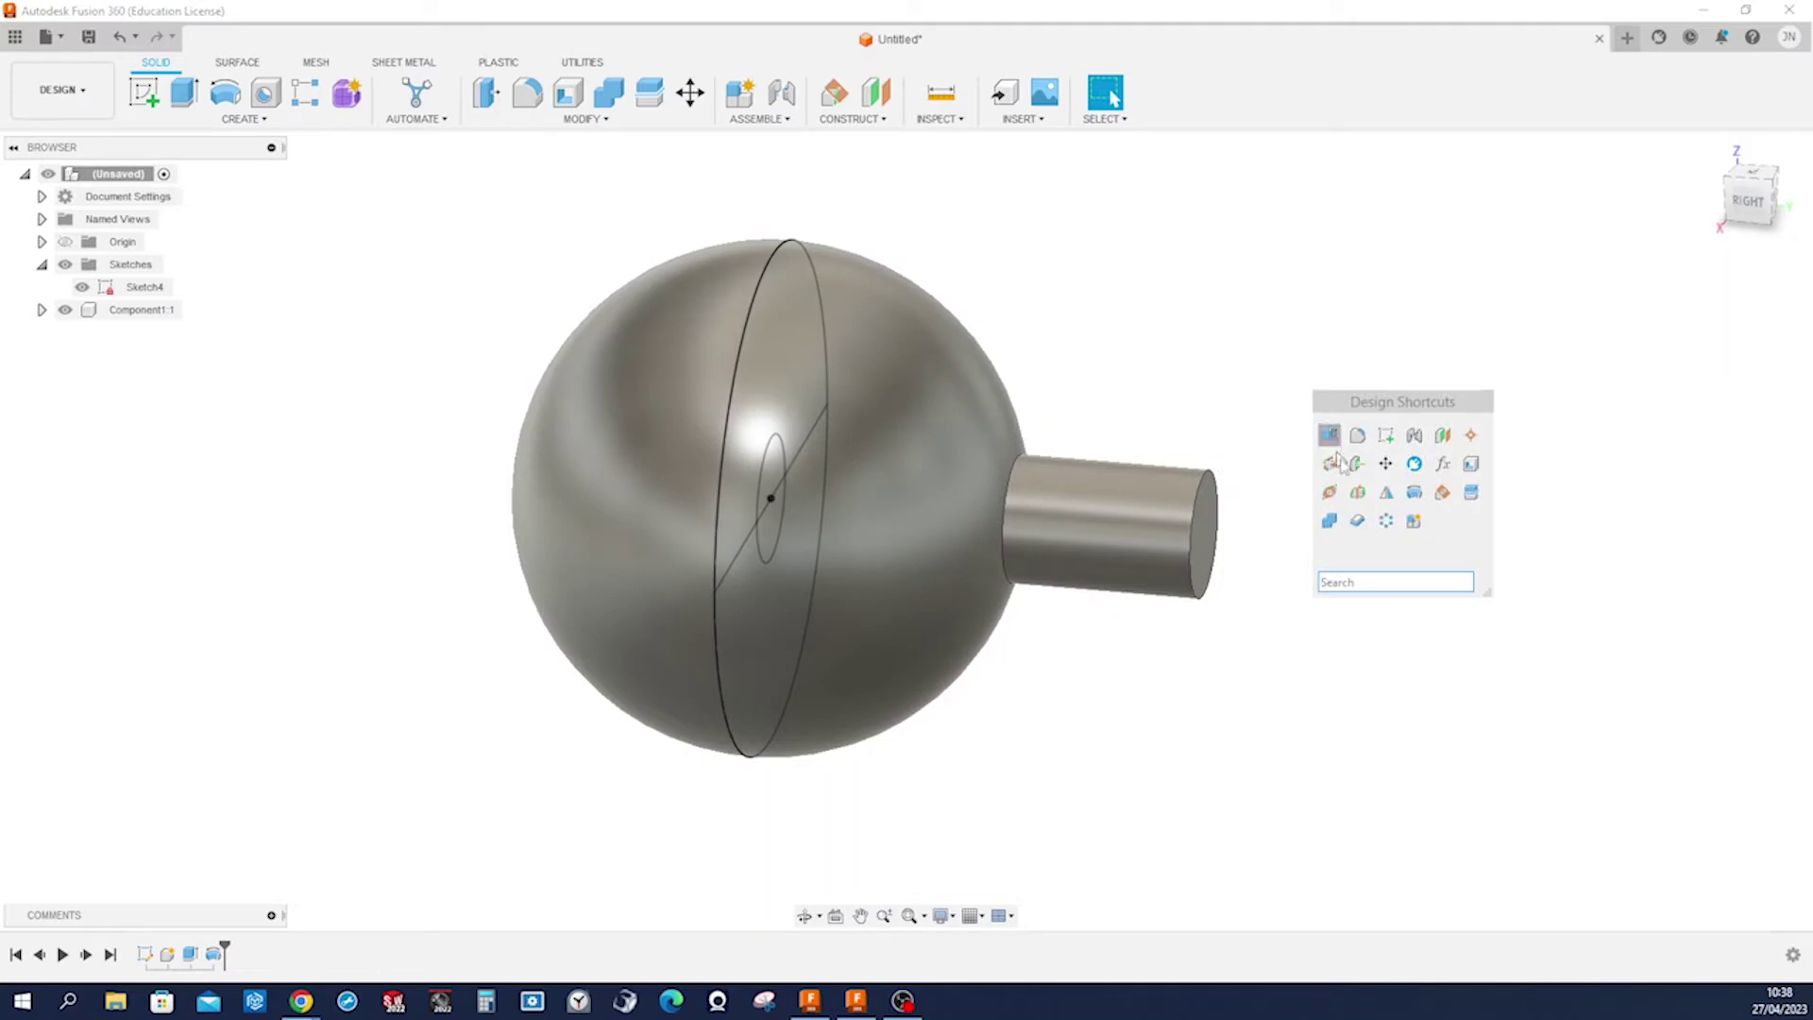
pyautogui.click(586, 118)
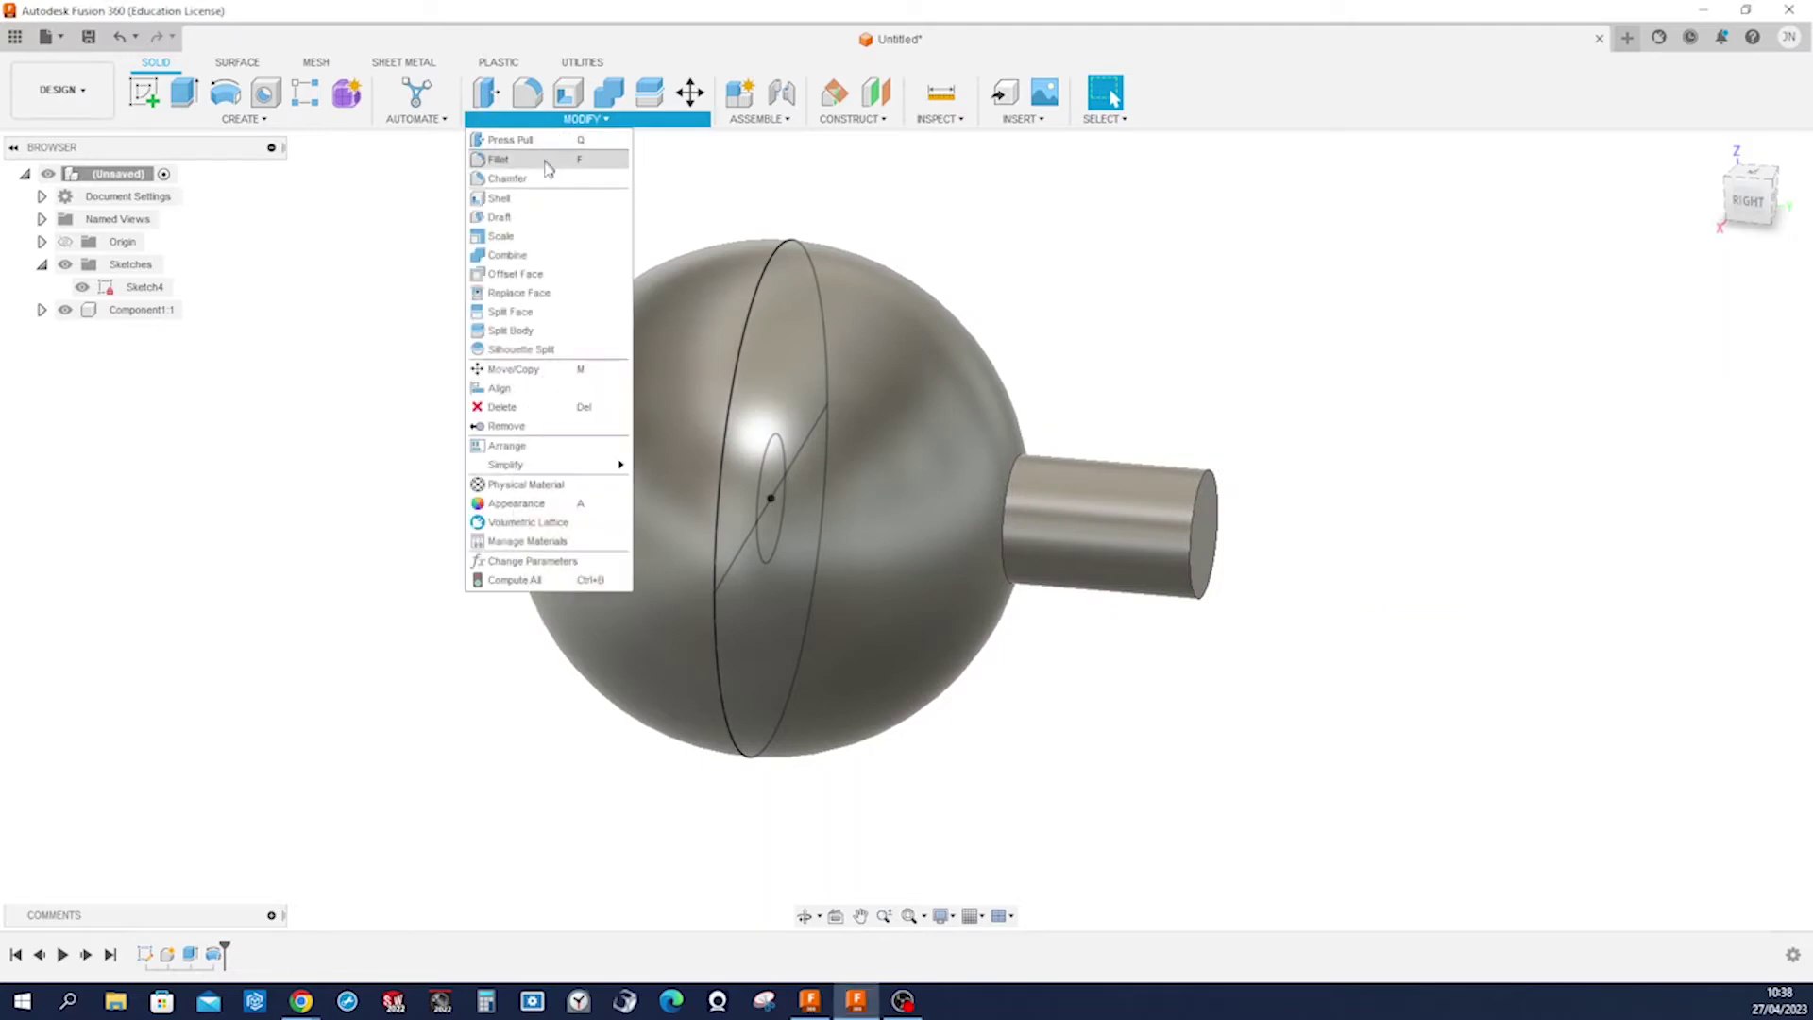
pyautogui.click(538, 178)
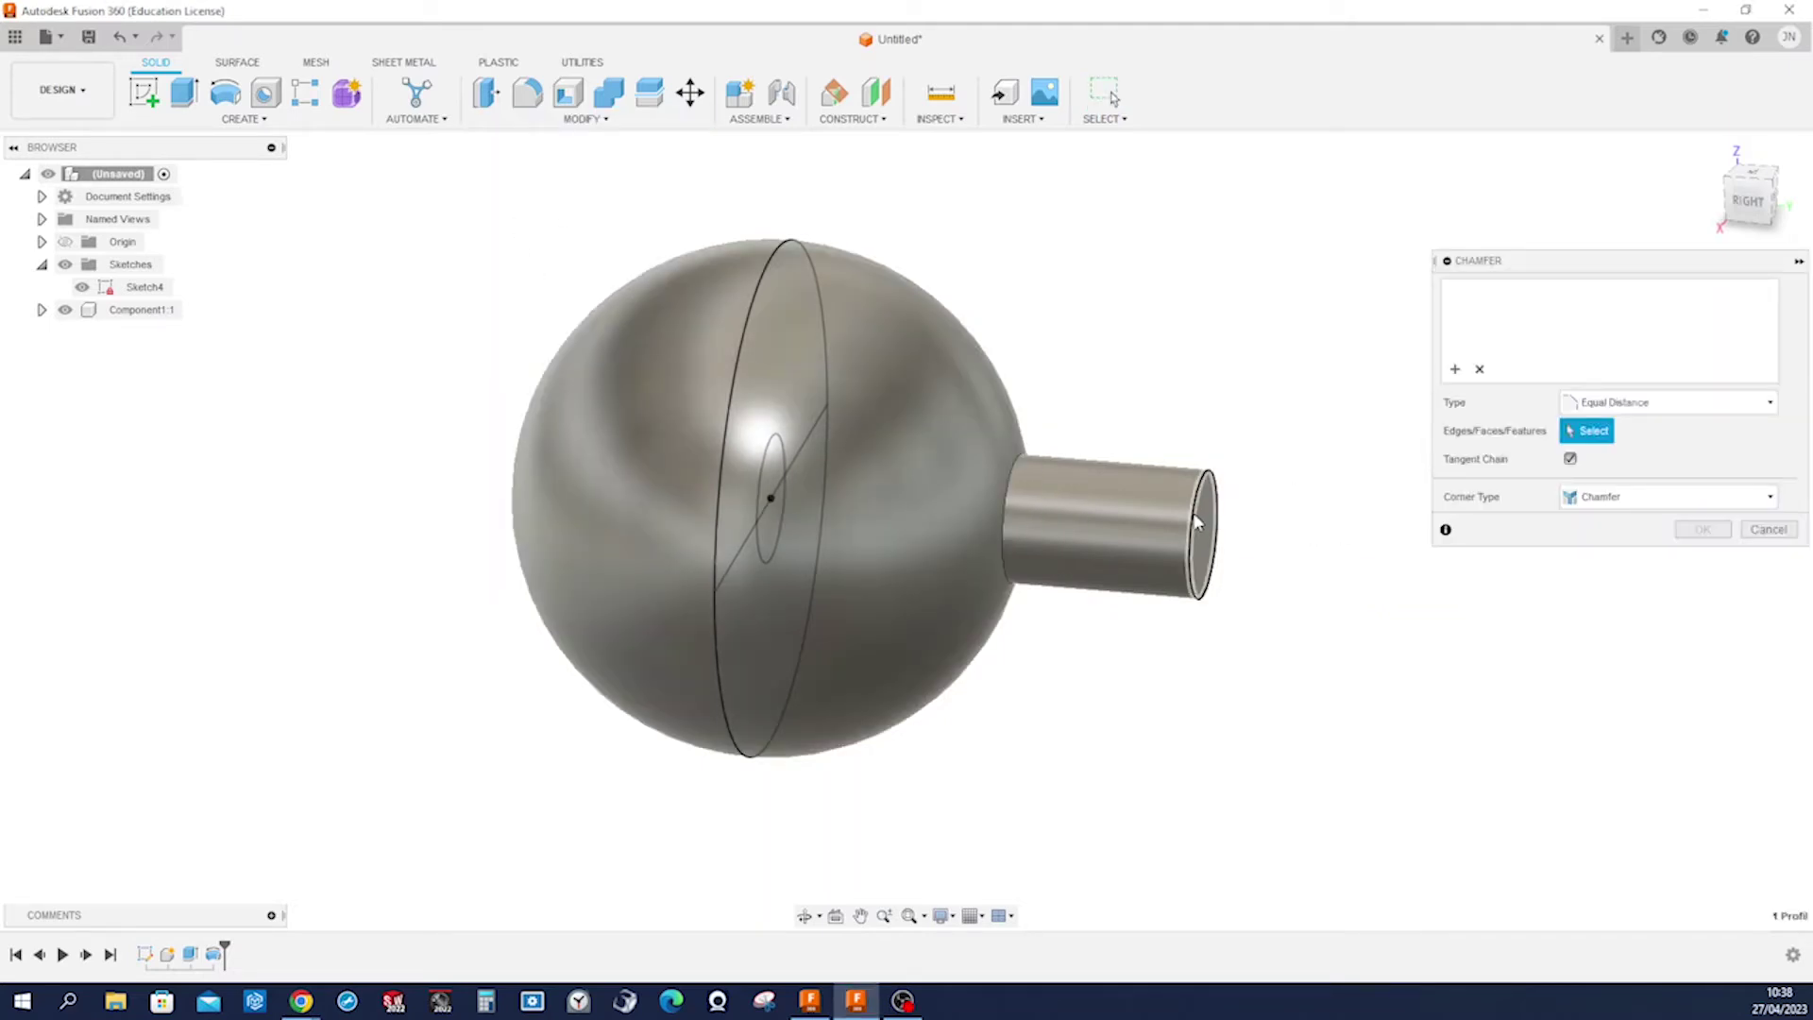
pyautogui.click(1198, 522)
pyautogui.write('4')
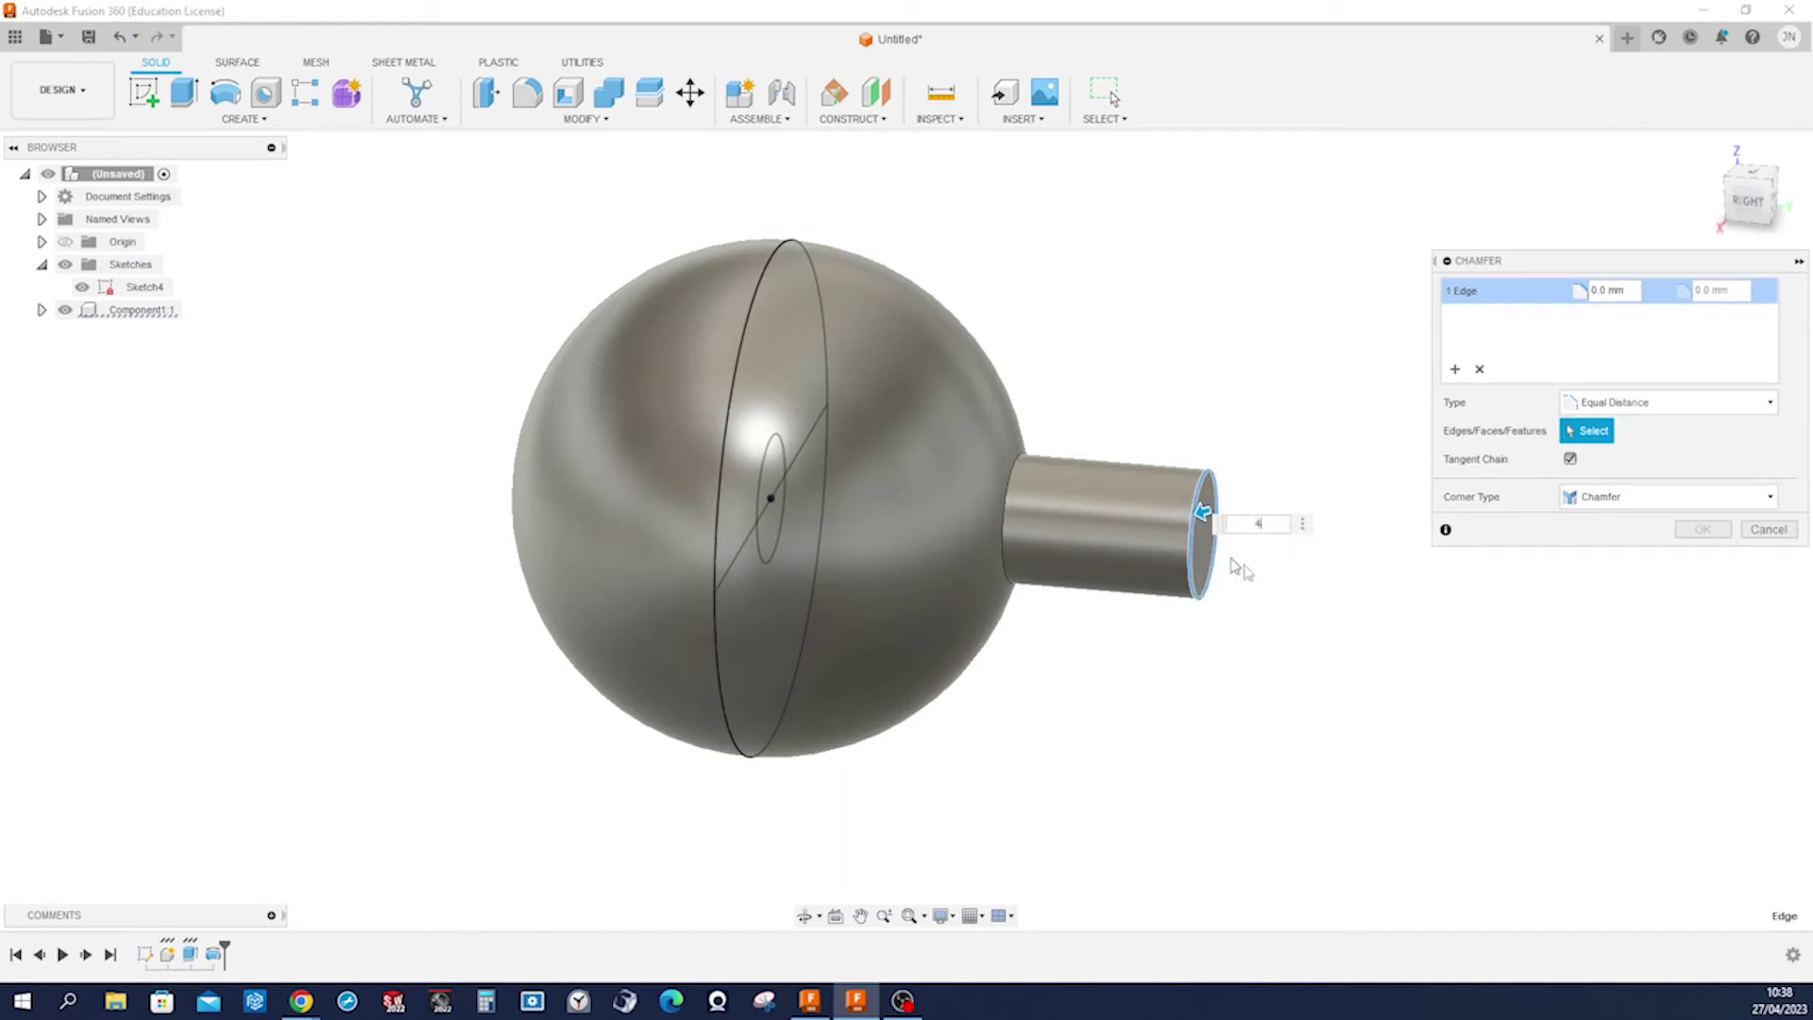
pyautogui.click(1703, 530)
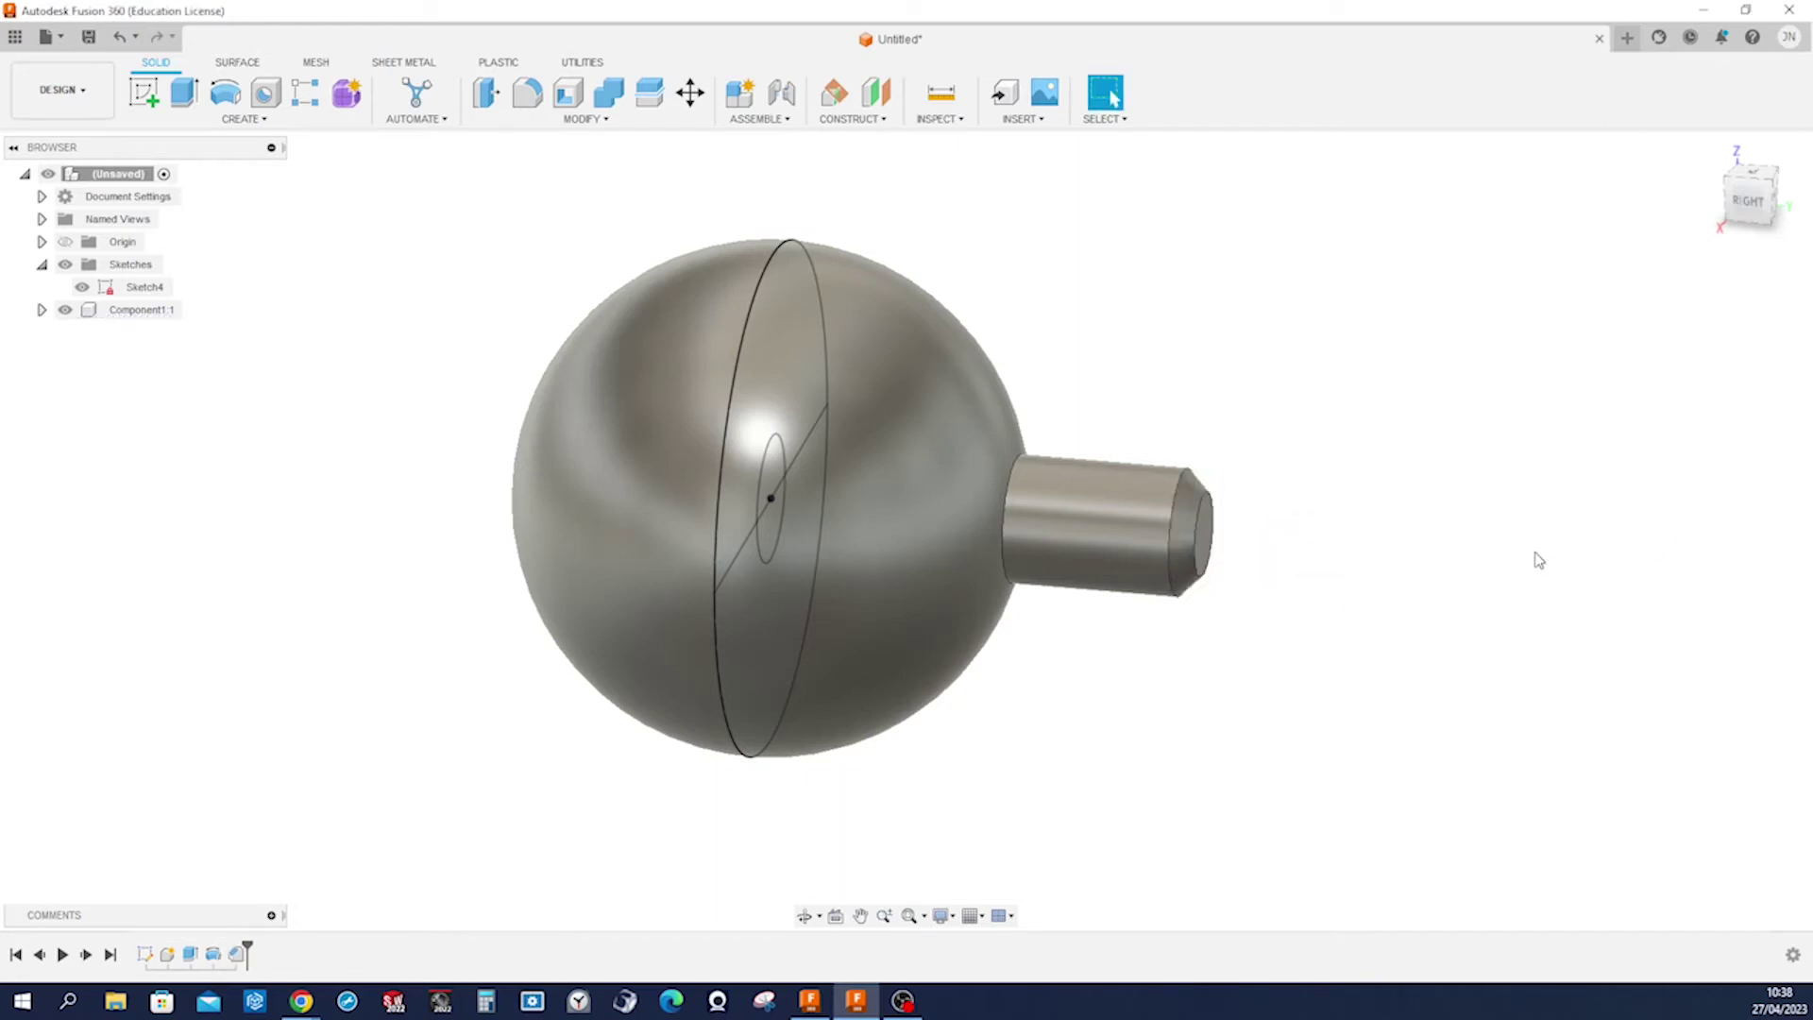
pyautogui.press('s')
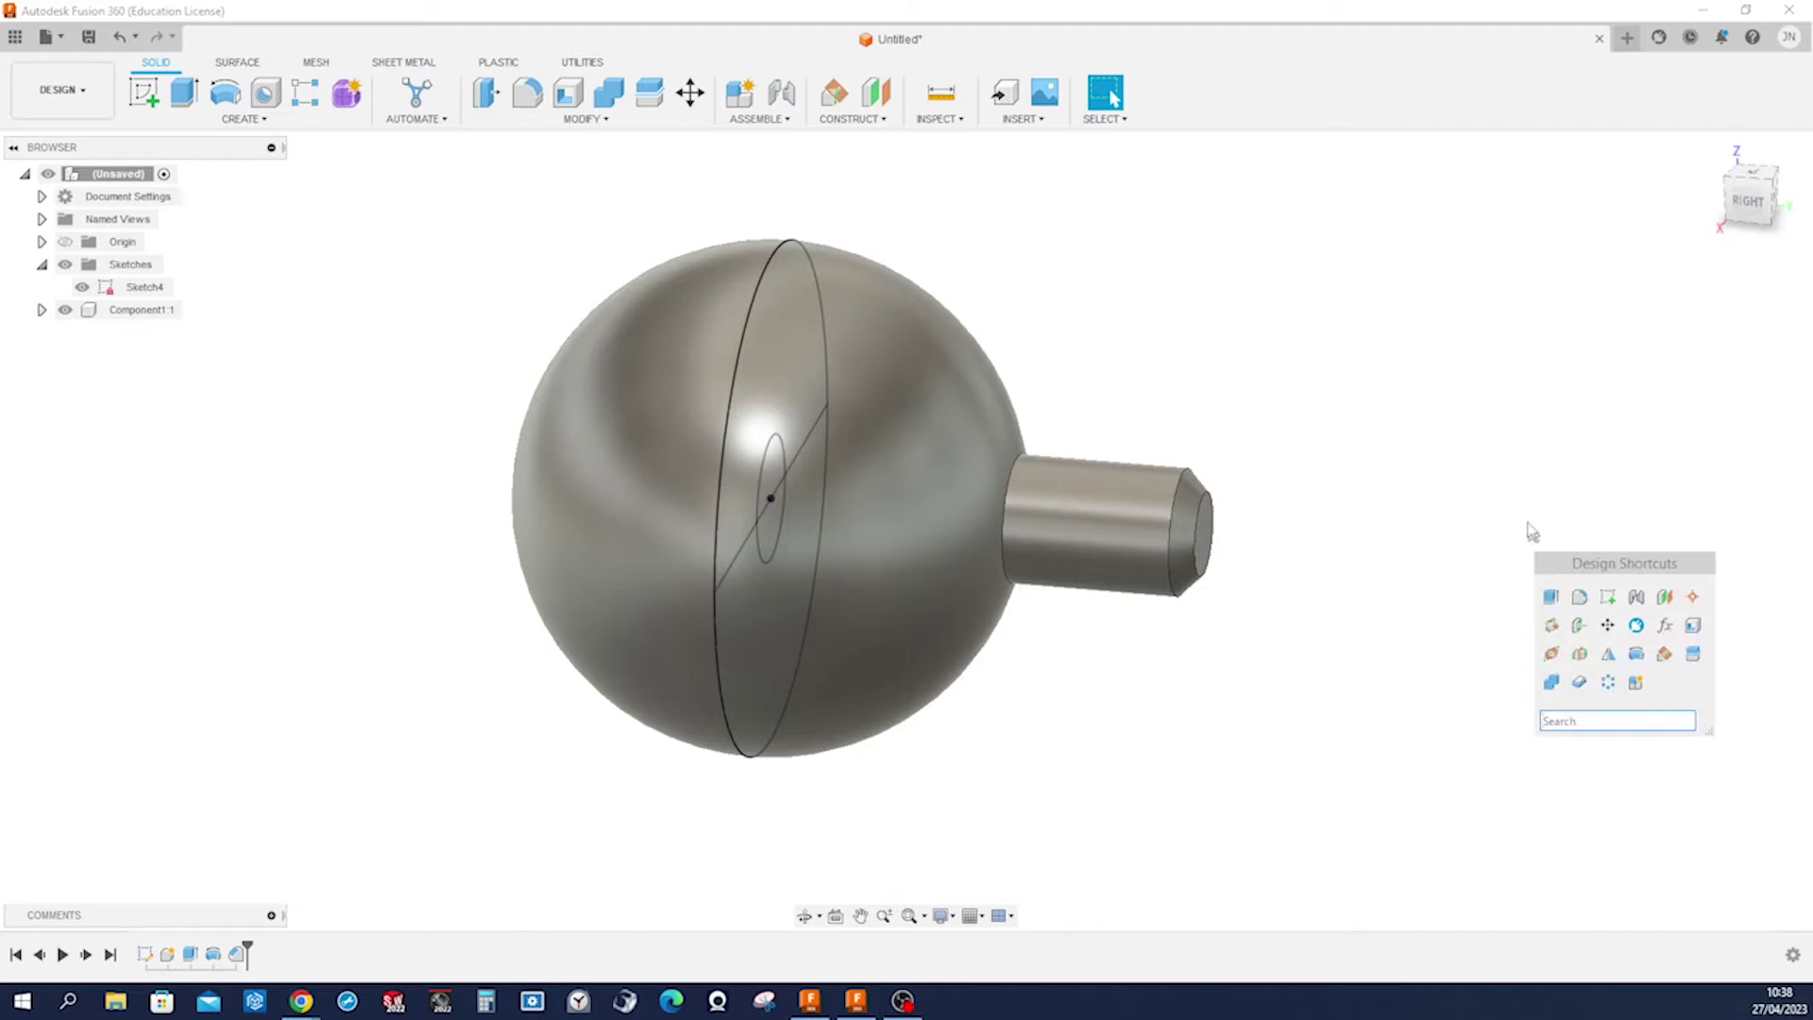
# Create an offset construction plane at -16 mm from the shaft's end face.
pyautogui.click(1665, 596)
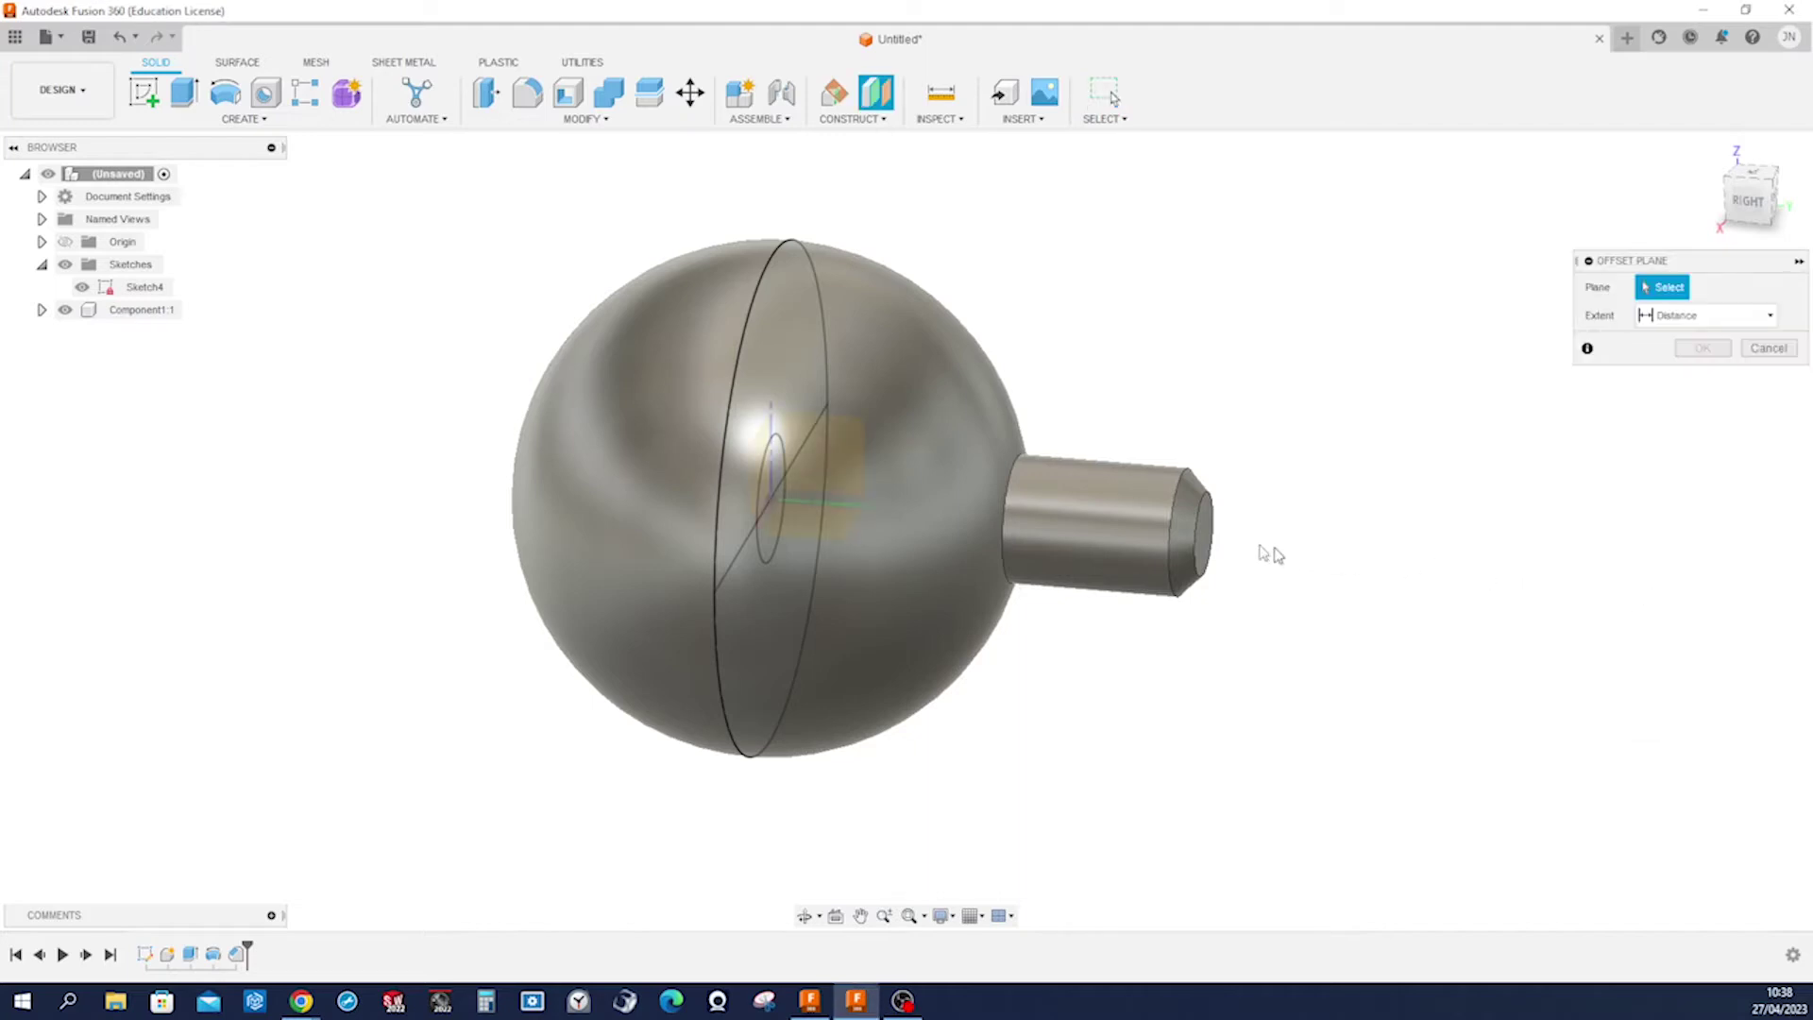
pyautogui.click(1213, 546)
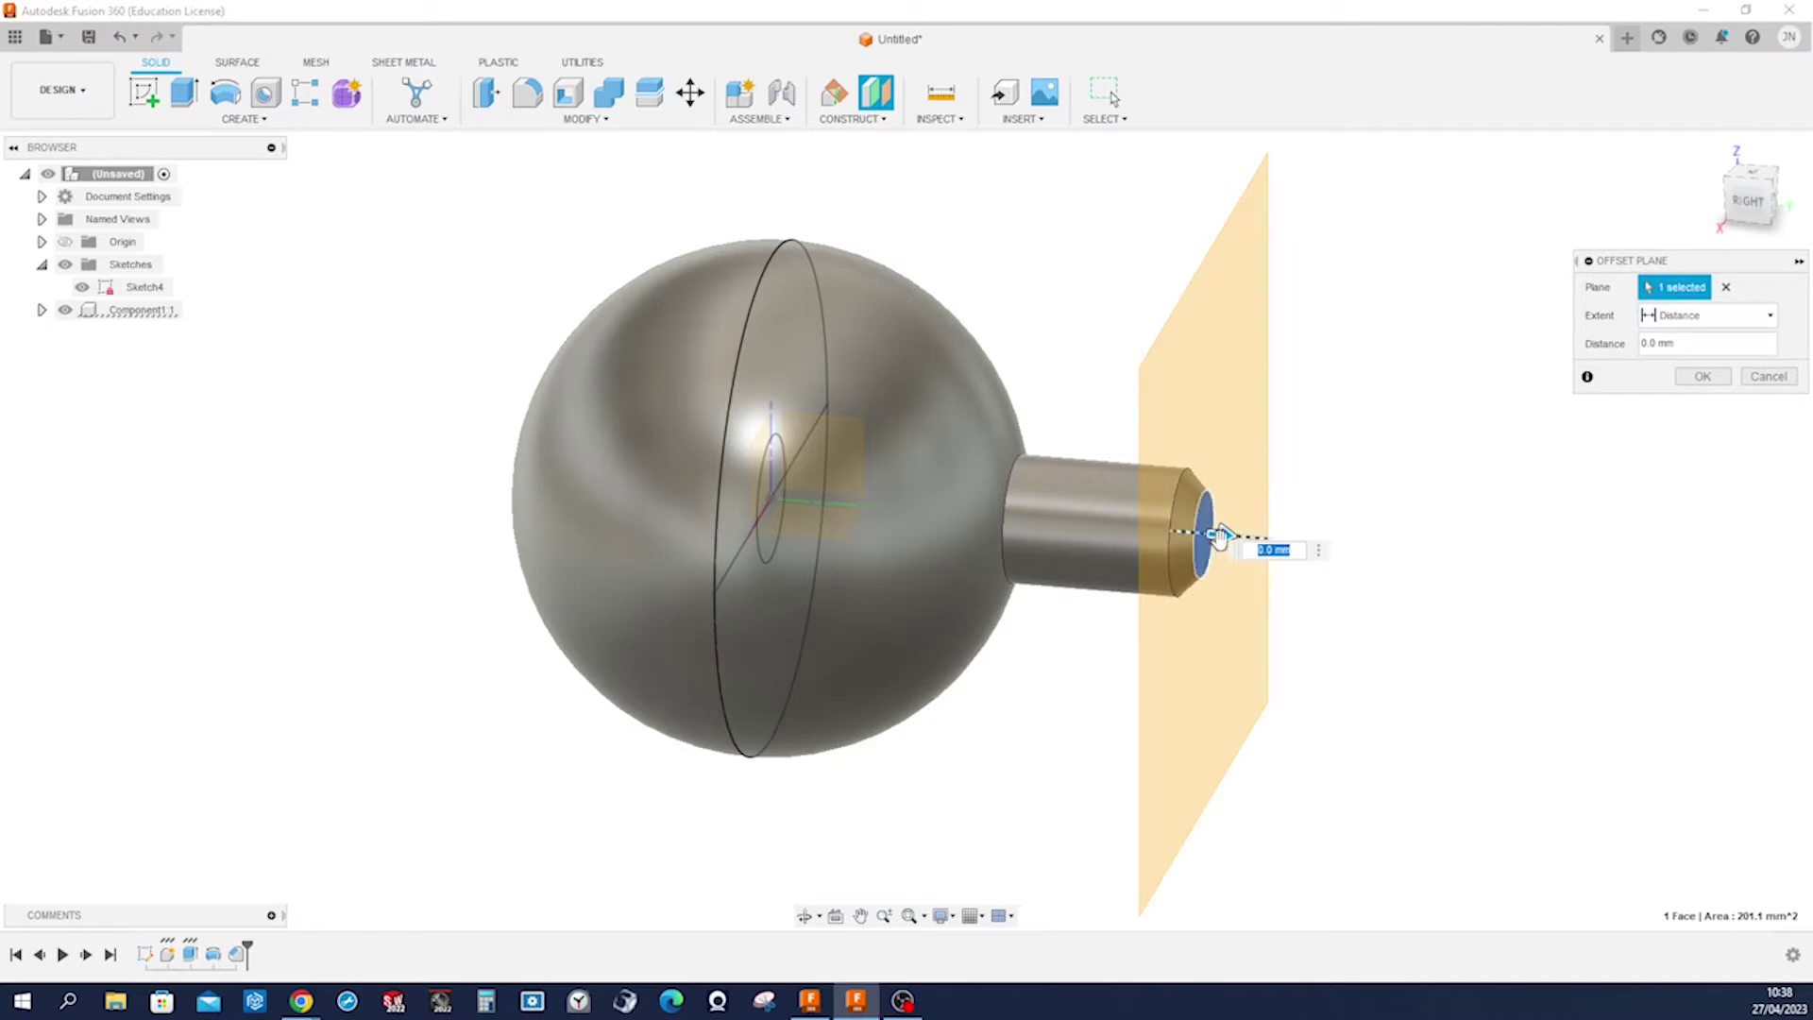
pyautogui.moveTo(1218, 535); pyautogui.dragTo(1109, 527)
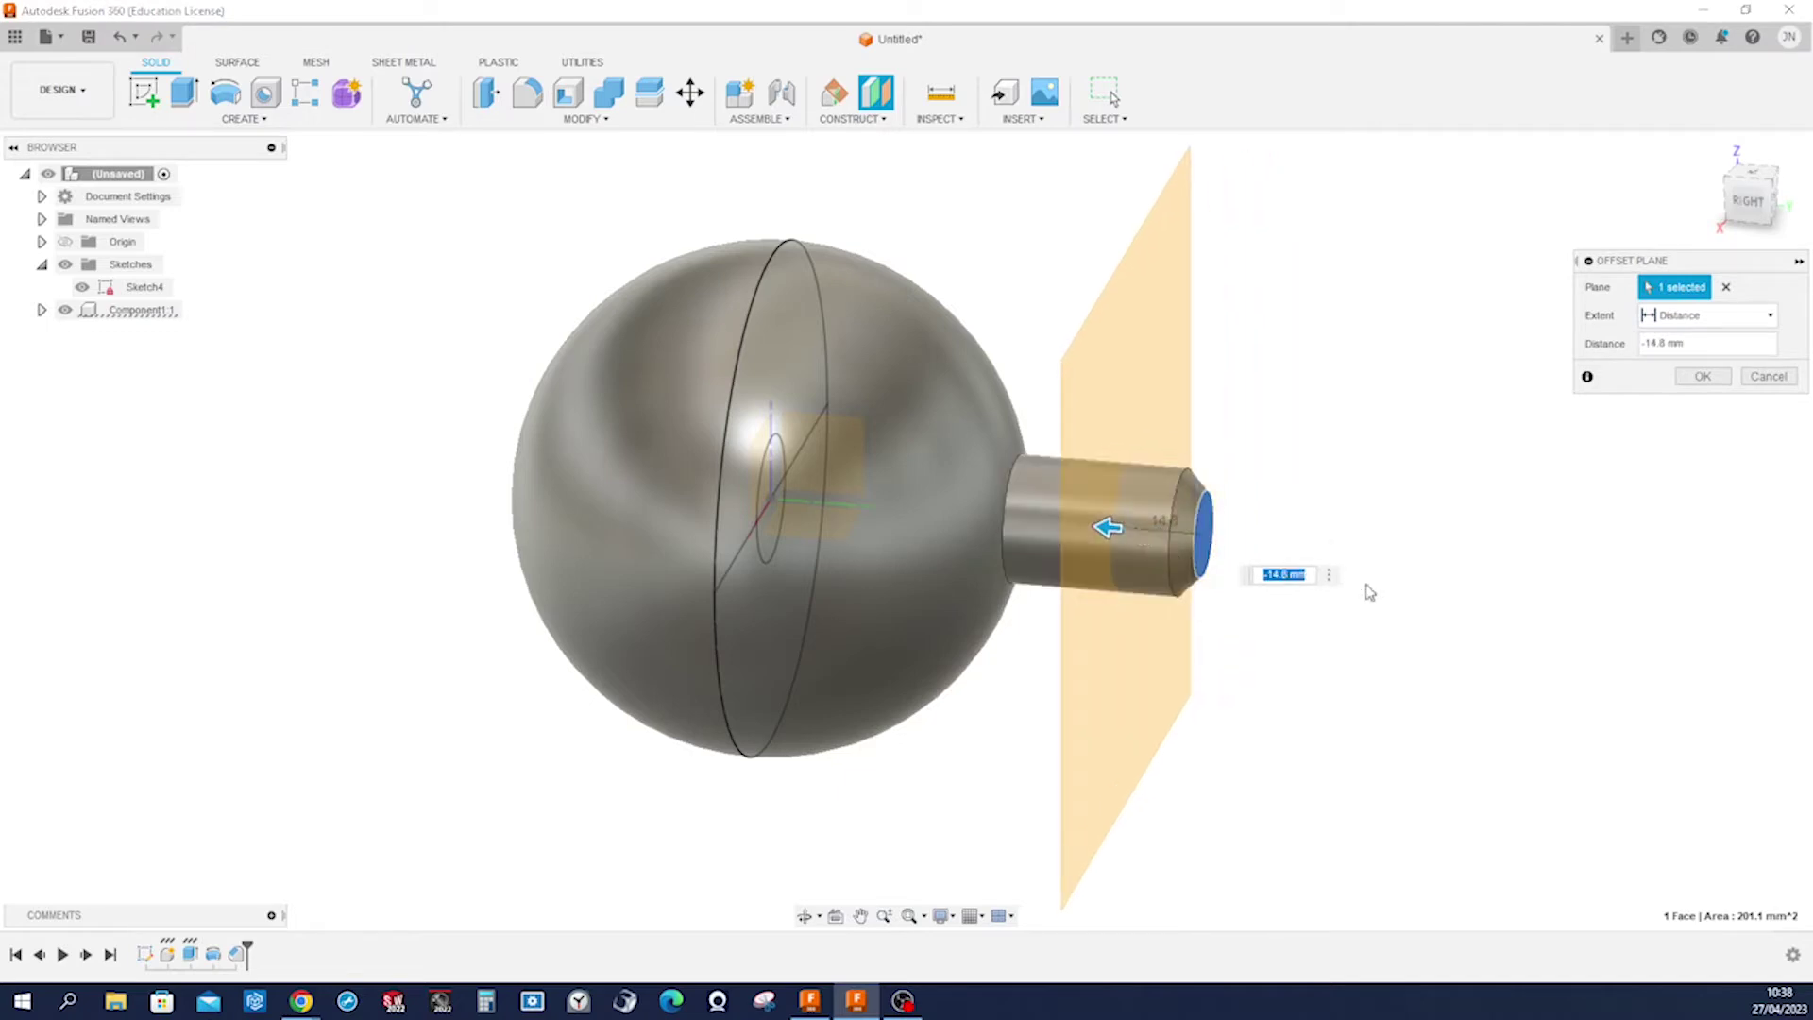
pyautogui.write('-16')
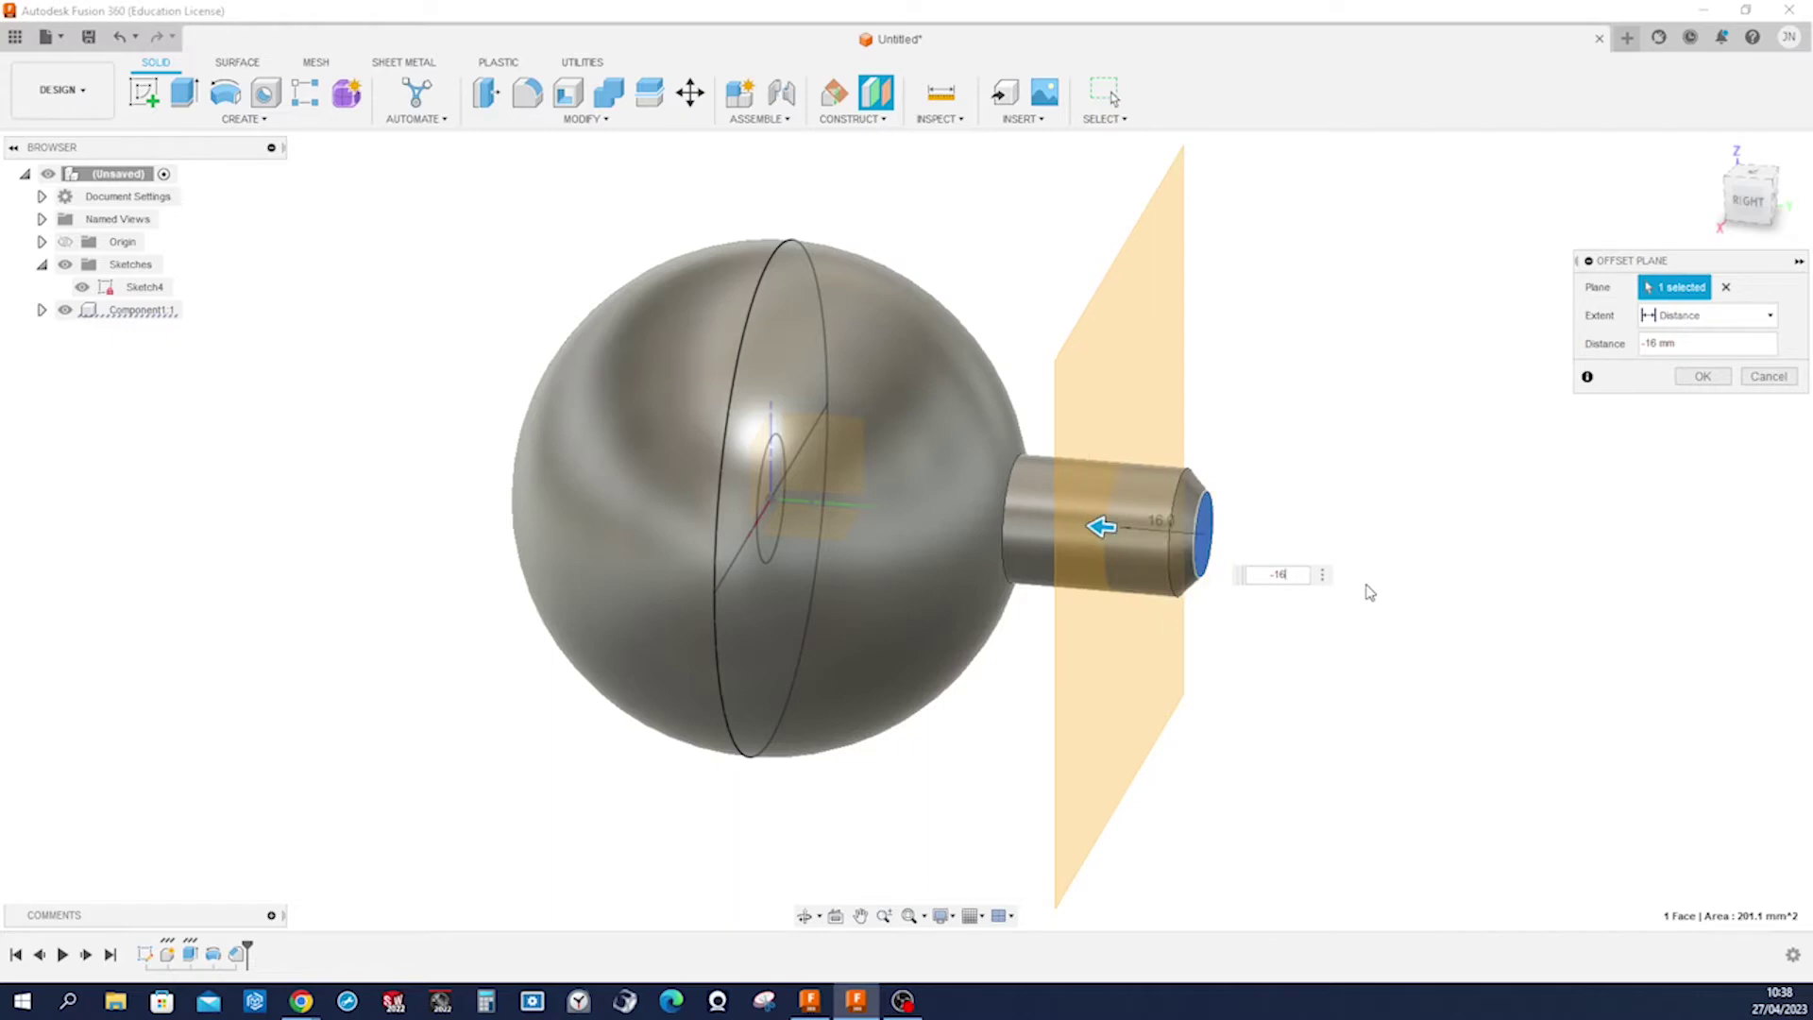
pyautogui.press('Return')
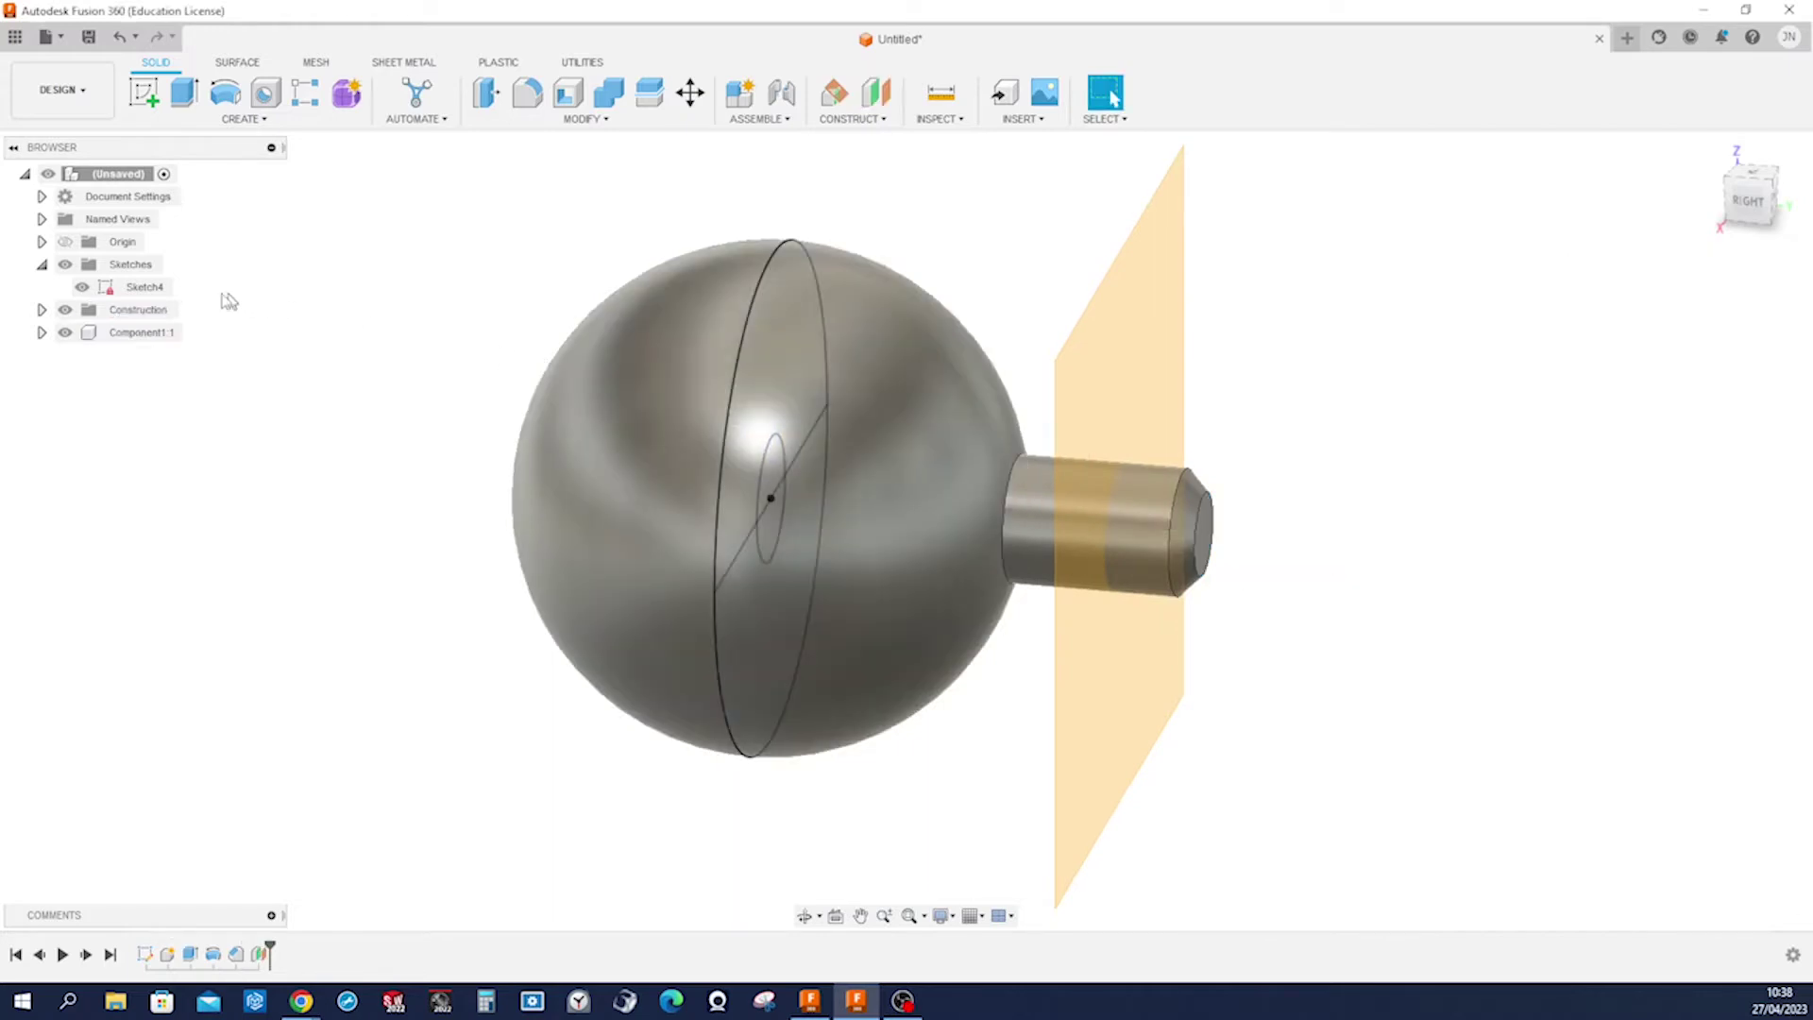
# Hide Sketch4, then sketch on the offset plane projecting the shaft's inner and outer circular edges.
pyautogui.click(83, 287)
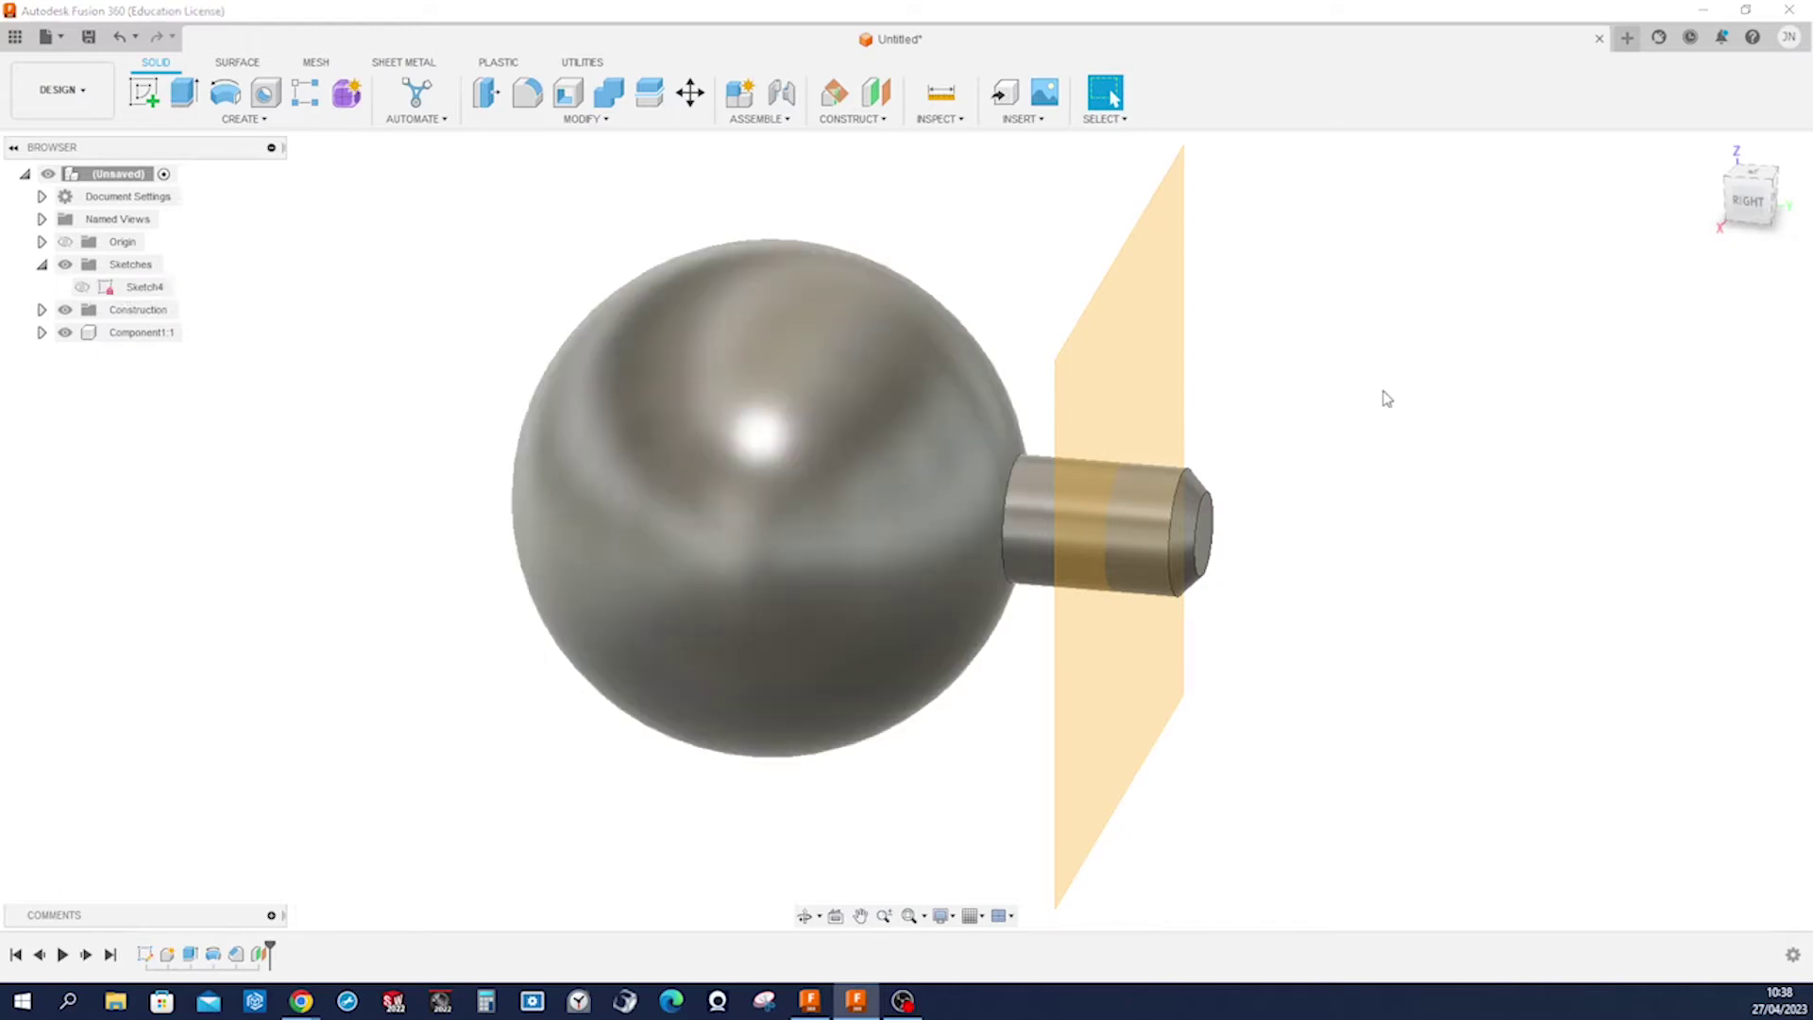
pyautogui.press('s')
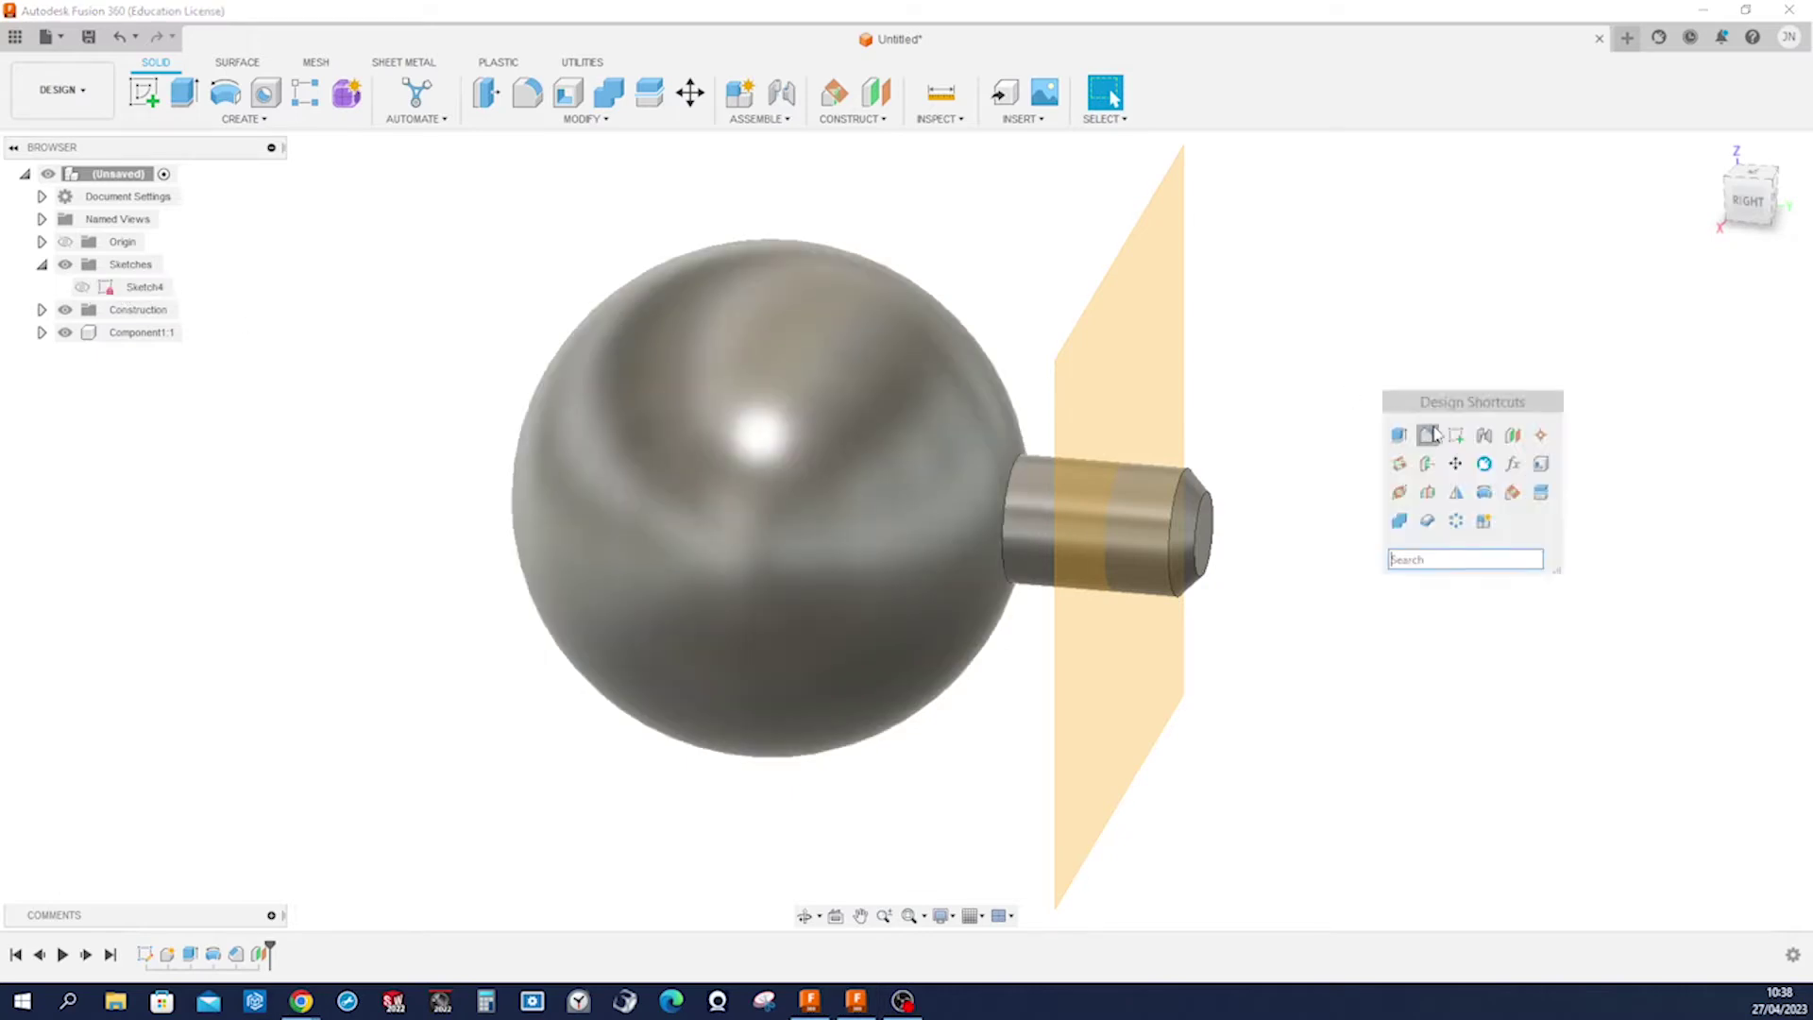
pyautogui.click(1442, 433)
pyautogui.click(1154, 393)
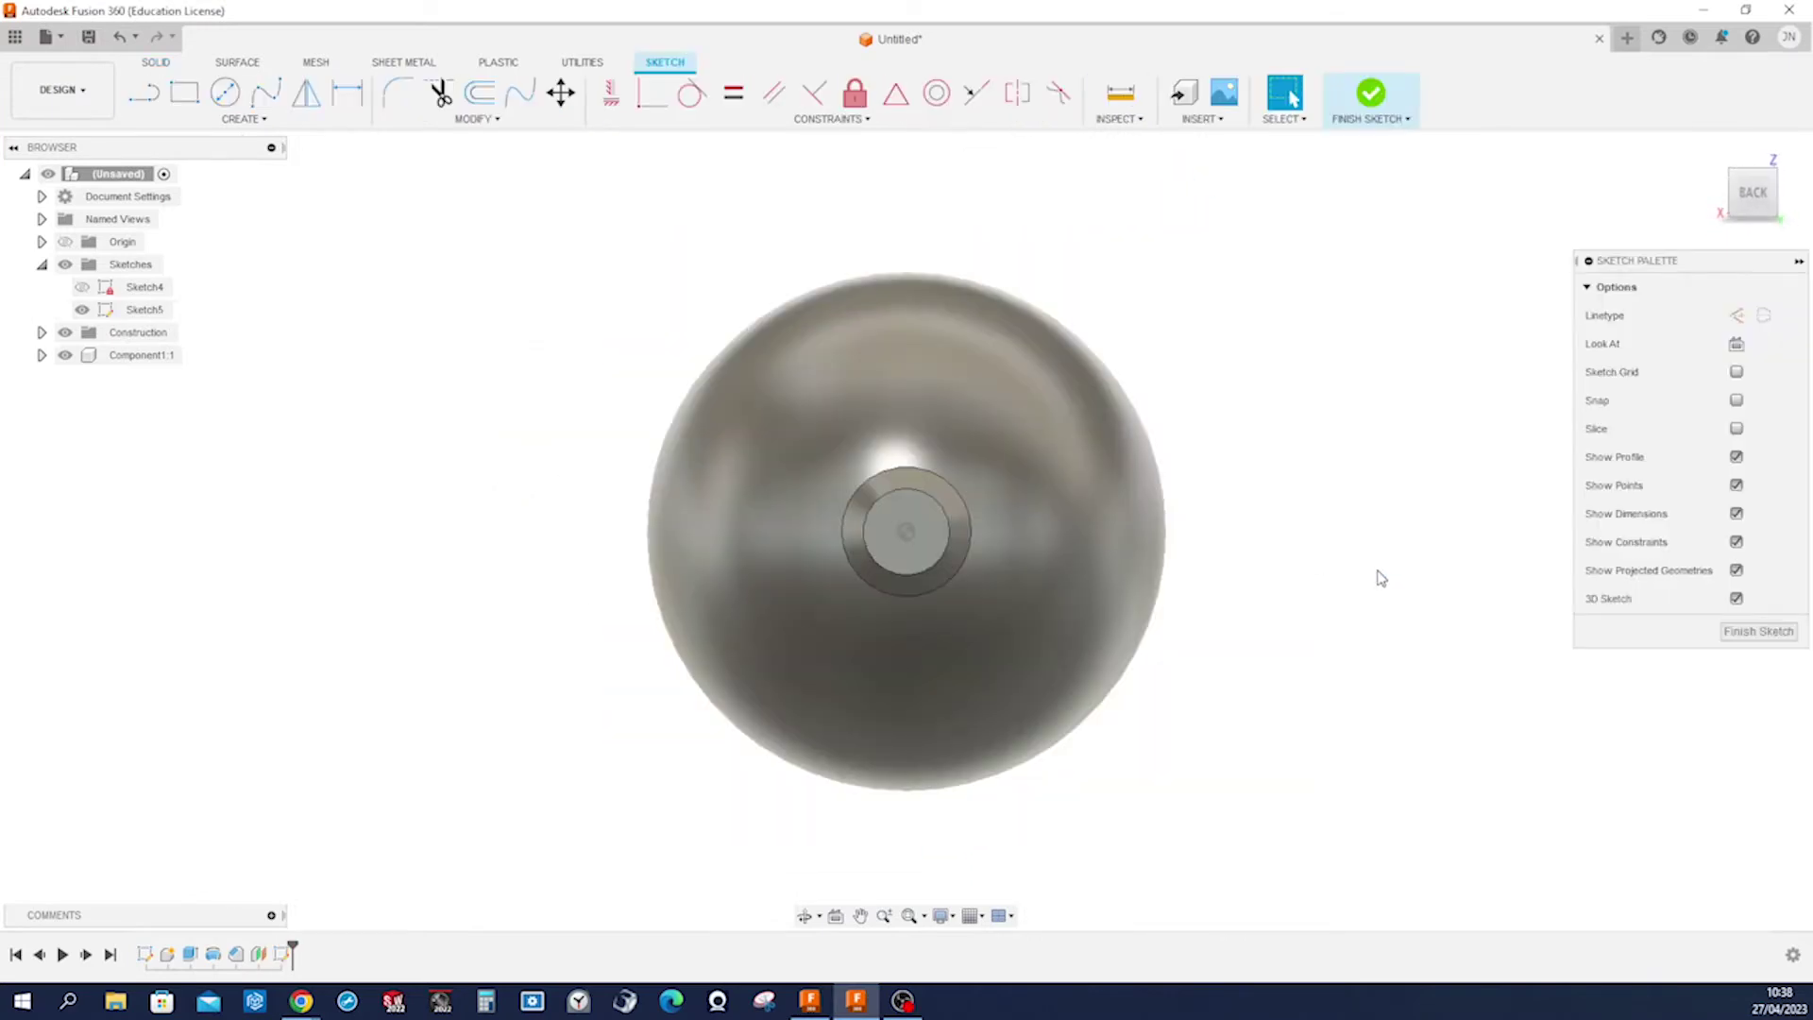
pyautogui.press('p')
pyautogui.click(951, 557)
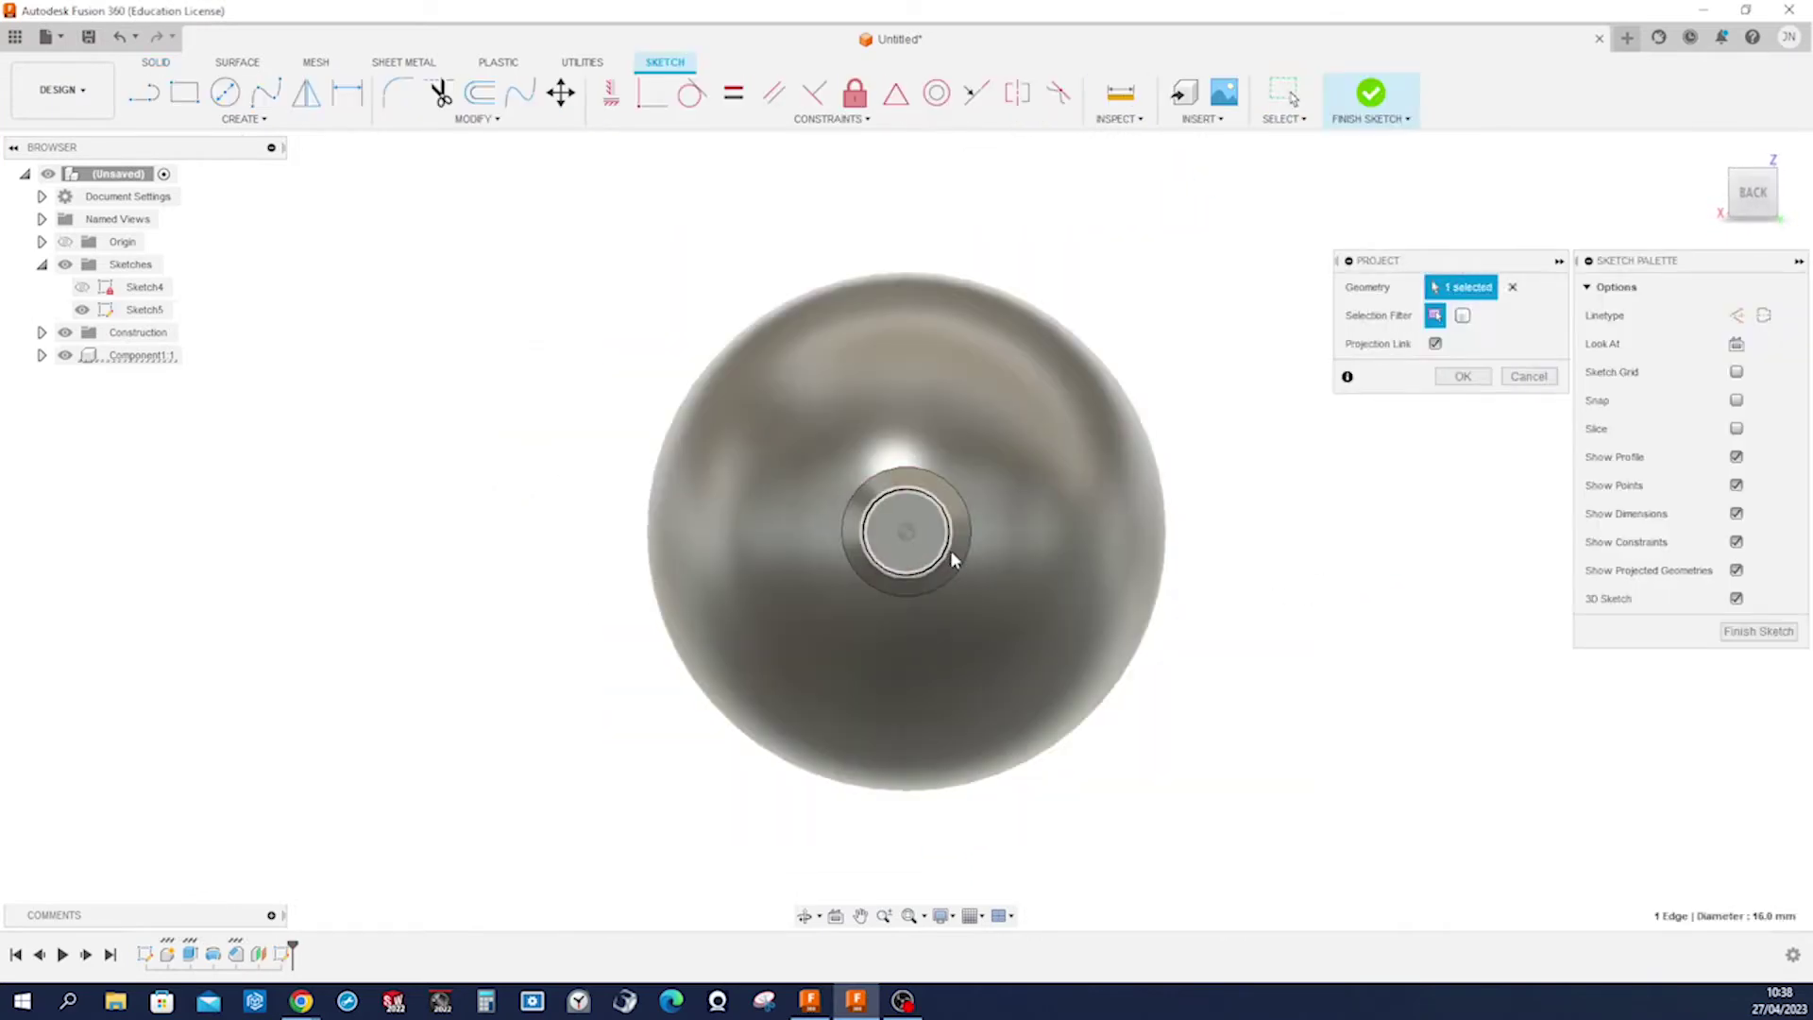
pyautogui.click(969, 553)
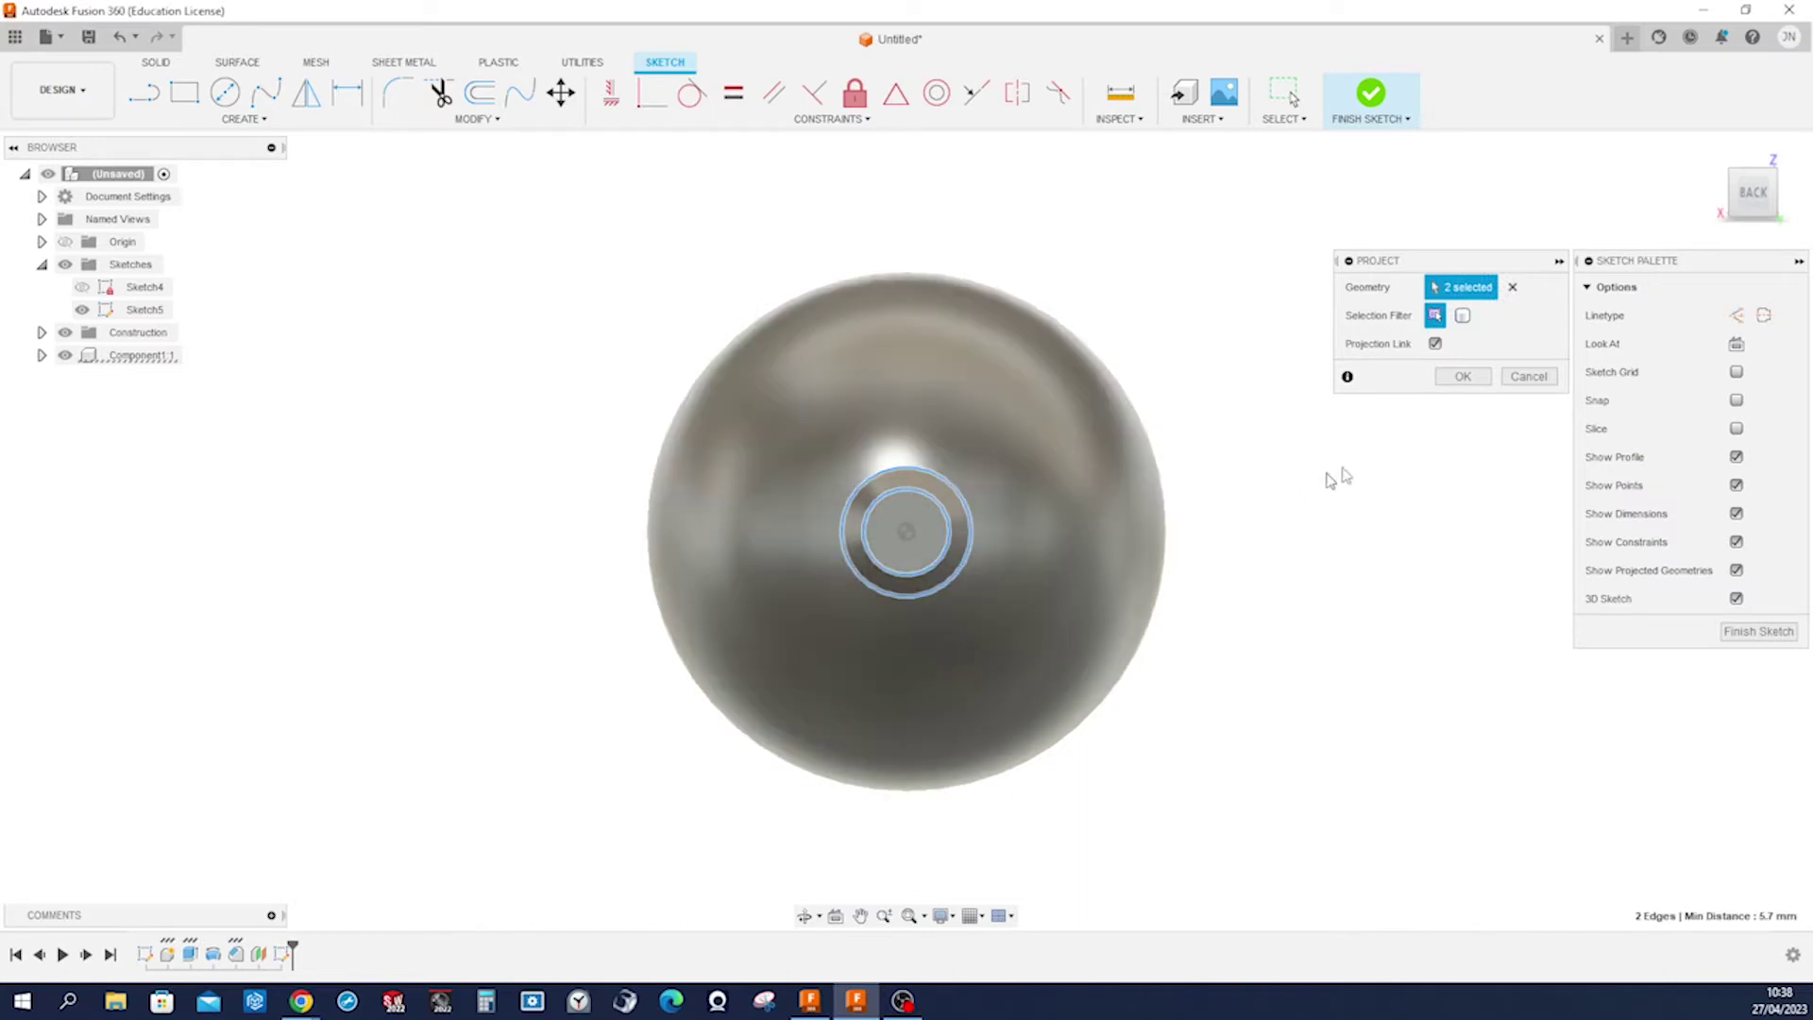
pyautogui.click(1454, 378)
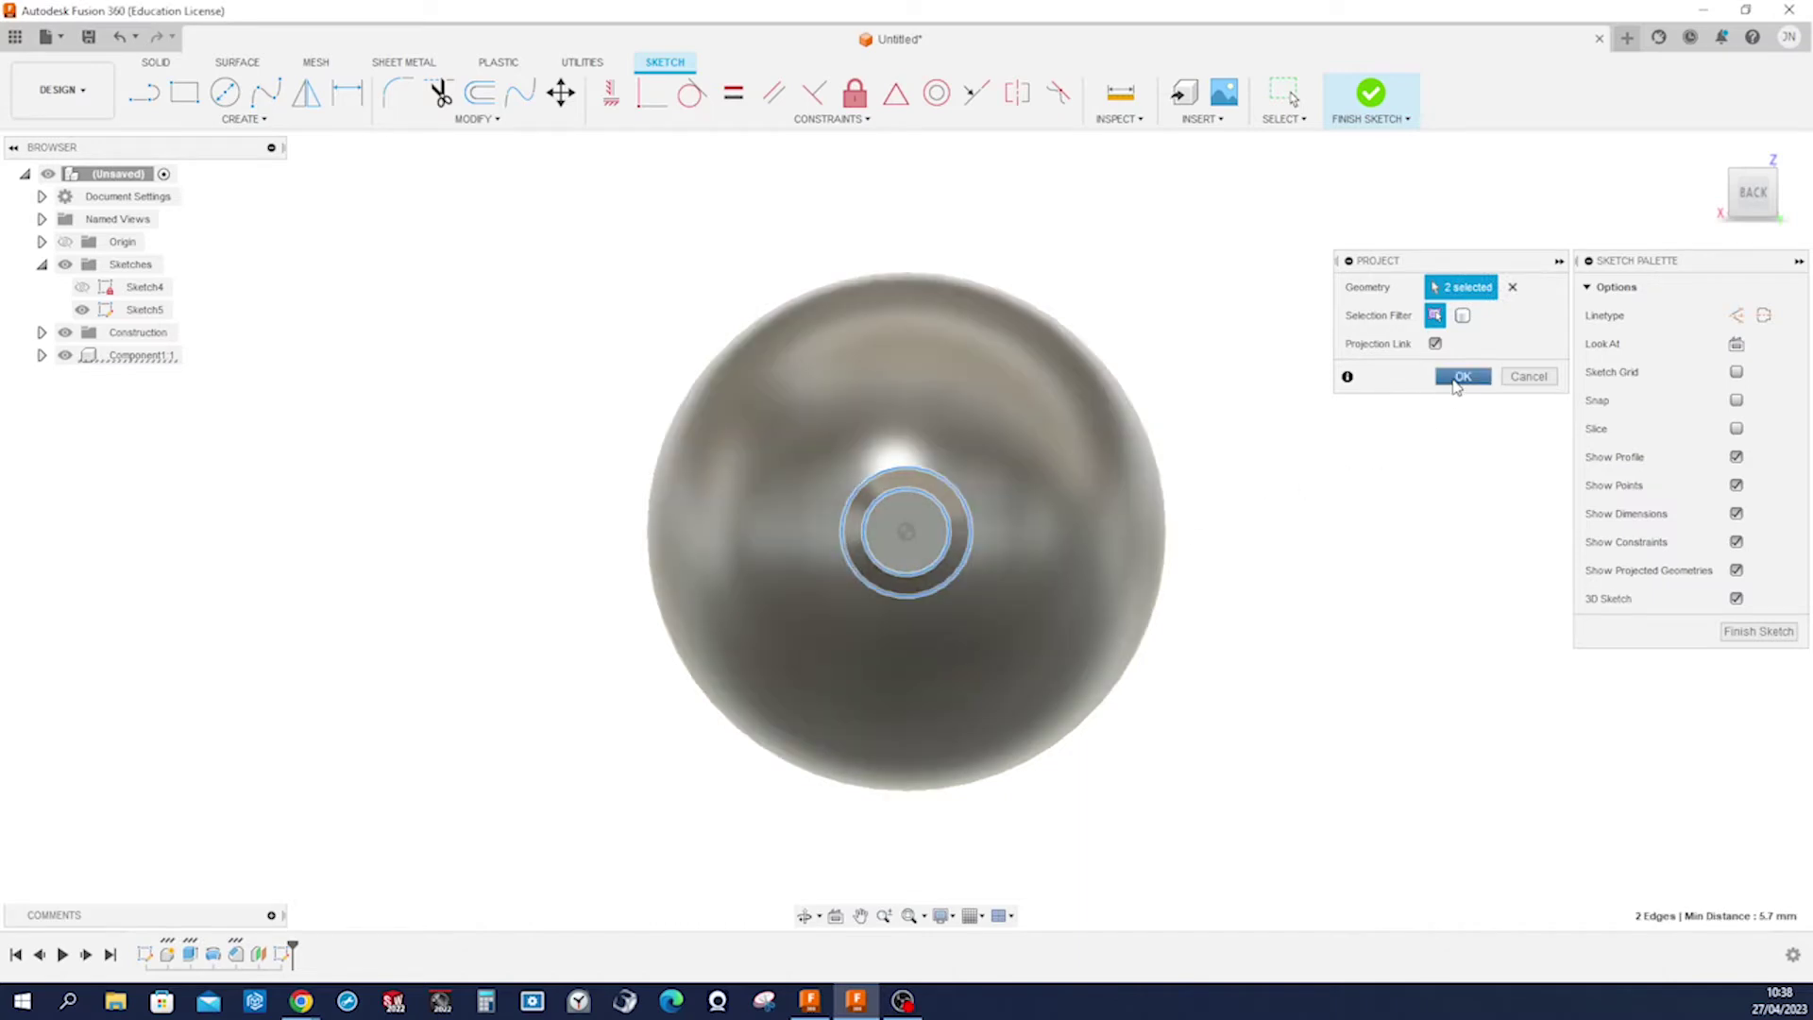
pyautogui.click(1743, 629)
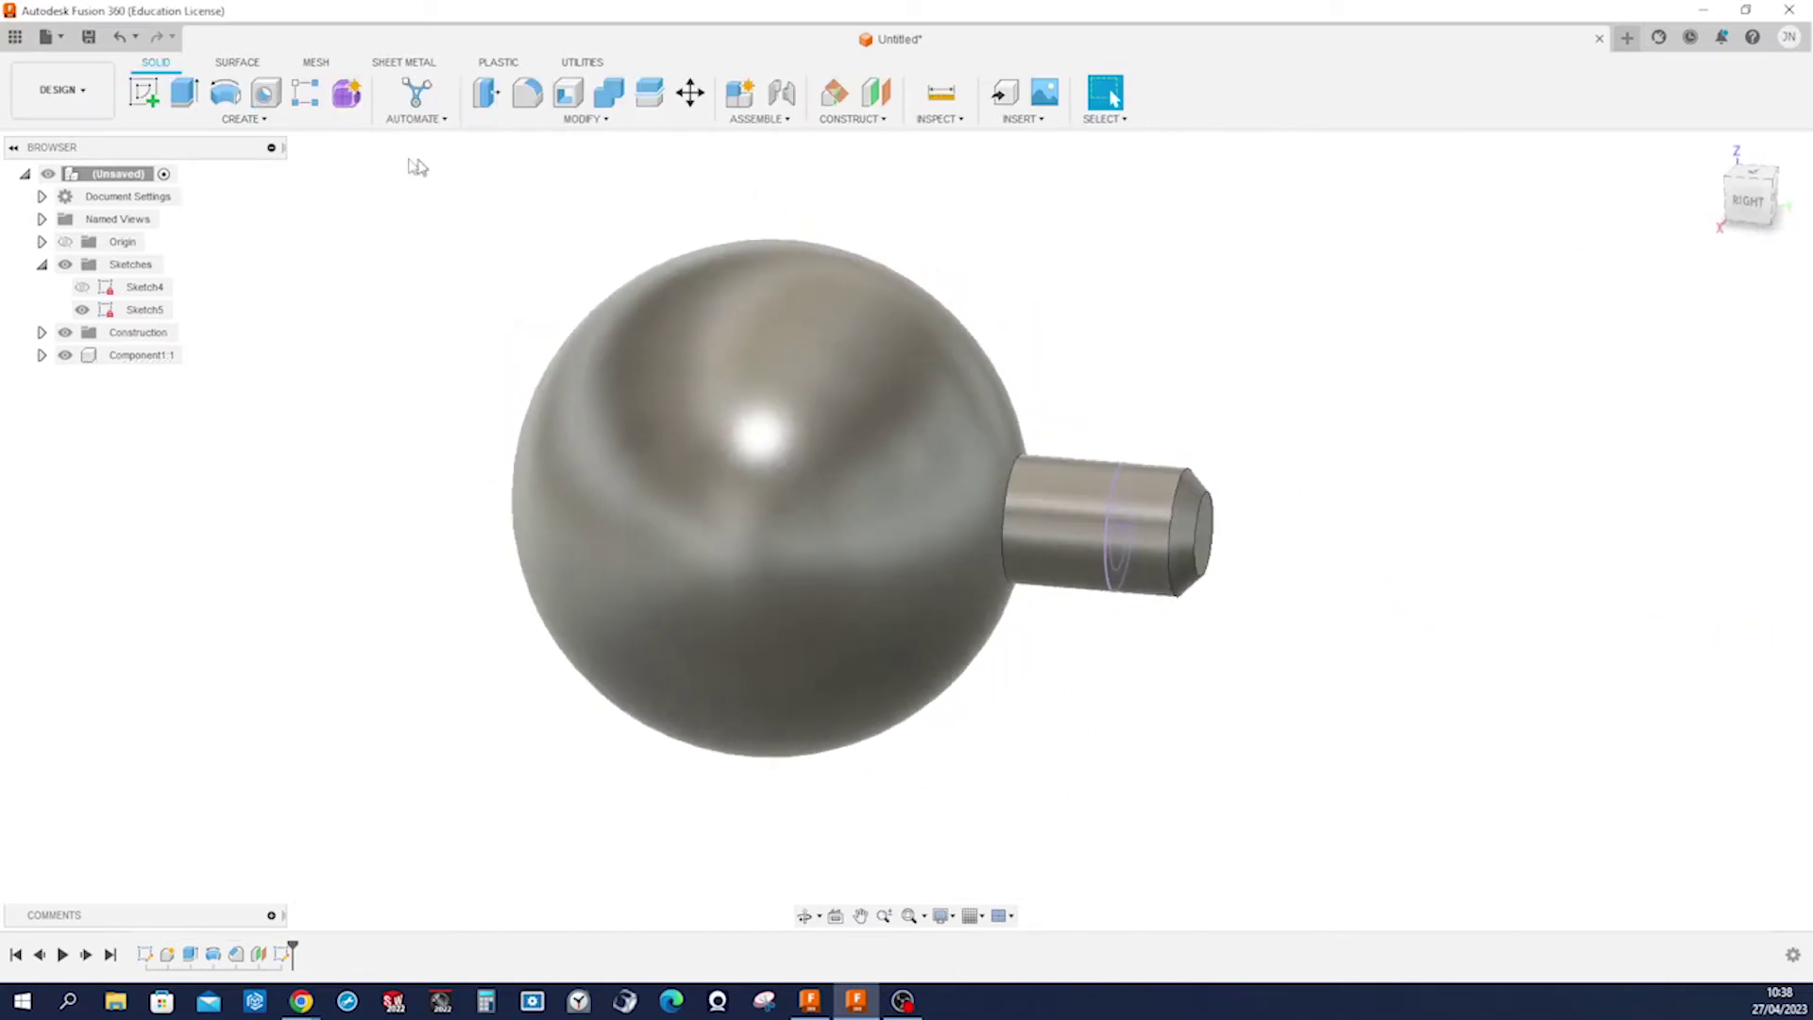
# Cut the Sketch5 ring profile with a symmetric, full-width 12 mm extrusion through the shaft.
pyautogui.click(184, 91)
pyautogui.scroll(3, 1172, 520)
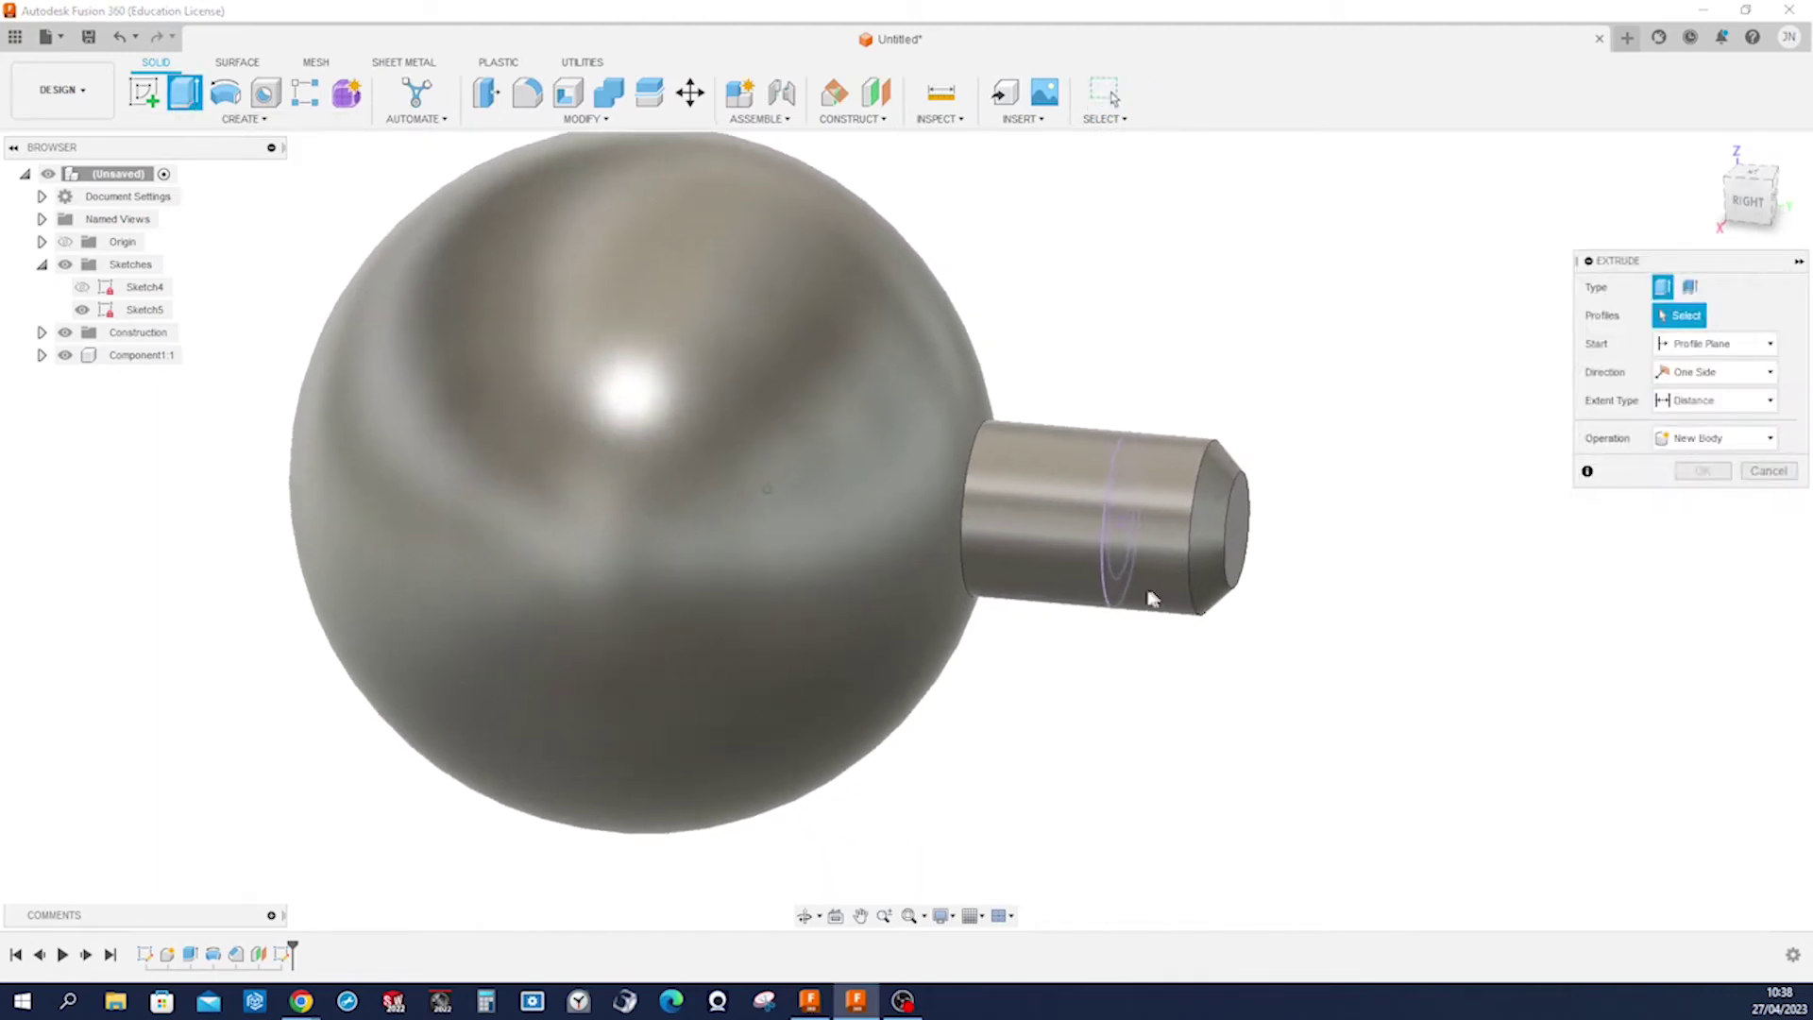
pyautogui.click(1126, 593)
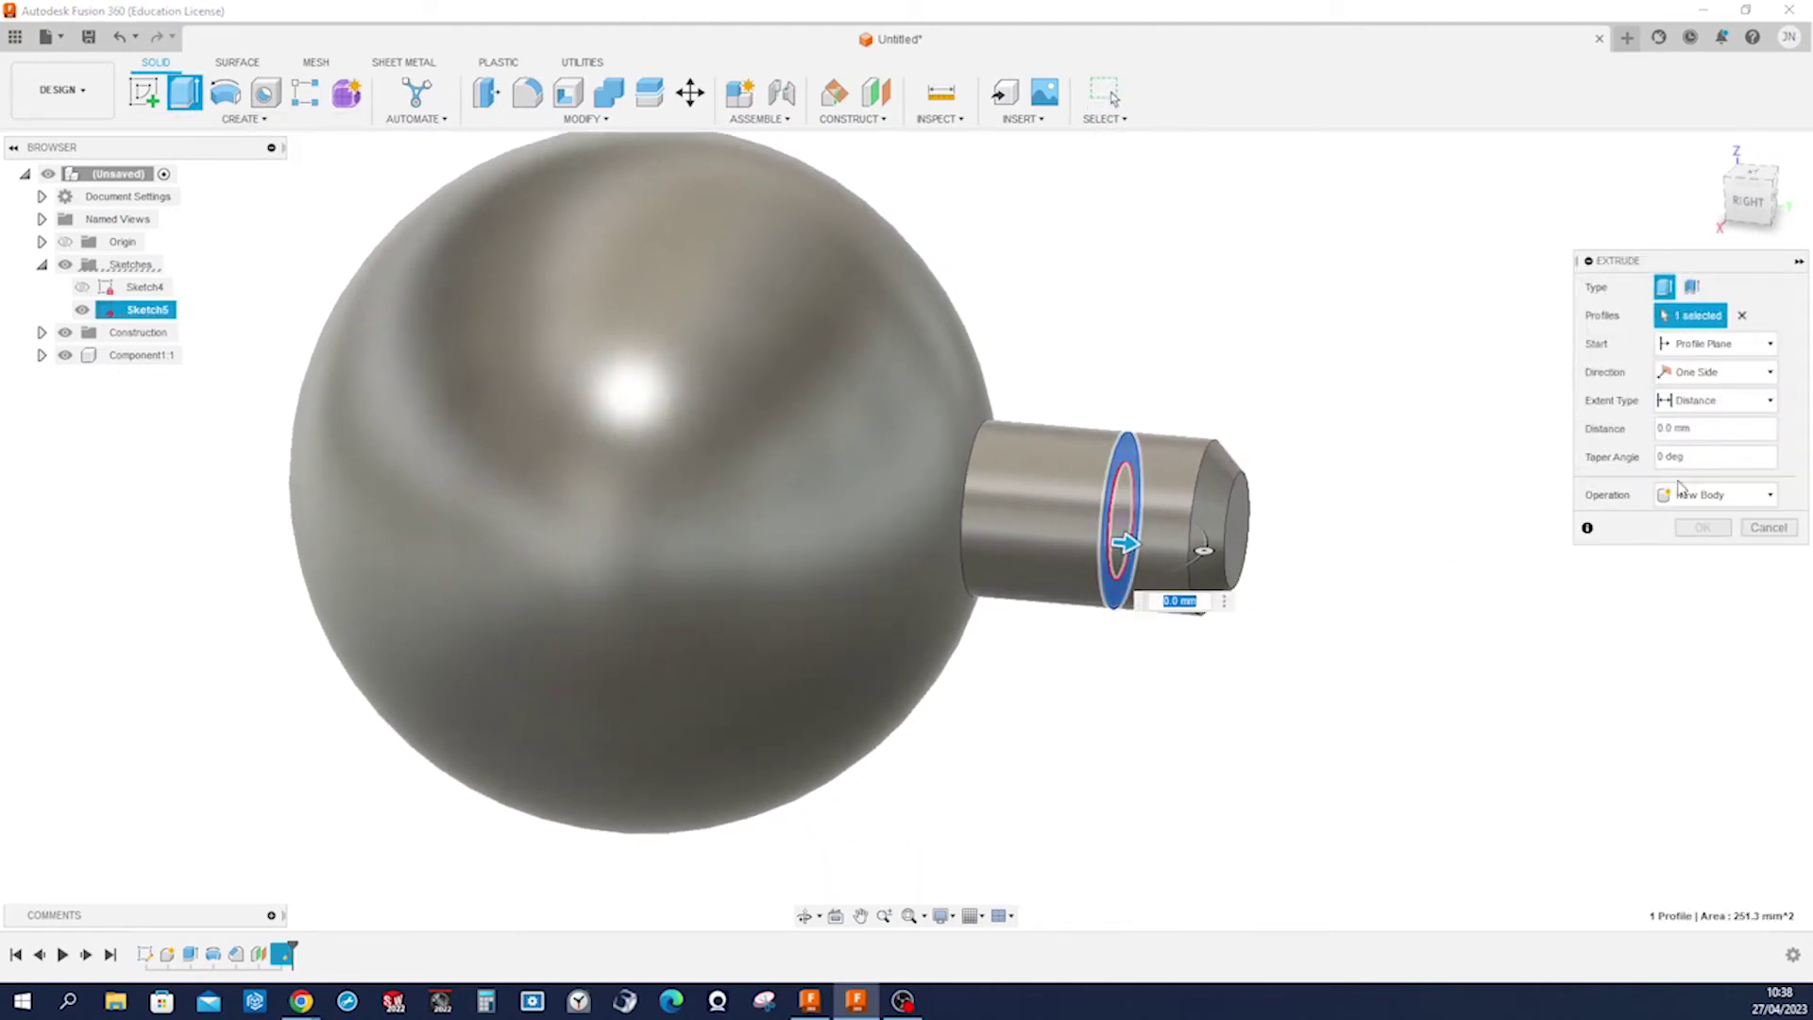
pyautogui.click(1769, 401)
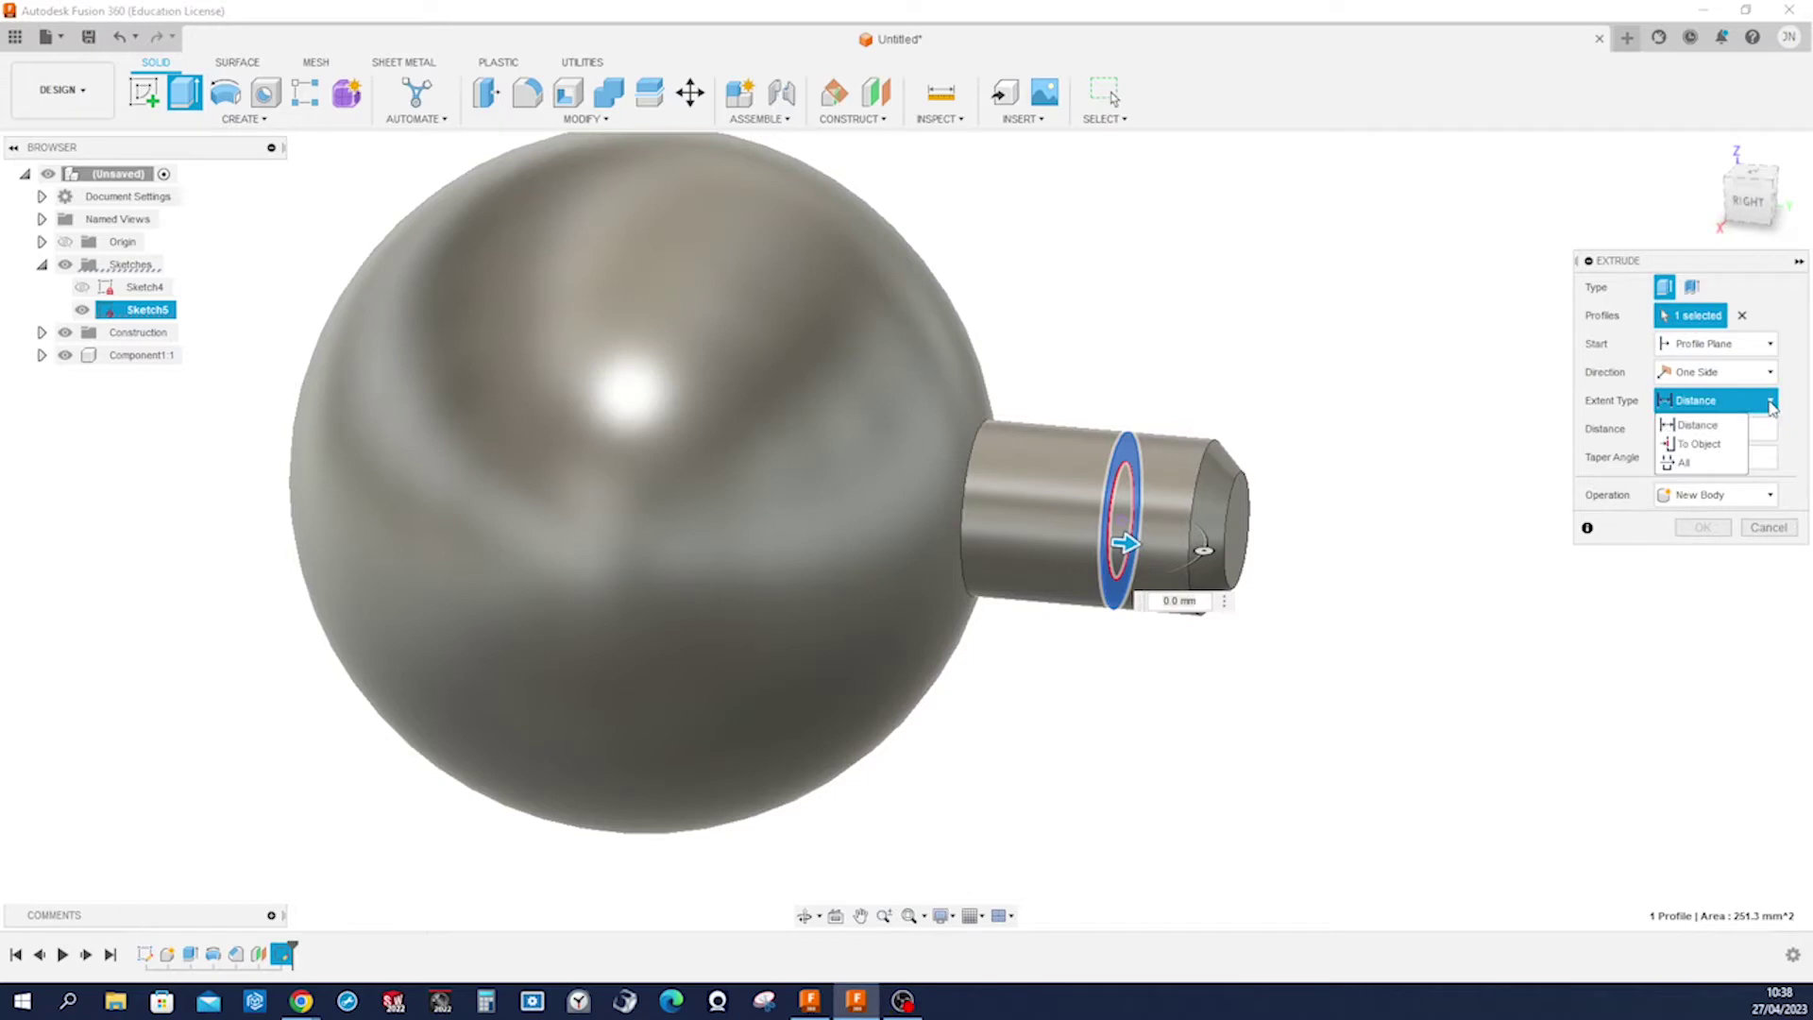
pyautogui.click(1767, 372)
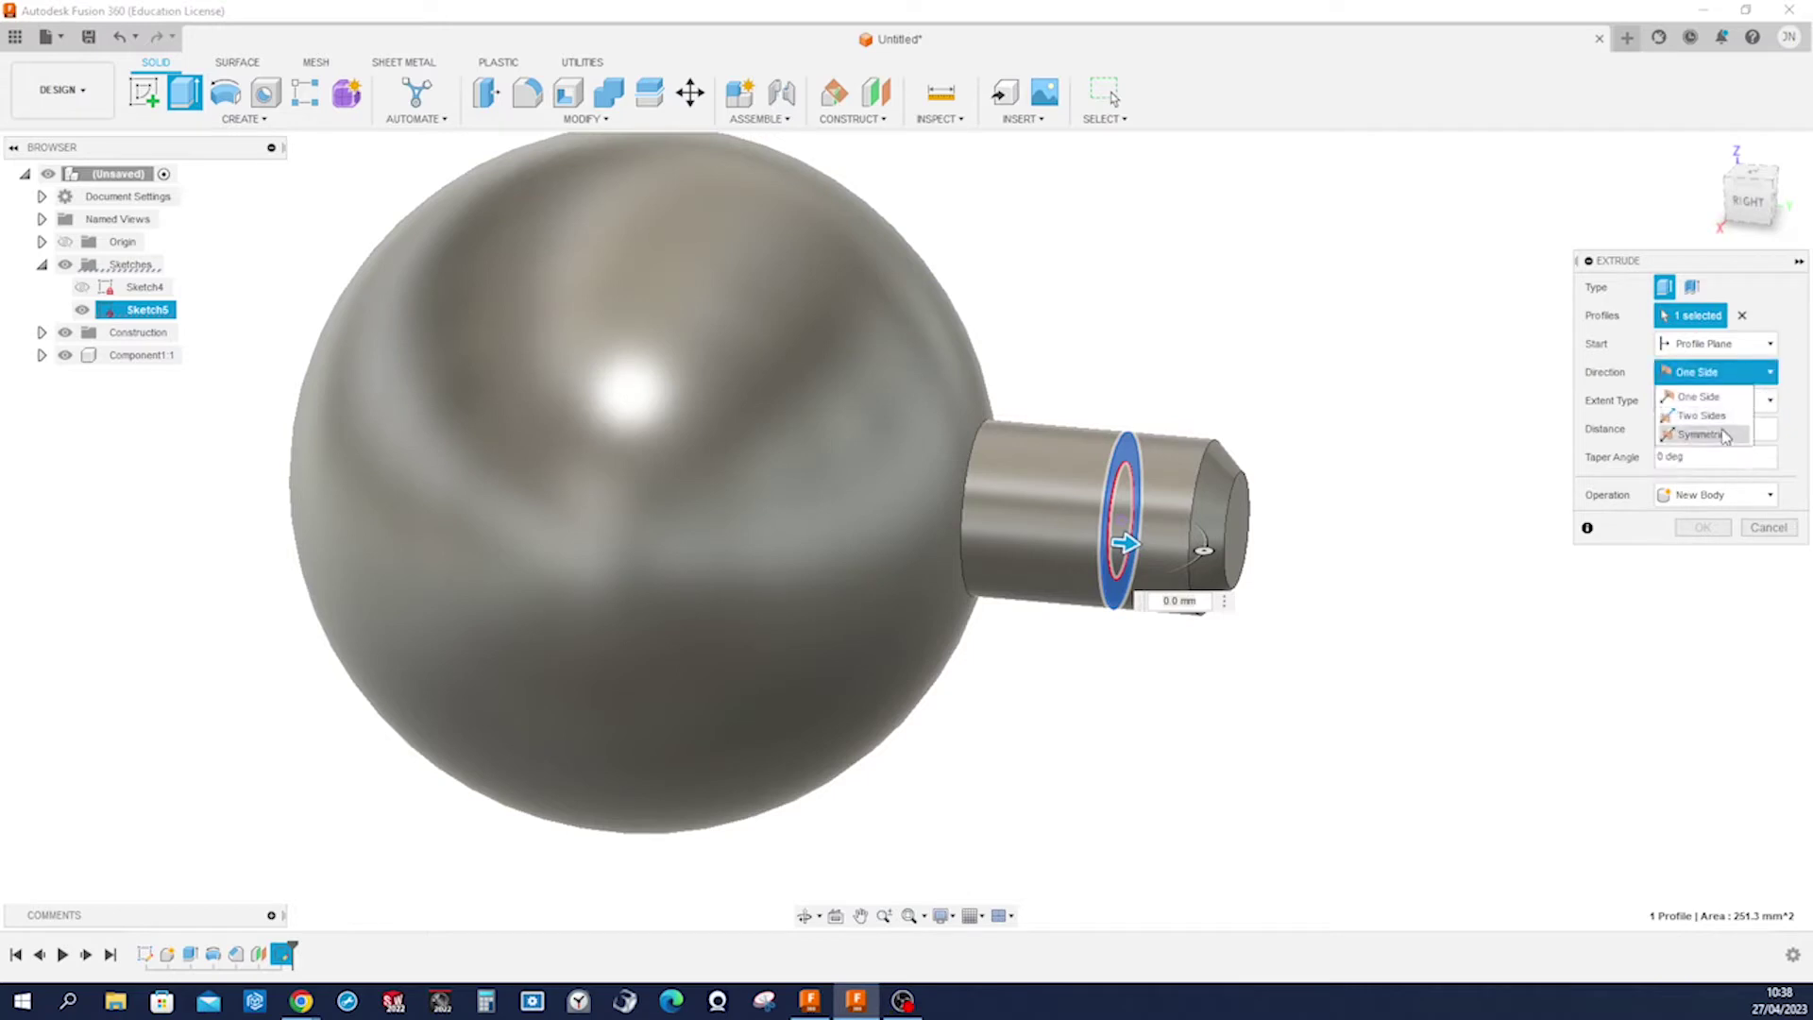
pyautogui.click(1720, 434)
pyautogui.click(1698, 431)
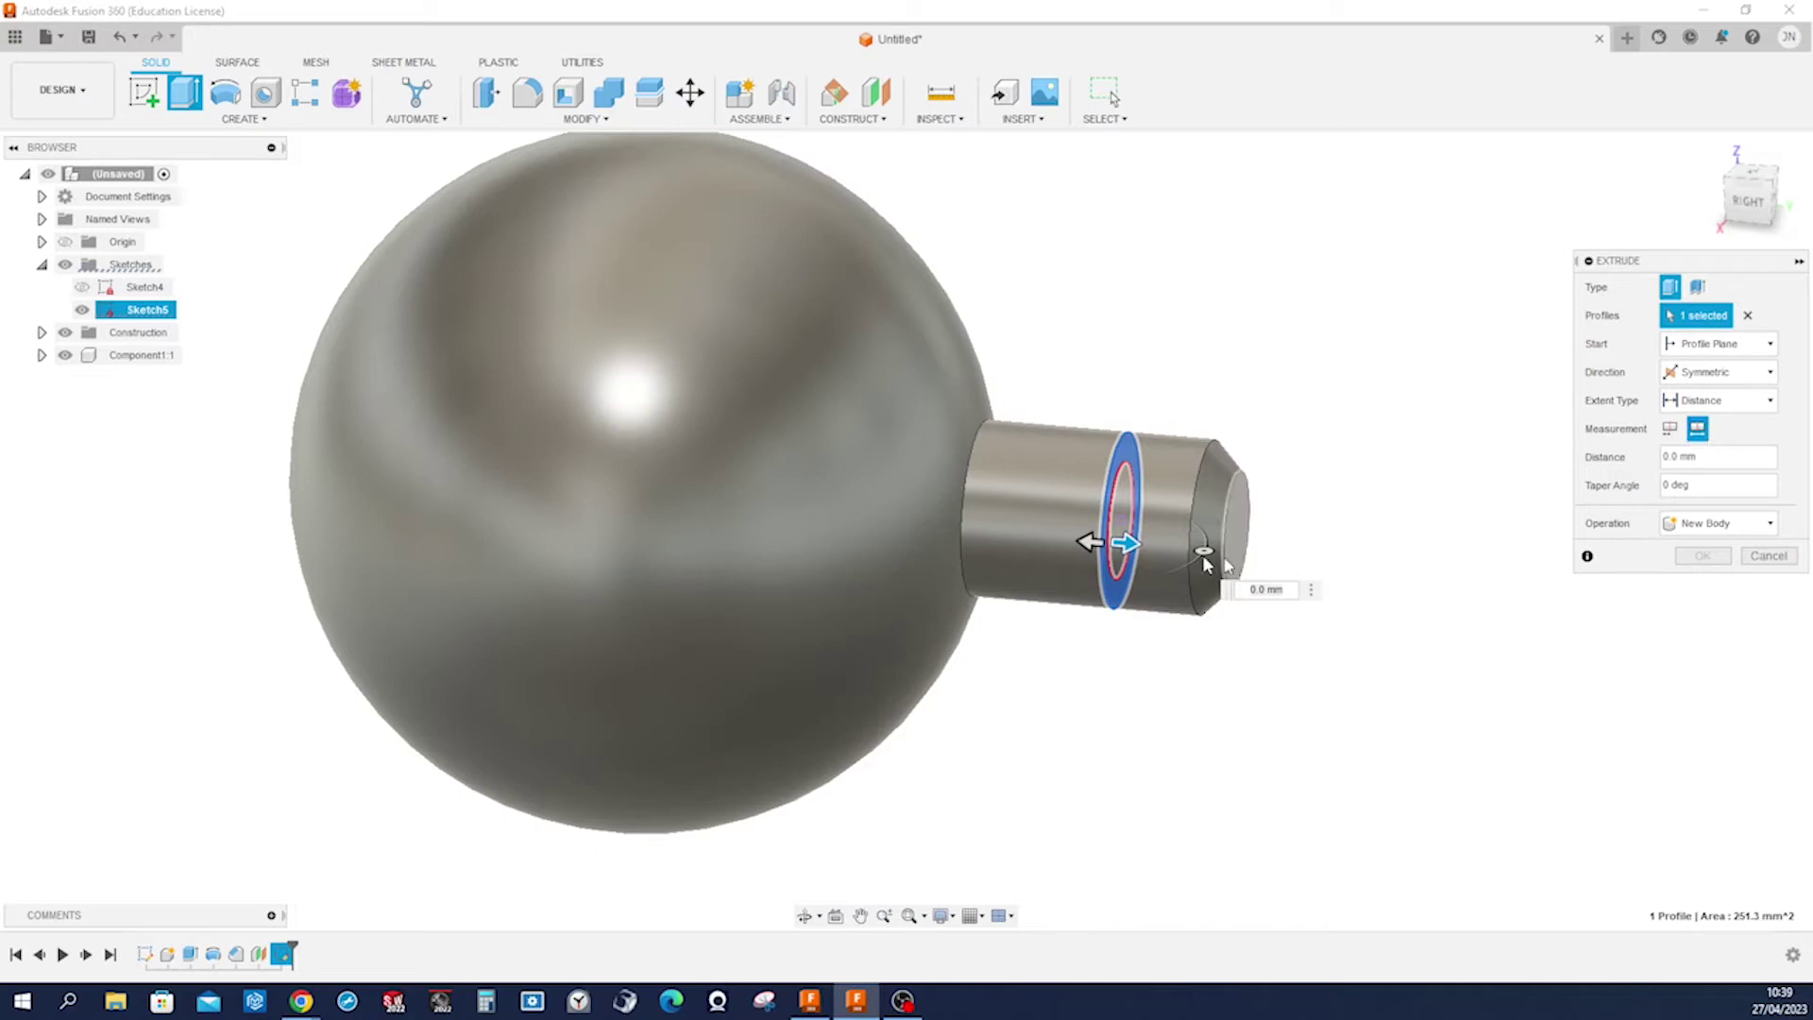
pyautogui.moveTo(1131, 546); pyautogui.dragTo(1145, 546)
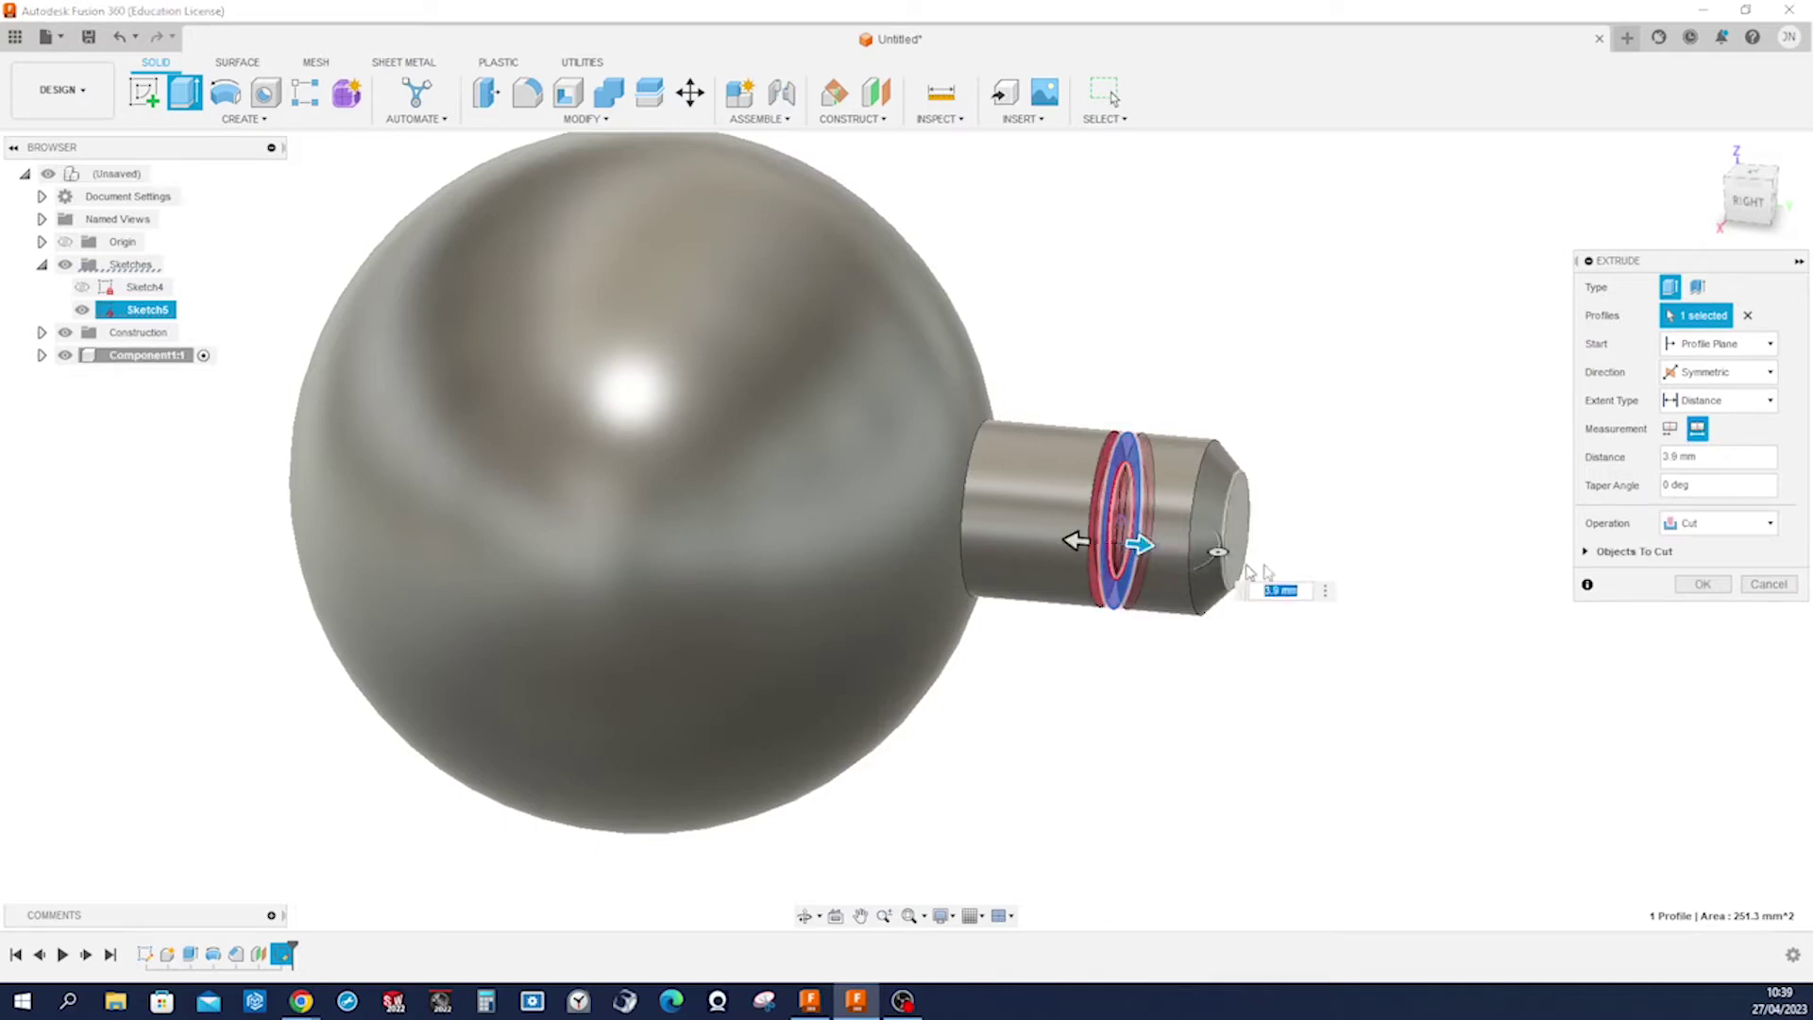
pyautogui.write('12')
pyautogui.press('Return')
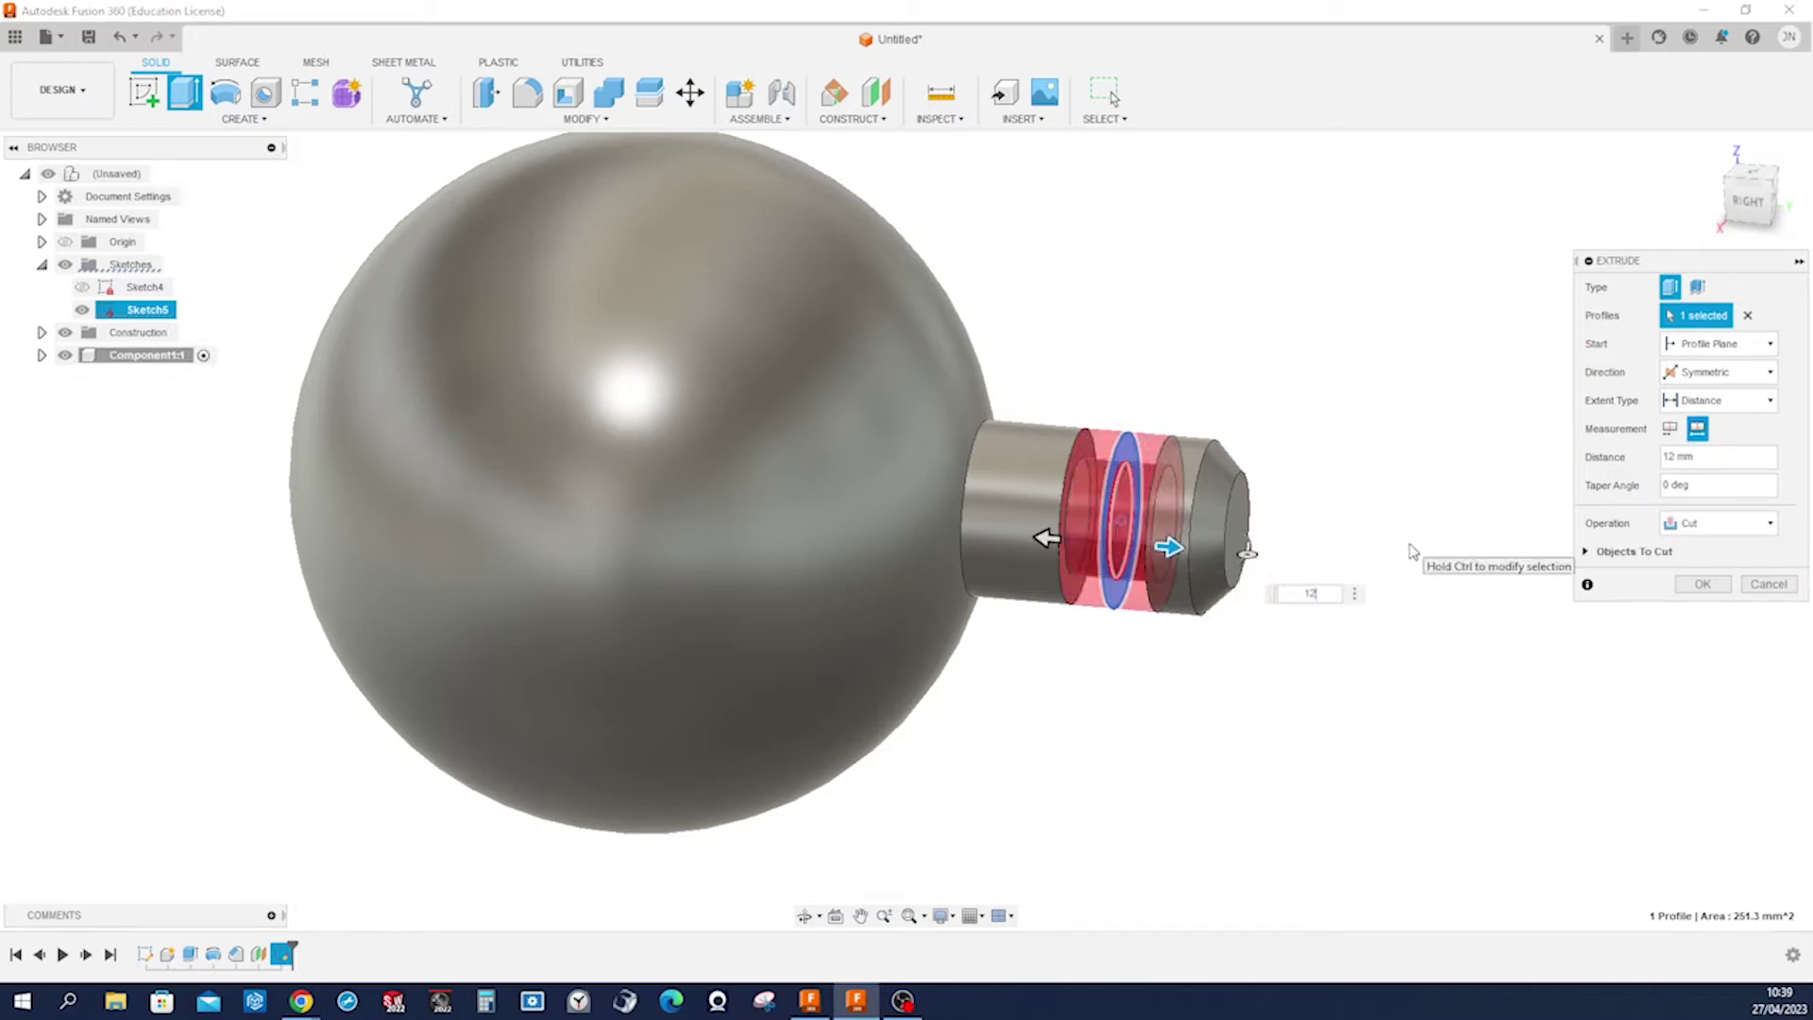
pyautogui.click(1703, 584)
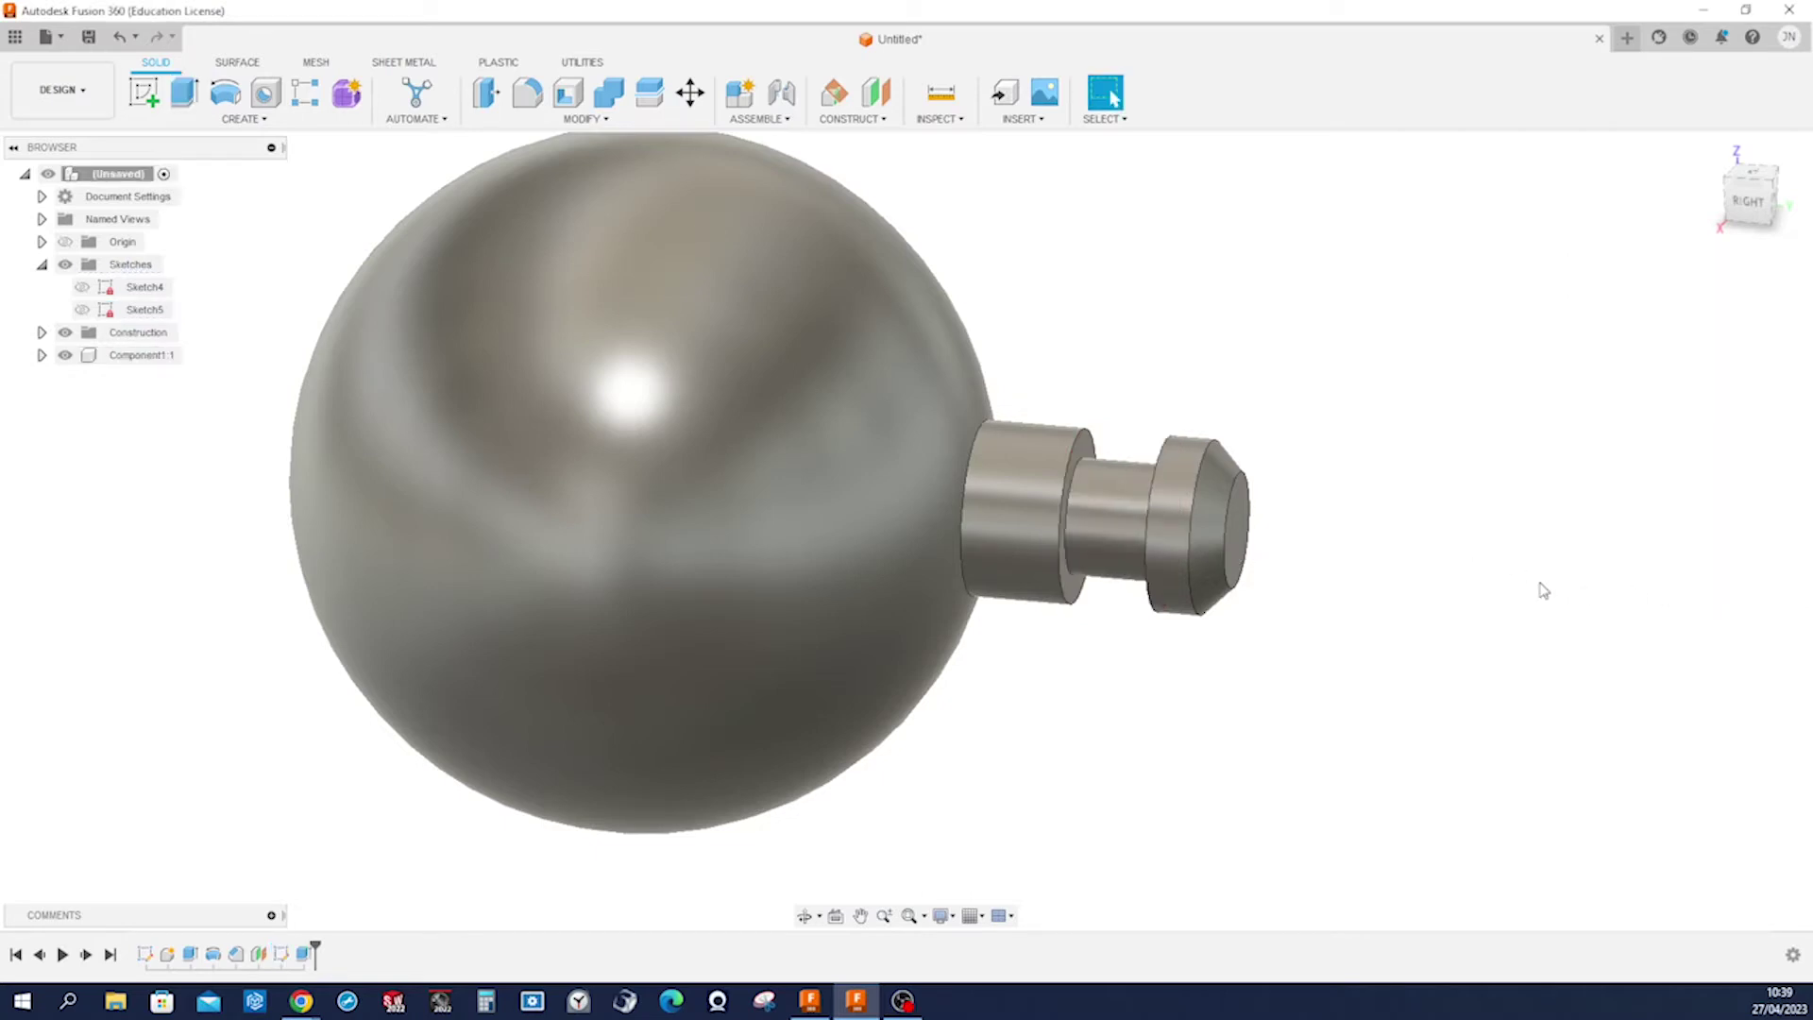
# Show Sketch4 and start a Features circular pattern of Extrude1, Chamfer1 and Extrude2.
pyautogui.scroll(-3, 1542, 590)
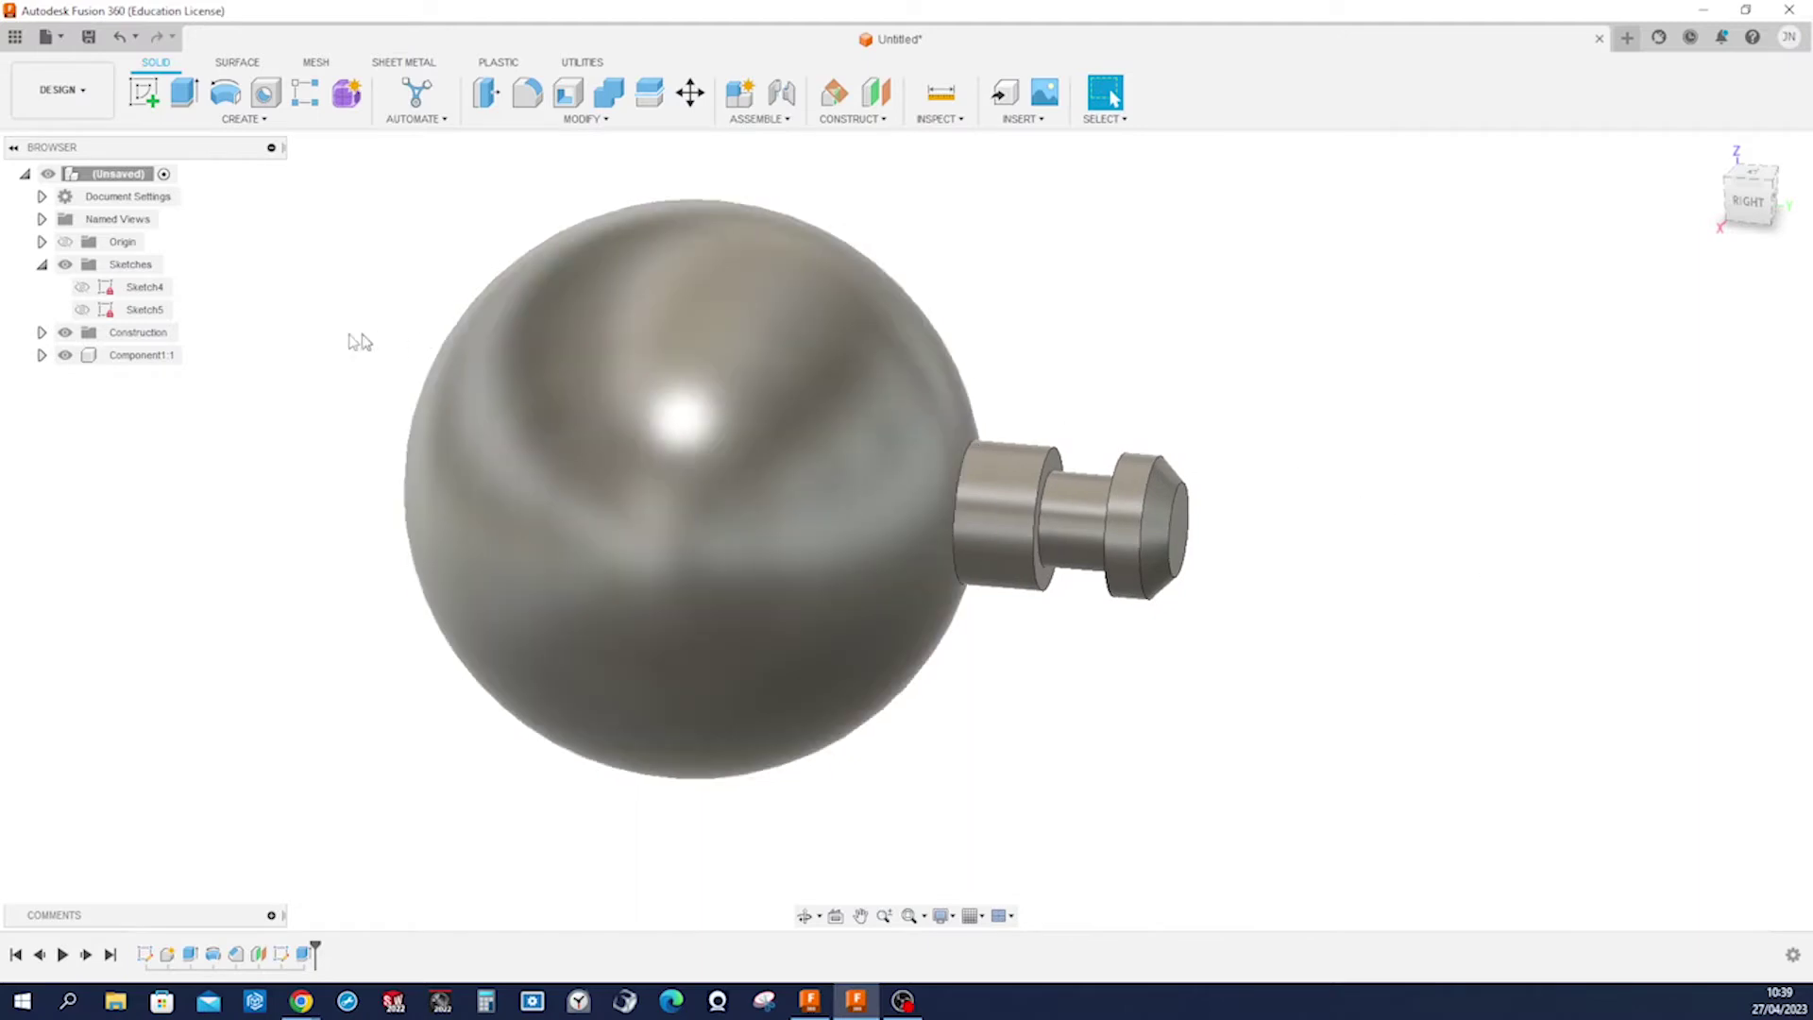
pyautogui.click(83, 289)
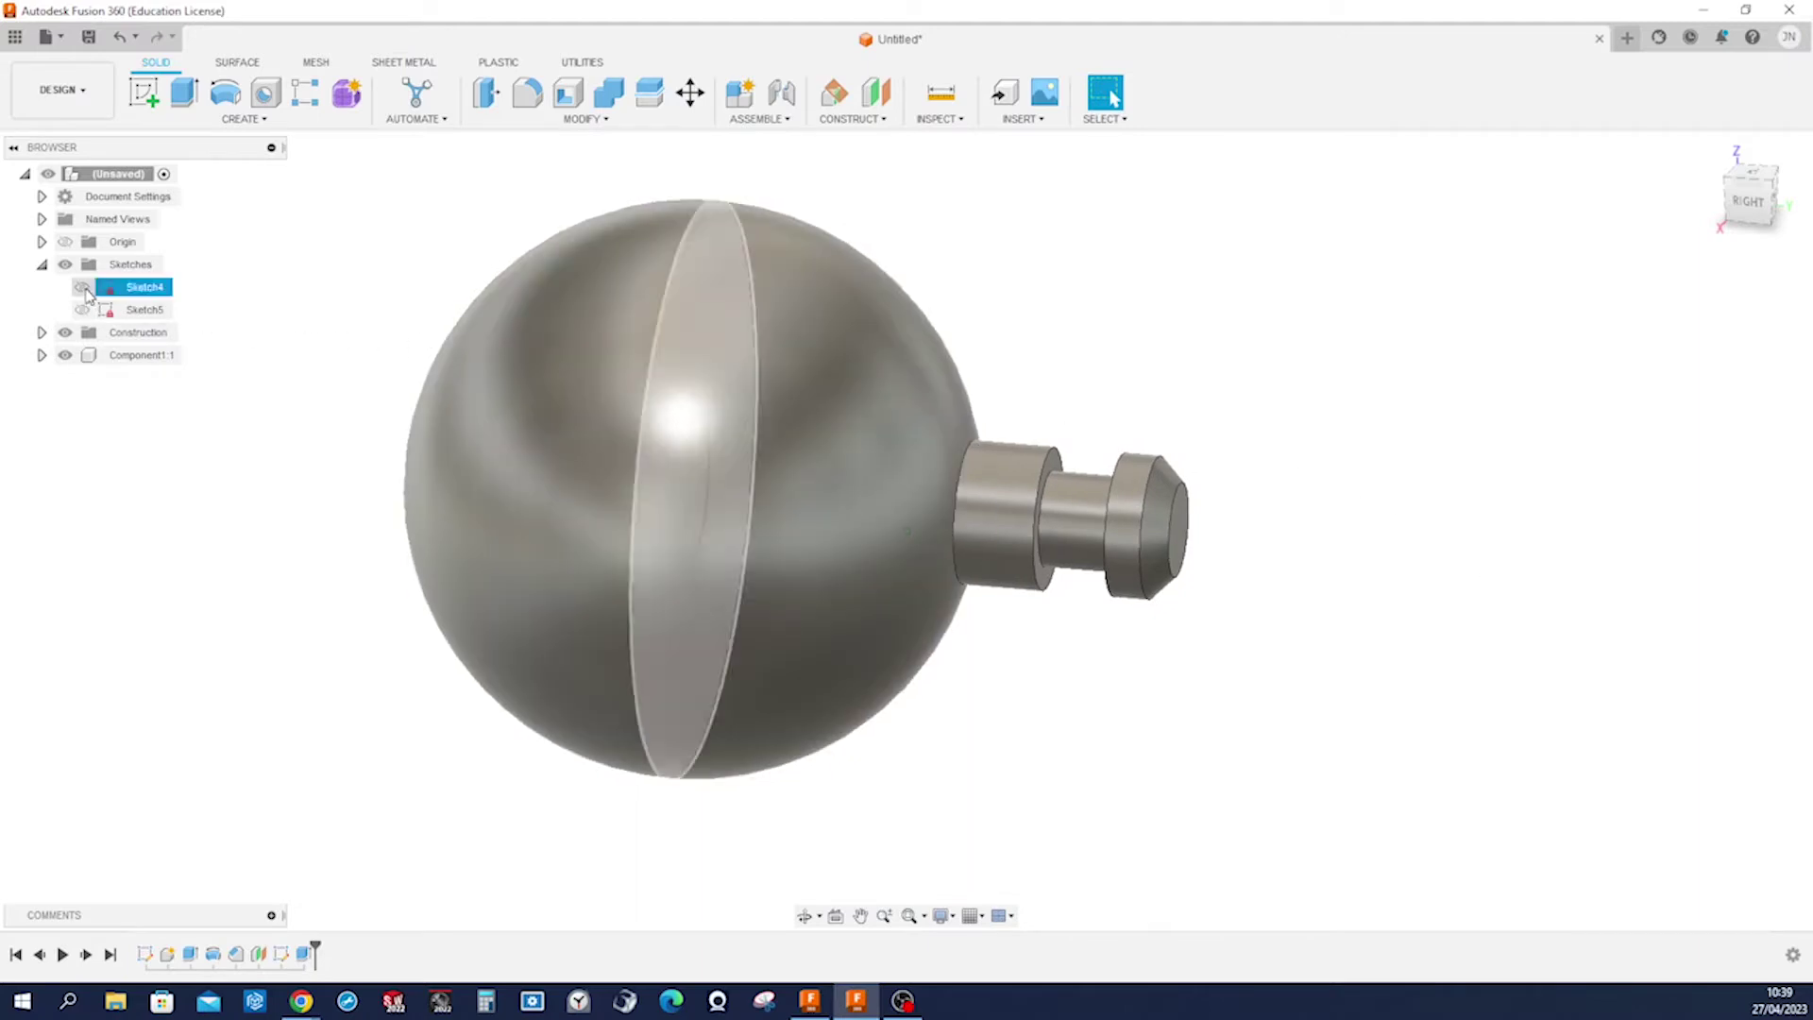
pyautogui.click(83, 287)
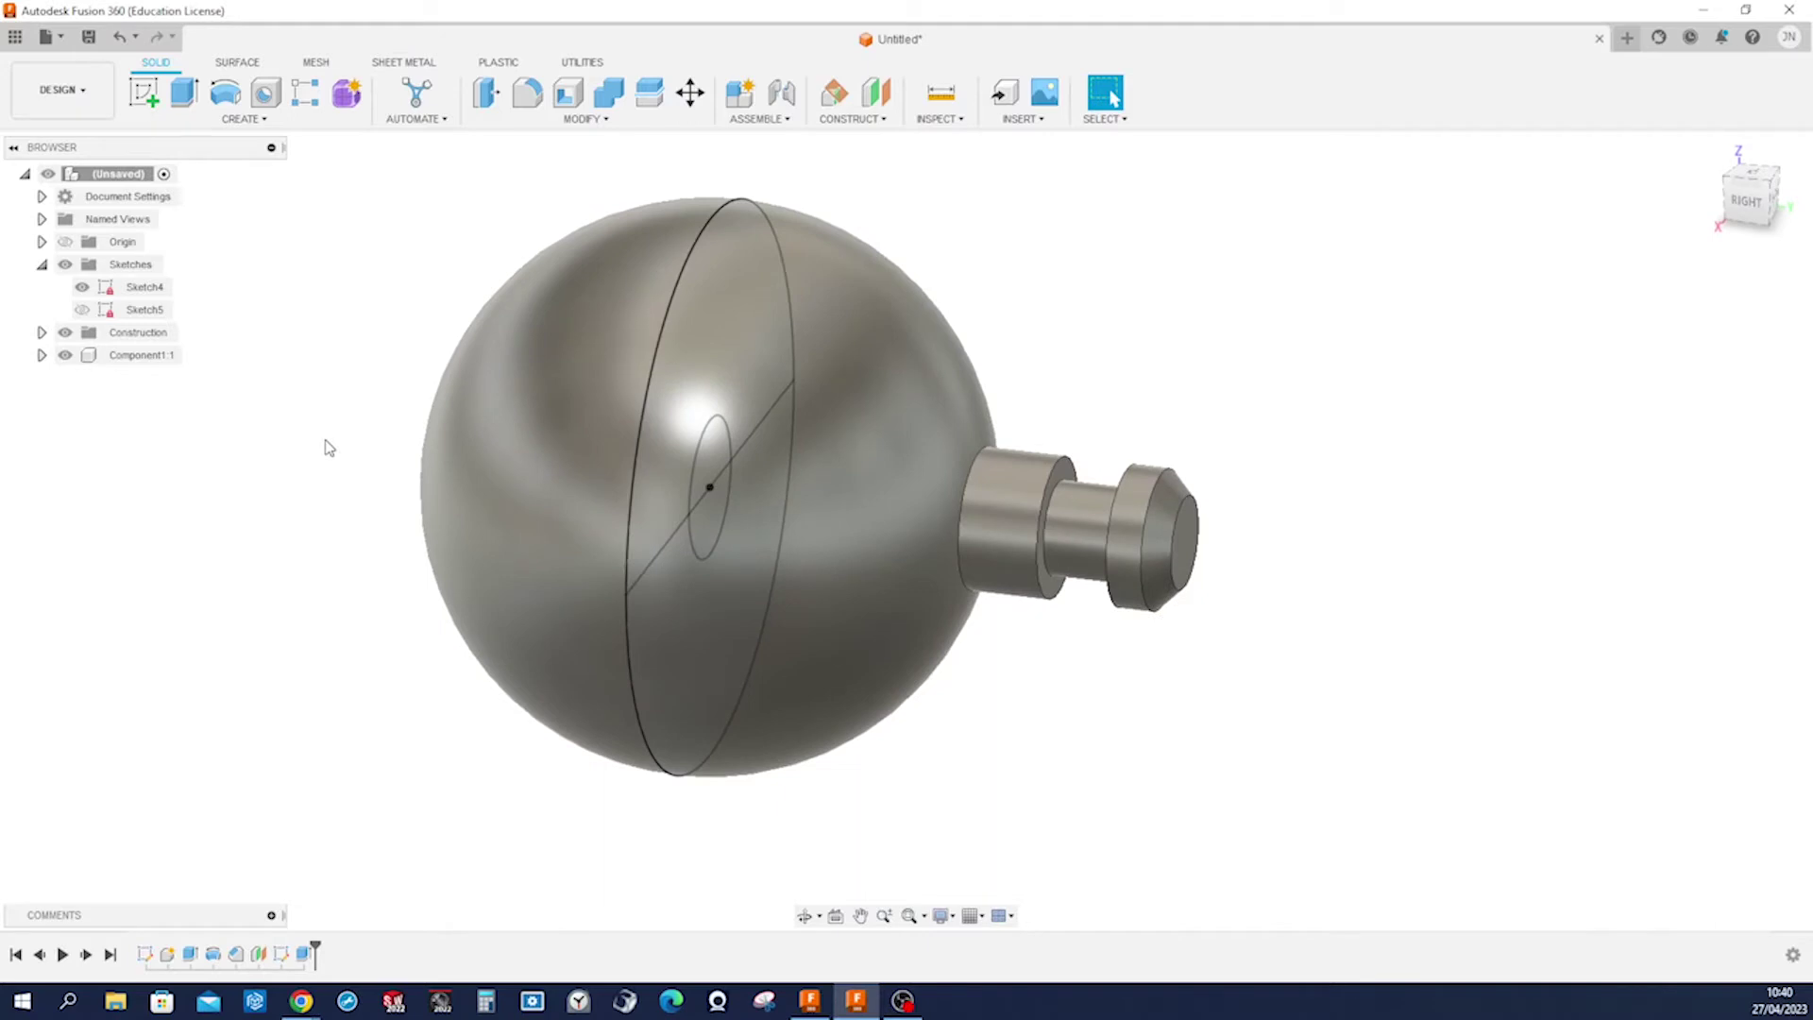
pyautogui.press('s')
pyautogui.click(395, 570)
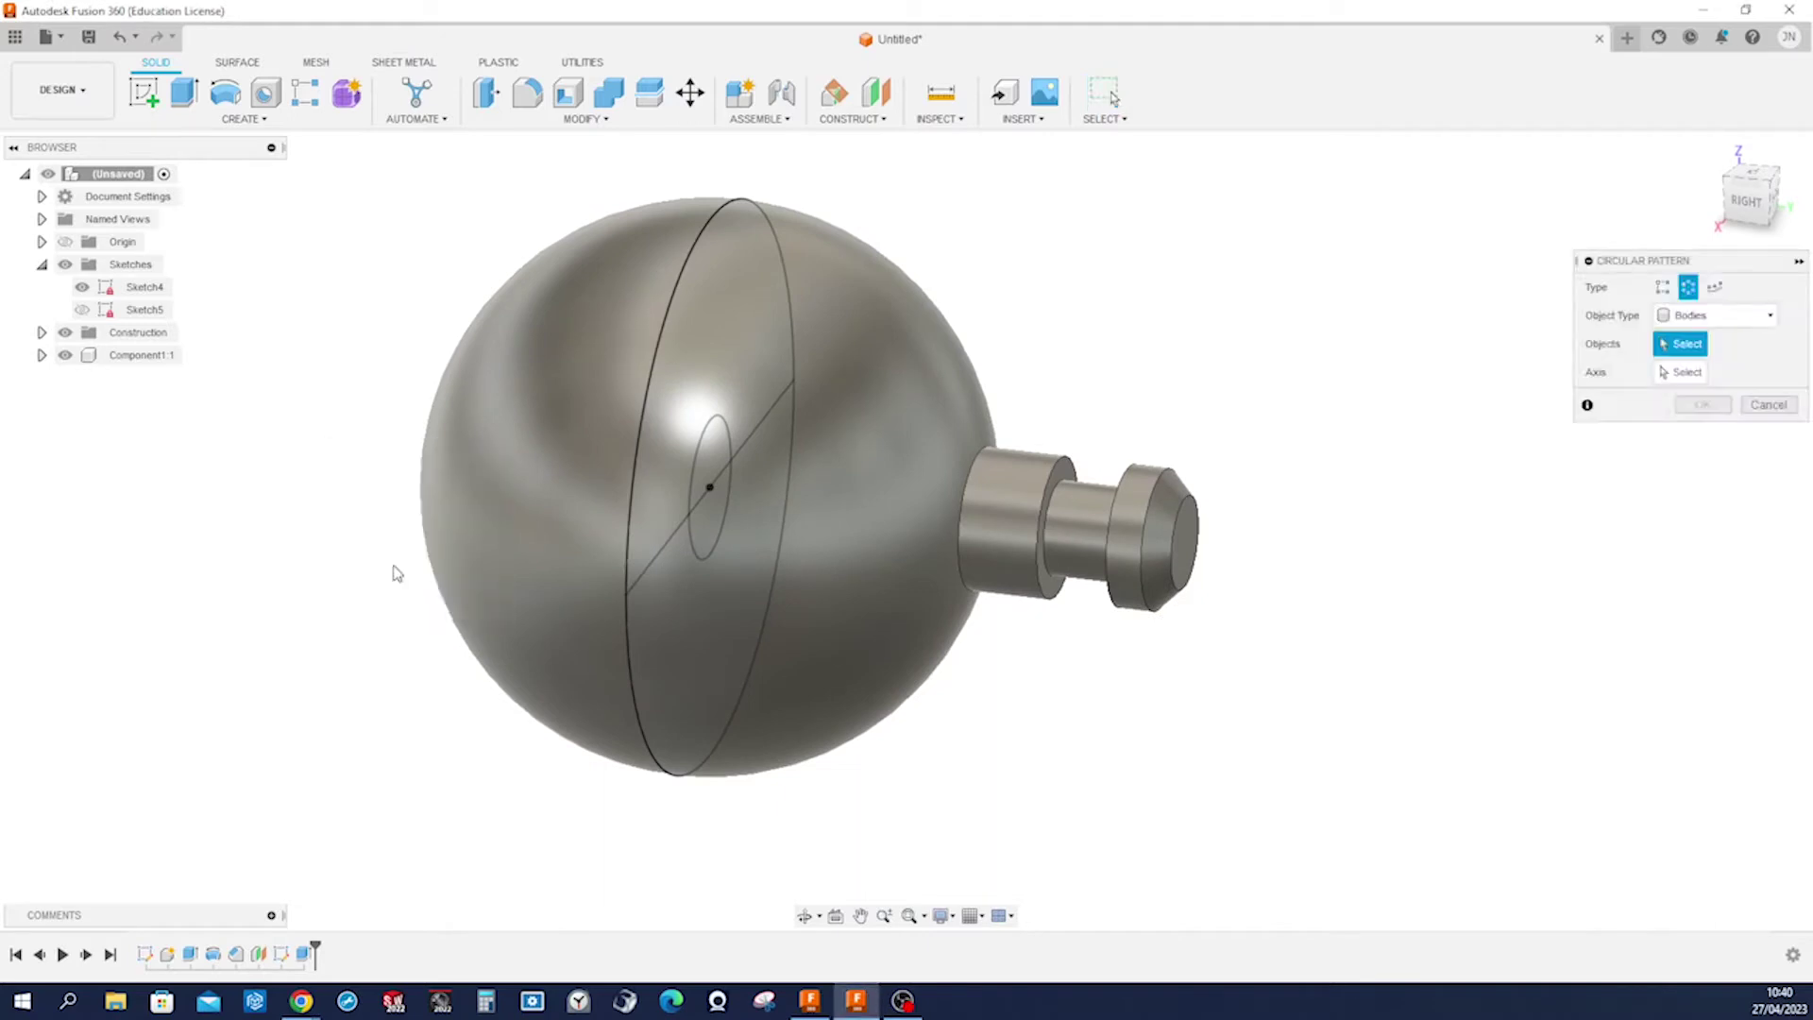
pyautogui.click(1772, 319)
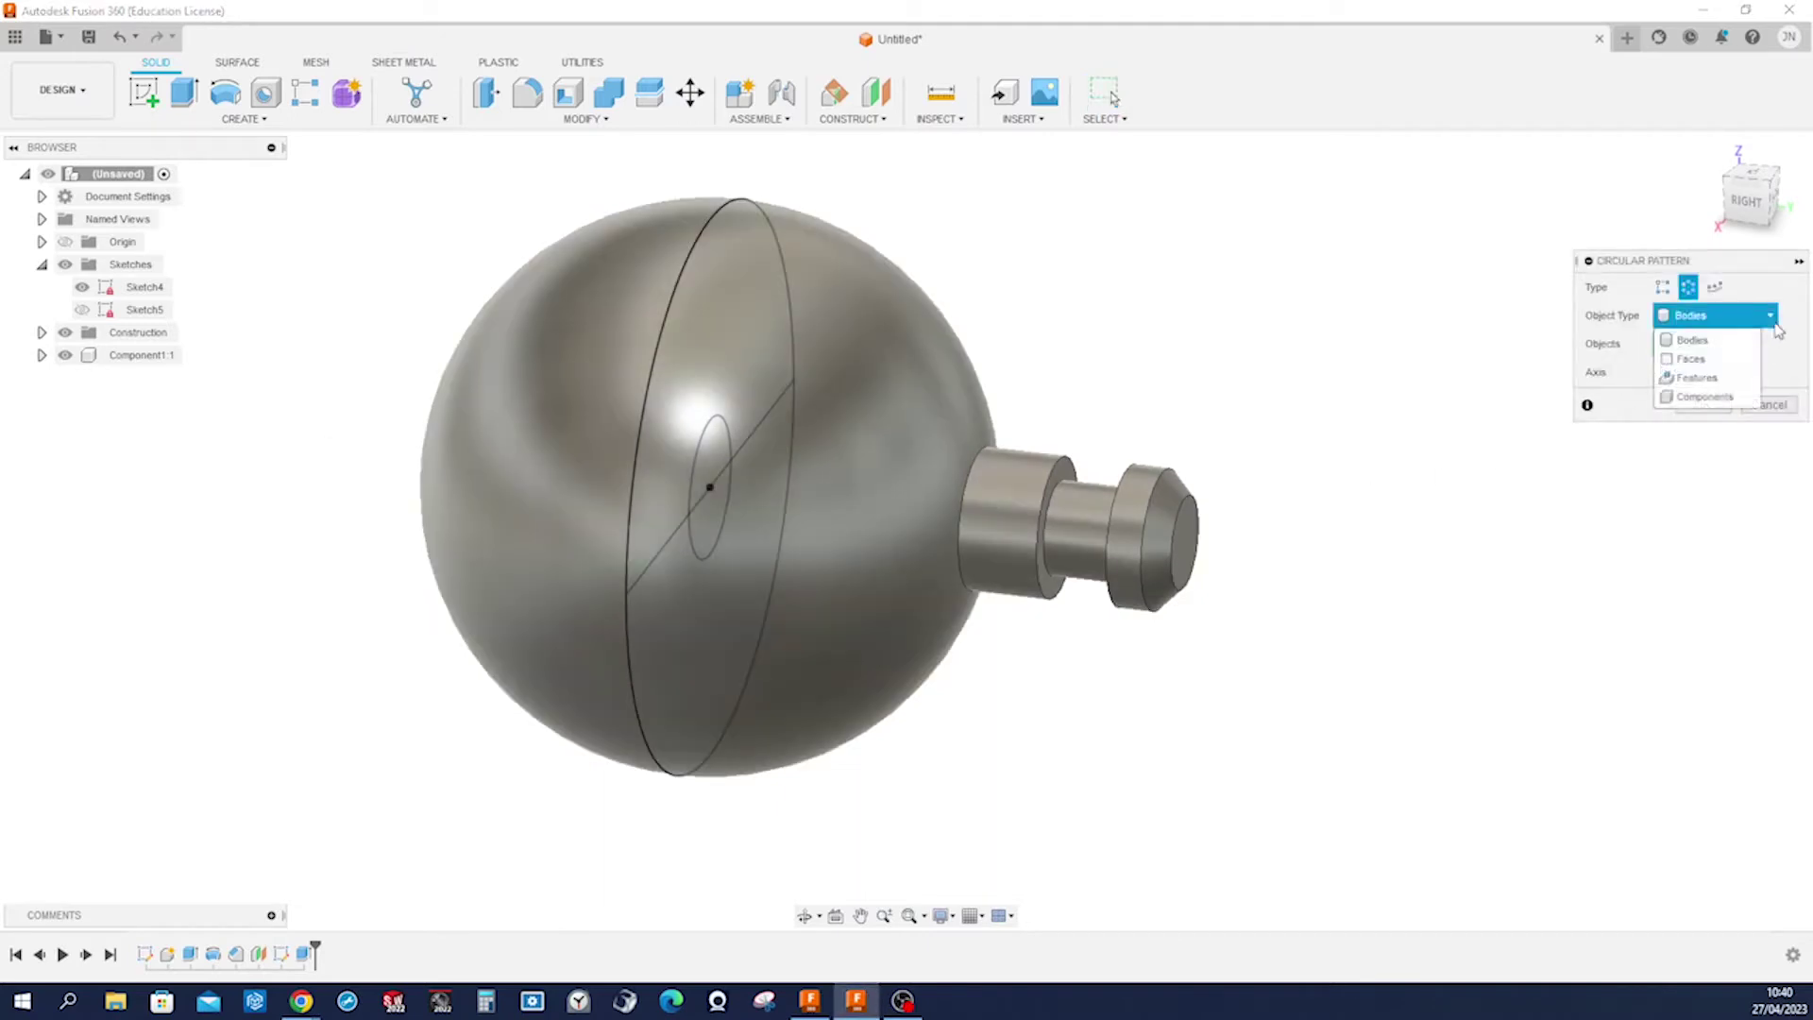
pyautogui.click(1712, 377)
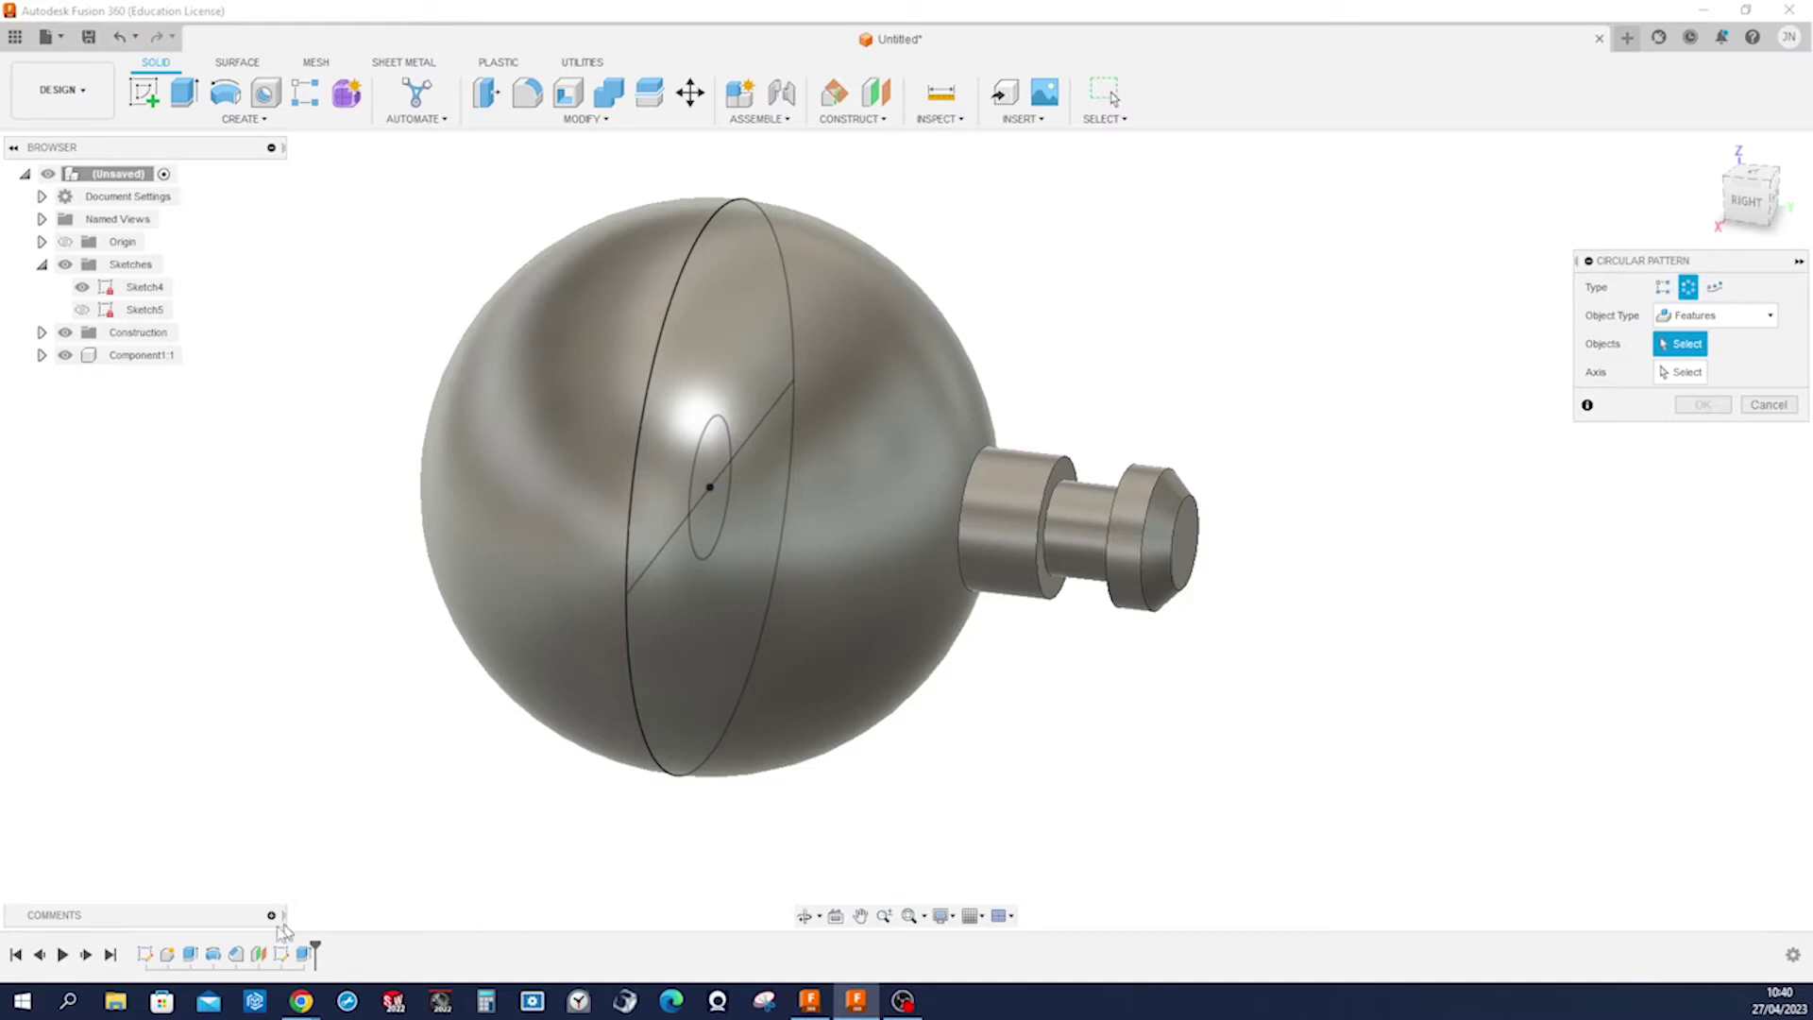
pyautogui.click(191, 954)
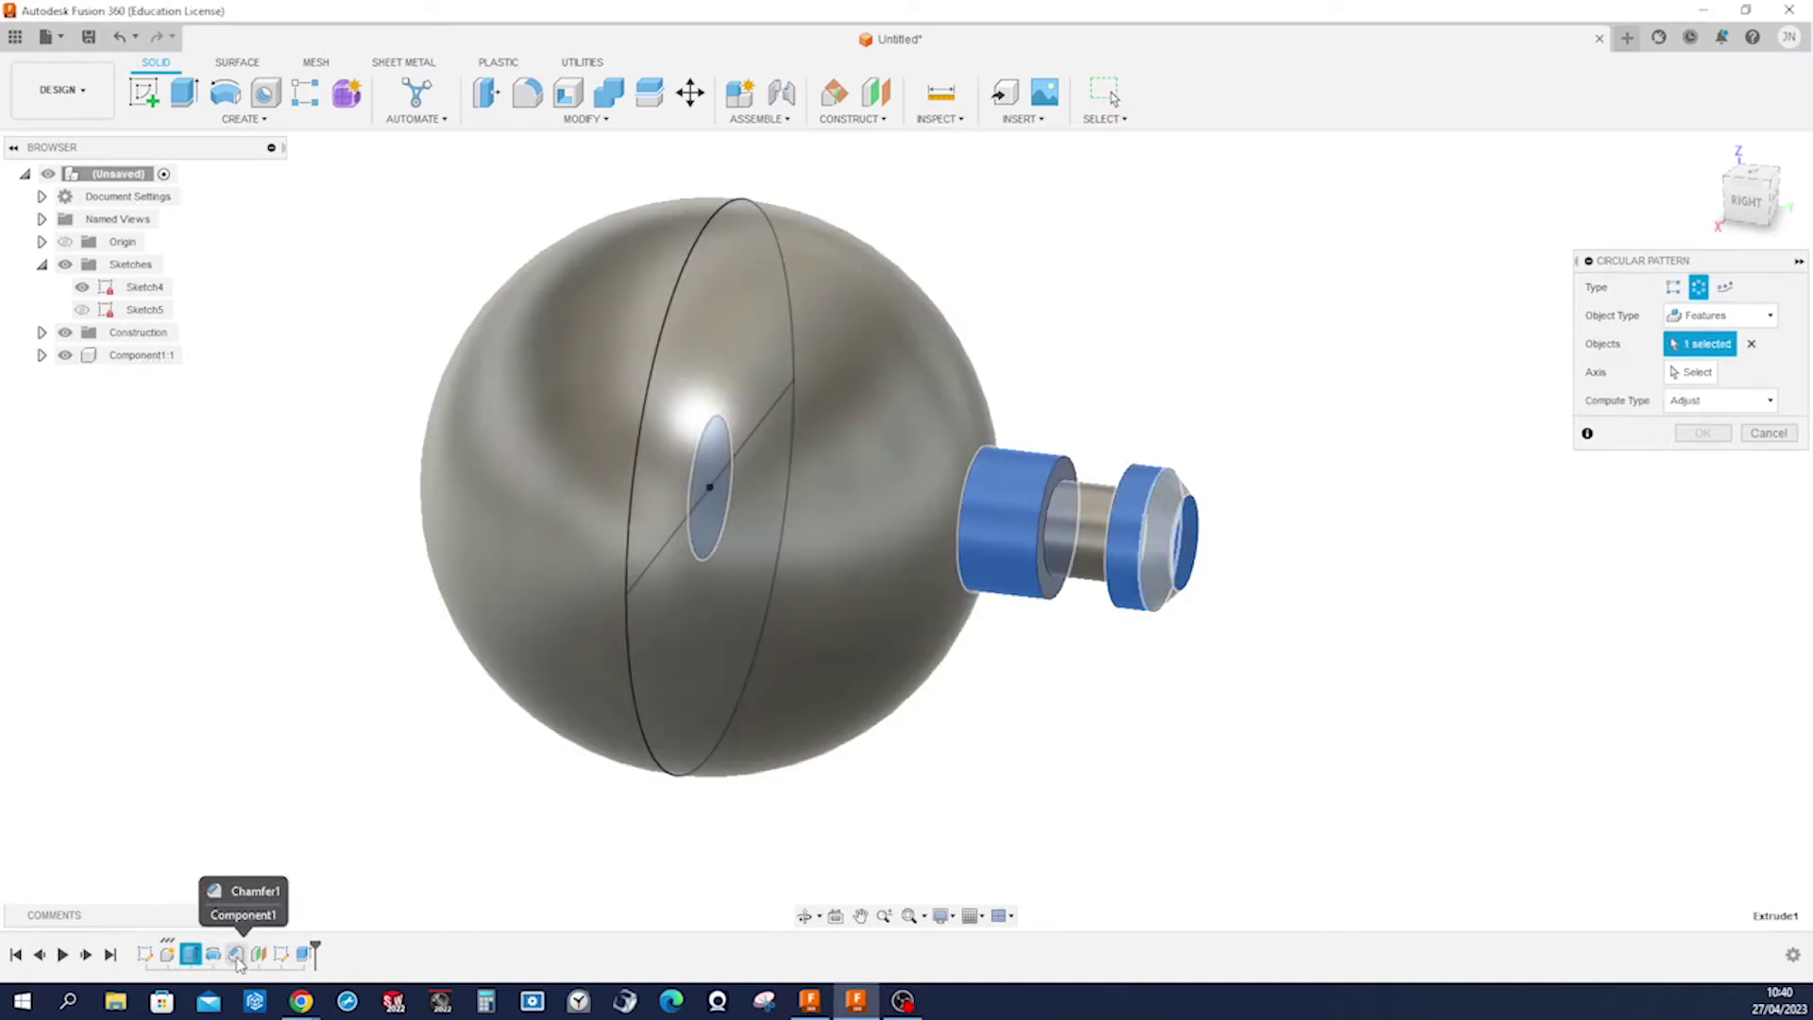
pyautogui.click(237, 956)
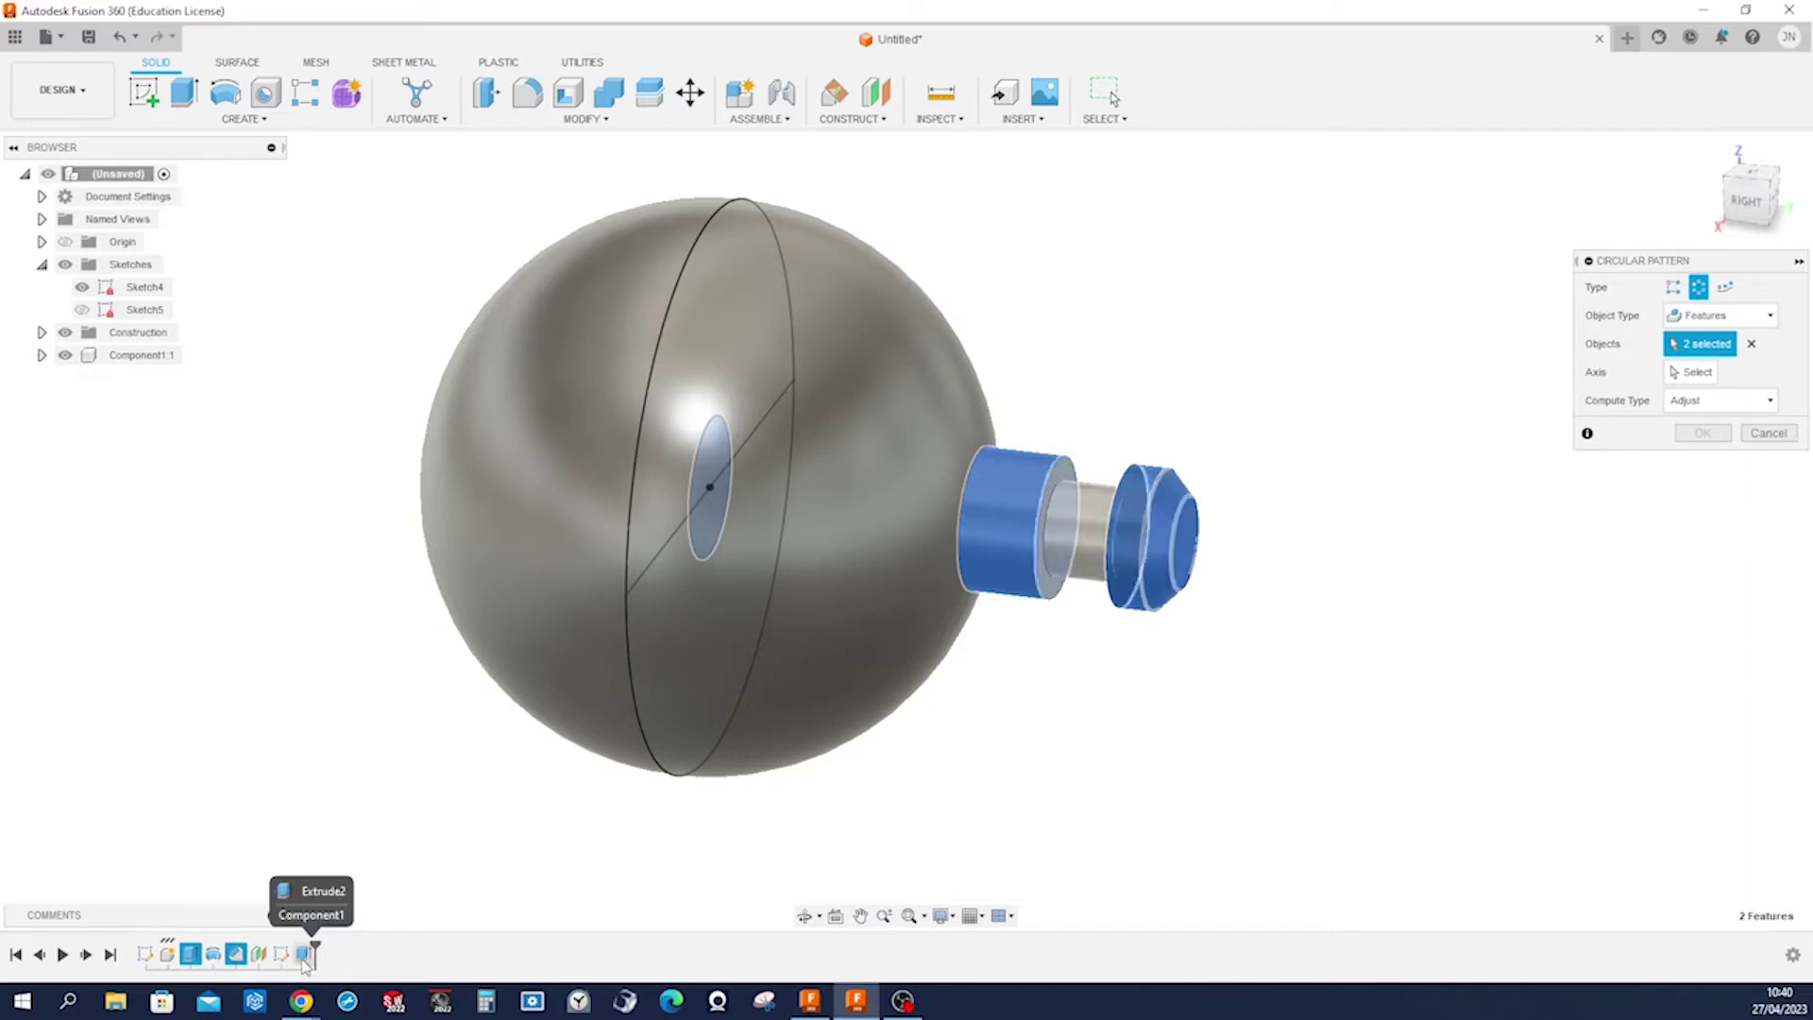
pyautogui.click(304, 955)
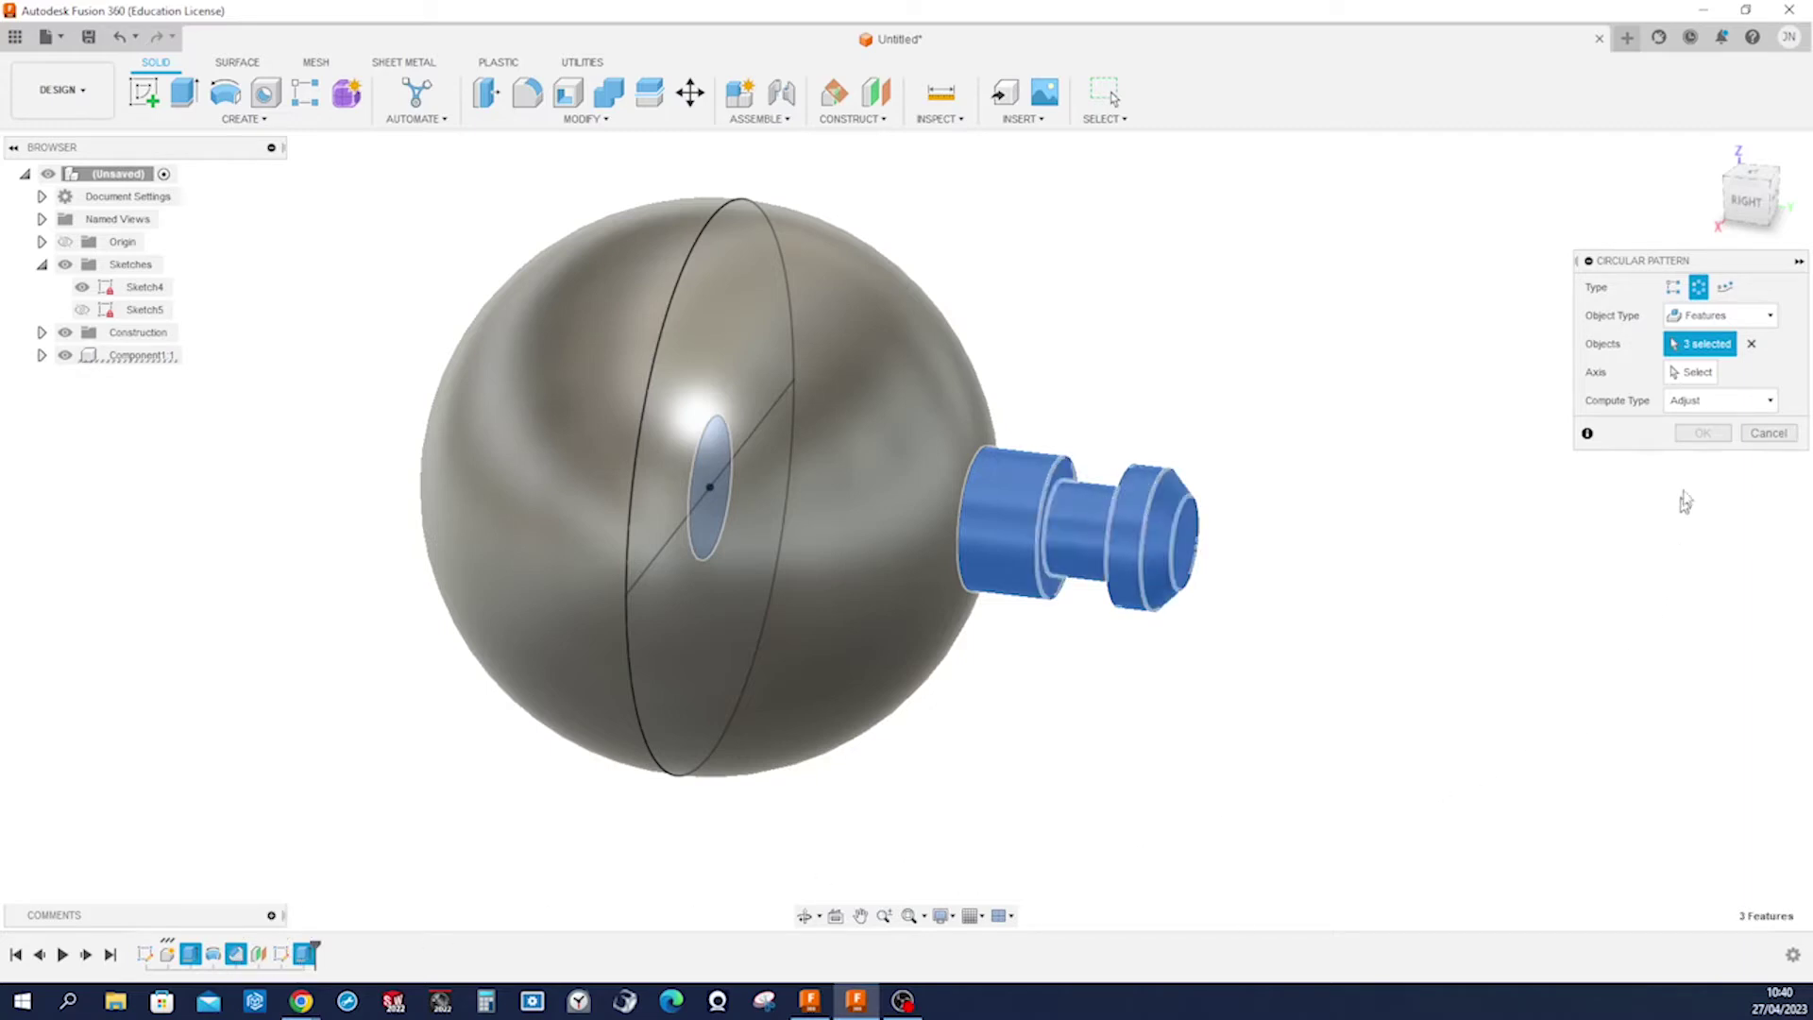
# Pattern them 4 times around the sketch's diameter line as identical copies.
pyautogui.click(1706, 376)
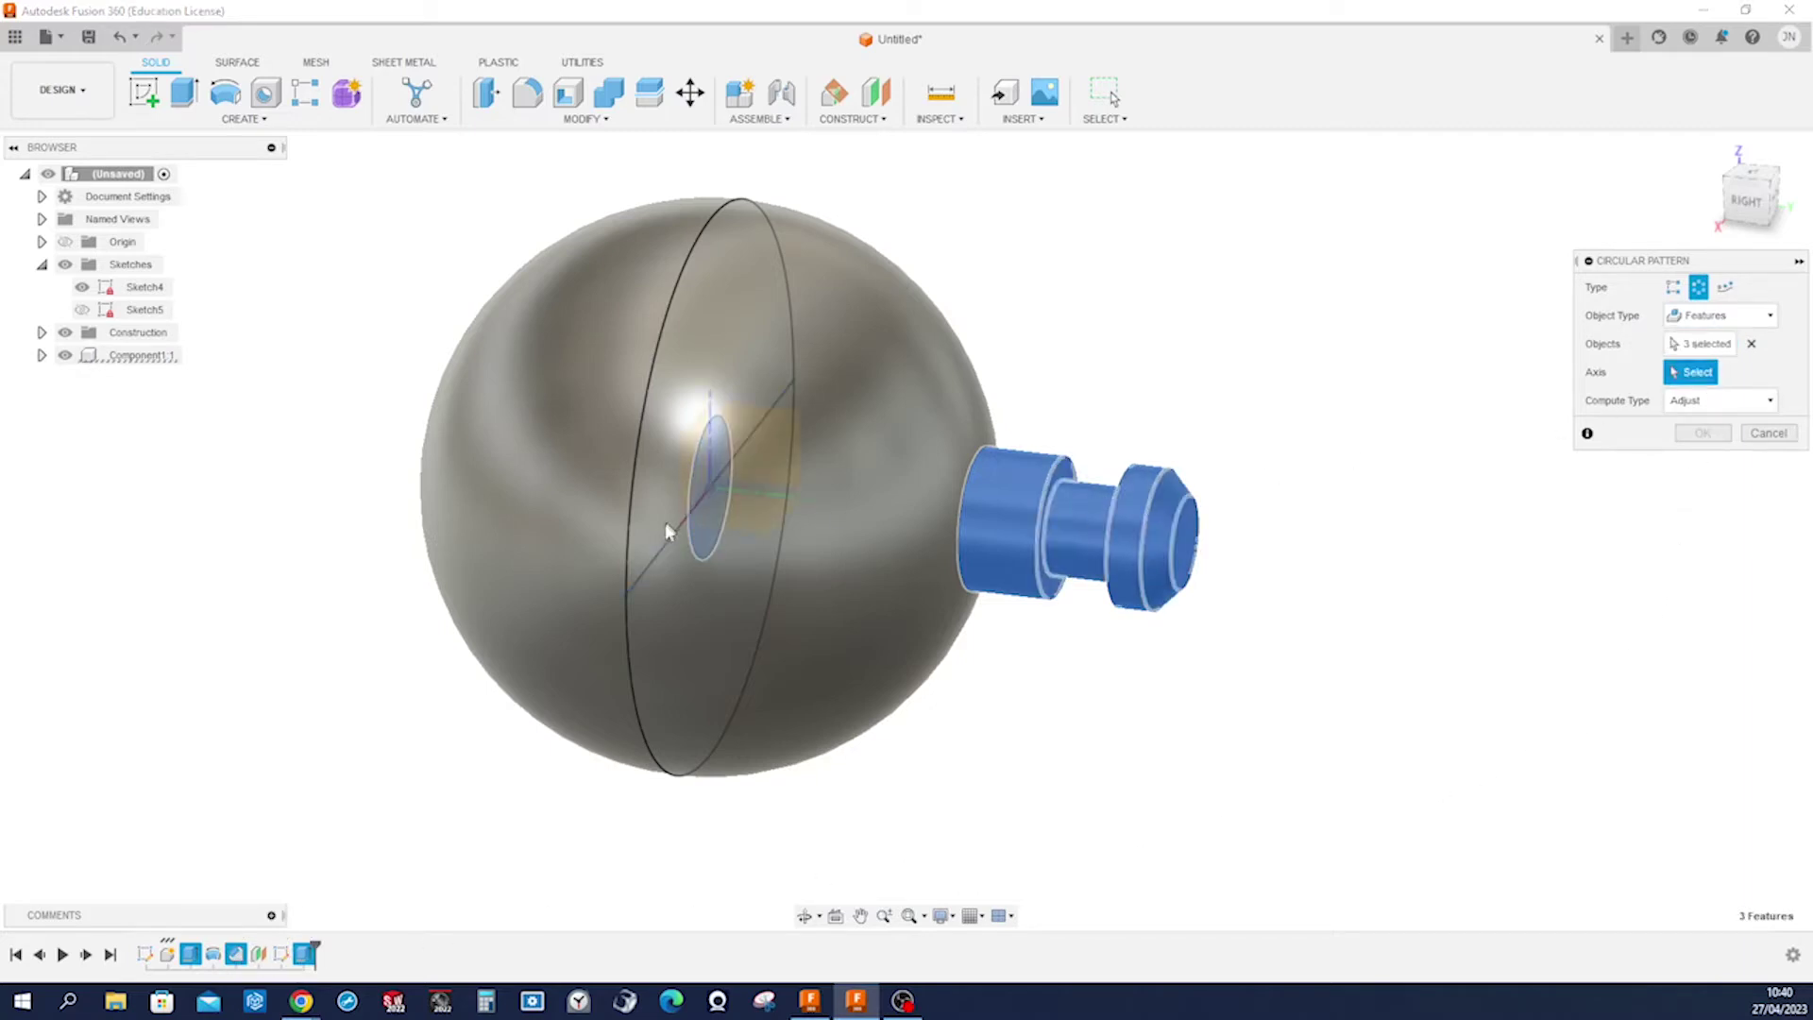
pyautogui.click(664, 559)
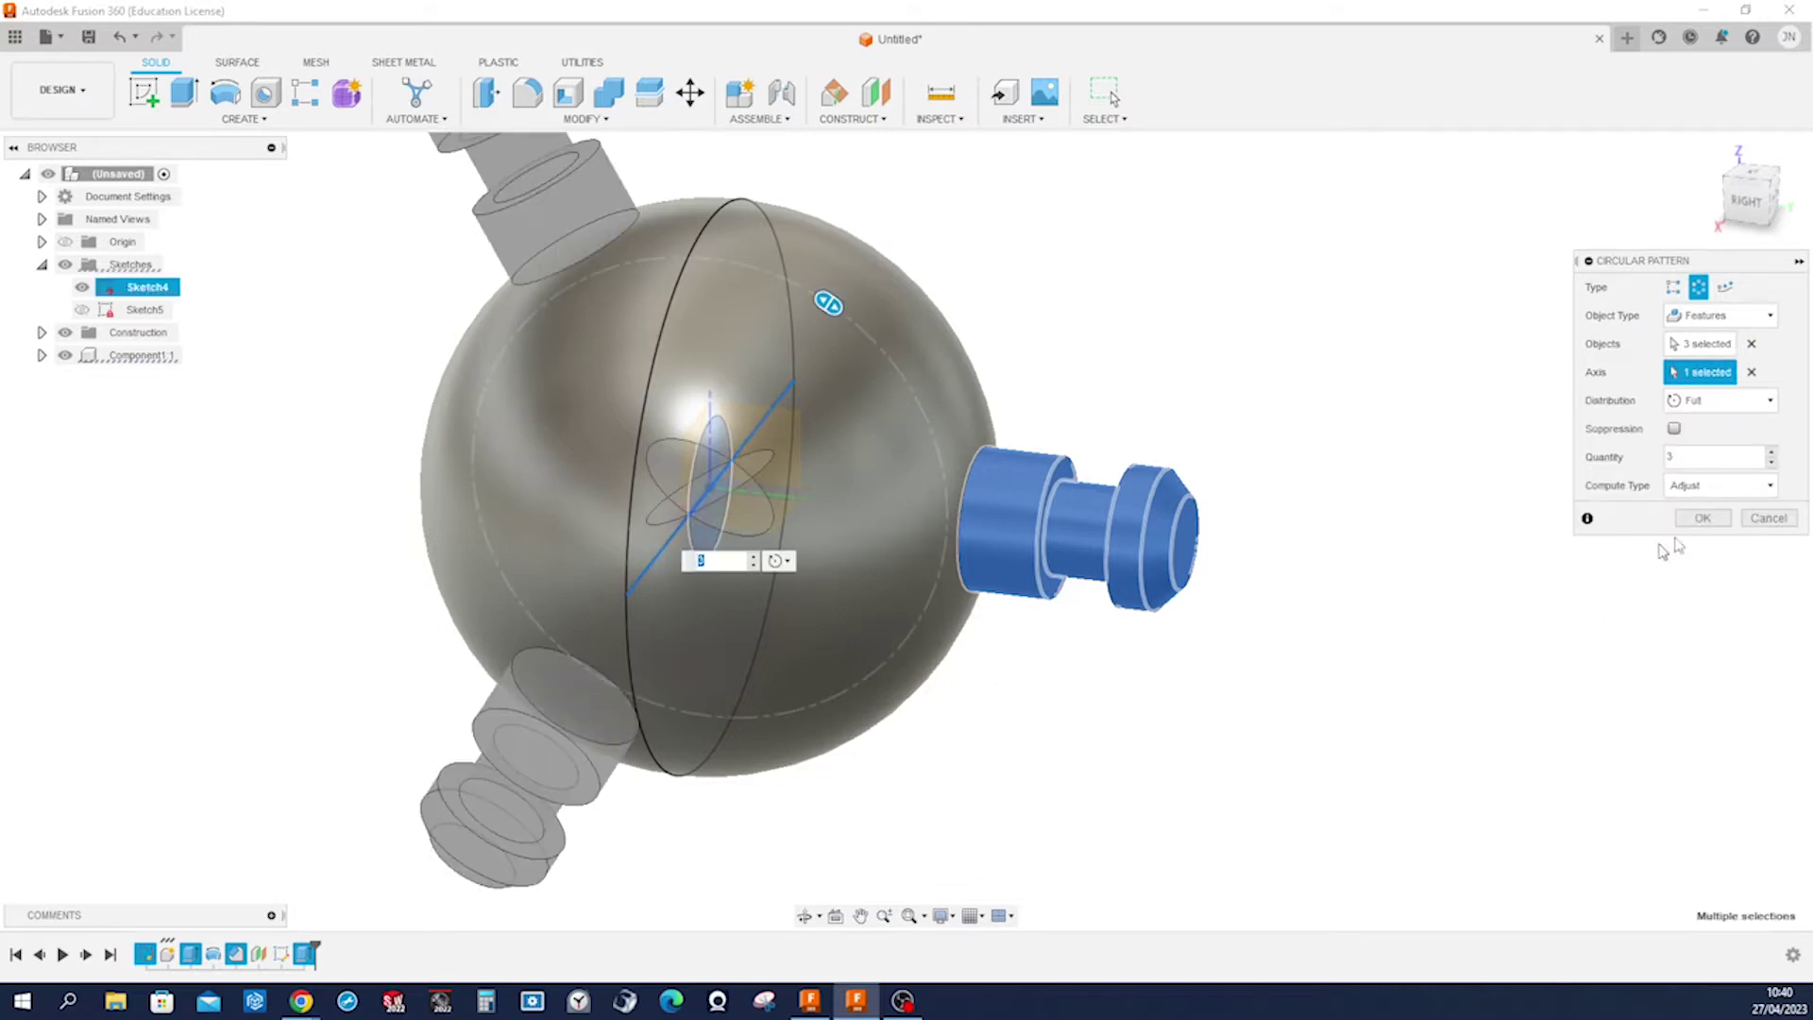
pyautogui.click(1773, 453)
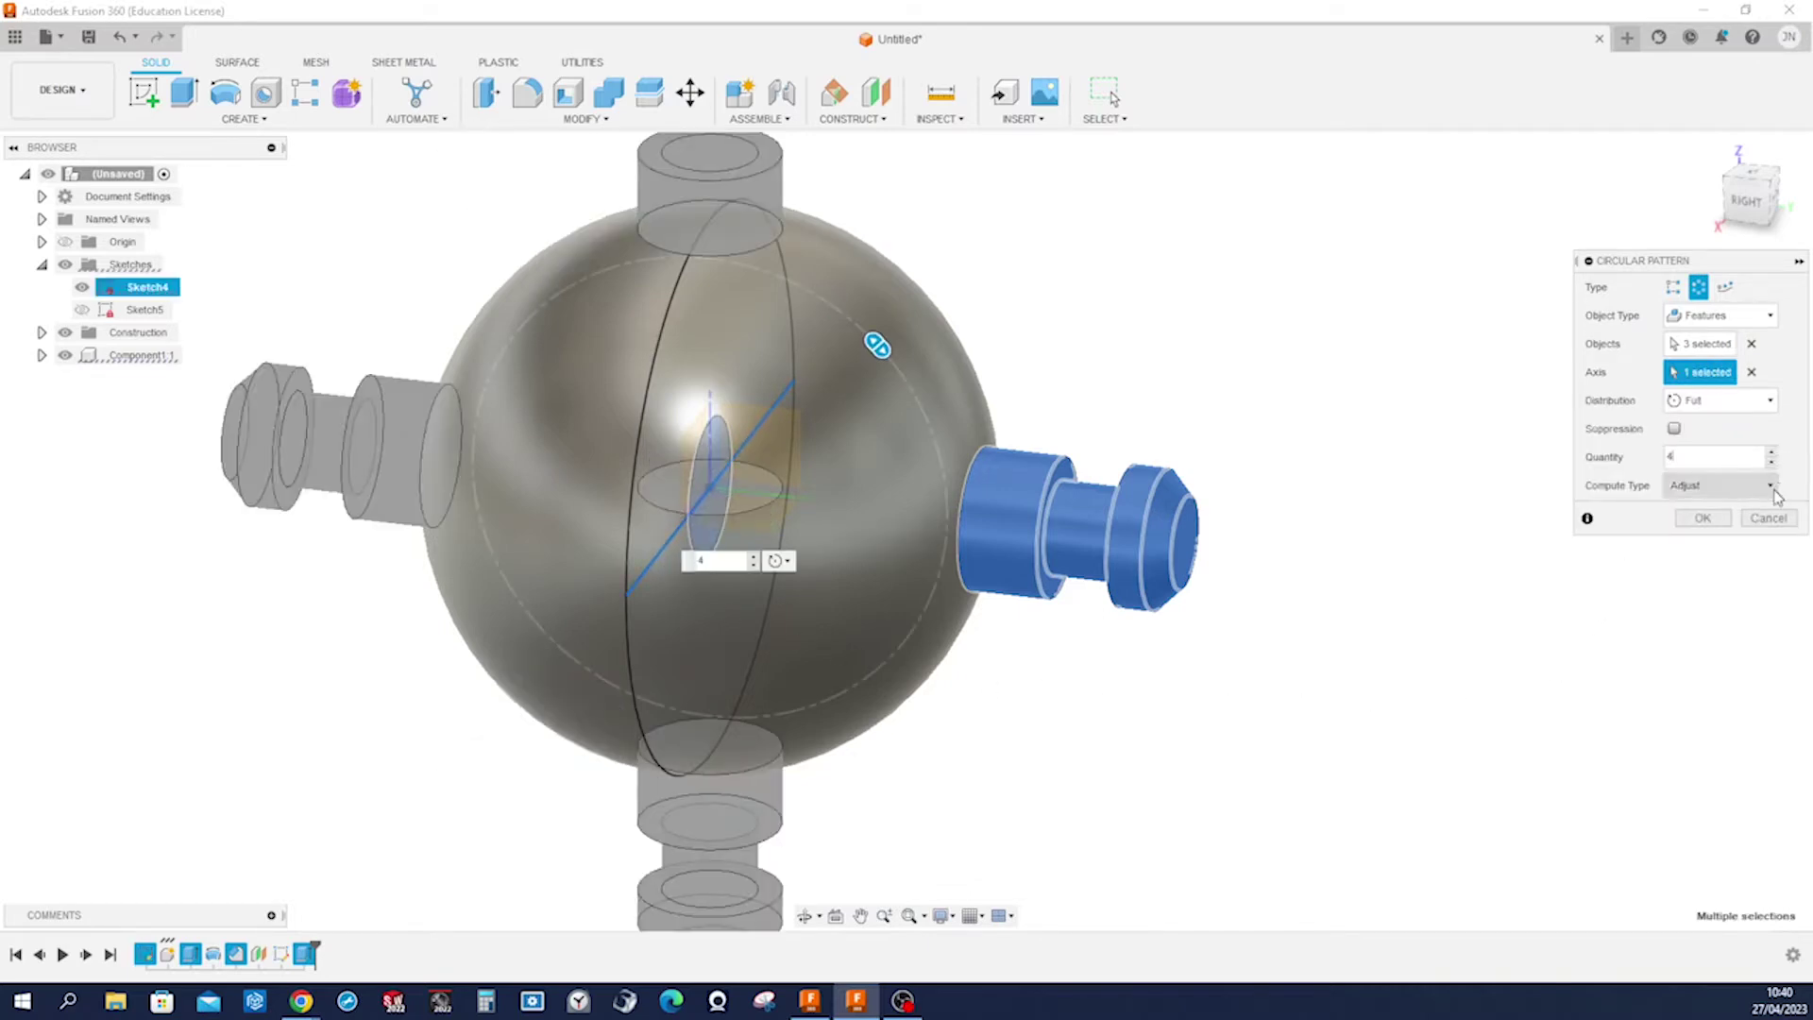
pyautogui.click(1770, 487)
pyautogui.click(1705, 529)
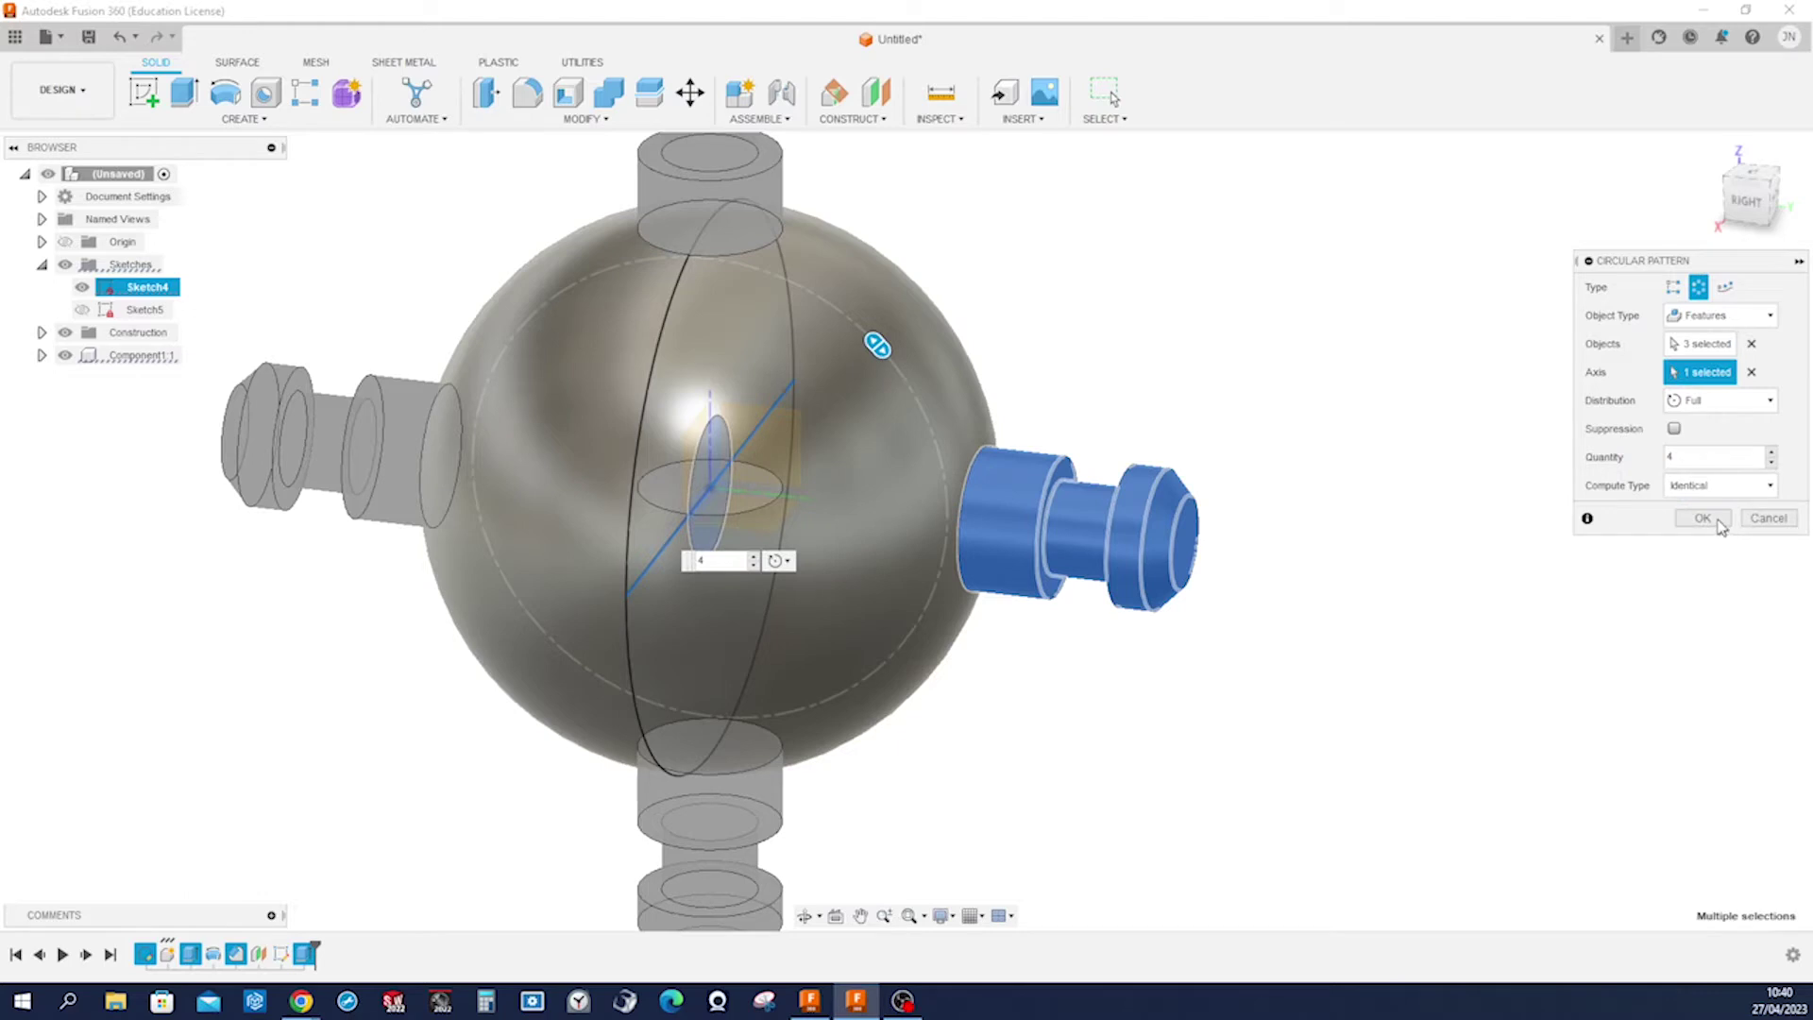
pyautogui.click(1703, 519)
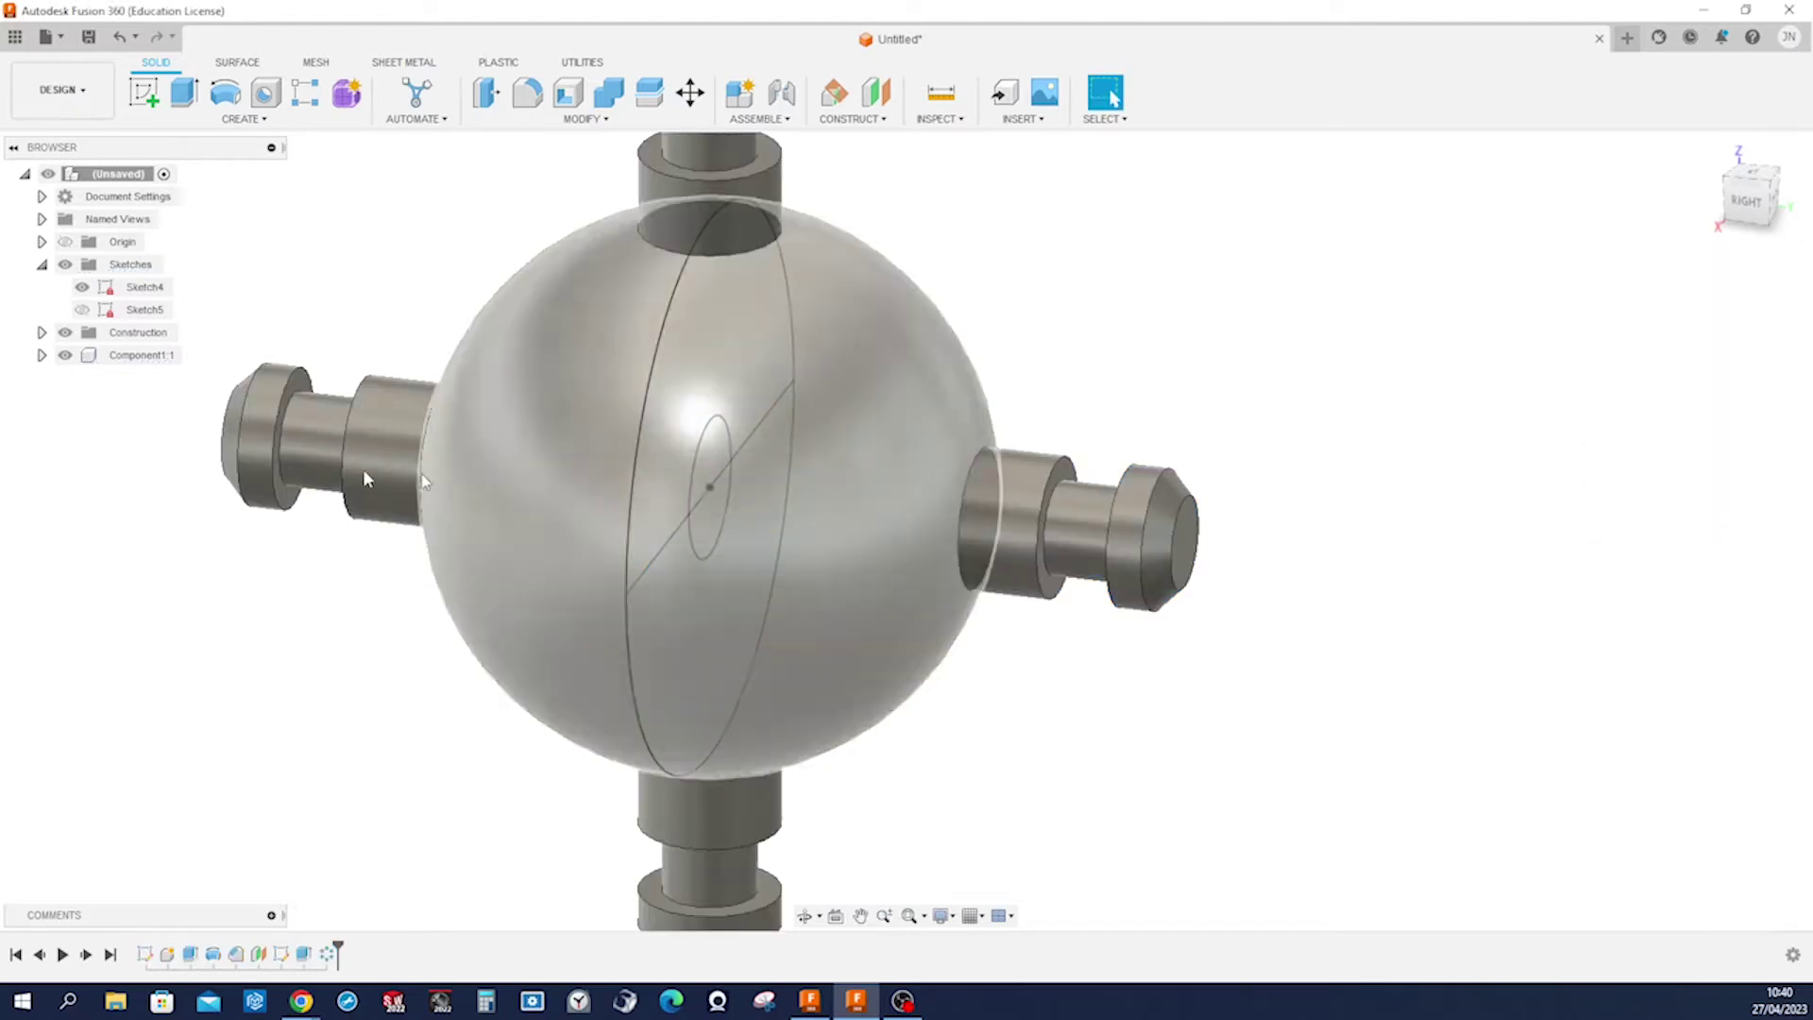
# Rename Component1:1 in the Browser to 'spider sphere'.
pyautogui.click(41, 355)
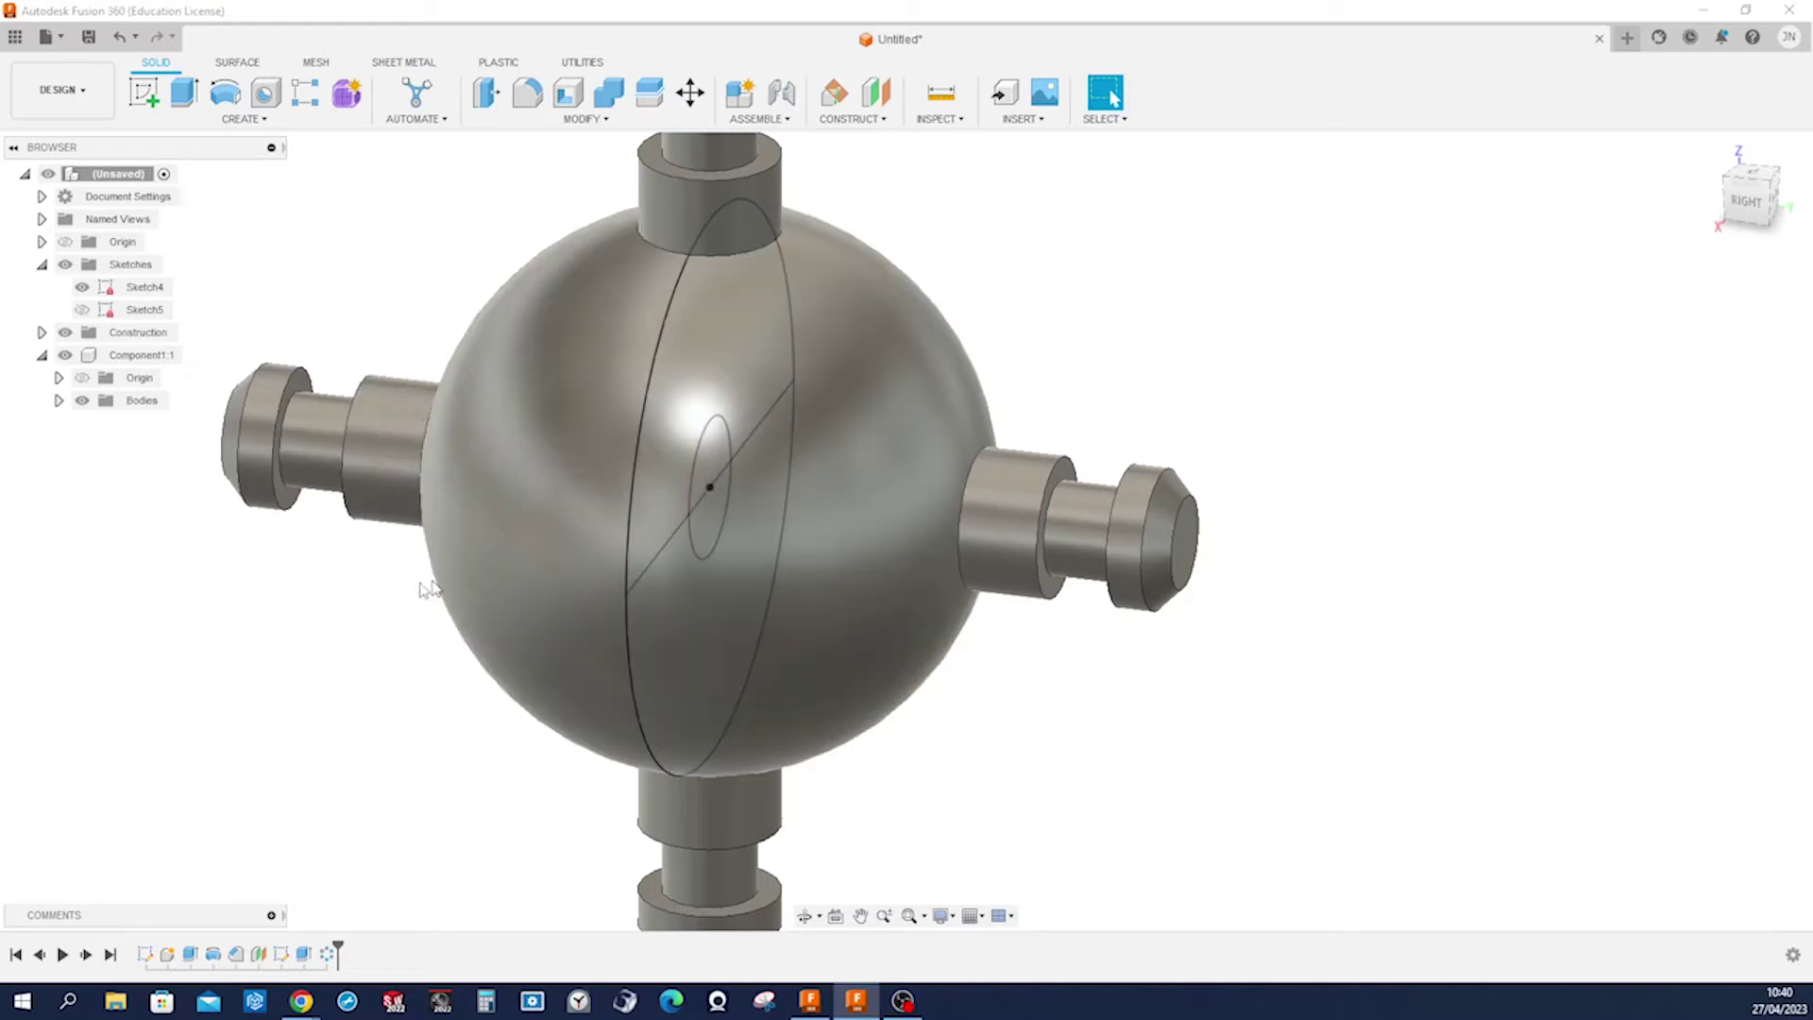
pyautogui.rightClick(129, 363)
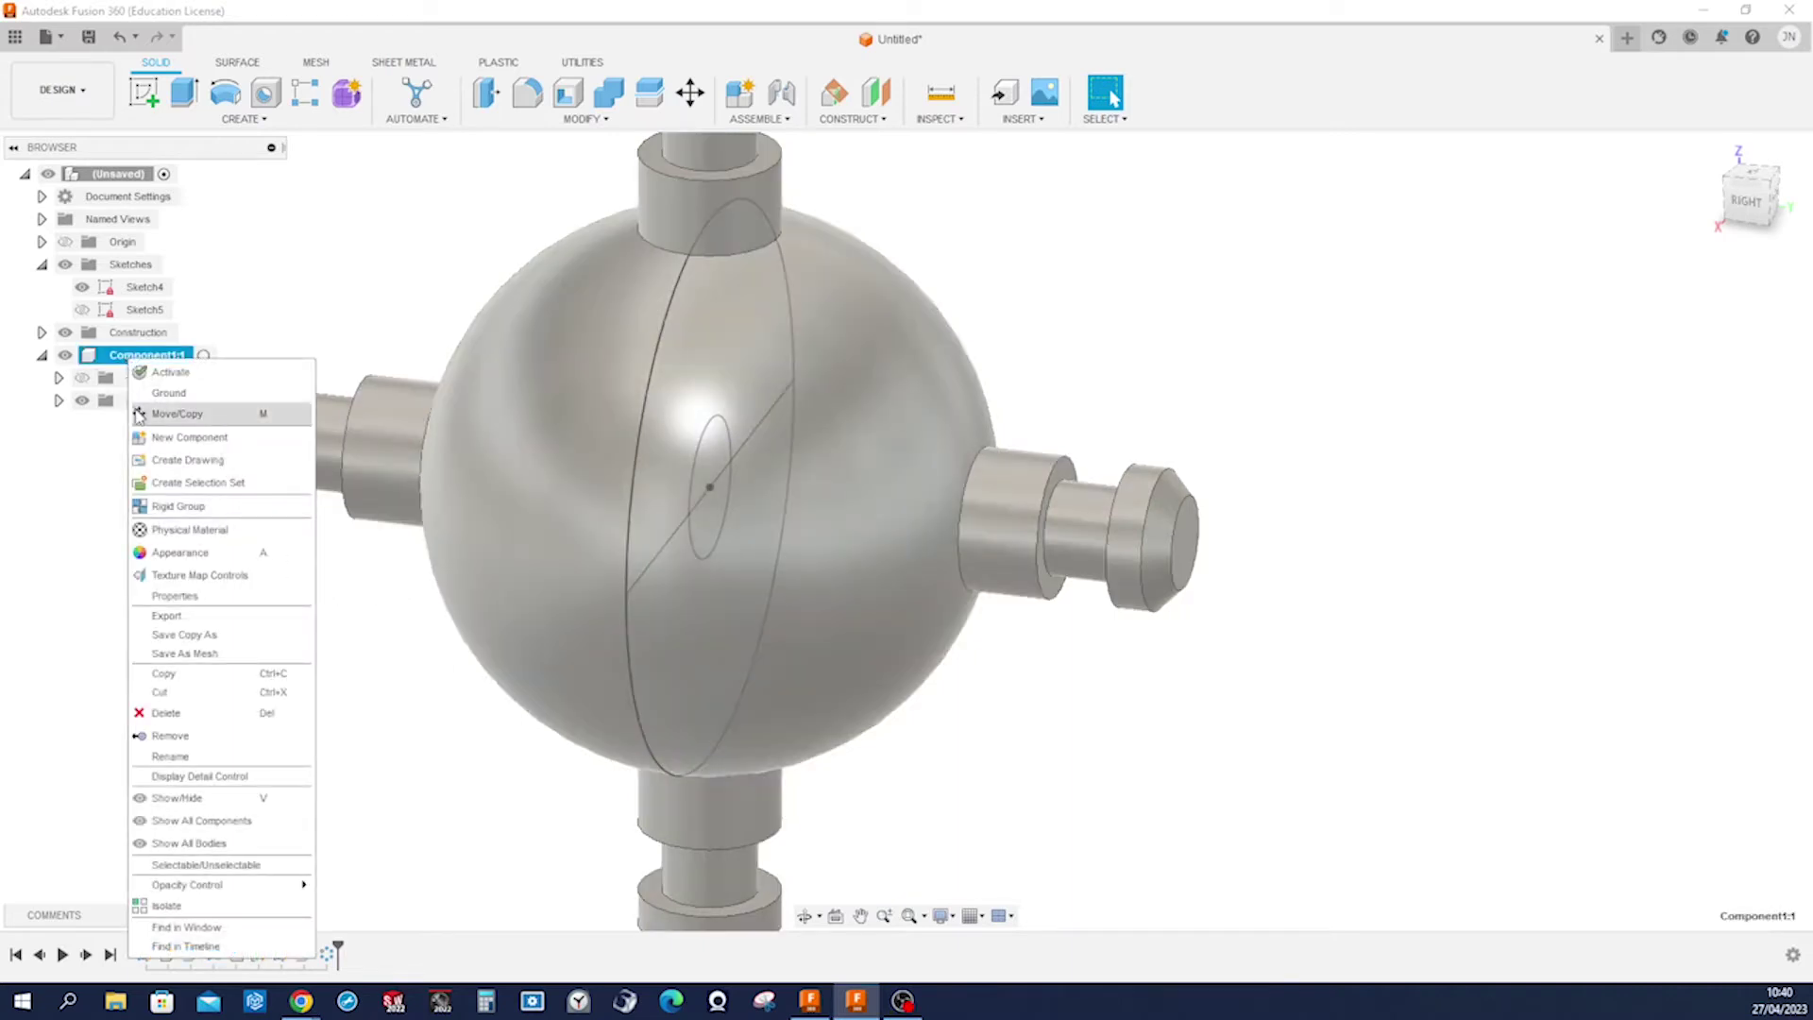
pyautogui.click(208, 757)
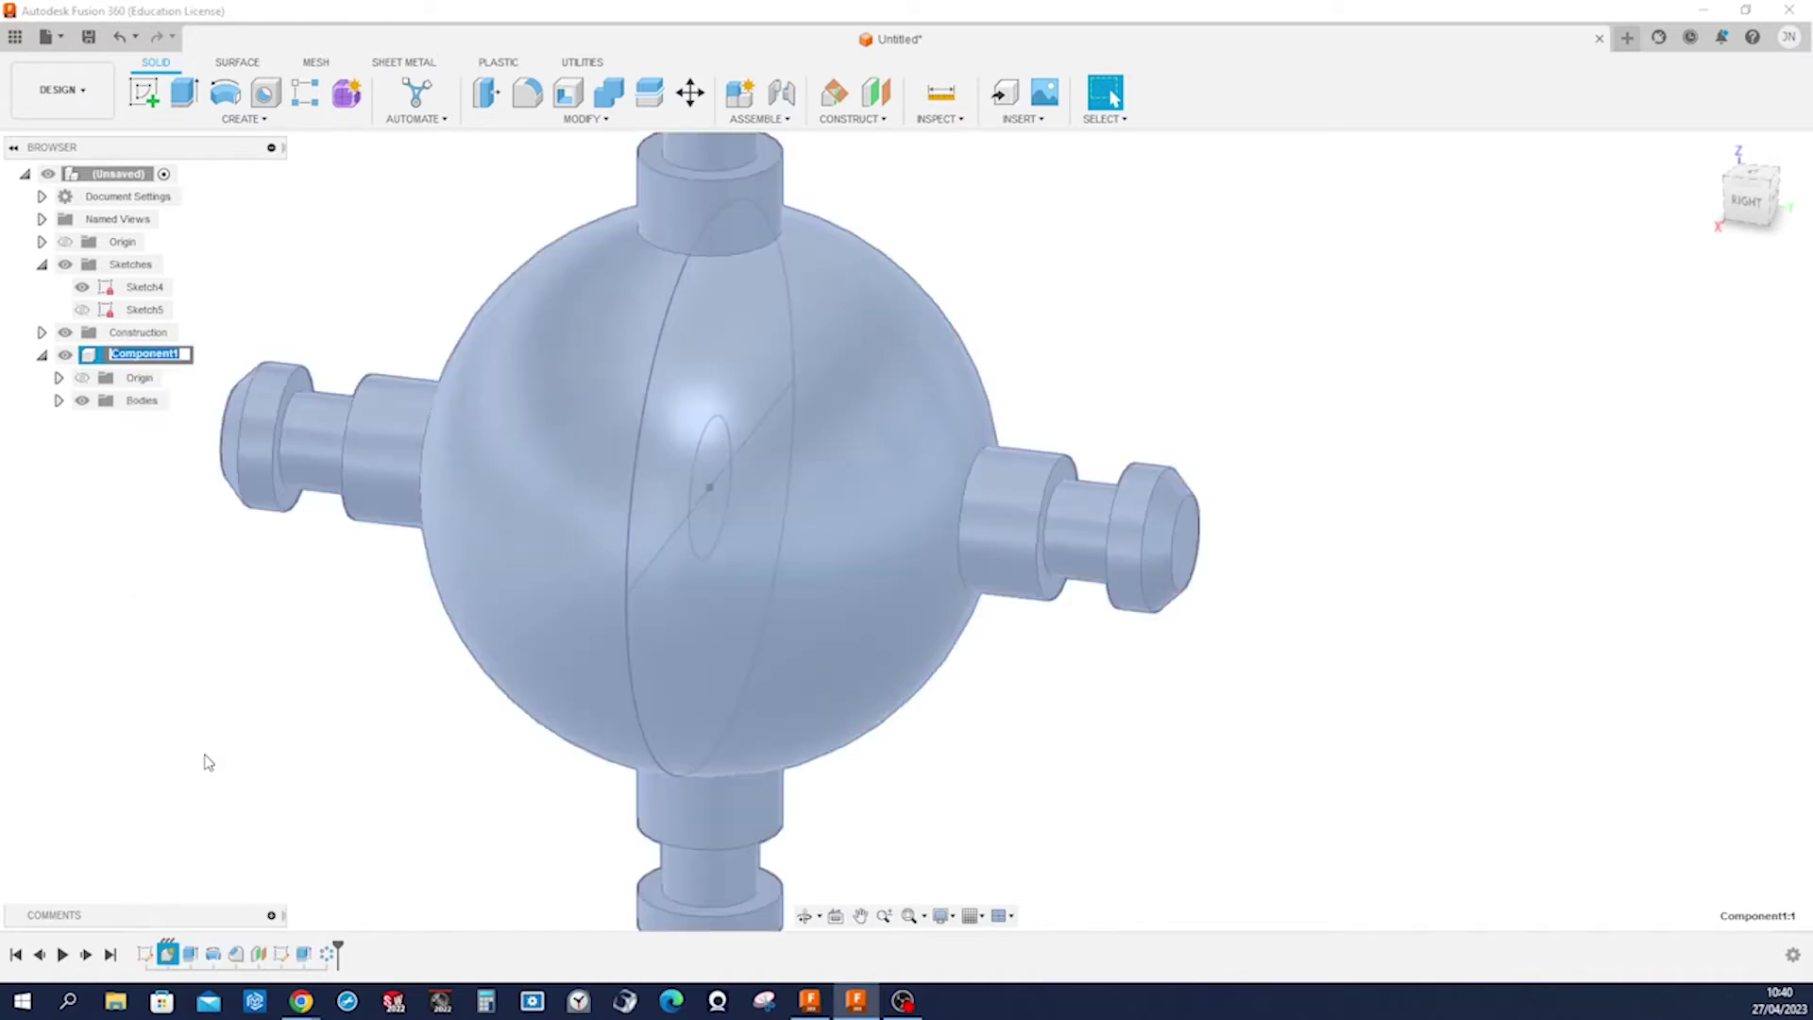
pyautogui.write('spider sphere')
pyautogui.press('Return')
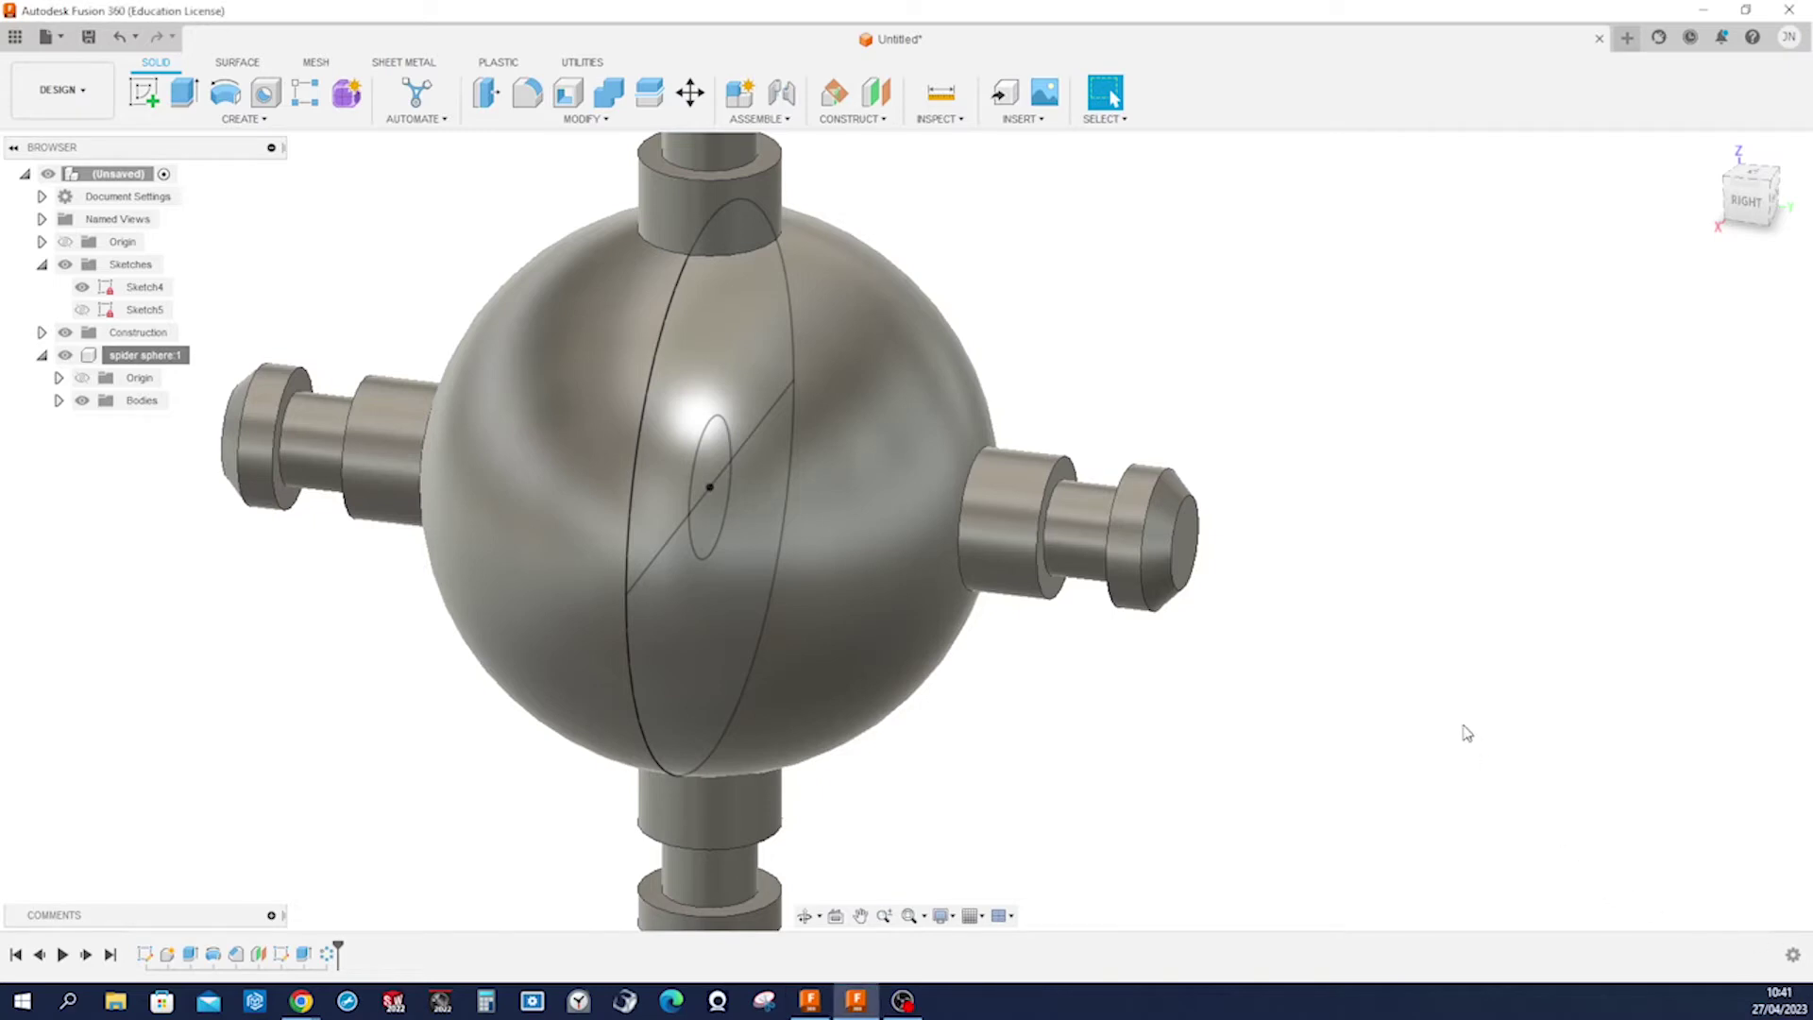
pyautogui.press('a')
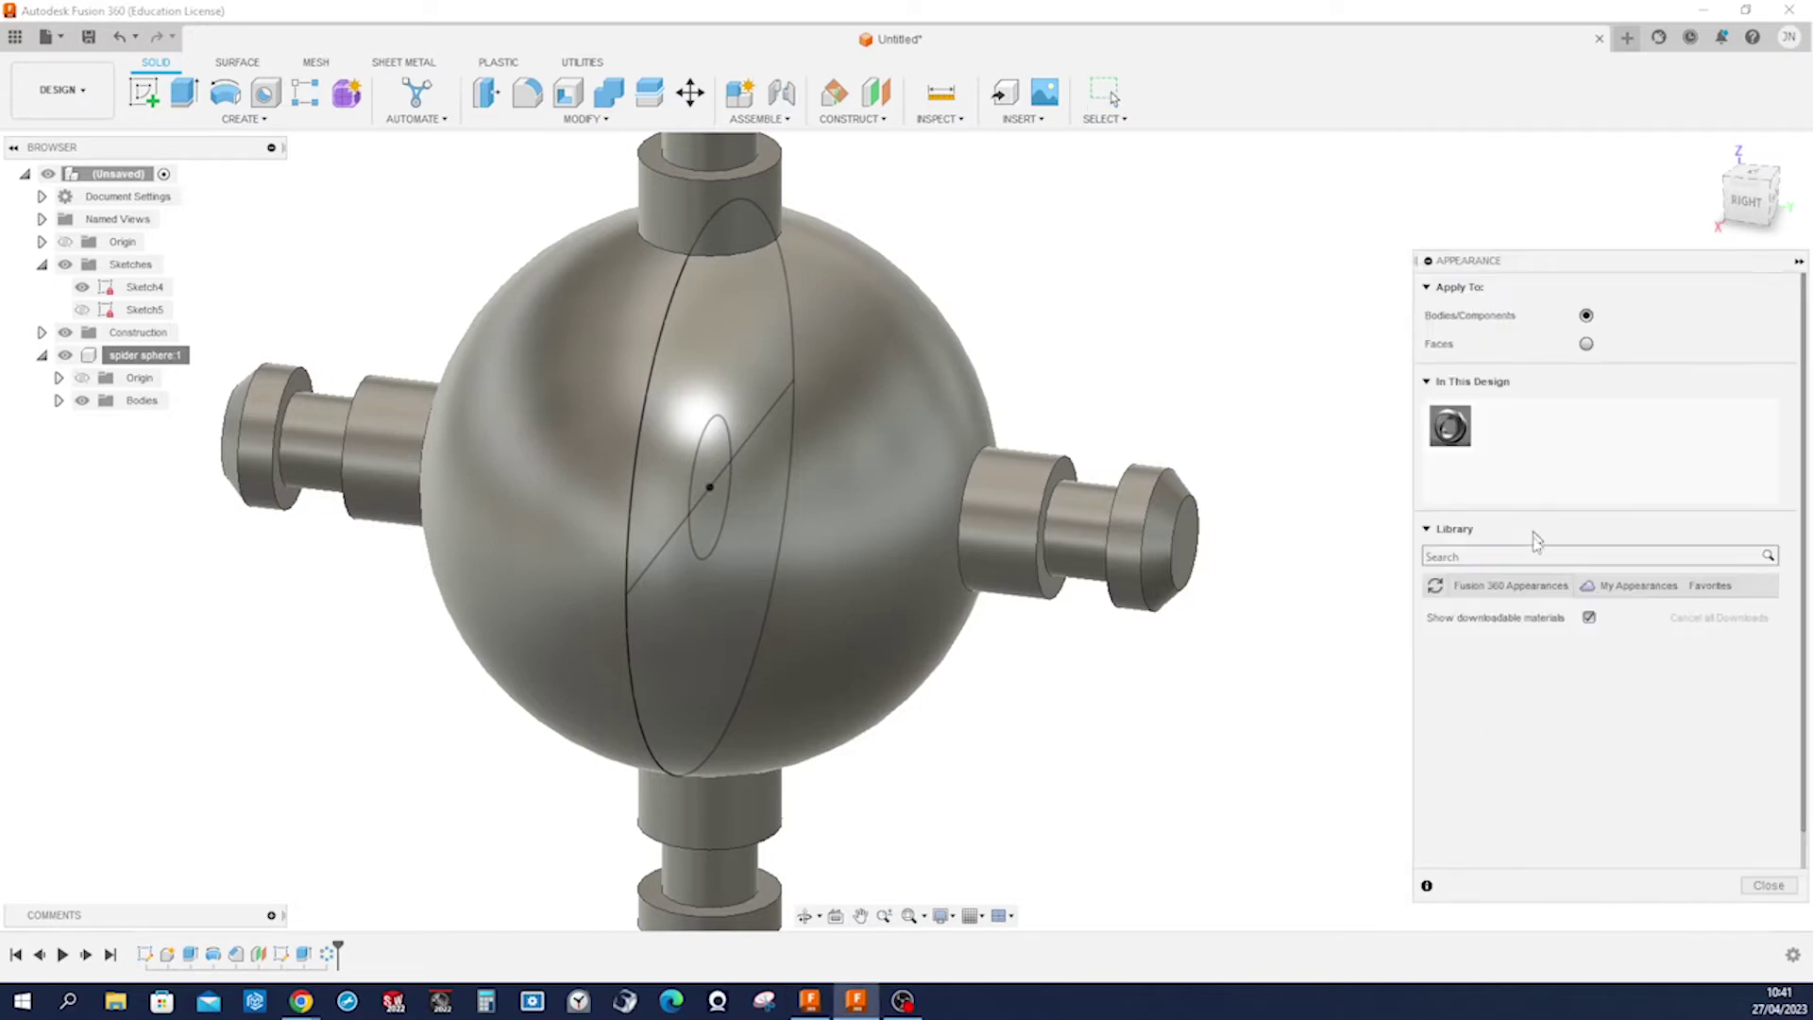
# Apply the Paint > Powder Coat - Rough (Grey) appearance to the spider sphere and hide Sketch4.
pyautogui.click(1531, 595)
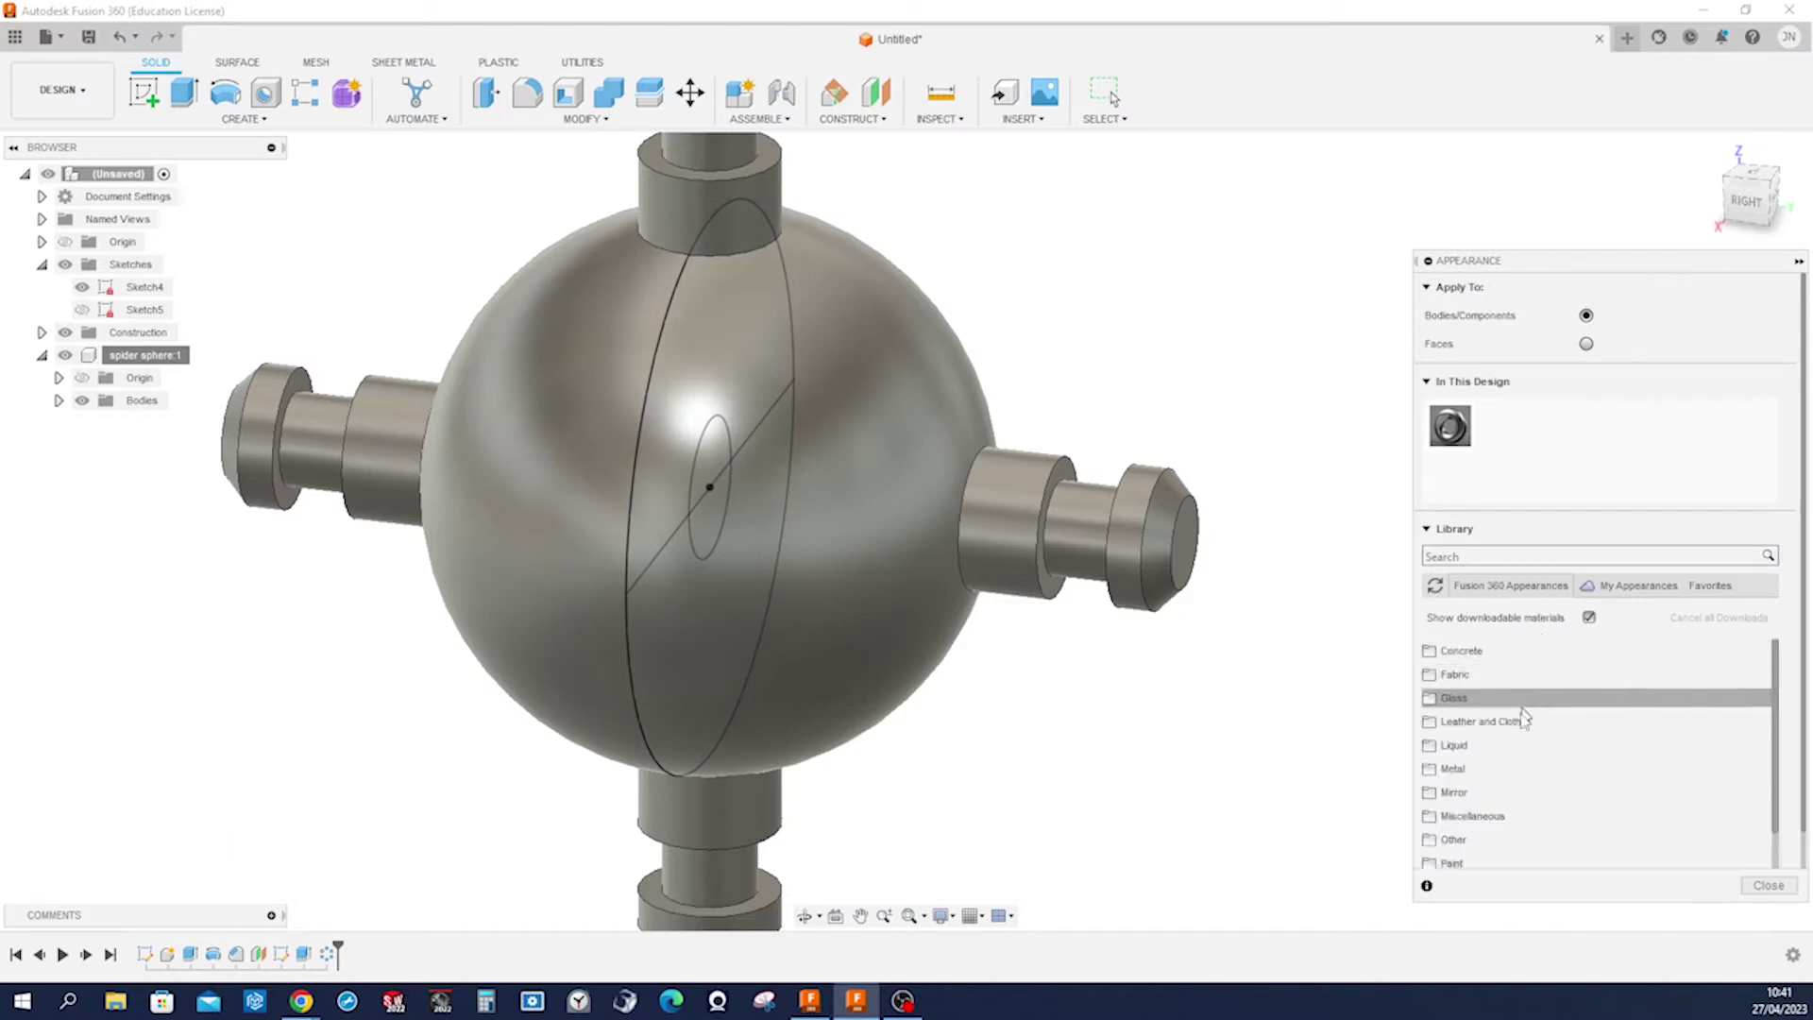
pyautogui.scroll(-1, 1511, 750)
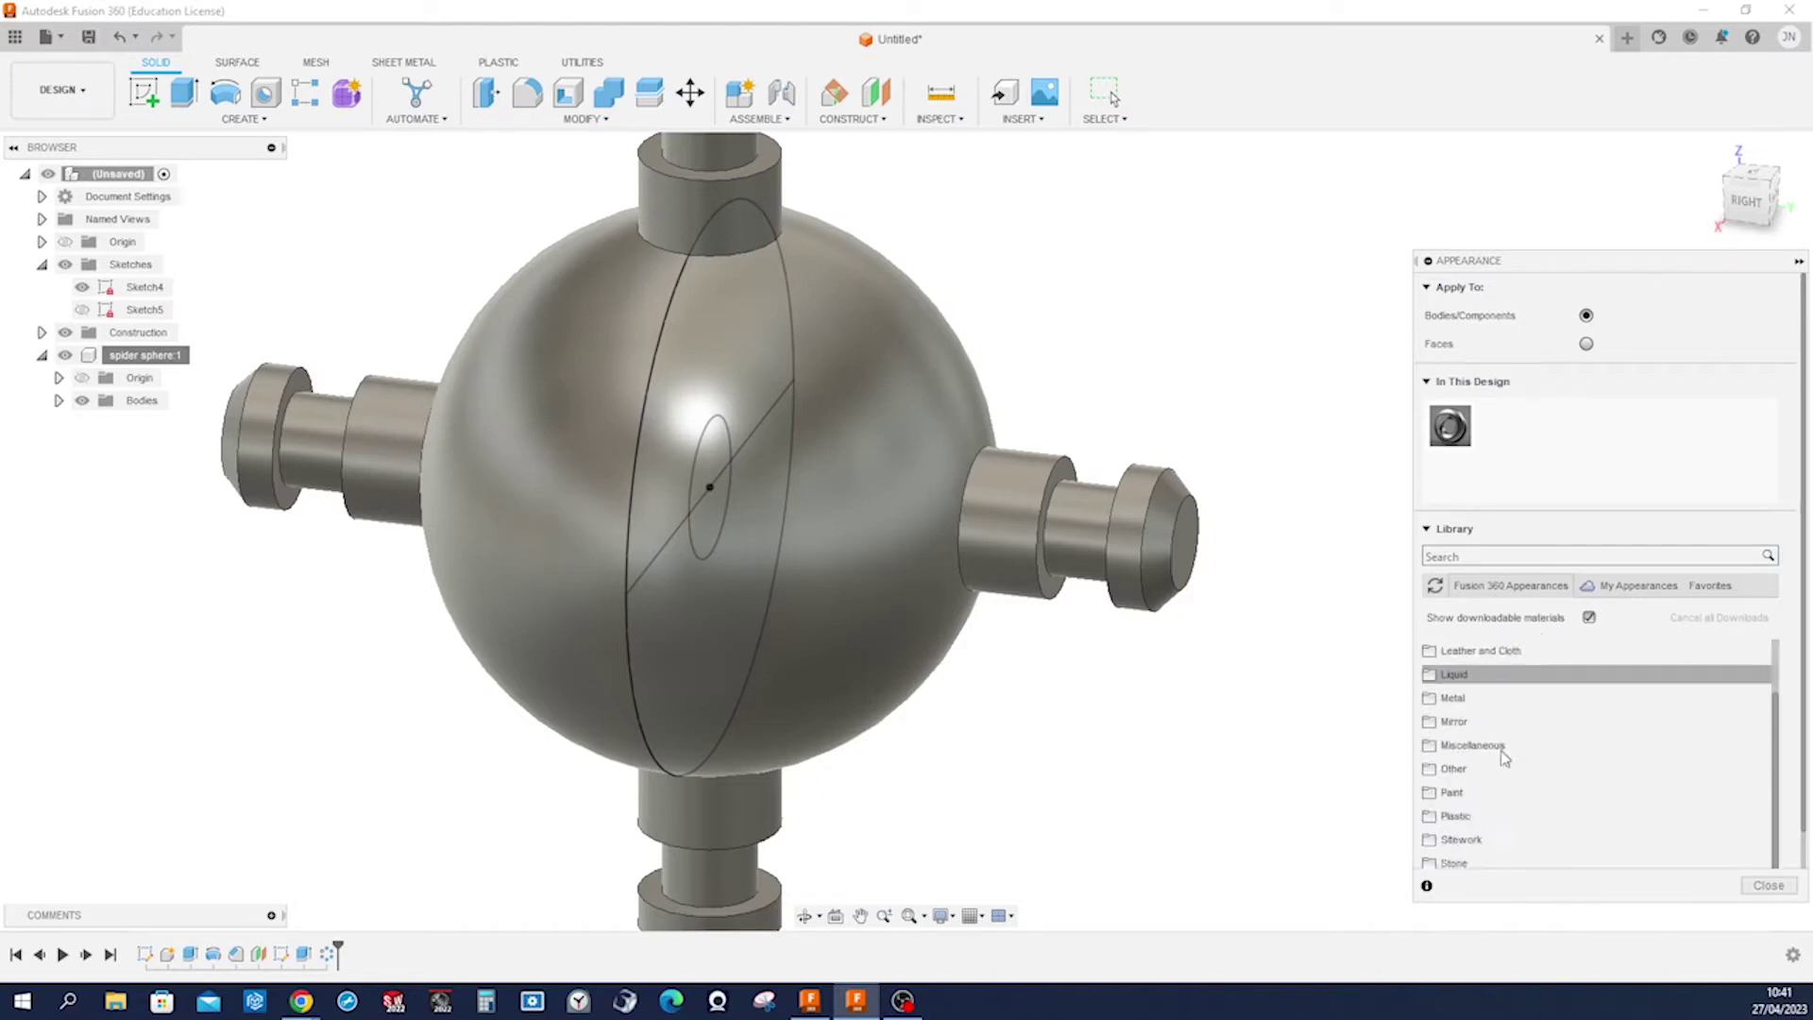
pyautogui.click(1443, 794)
pyautogui.scroll(-1, 1512, 803)
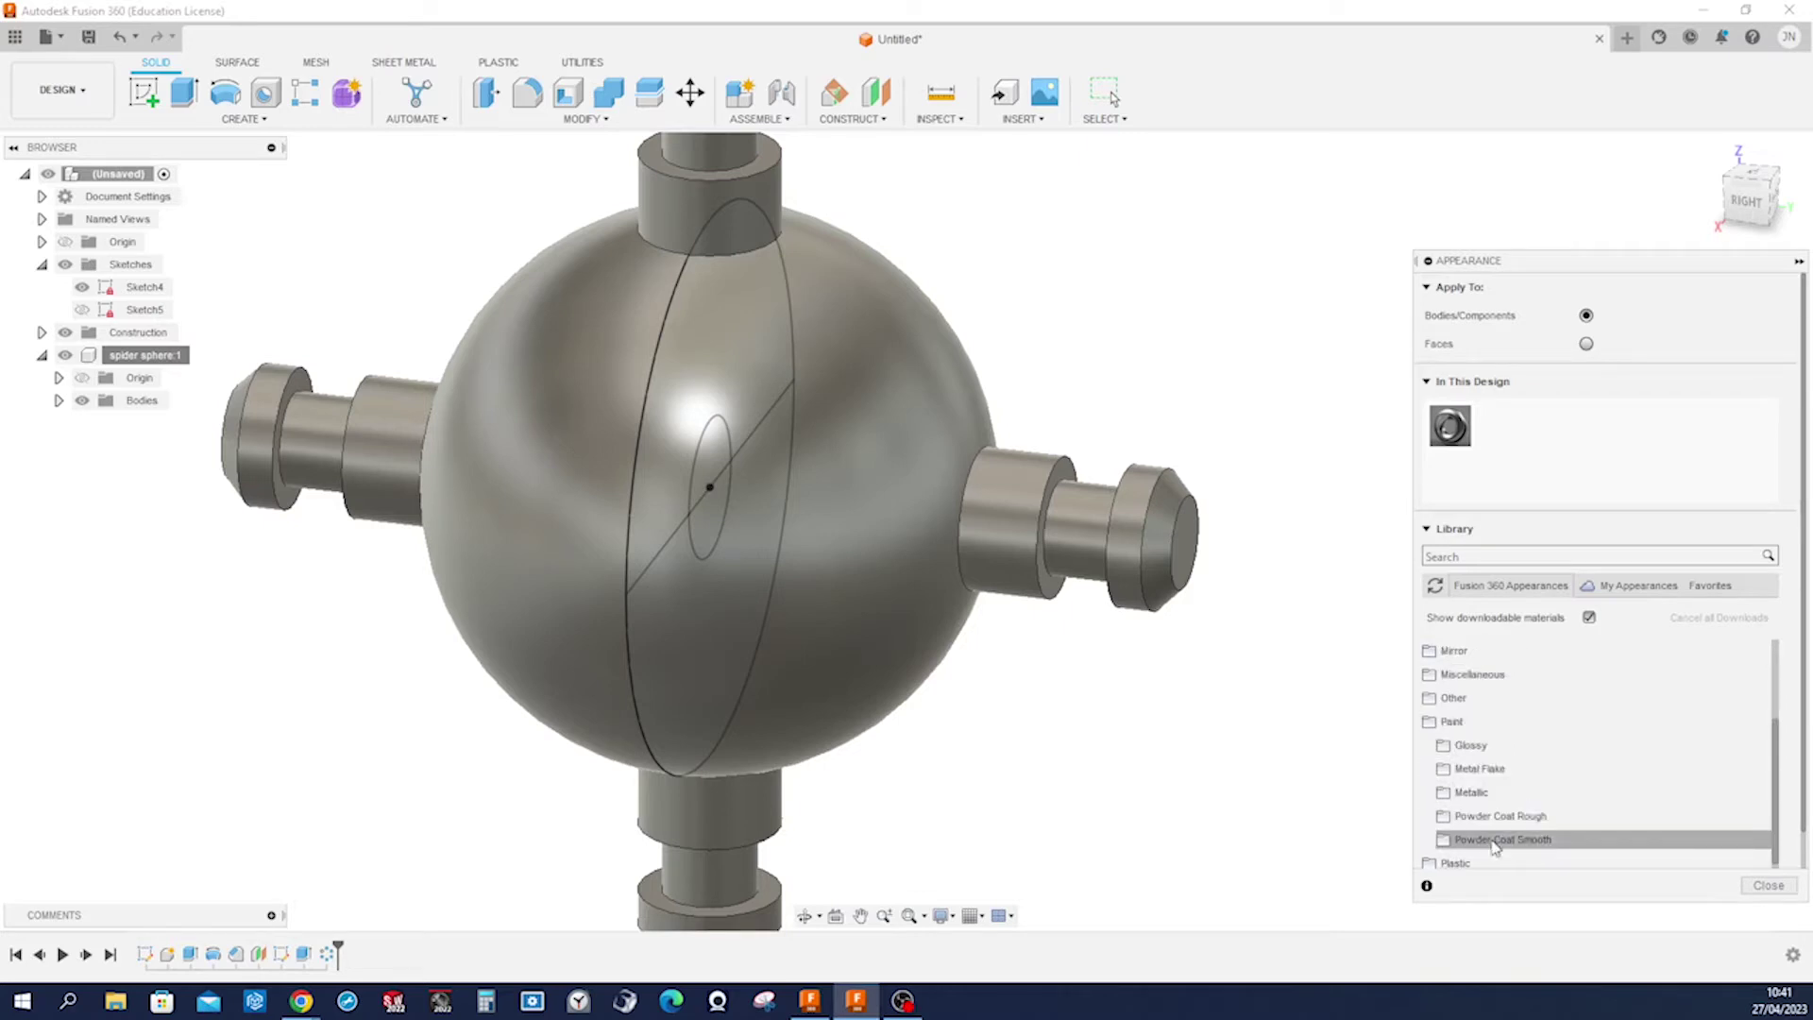
pyautogui.click(1496, 818)
pyautogui.scroll(-5, 1505, 797)
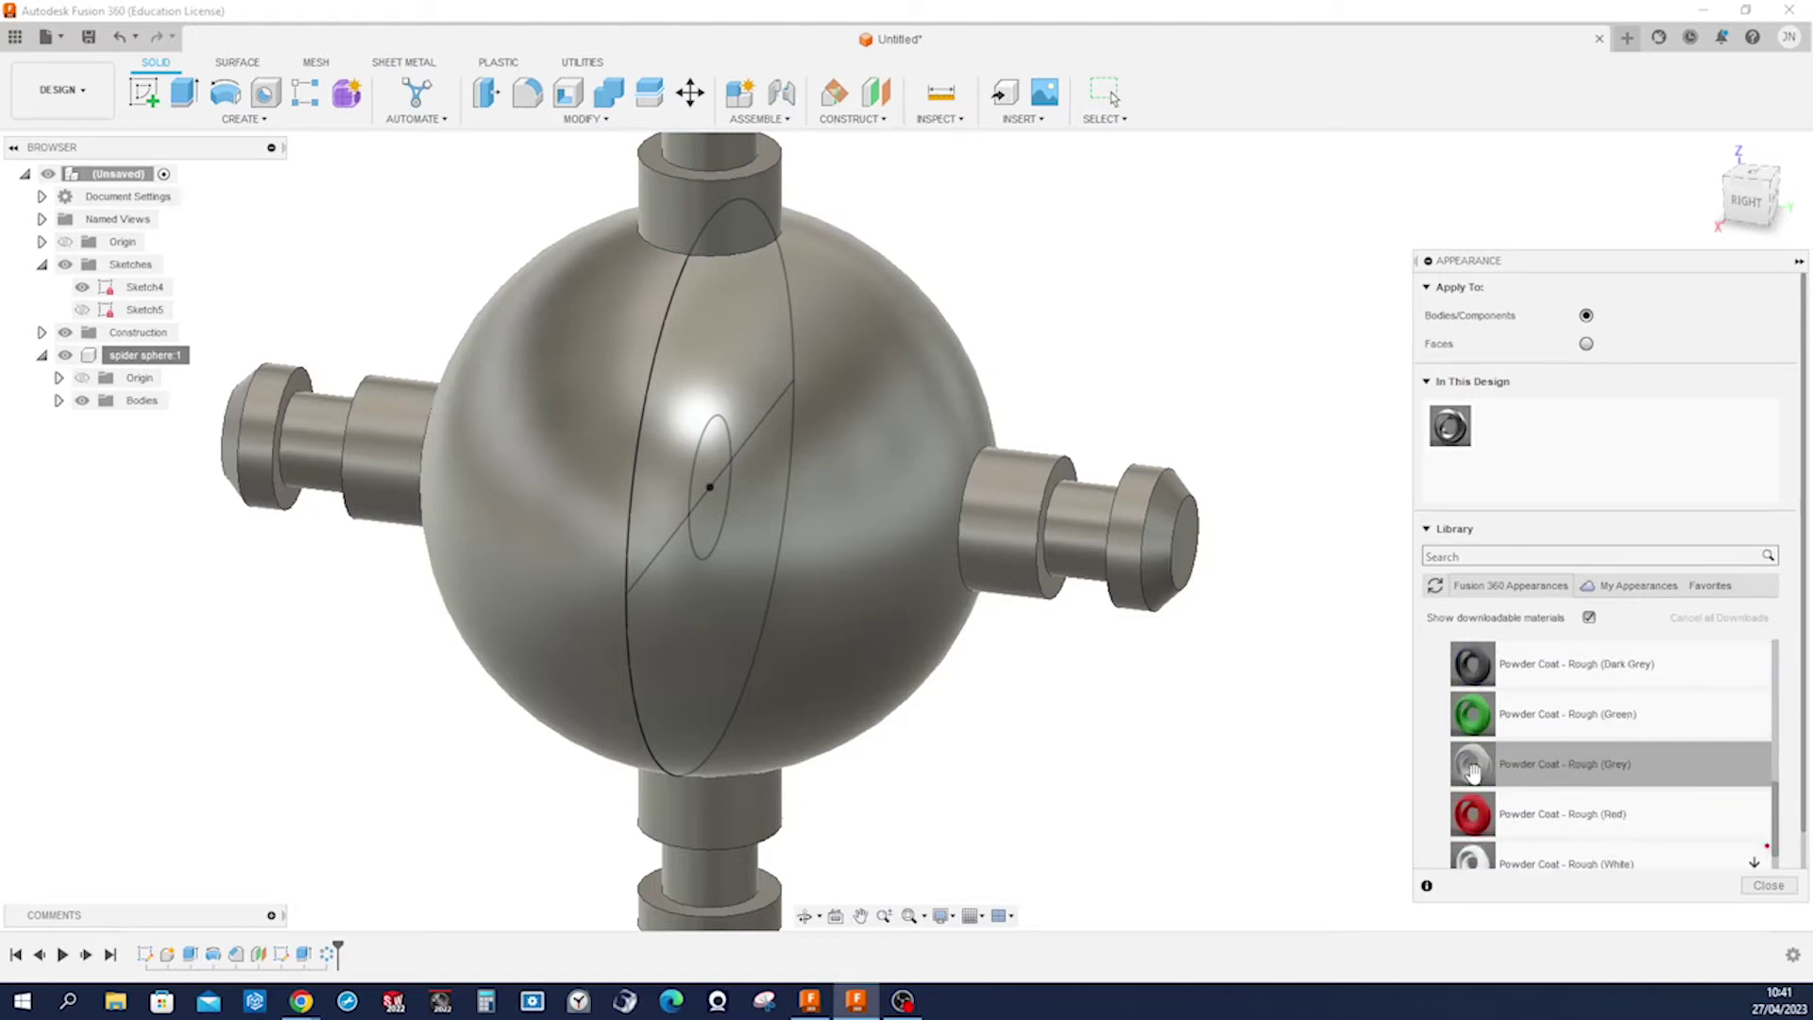
pyautogui.moveTo(1471, 767); pyautogui.dragTo(911, 557)
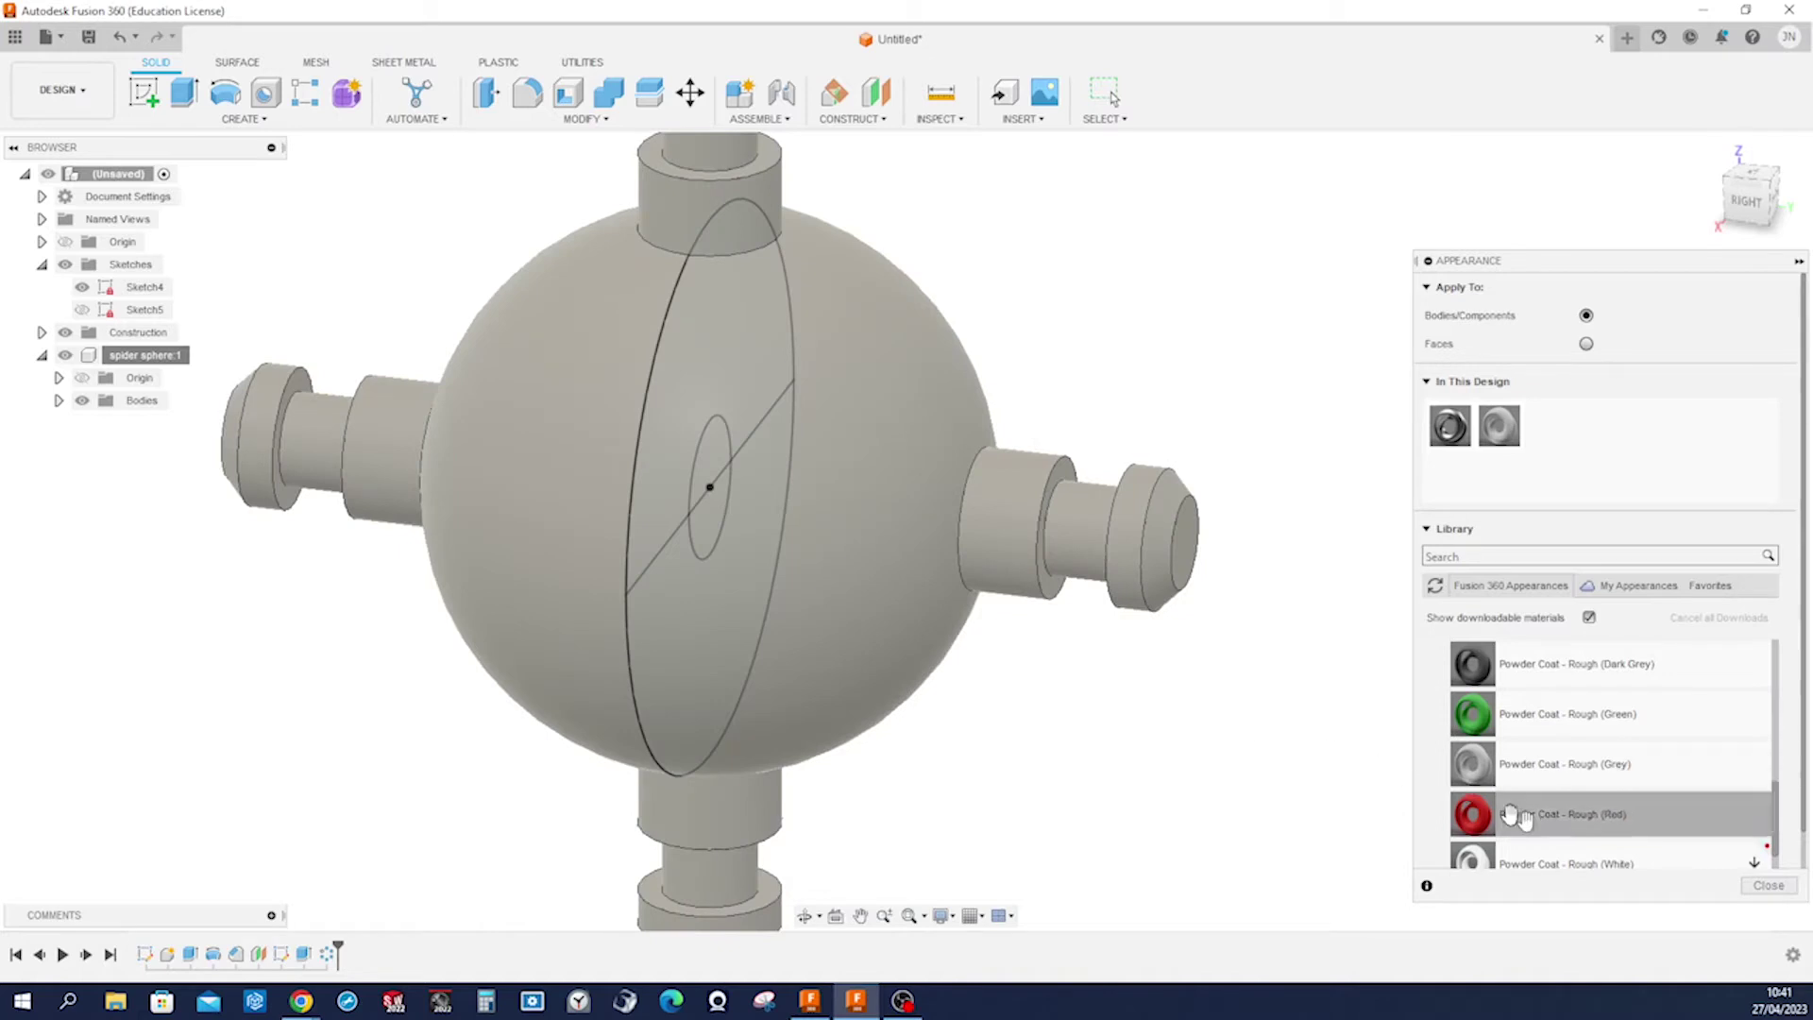
pyautogui.click(1769, 885)
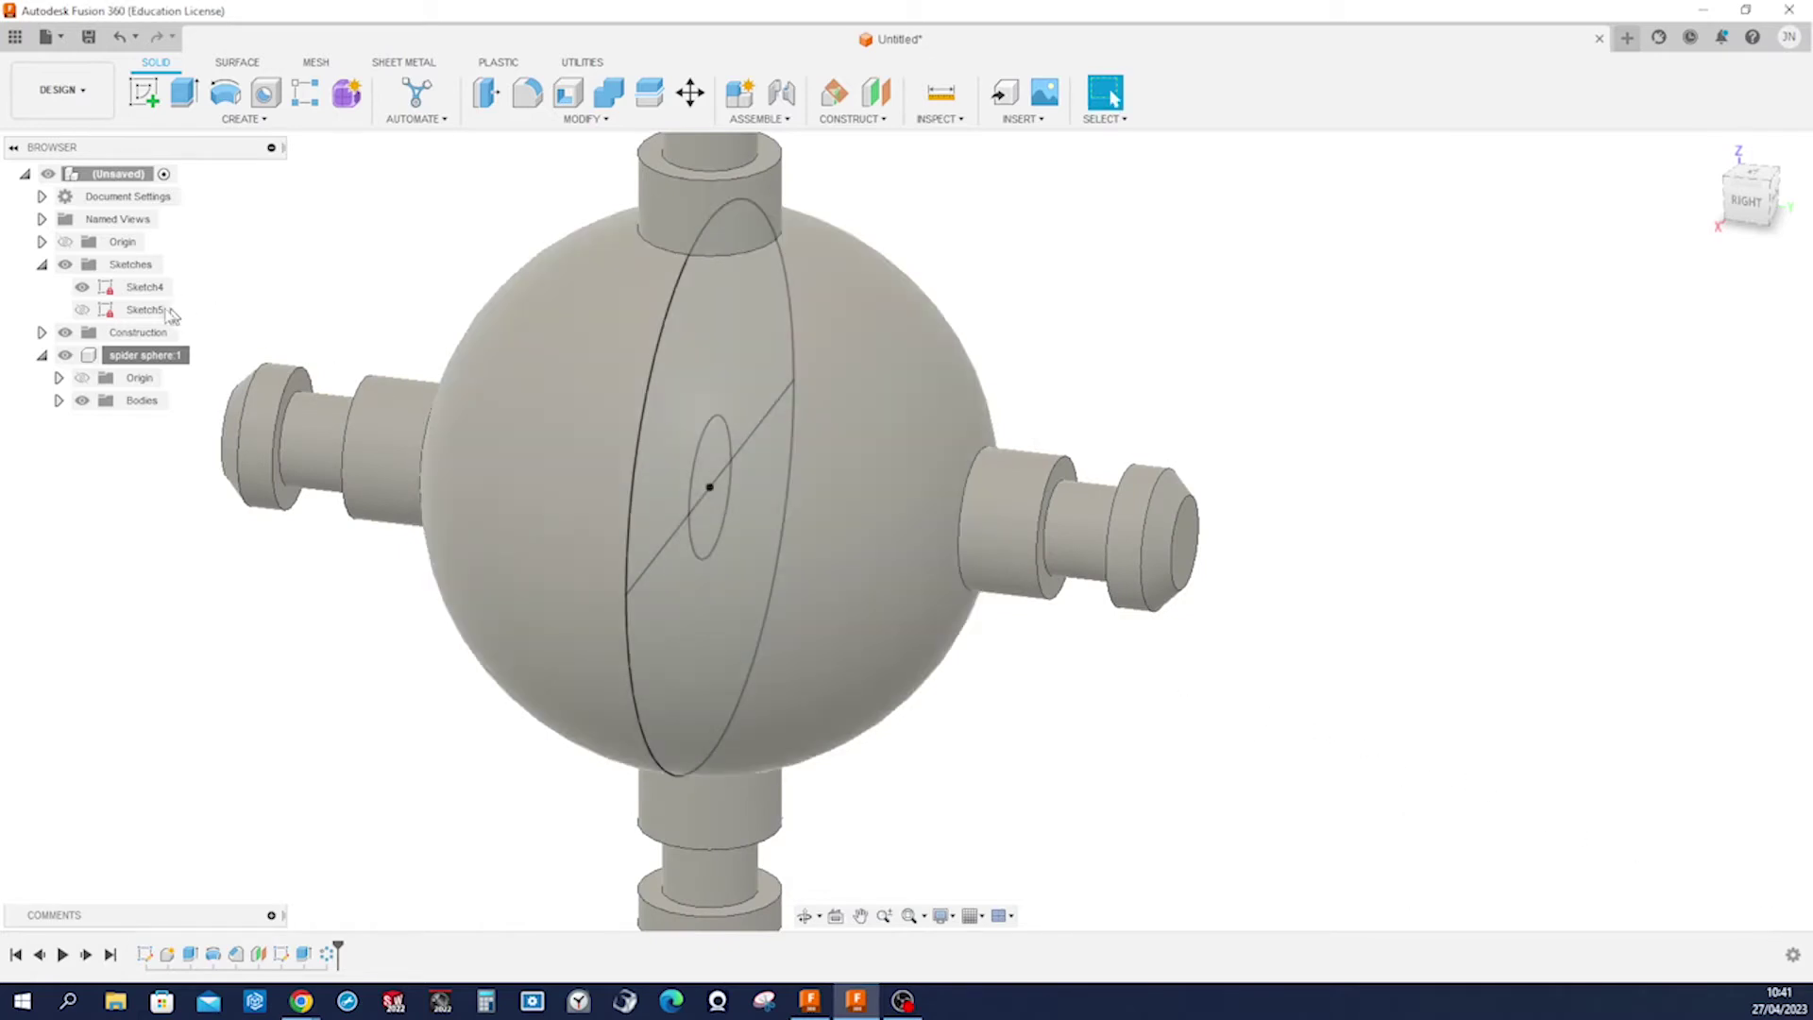
pyautogui.click(82, 287)
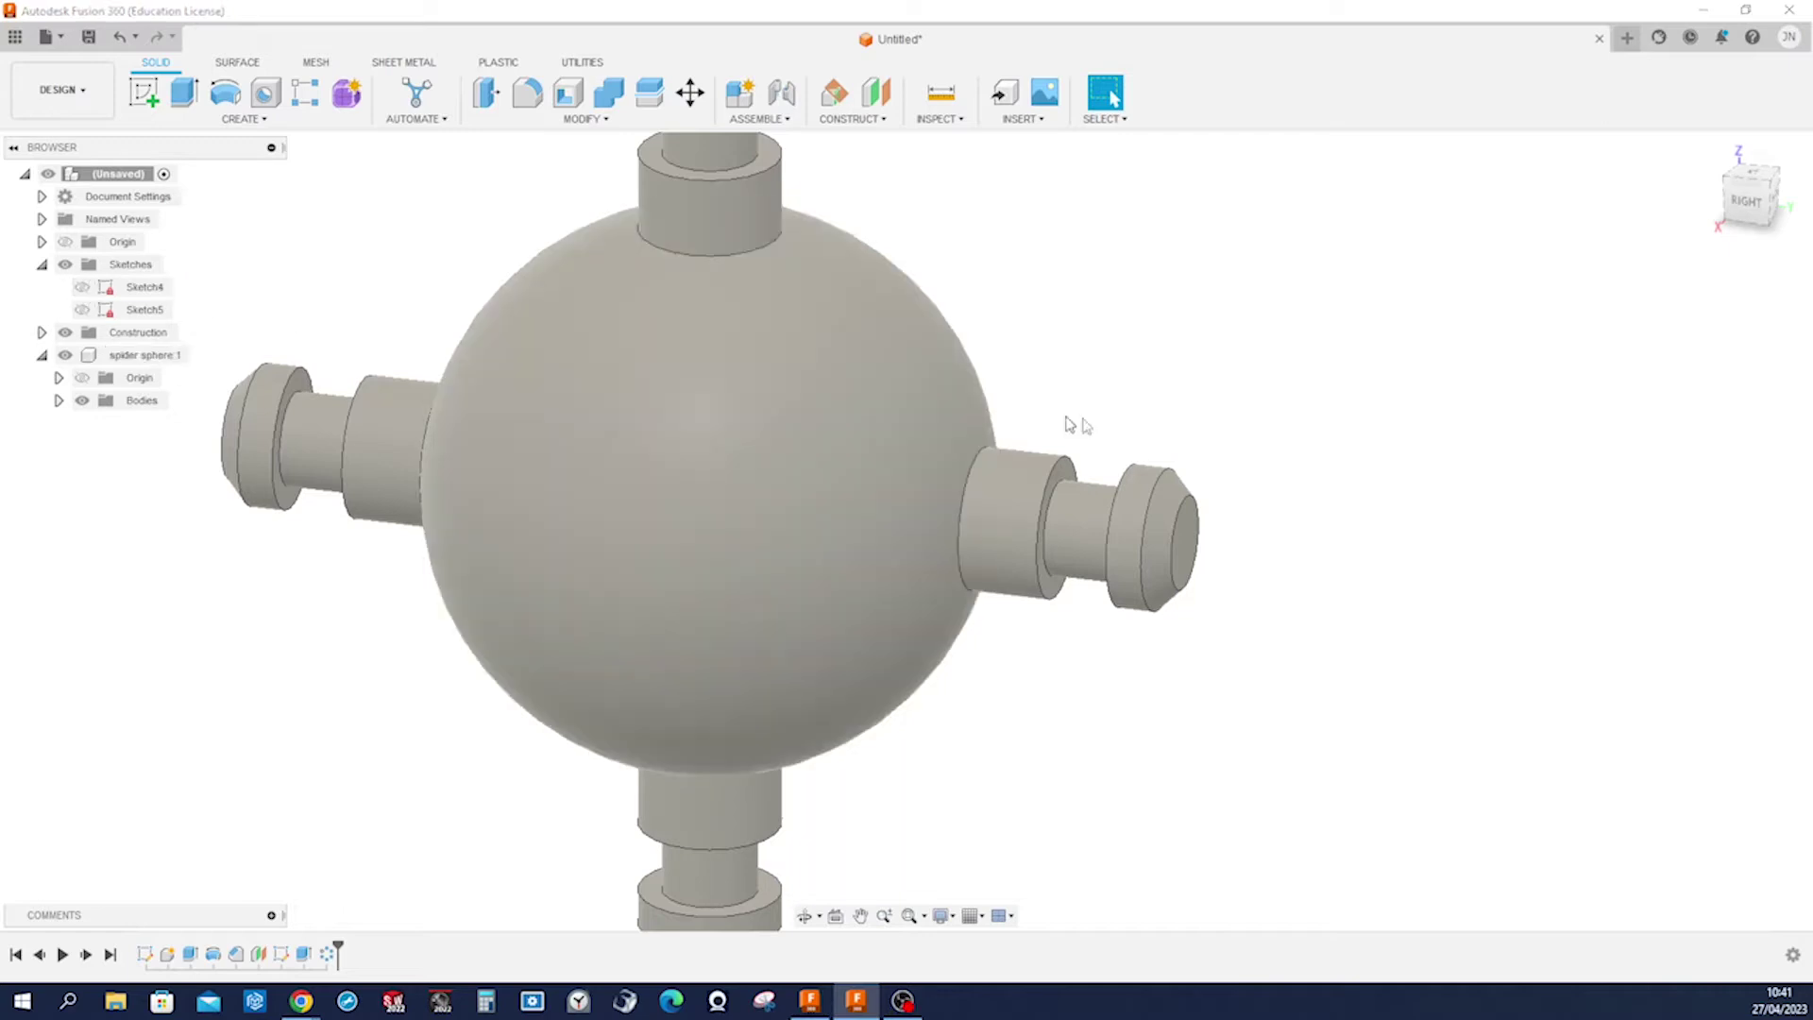
pyautogui.scroll(-5, 1246, 418)
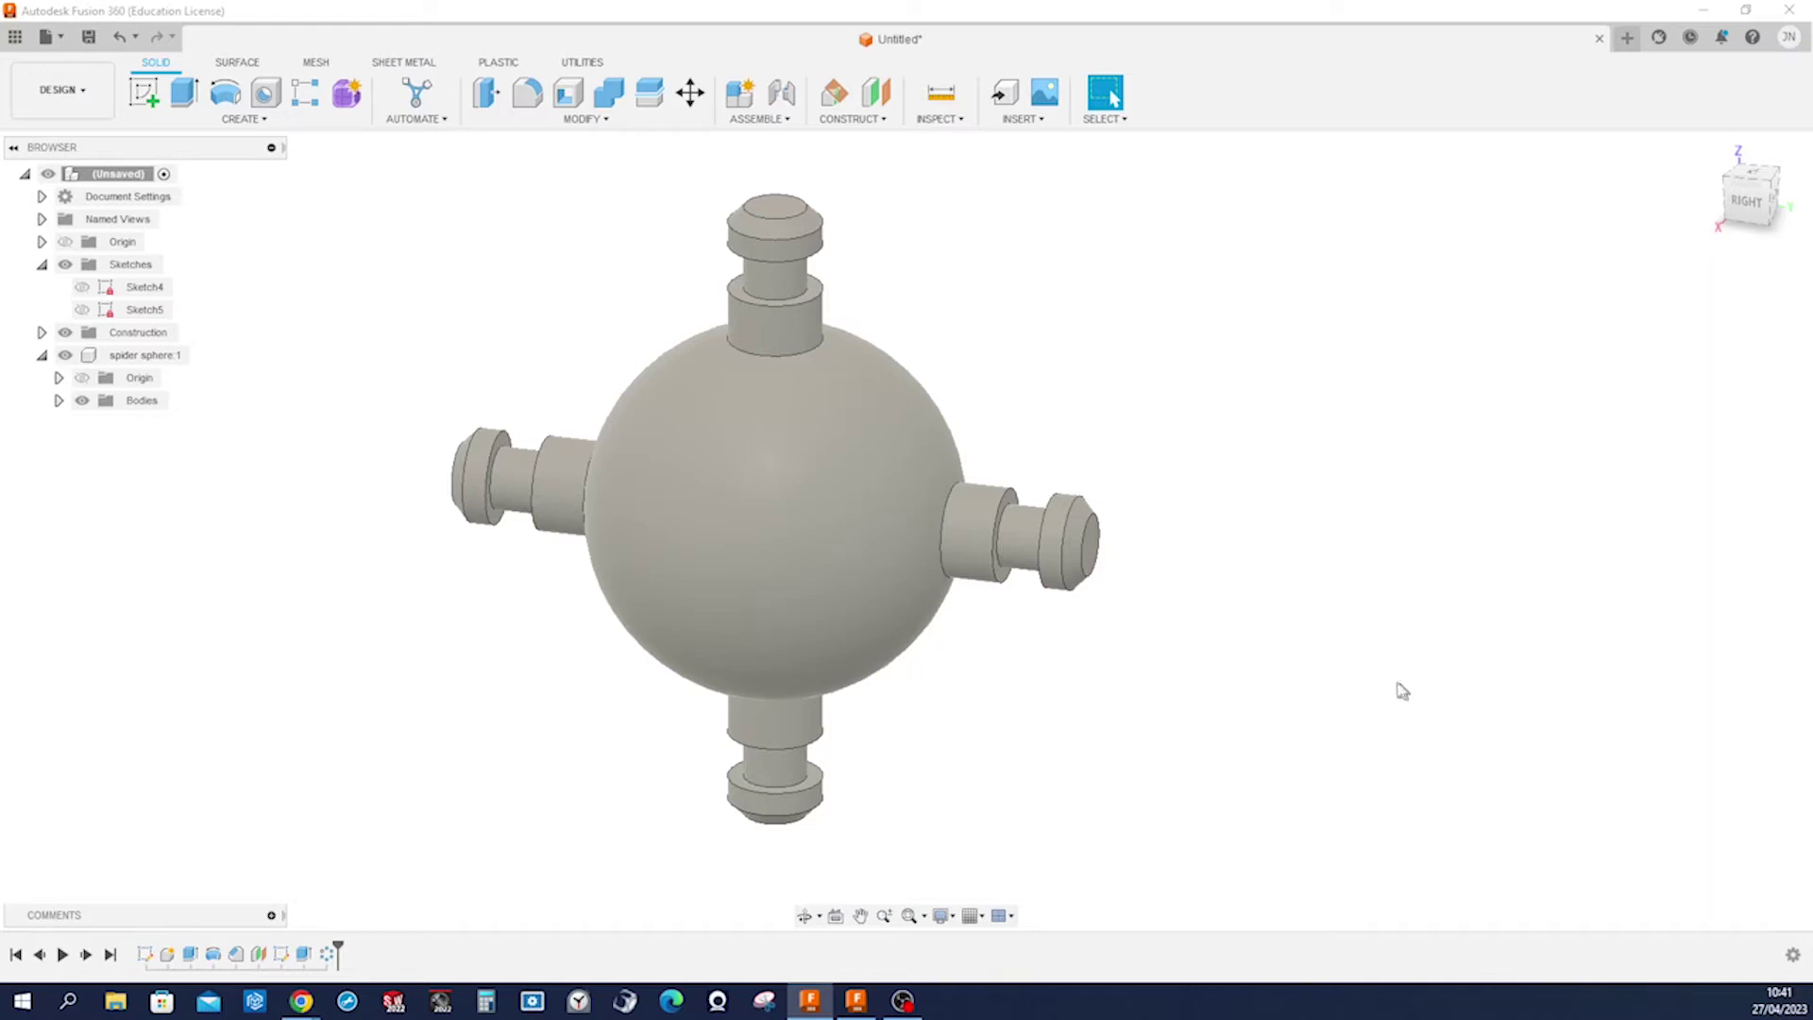
pyautogui.press('s')
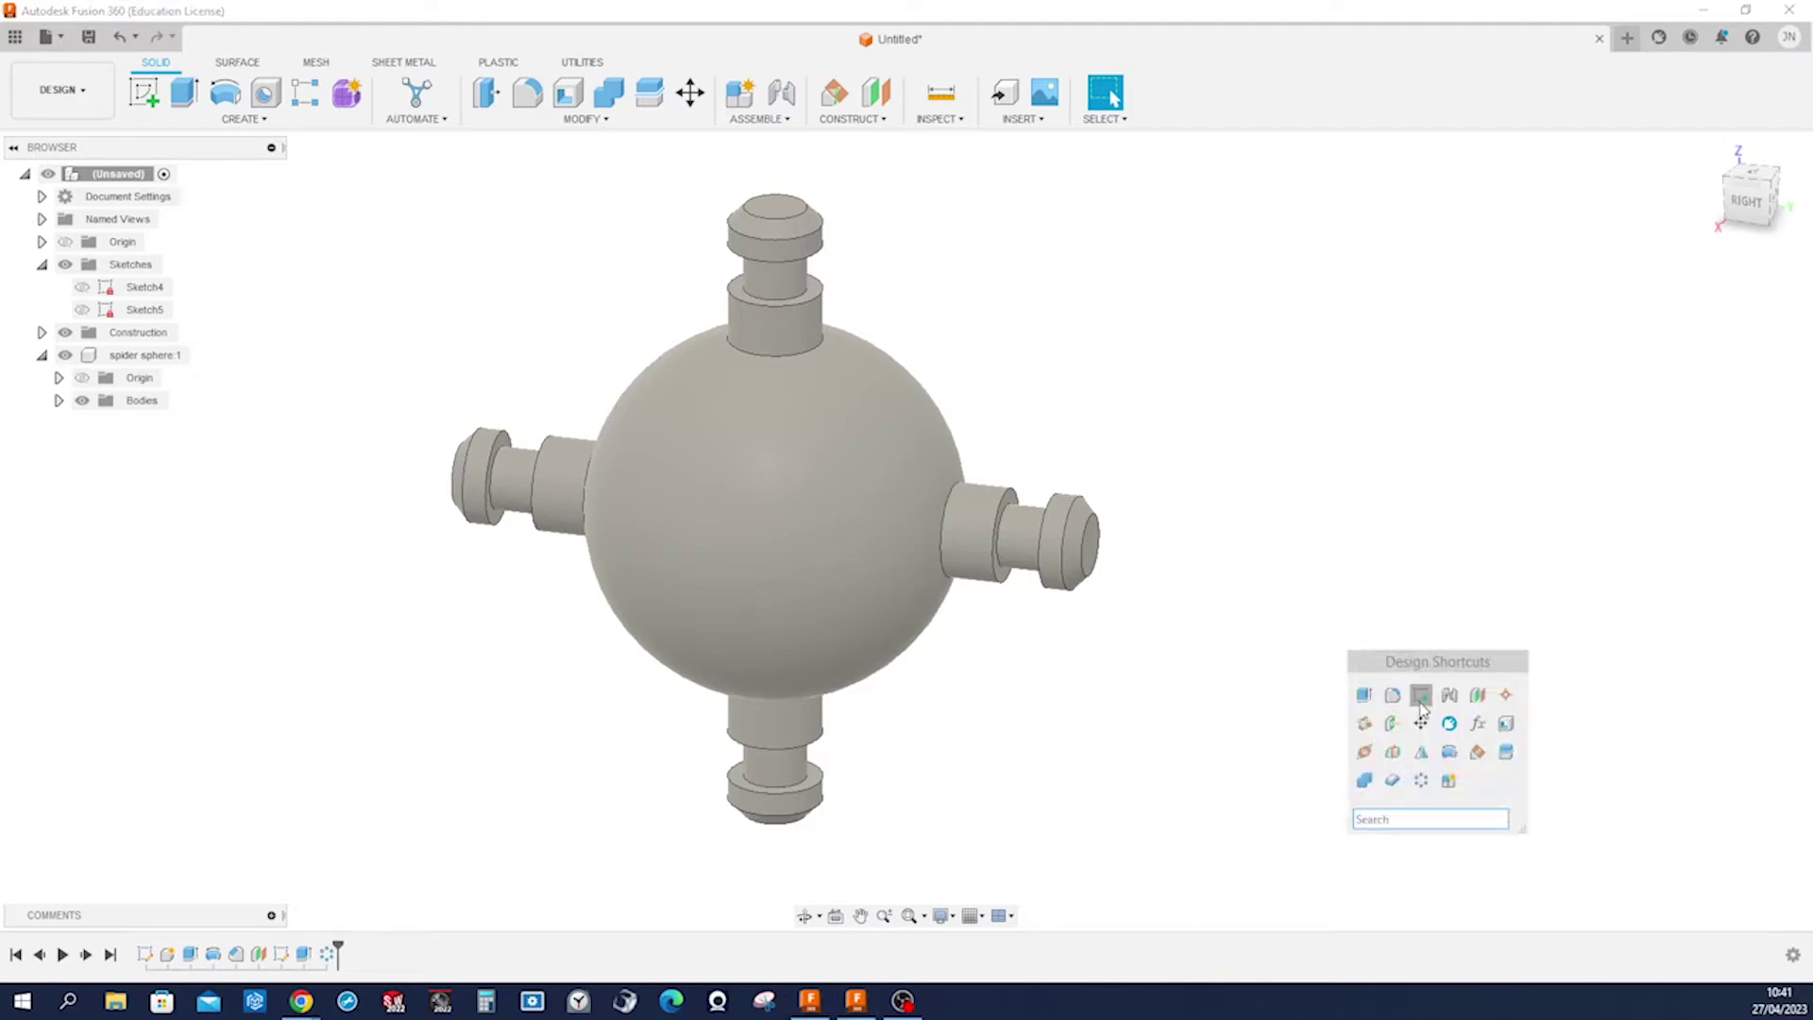
# Start a sketch on the right-view plane and project the top boss's neck face and cap edge.
pyautogui.click(1421, 703)
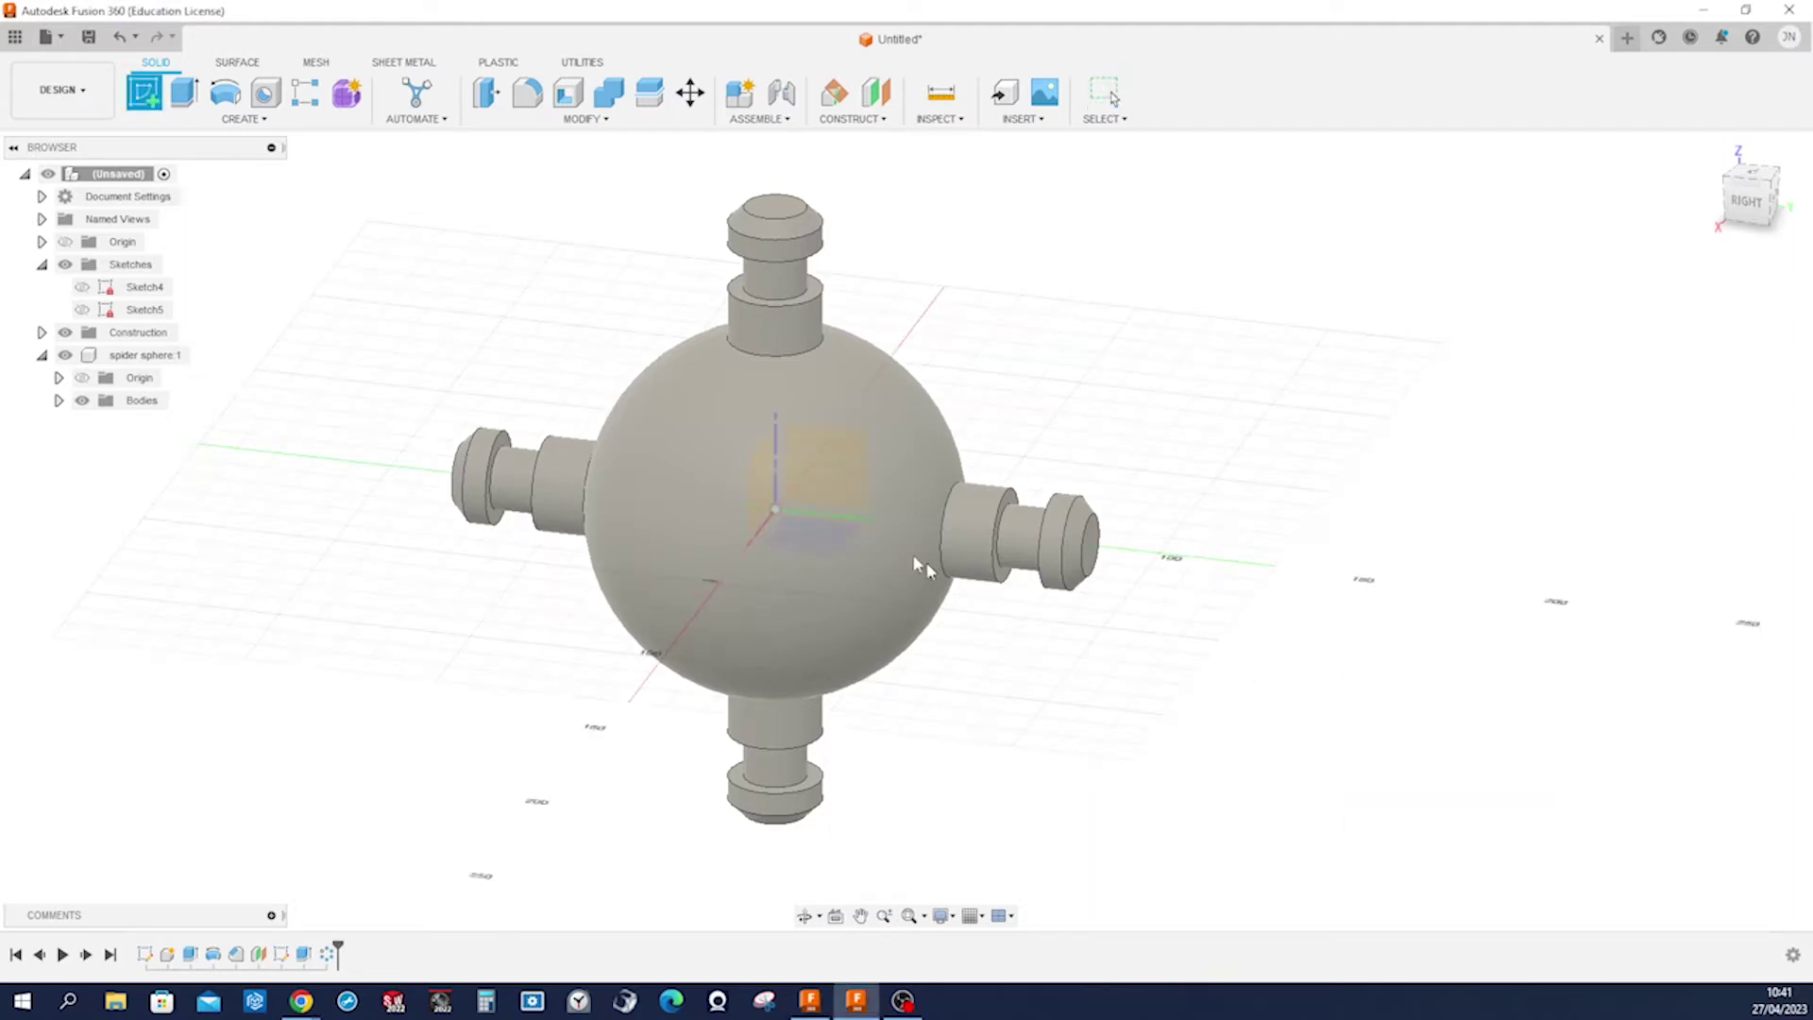
pyautogui.click(844, 488)
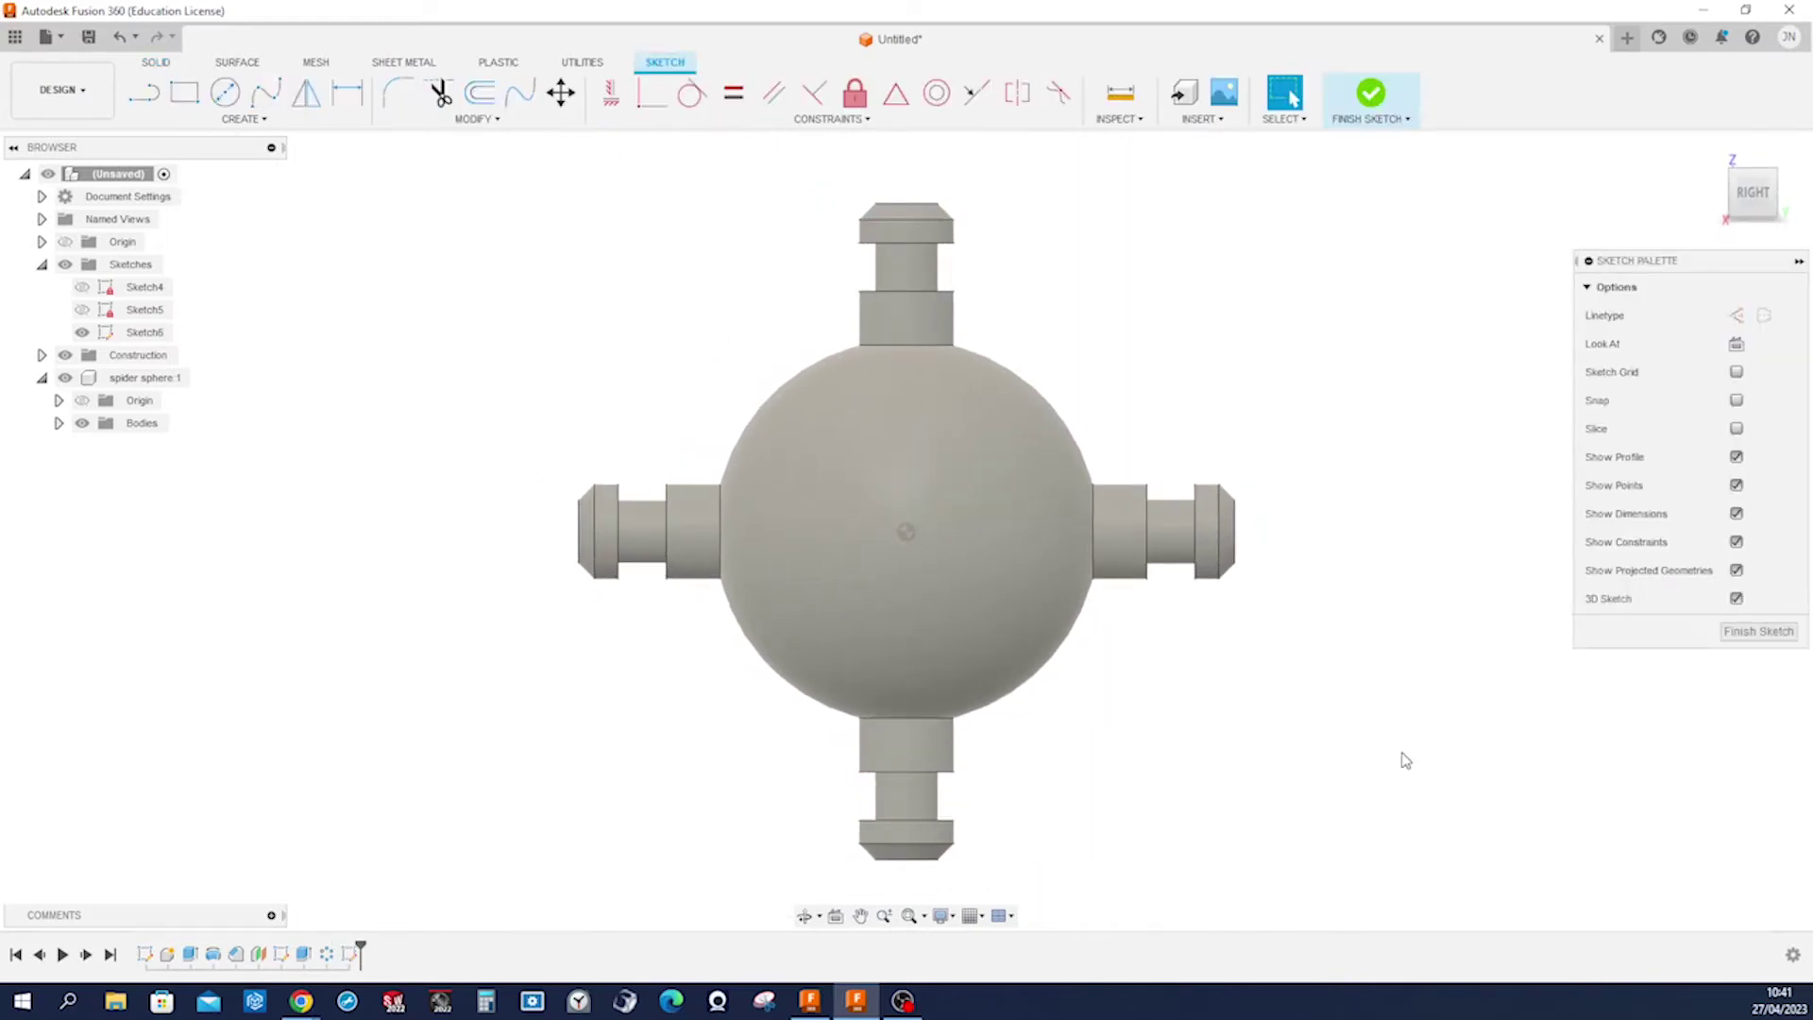
pyautogui.press('p')
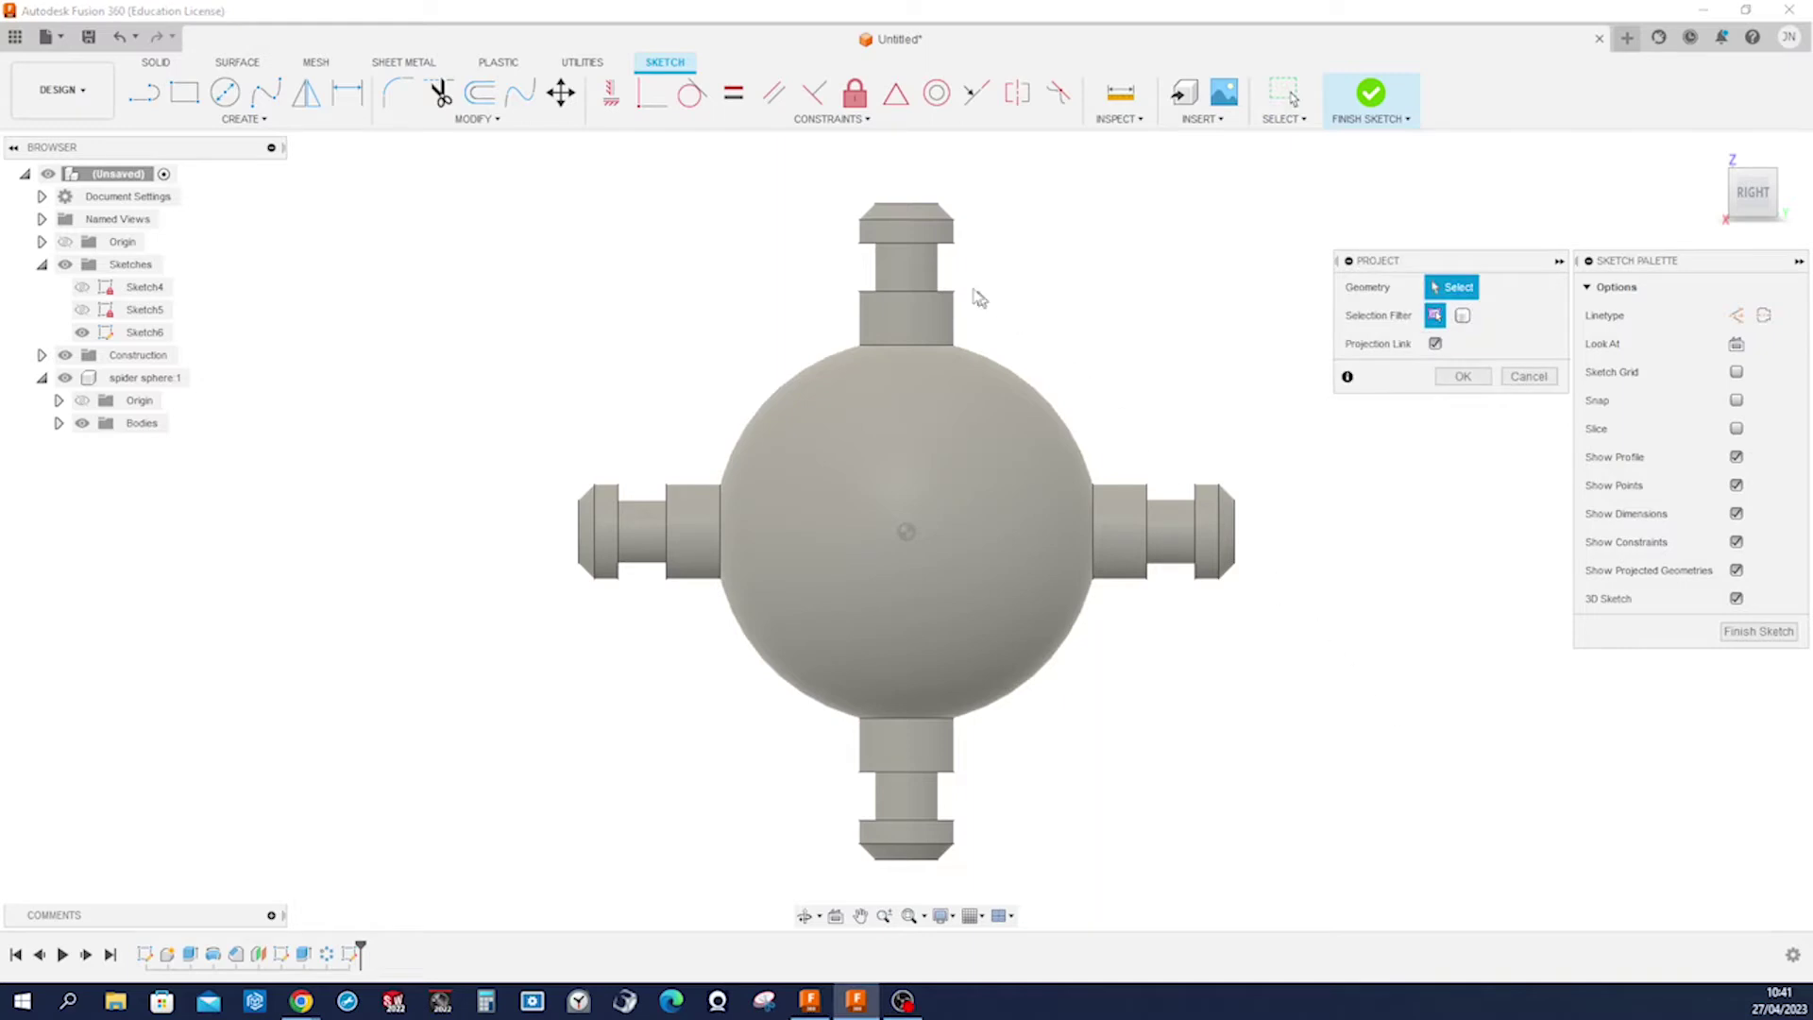
pyautogui.click(920, 269)
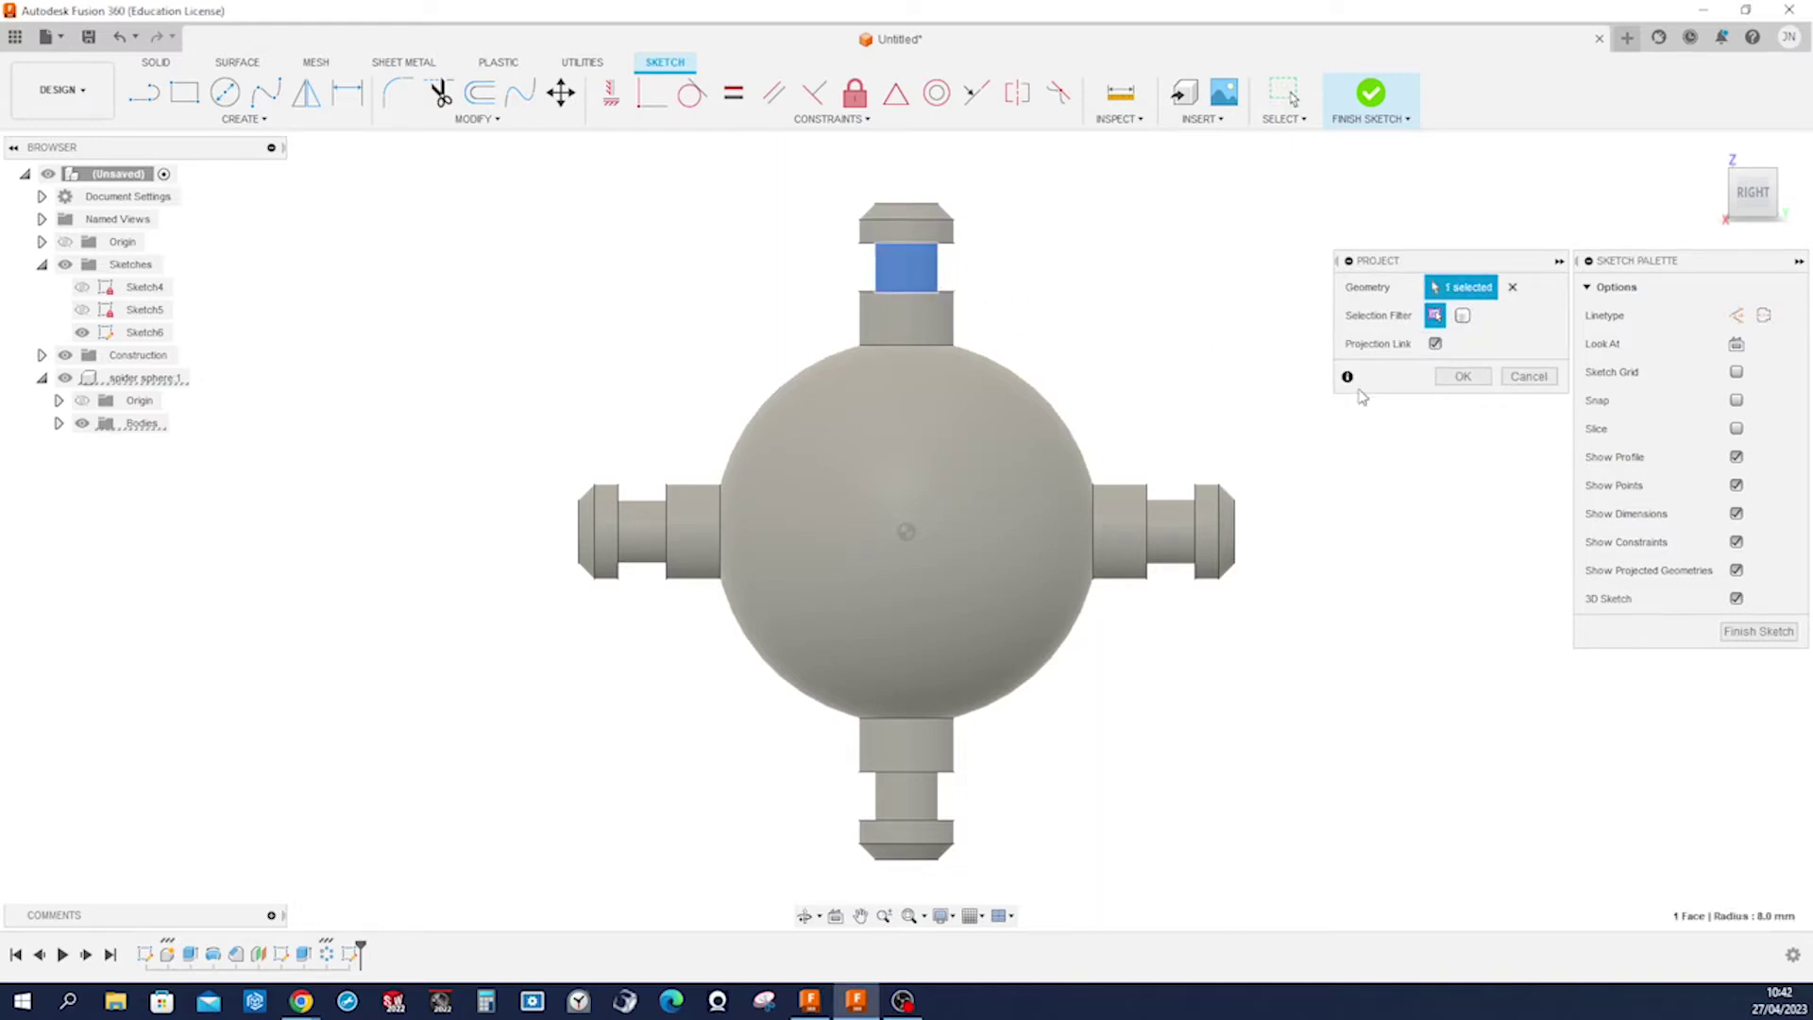
pyautogui.click(927, 208)
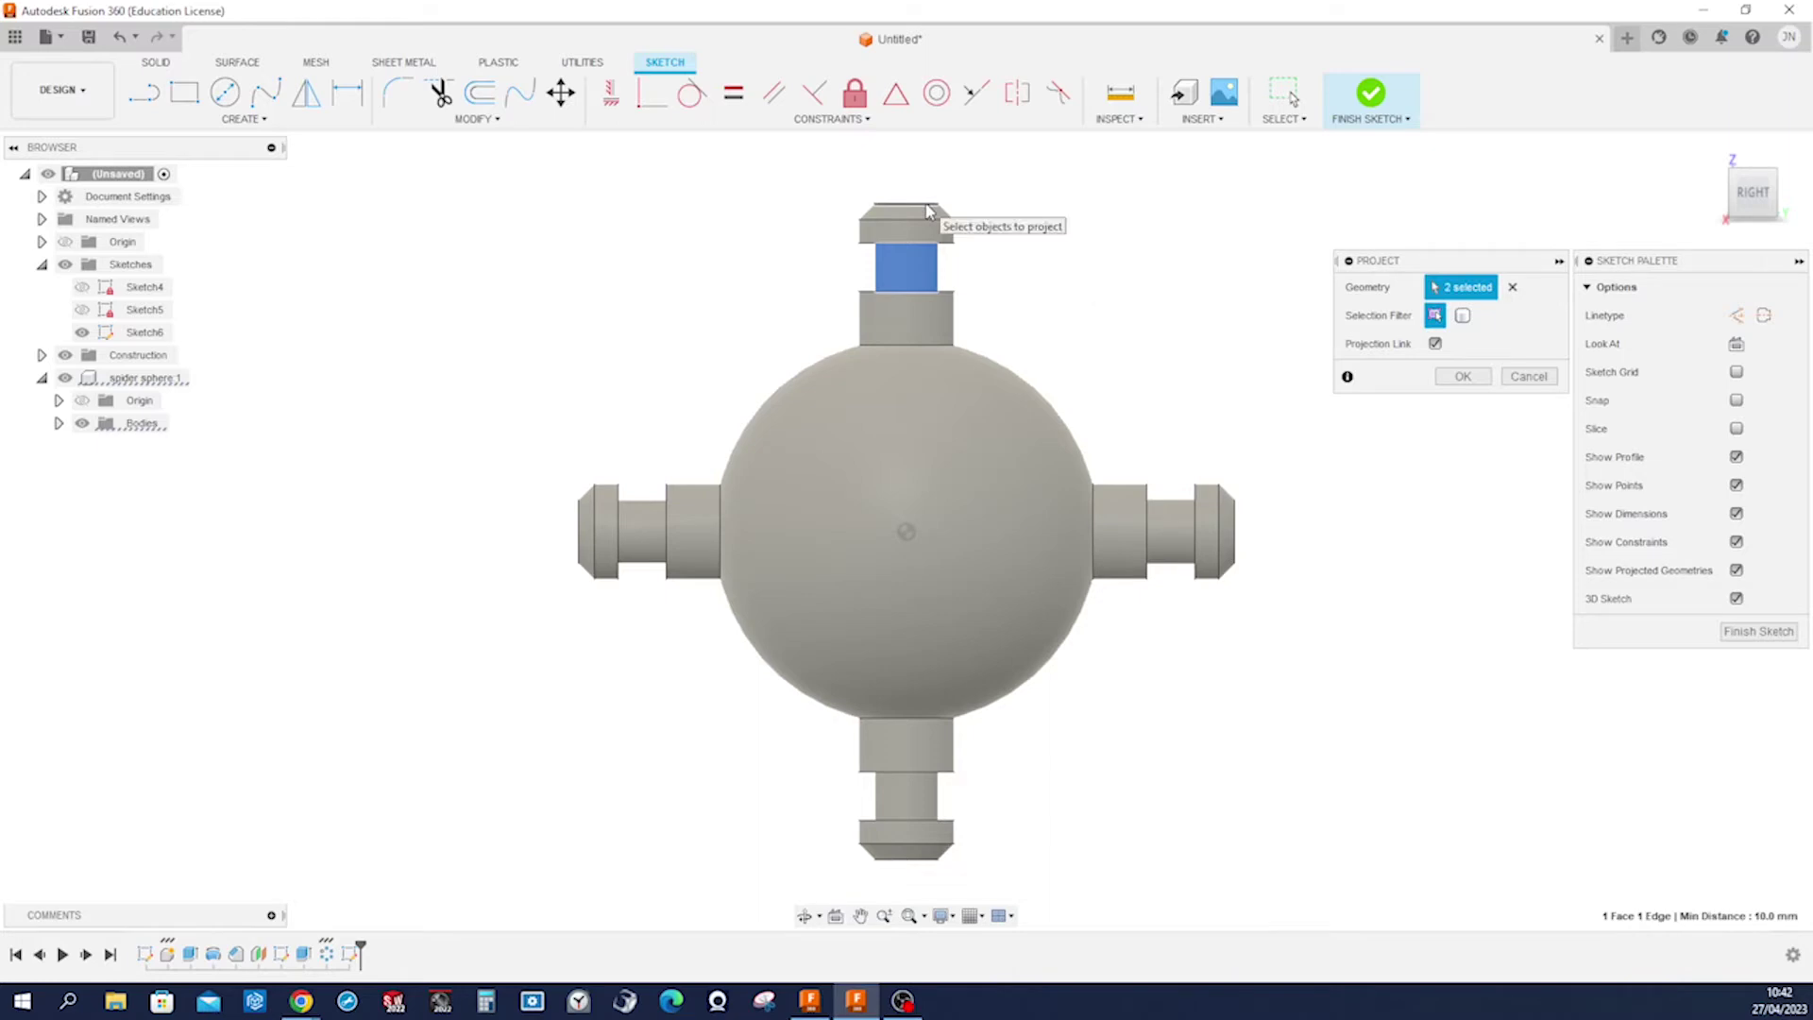
pyautogui.click(1447, 378)
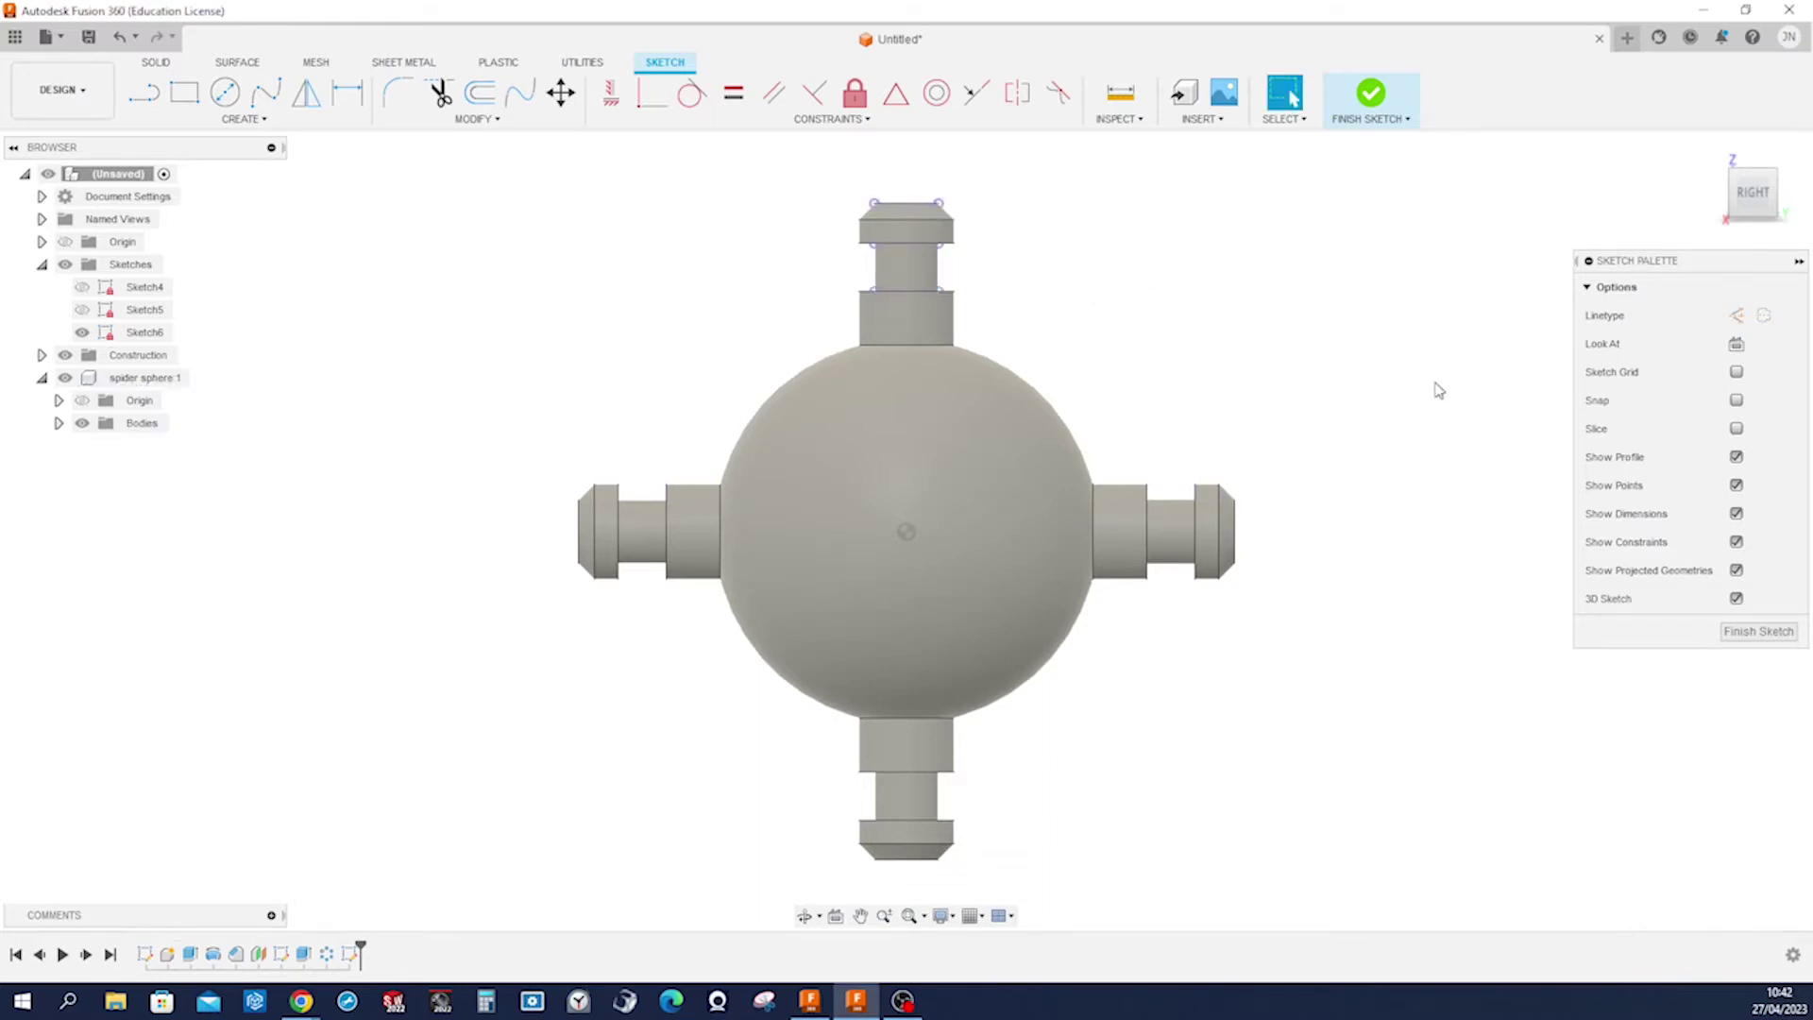
# Draw a centre rectangle across the top shaft.
pyautogui.press('s')
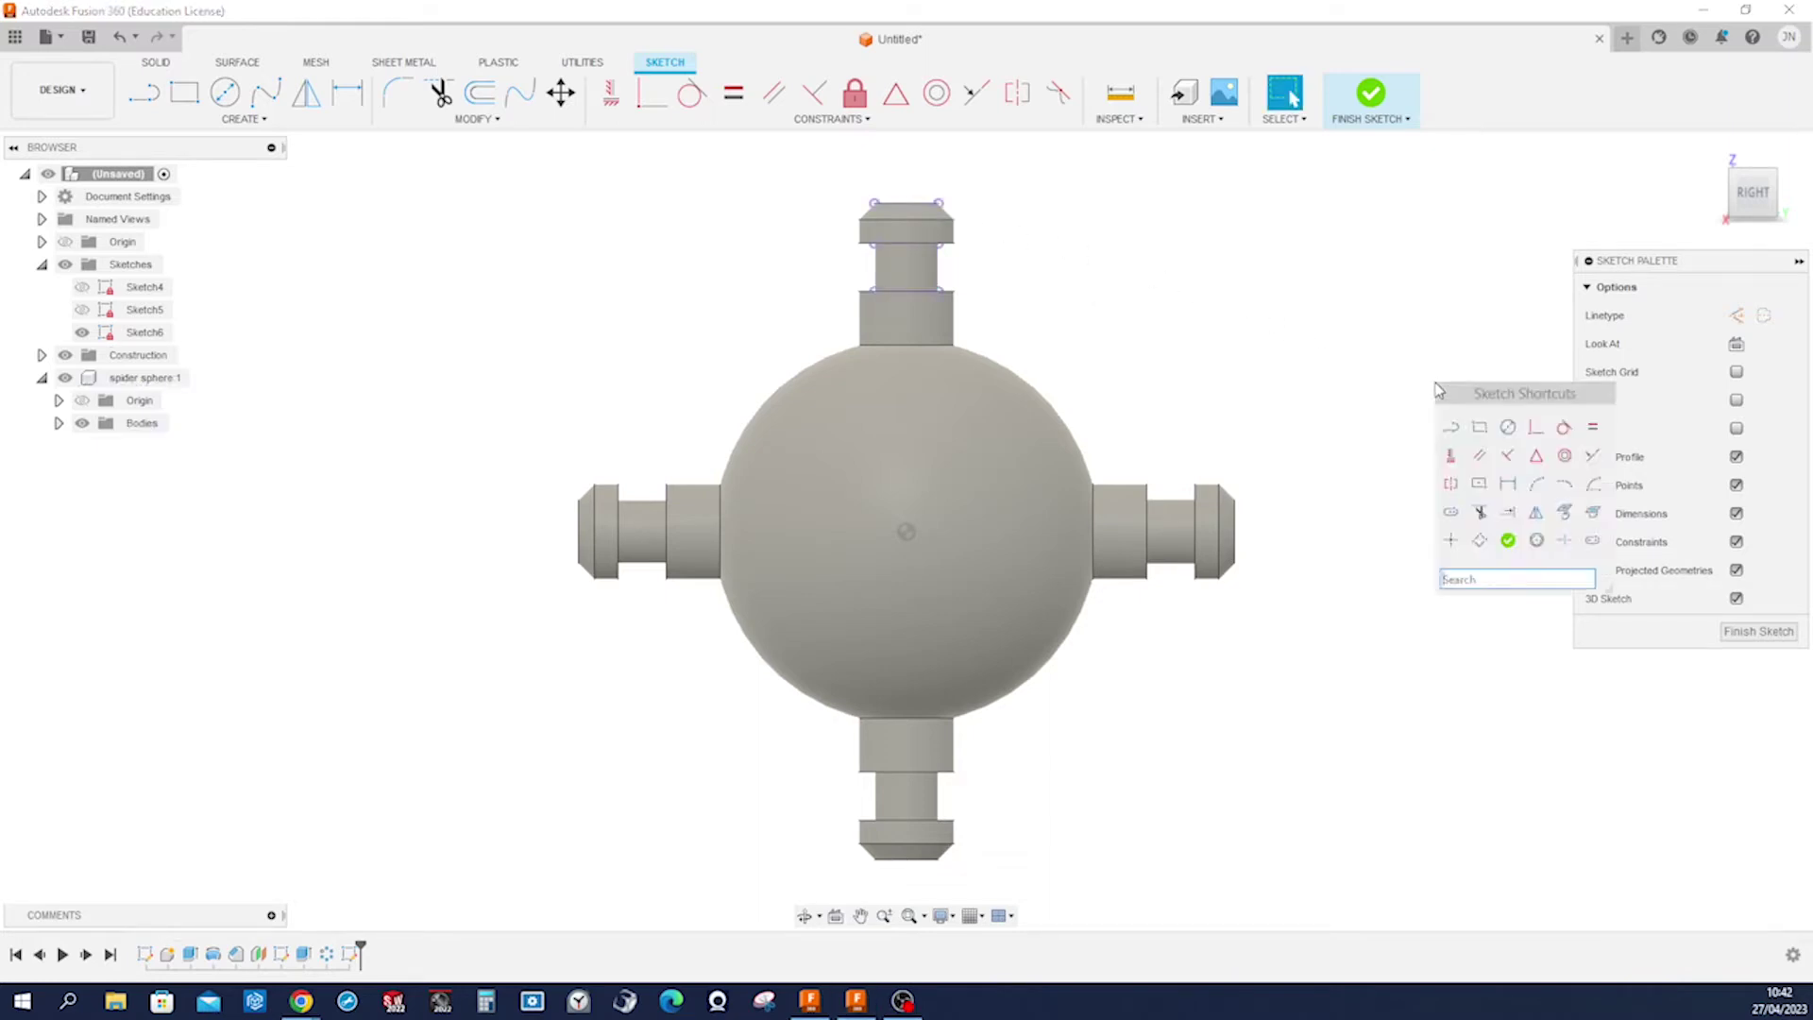
pyautogui.click(1479, 484)
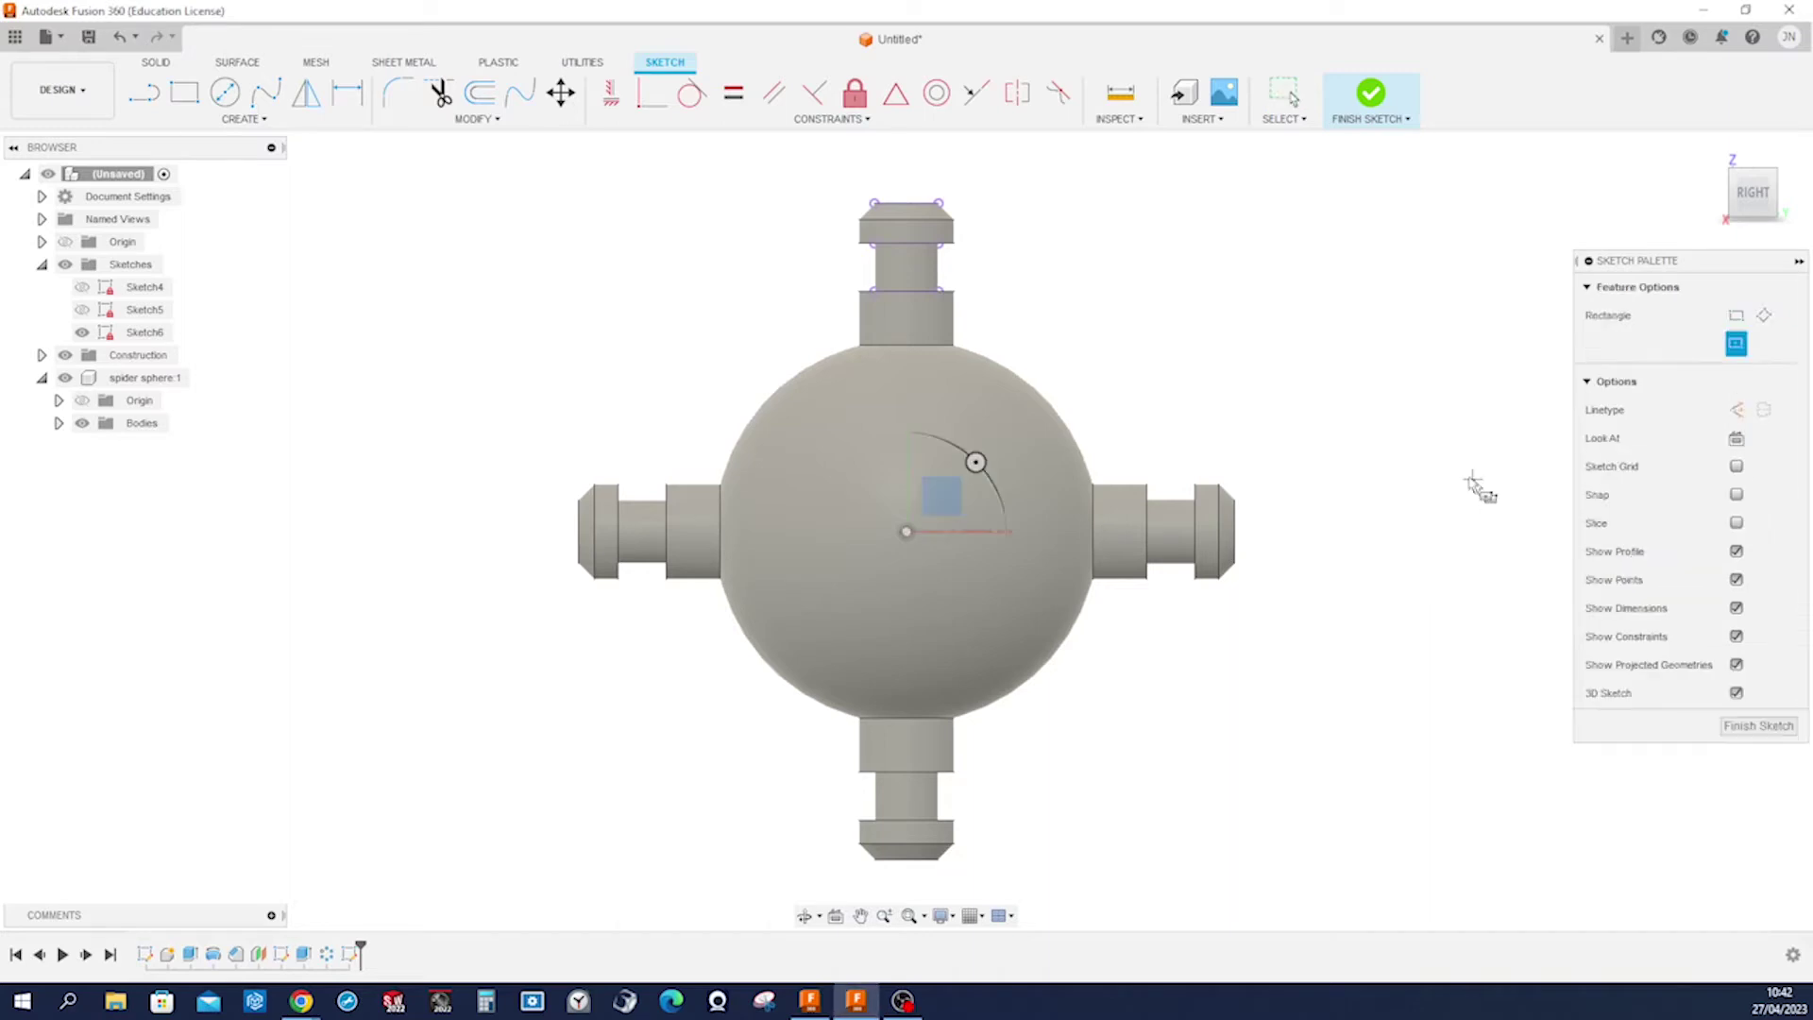
pyautogui.click(906, 266)
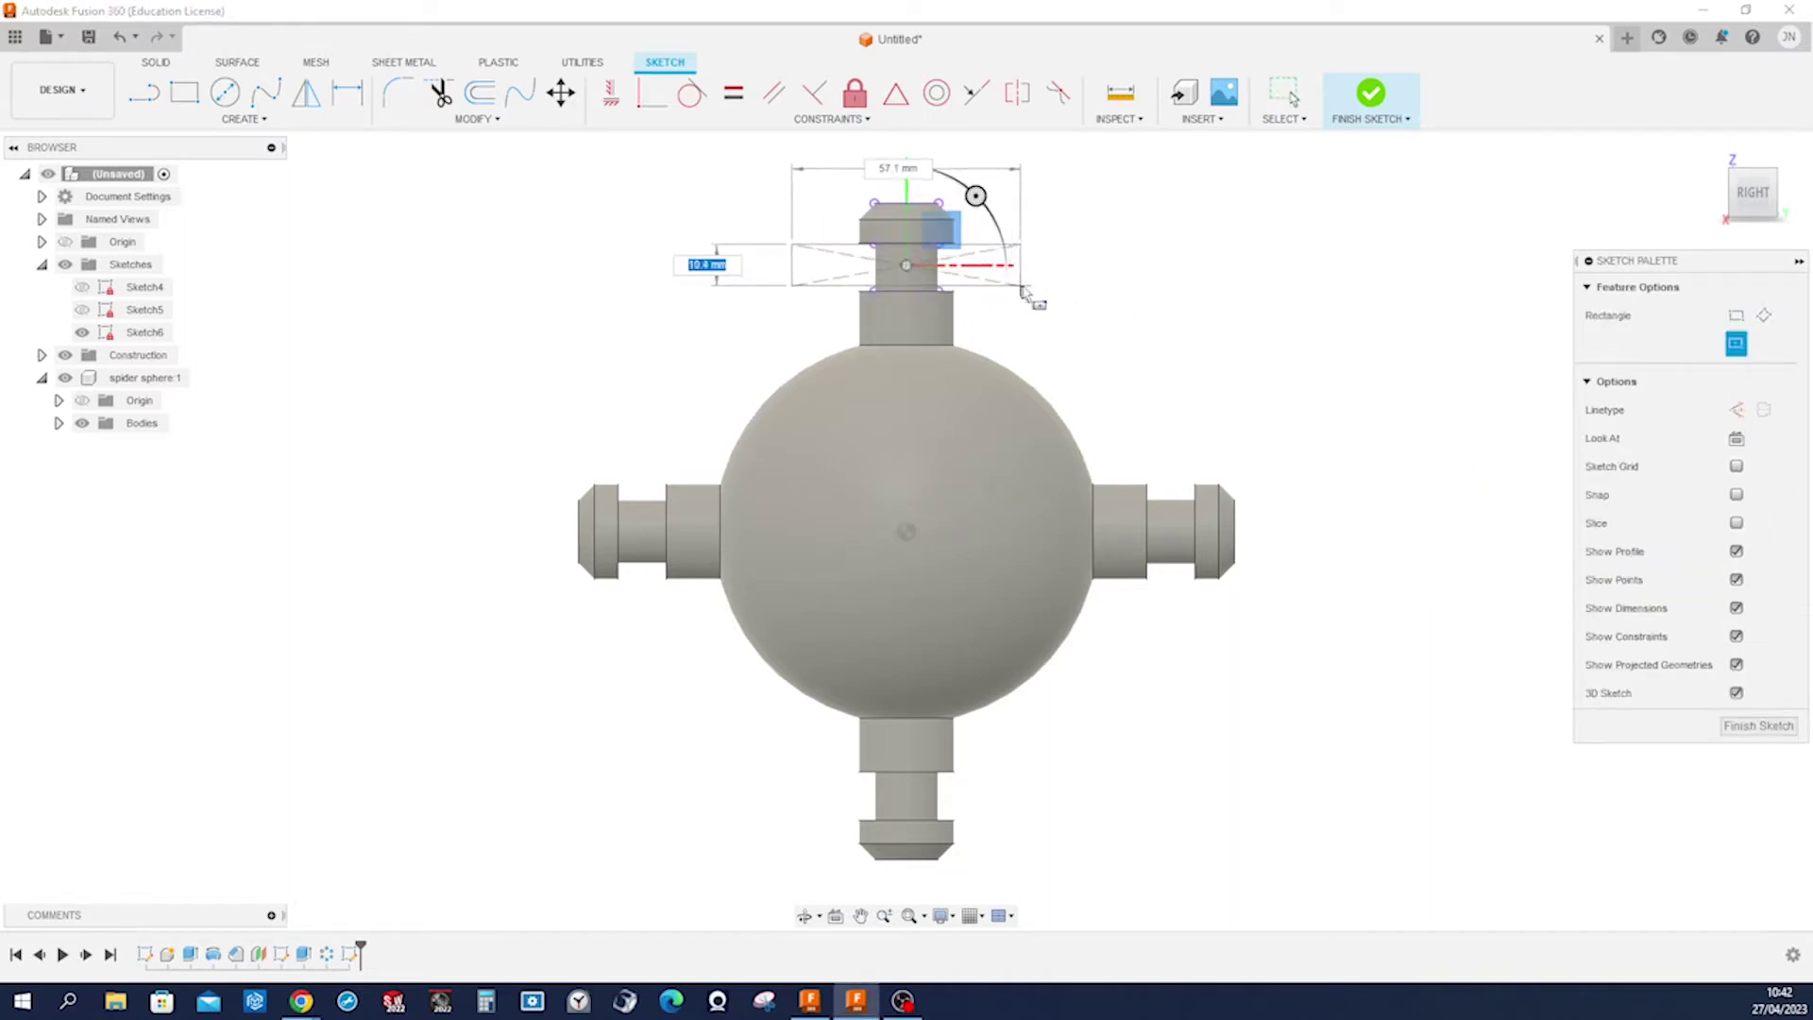
pyautogui.click(1061, 283)
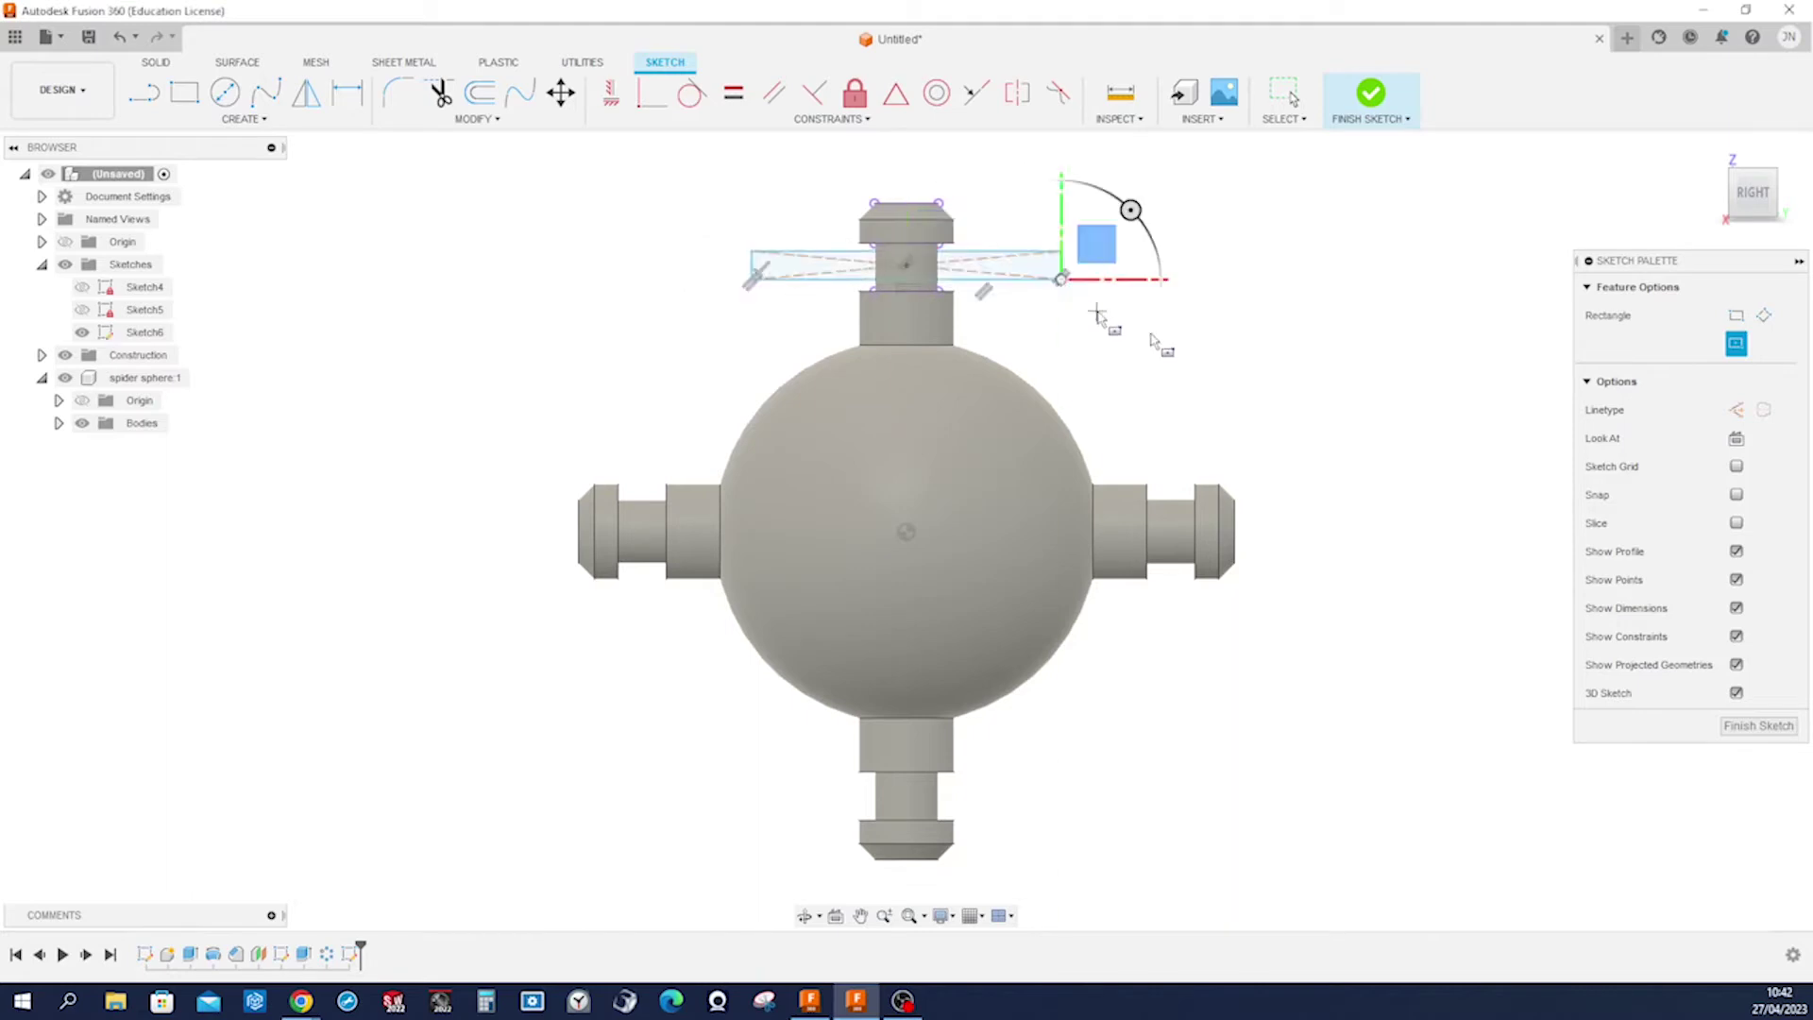
pyautogui.press('Escape')
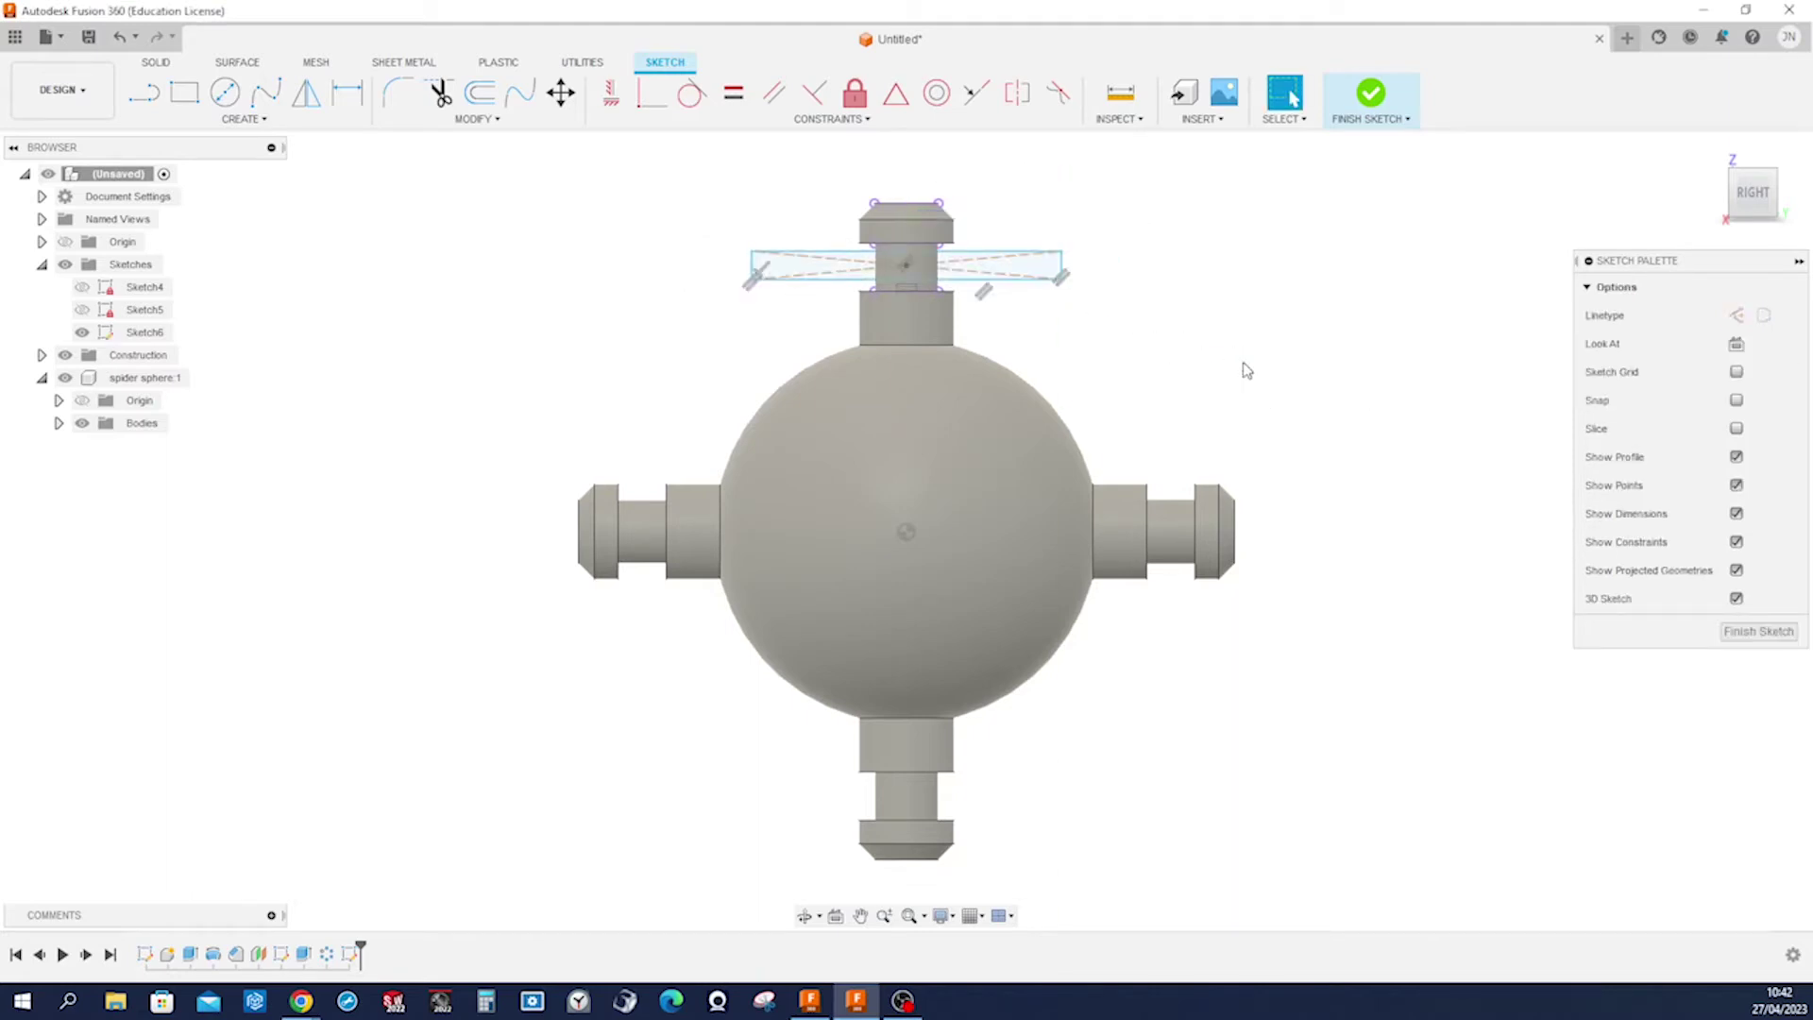
pyautogui.scroll(5, 1243, 370)
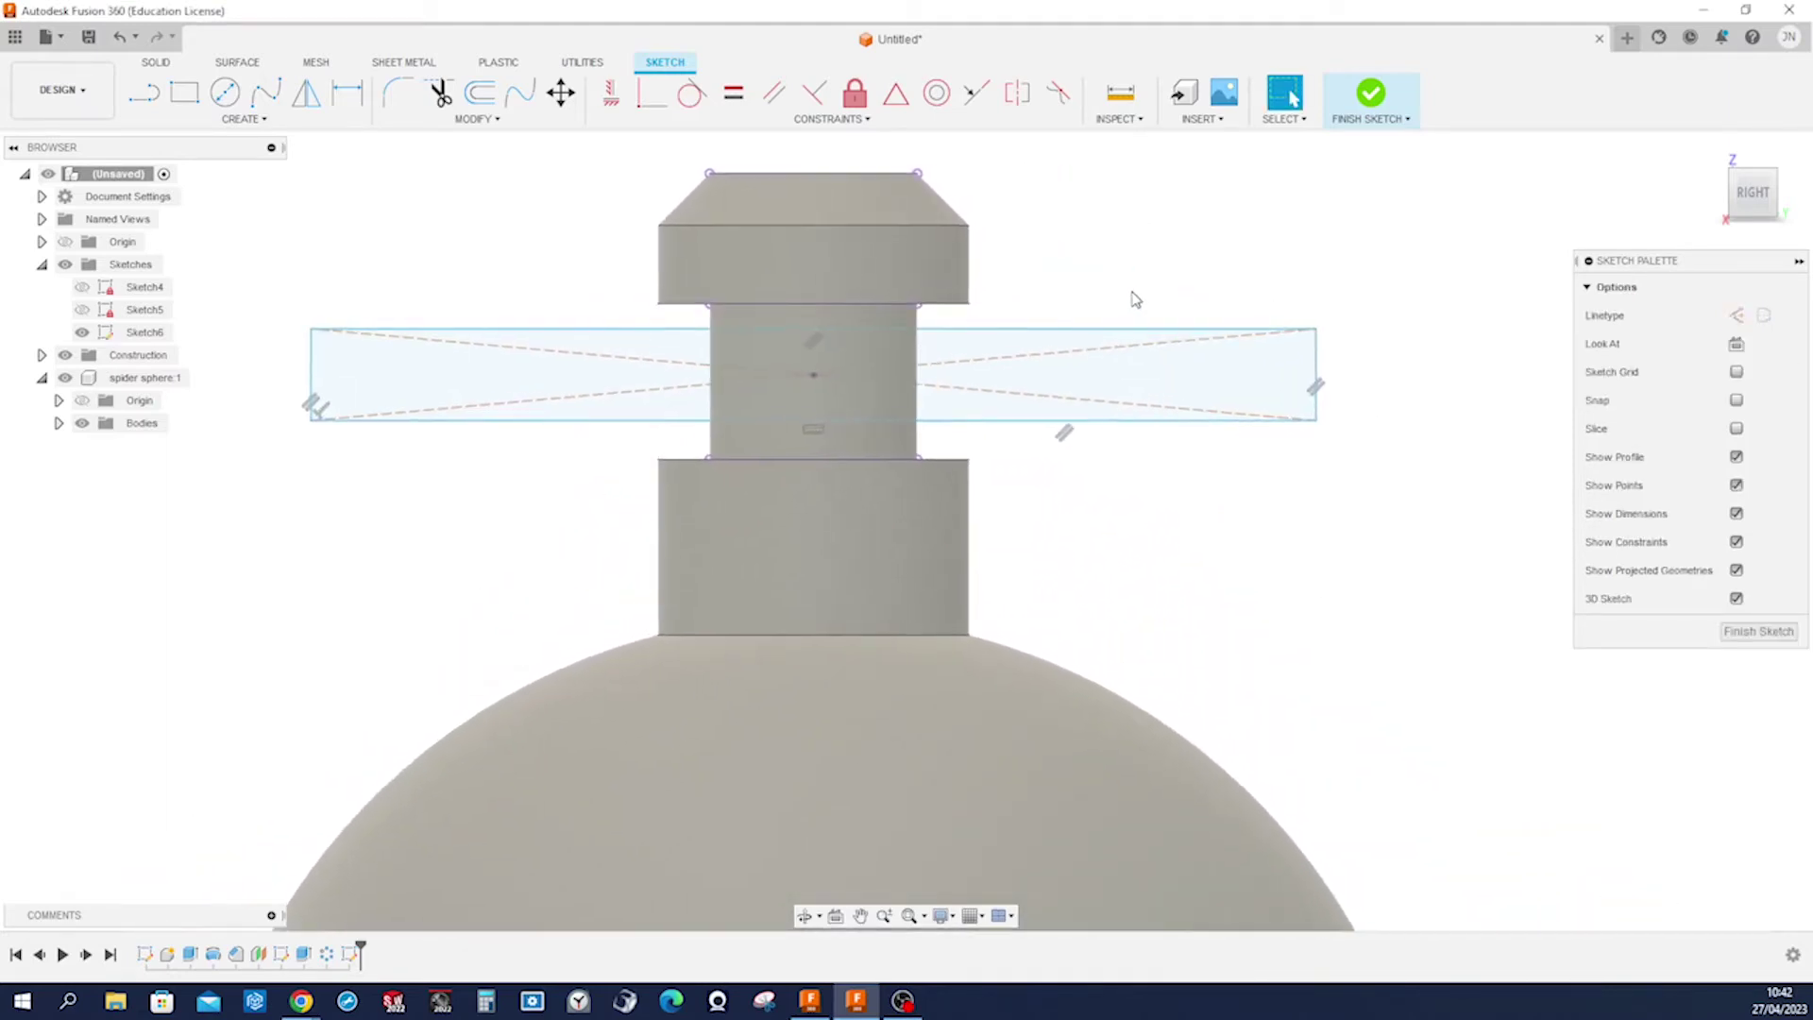
# Constrain the rectangle's top and bottom edges to the shaft's neck corners.
pyautogui.press('s')
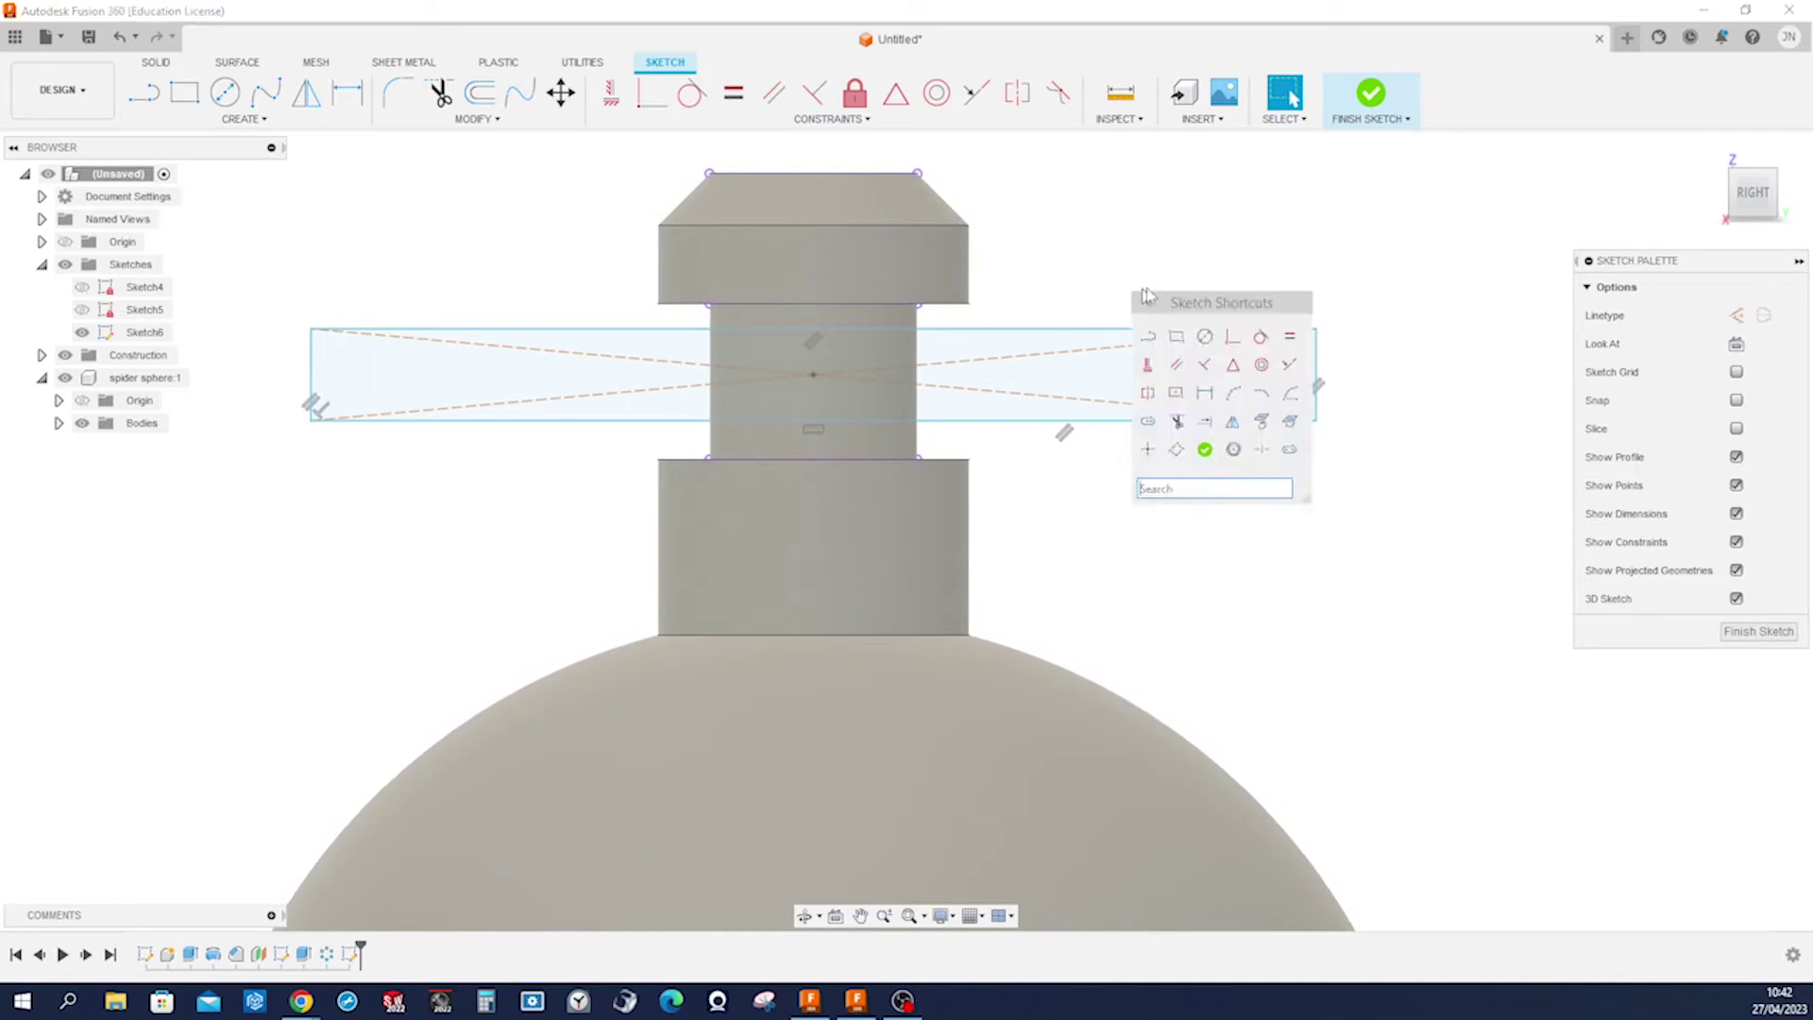
pyautogui.click(1227, 338)
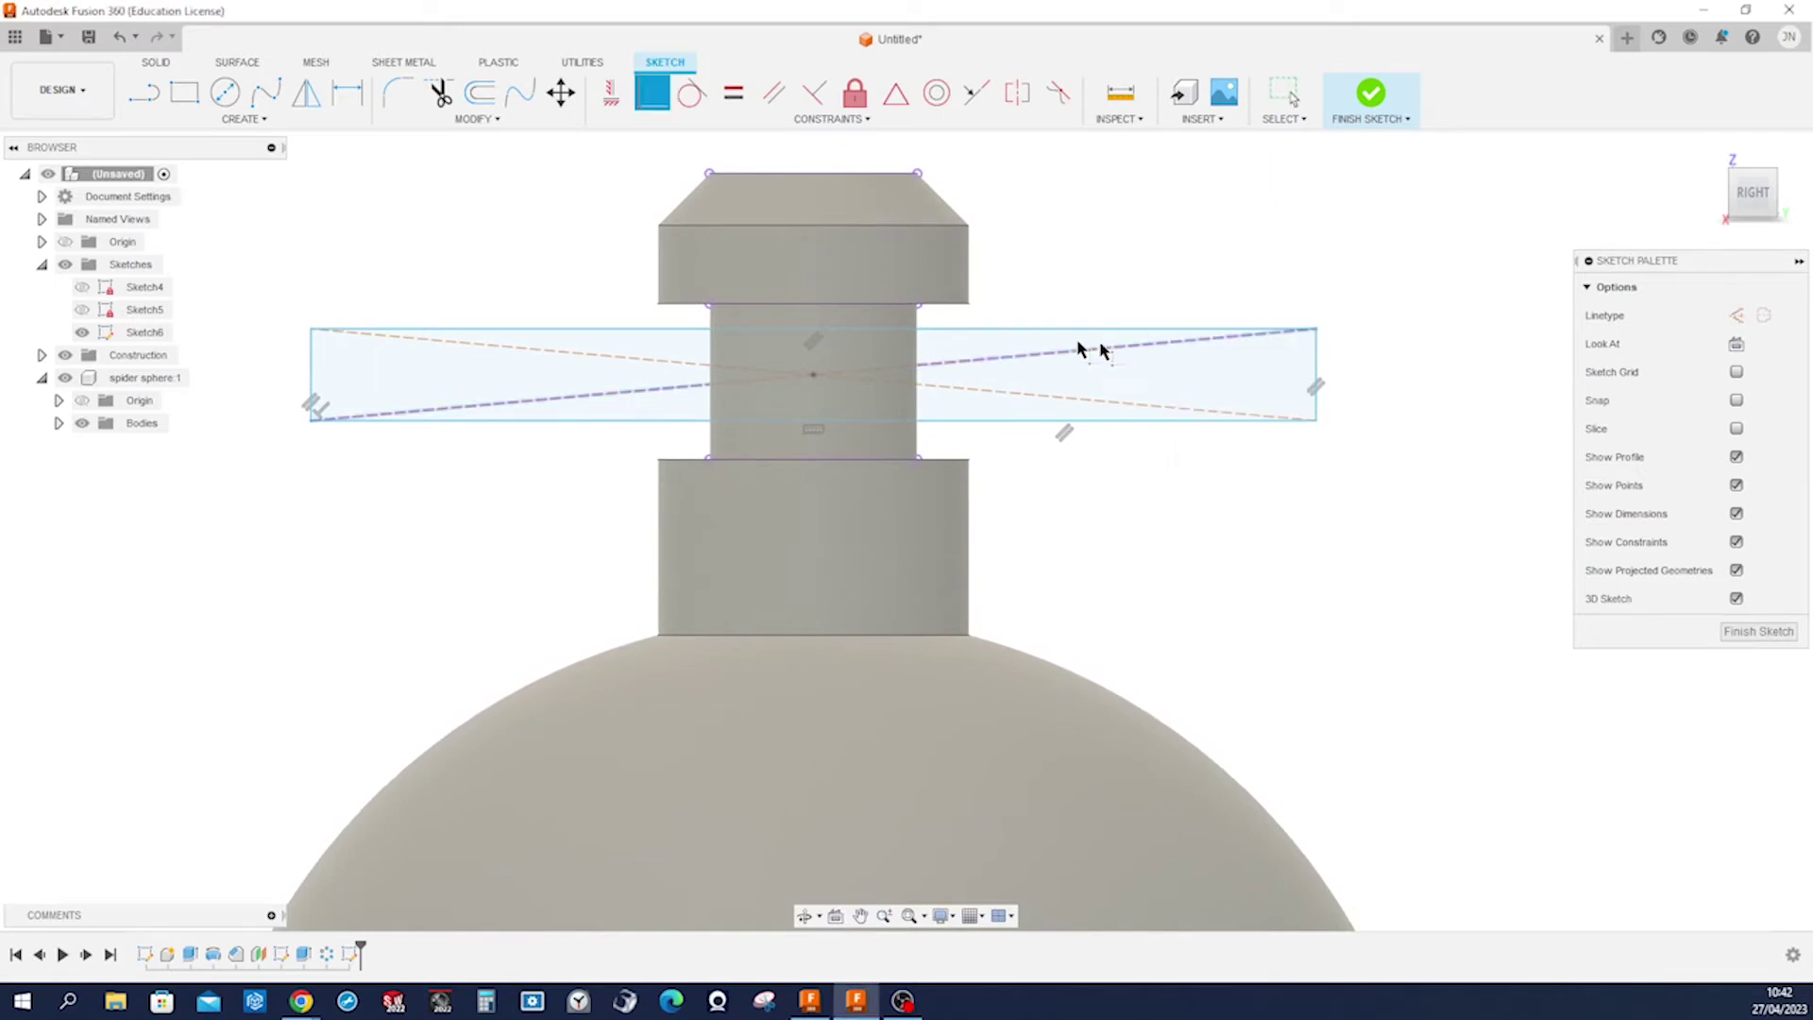
pyautogui.click(918, 305)
pyautogui.click(965, 394)
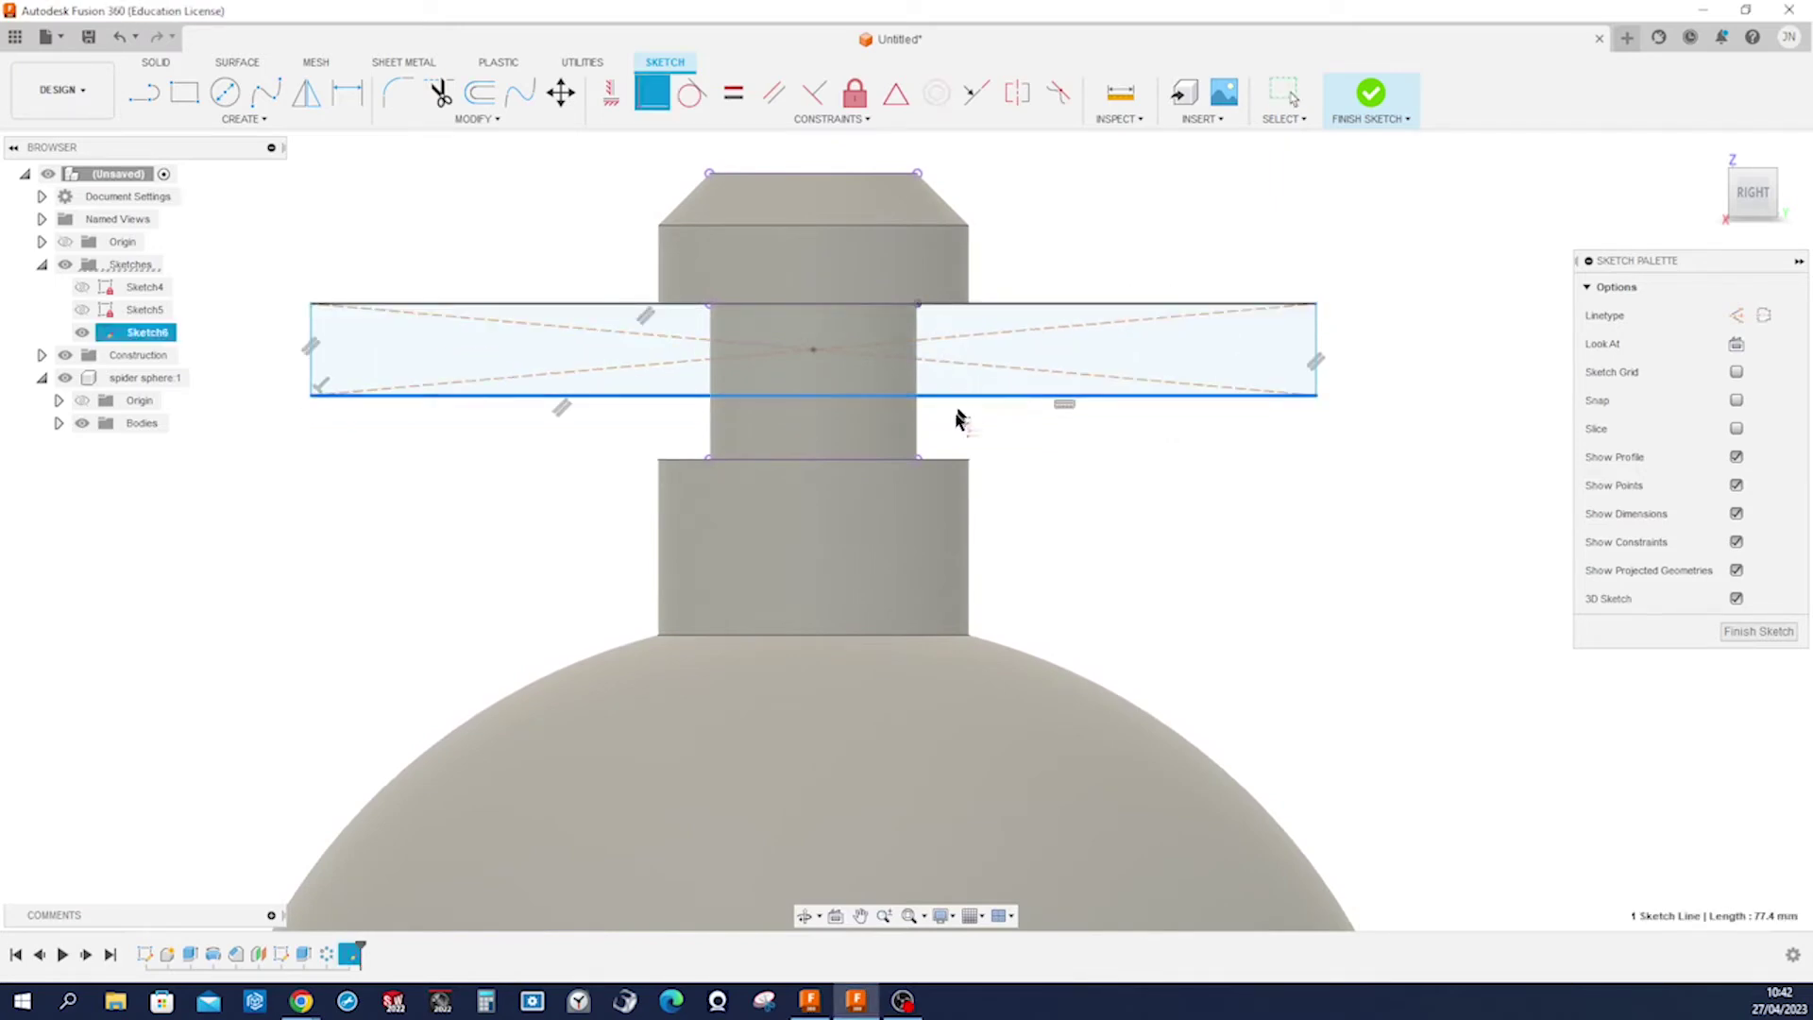
pyautogui.click(919, 461)
pyautogui.scroll(-2, 1176, 536)
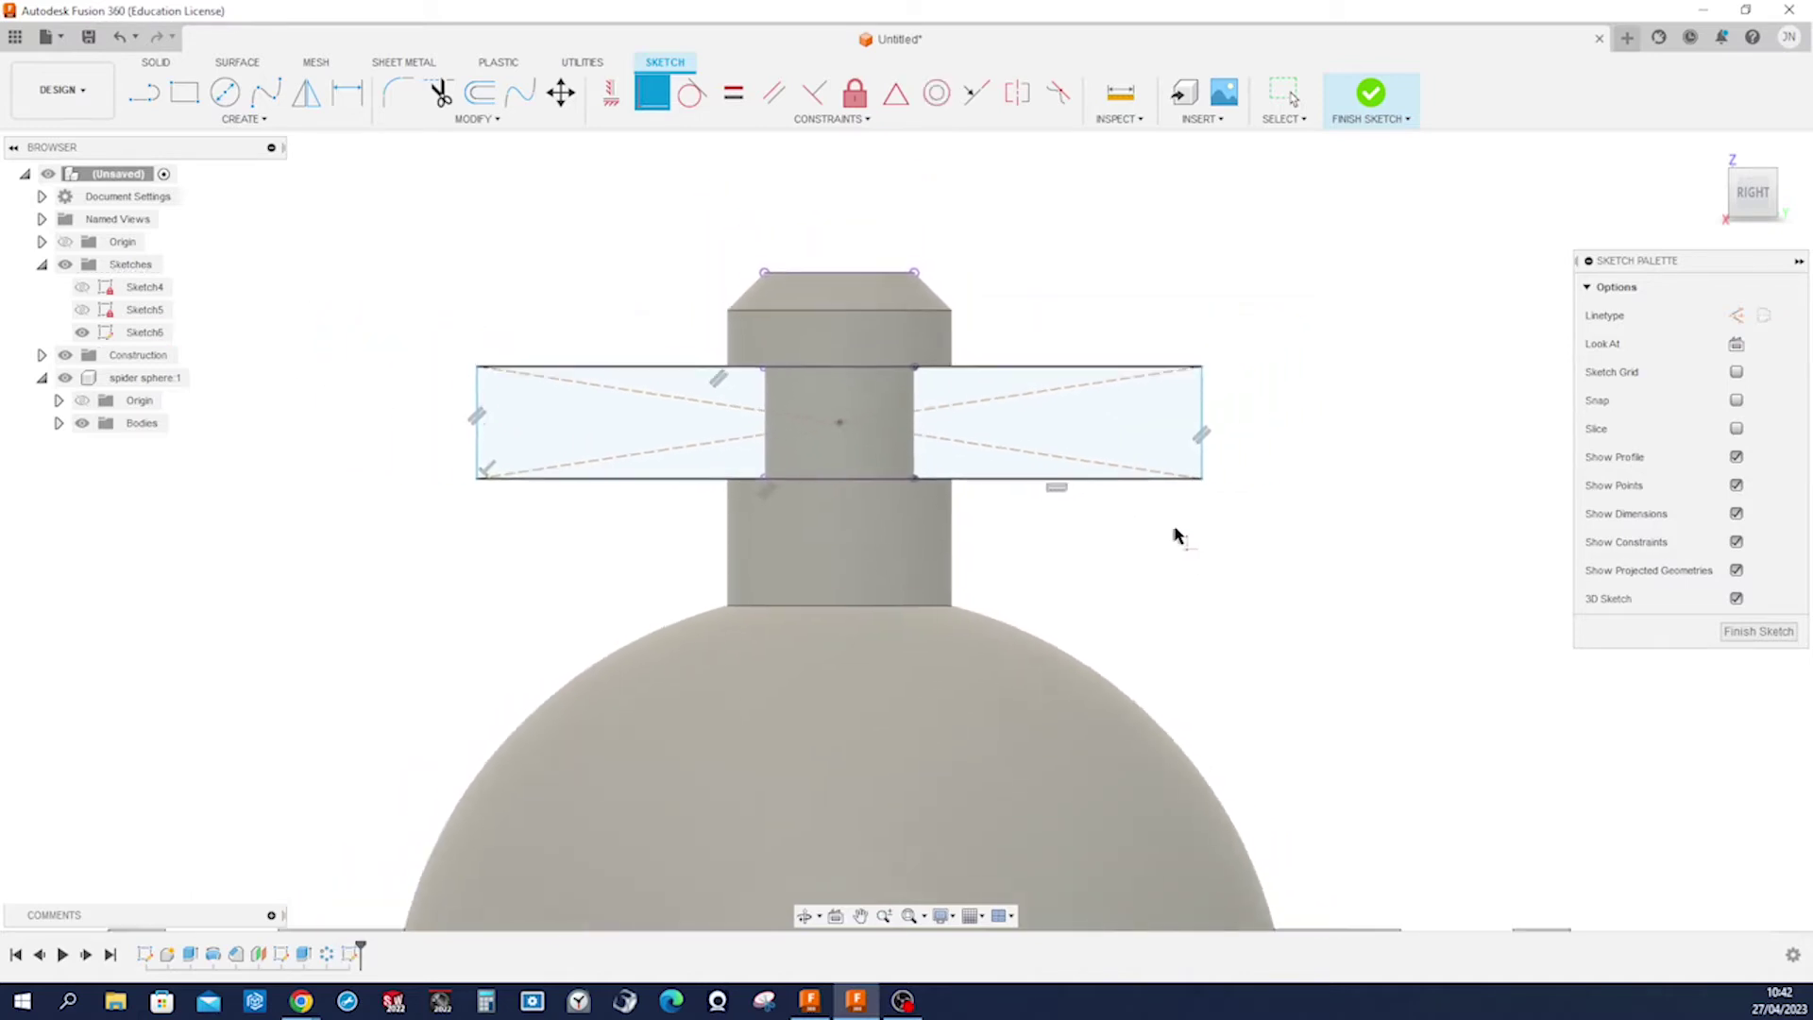
pyautogui.scroll(-3, 1180, 529)
# Align the rectangle's centre vertically with the sphere's centre.
pyautogui.press('s')
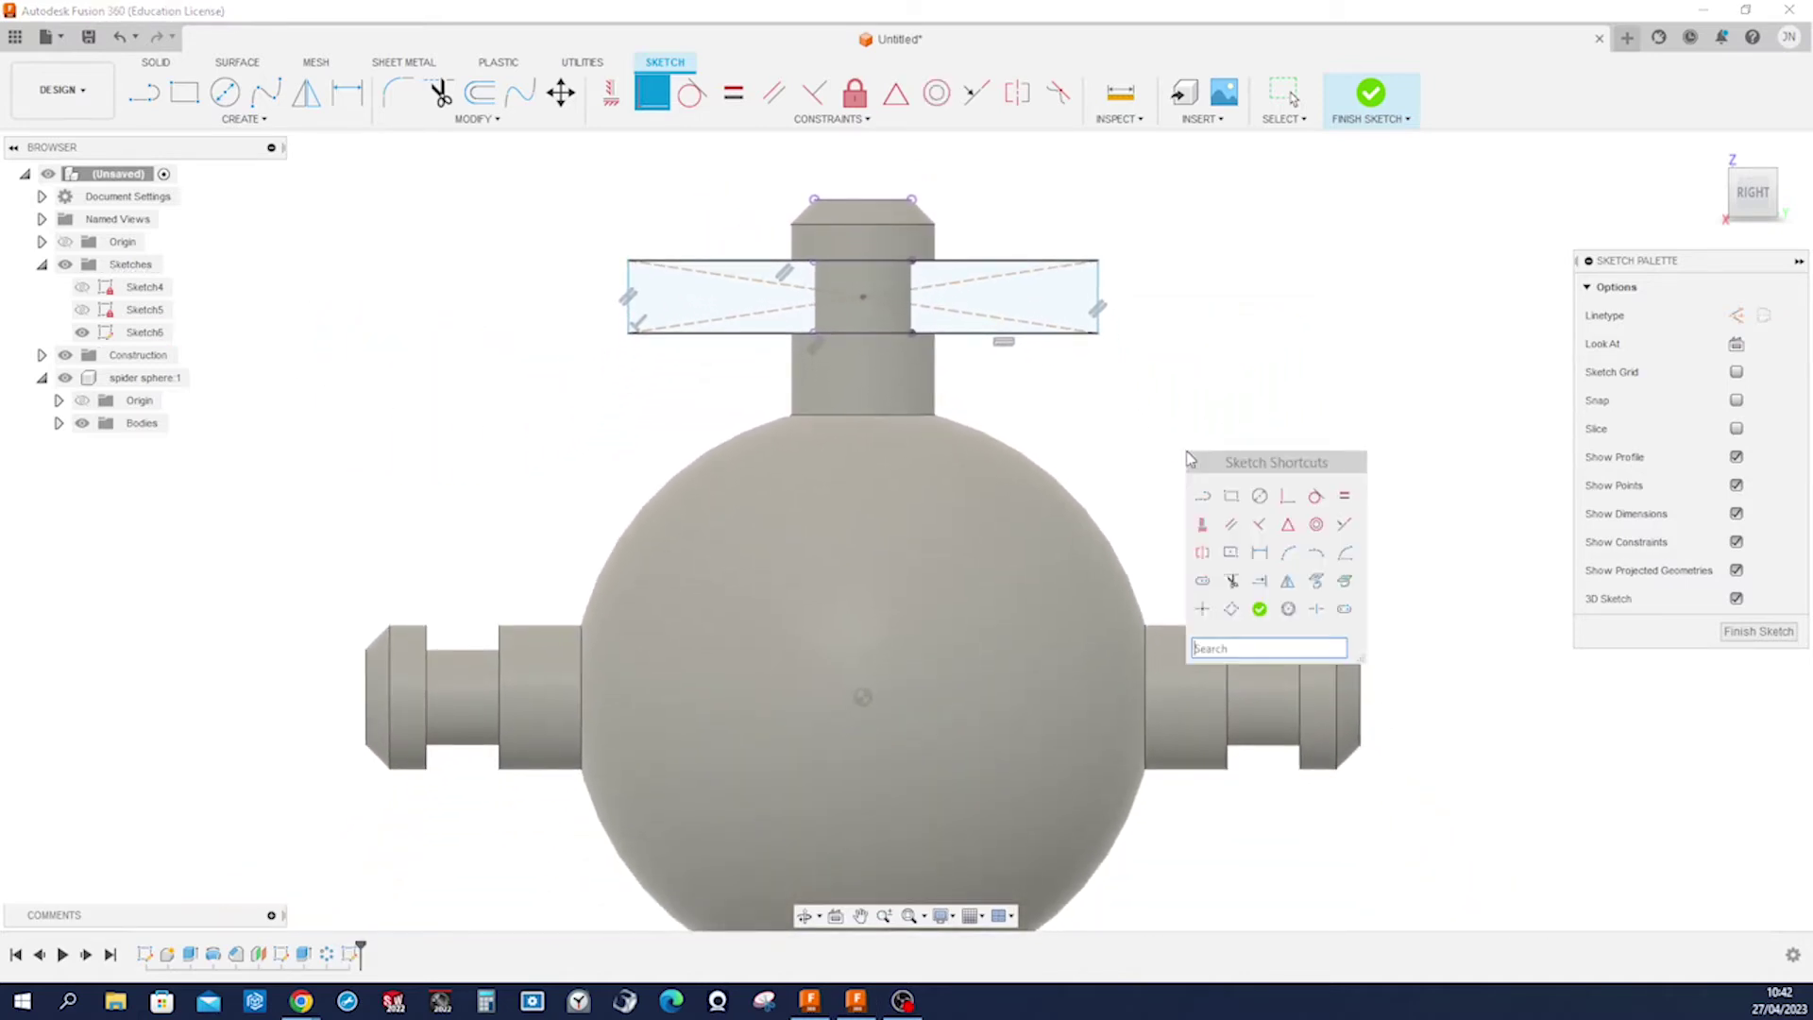
pyautogui.click(1202, 524)
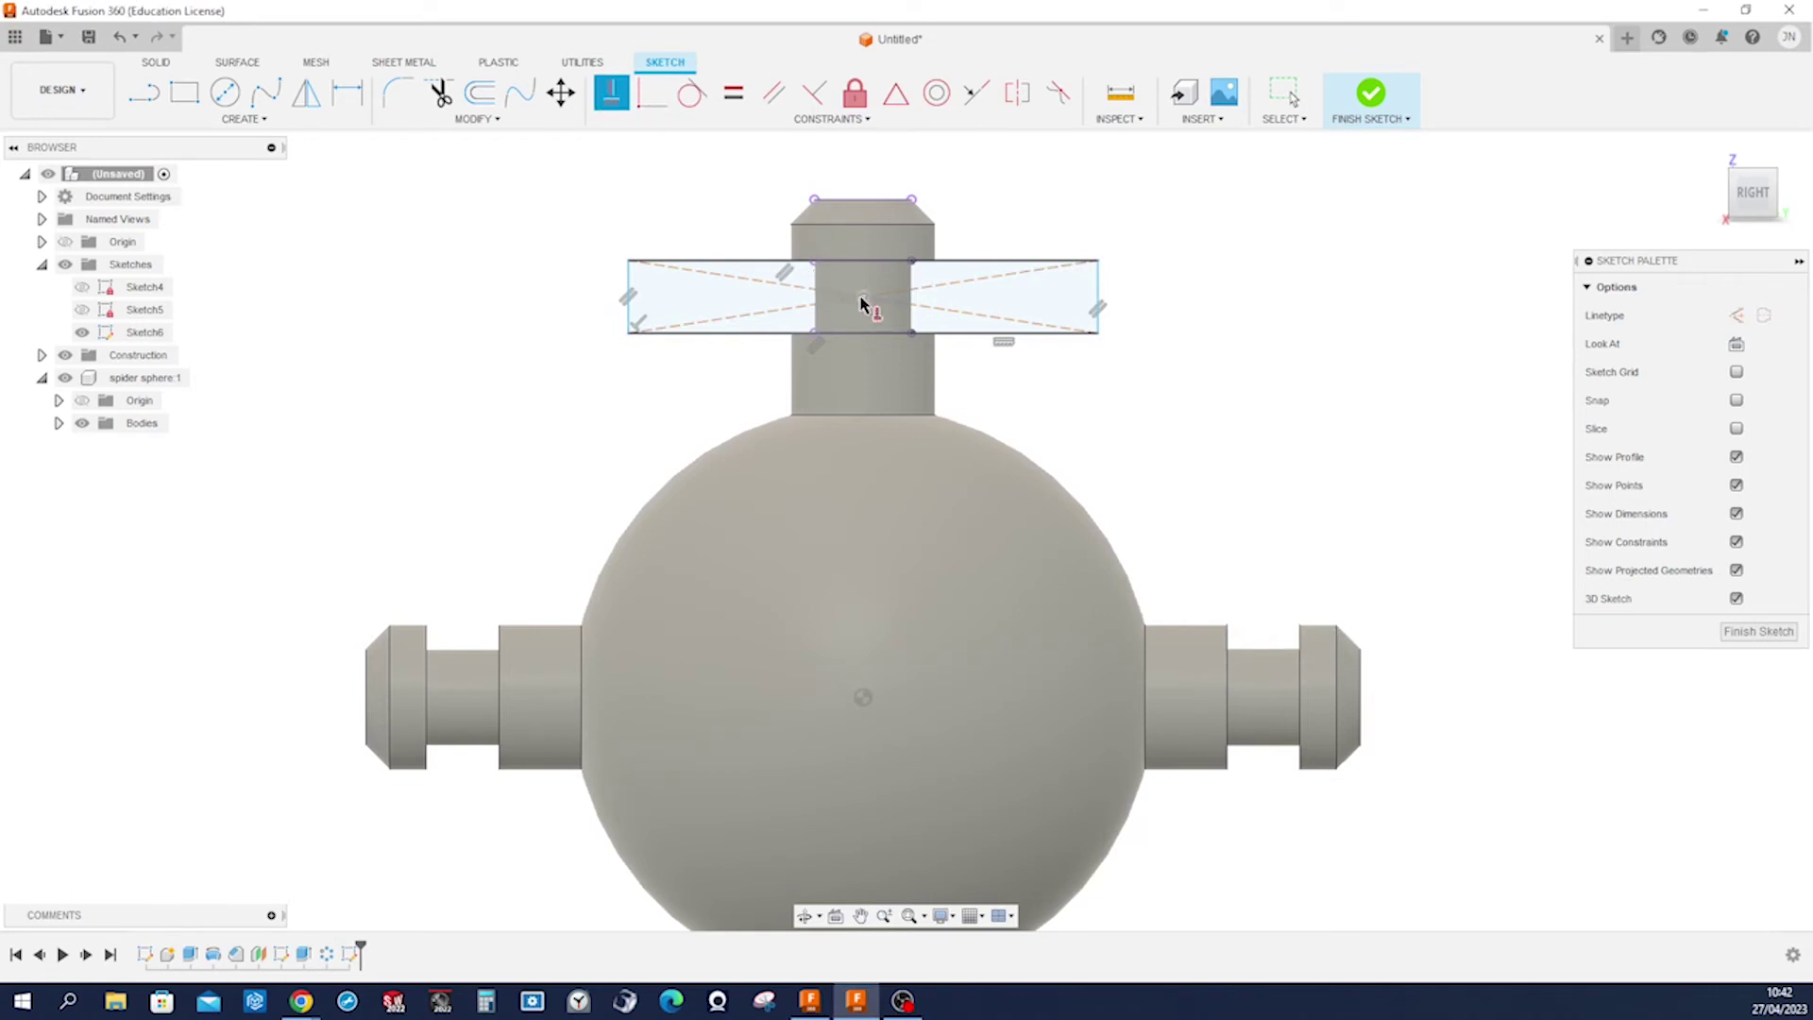
pyautogui.click(861, 300)
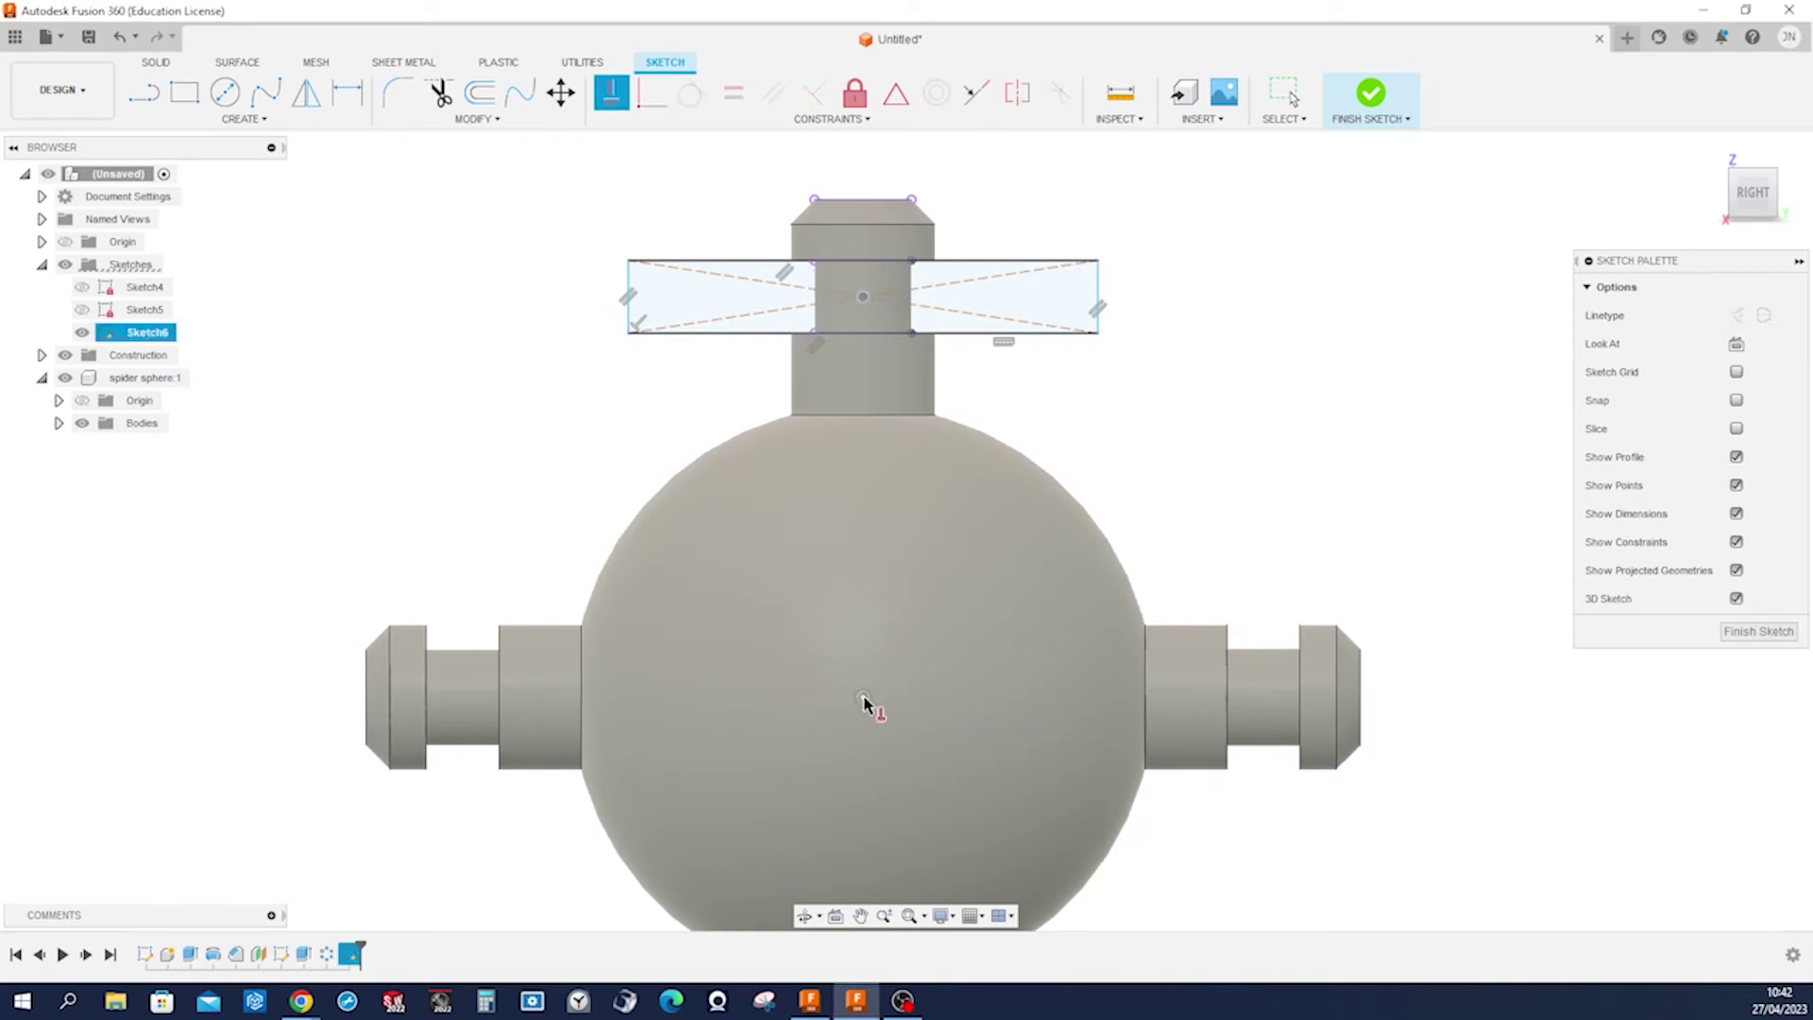
pyautogui.click(864, 698)
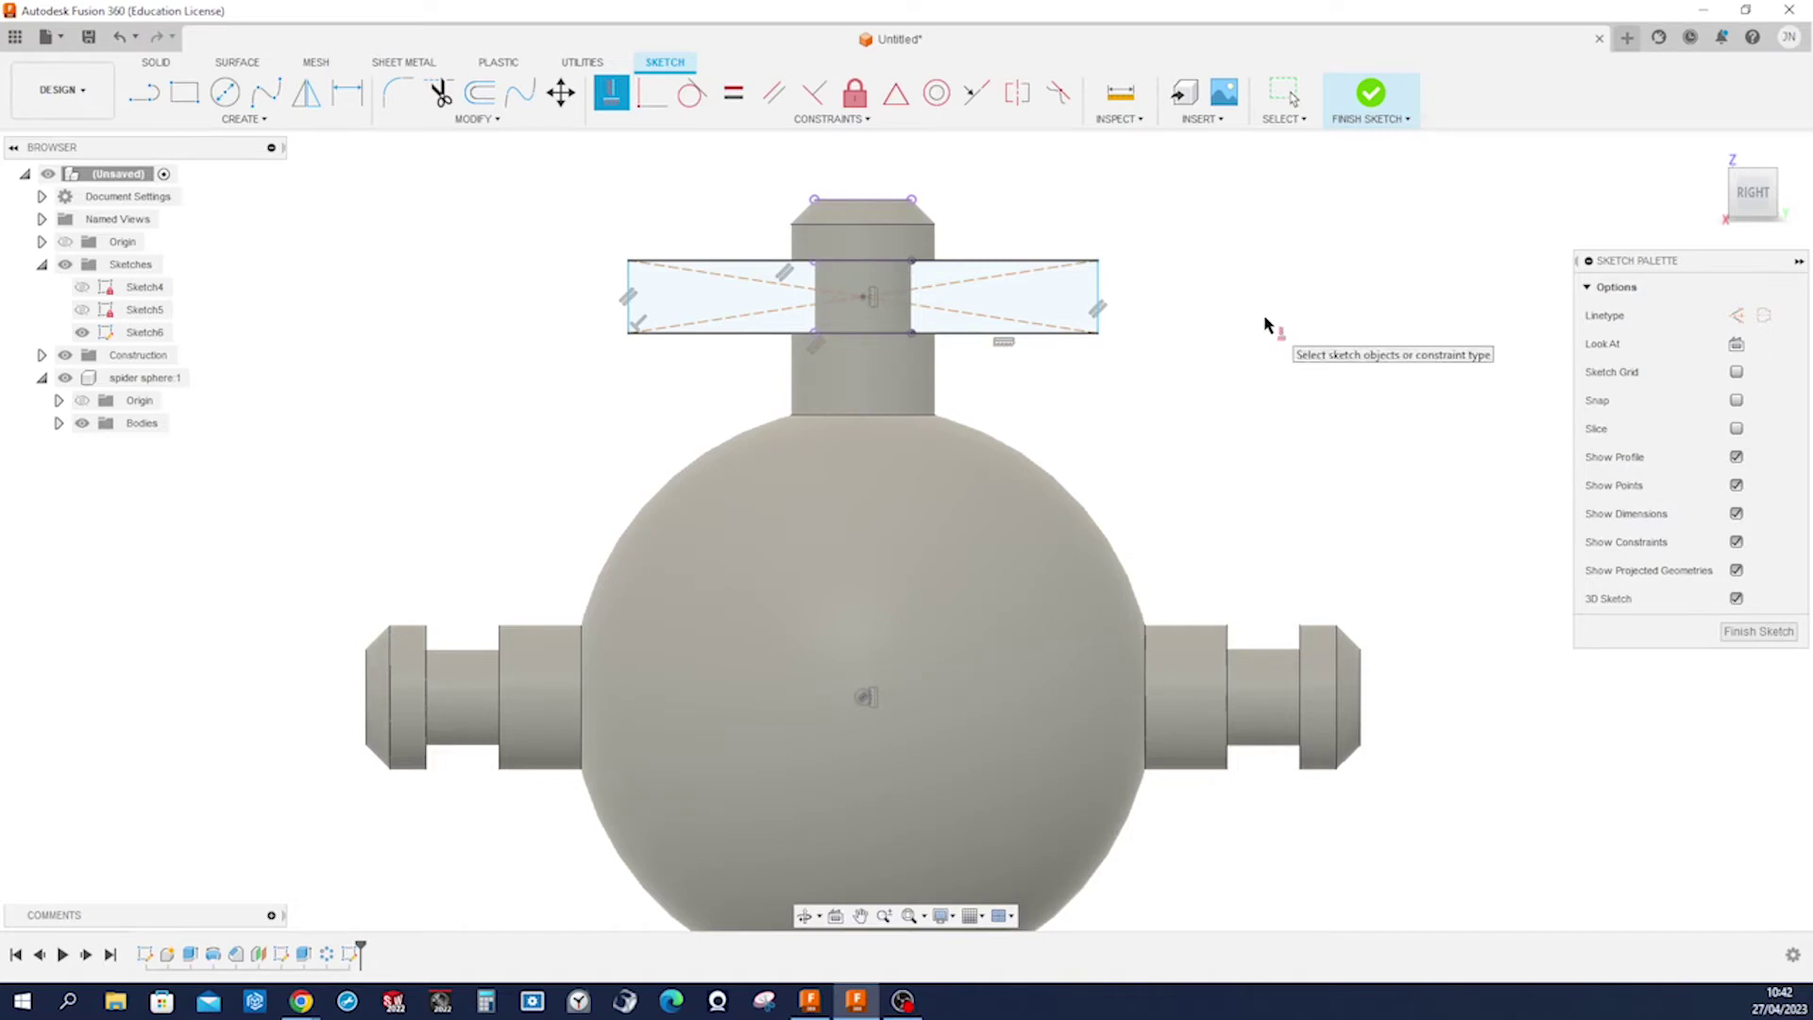
pyautogui.press('Escape')
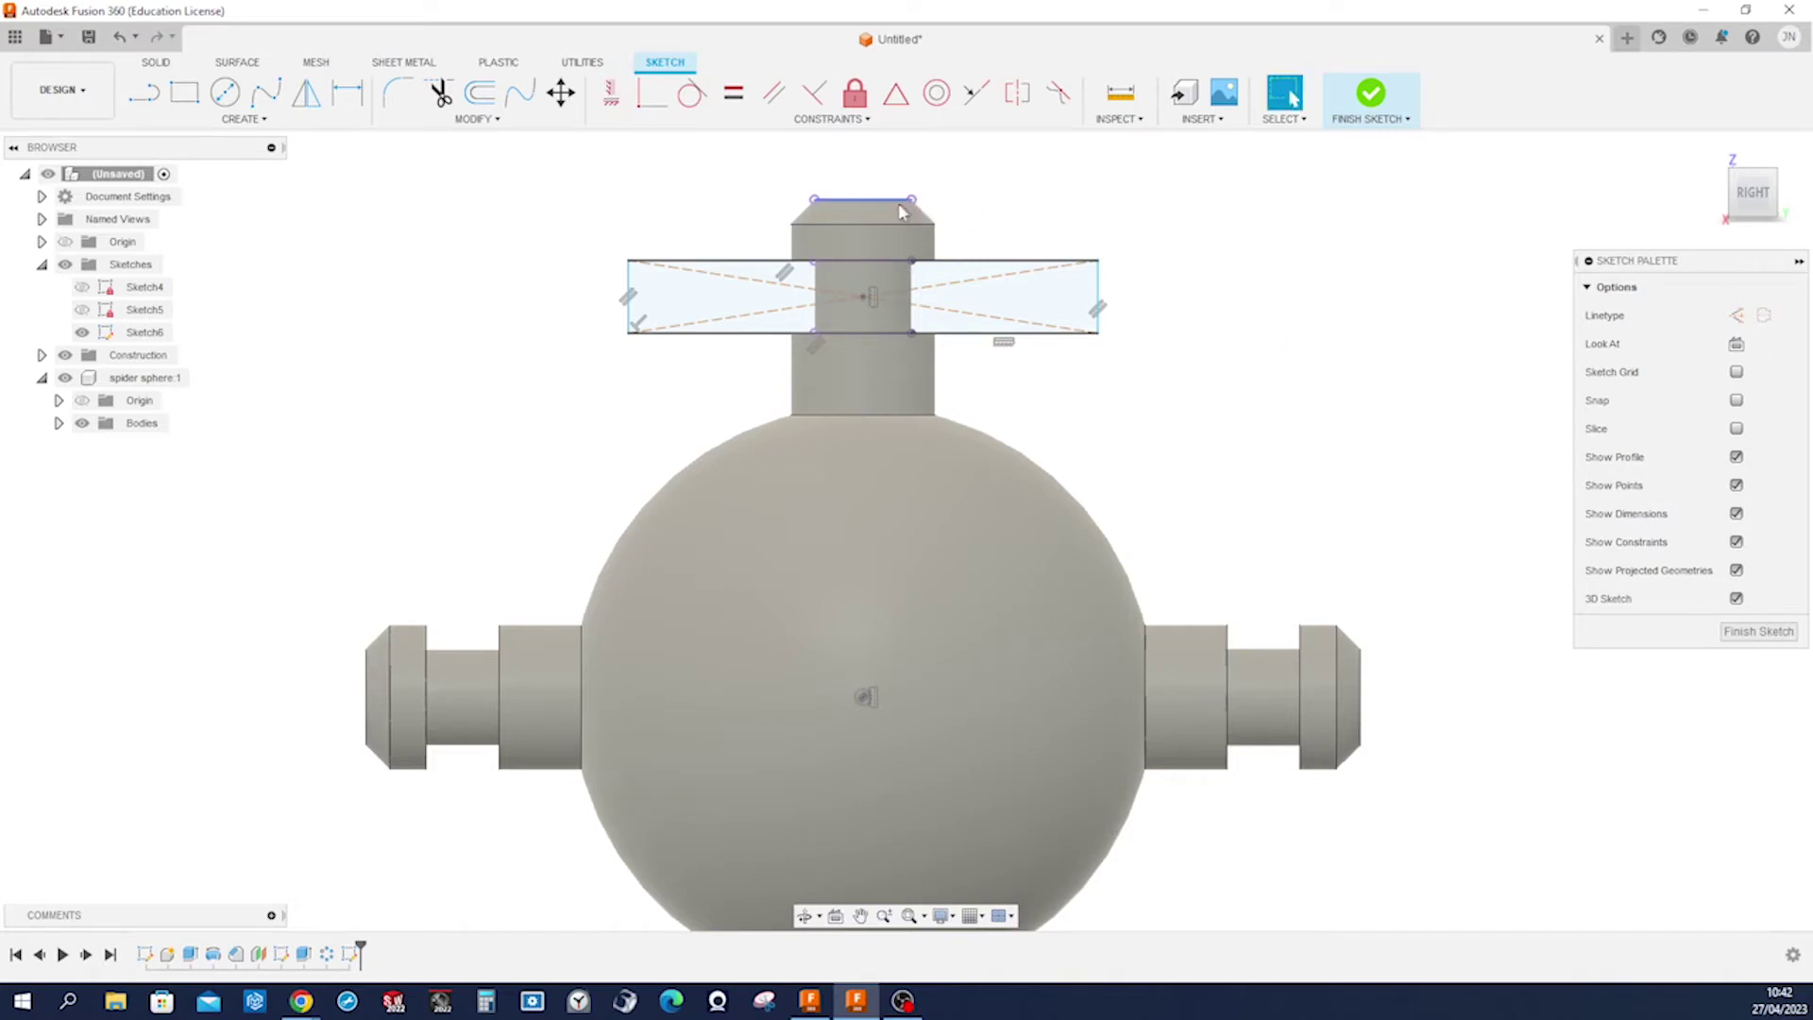
pyautogui.click(897, 209)
pyautogui.press('Escape')
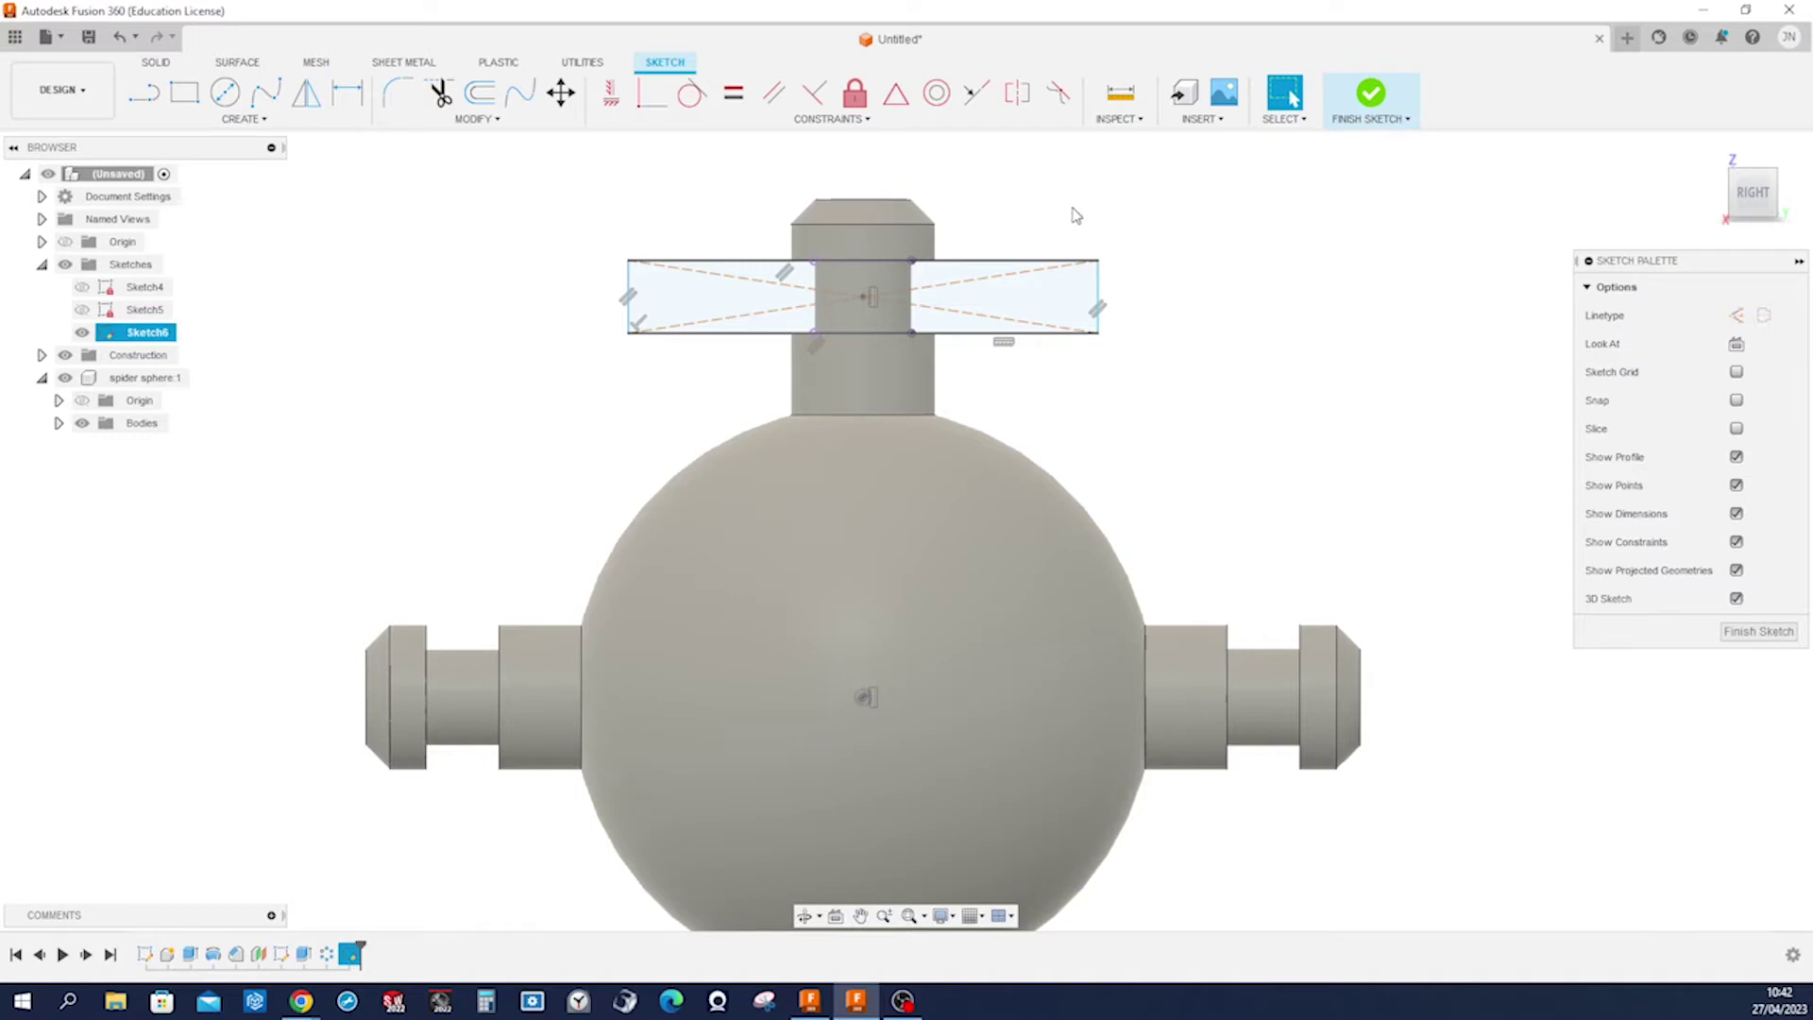
# Dimension the rectangle's width to 48 mm.
pyautogui.press('d')
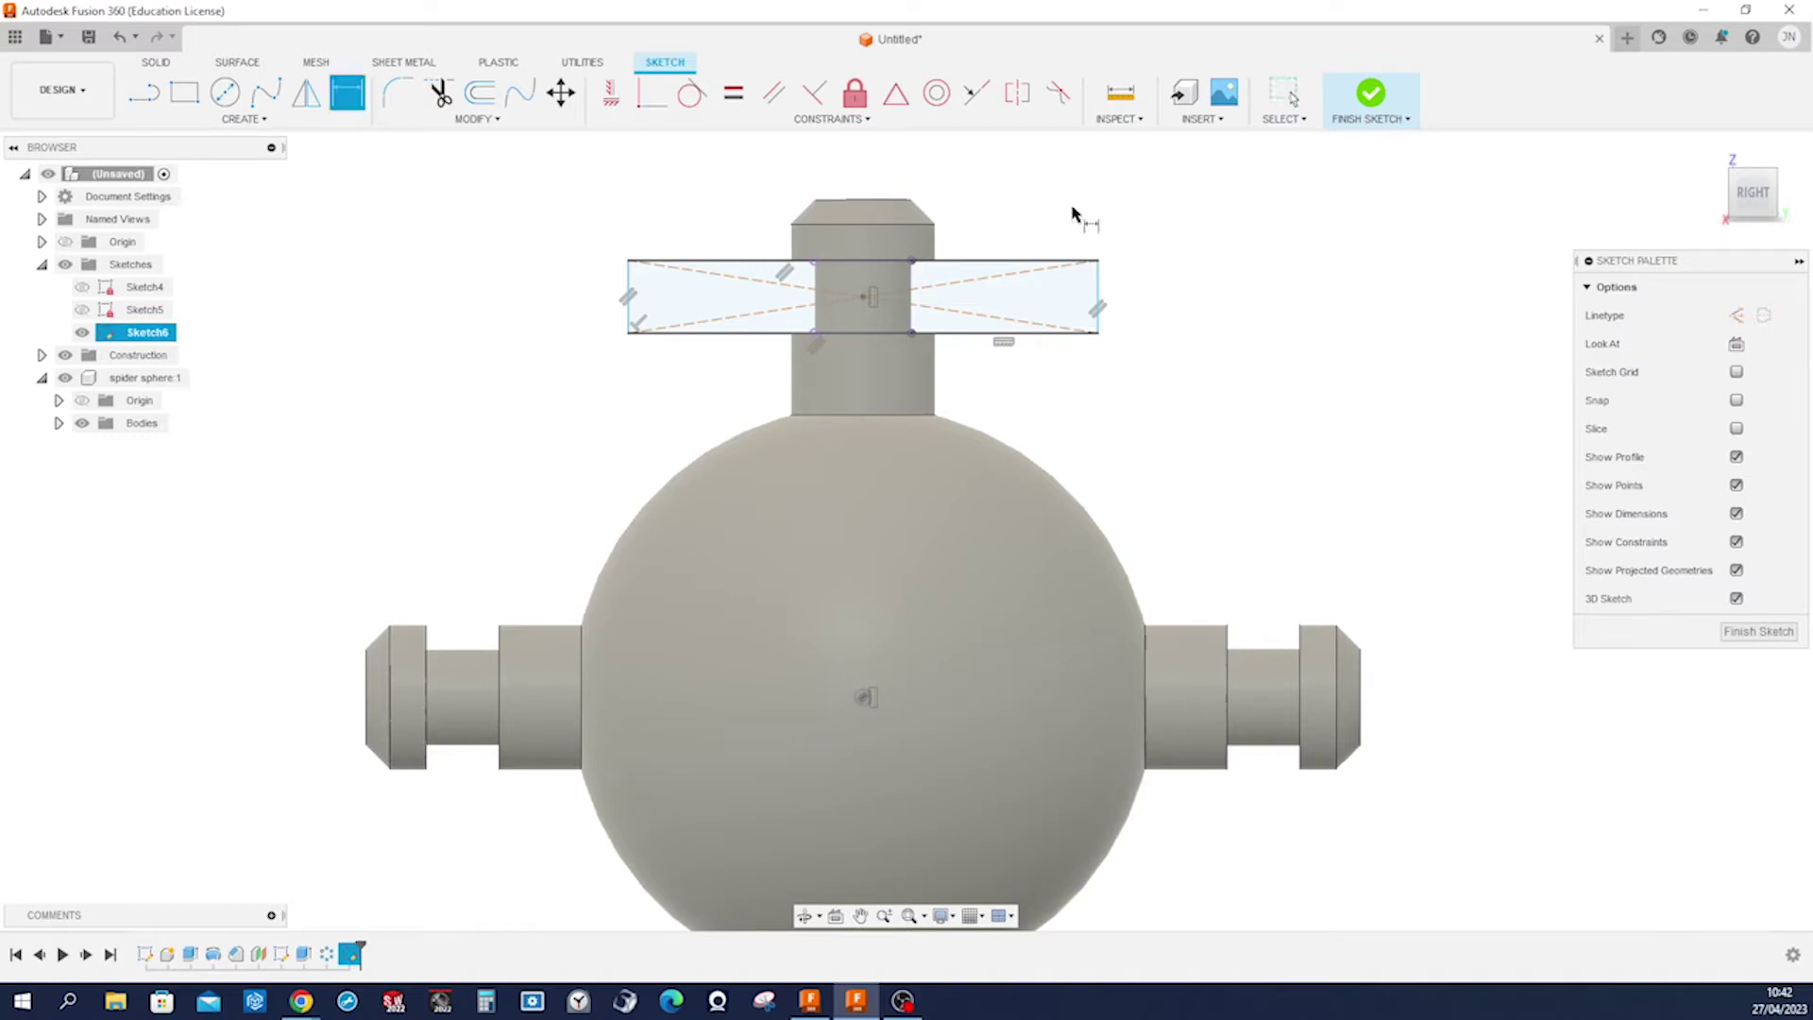
pyautogui.click(1029, 261)
pyautogui.click(1009, 179)
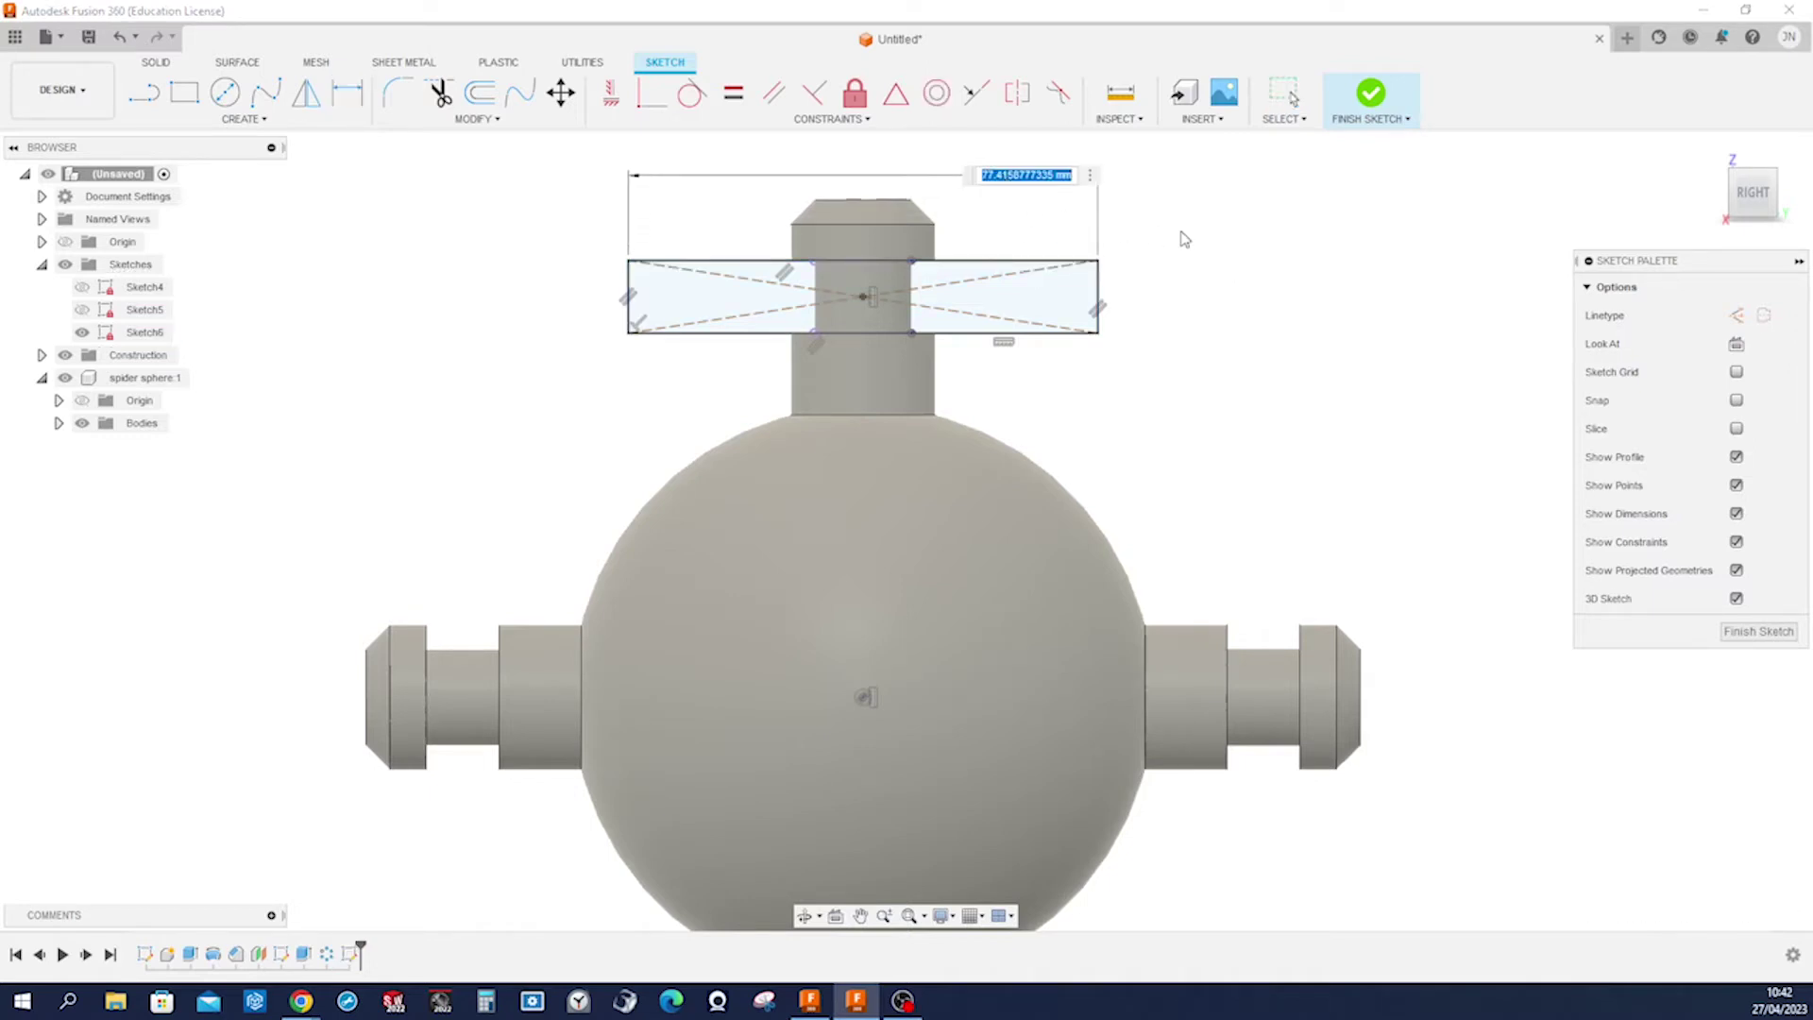
pyautogui.write('48')
pyautogui.press('Return')
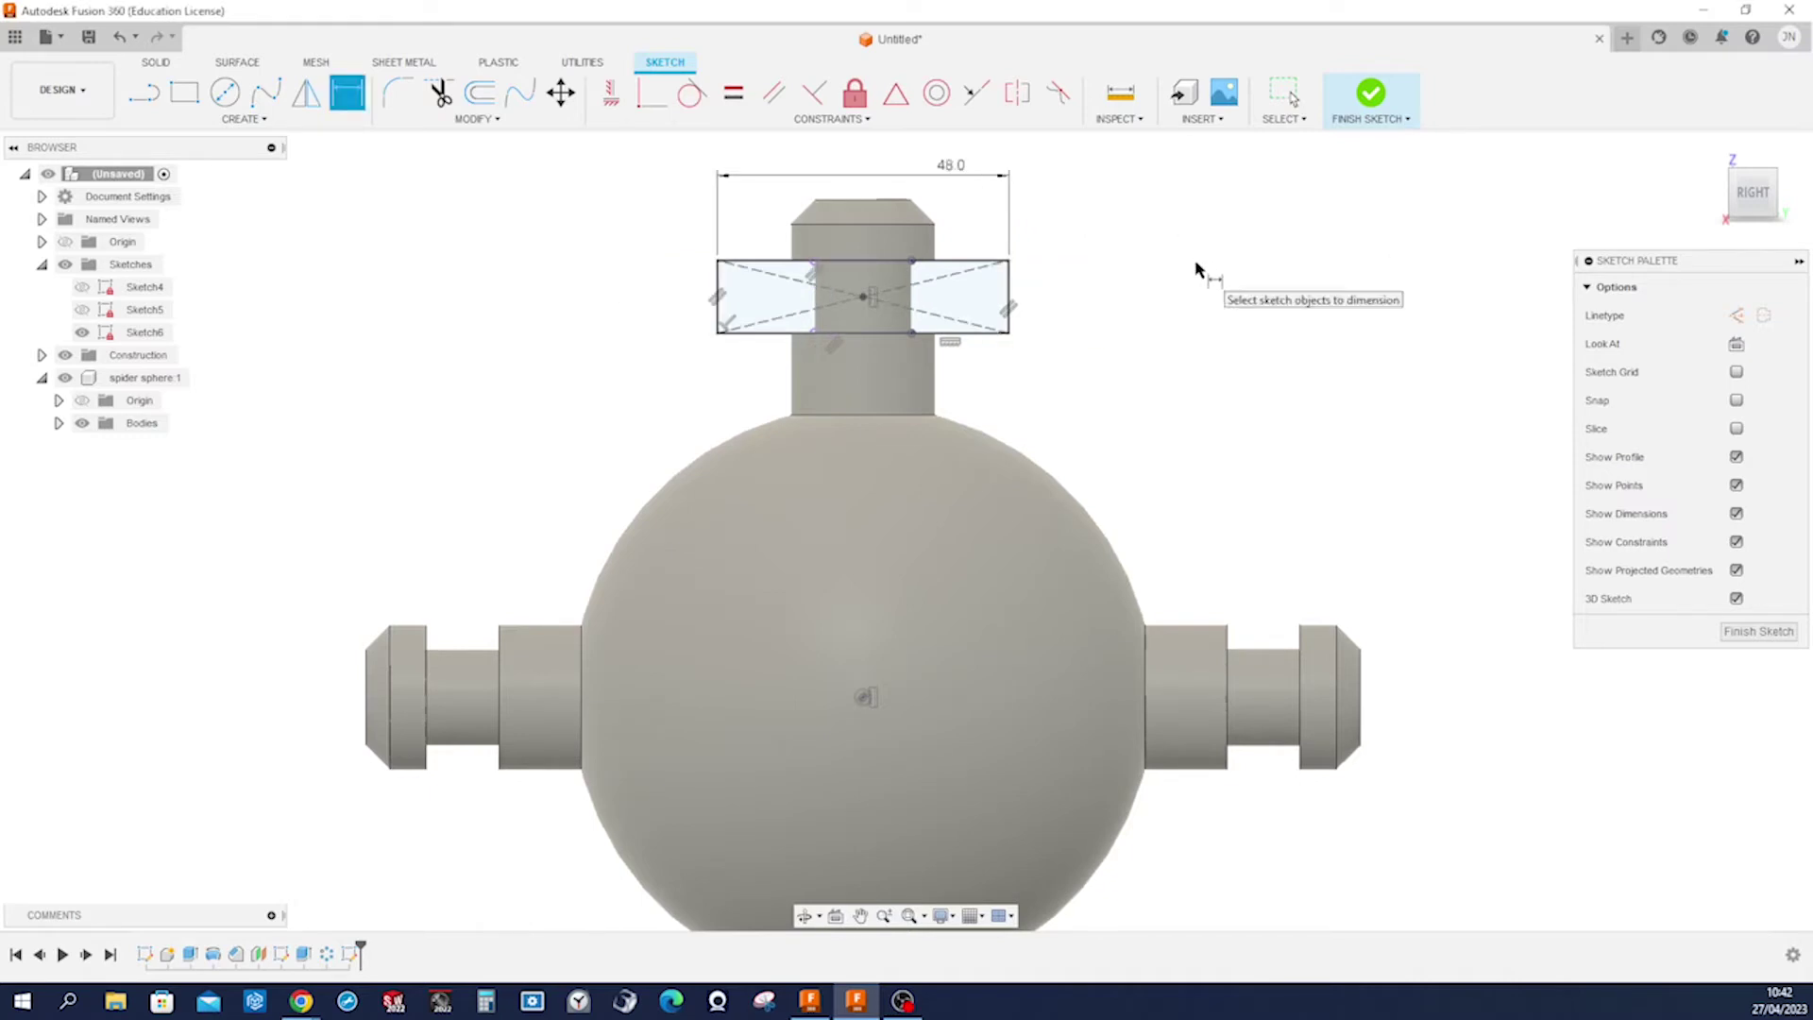
pyautogui.click(282, 121)
# Draw a centre-point arc slot centred on the sphere, sweeping from the rectangle's right end toward the right shaft.
pyautogui.moveTo(243, 260)
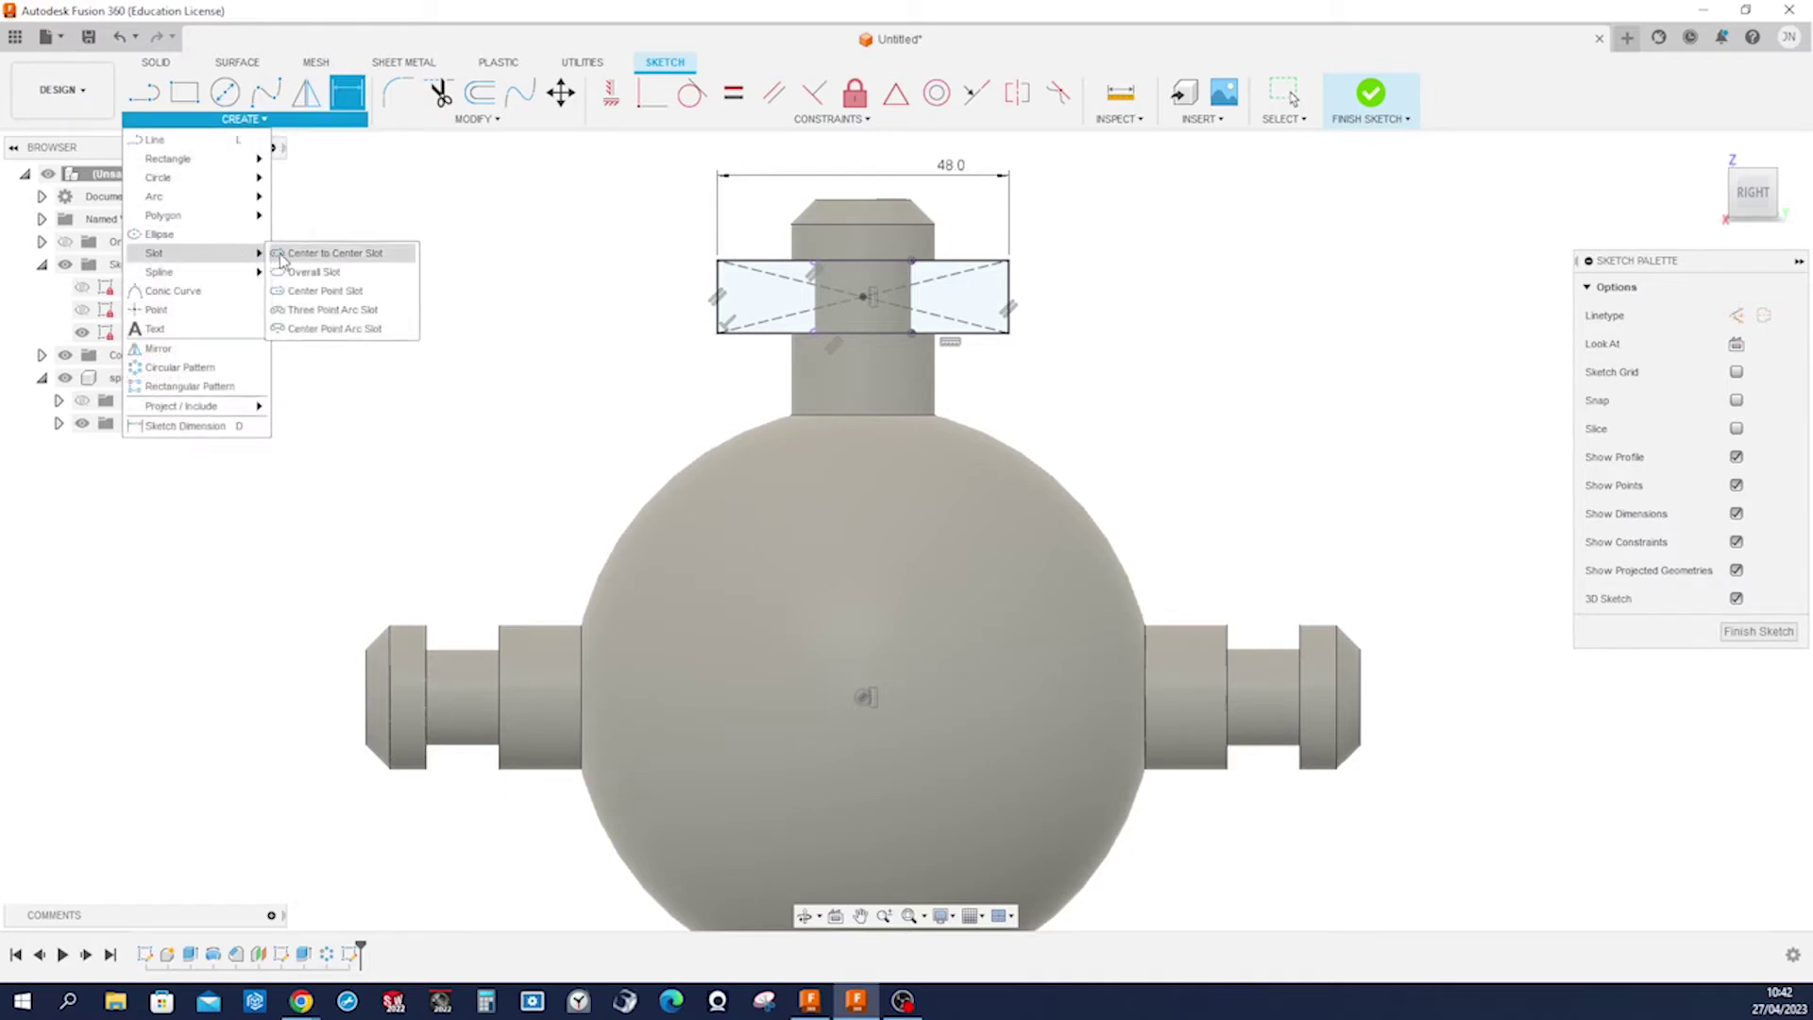
pyautogui.click(316, 329)
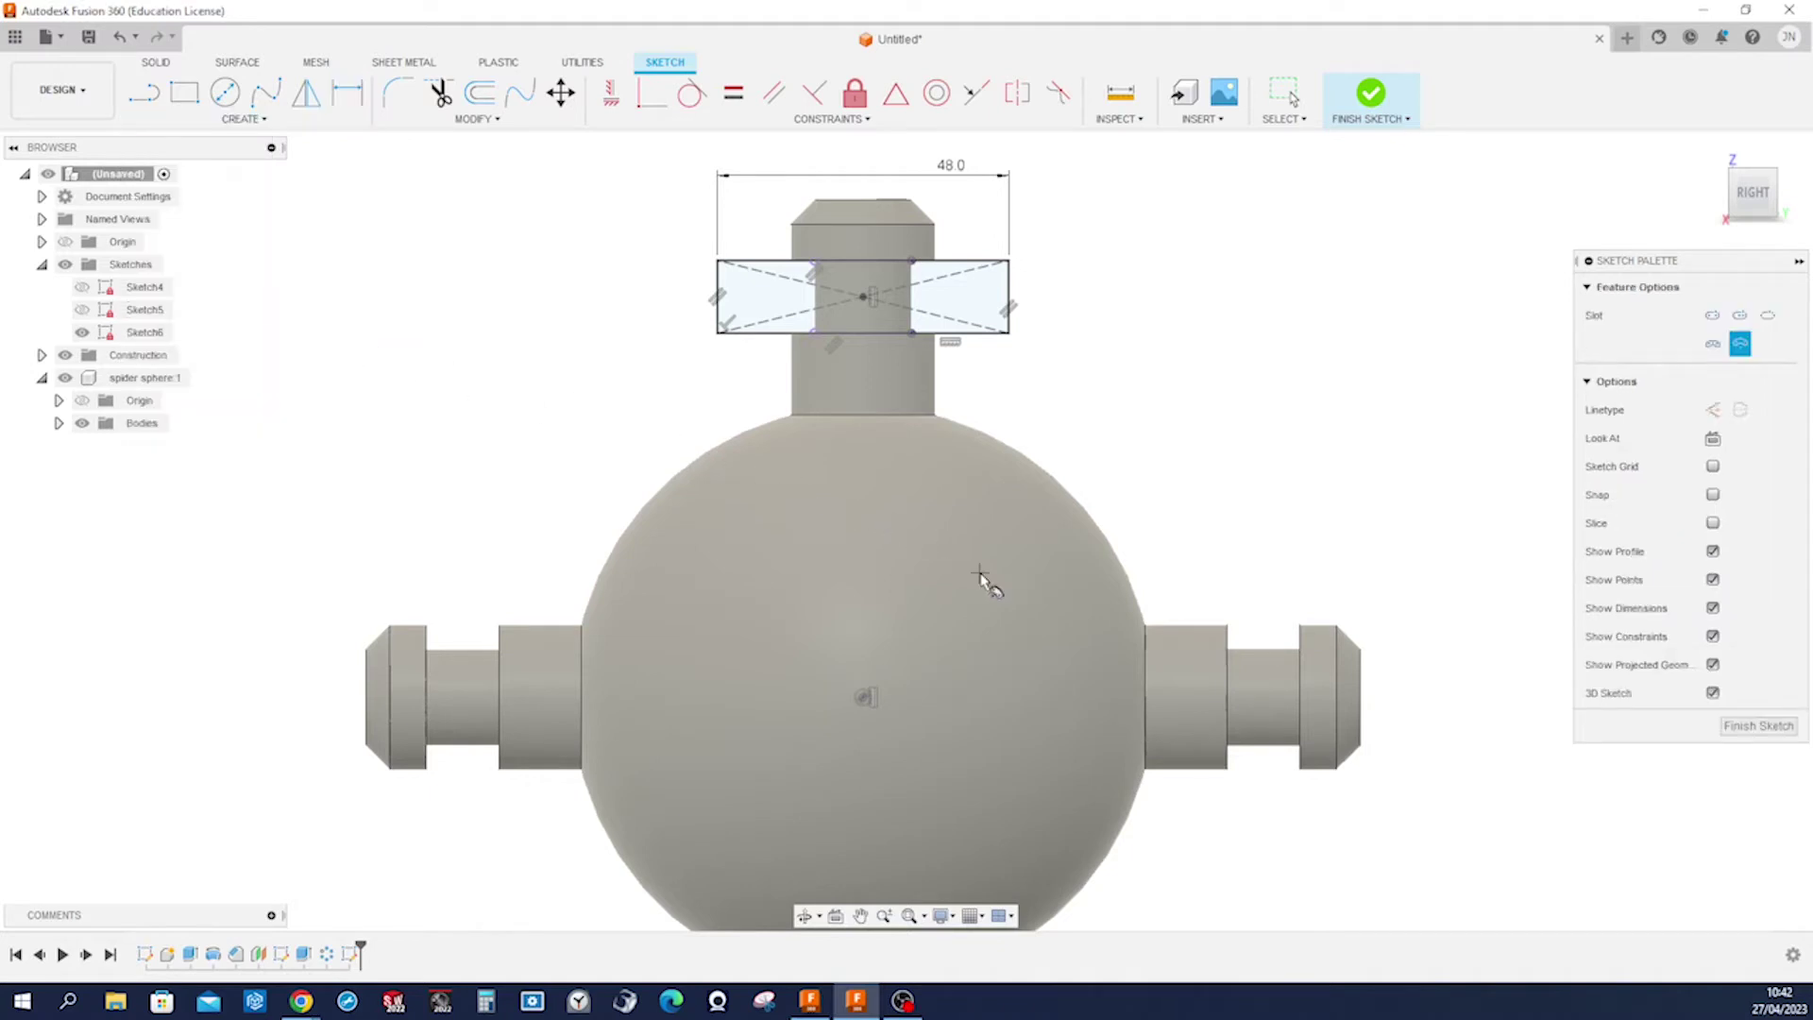
pyautogui.click(1014, 624)
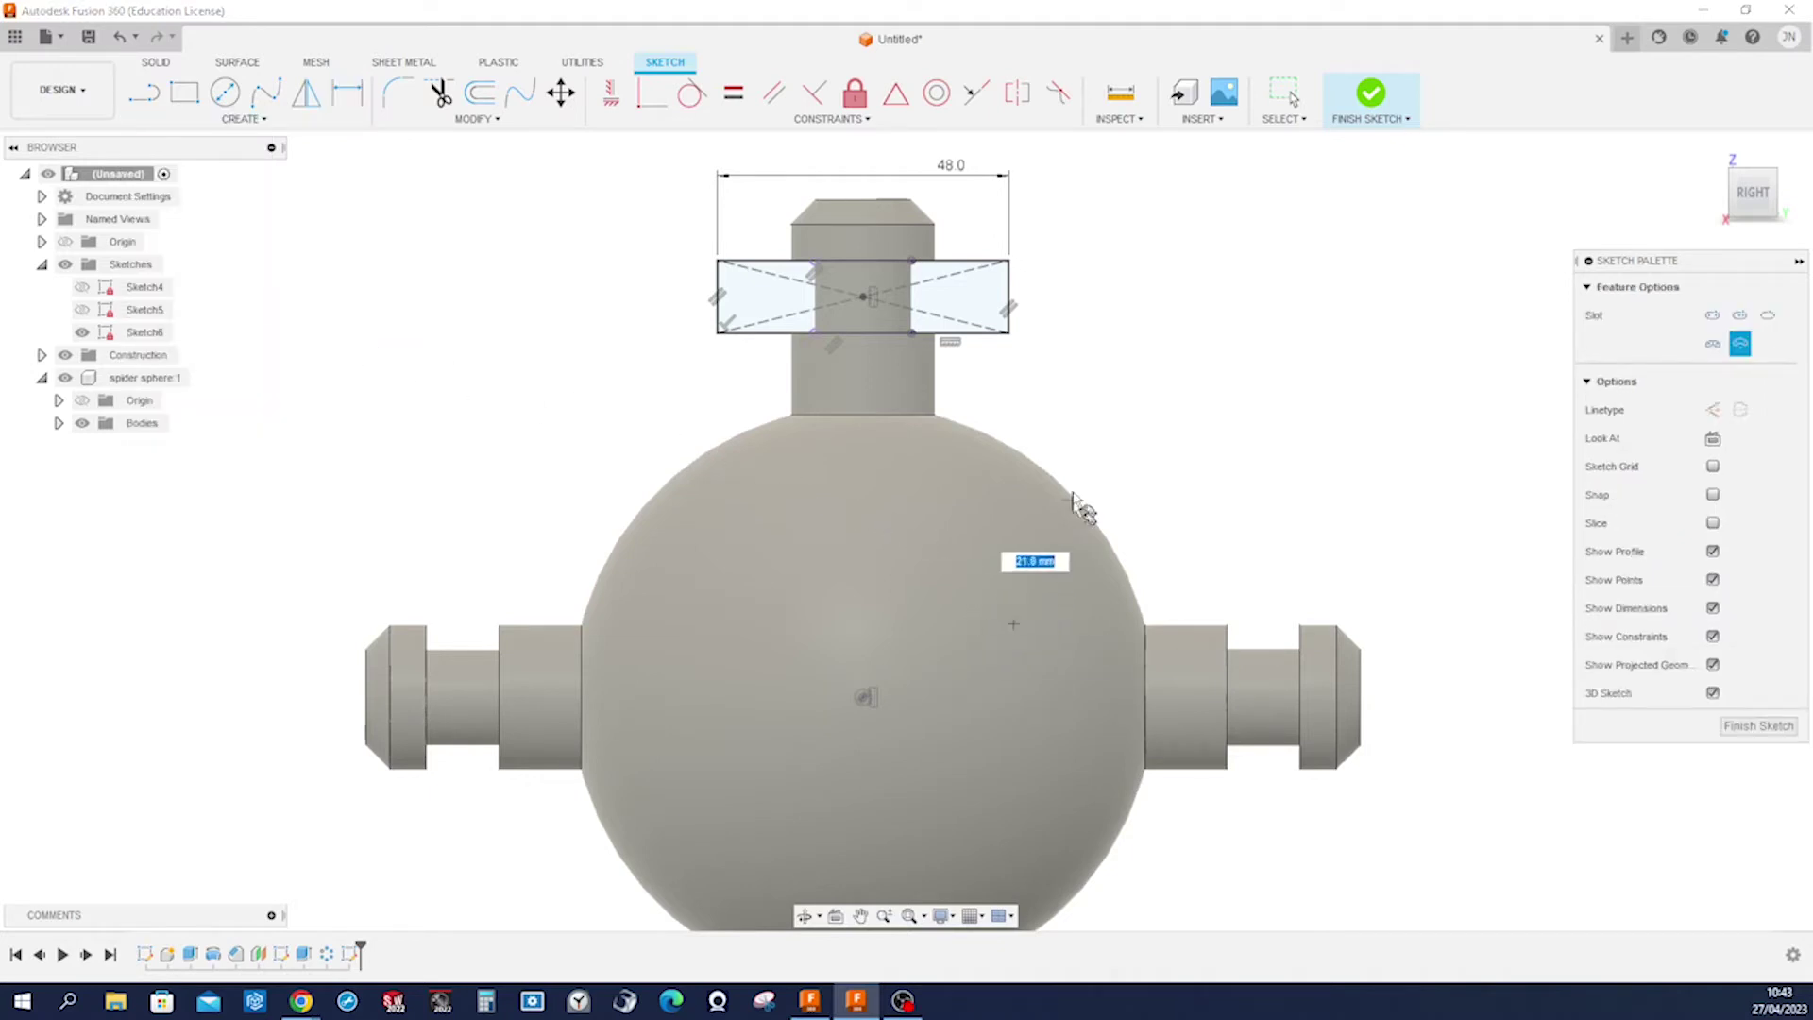
pyautogui.click(1018, 309)
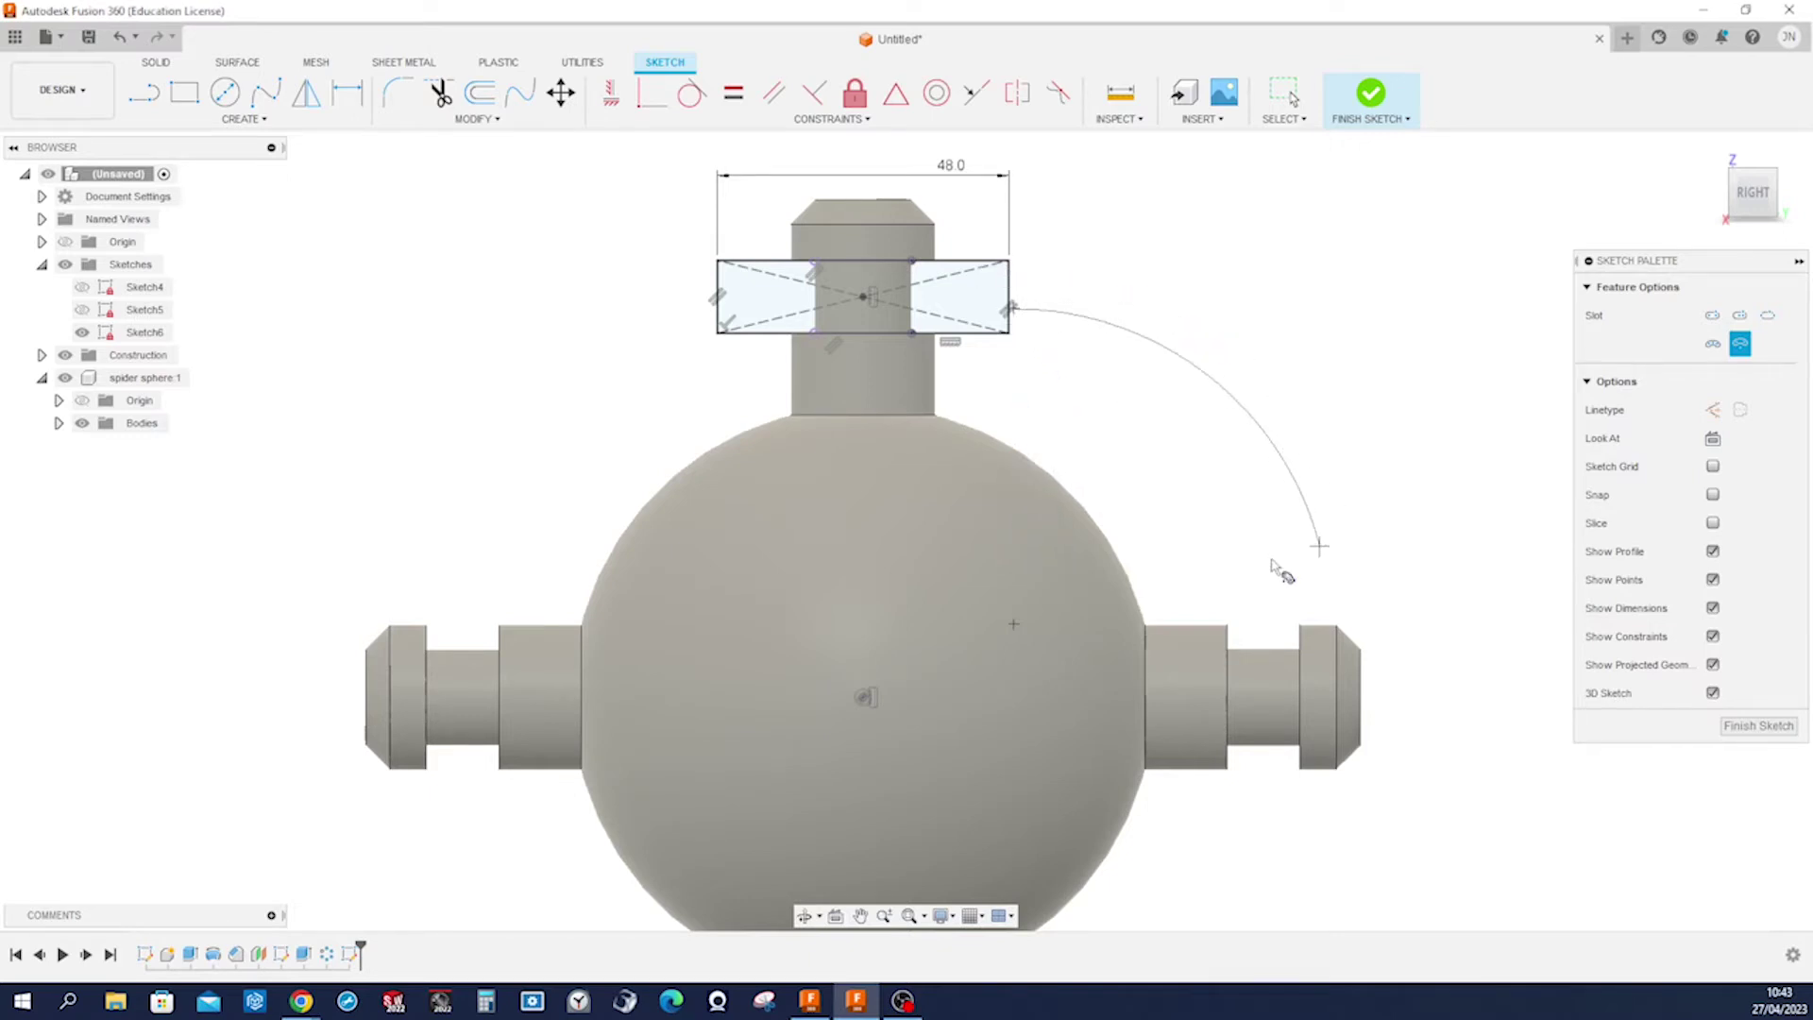
pyautogui.click(1312, 552)
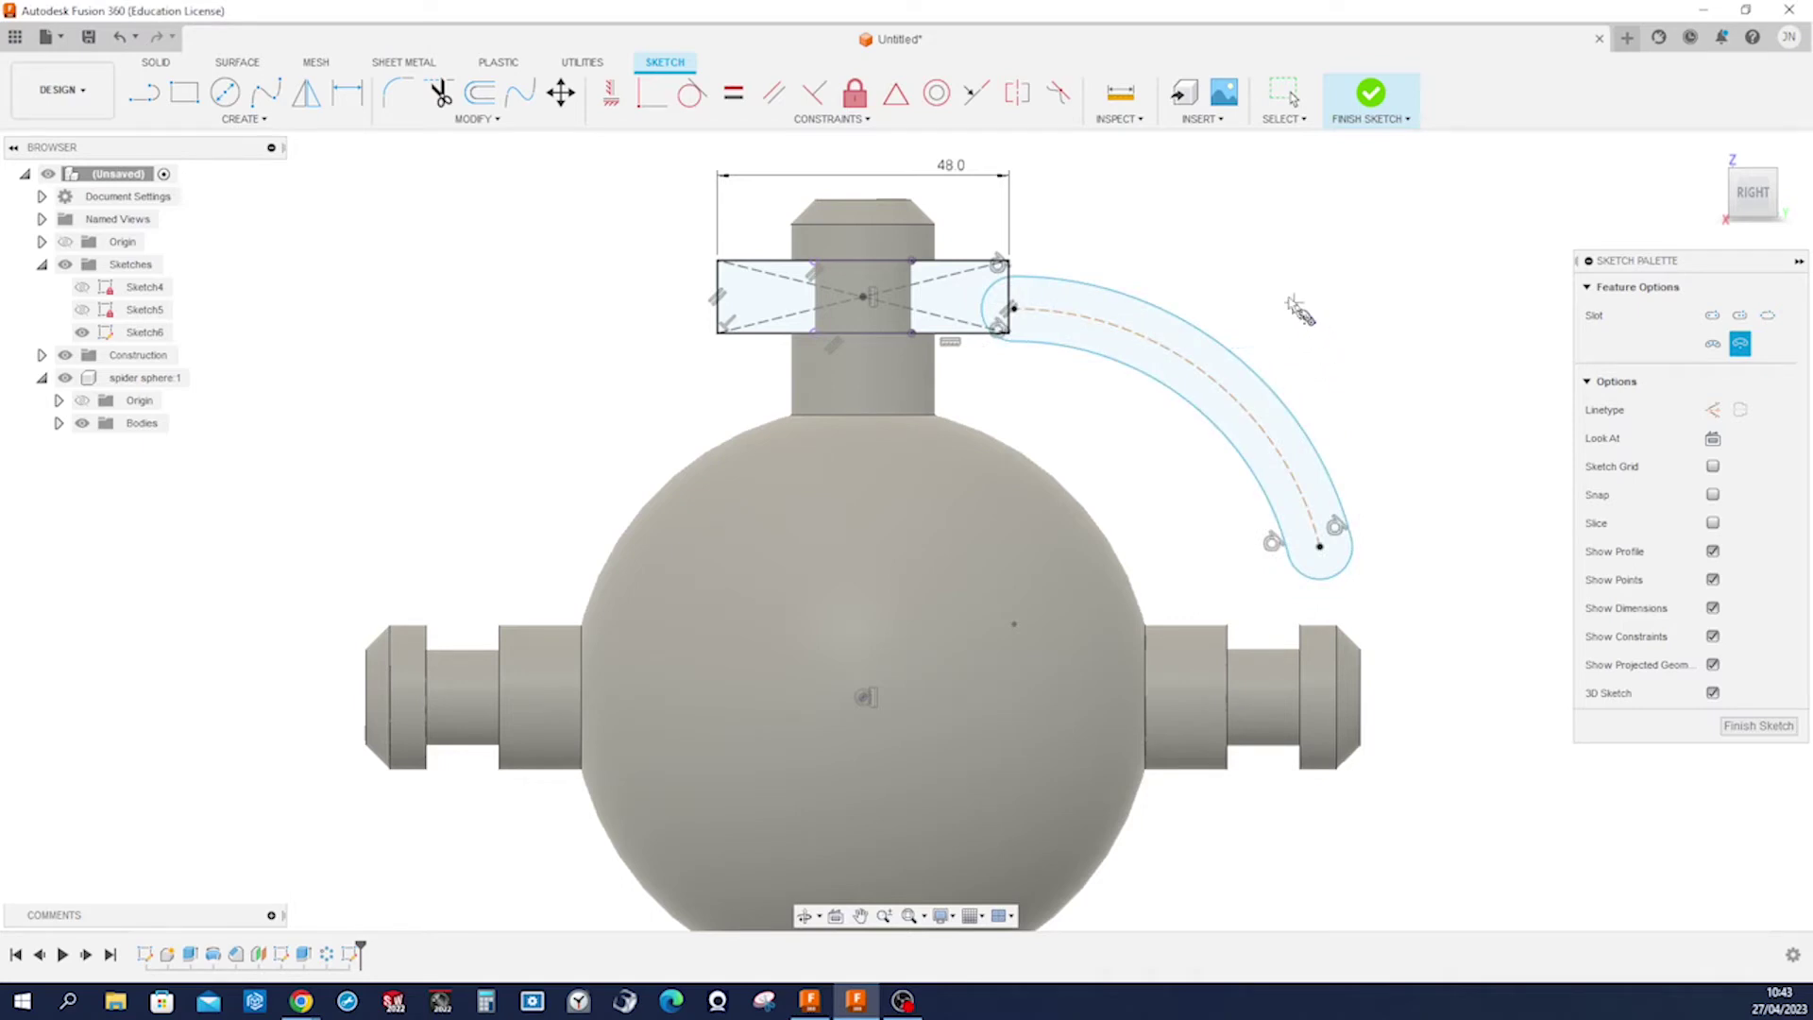
pyautogui.press('Escape')
pyautogui.scroll(1, 1228, 397)
# Constrain the slot's outer arc to the top rectangle's edge.
pyautogui.press('s')
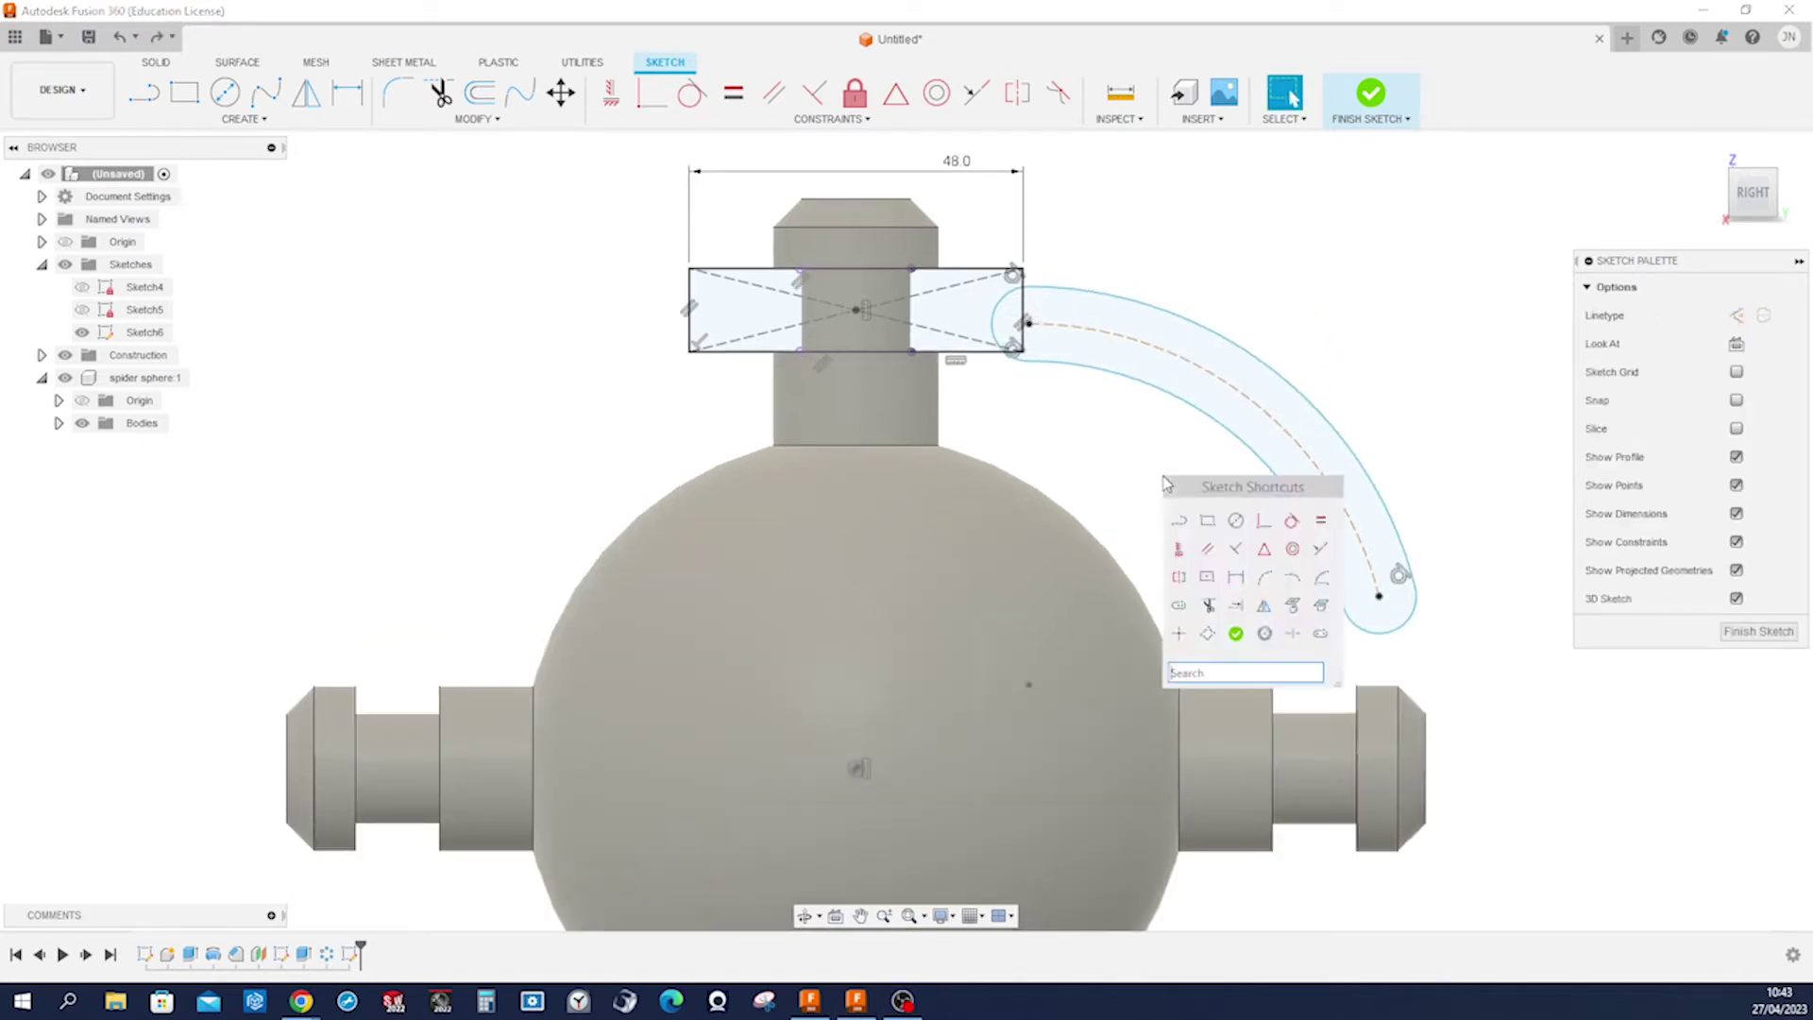
pyautogui.click(1239, 522)
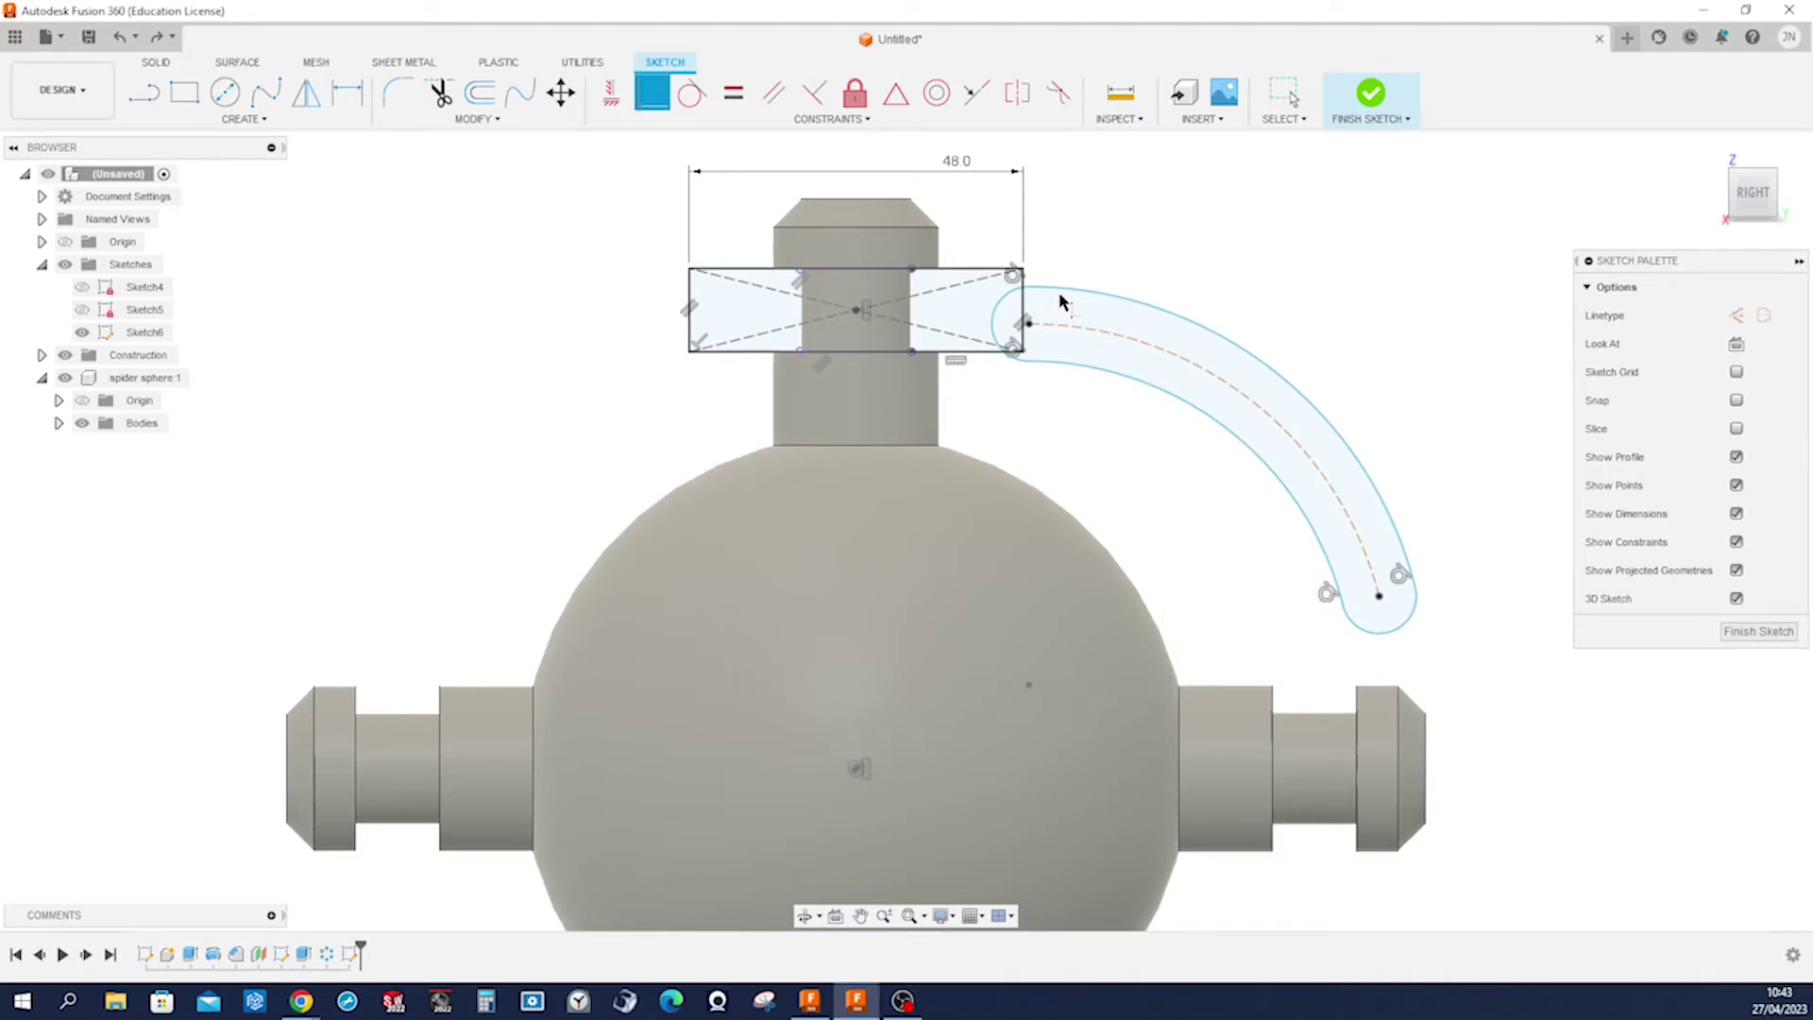
pyautogui.click(1033, 279)
pyautogui.click(1027, 281)
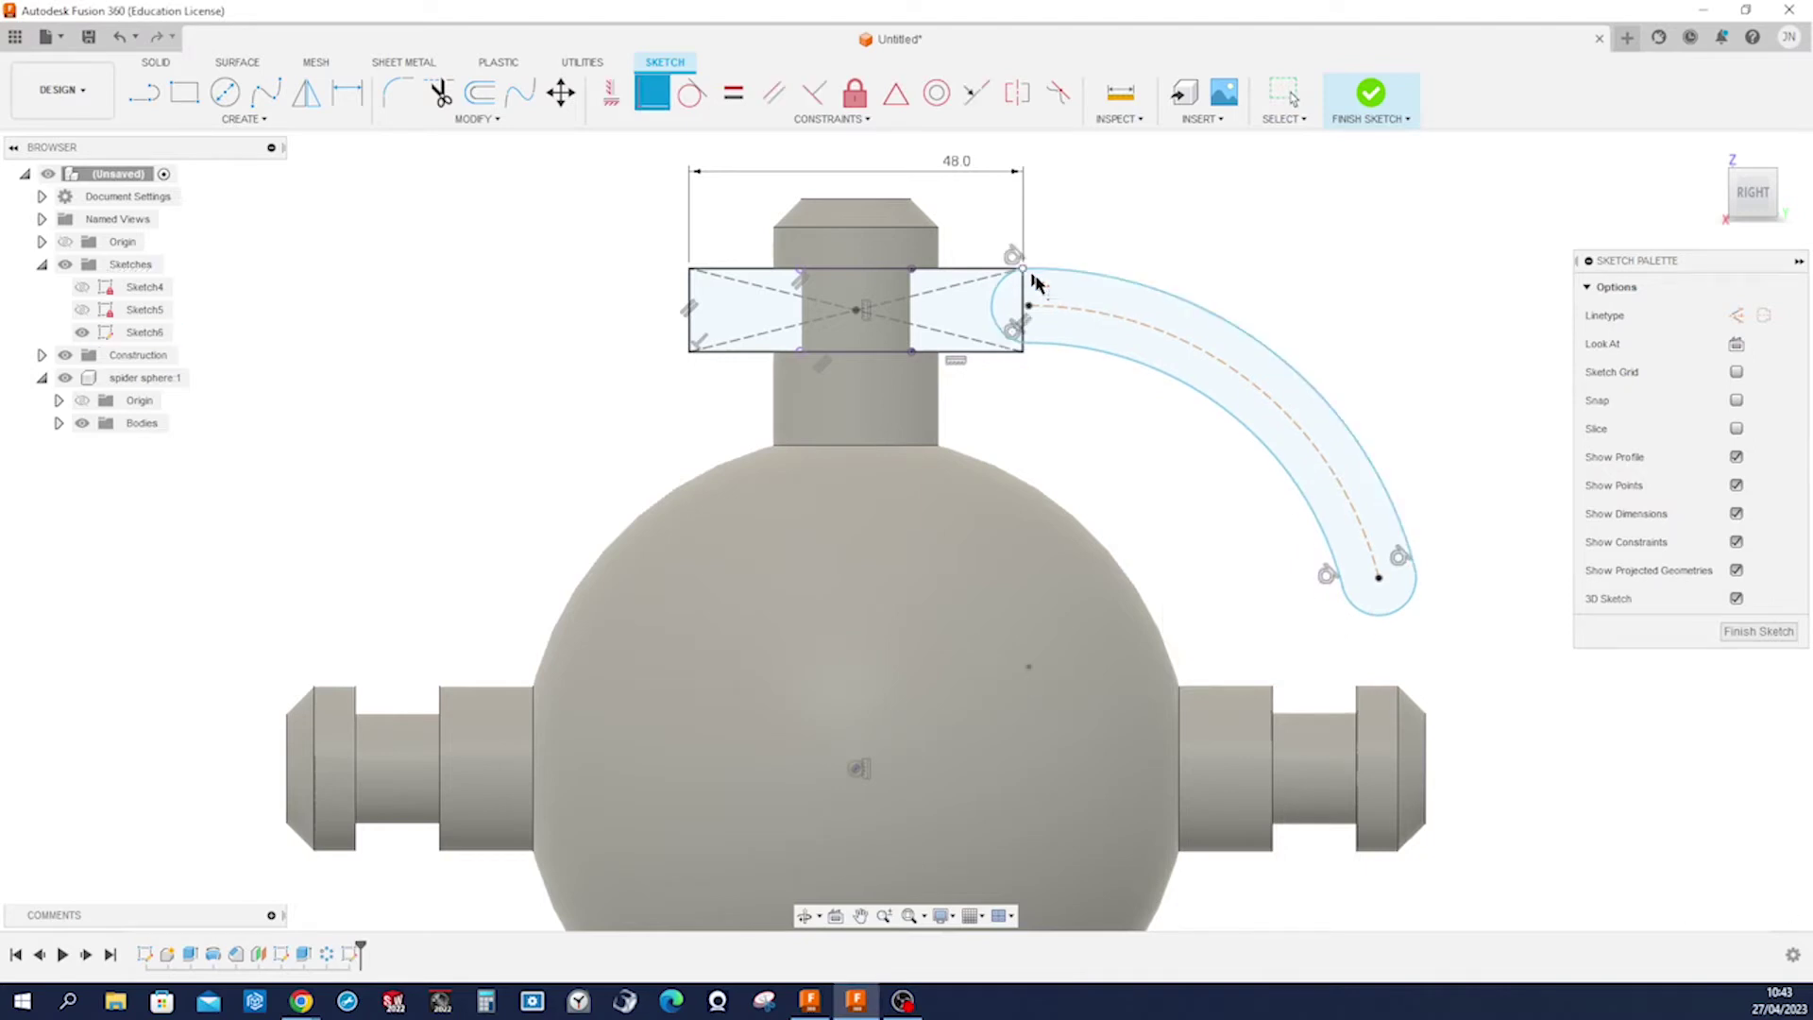
# Level the slot's lower end point with a sketch point on the sphere.
pyautogui.press('s')
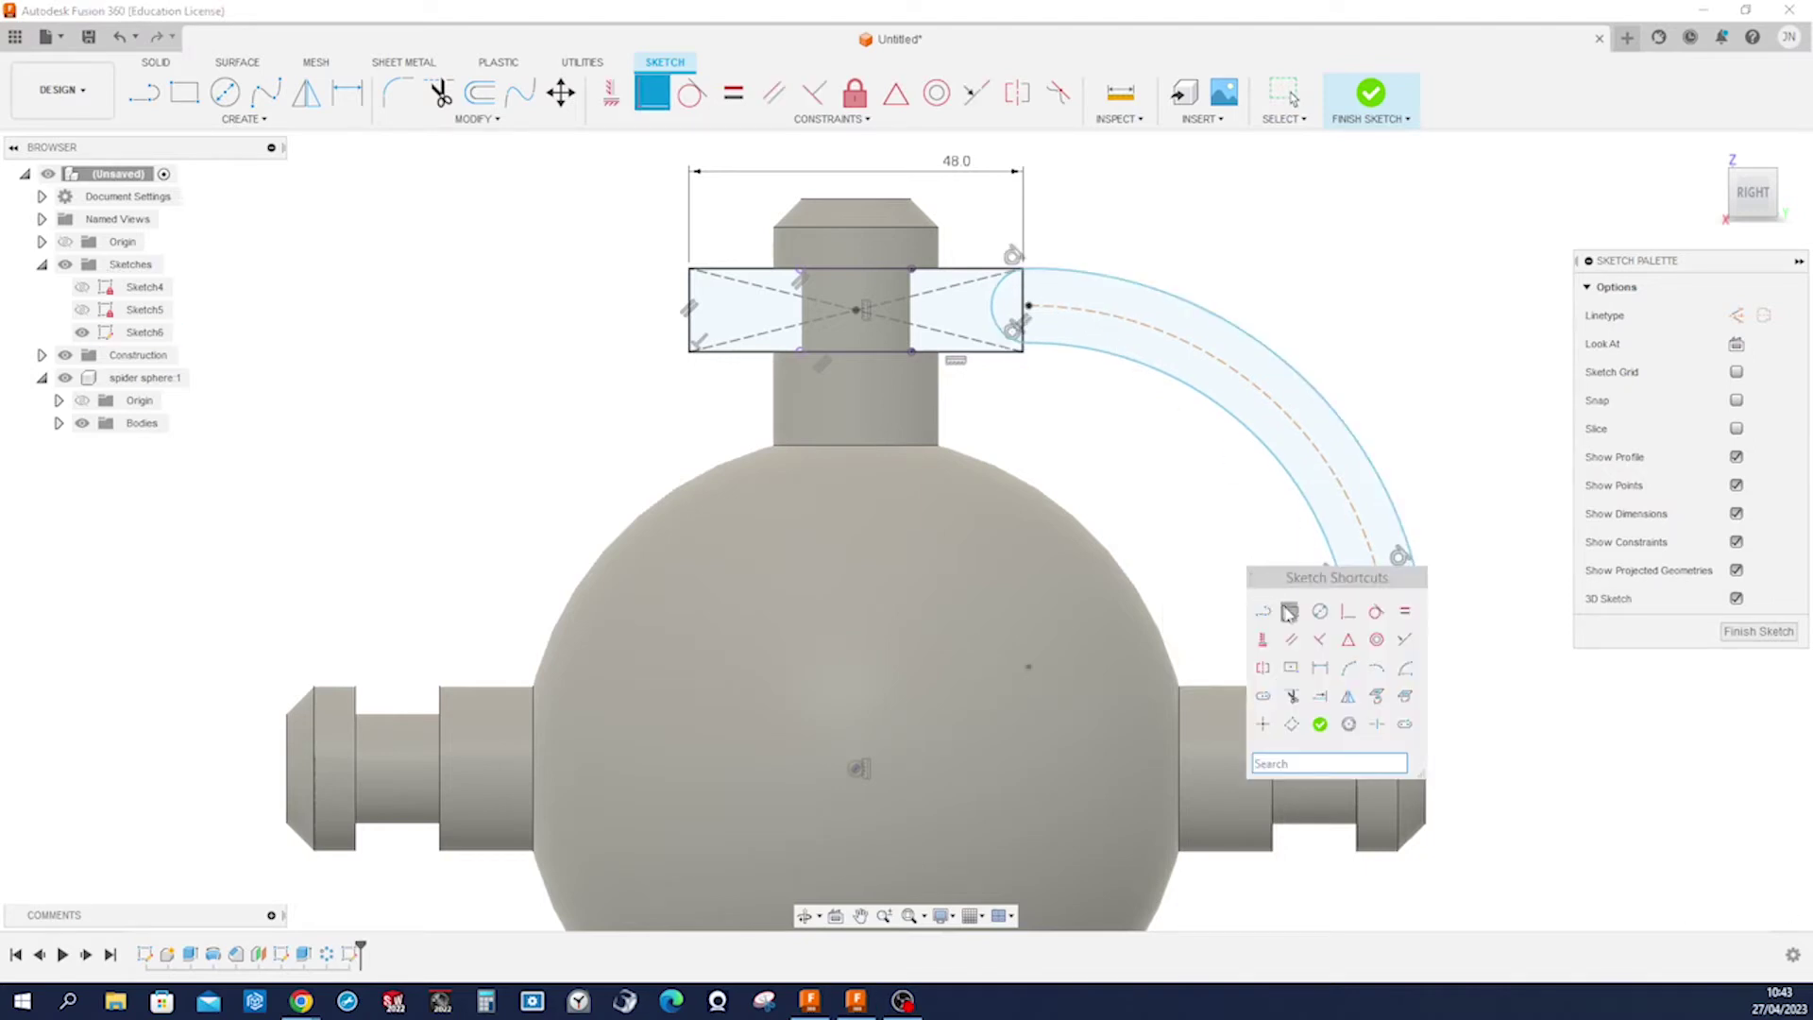
pyautogui.click(1265, 640)
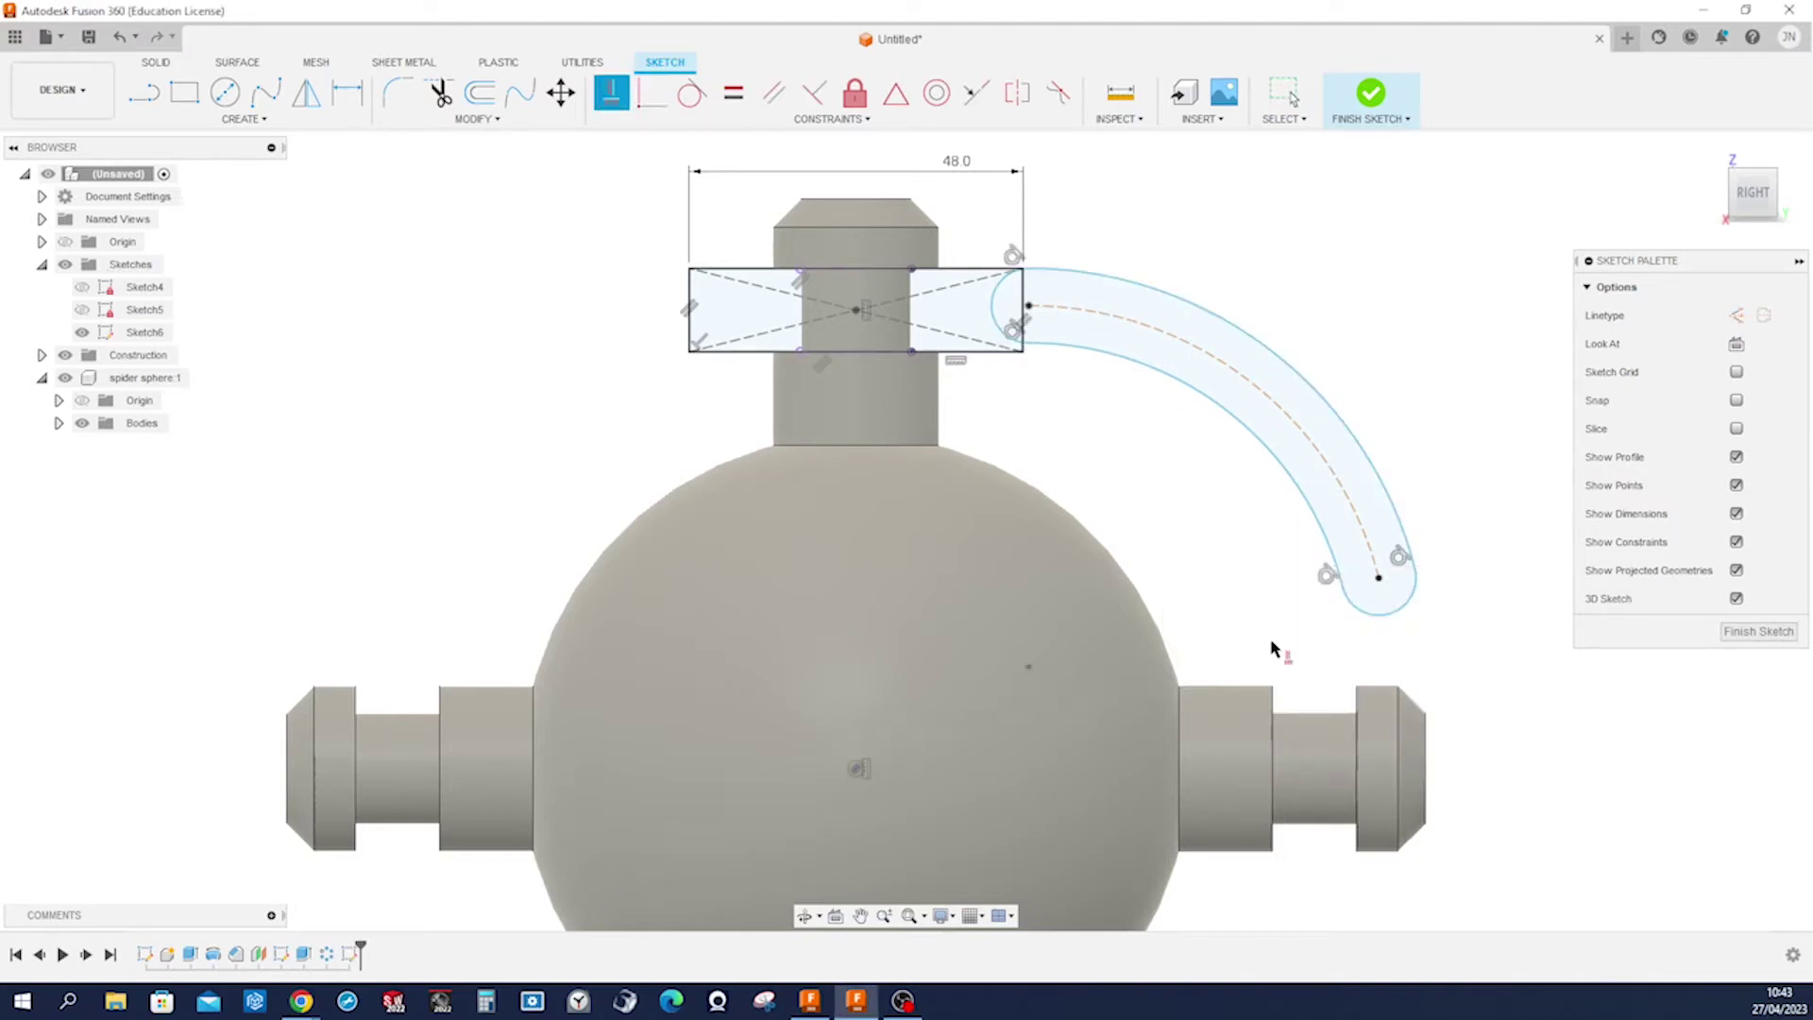
pyautogui.click(1379, 580)
pyautogui.click(1030, 667)
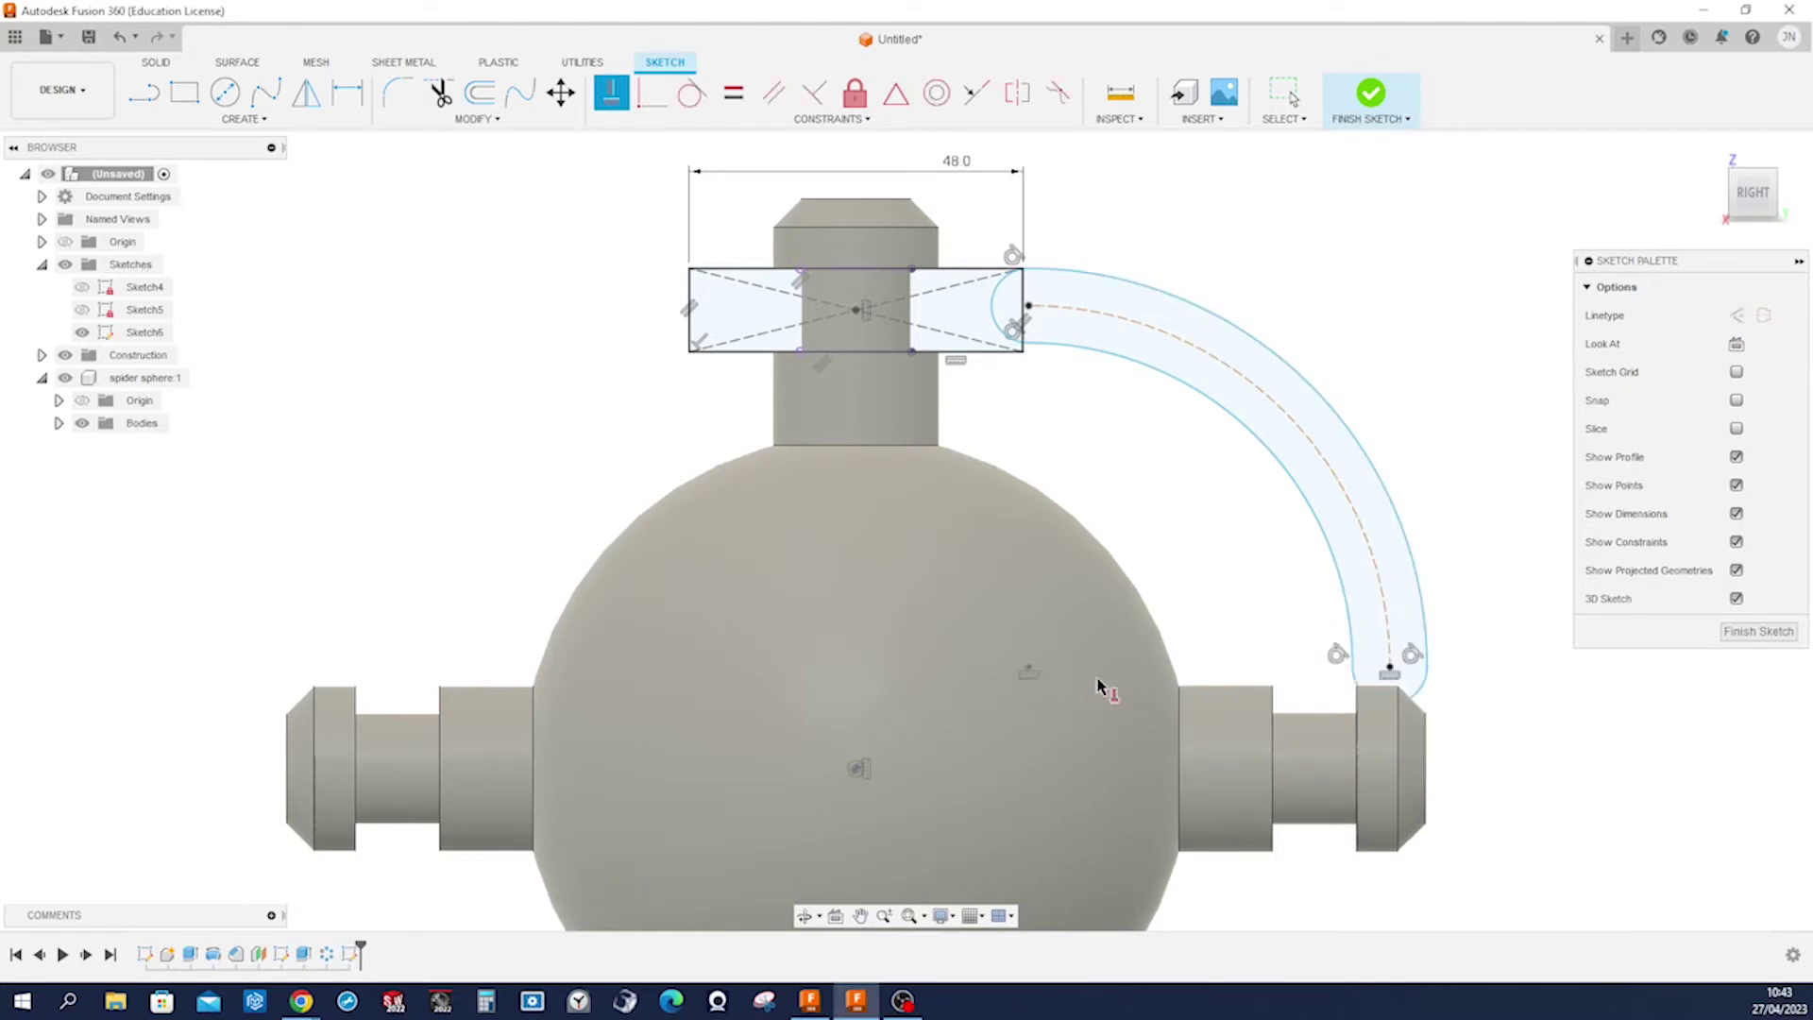
pyautogui.press('Escape')
pyautogui.click(1028, 673)
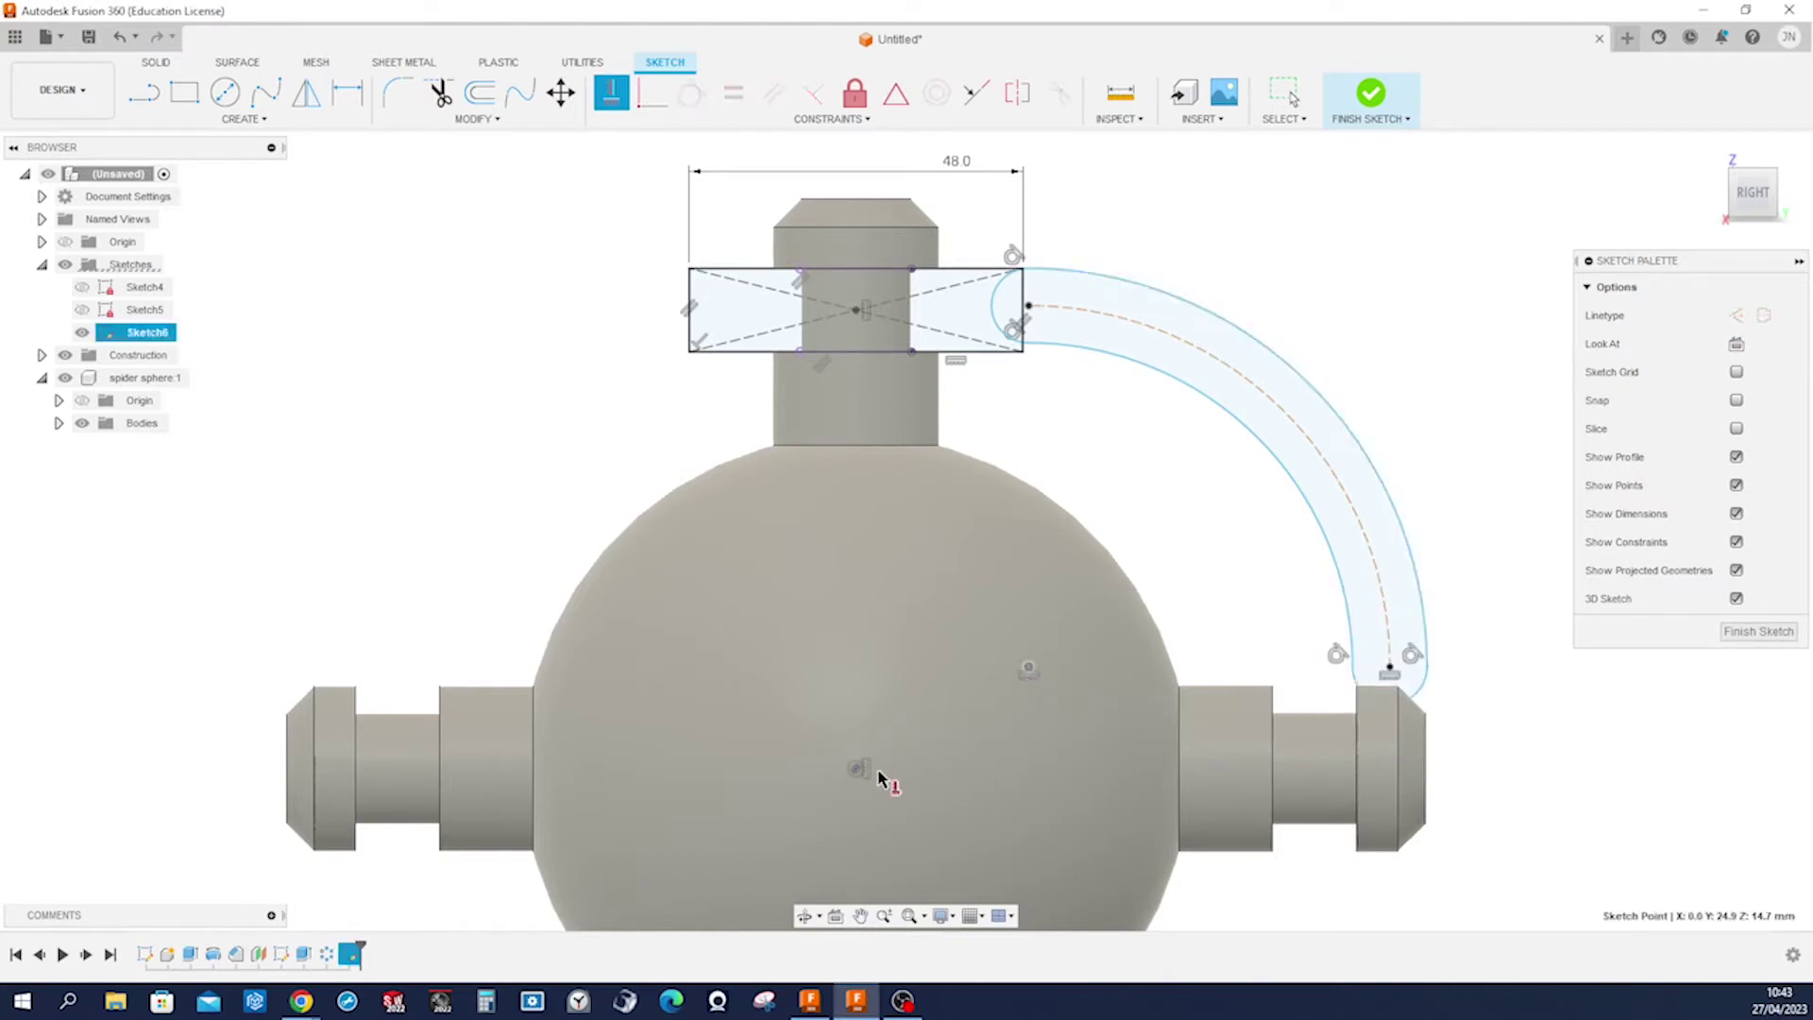
pyautogui.click(858, 769)
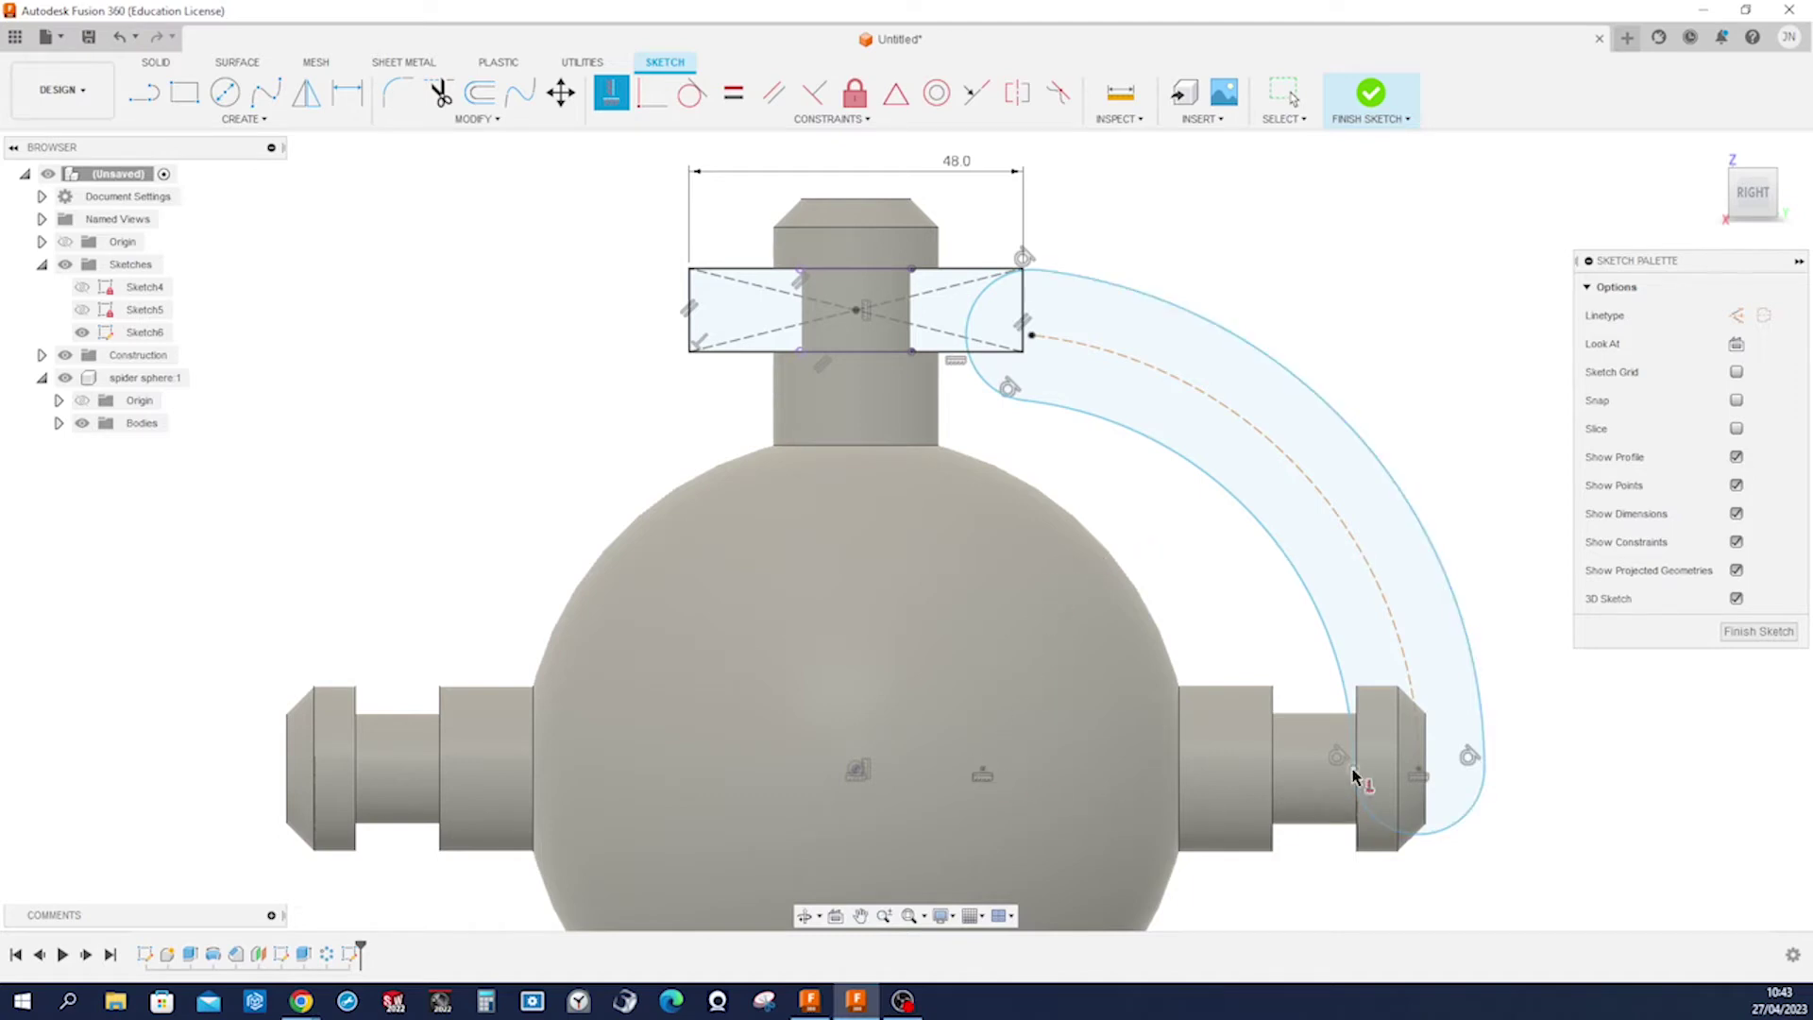
# Pin the slot's top end point onto the top rectangle.
pyautogui.click(1036, 319)
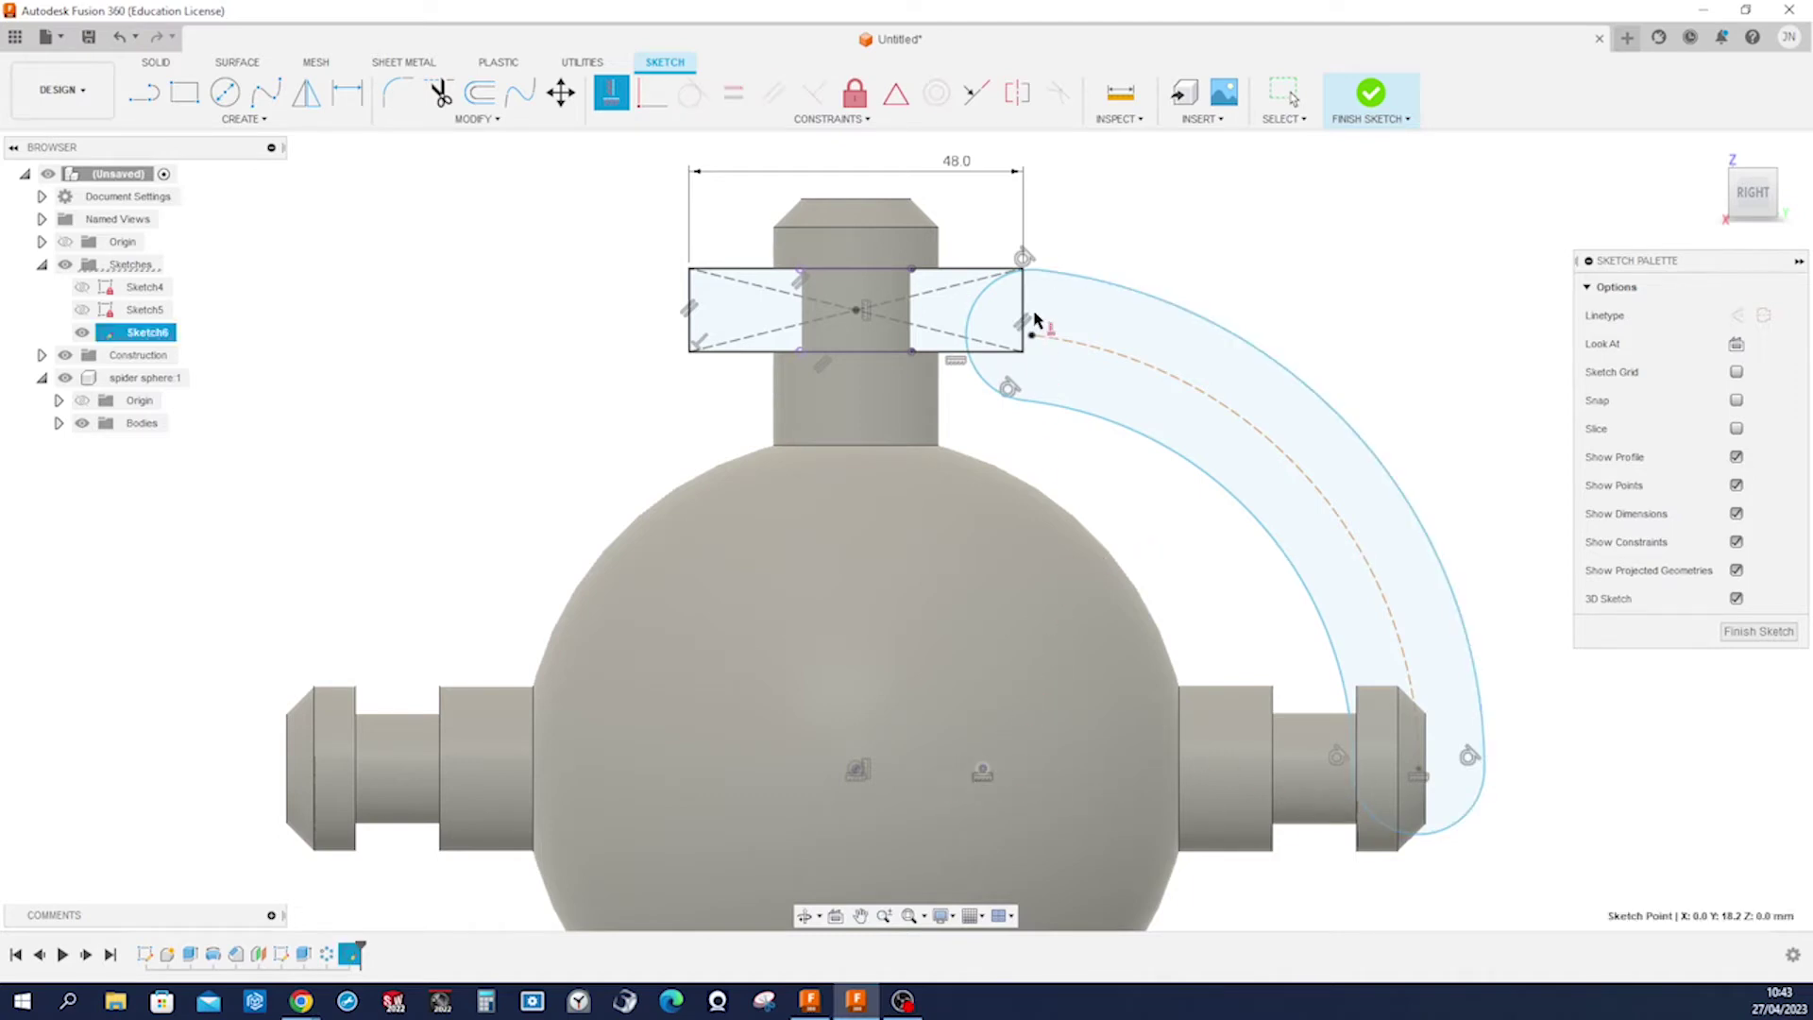
pyautogui.click(1029, 343)
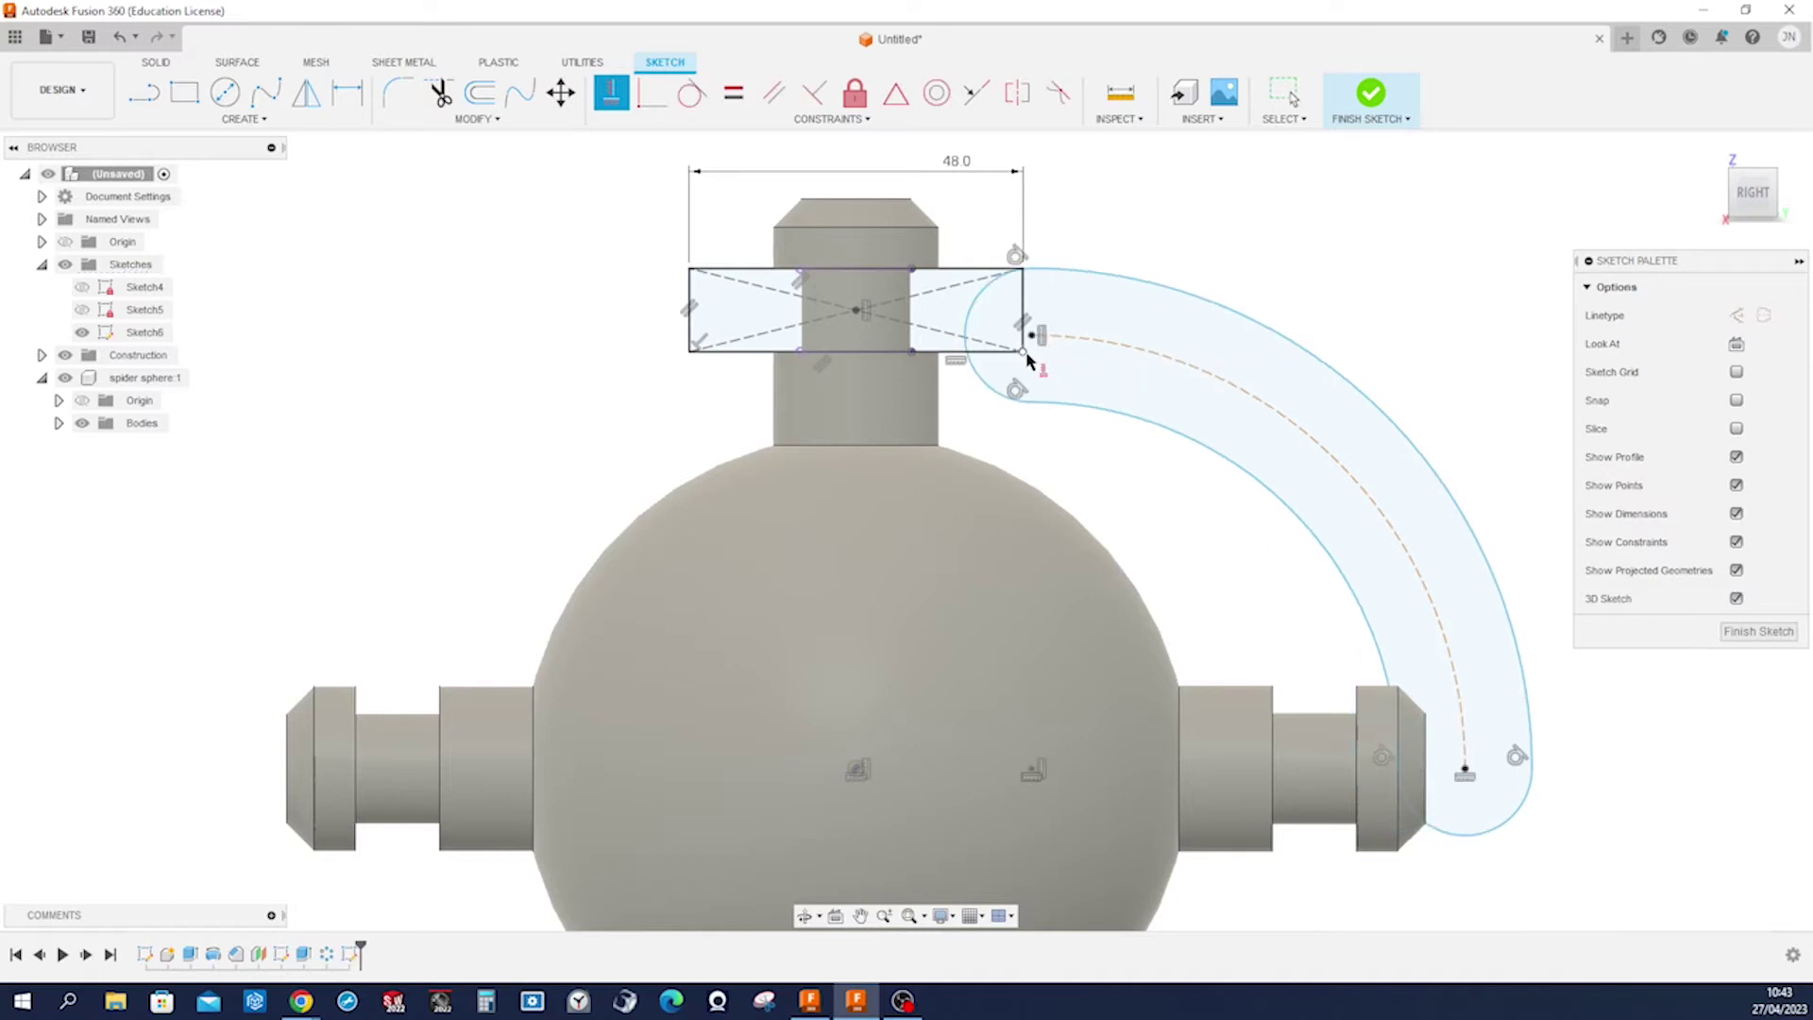
pyautogui.click(1024, 353)
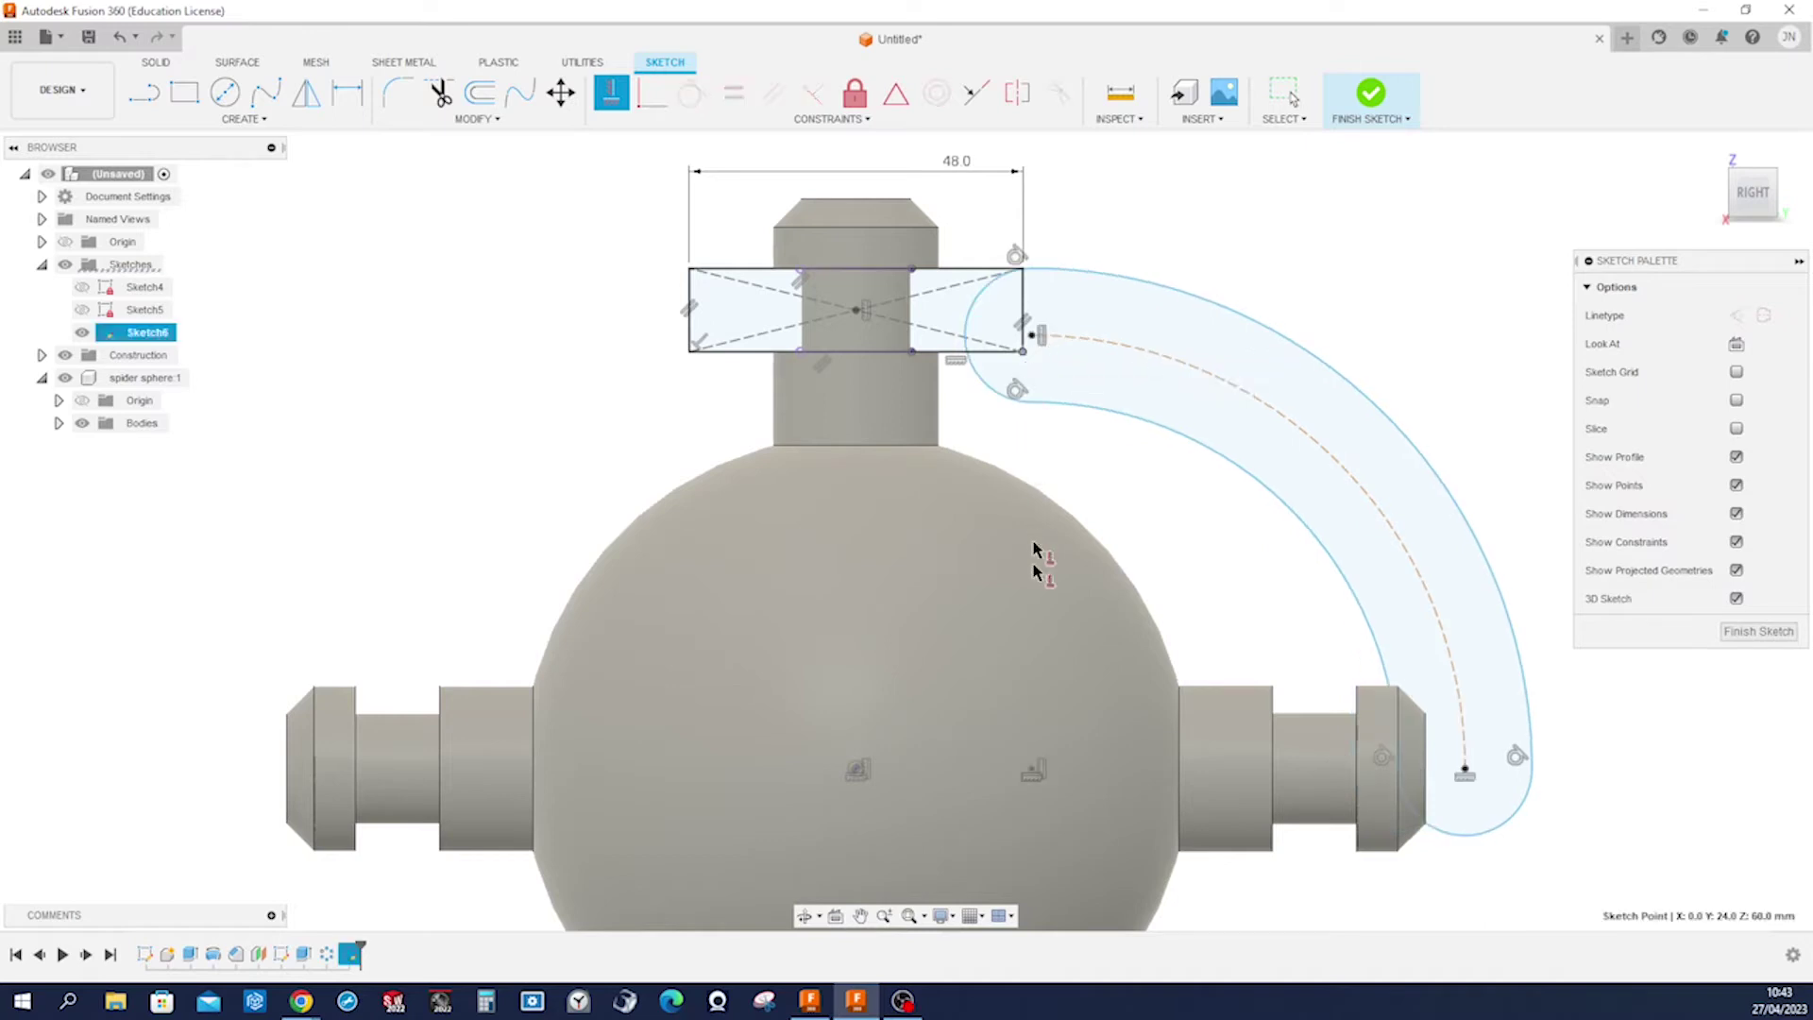
pyautogui.click(1032, 776)
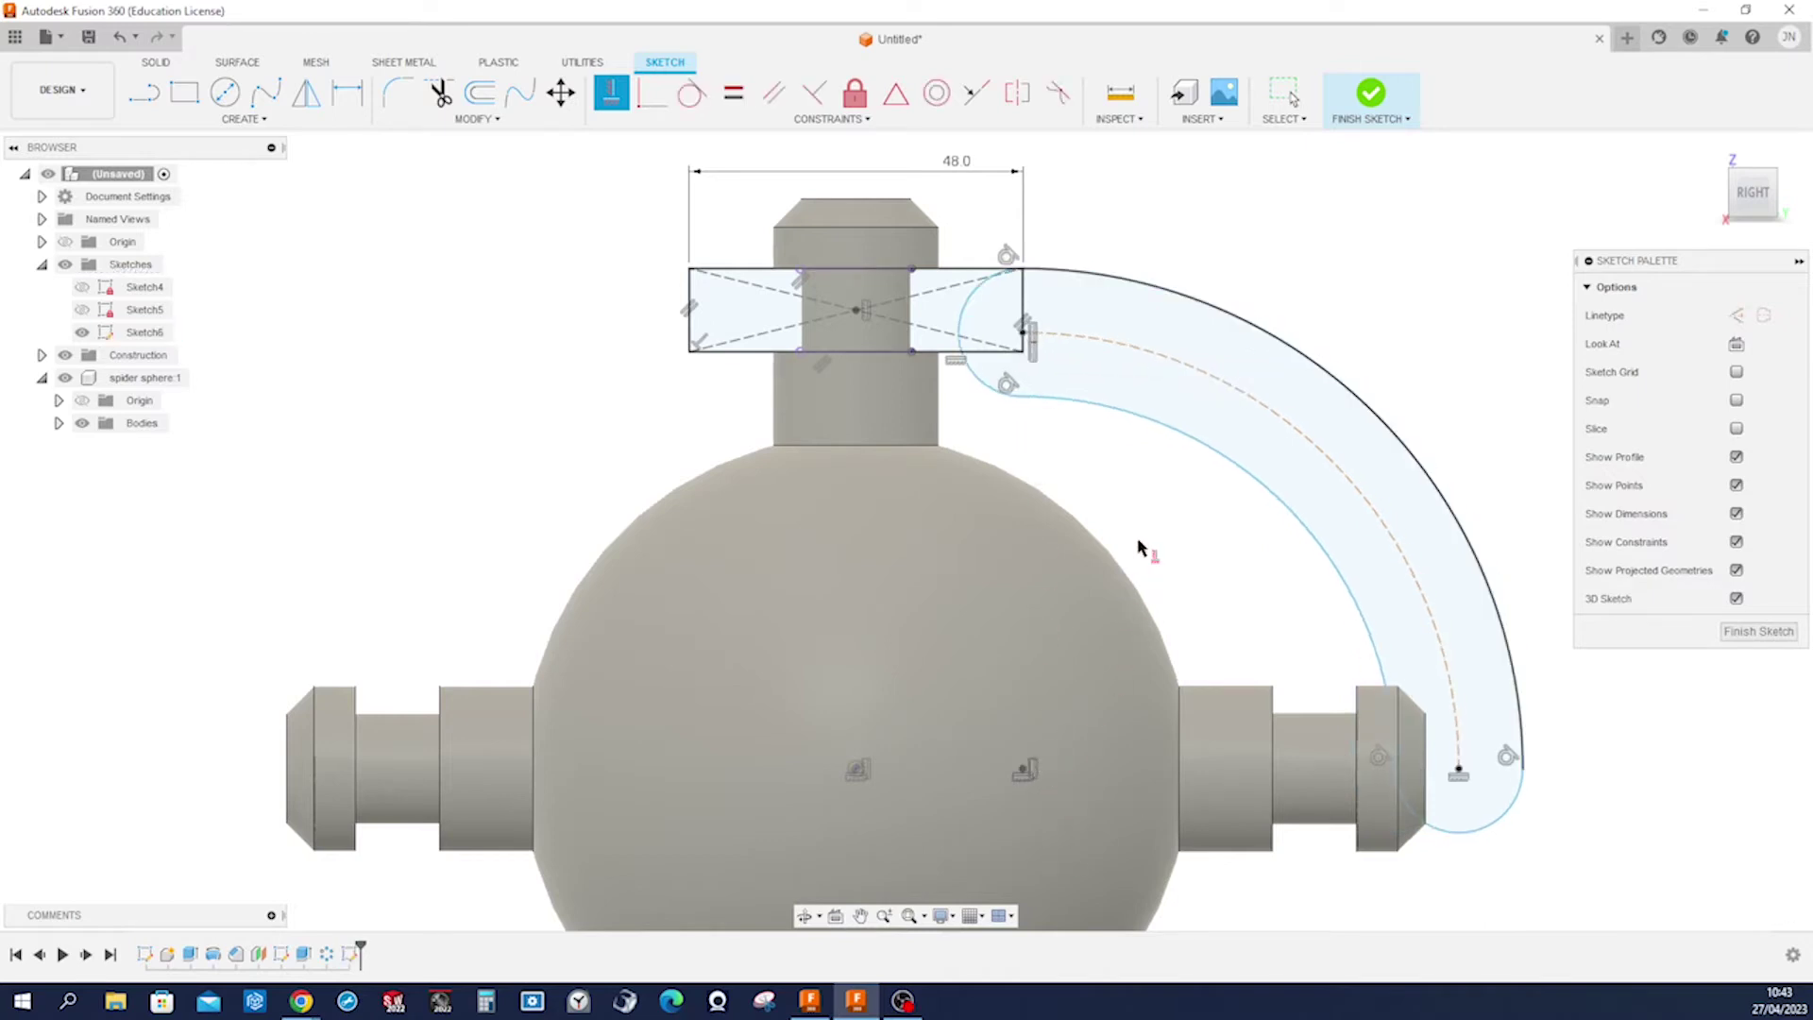
pyautogui.press('Escape')
# Tie the slot's inner arc to the rectangle's right edge so the slot width matches the rectangle.
pyautogui.press('s')
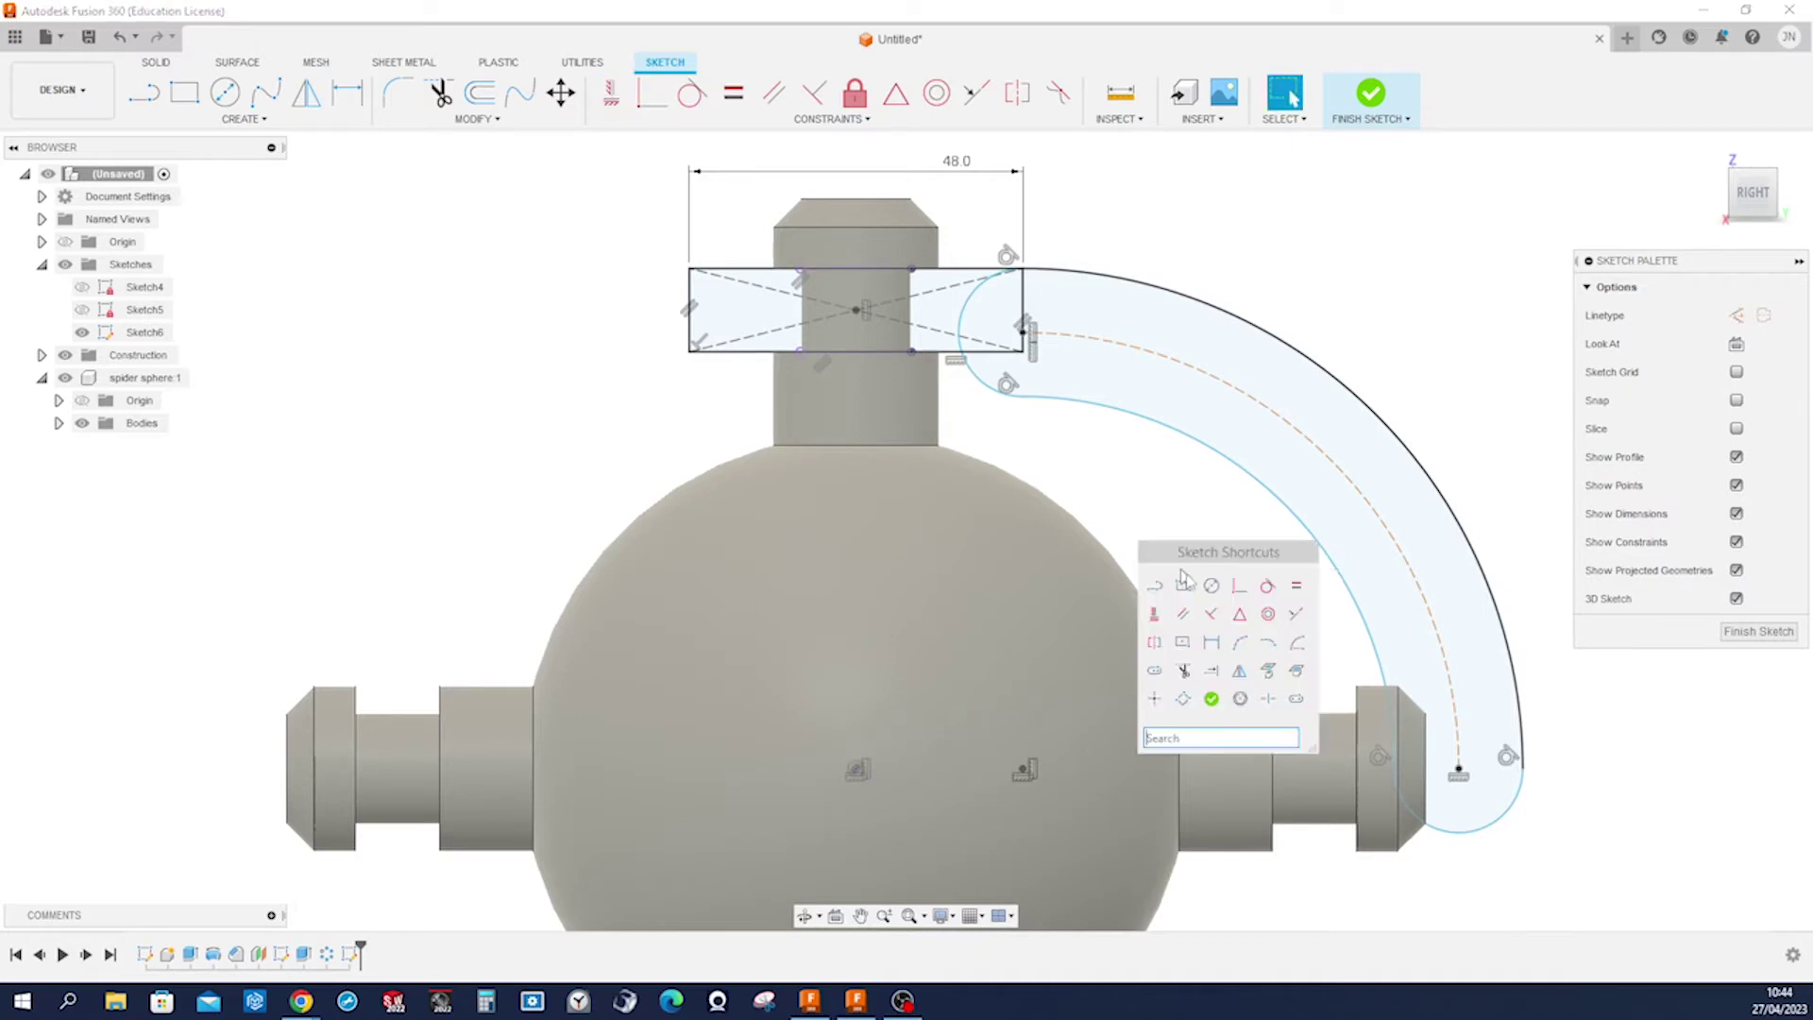
pyautogui.click(1237, 591)
pyautogui.click(1049, 408)
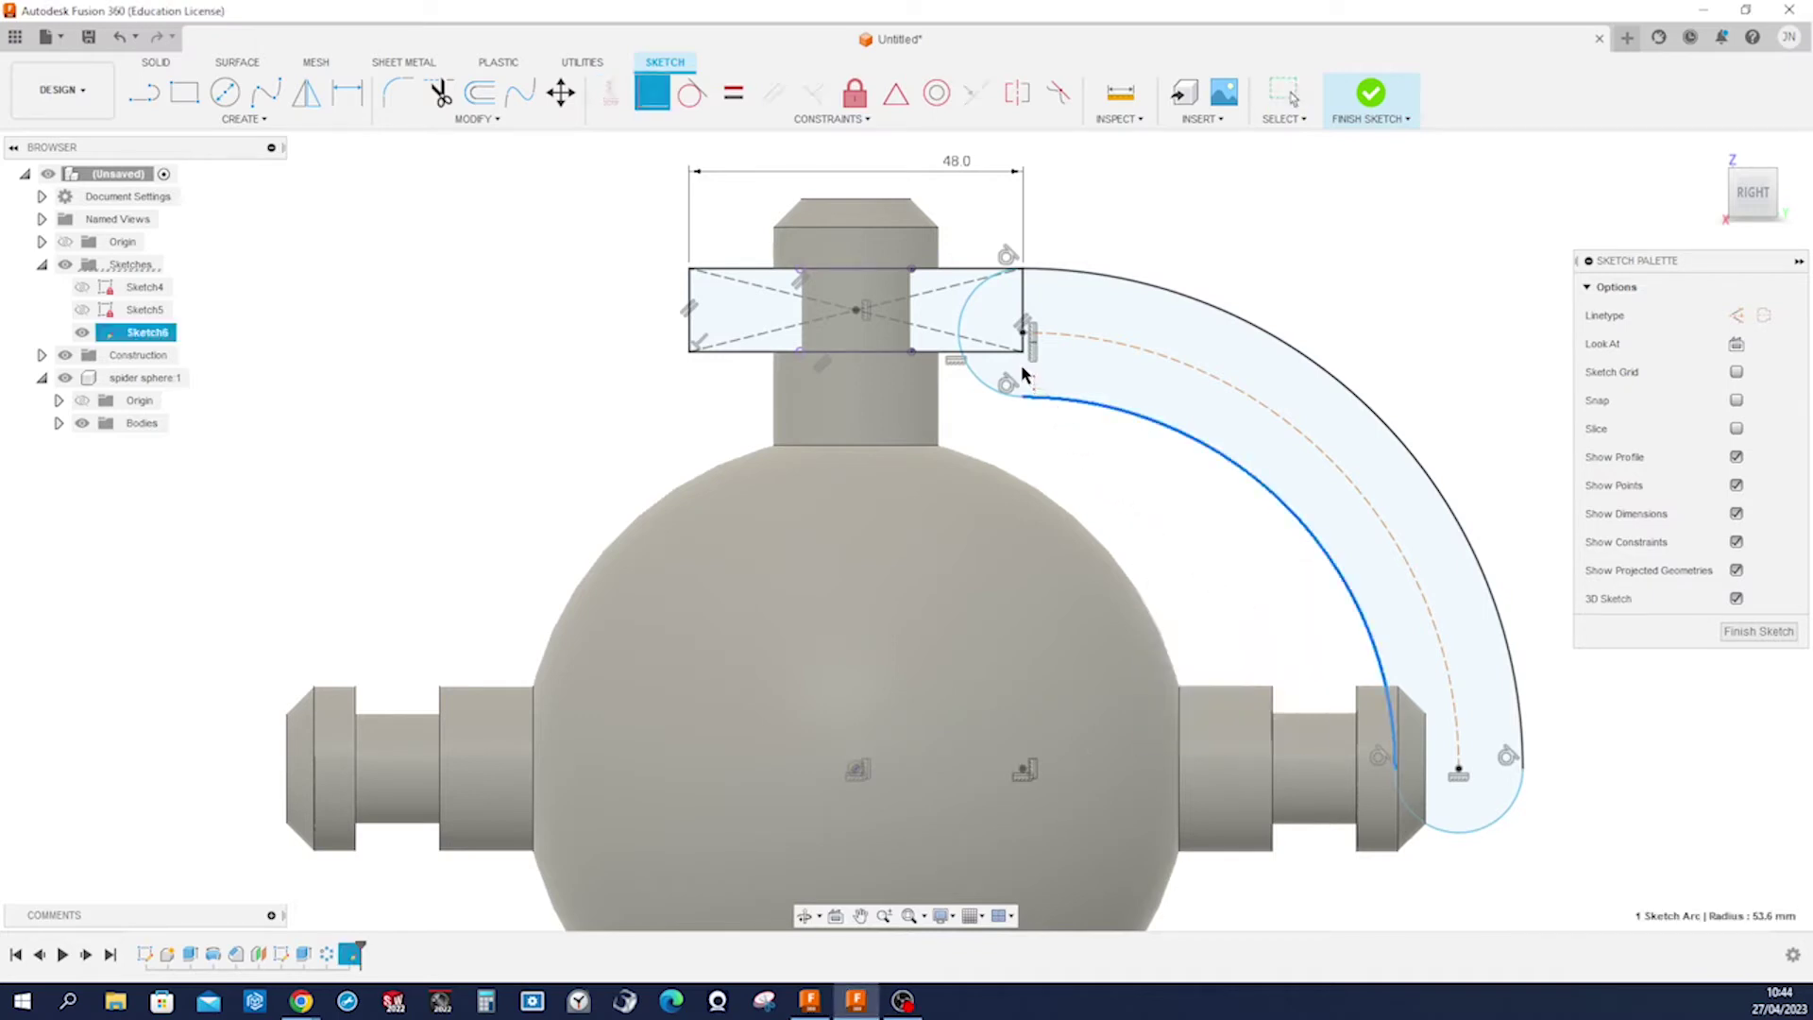
pyautogui.click(1026, 361)
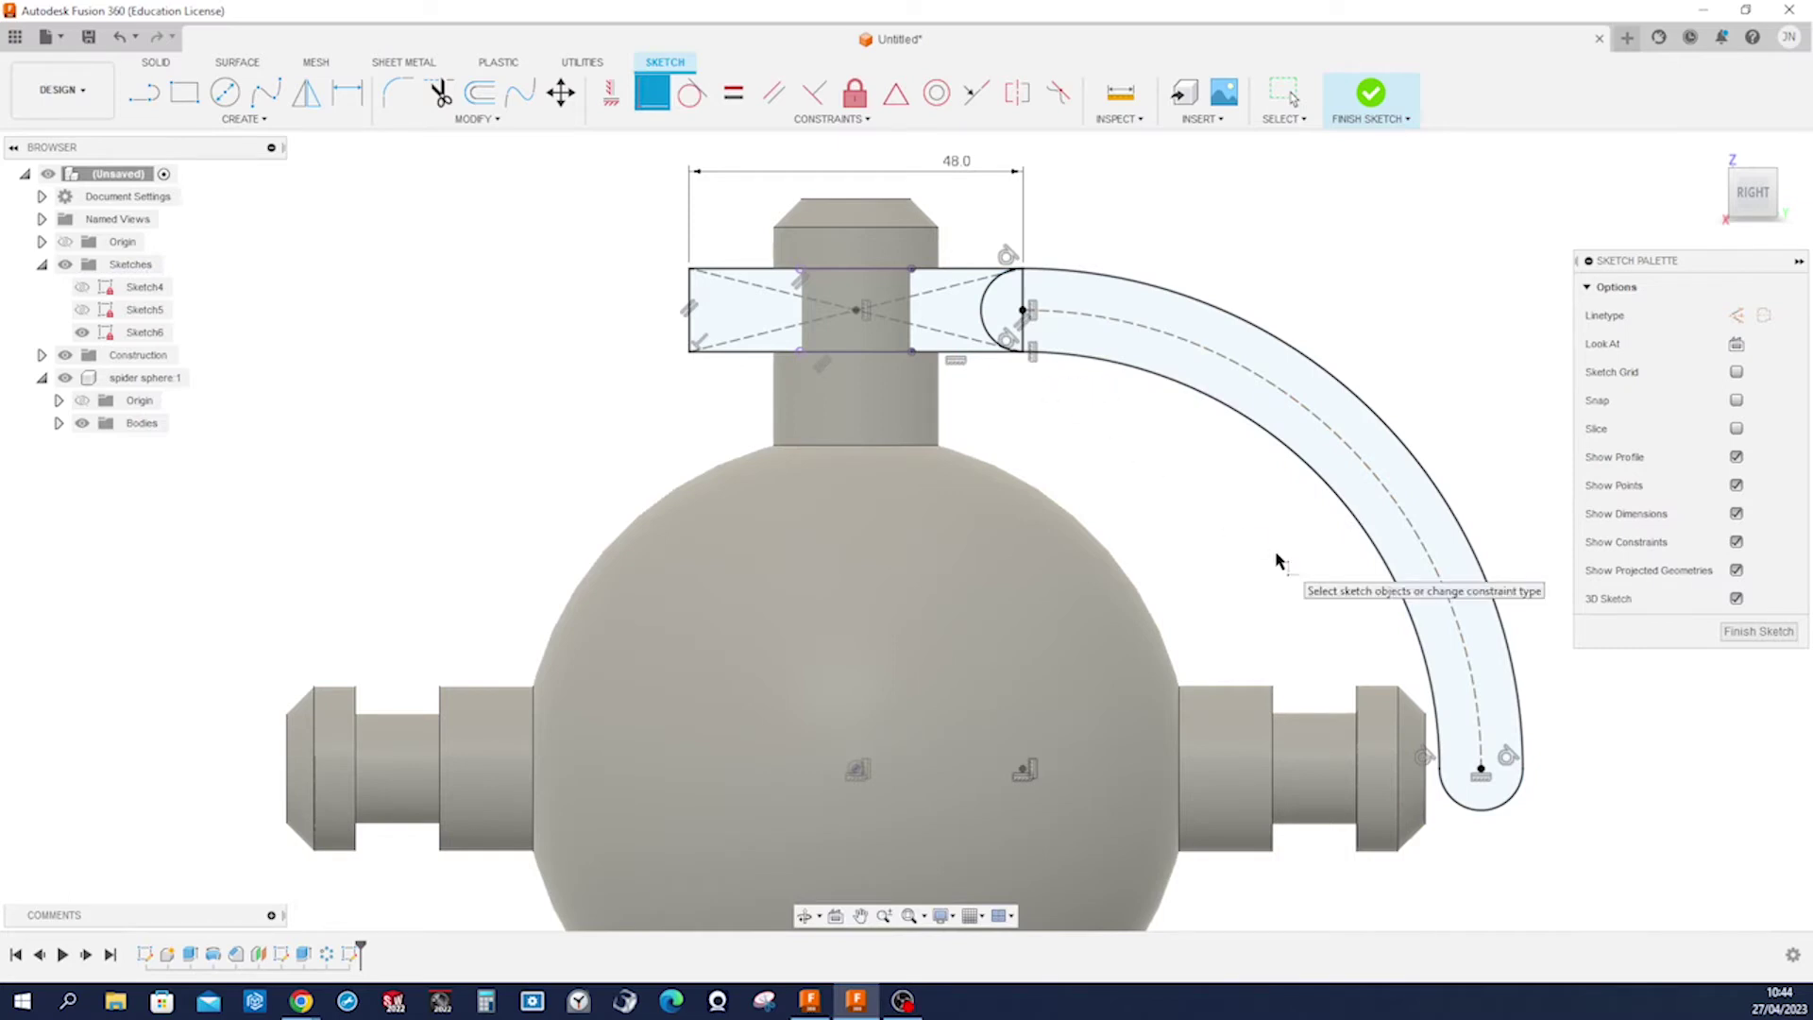
pyautogui.scroll(-3, 1284, 559)
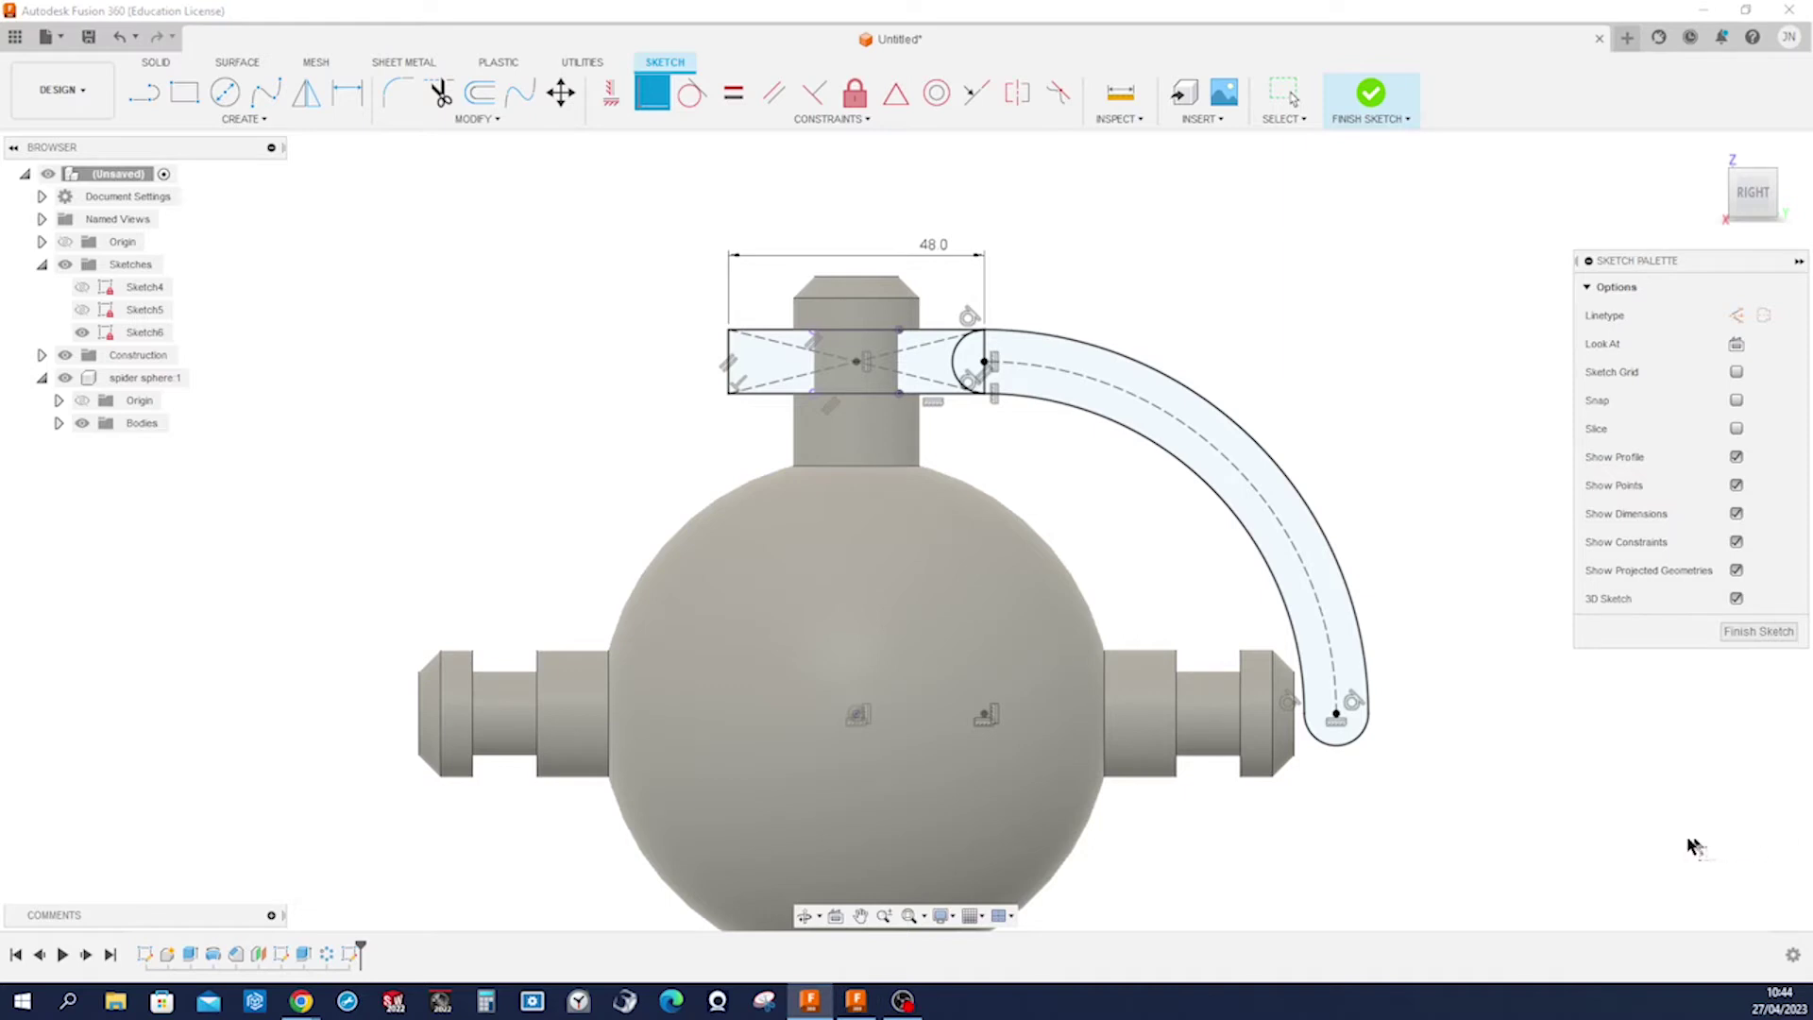
pyautogui.scroll(-1, 1465, 790)
pyautogui.moveTo(1465, 789); pyautogui.dragTo(1317, 724, button='middle')
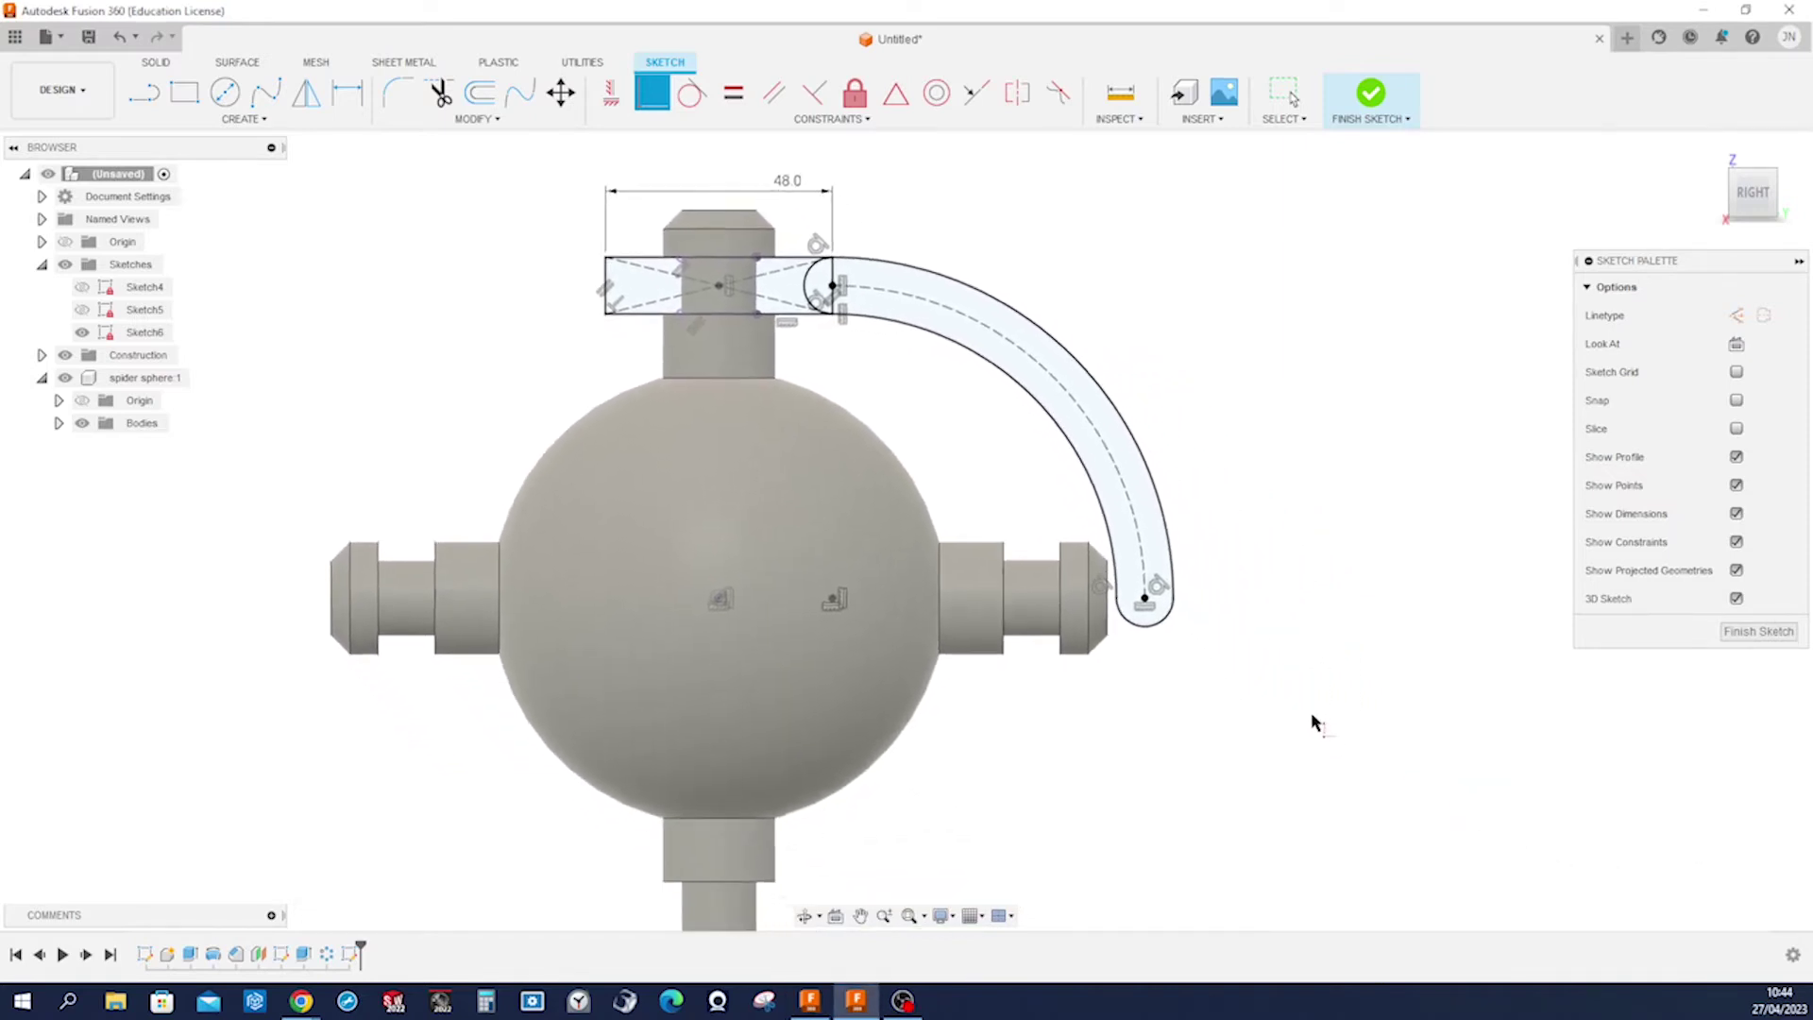
# Draw a long rectangle from the arc's lower end extending to the right.
pyautogui.press('s')
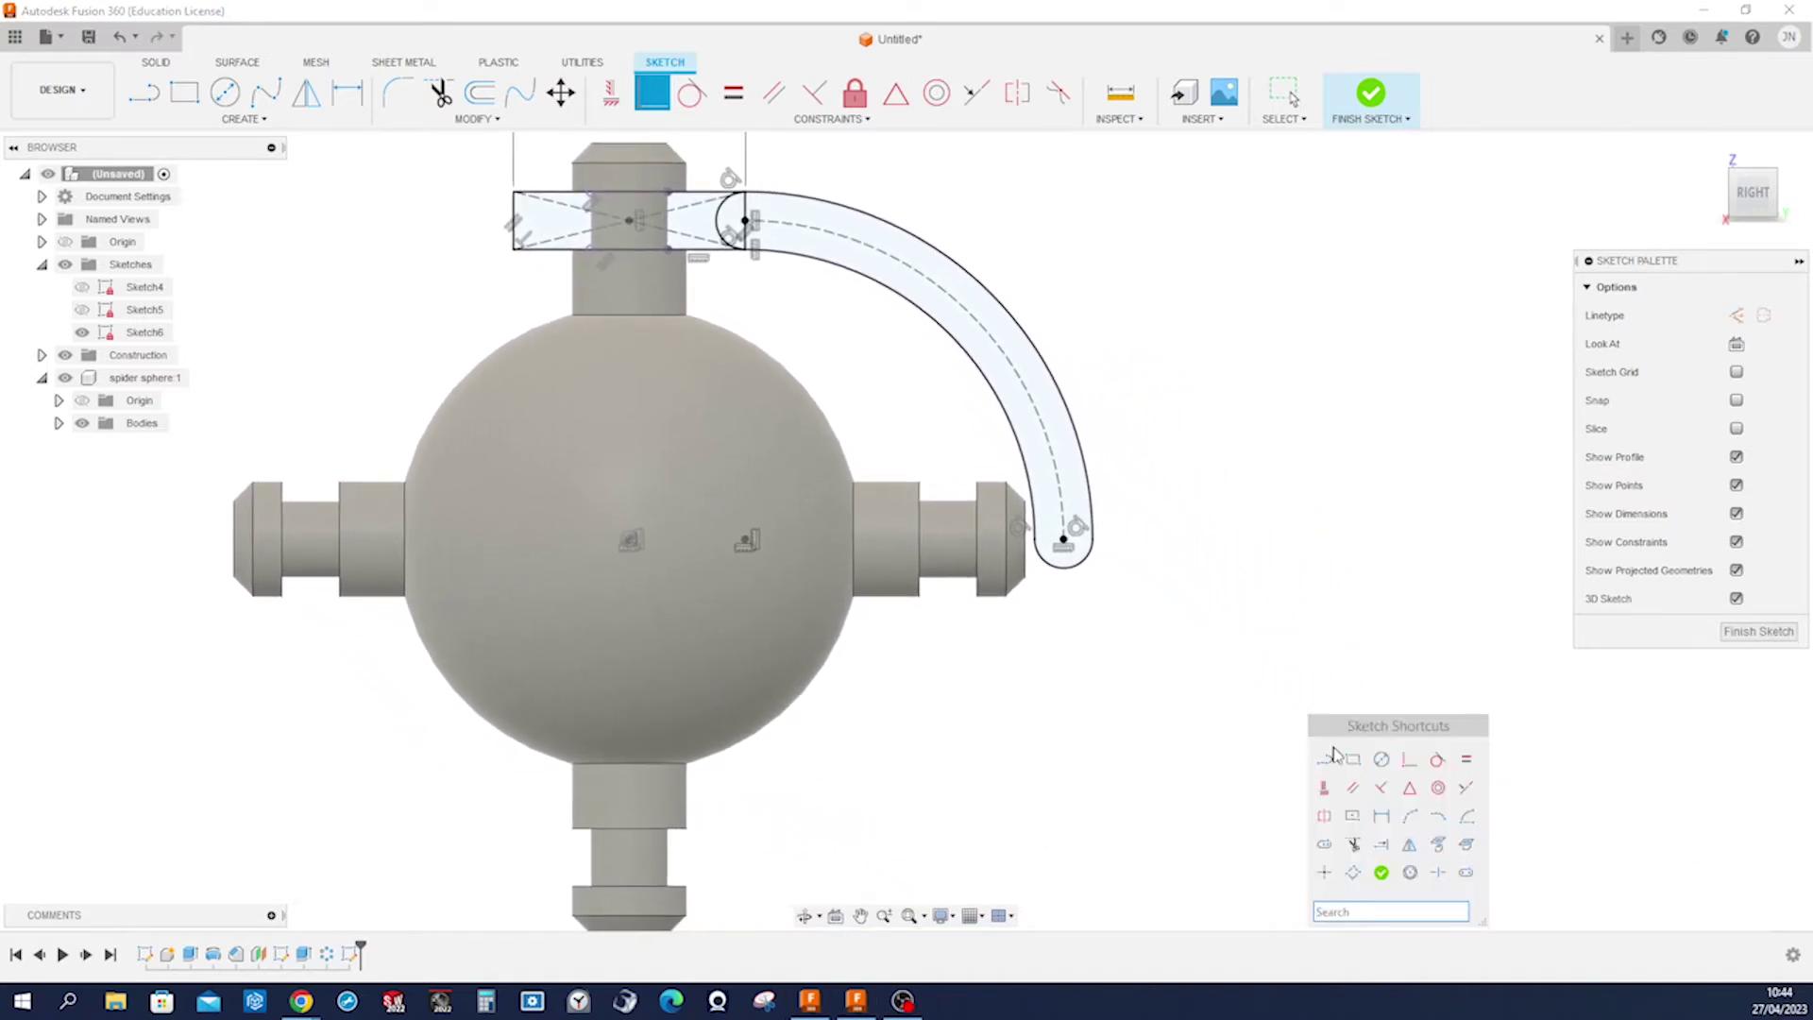
pyautogui.click(1354, 759)
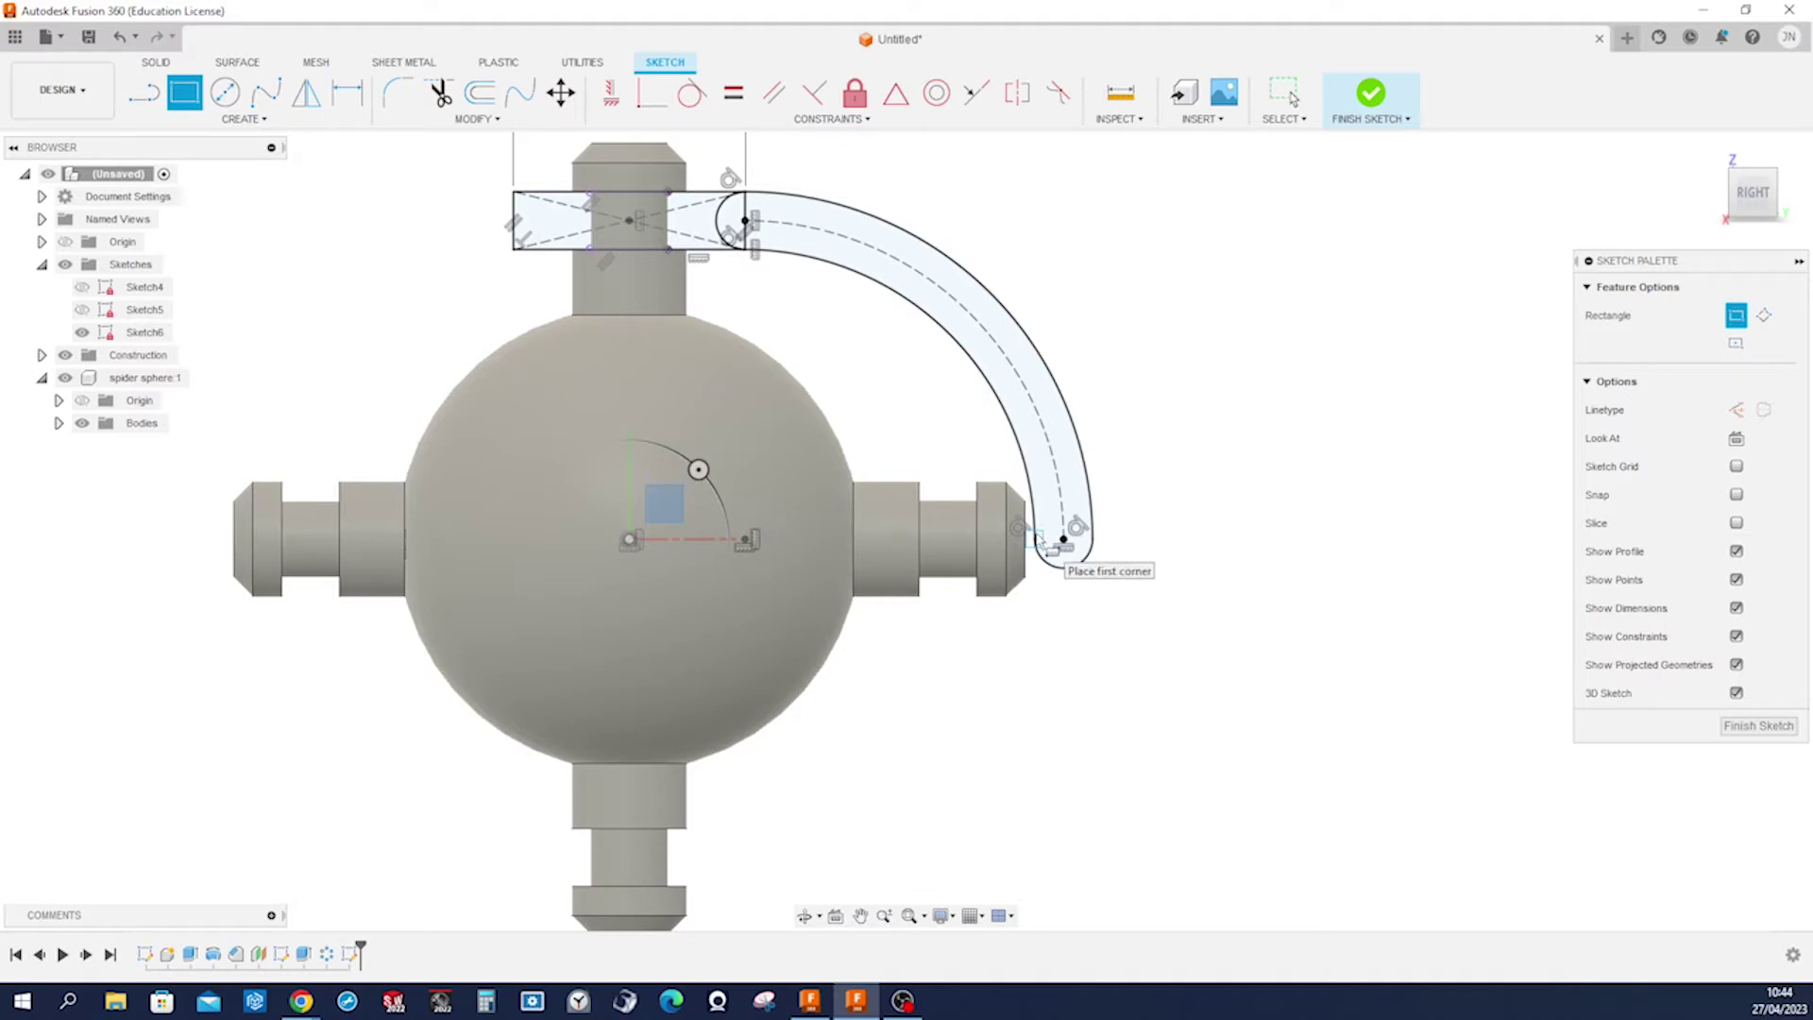
pyautogui.click(1035, 539)
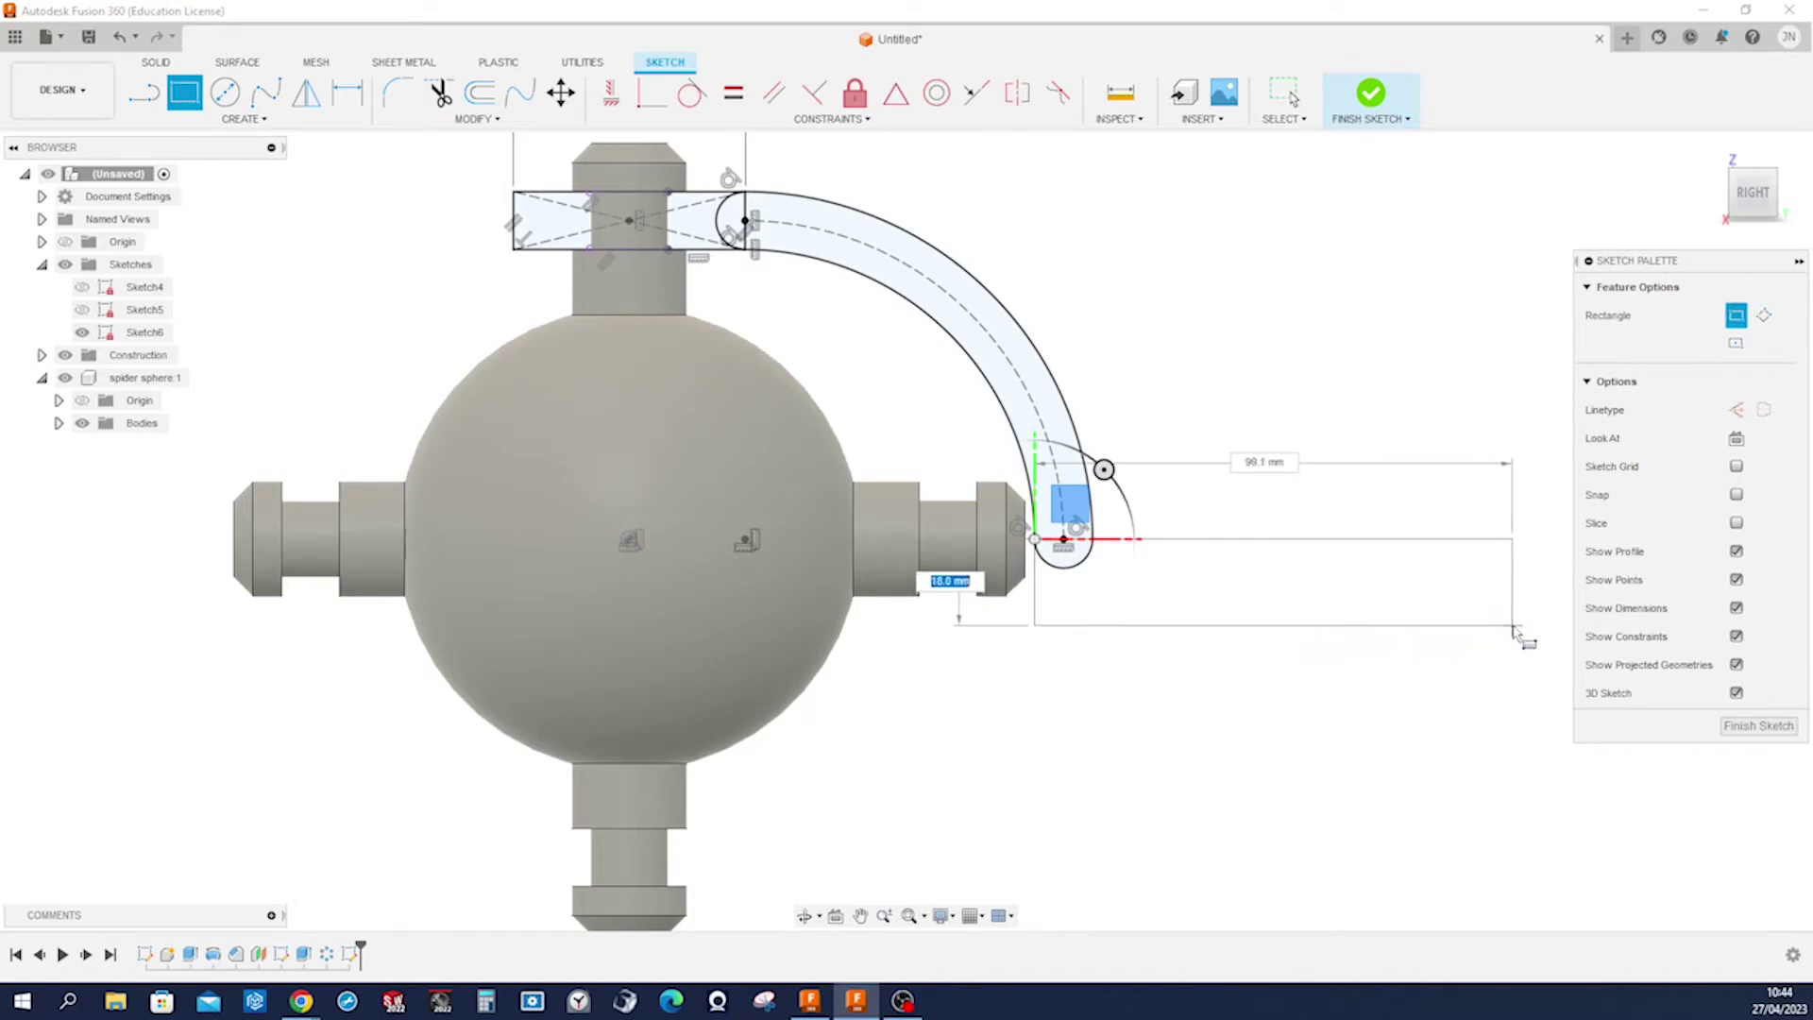
pyautogui.click(1520, 623)
pyautogui.scroll(-2, 1438, 746)
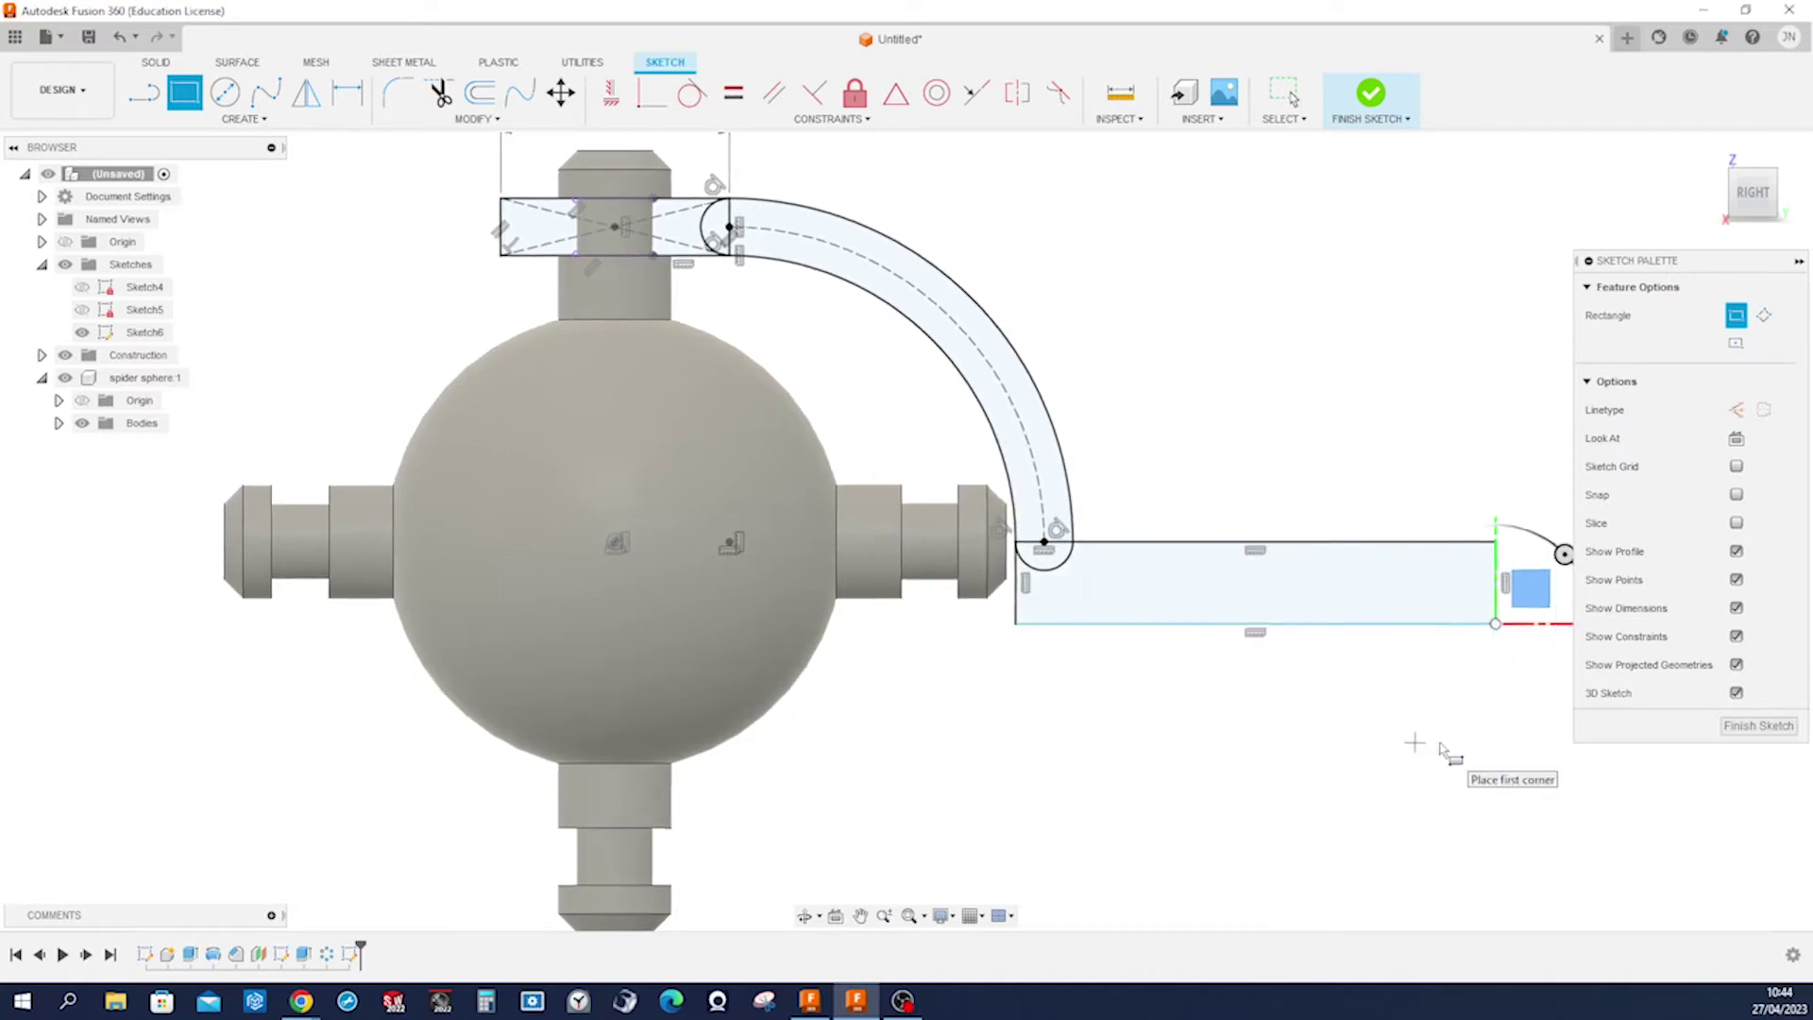
# Dimension the bar 222 mm from the sphere centre and 12 mm high.
pyautogui.press('d')
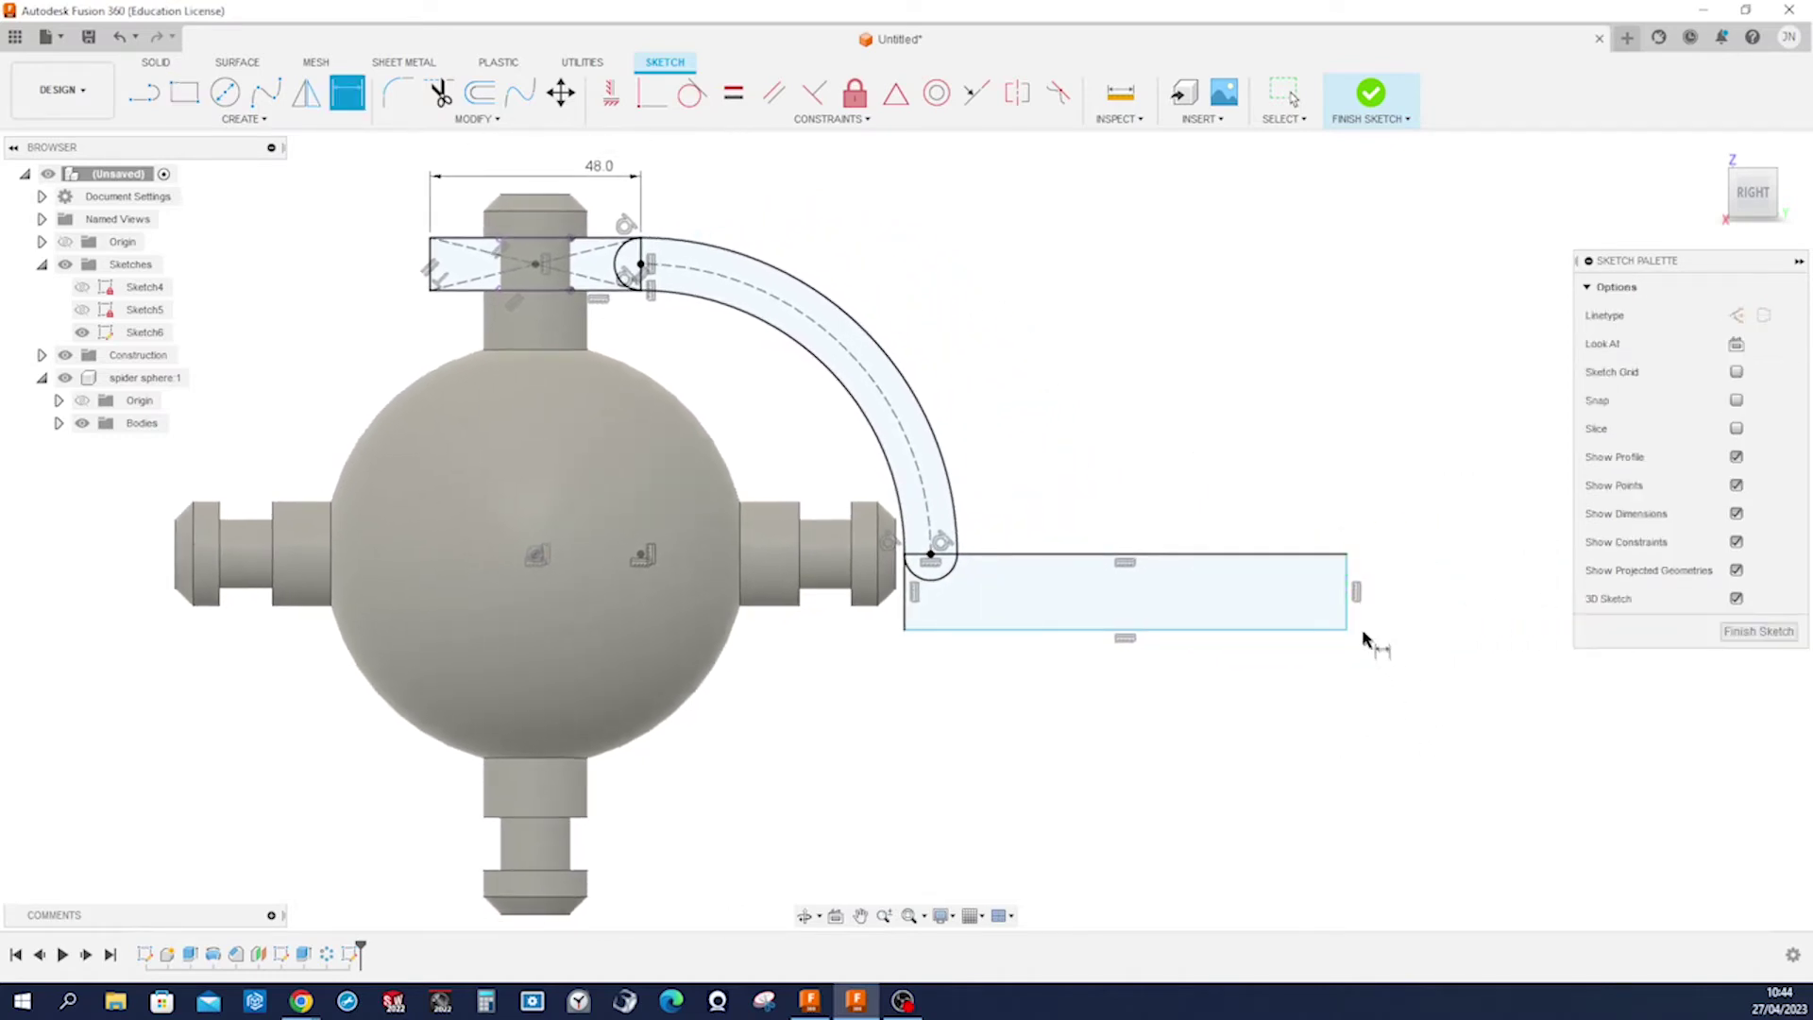
pyautogui.click(1347, 612)
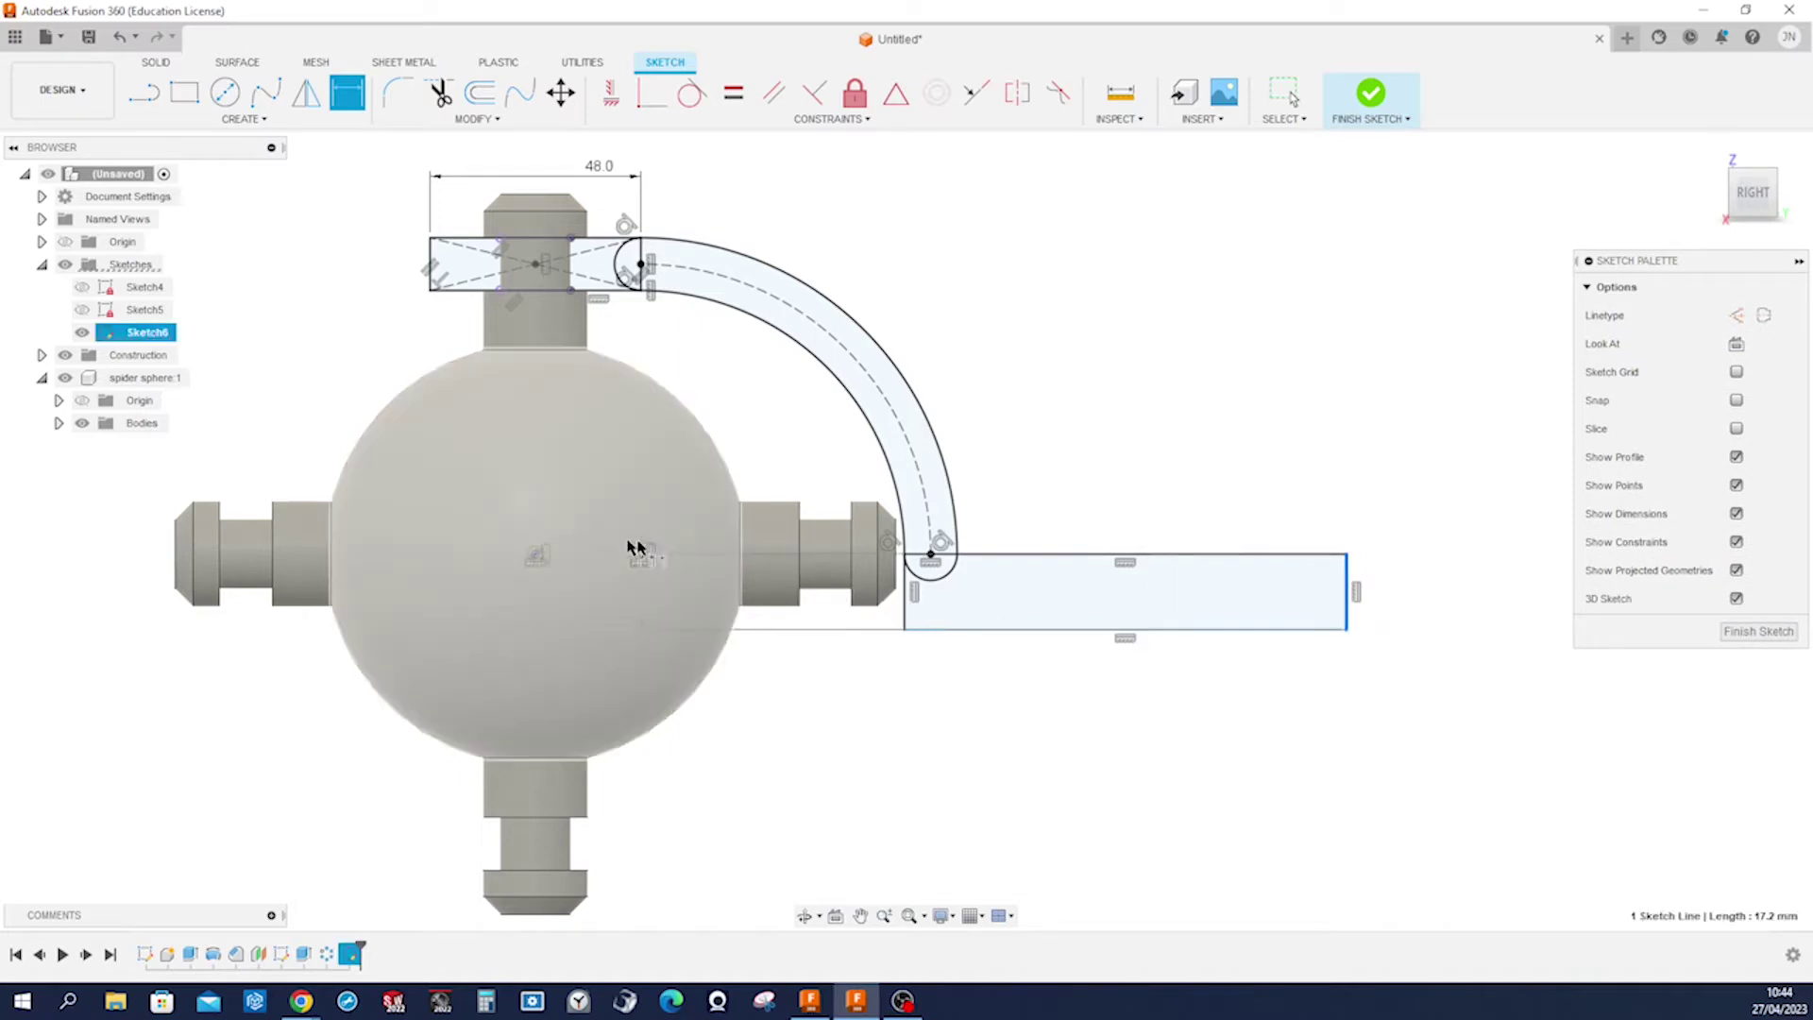
pyautogui.click(538, 557)
pyautogui.click(870, 737)
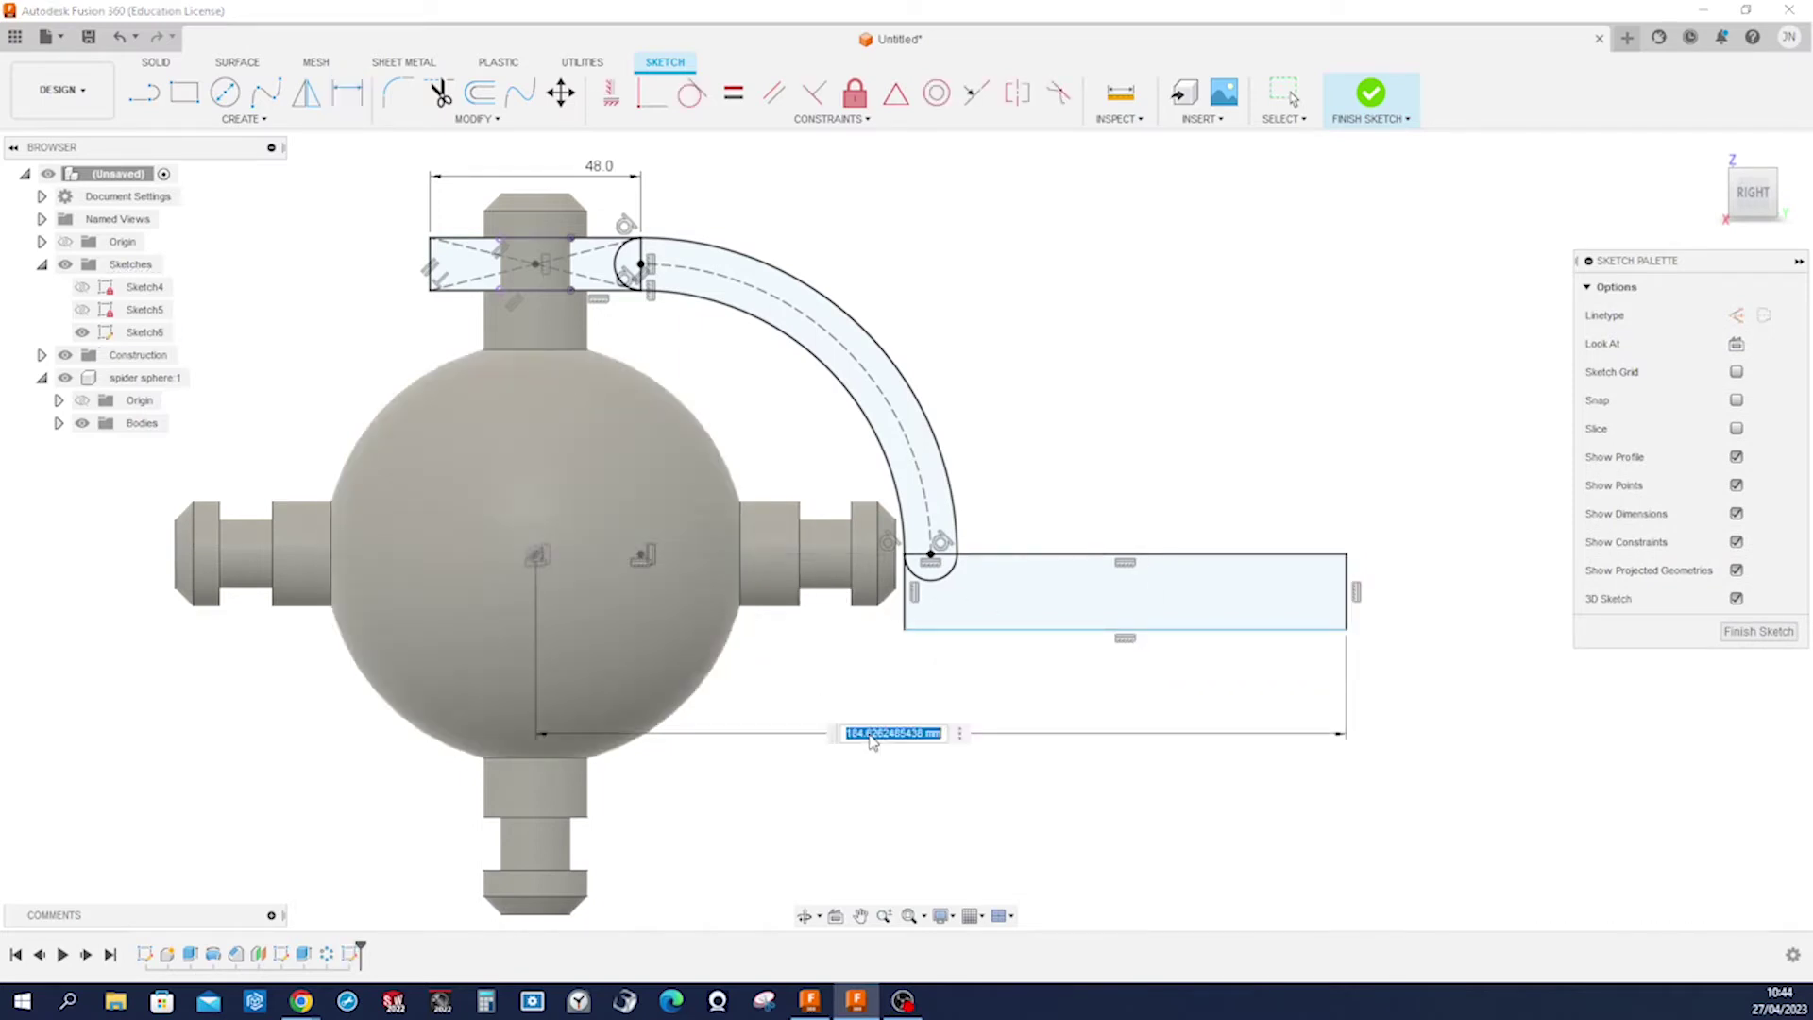
pyautogui.write('222')
pyautogui.press('Return')
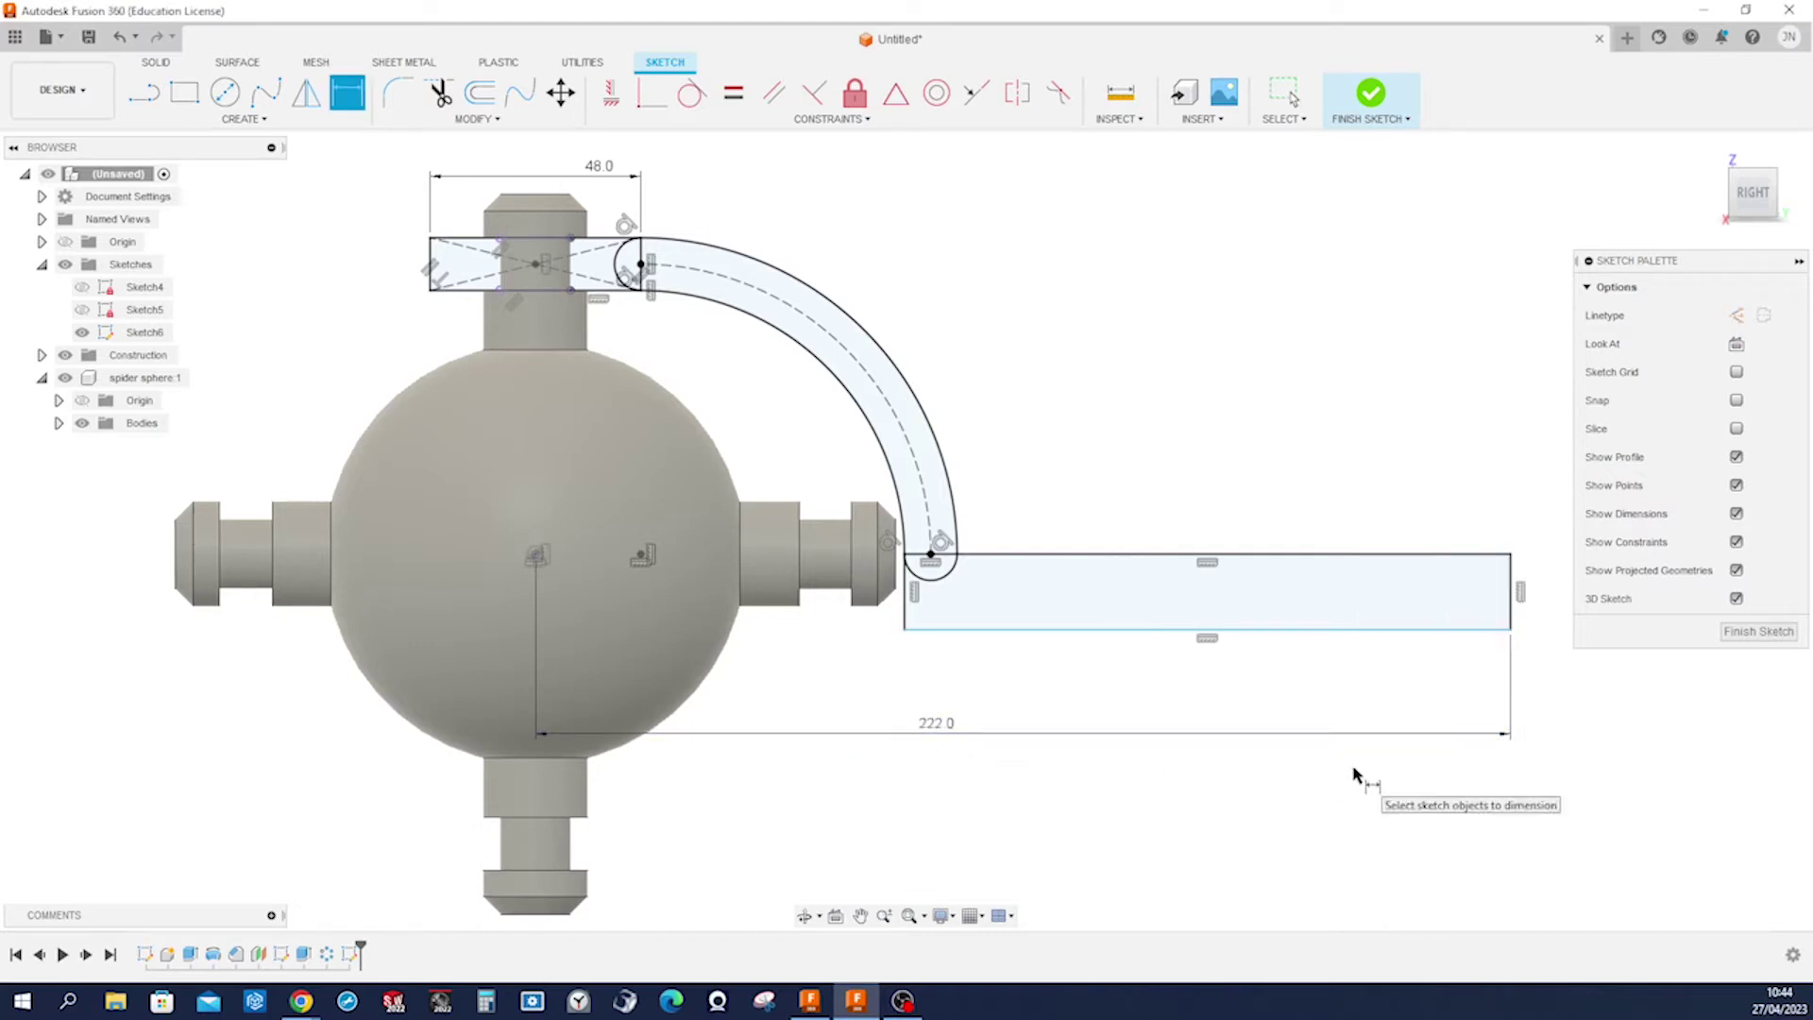
pyautogui.click(1514, 605)
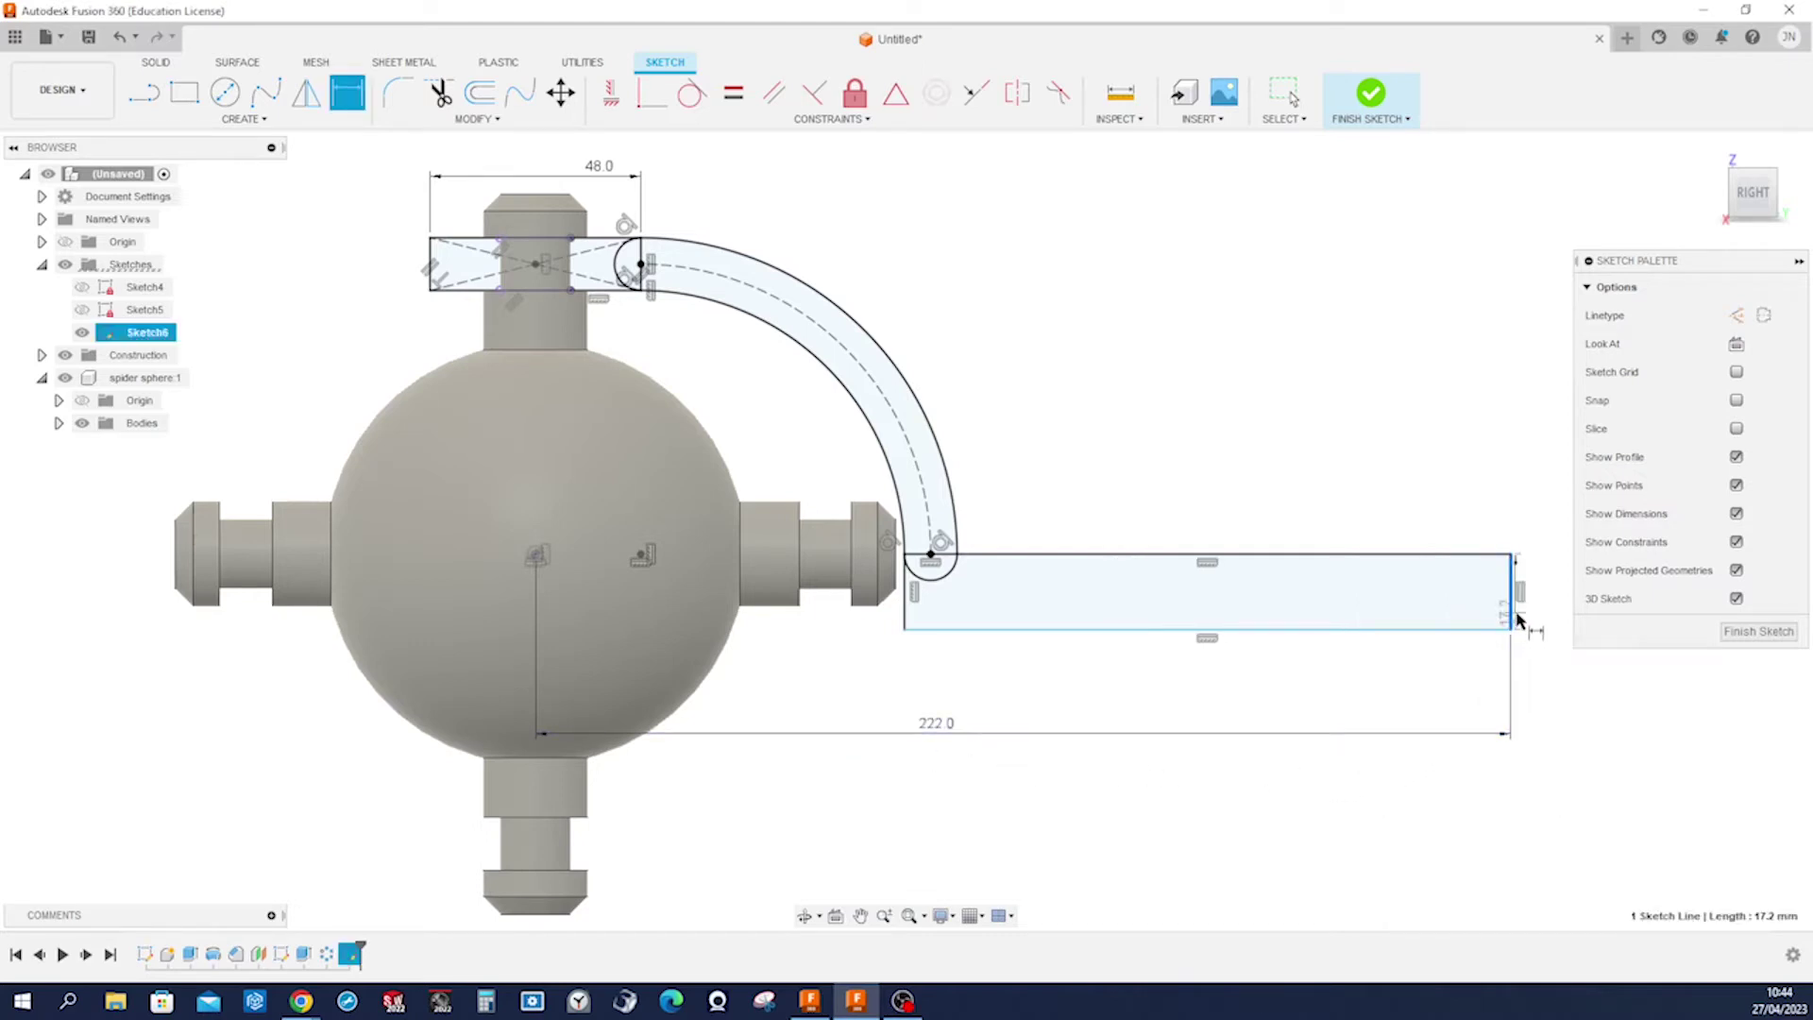
pyautogui.click(1537, 619)
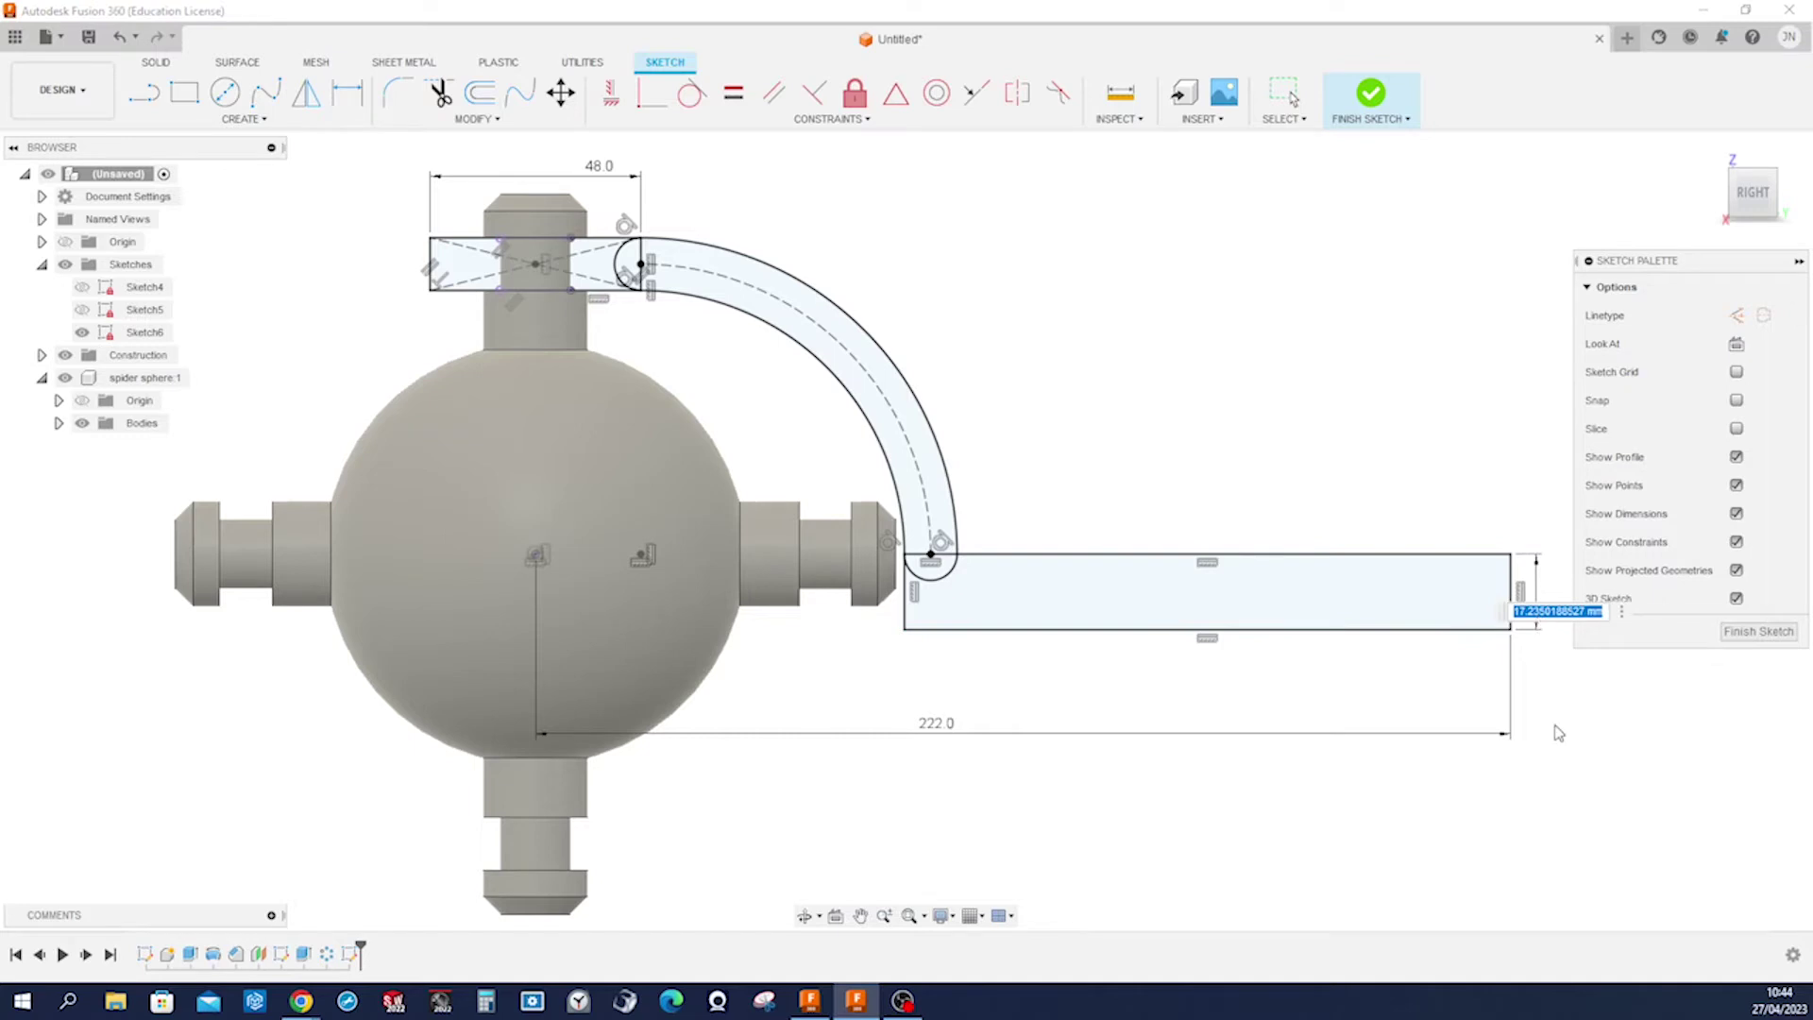
pyautogui.write('12')
pyautogui.press('Return')
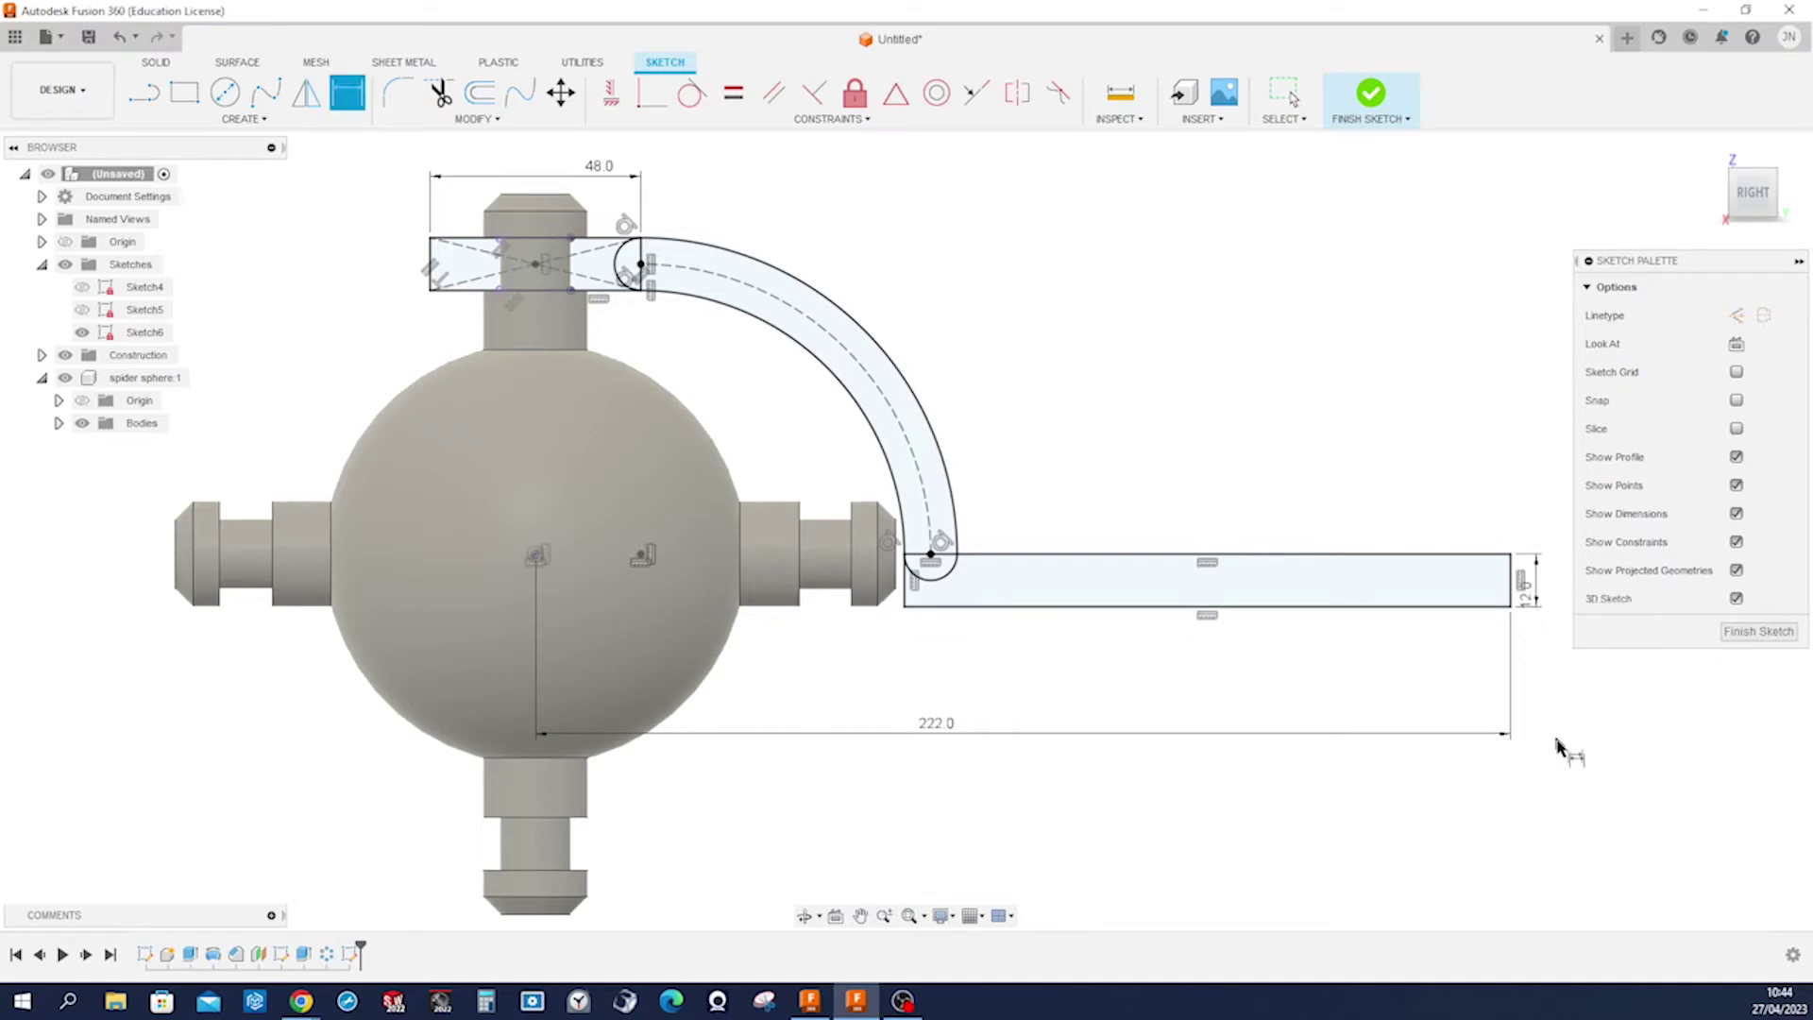
# Finish Sketch6.
pyautogui.scroll(-1, 1603, 745)
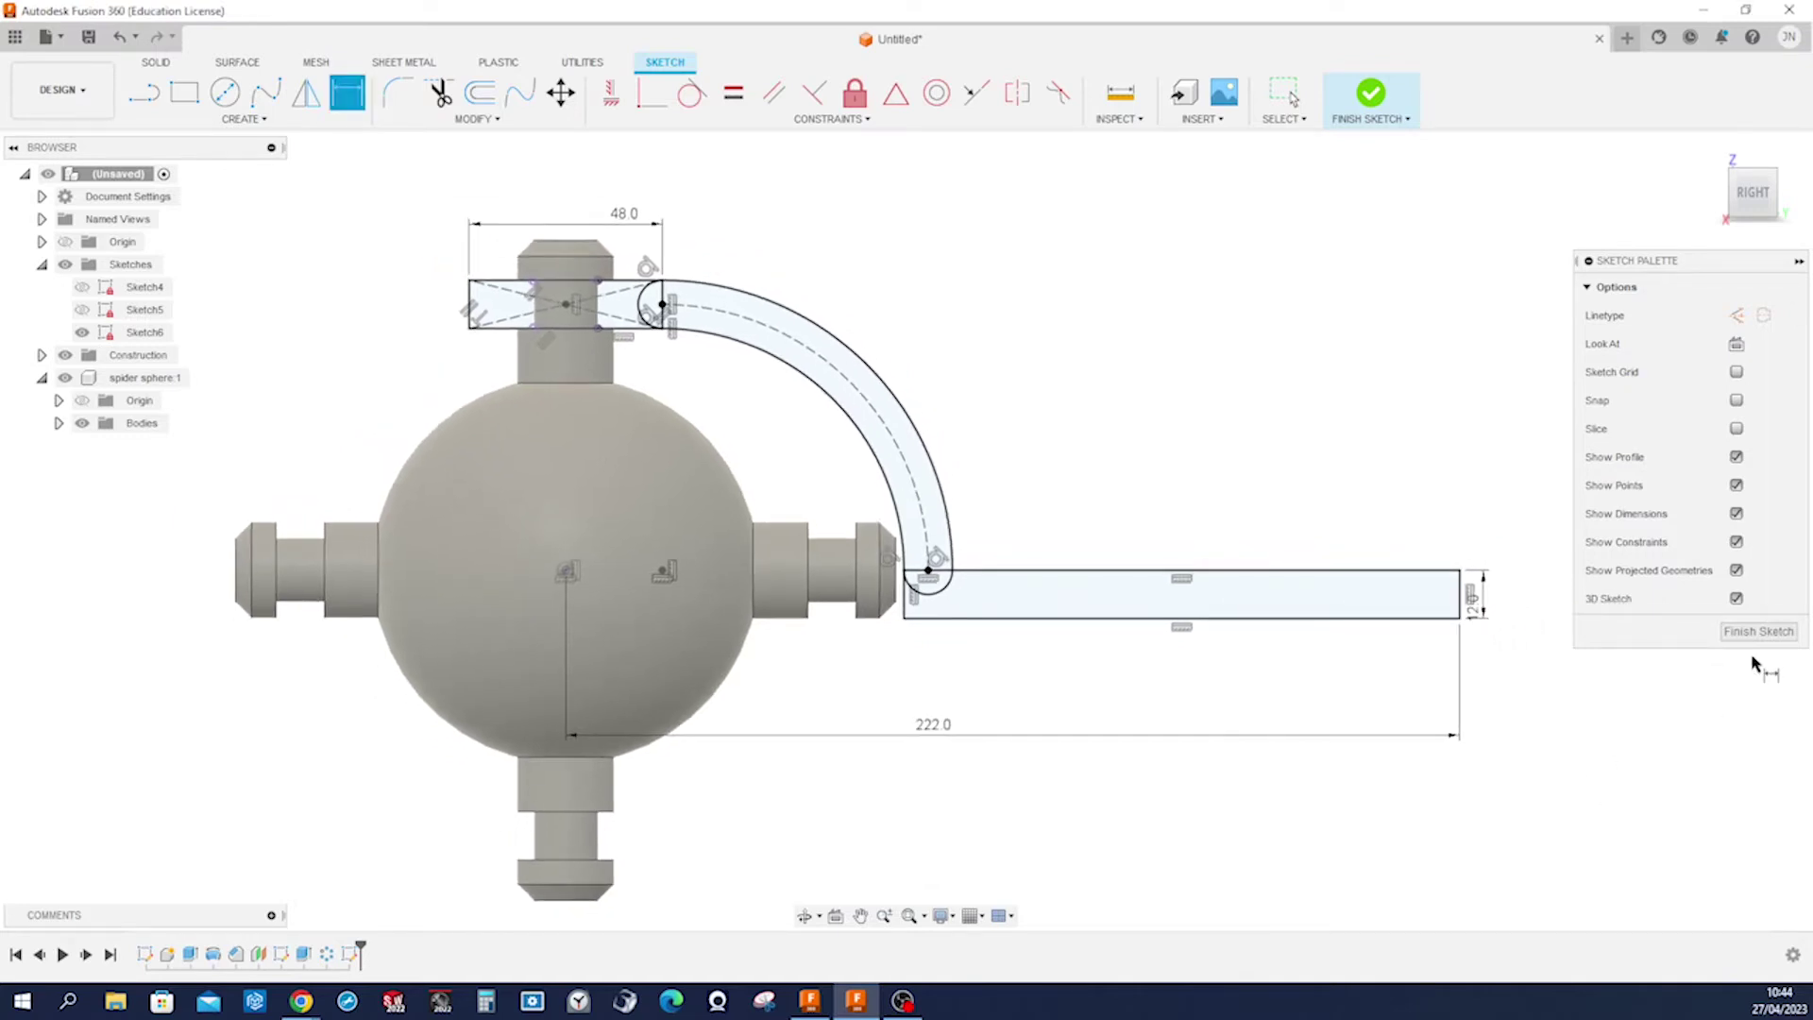
pyautogui.press('s')
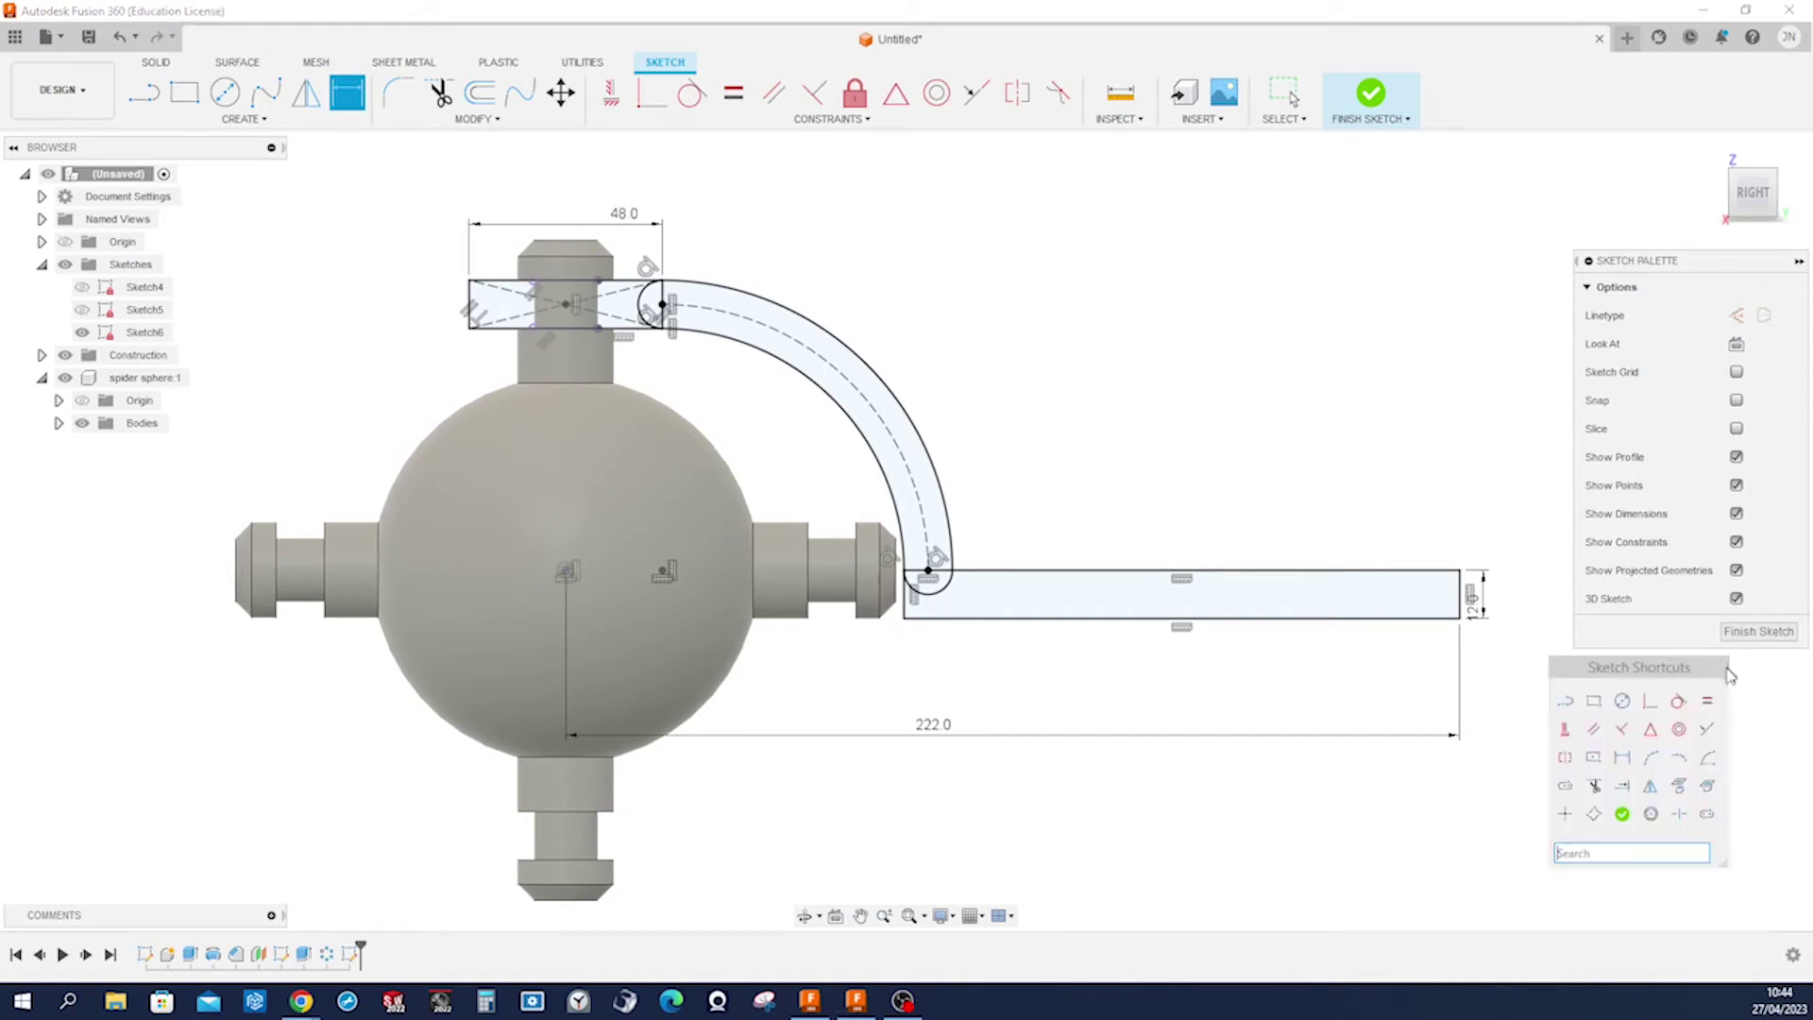
pyautogui.click(1621, 814)
pyautogui.click(184, 104)
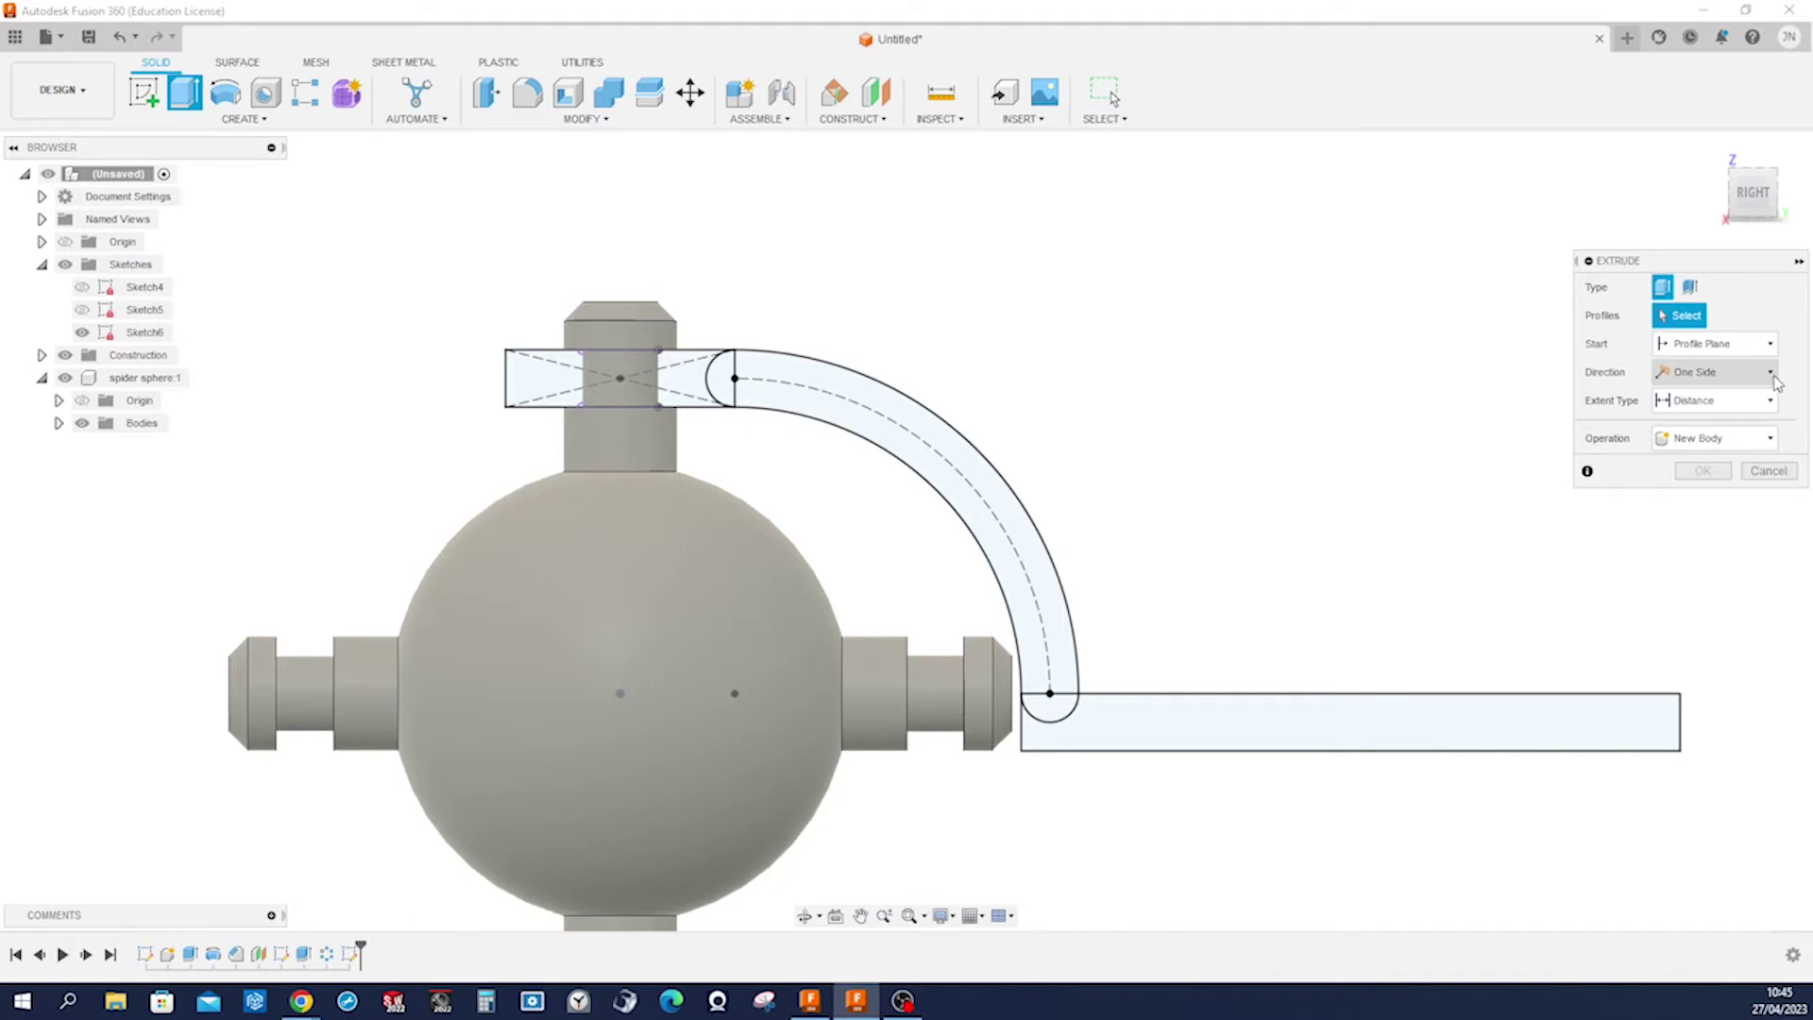
# Extrude the four arm and top-block profiles symmetrically, 36 mm total length, as a new component.
pyautogui.click(1717, 372)
pyautogui.click(1719, 434)
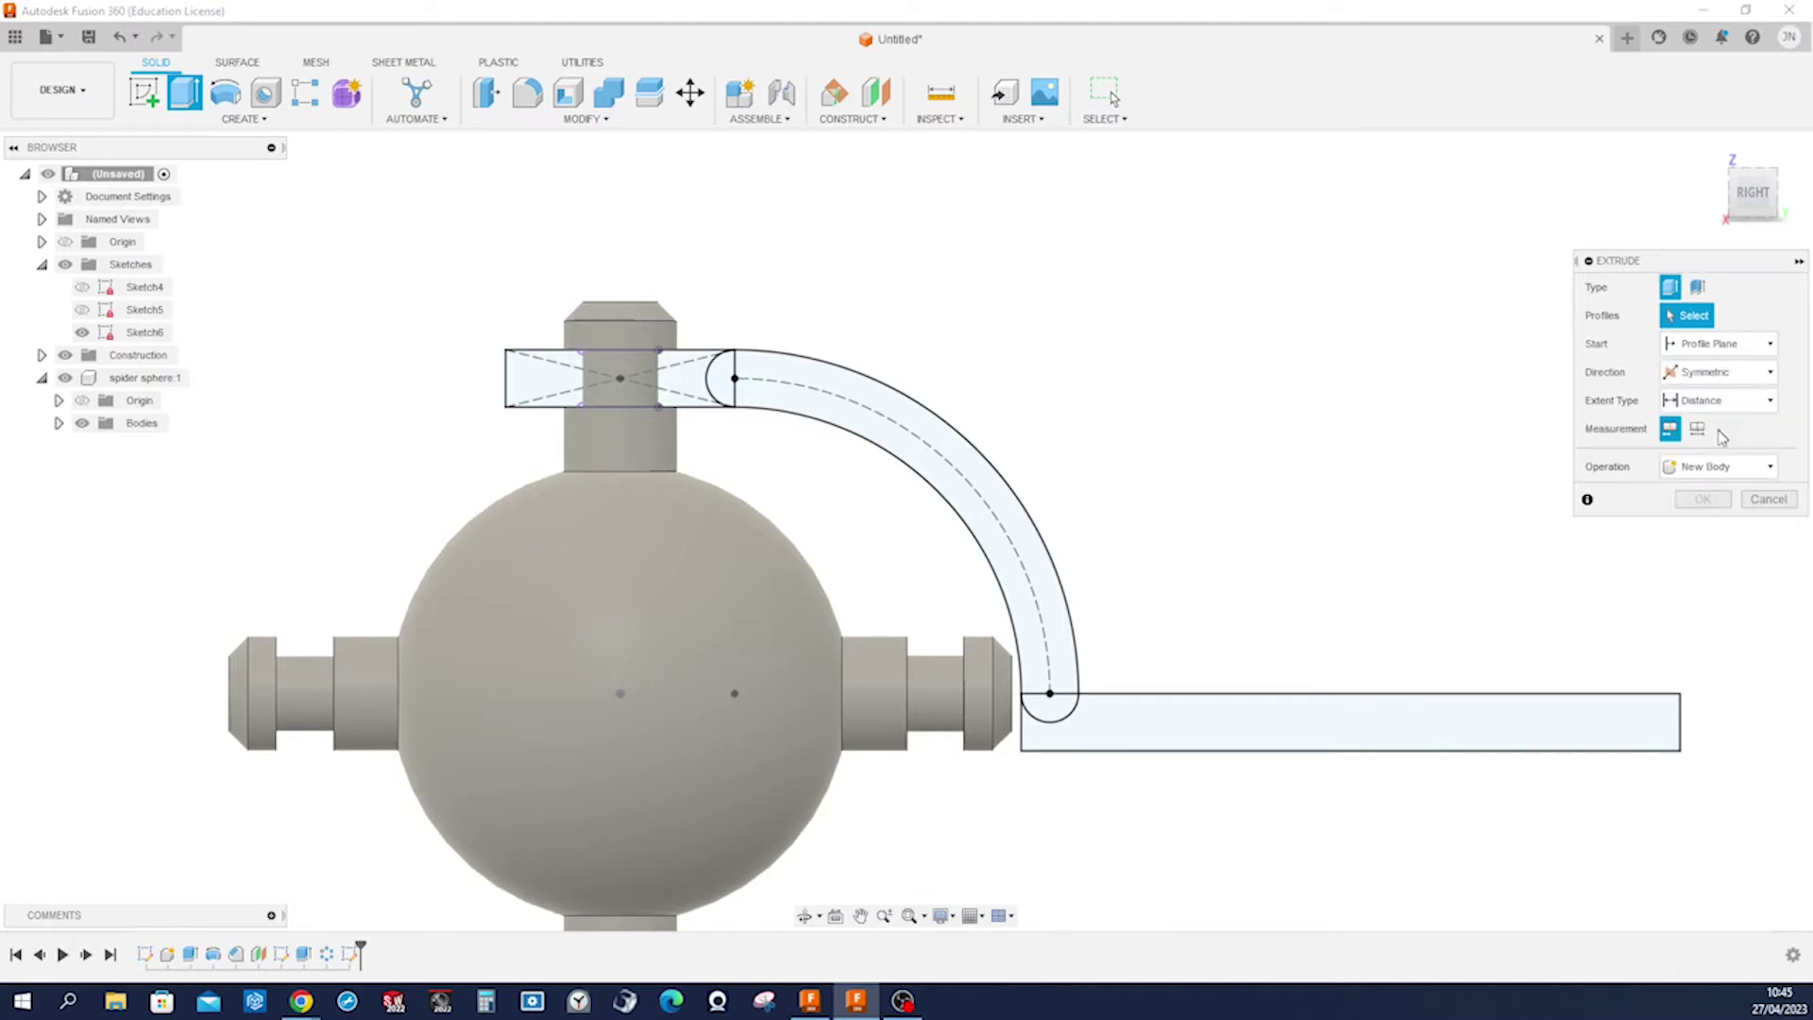
pyautogui.click(1768, 466)
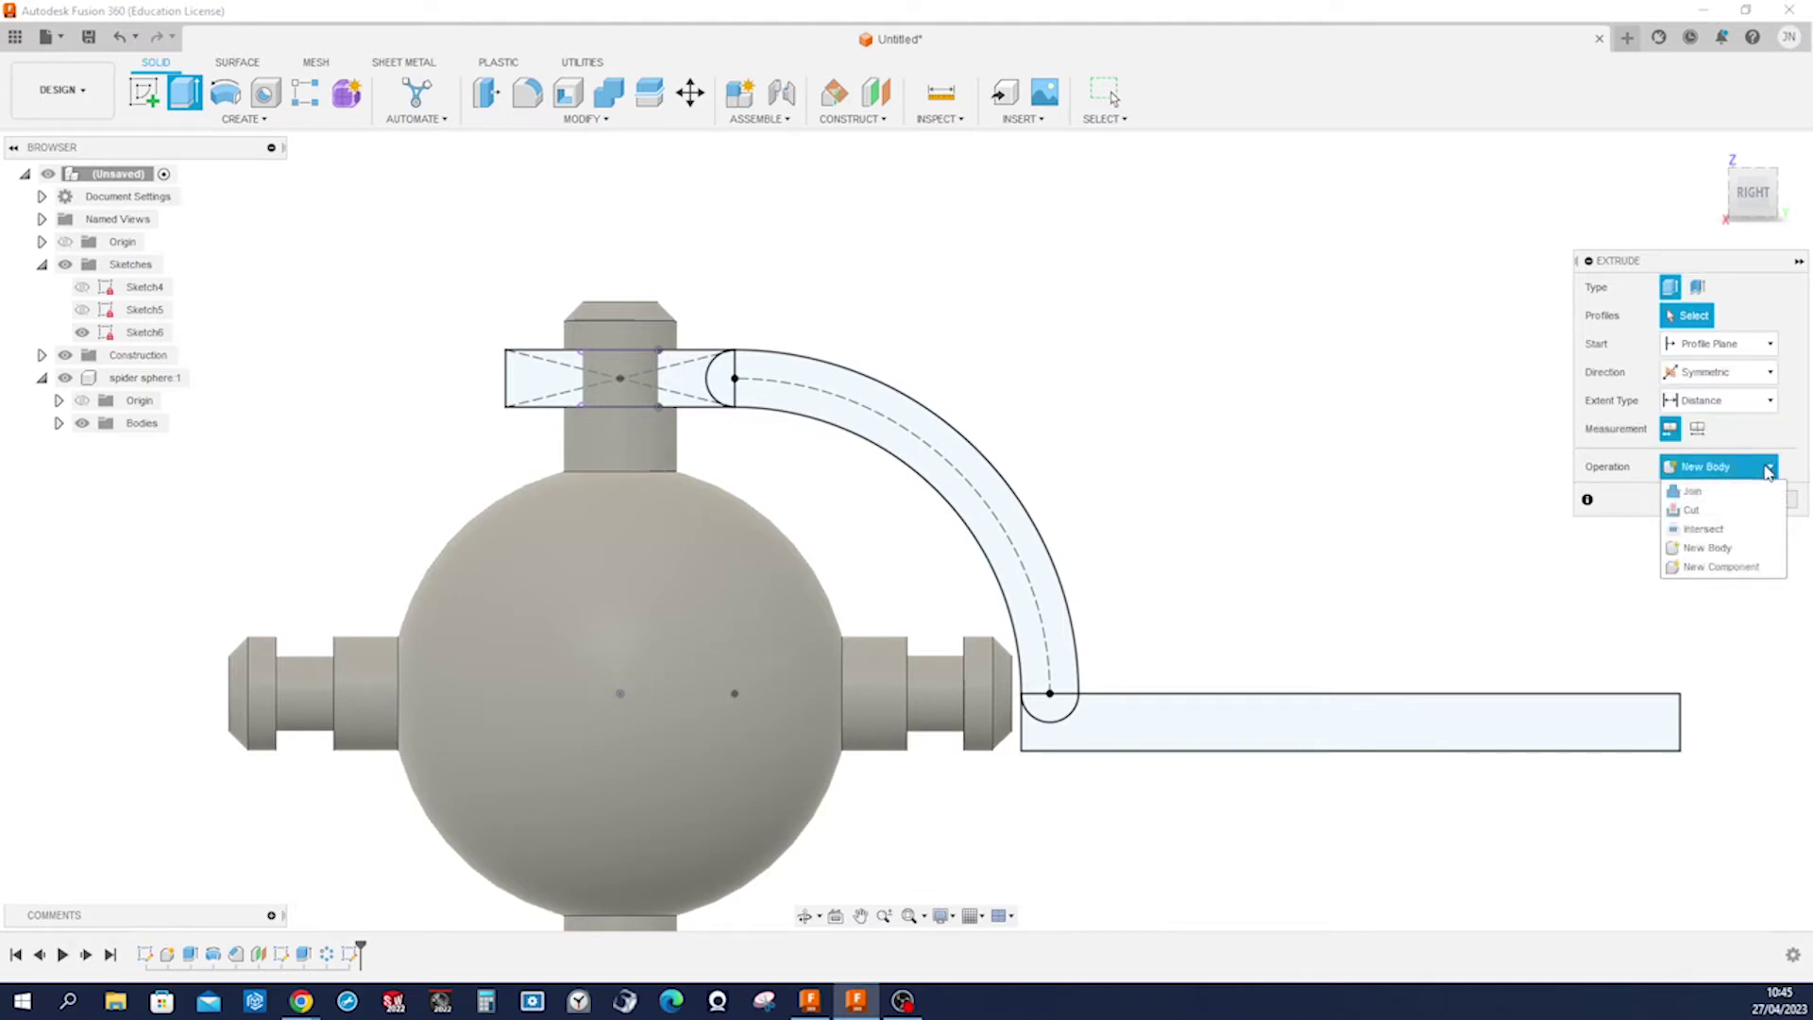
pyautogui.click(1713, 566)
pyautogui.click(1698, 430)
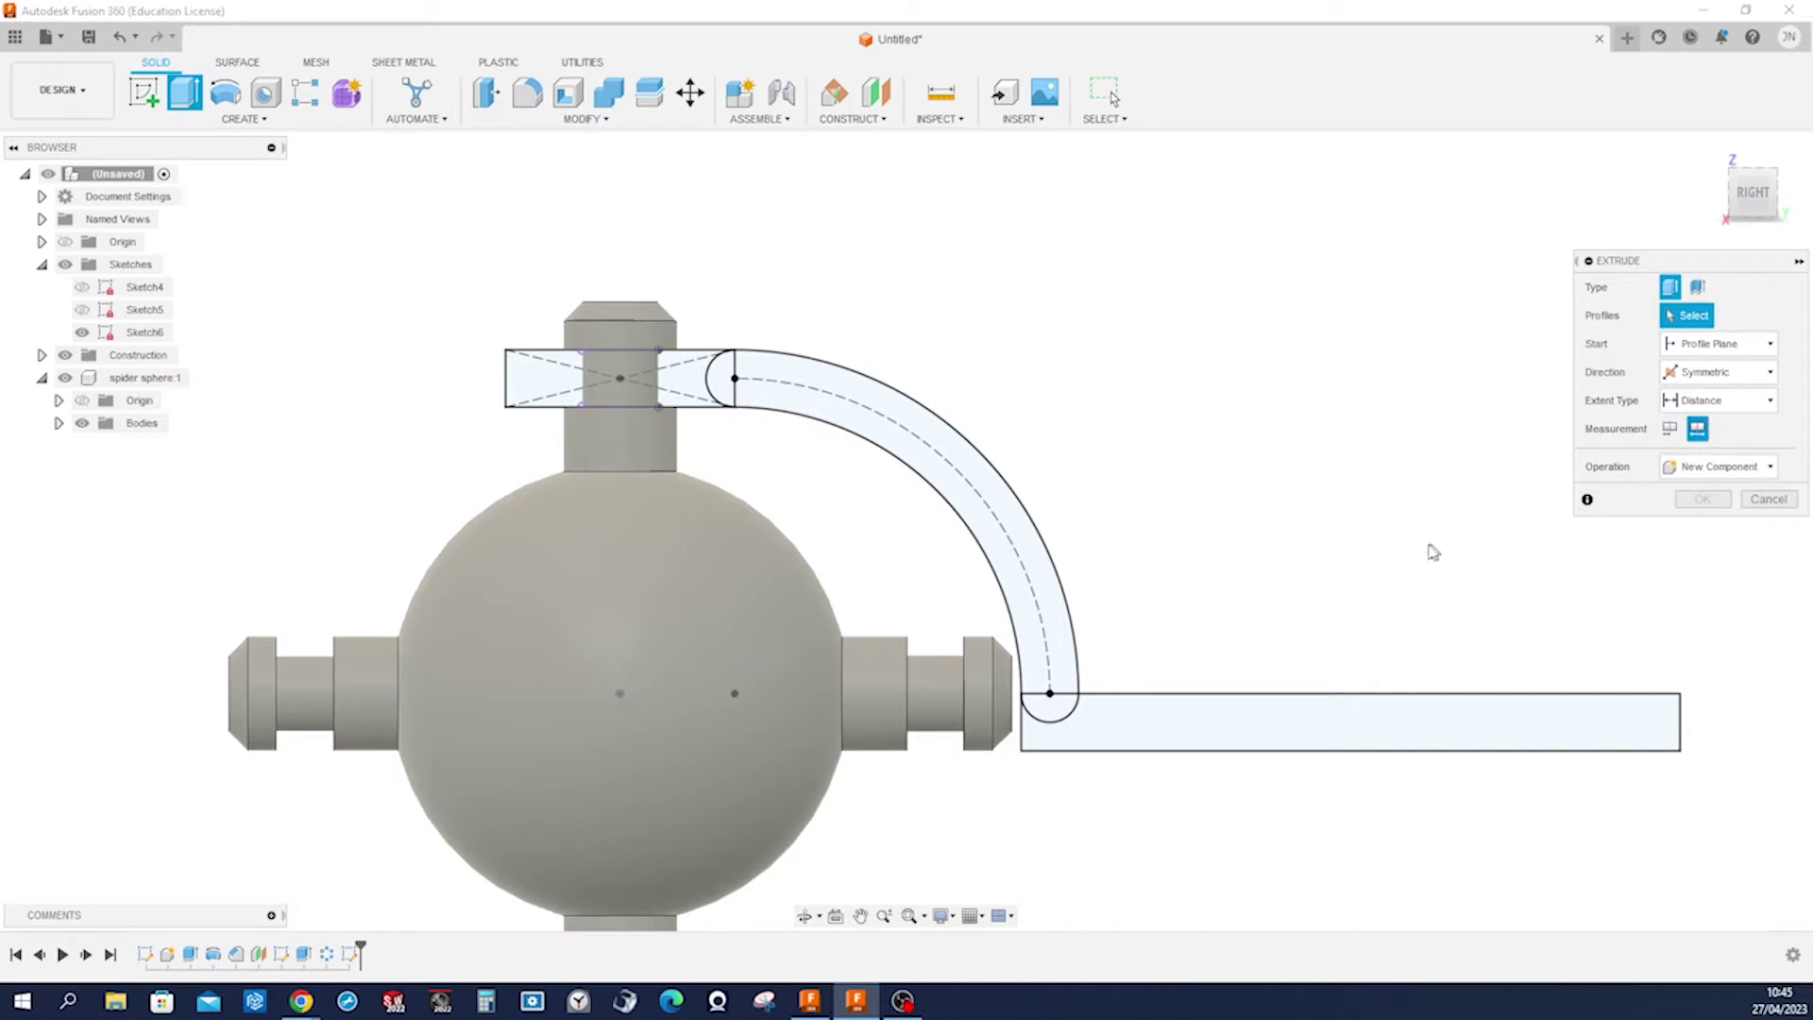
pyautogui.click(1055, 708)
pyautogui.click(1063, 687)
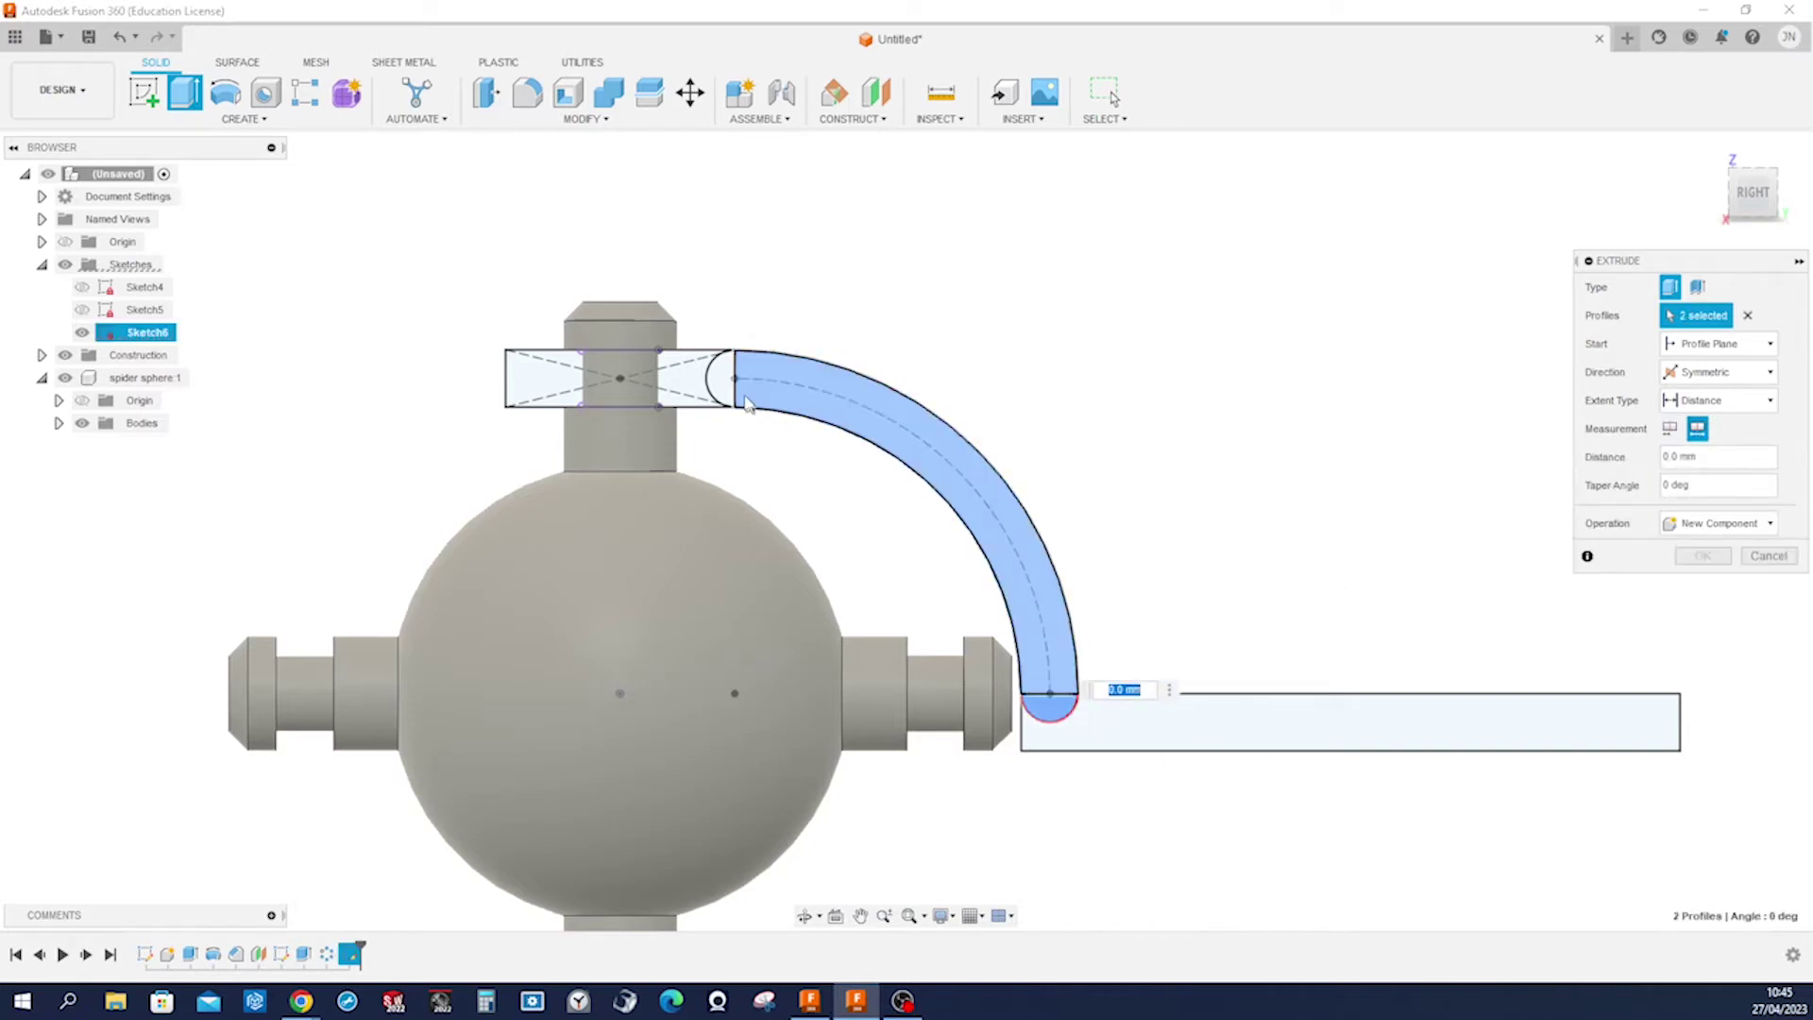
pyautogui.click(718, 382)
pyautogui.click(700, 393)
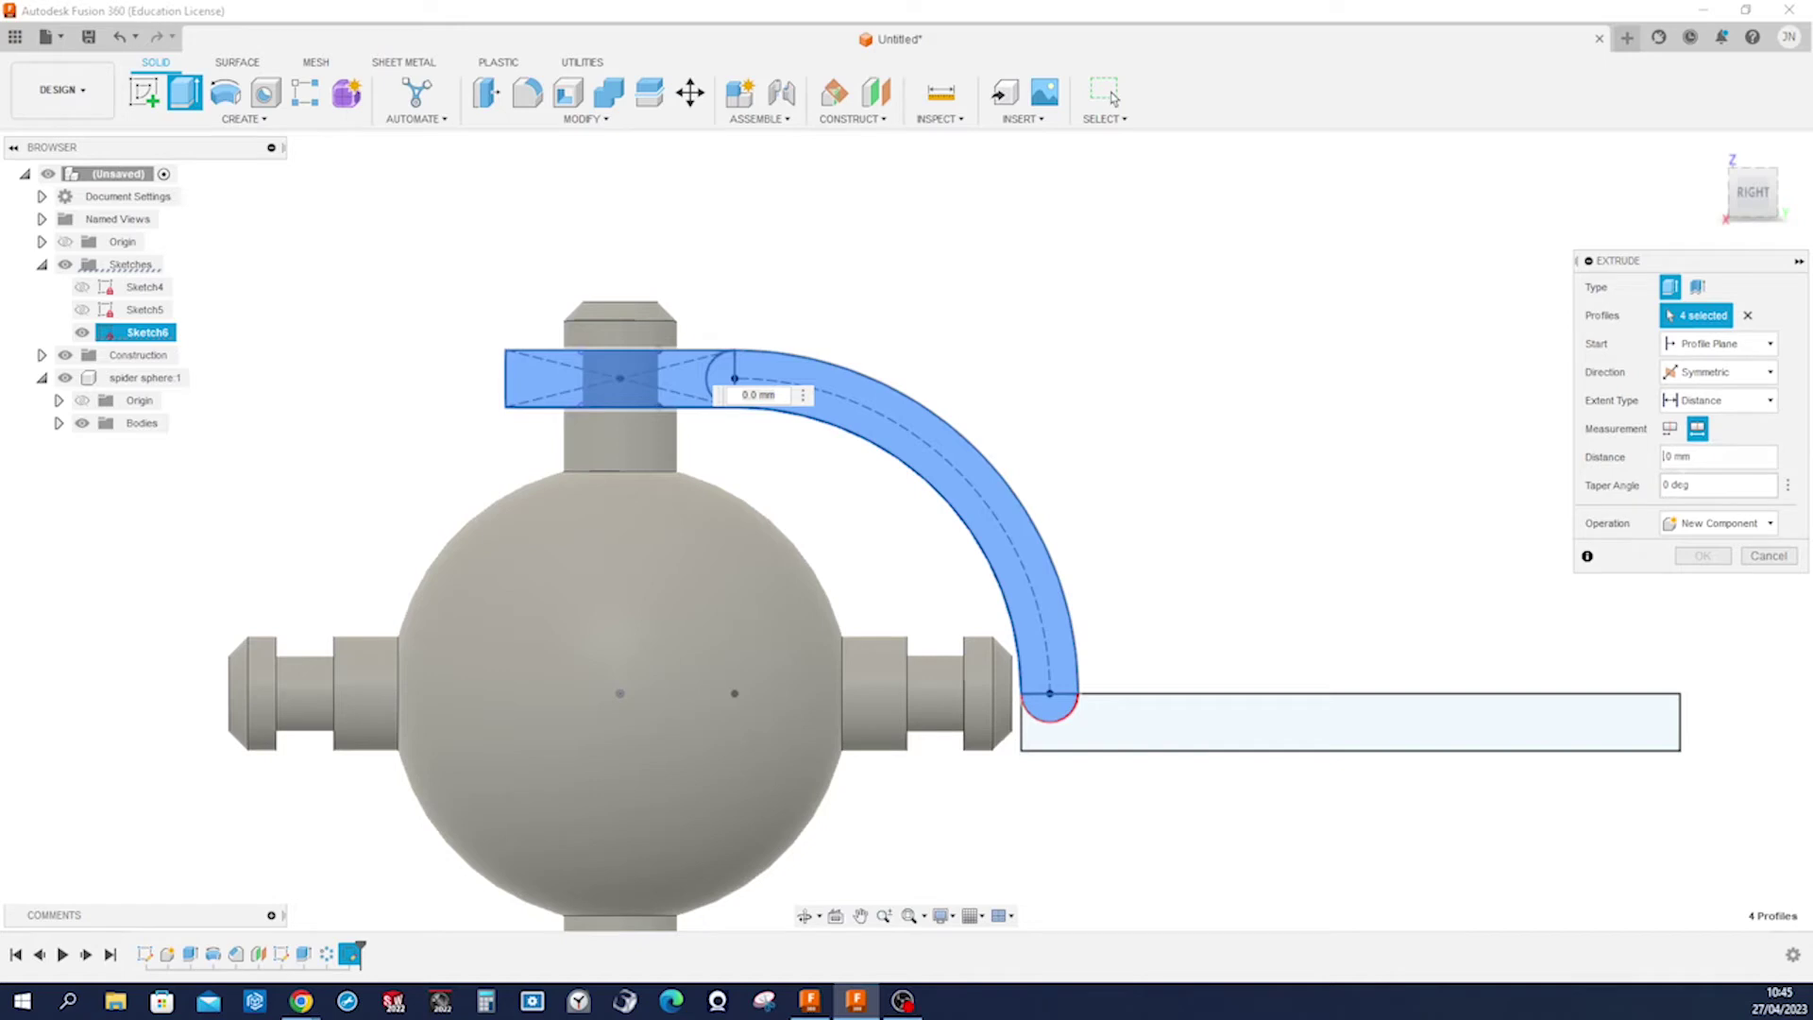
pyautogui.write('36.')
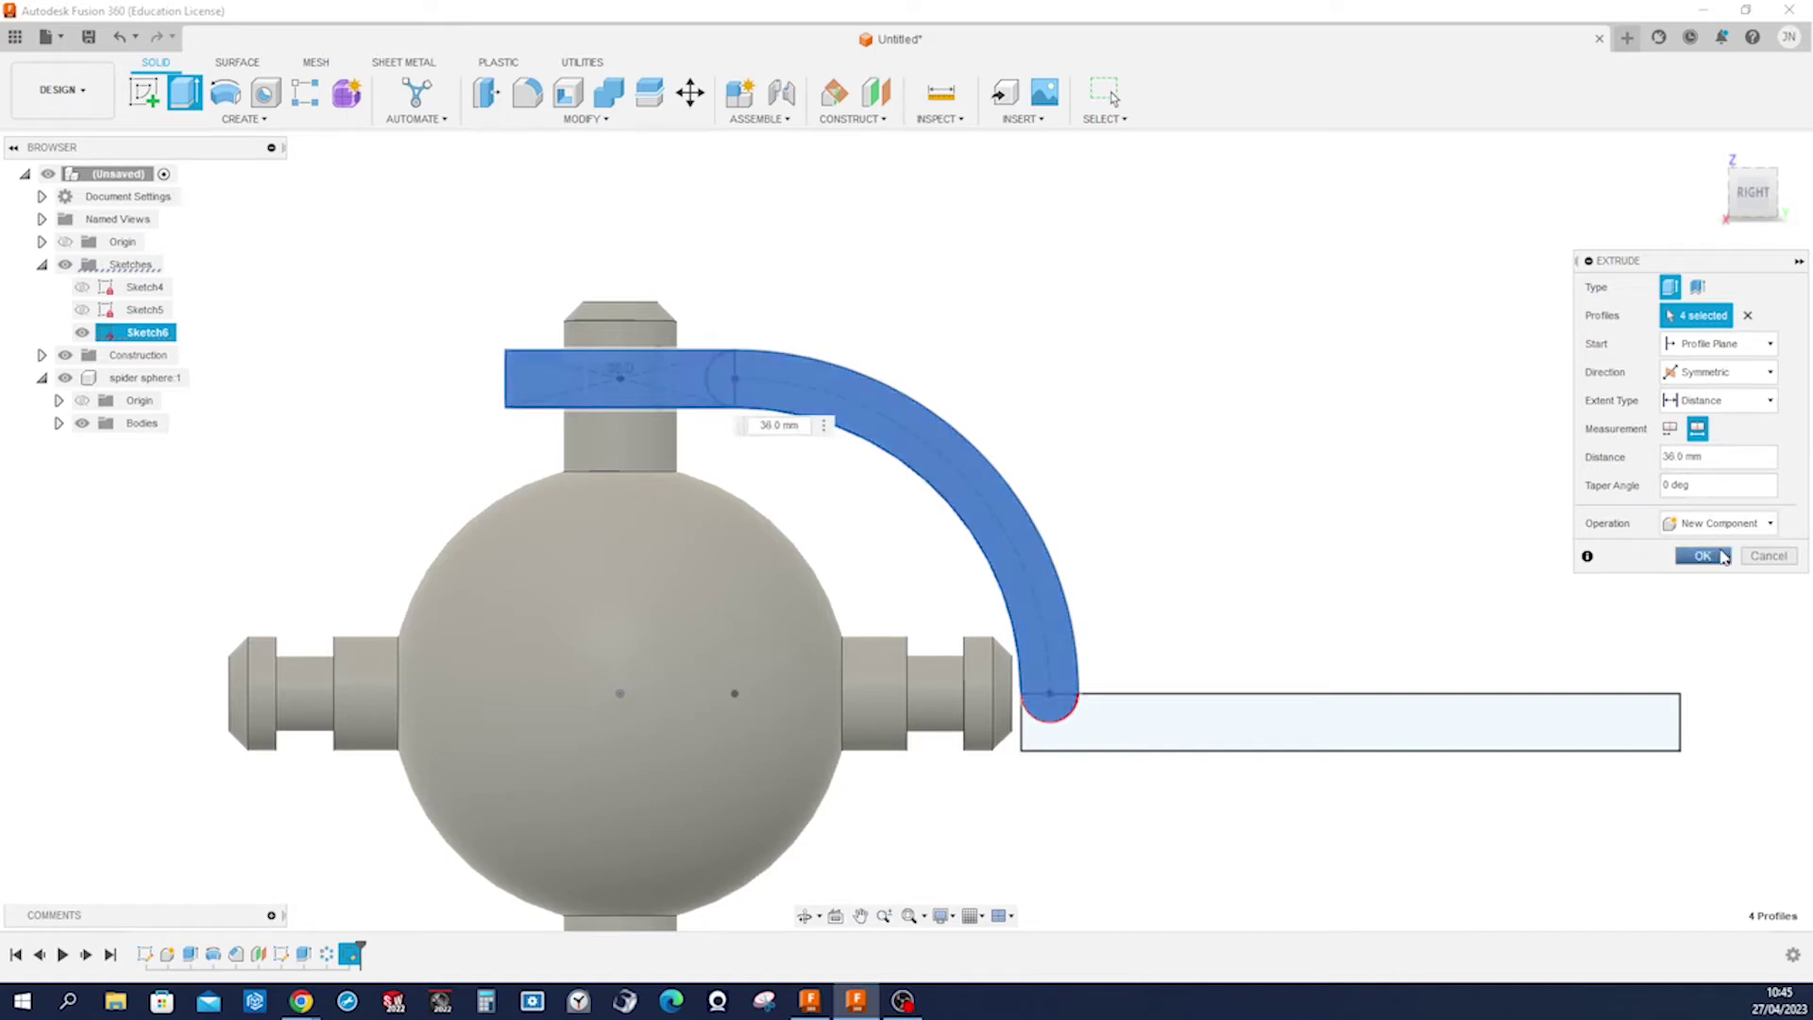
pyautogui.click(1715, 557)
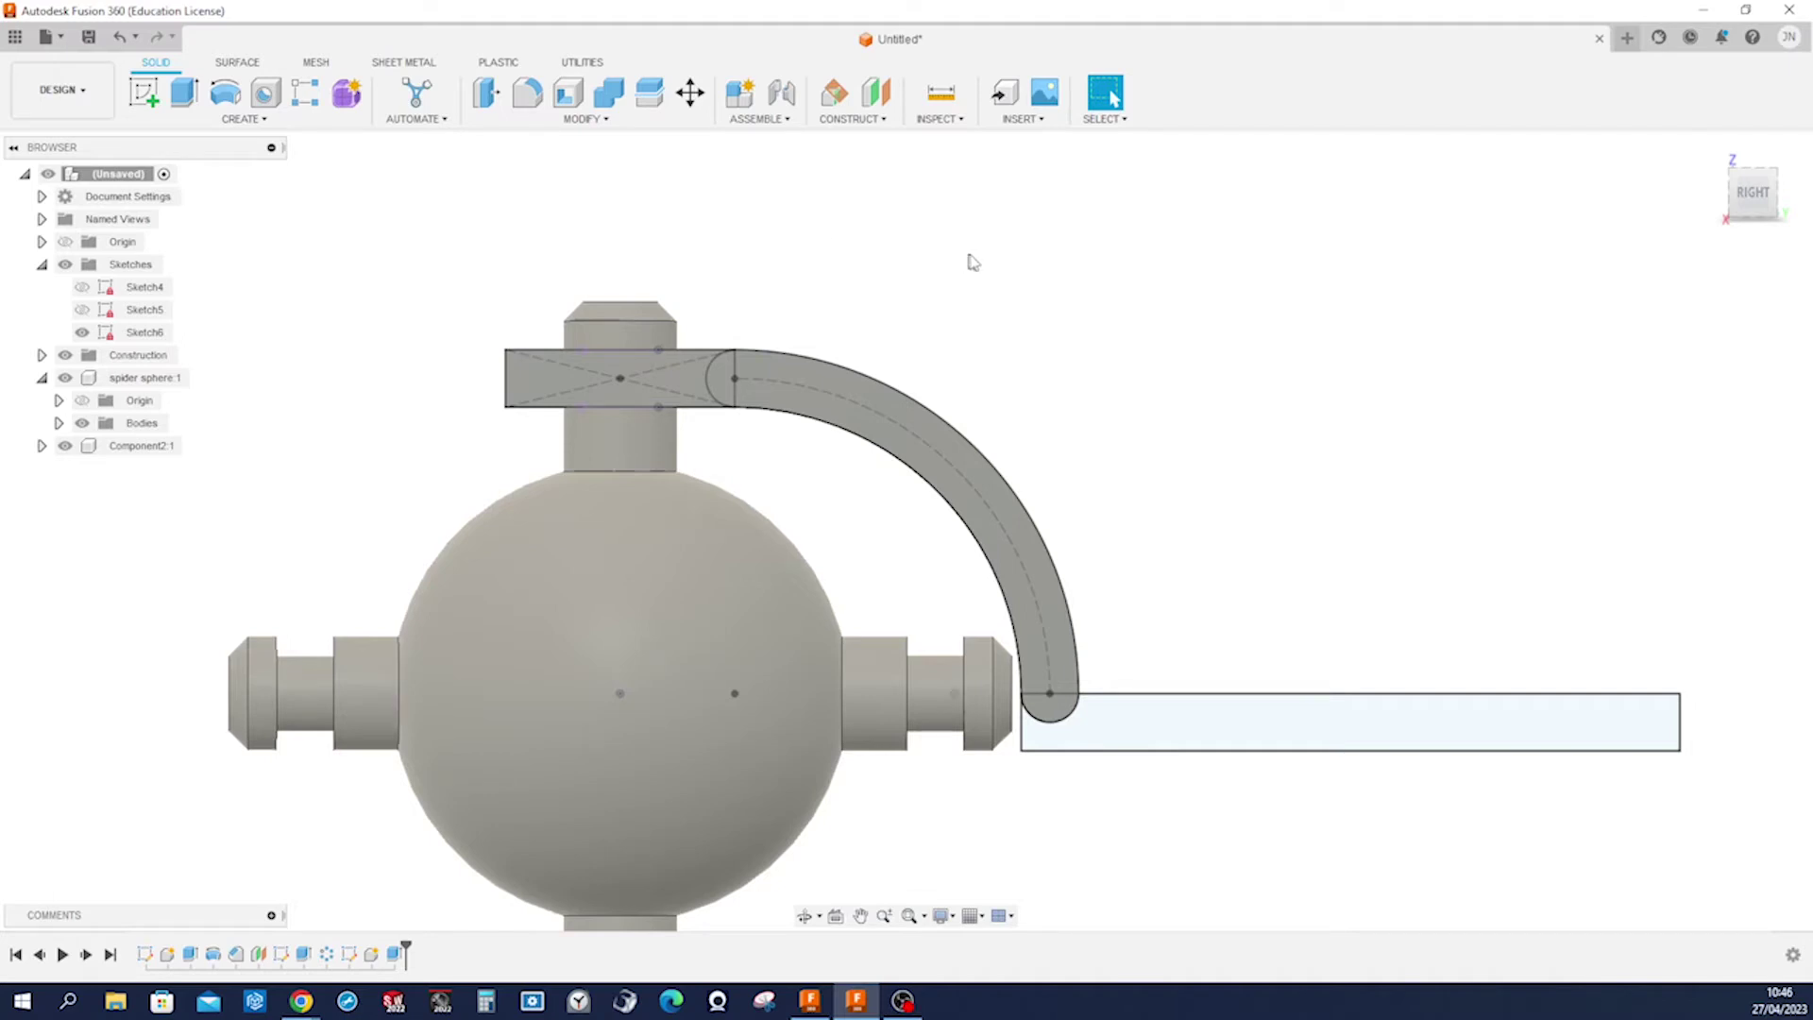
# Rename the new component holding the curved arm to 'yoke'.
pyautogui.keyDown('shift'); pyautogui.moveTo(968, 259); pyautogui.dragTo(983, 275, button='middle'); pyautogui.keyUp('shift')
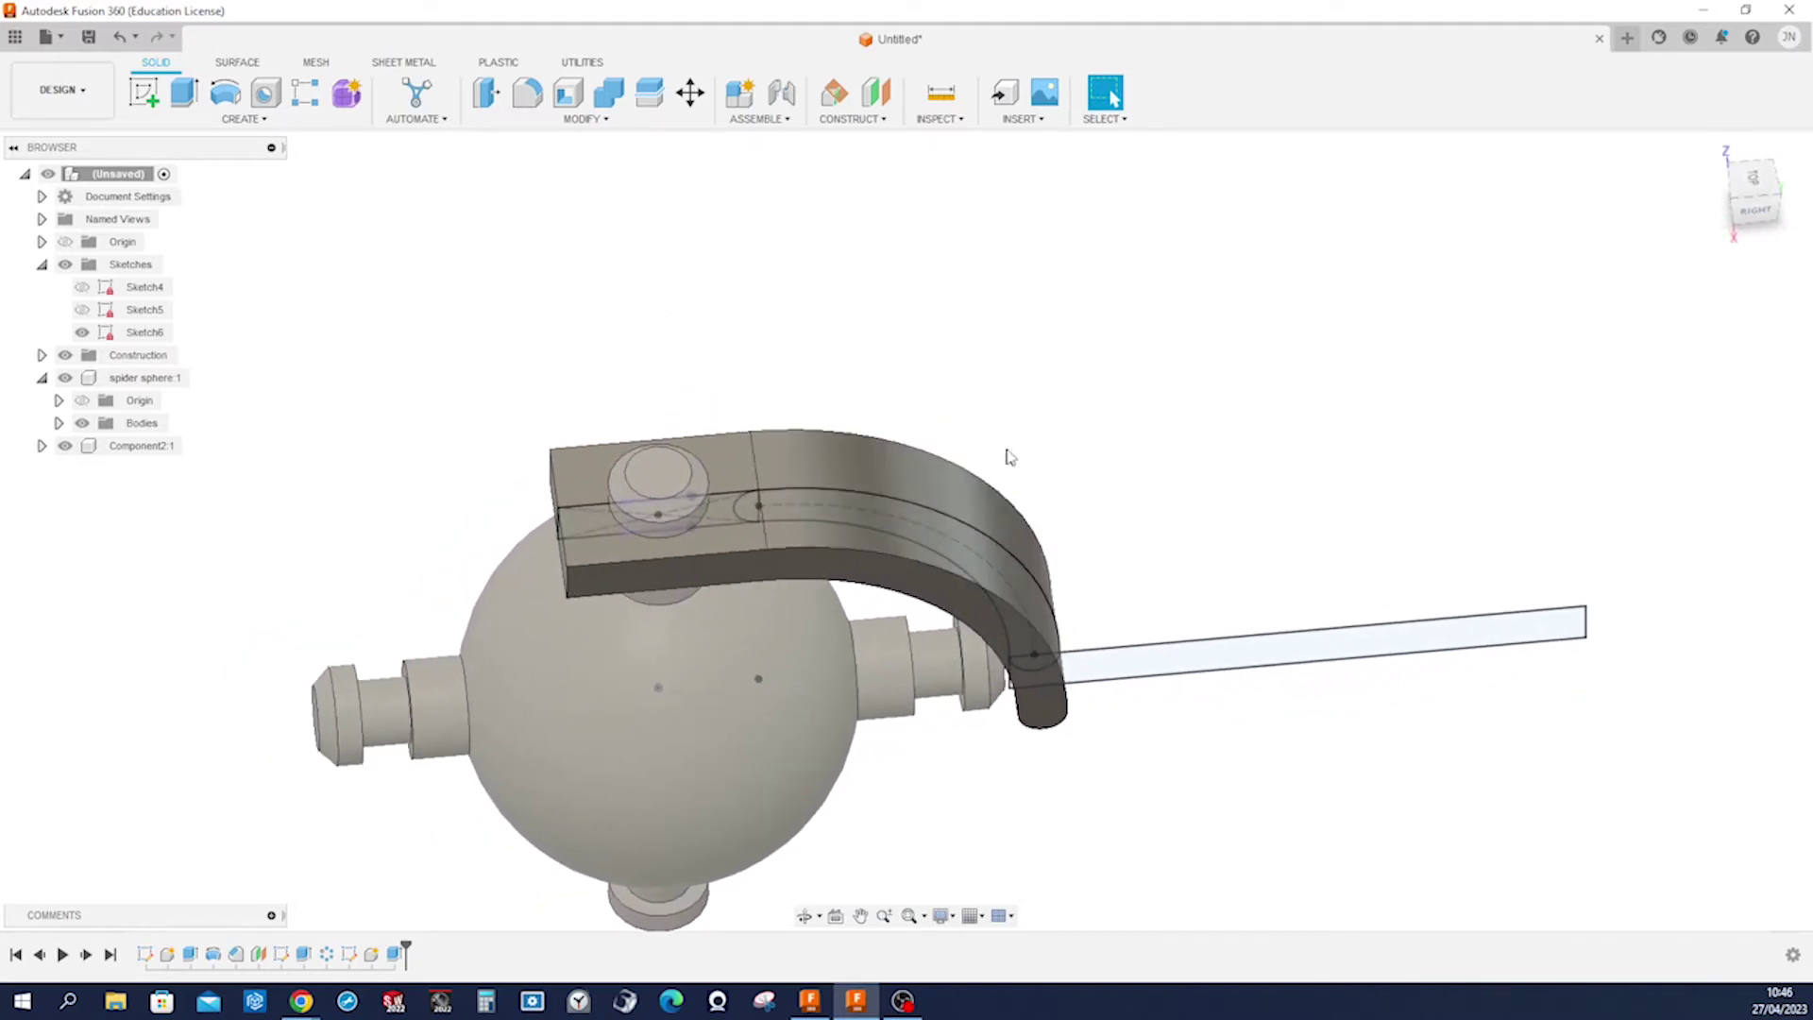
pyautogui.keyDown('shift'); pyautogui.moveTo(1137, 384); pyautogui.dragTo(1123, 392, button='middle'); pyautogui.keyUp('shift')
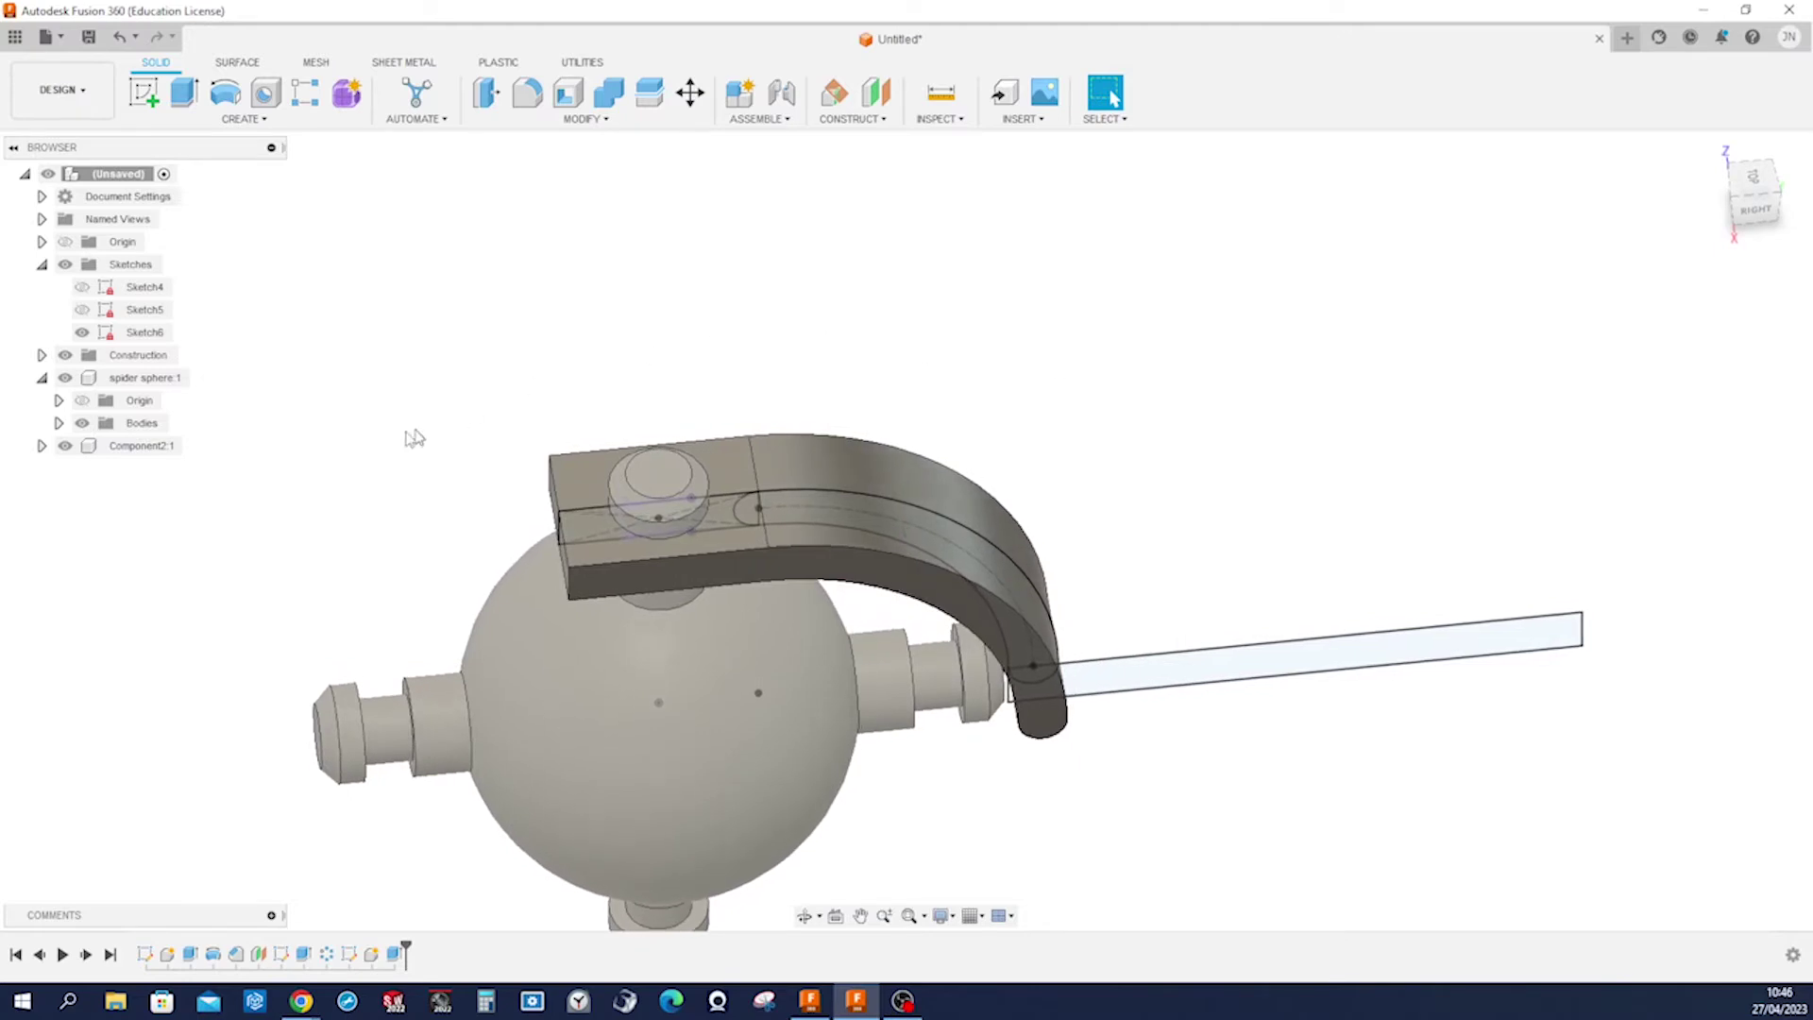
pyautogui.rightClick(155, 447)
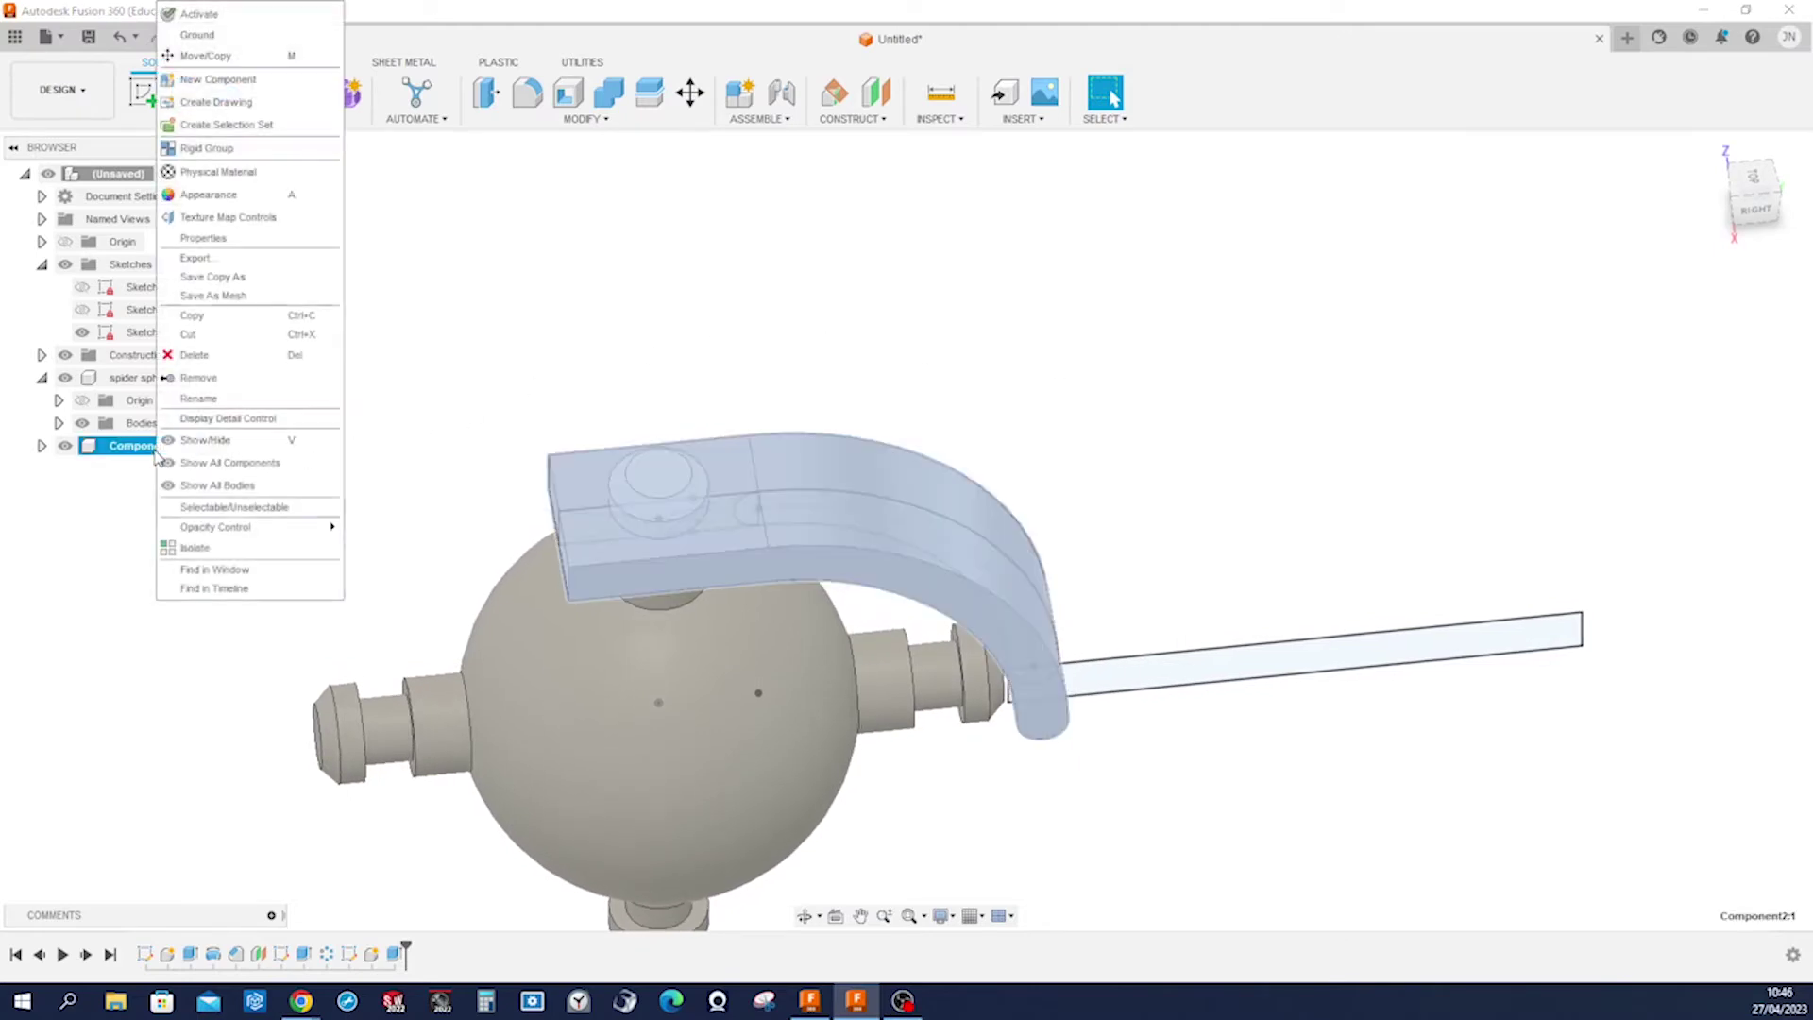
pyautogui.click(198, 397)
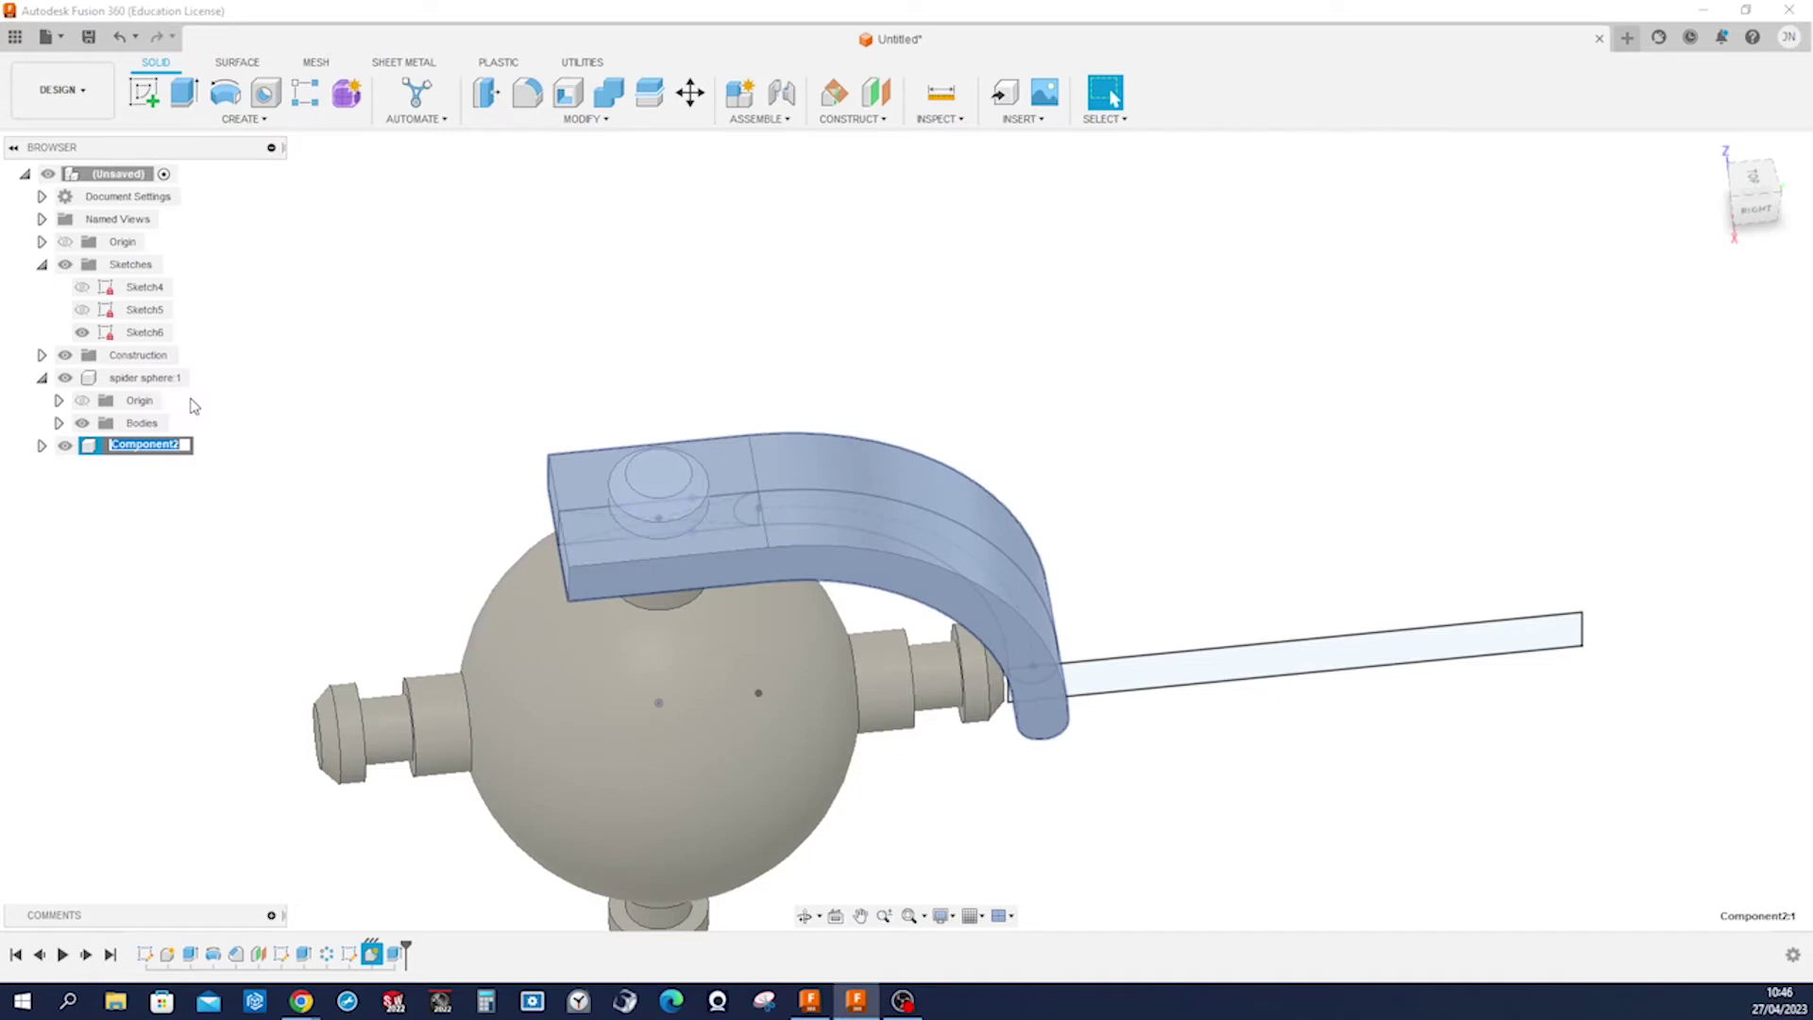
pyautogui.write('yoke')
pyautogui.press('Return')
pyautogui.click(461, 357)
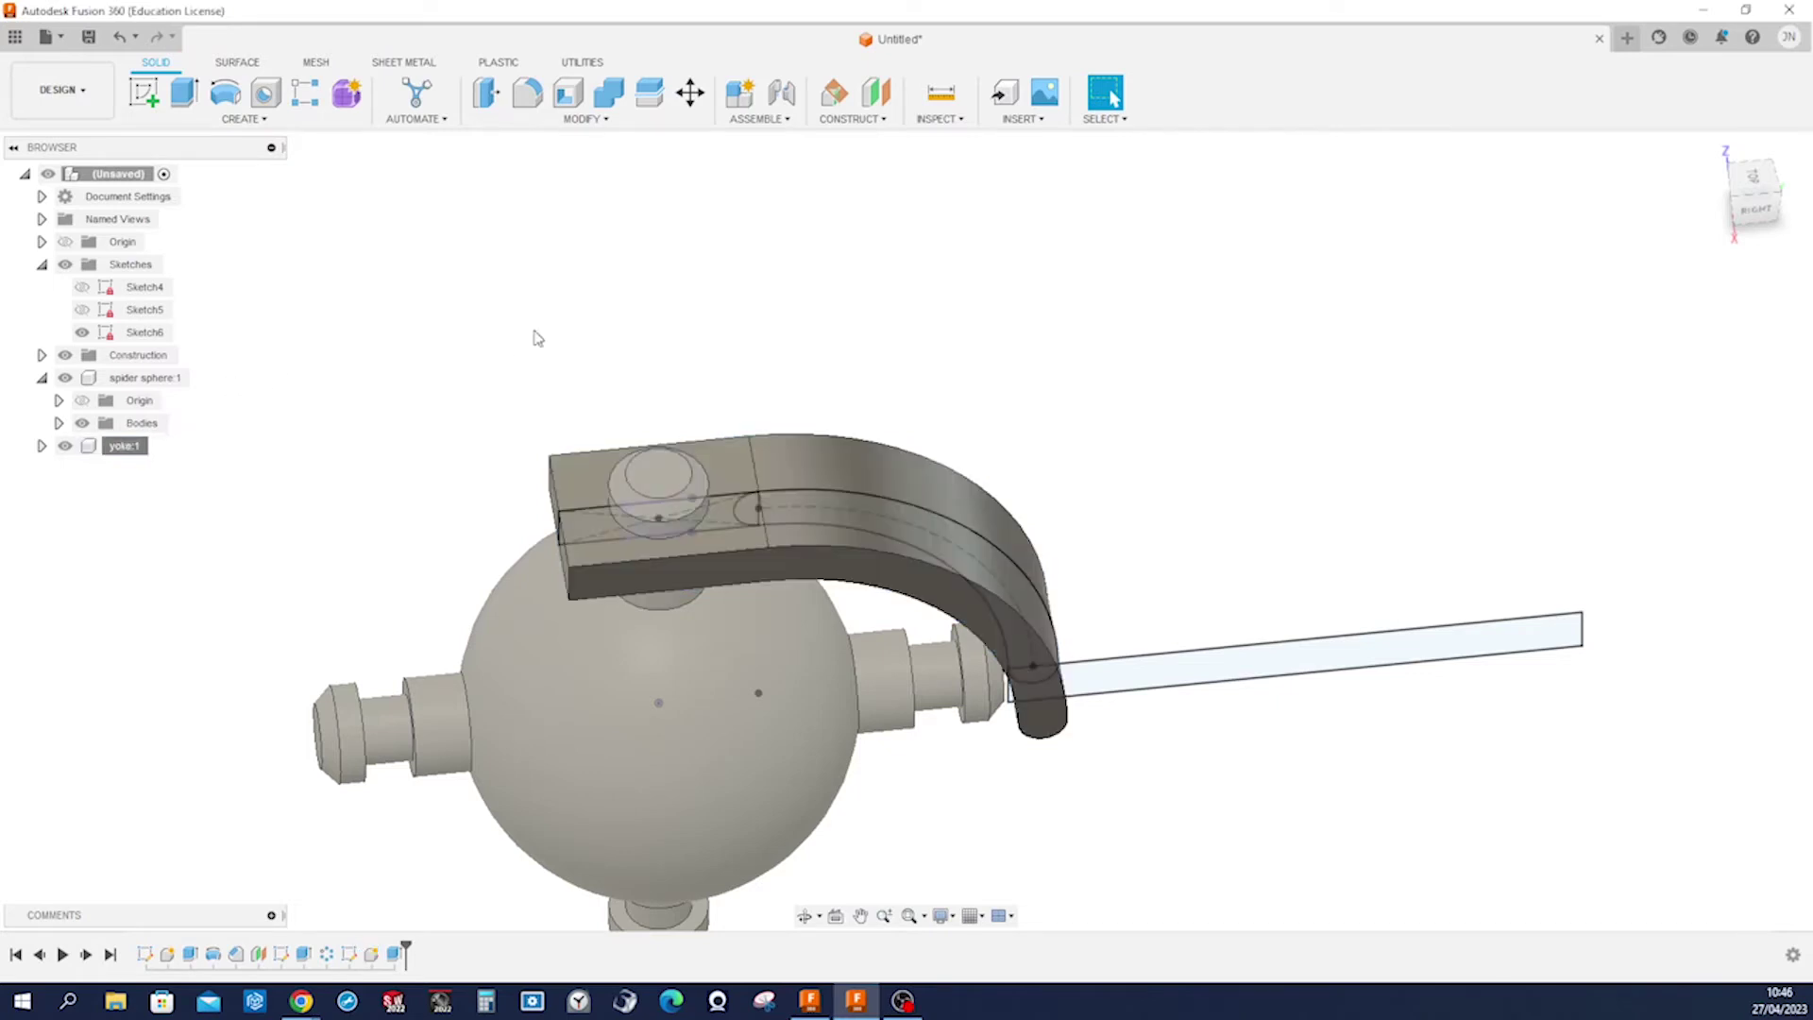
# Apply Powder Coat - Rough (Yellow) to the yoke and hide Sketch6.
pyautogui.press('a')
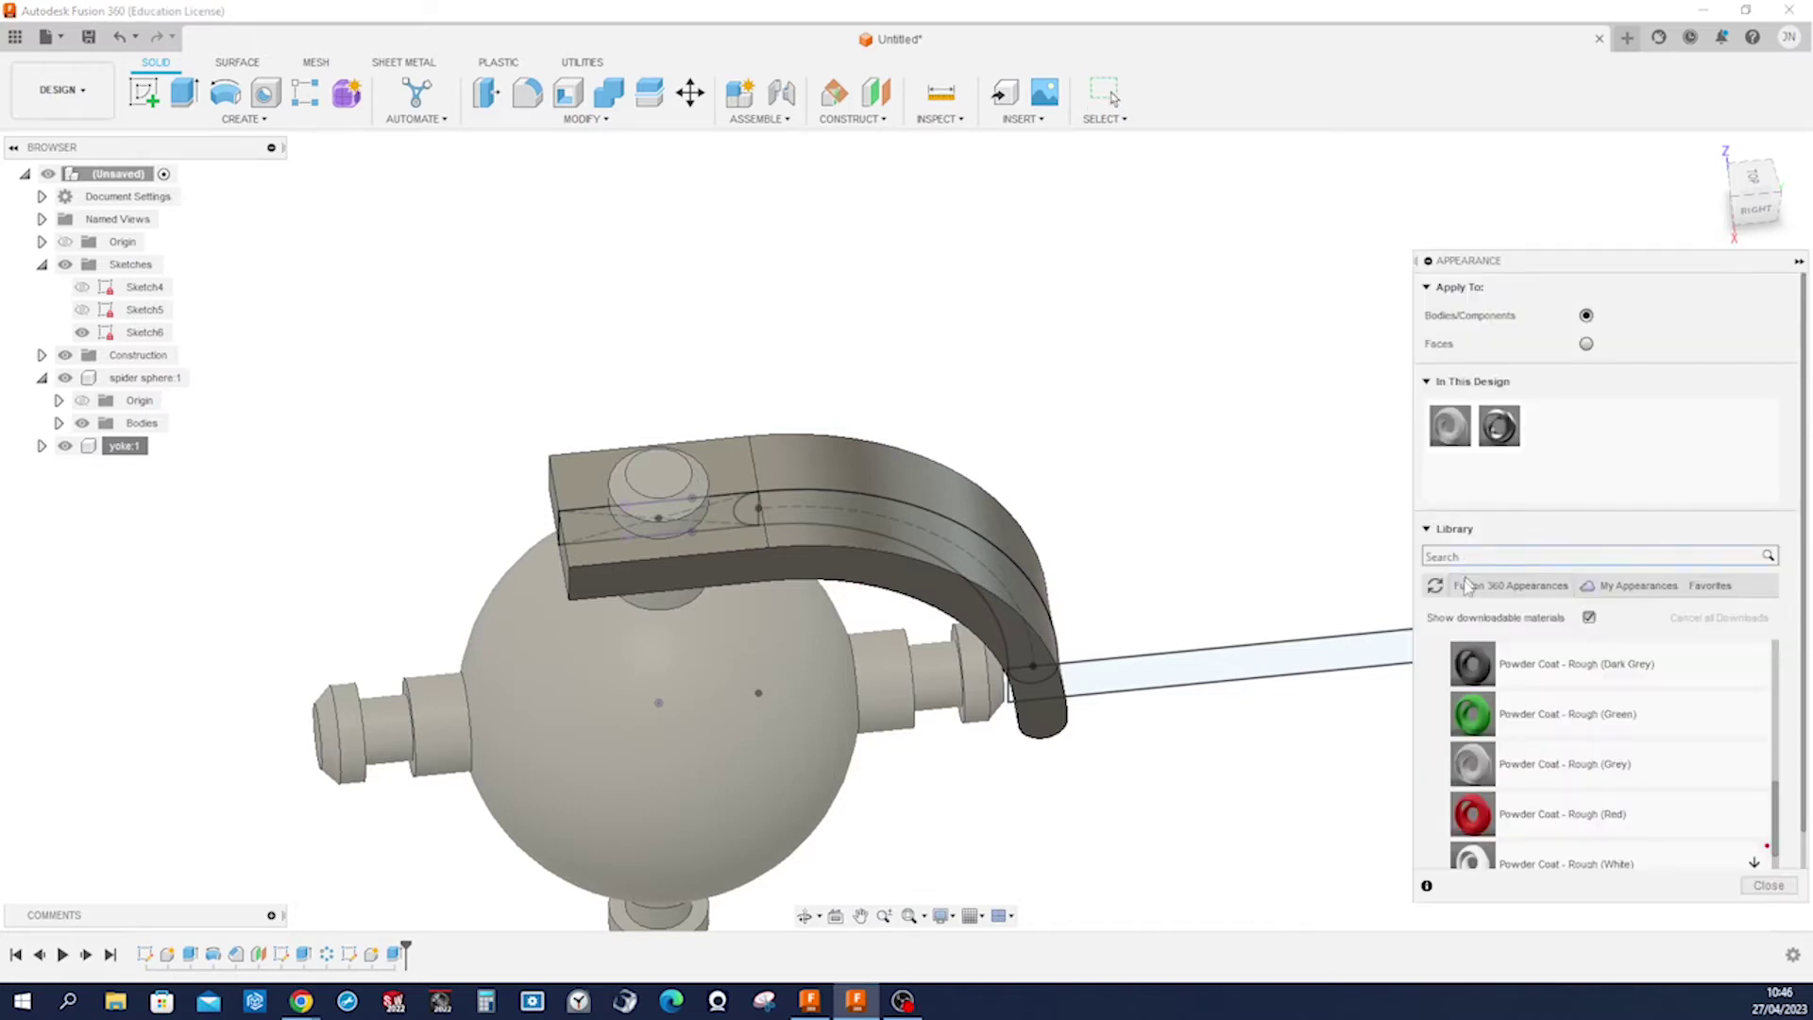
pyautogui.scroll(-5, 1473, 666)
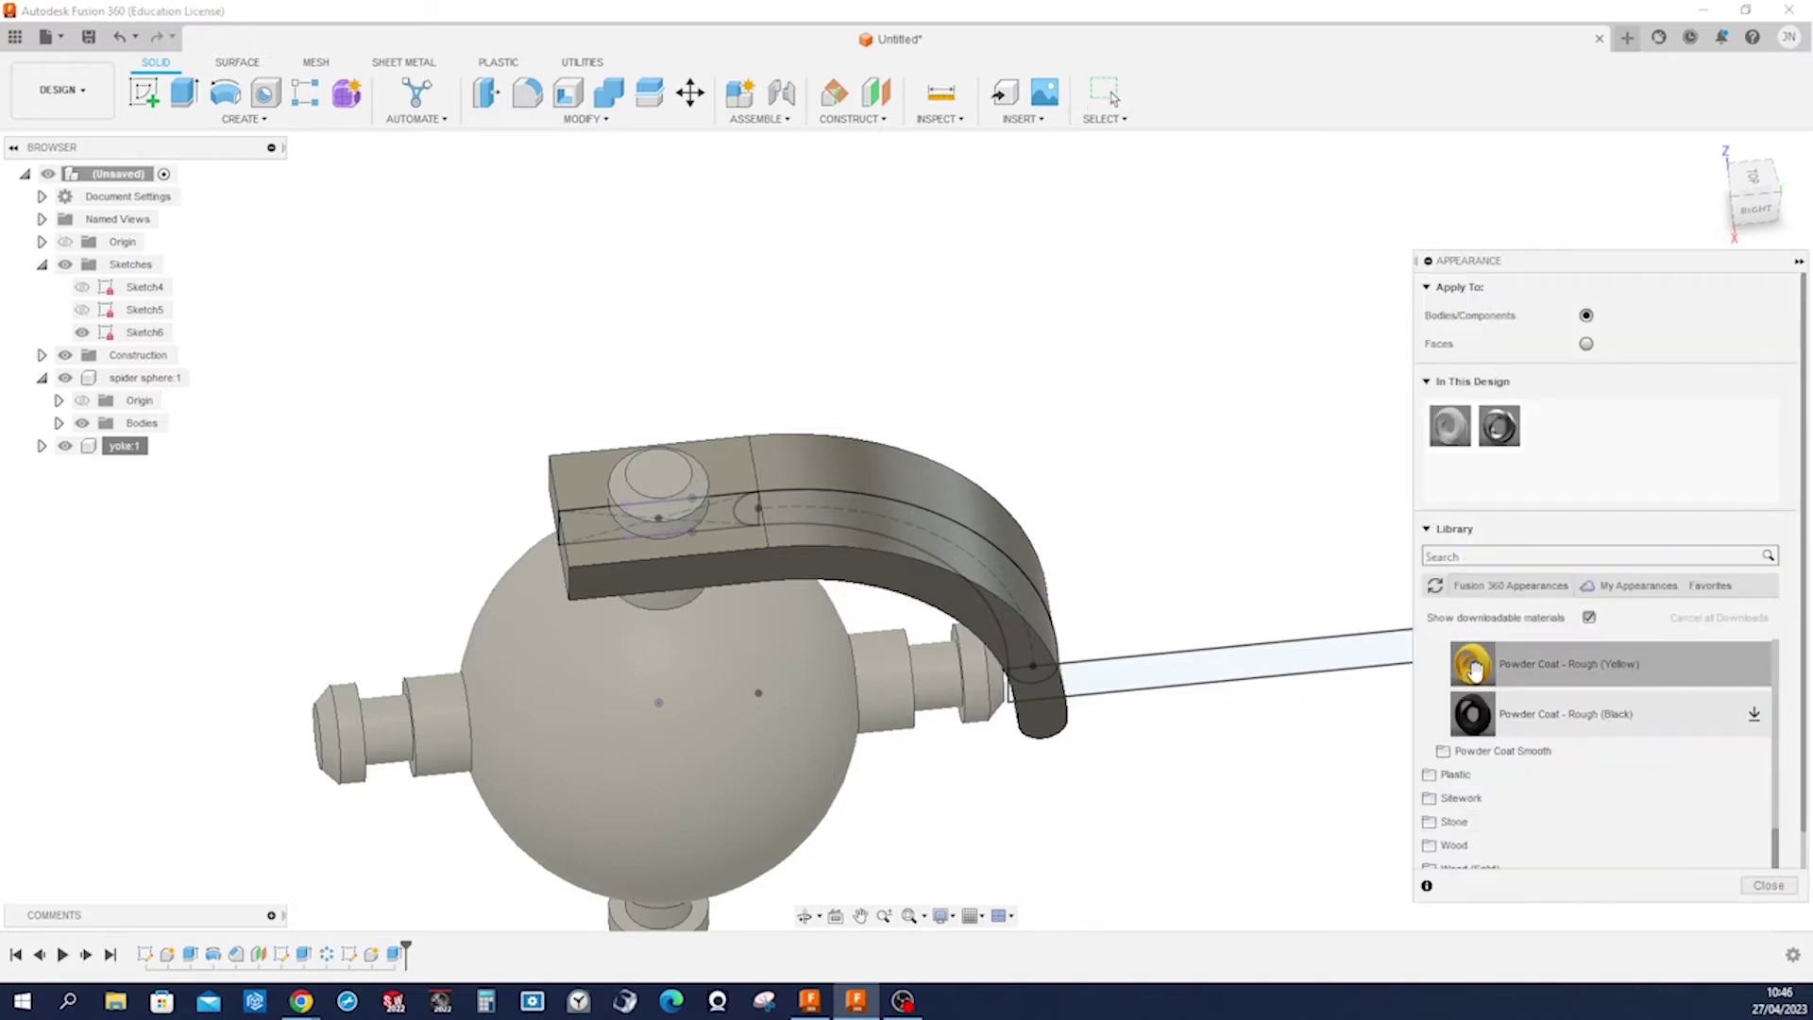
pyautogui.moveTo(1473, 666); pyautogui.dragTo(959, 540)
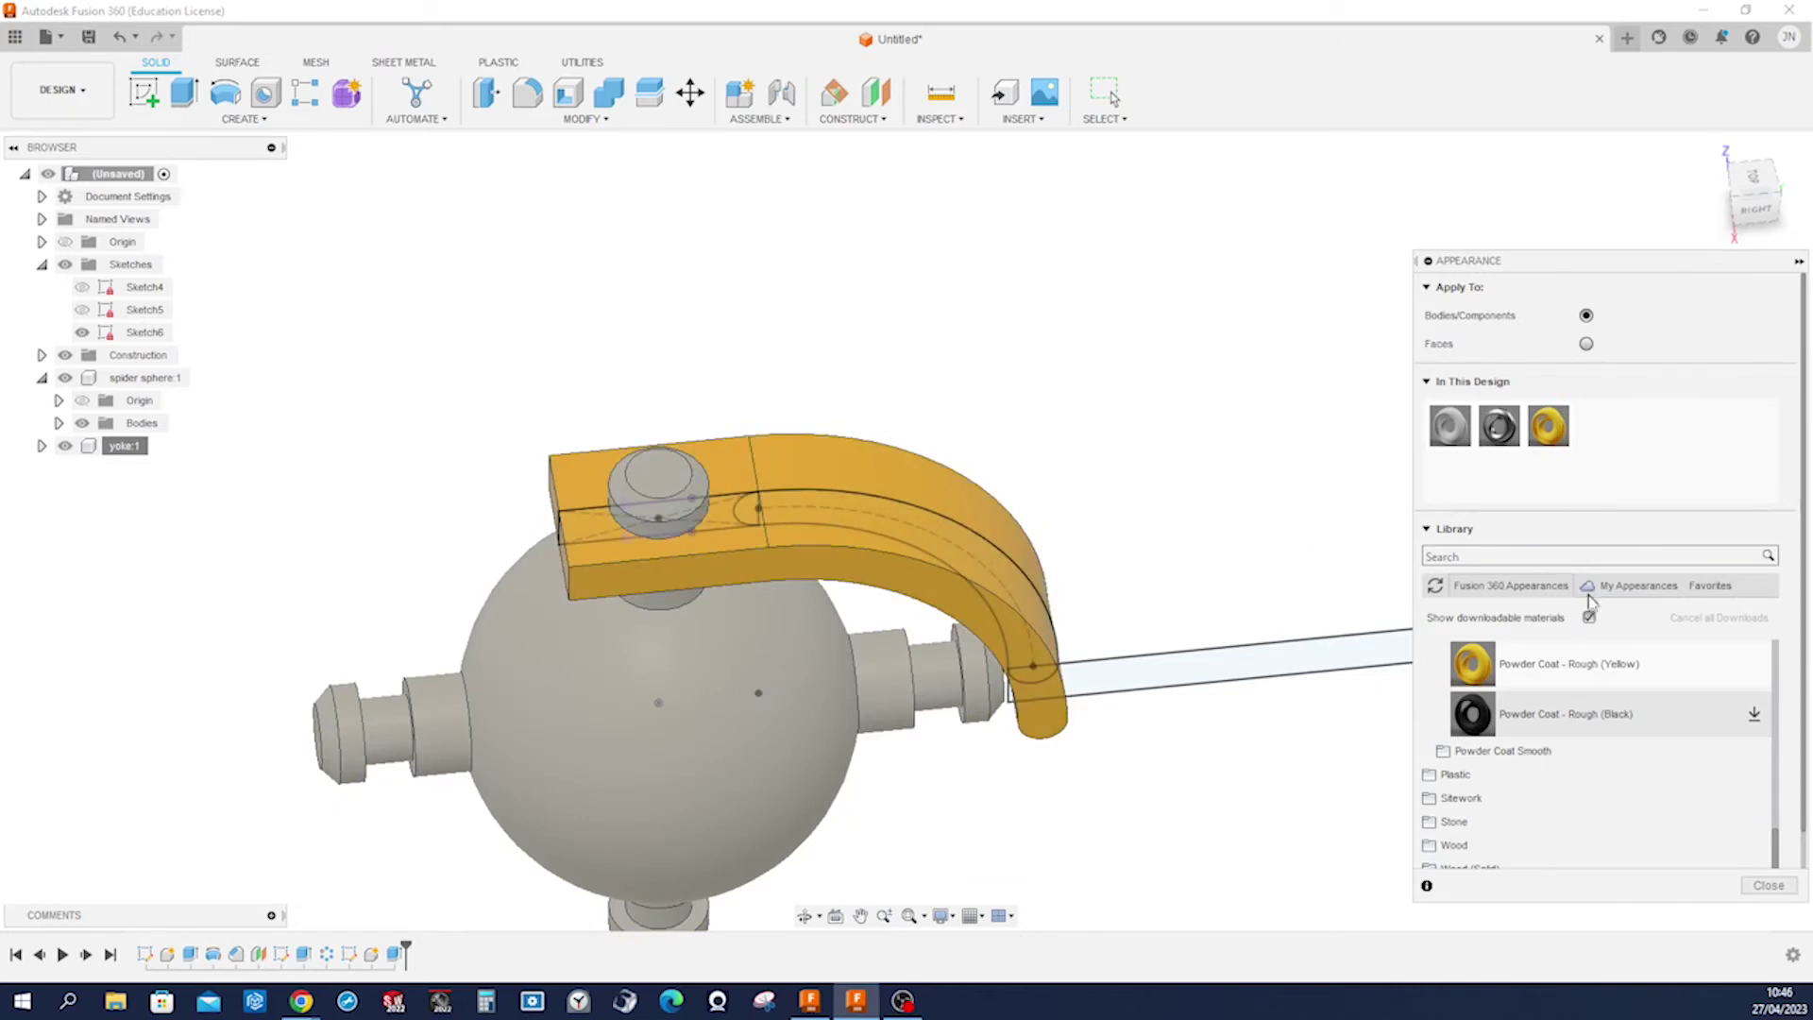
pyautogui.click(1769, 885)
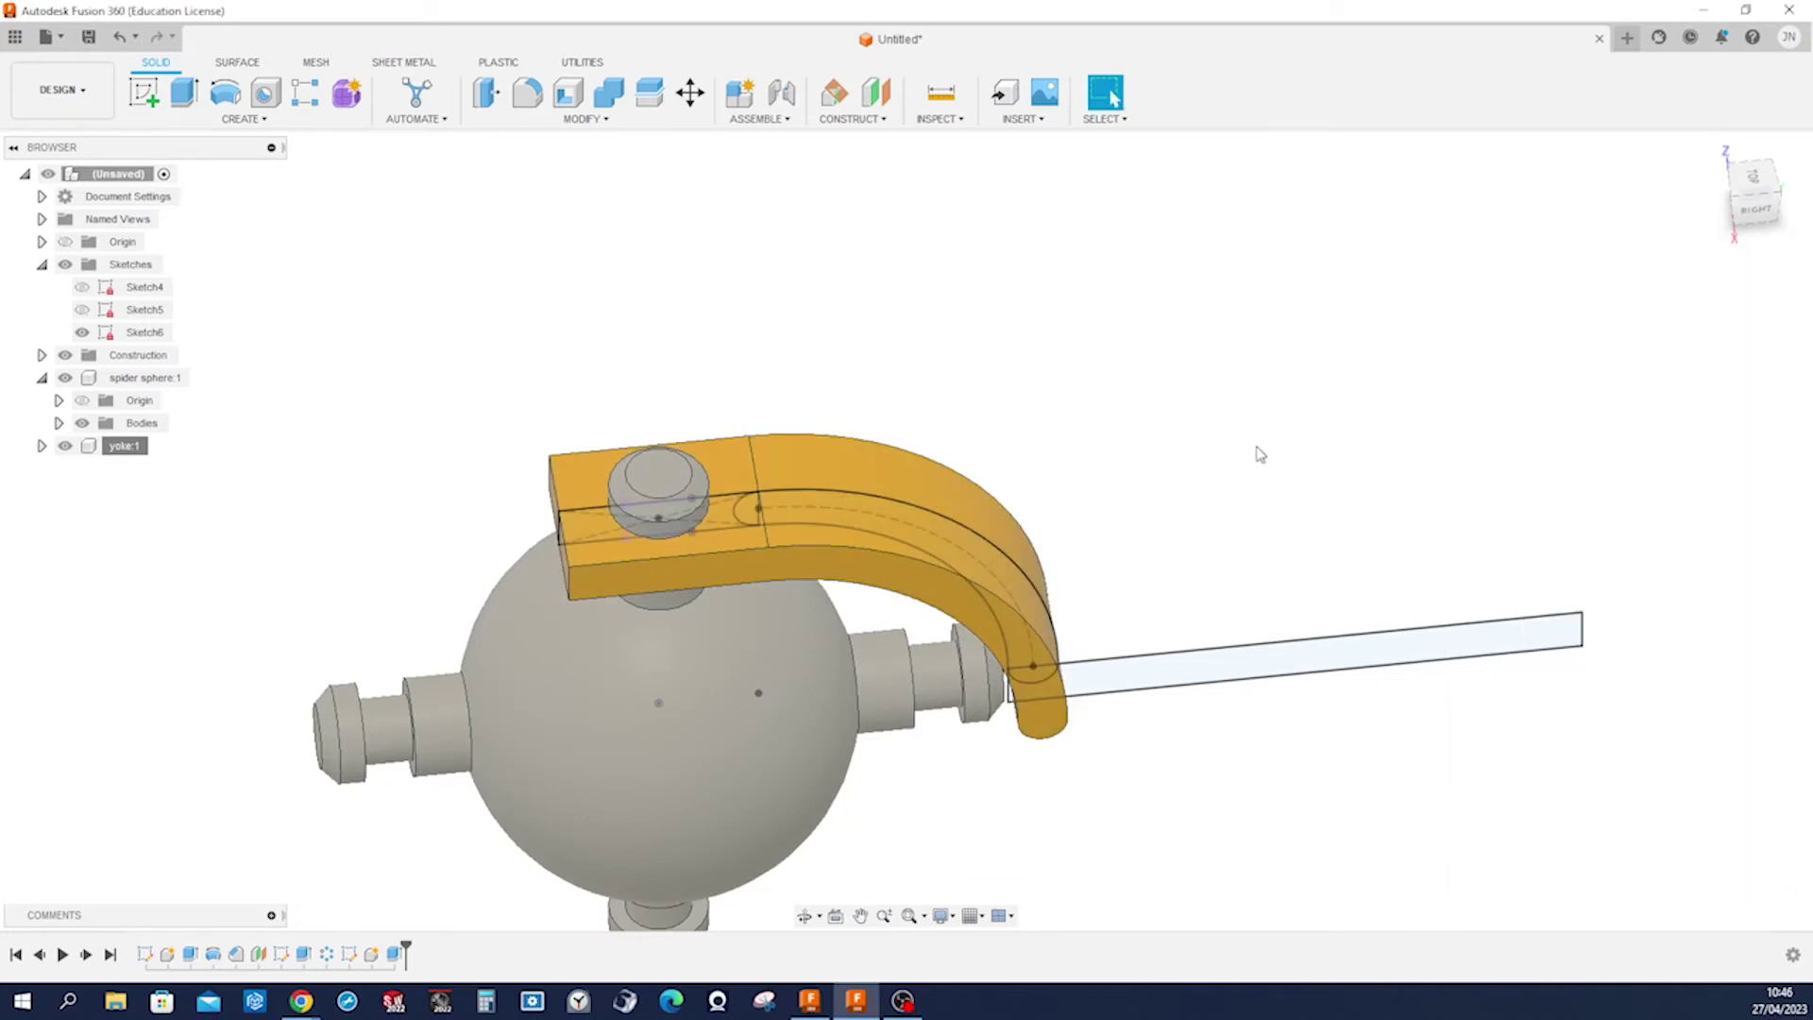
pyautogui.scroll(2, 1095, 369)
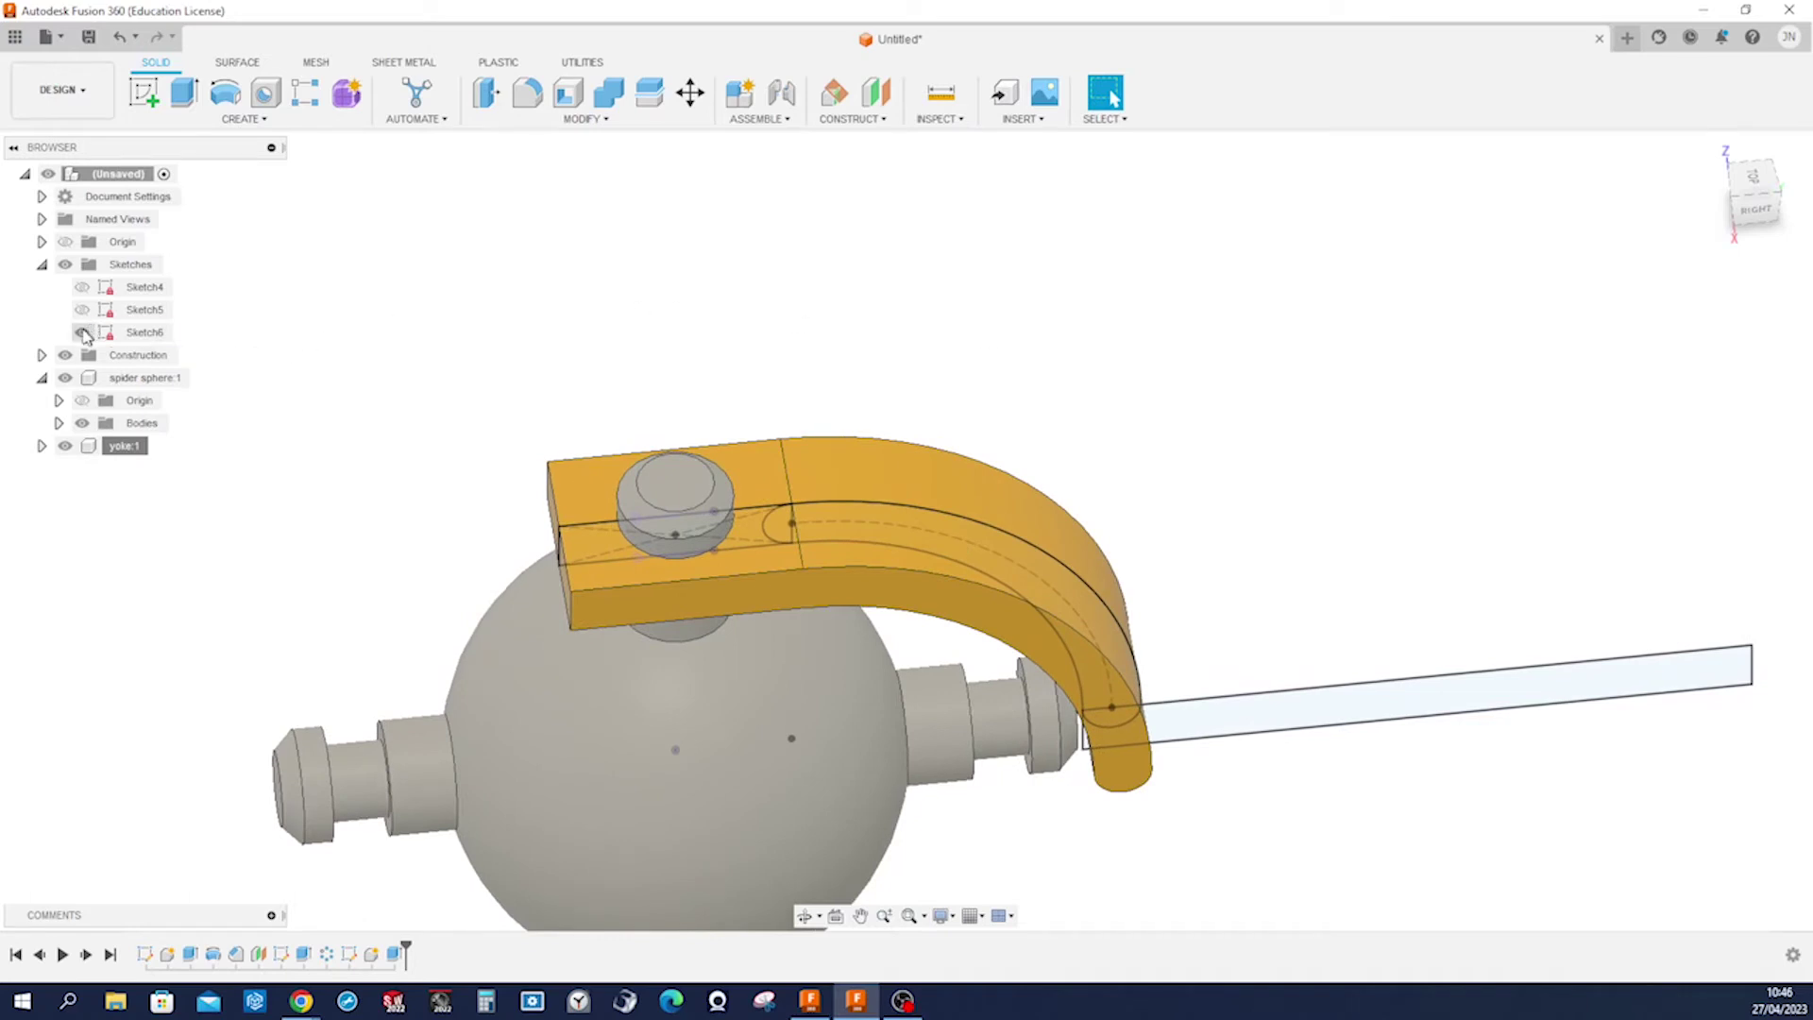
pyautogui.click(82, 332)
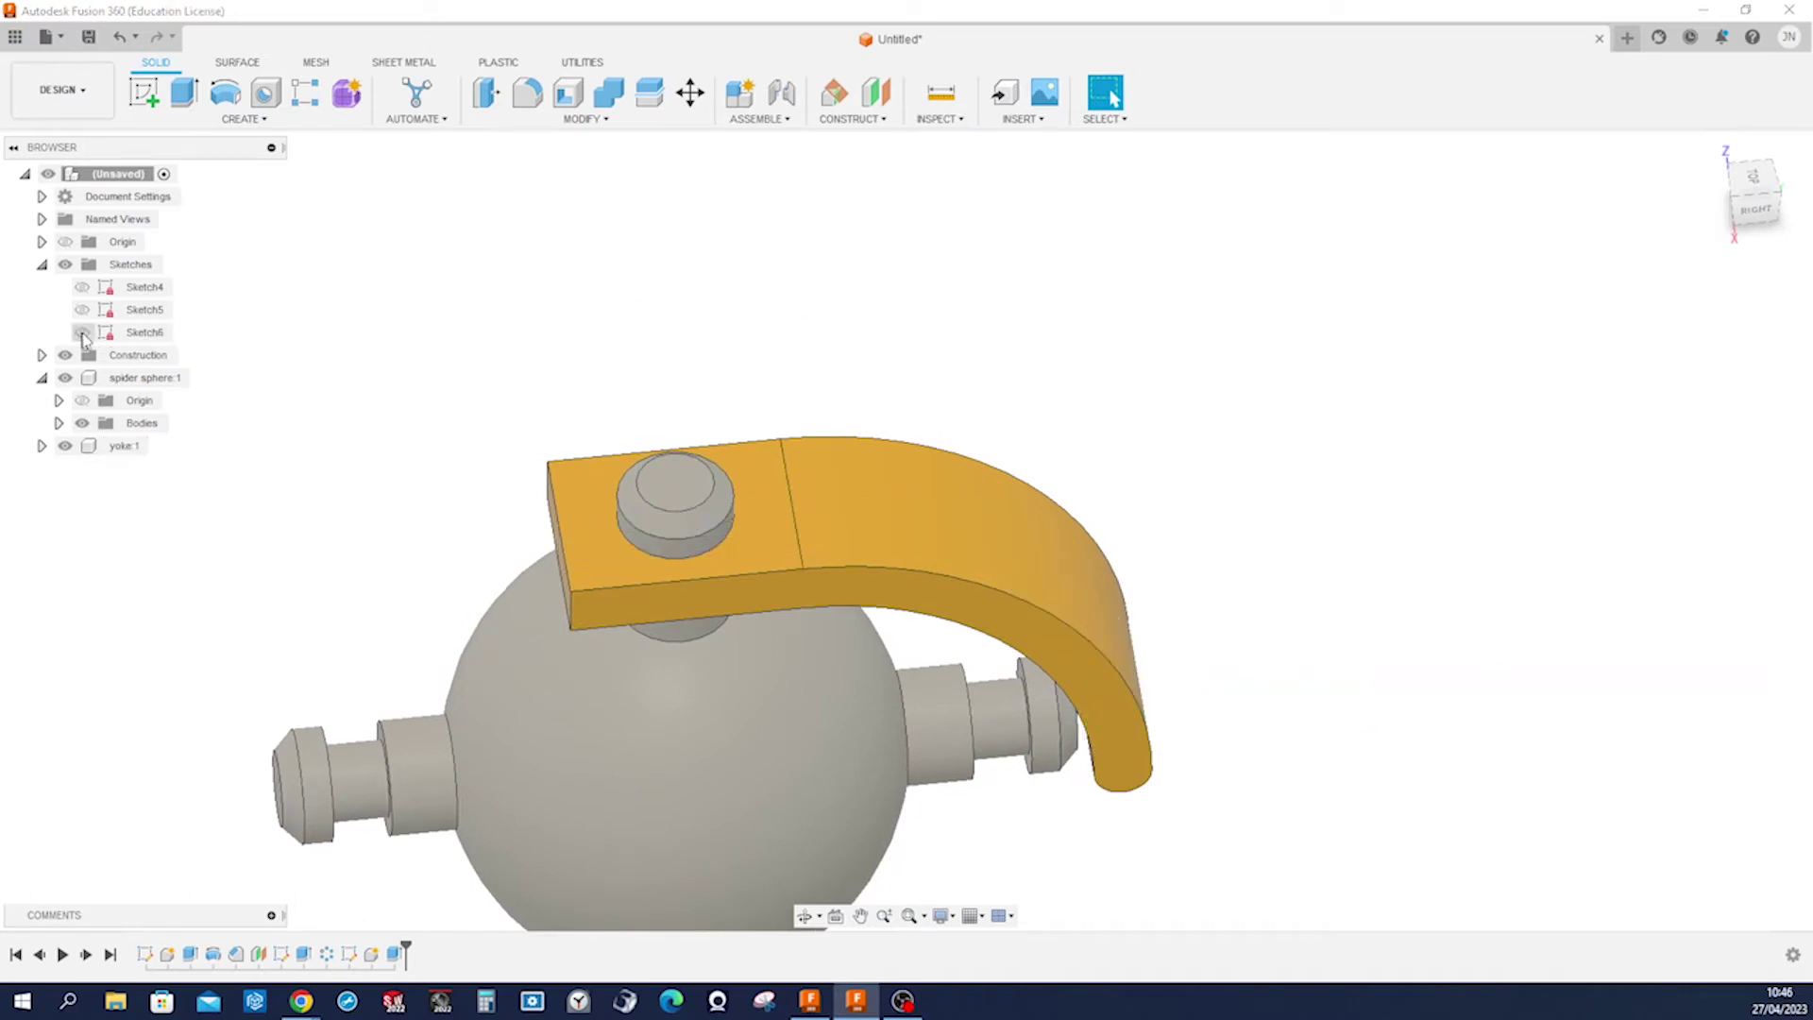
# Fillet the two corner edges of the yoke's flat end with an 18 mm radius.
pyautogui.click(533, 107)
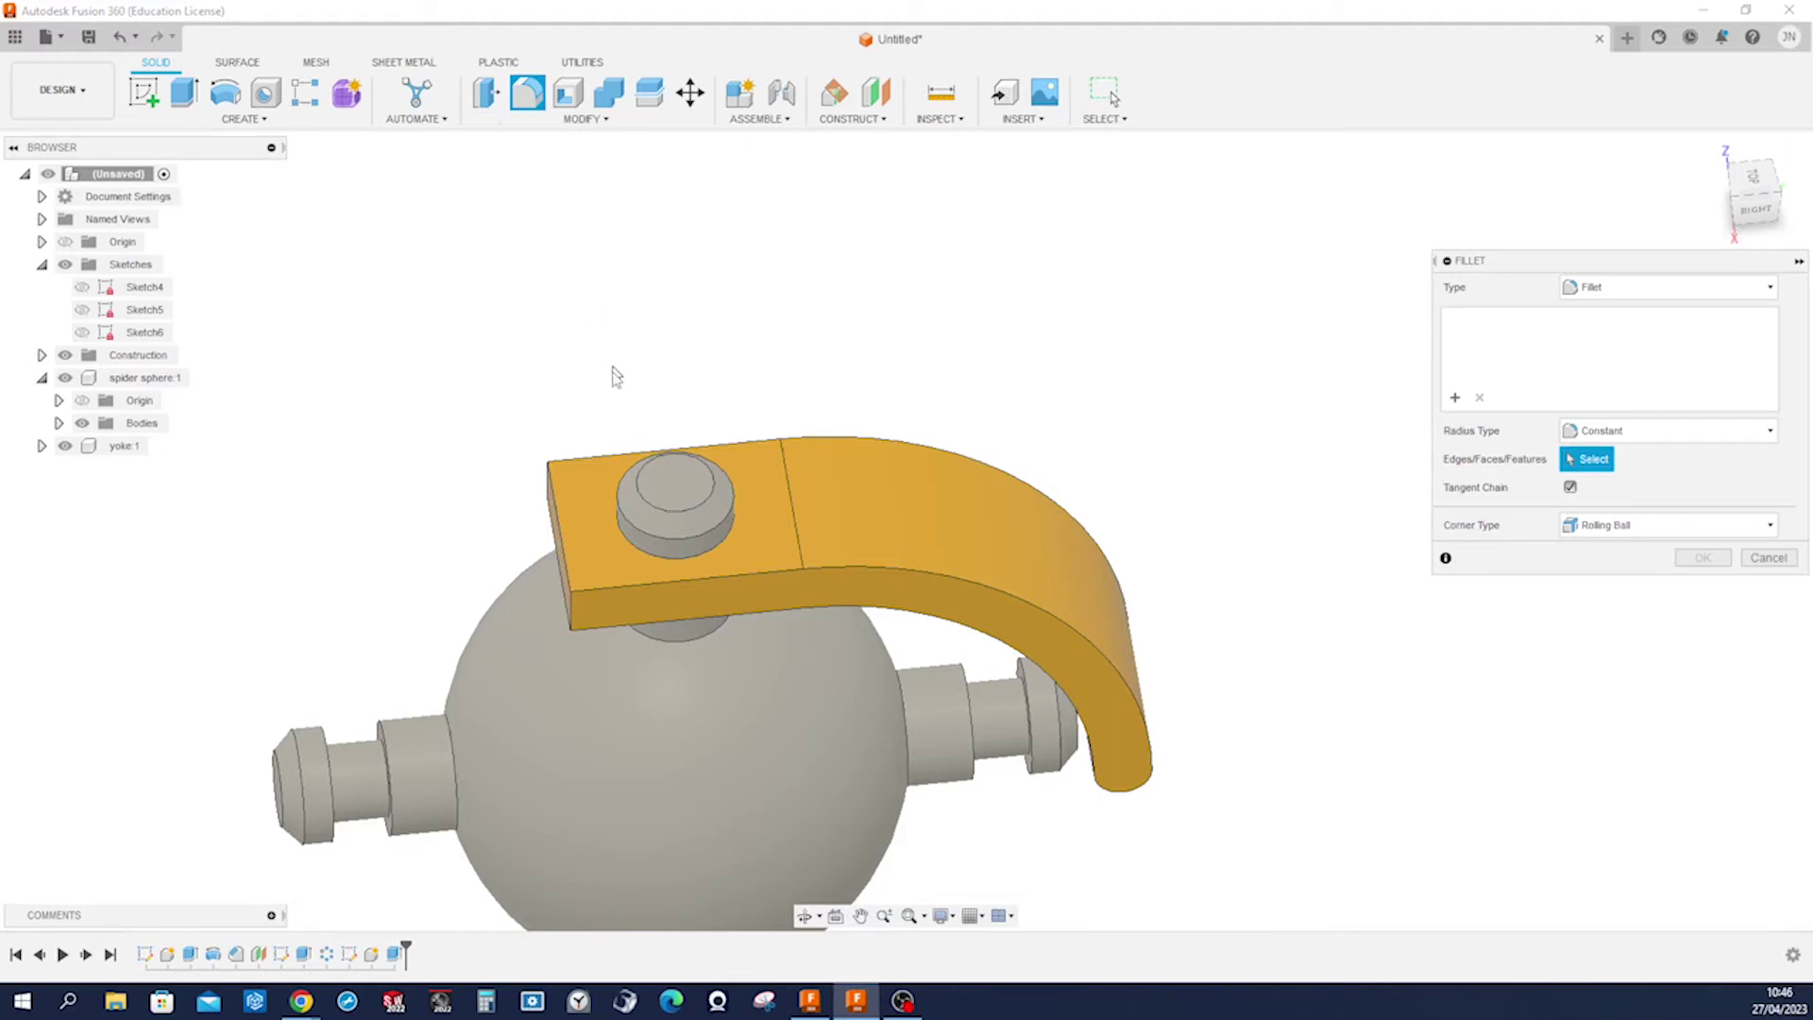
pyautogui.click(552, 529)
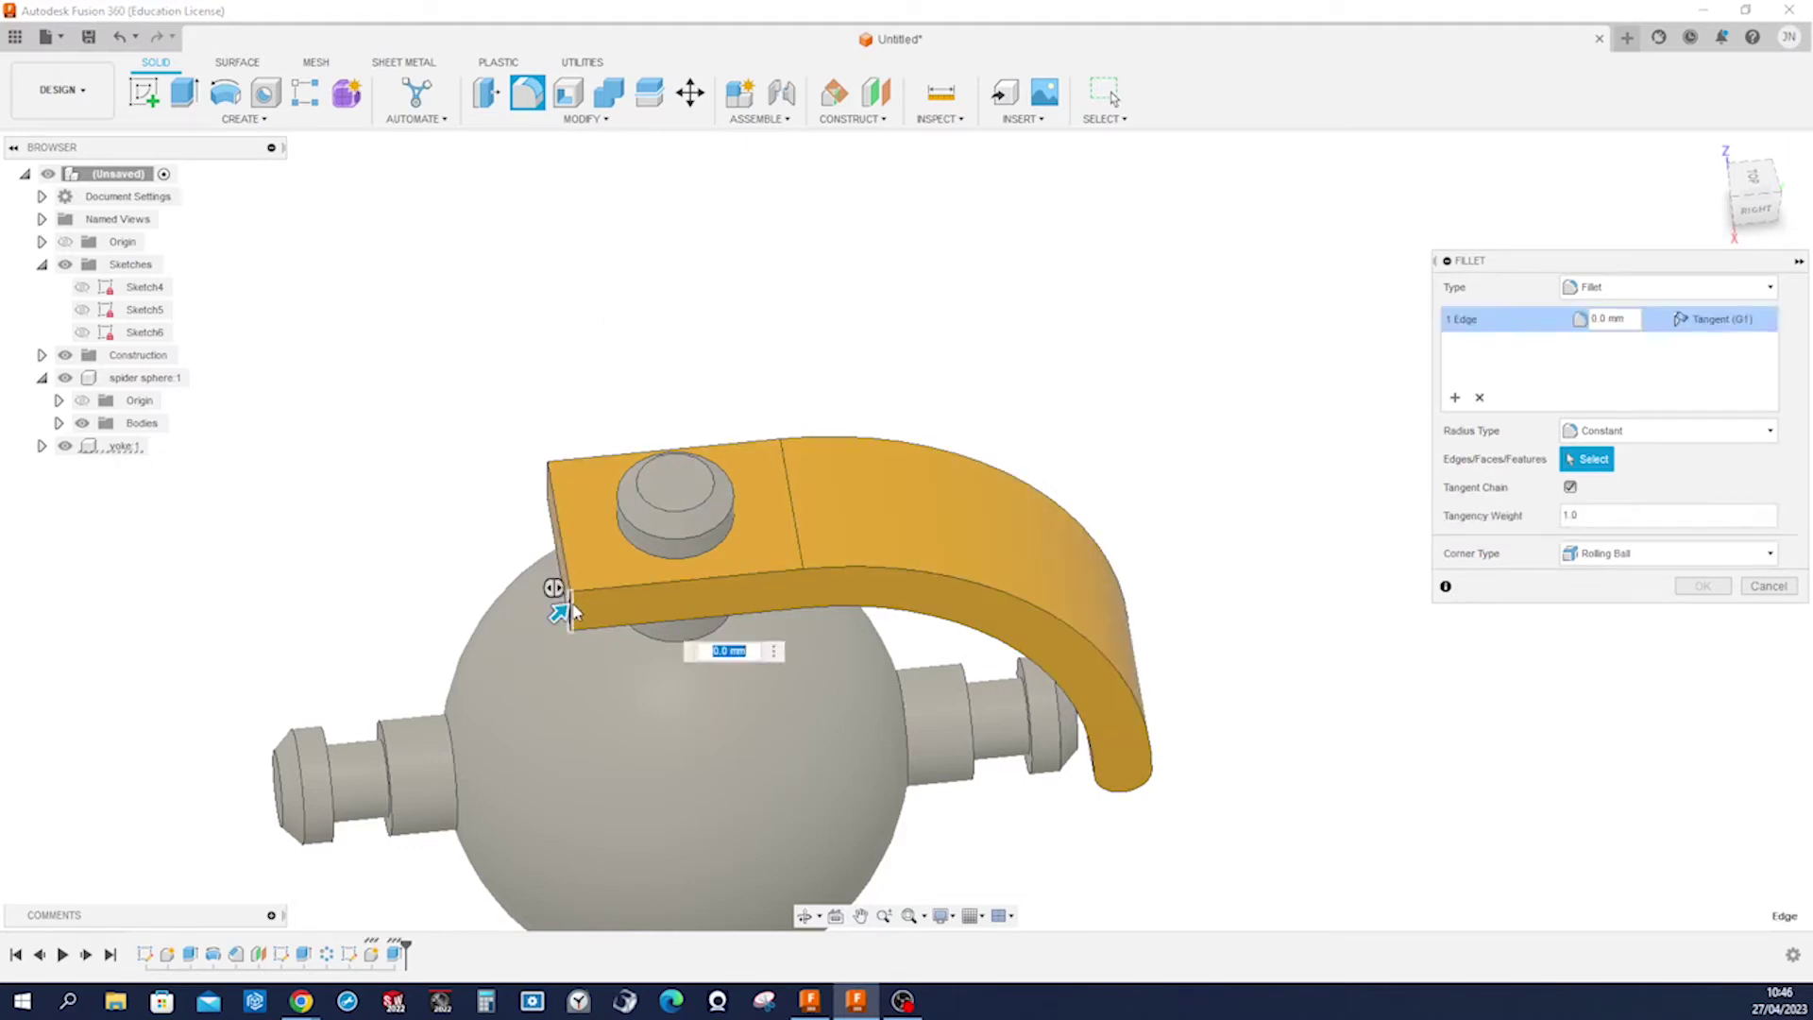
pyautogui.click(546, 494)
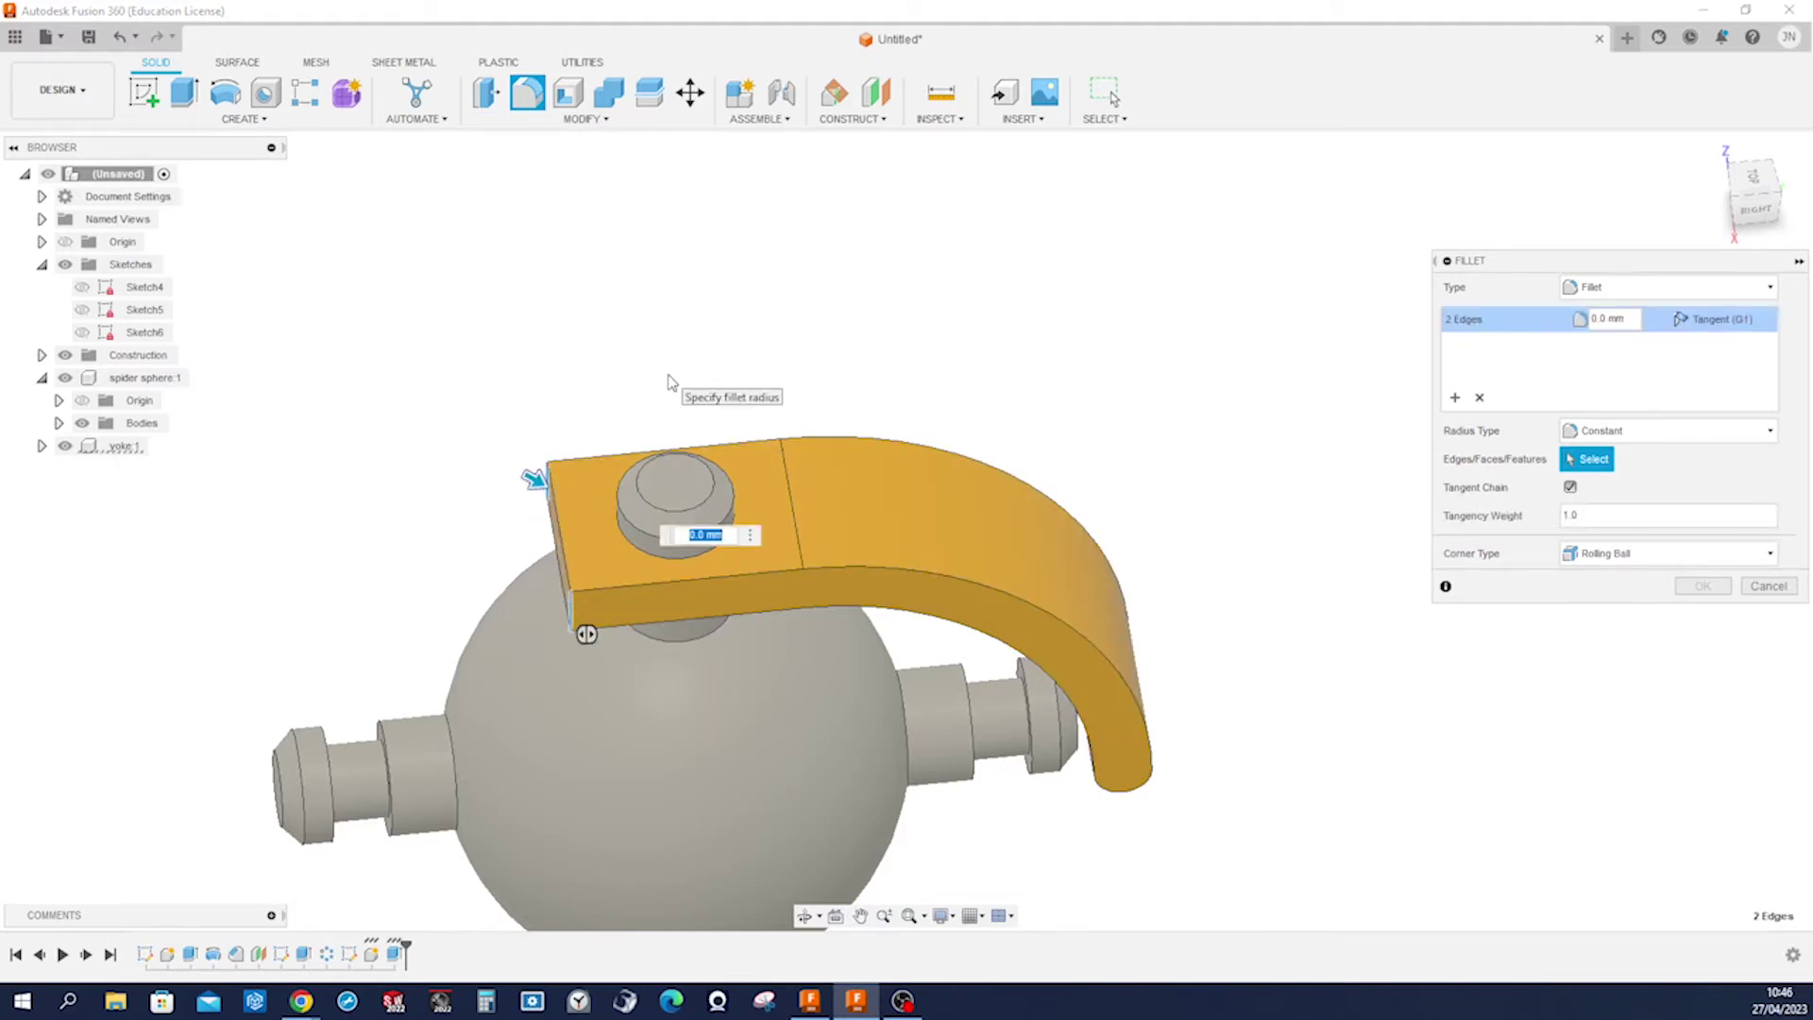
pyautogui.write('18')
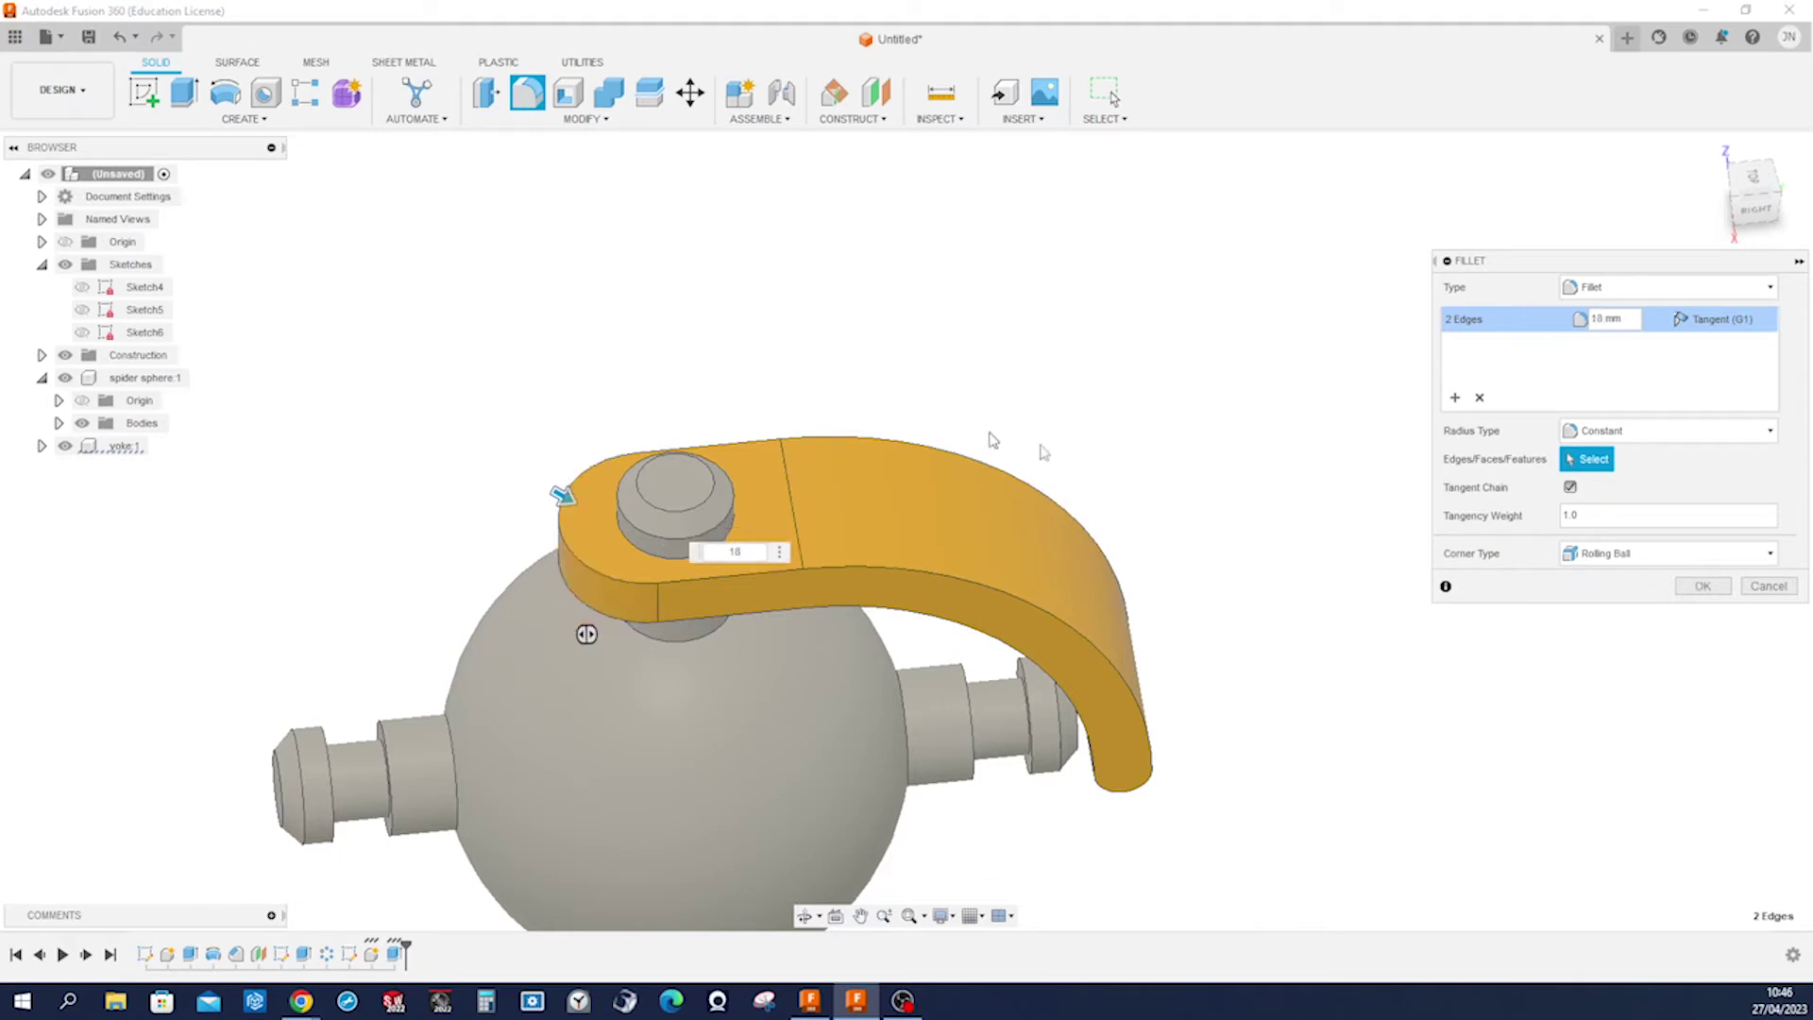
pyautogui.click(1702, 586)
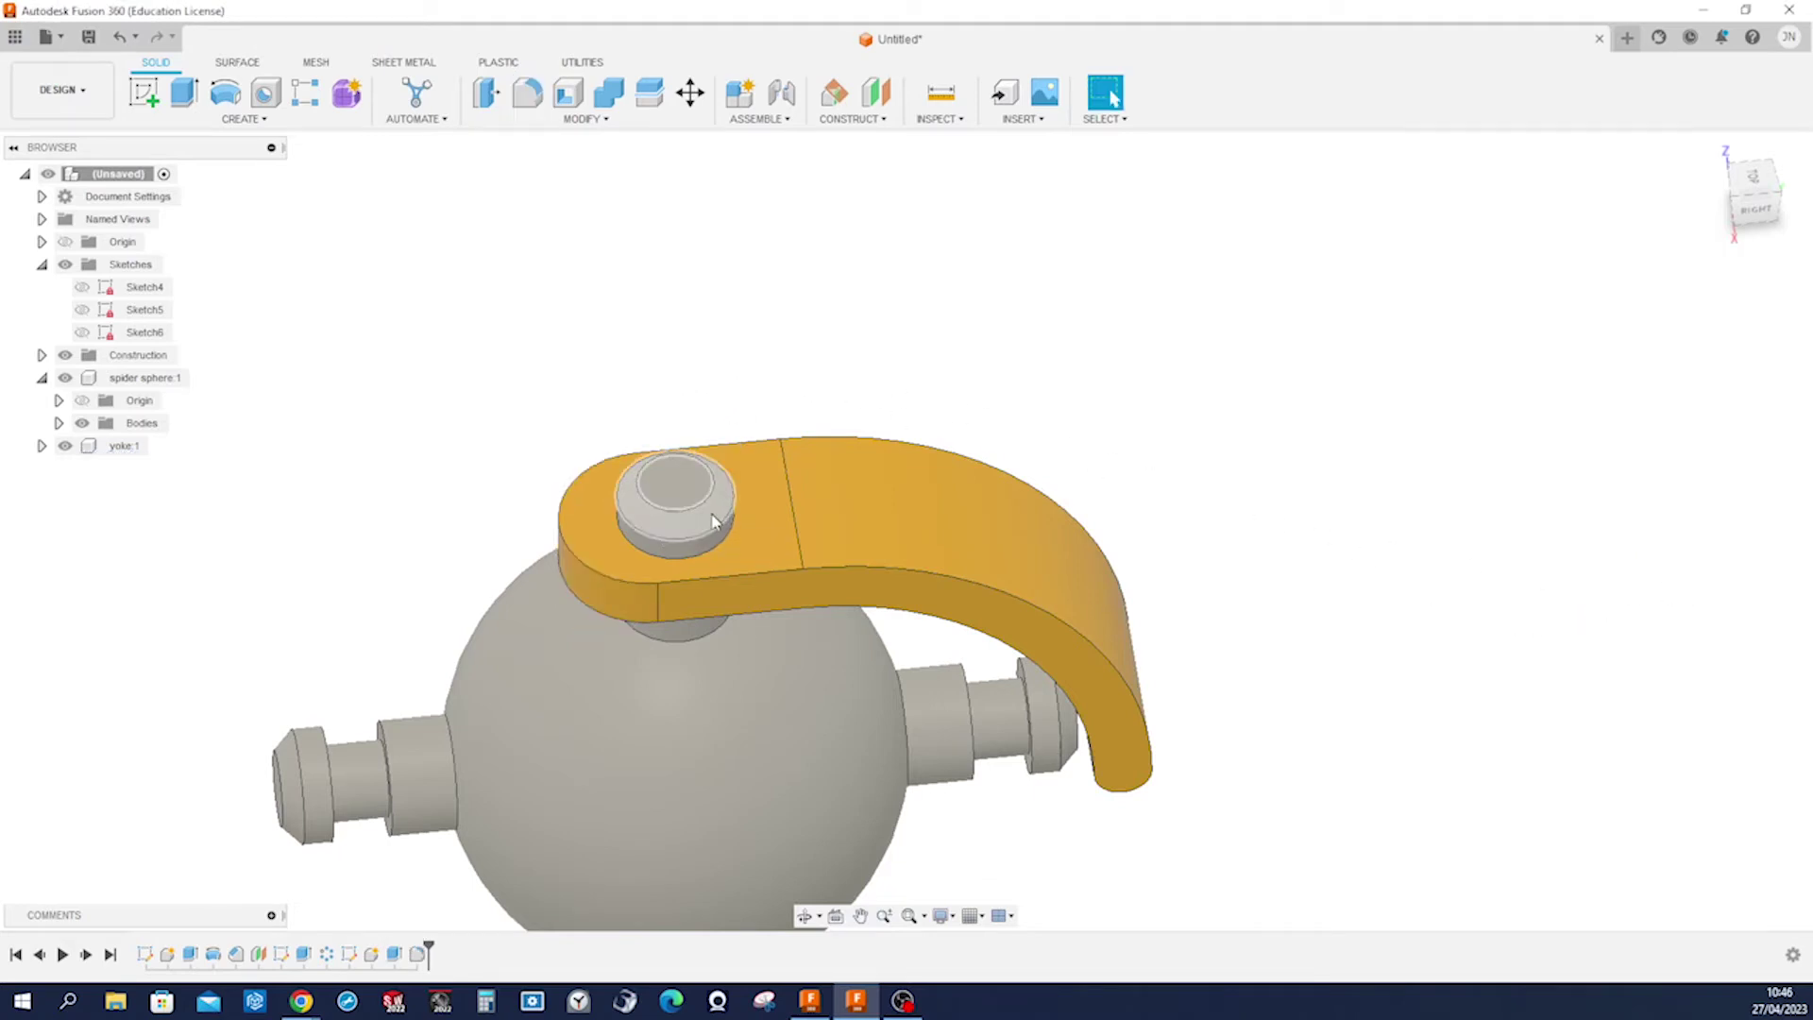
# Hide the spider sphere component to inspect the yoke.
pyautogui.keyDown('shift'); pyautogui.moveTo(737, 539); pyautogui.dragTo(491, 524, button='middle'); pyautogui.keyUp('shift')
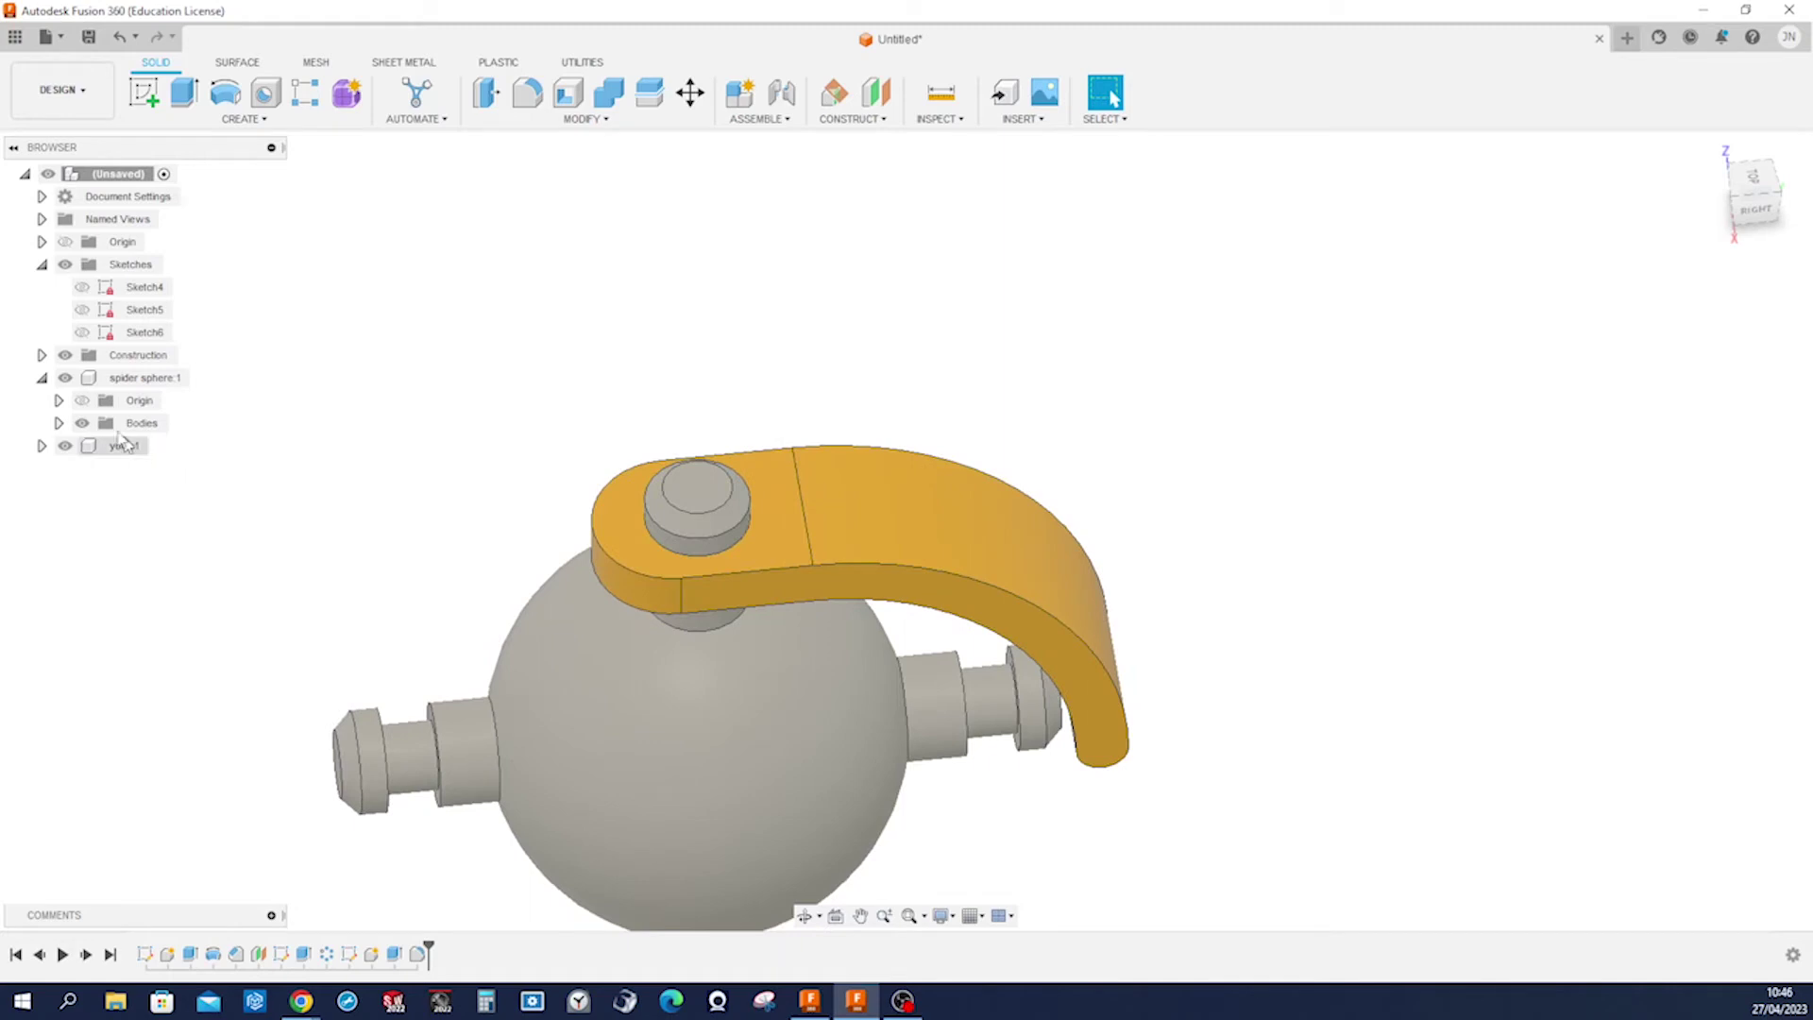
pyautogui.click(74, 381)
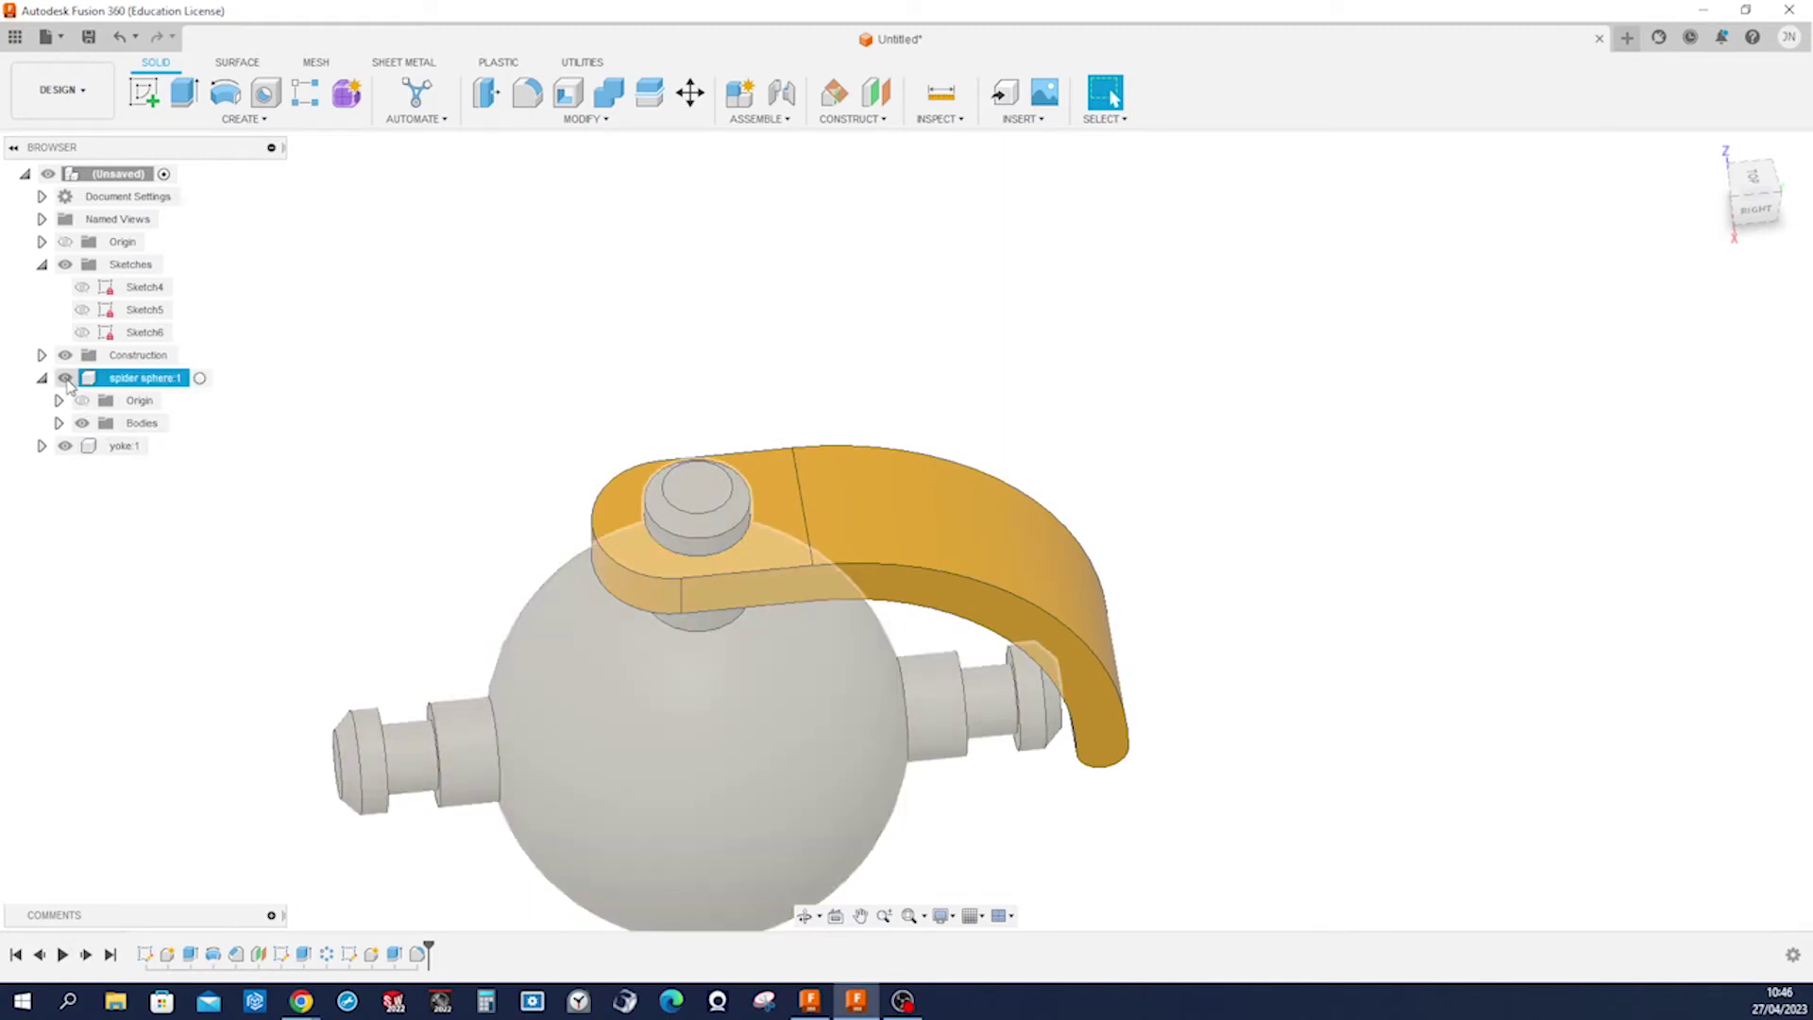
pyautogui.click(65, 379)
# Show the sphere again and Combine-cut it from the yoke with Keep Tools on.
pyautogui.click(65, 378)
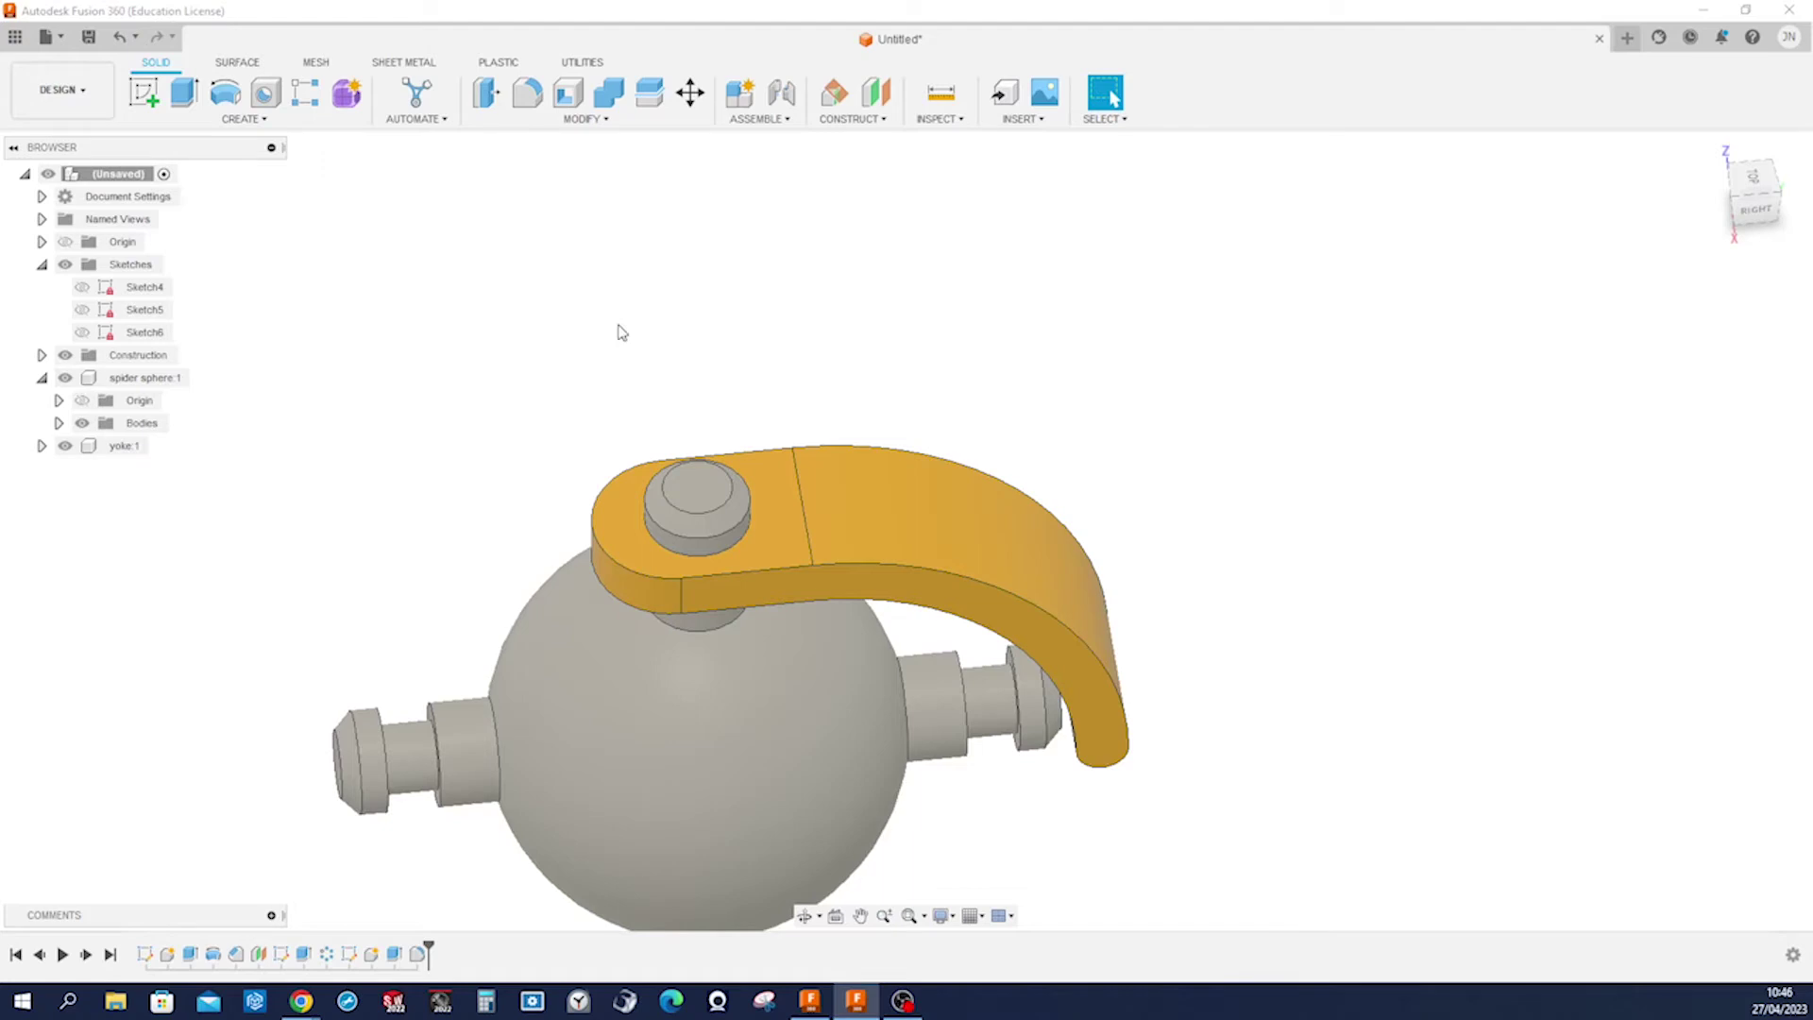
pyautogui.click(610, 94)
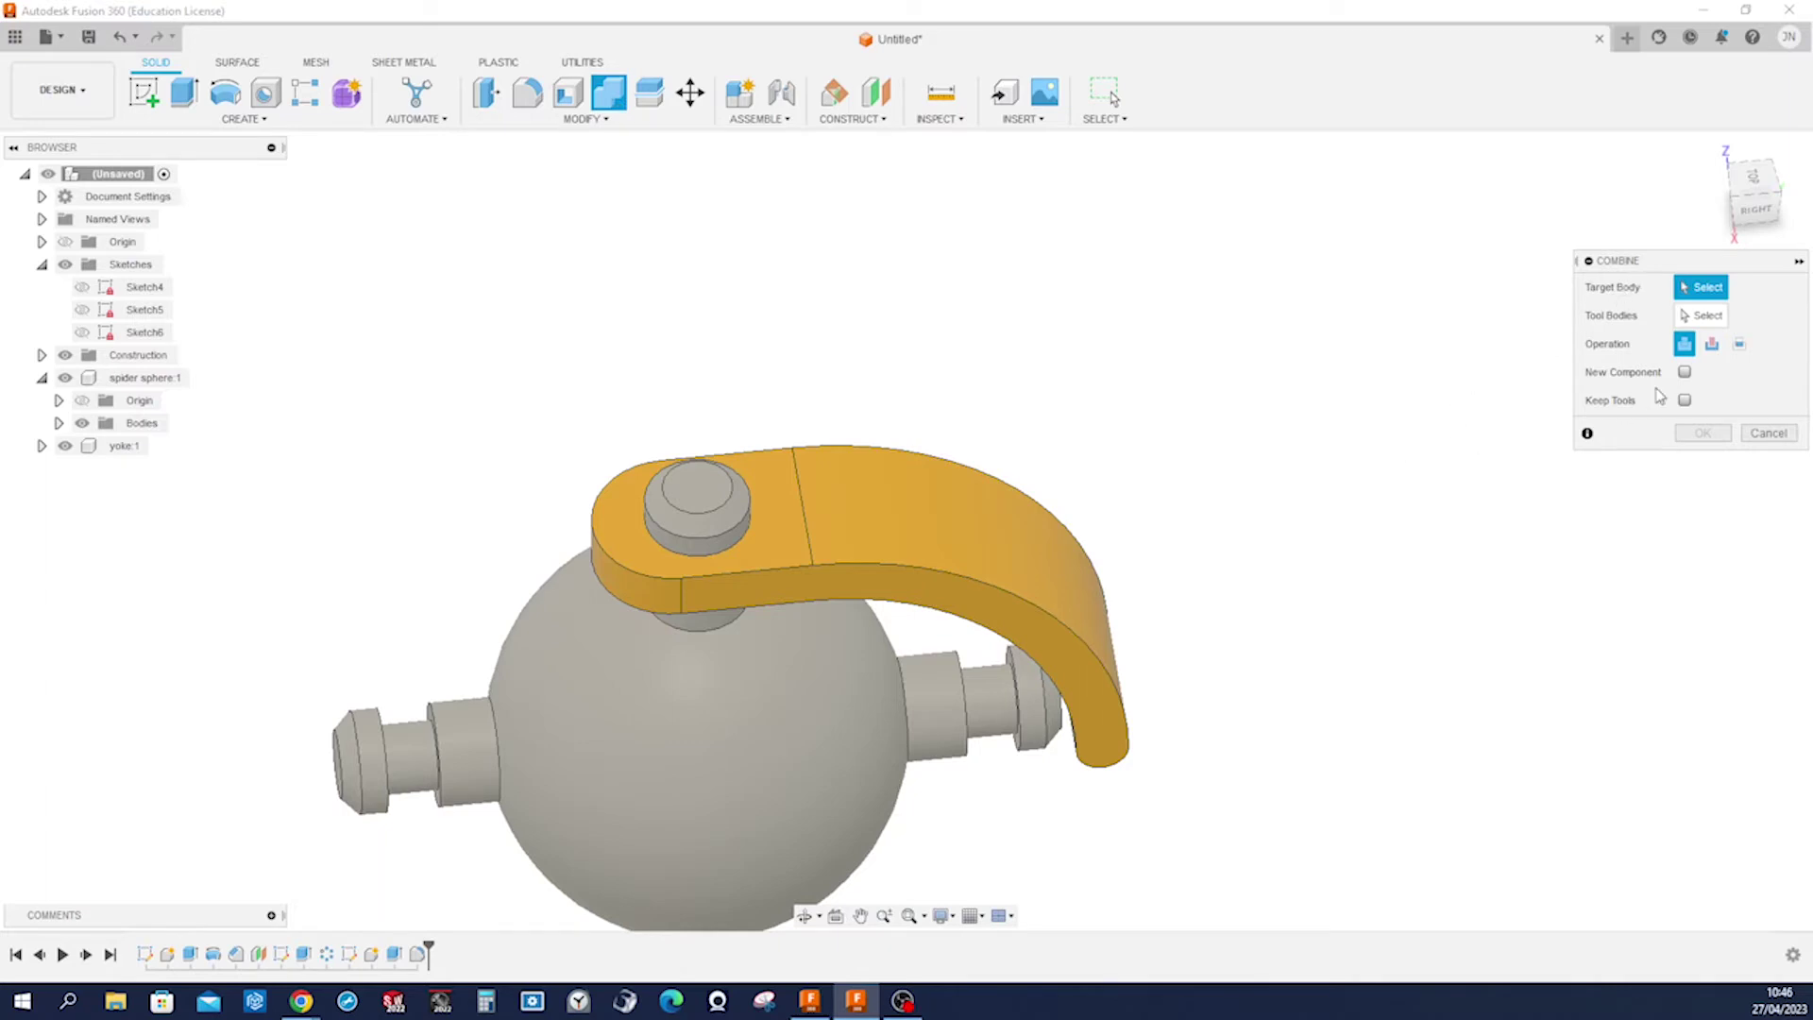
pyautogui.click(1715, 346)
pyautogui.click(958, 519)
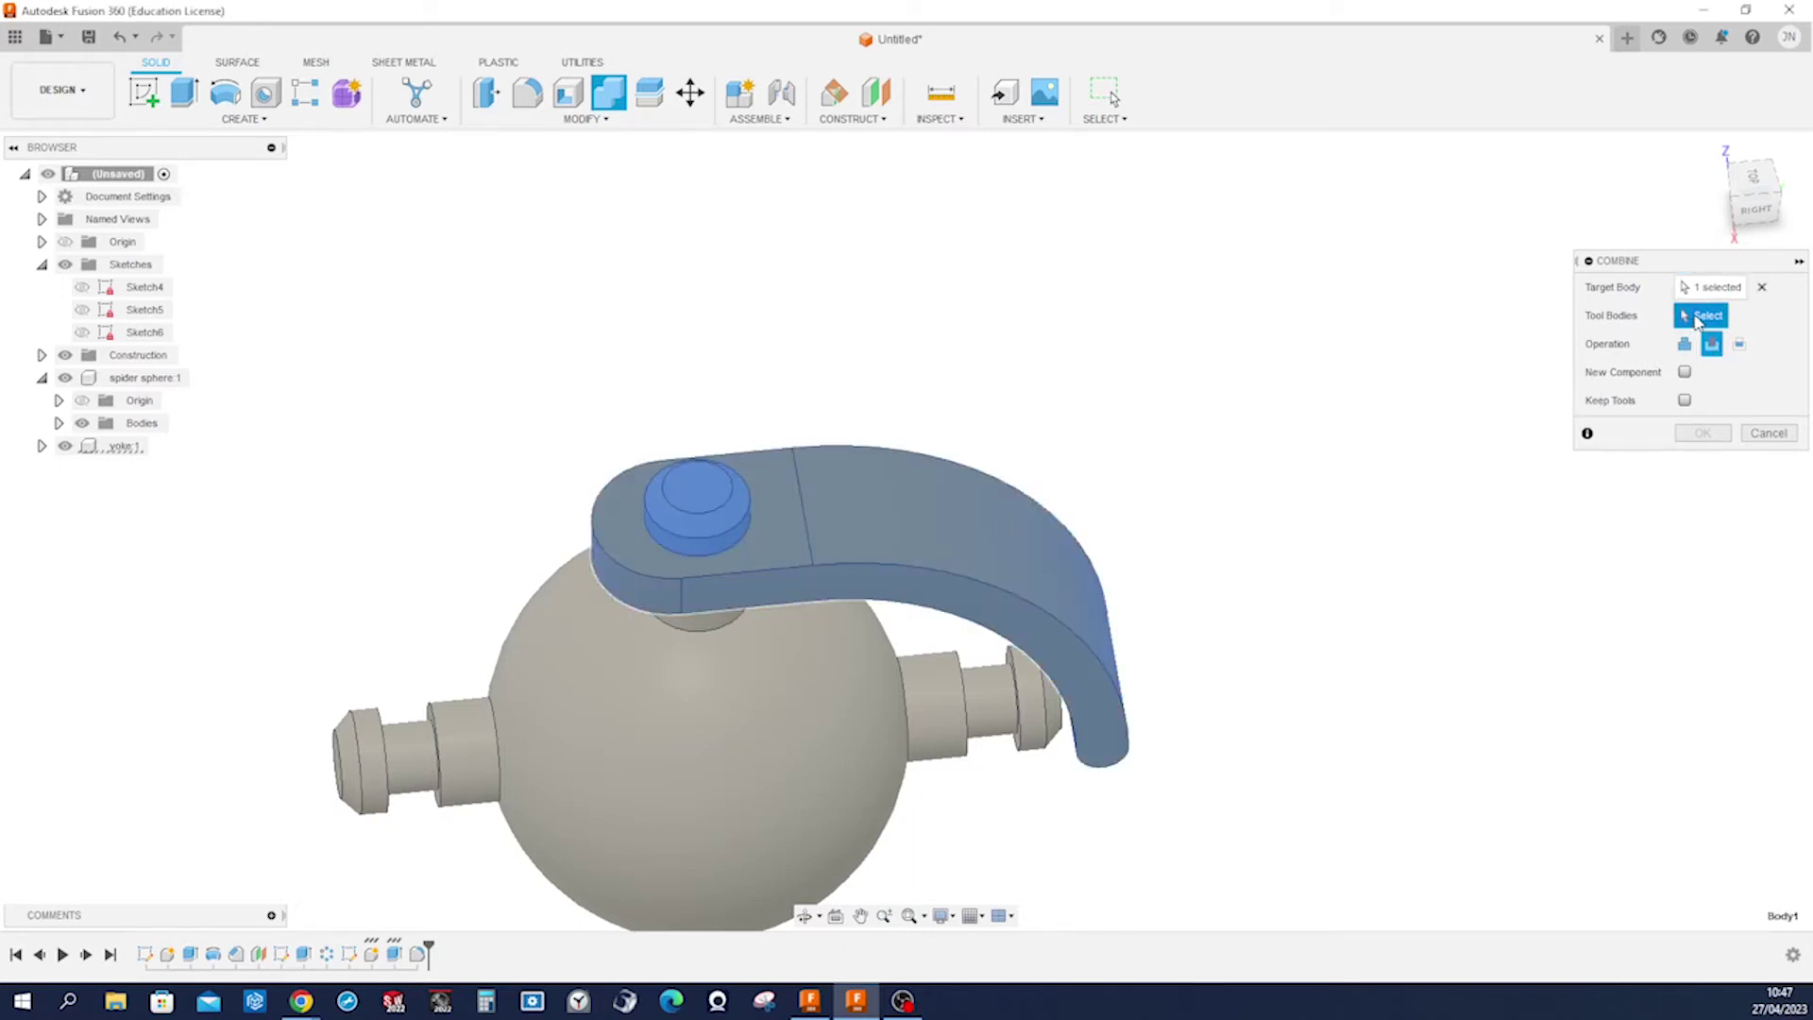
pyautogui.click(850, 741)
pyautogui.click(1684, 400)
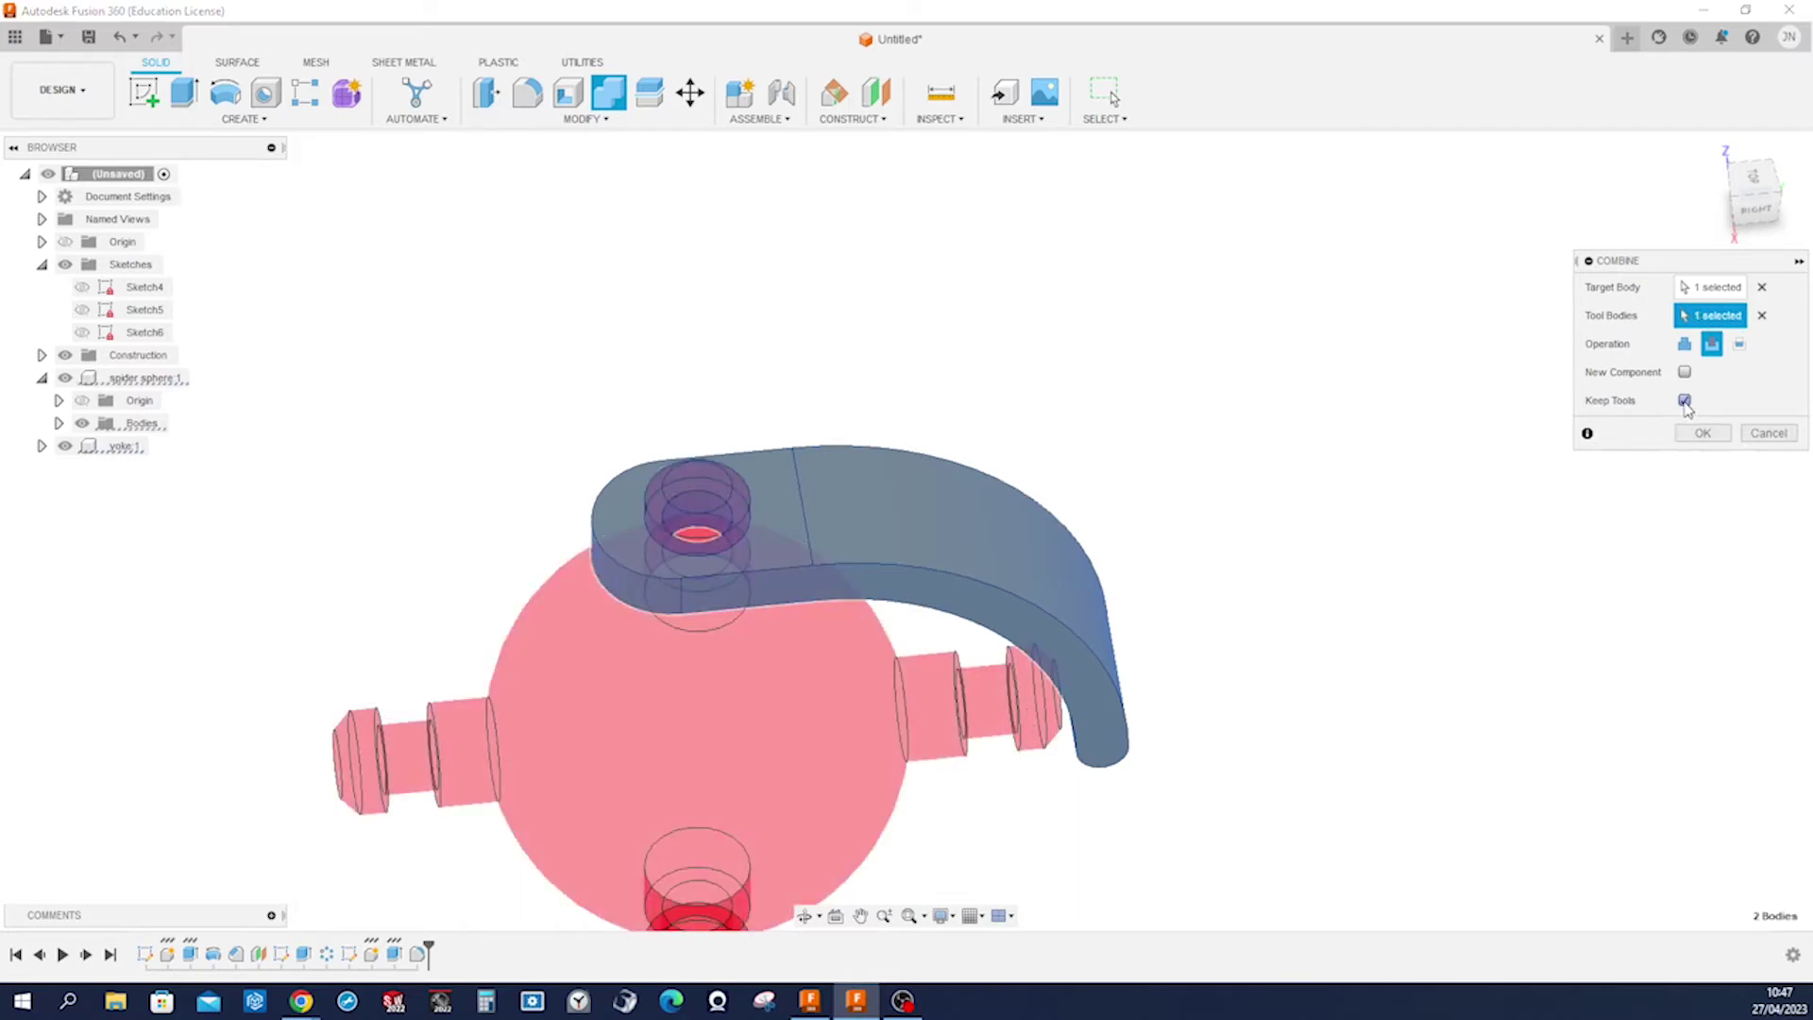
pyautogui.click(1703, 433)
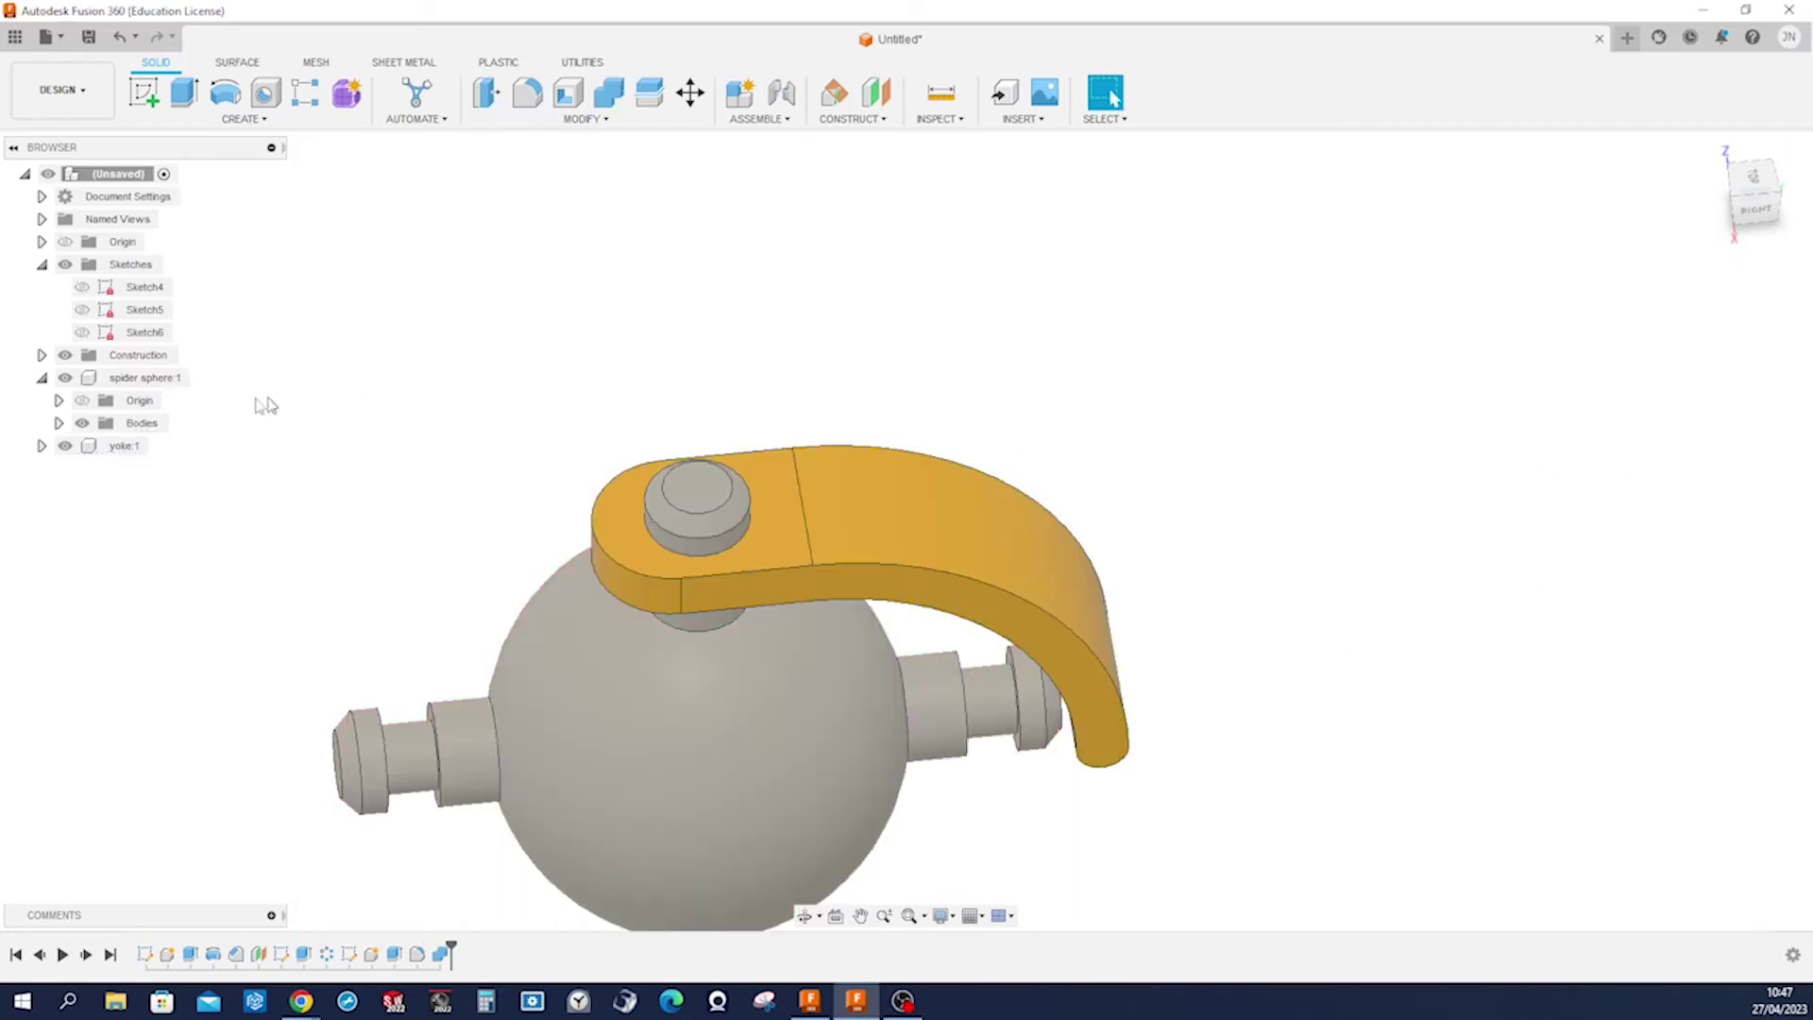
# Briefly hide the sphere to check the yoke's hole, then show Sketch6 again.
pyautogui.click(68, 380)
pyautogui.click(66, 378)
pyautogui.click(65, 379)
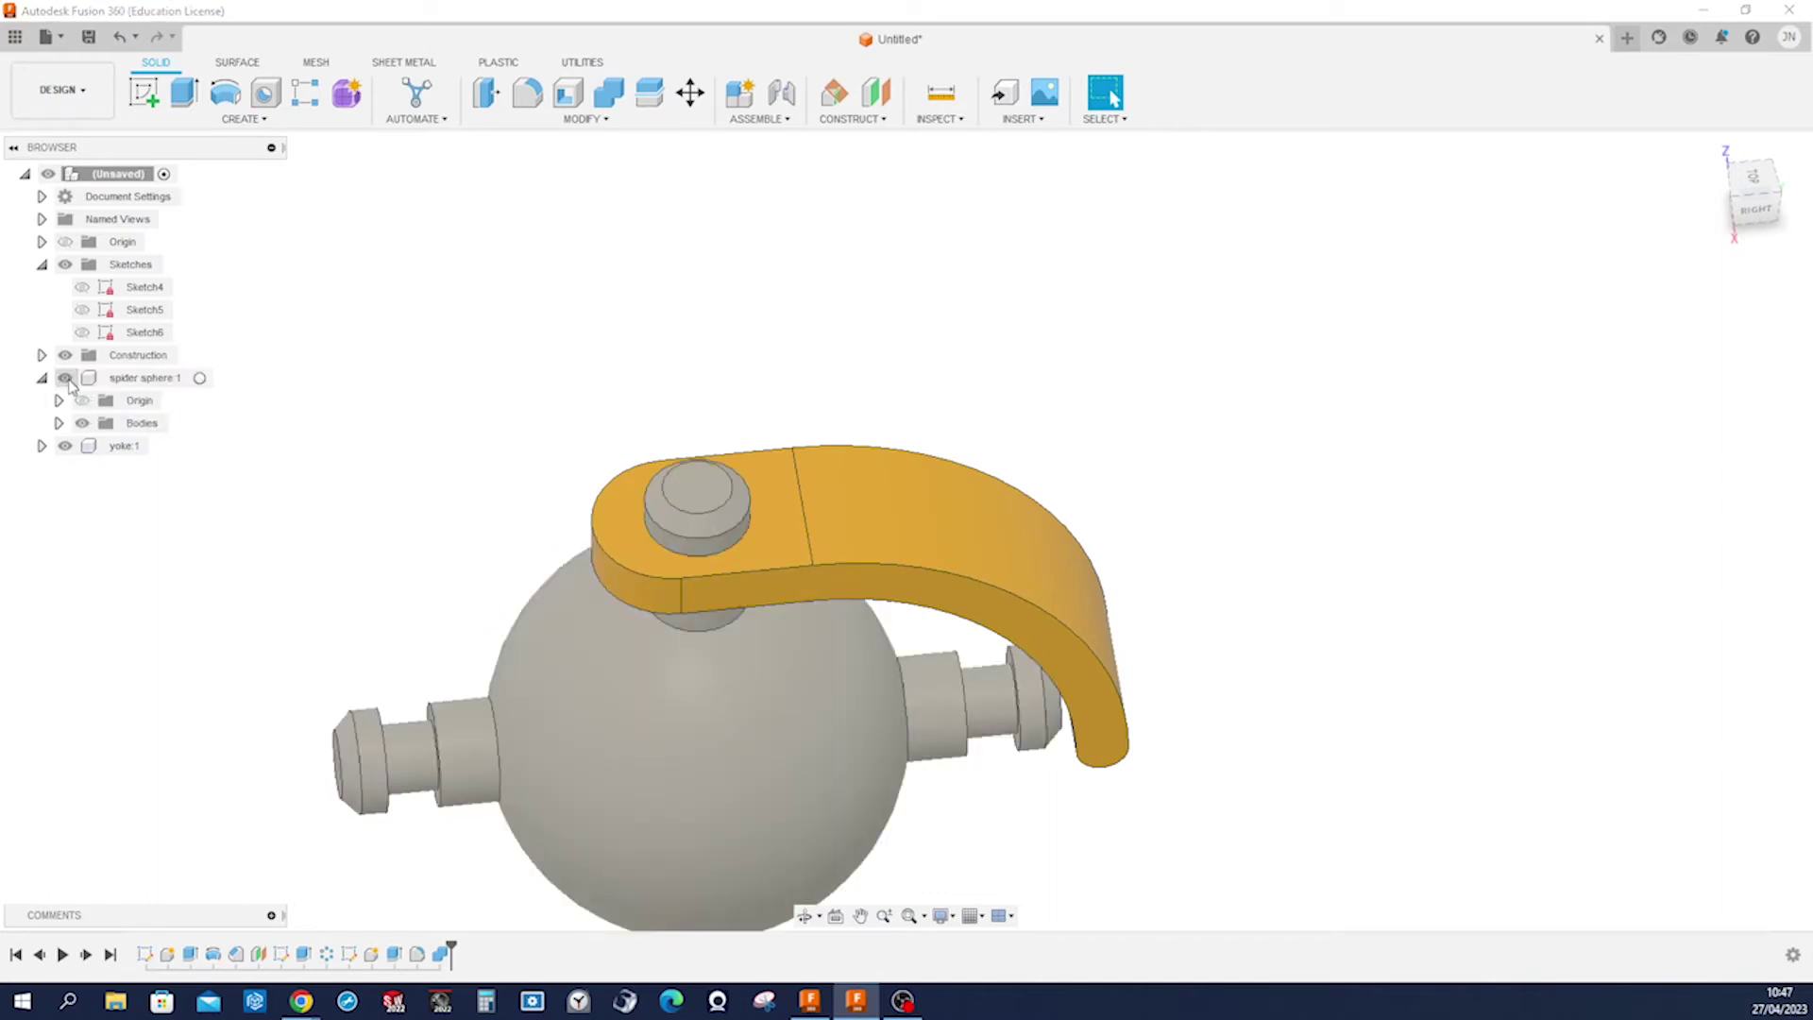
pyautogui.keyDown('shift'); pyautogui.moveTo(1426, 394); pyautogui.dragTo(1398, 340, button='middle'); pyautogui.keyUp('shift')
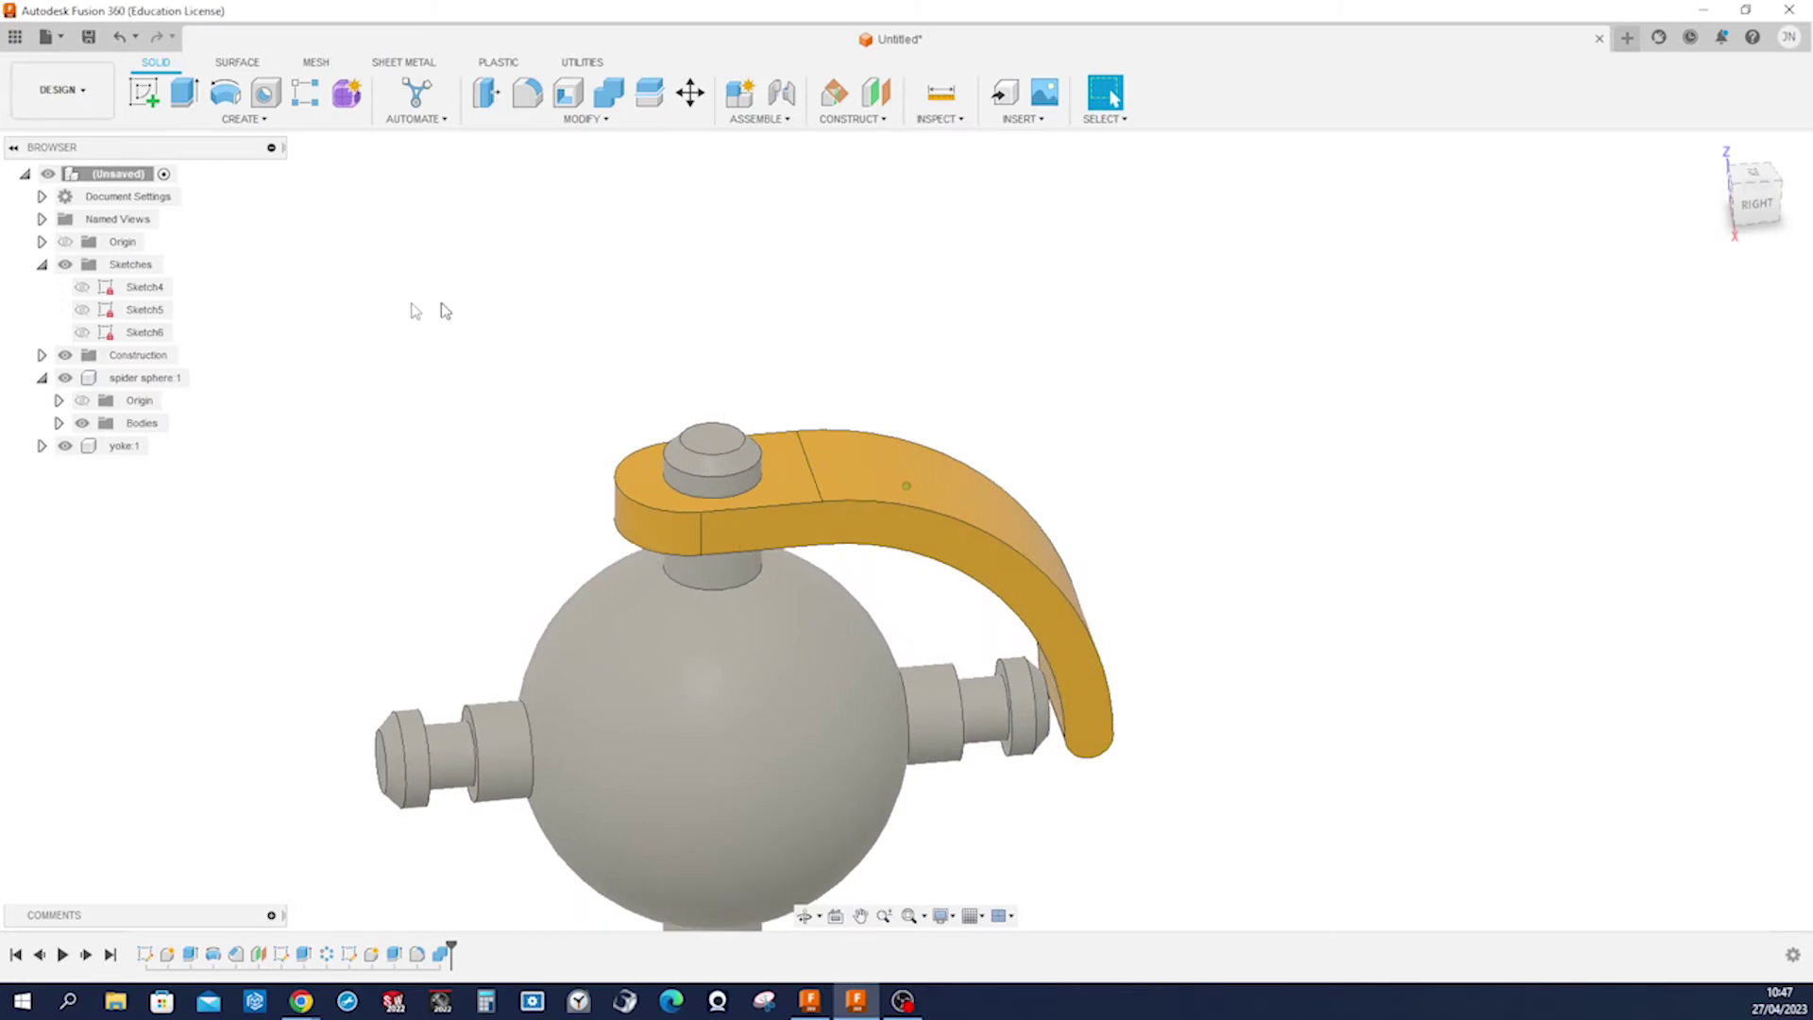
pyautogui.click(83, 333)
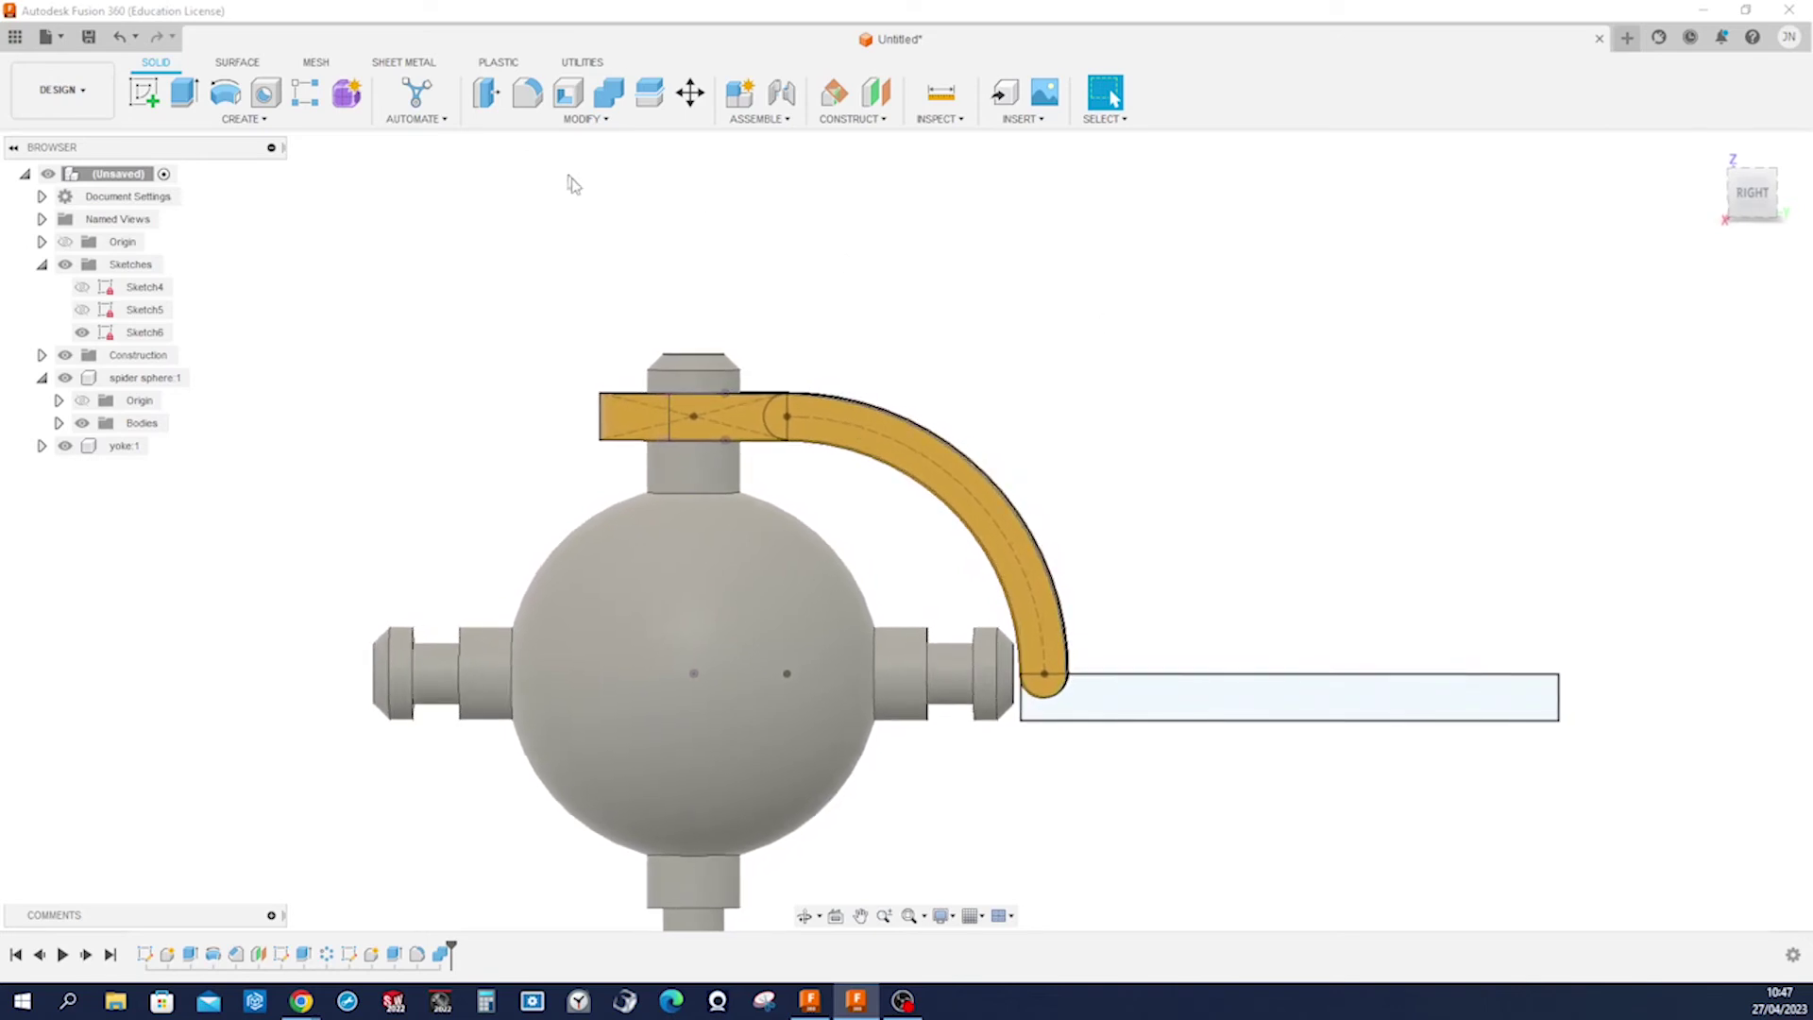
# Mirror the yoke body across the sphere's centre plane to add the lower curved arm.
pyautogui.press('s')
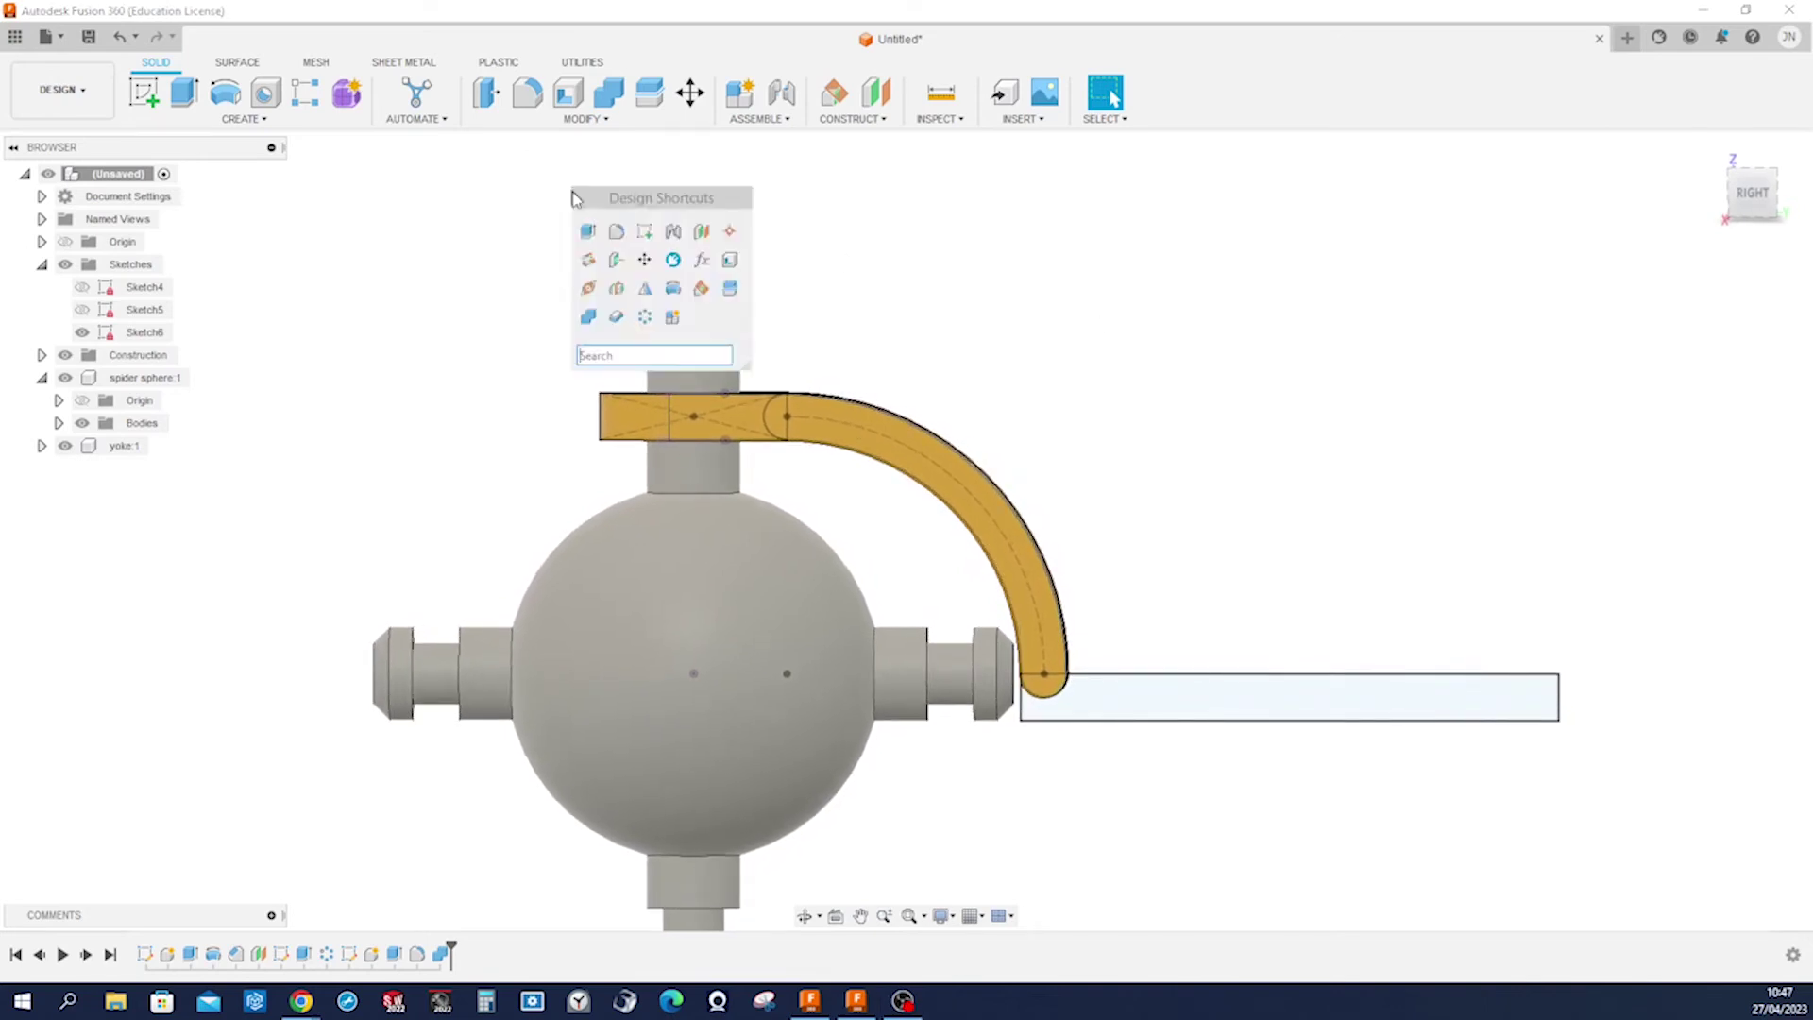
pyautogui.click(645, 288)
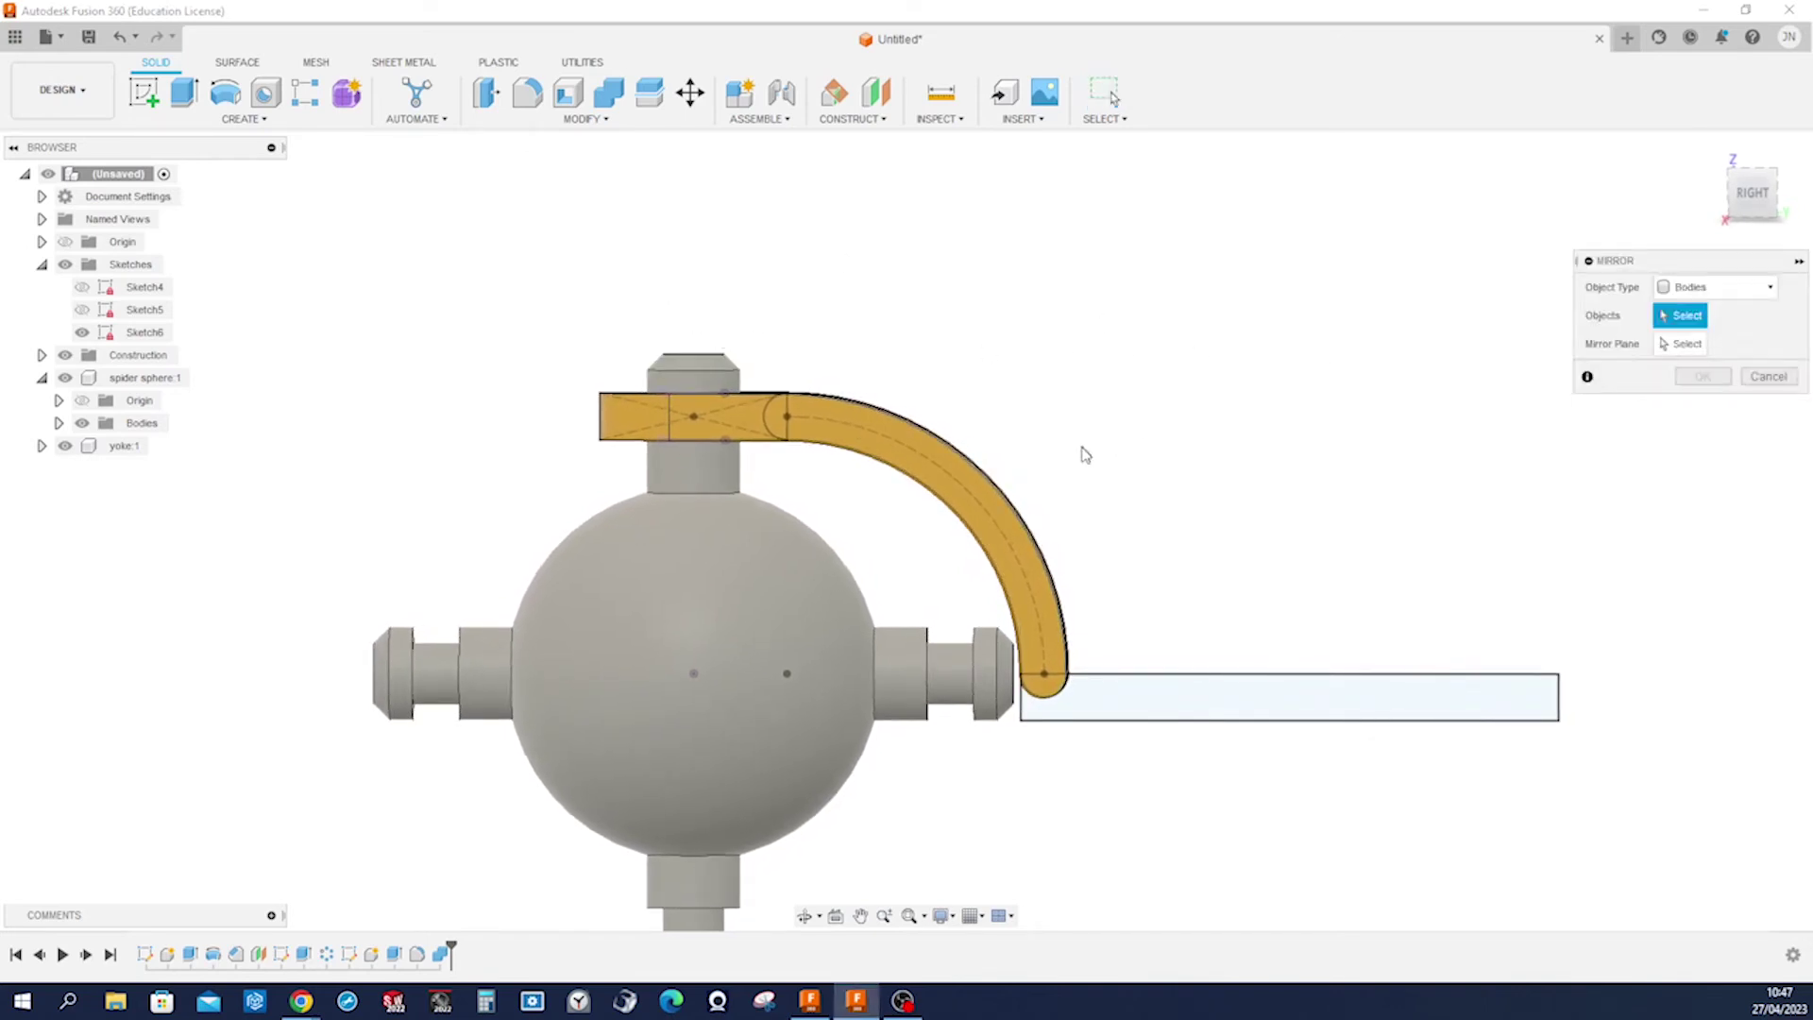
pyautogui.click(1003, 518)
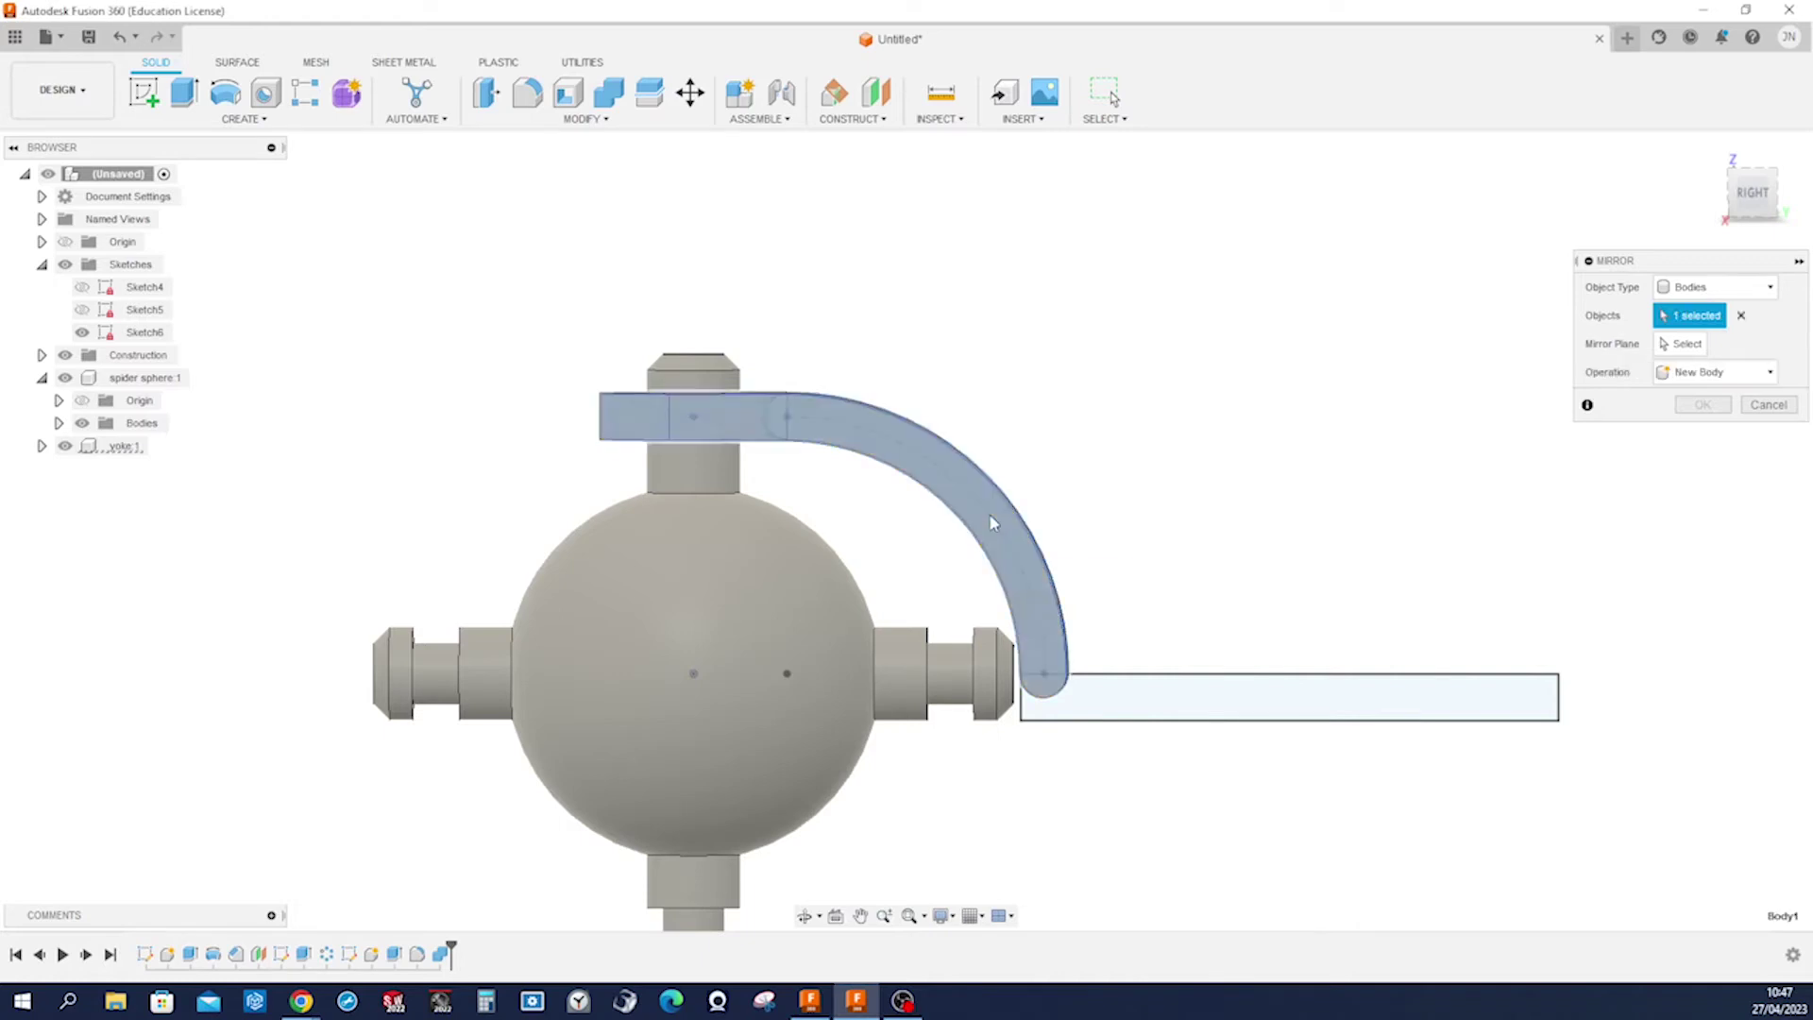
pyautogui.click(1683, 344)
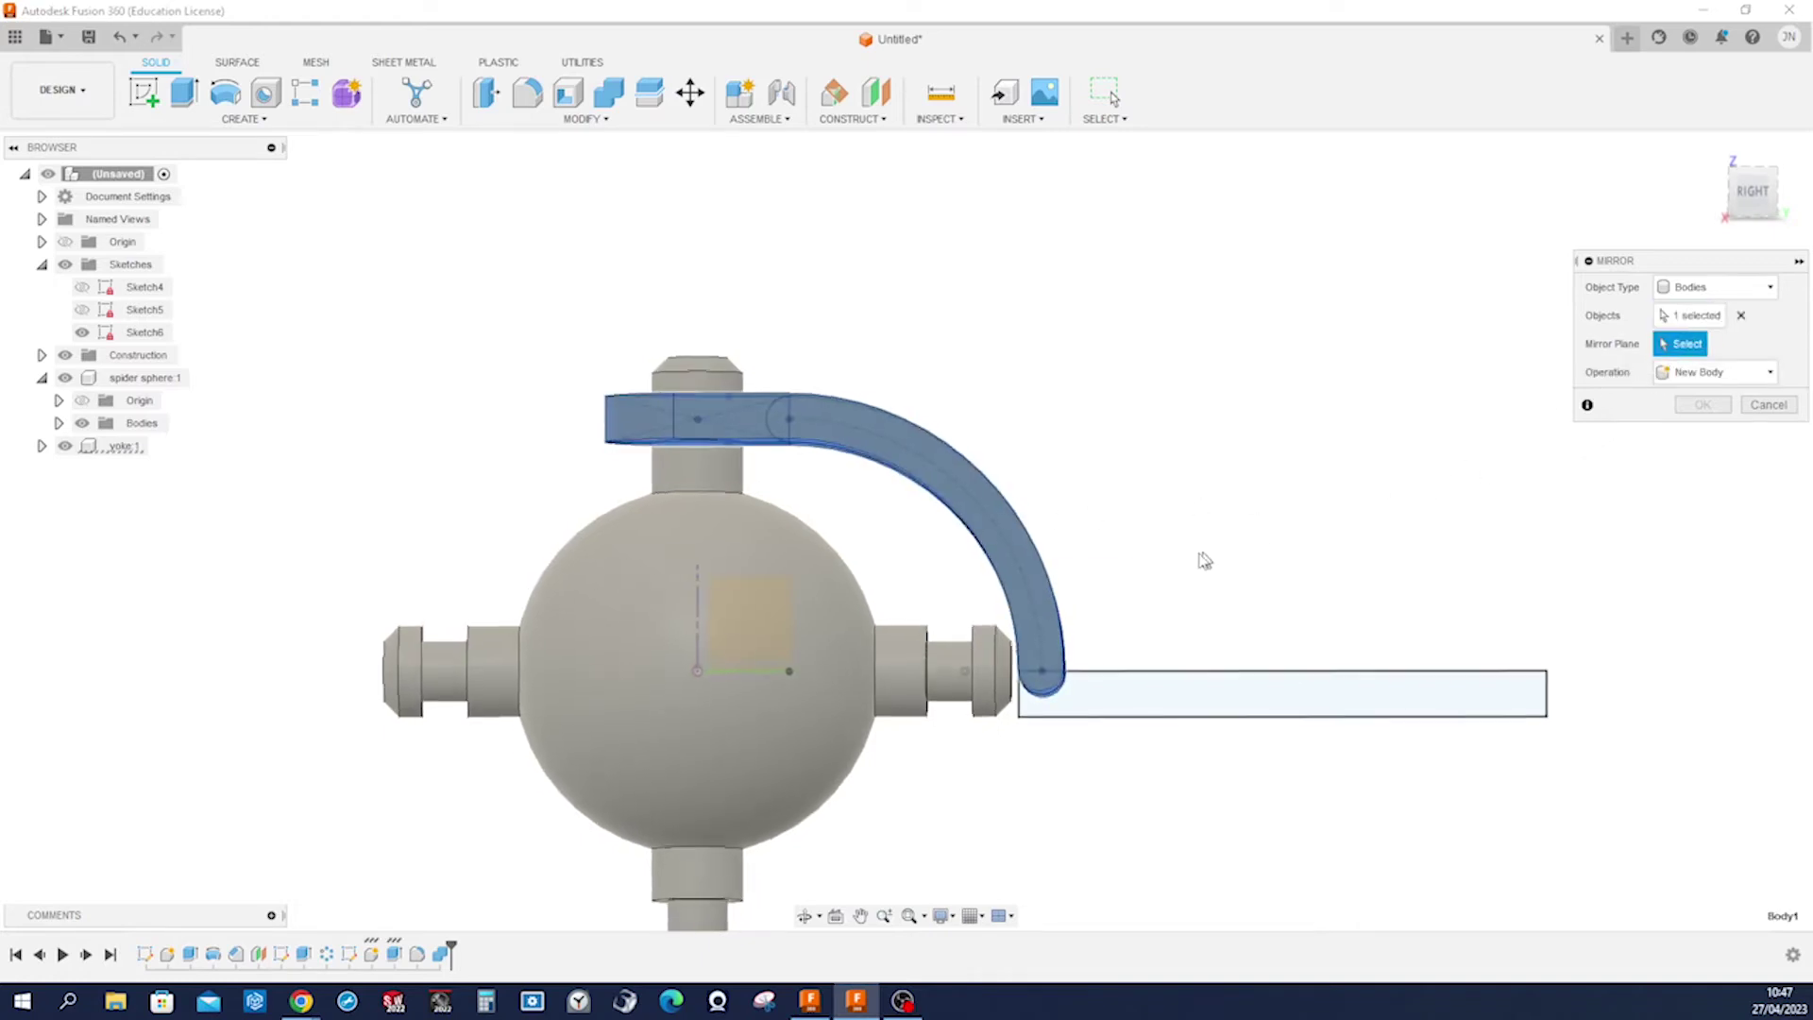
pyautogui.keyDown('shift'); pyautogui.moveTo(1205, 561); pyautogui.dragTo(850, 623, button='middle'); pyautogui.keyUp('shift')
pyautogui.click(767, 629)
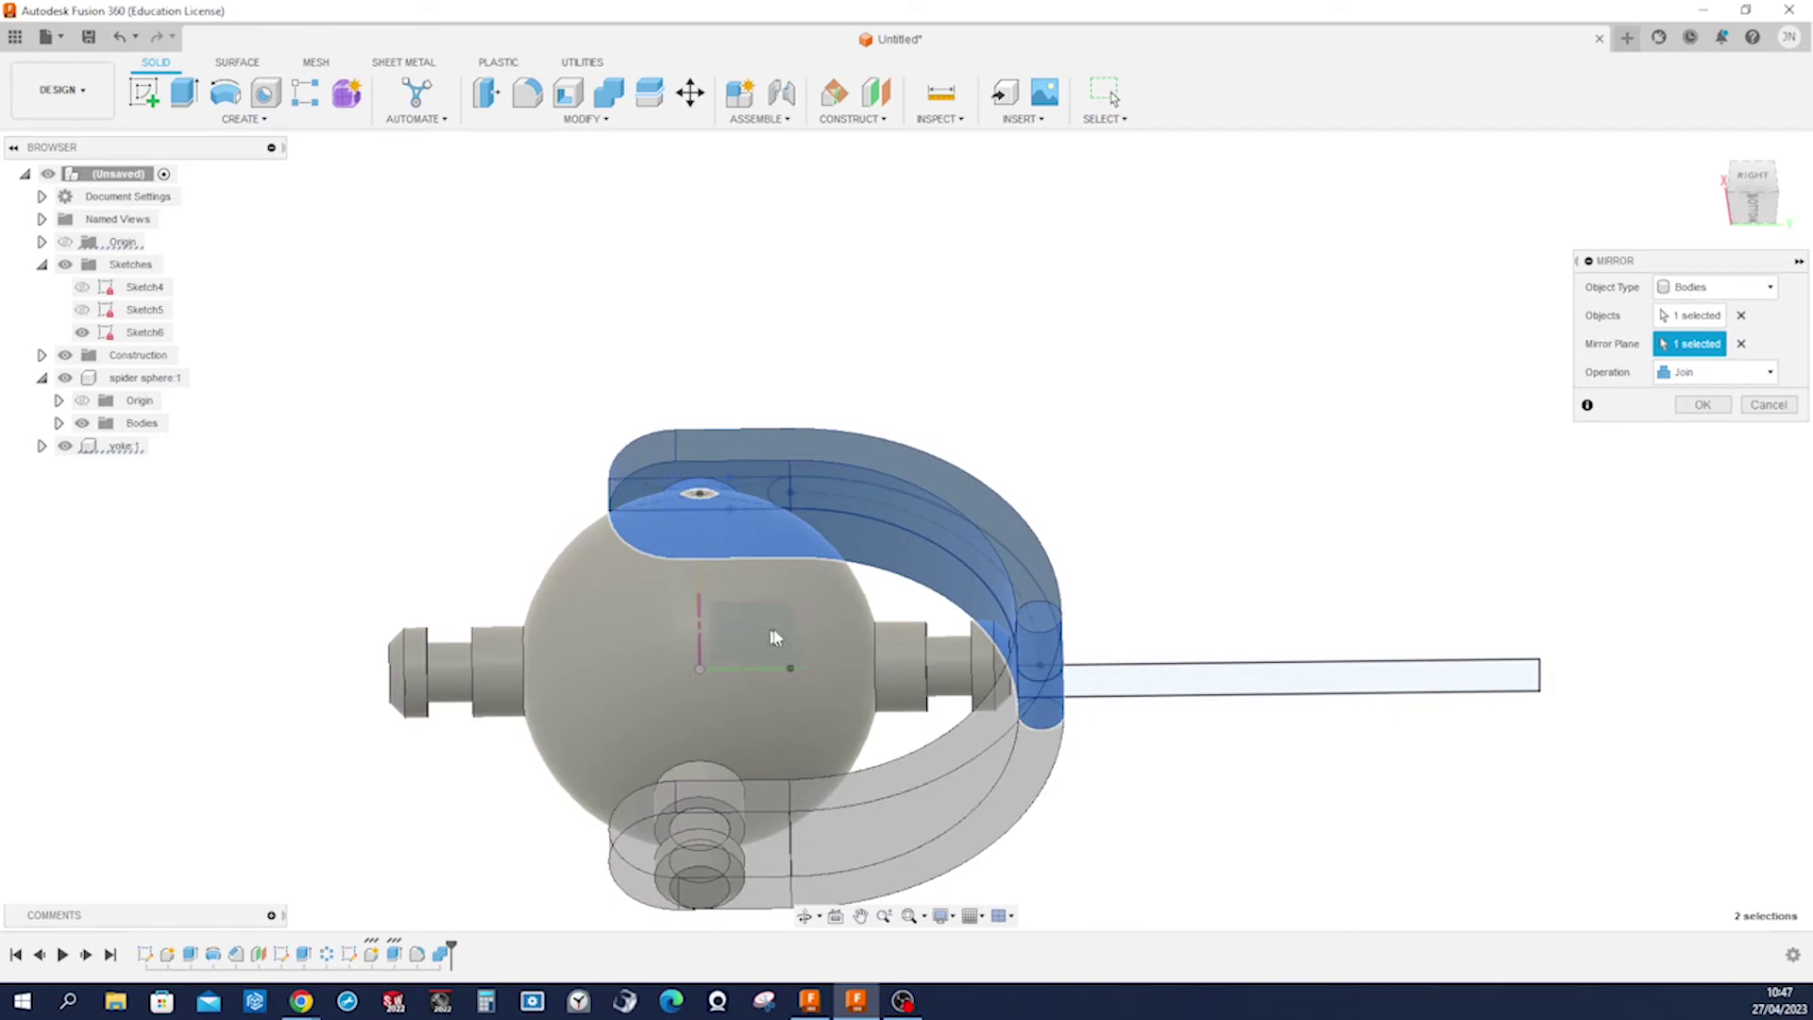
pyautogui.click(1706, 407)
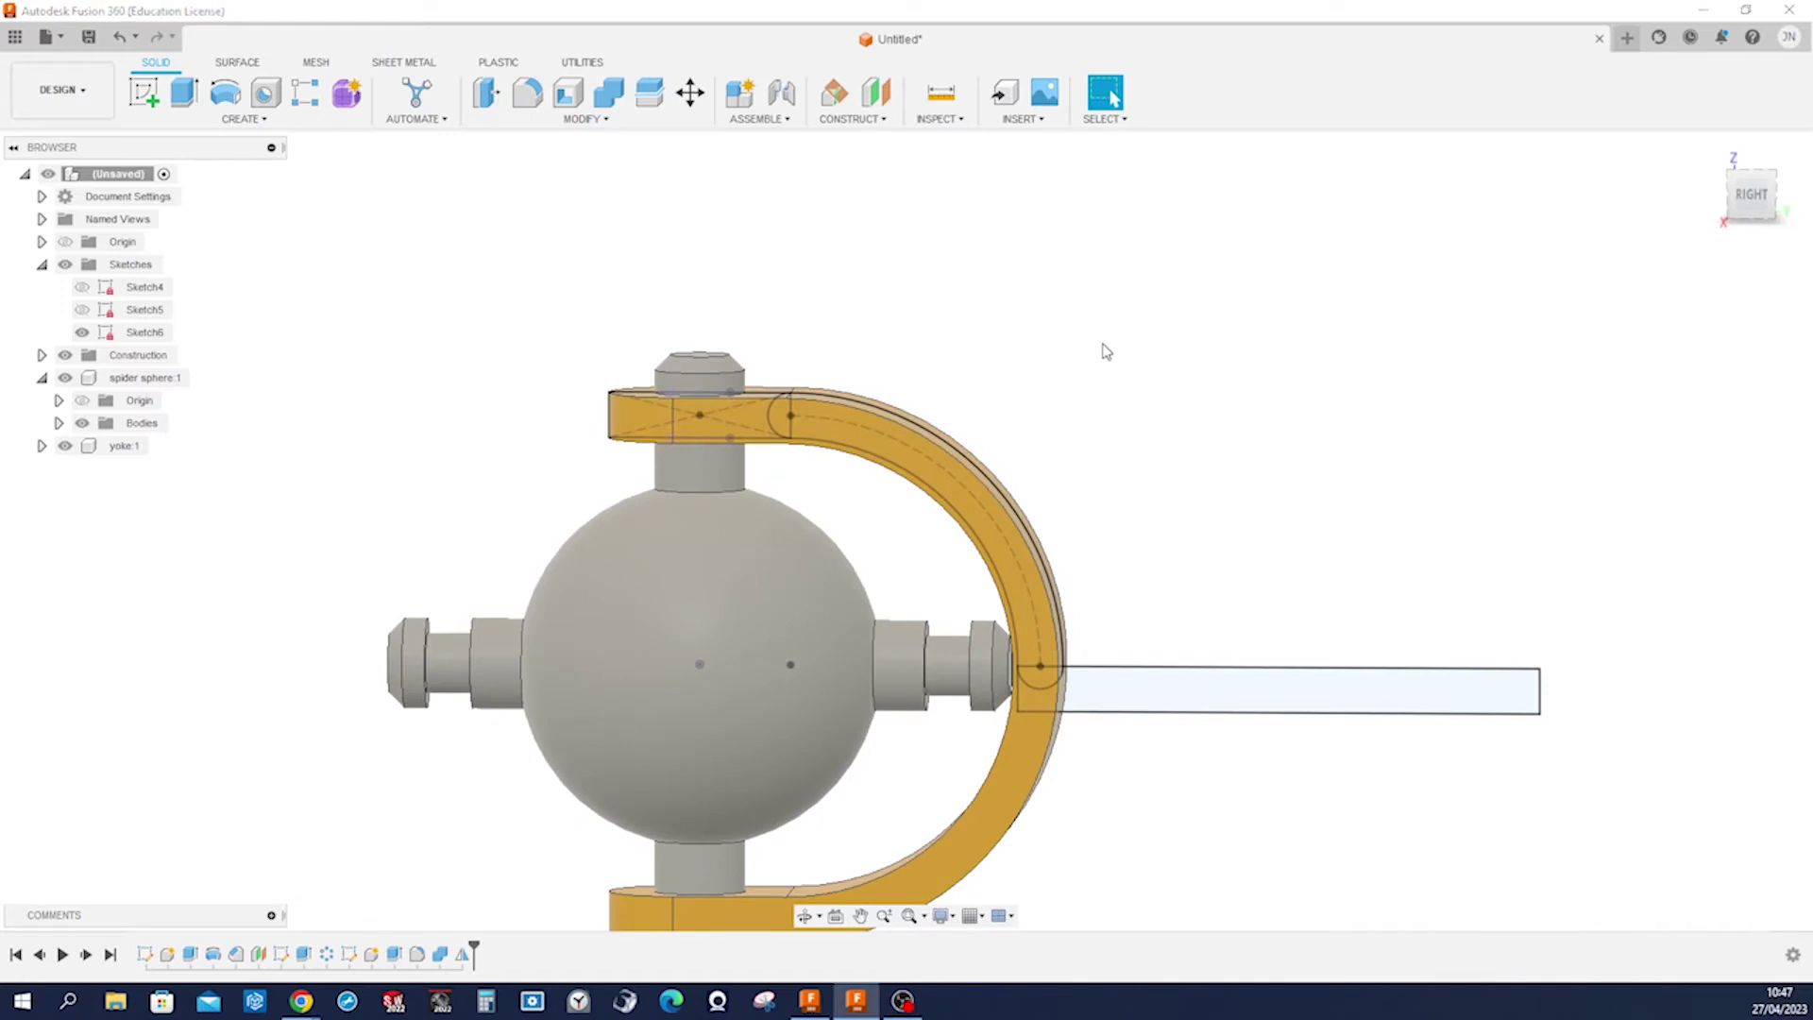
# Revolve the Sketch6 shaft profile about its top line, joined to the yoke, then hide Sketch6.
pyautogui.press('s')
pyautogui.click(1202, 450)
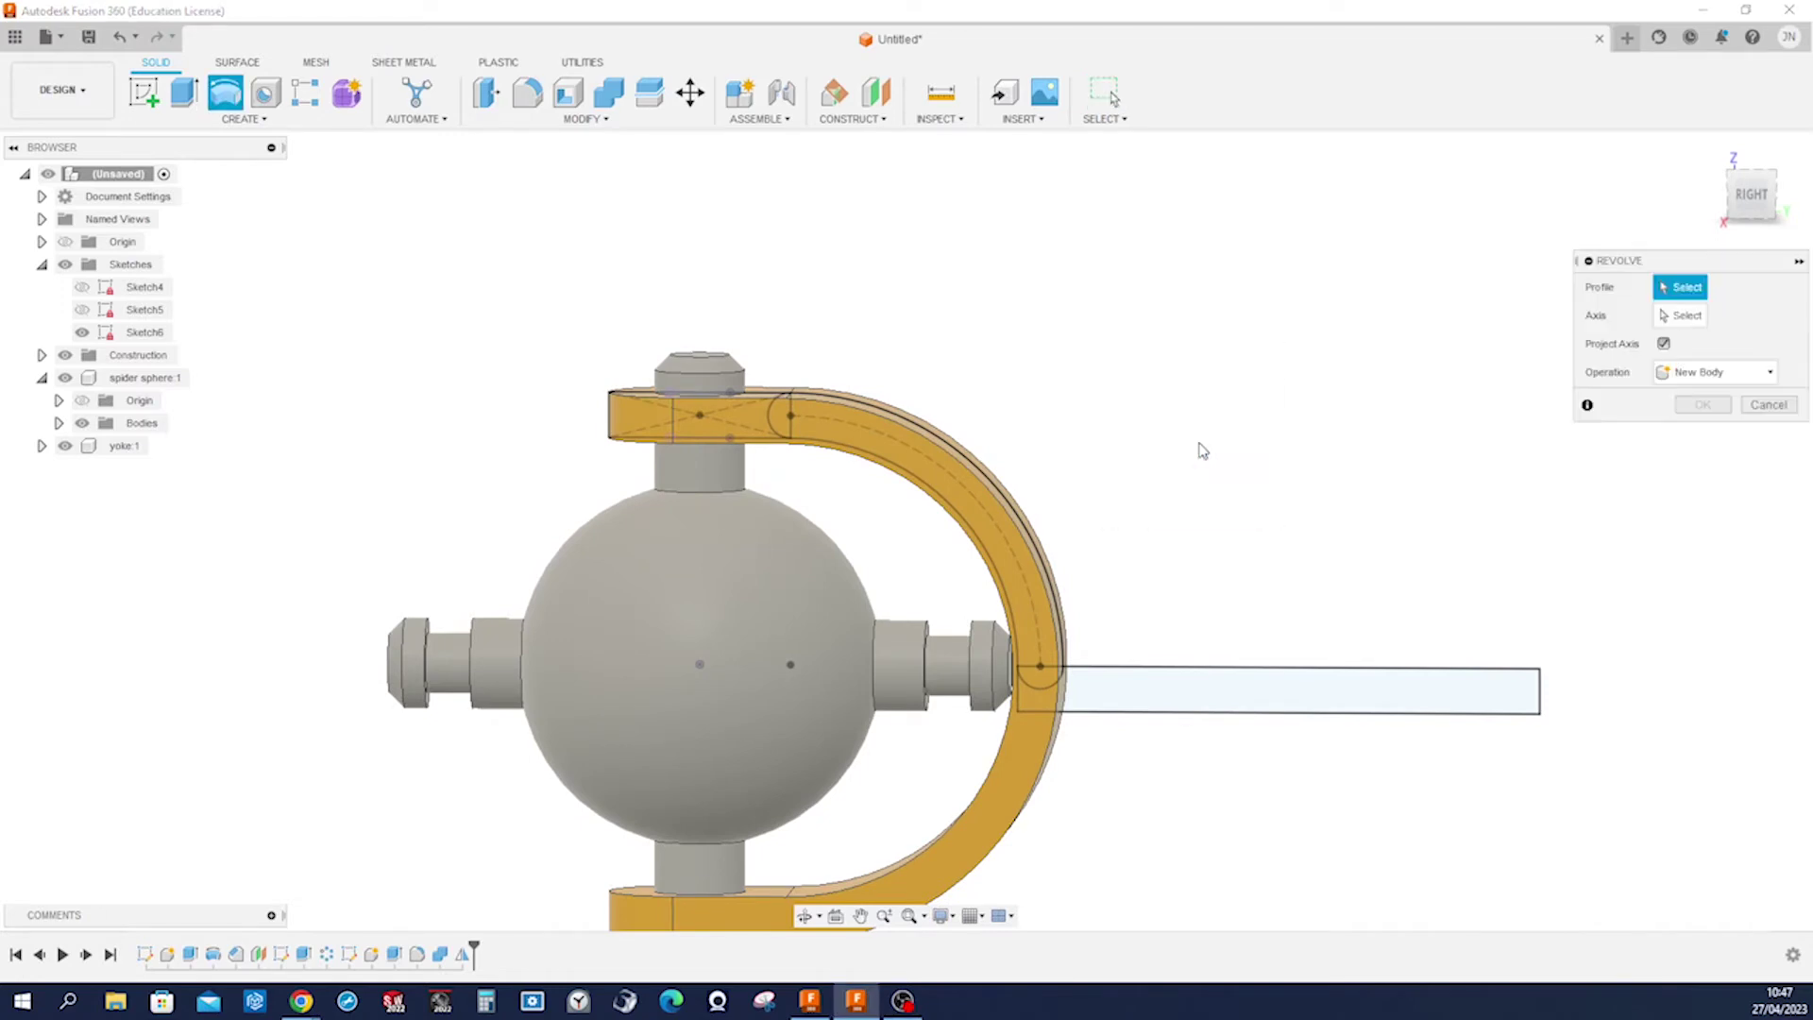
pyautogui.click(1143, 682)
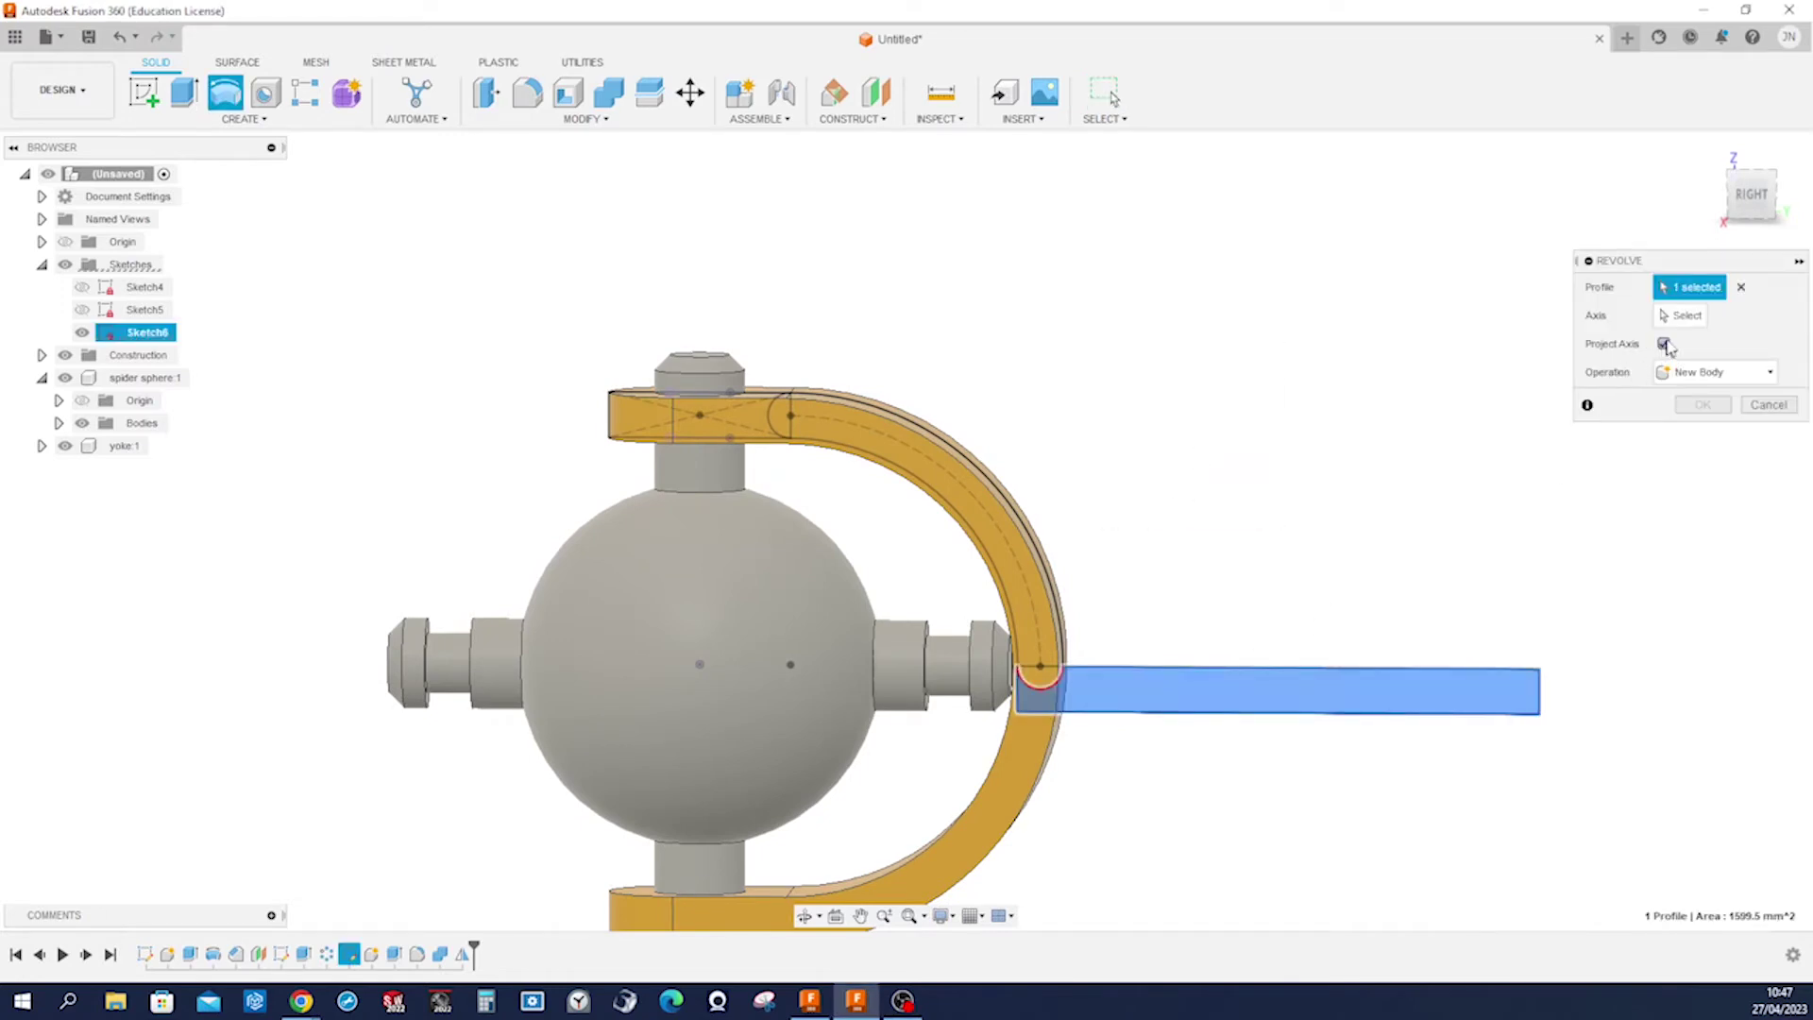
pyautogui.click(1681, 315)
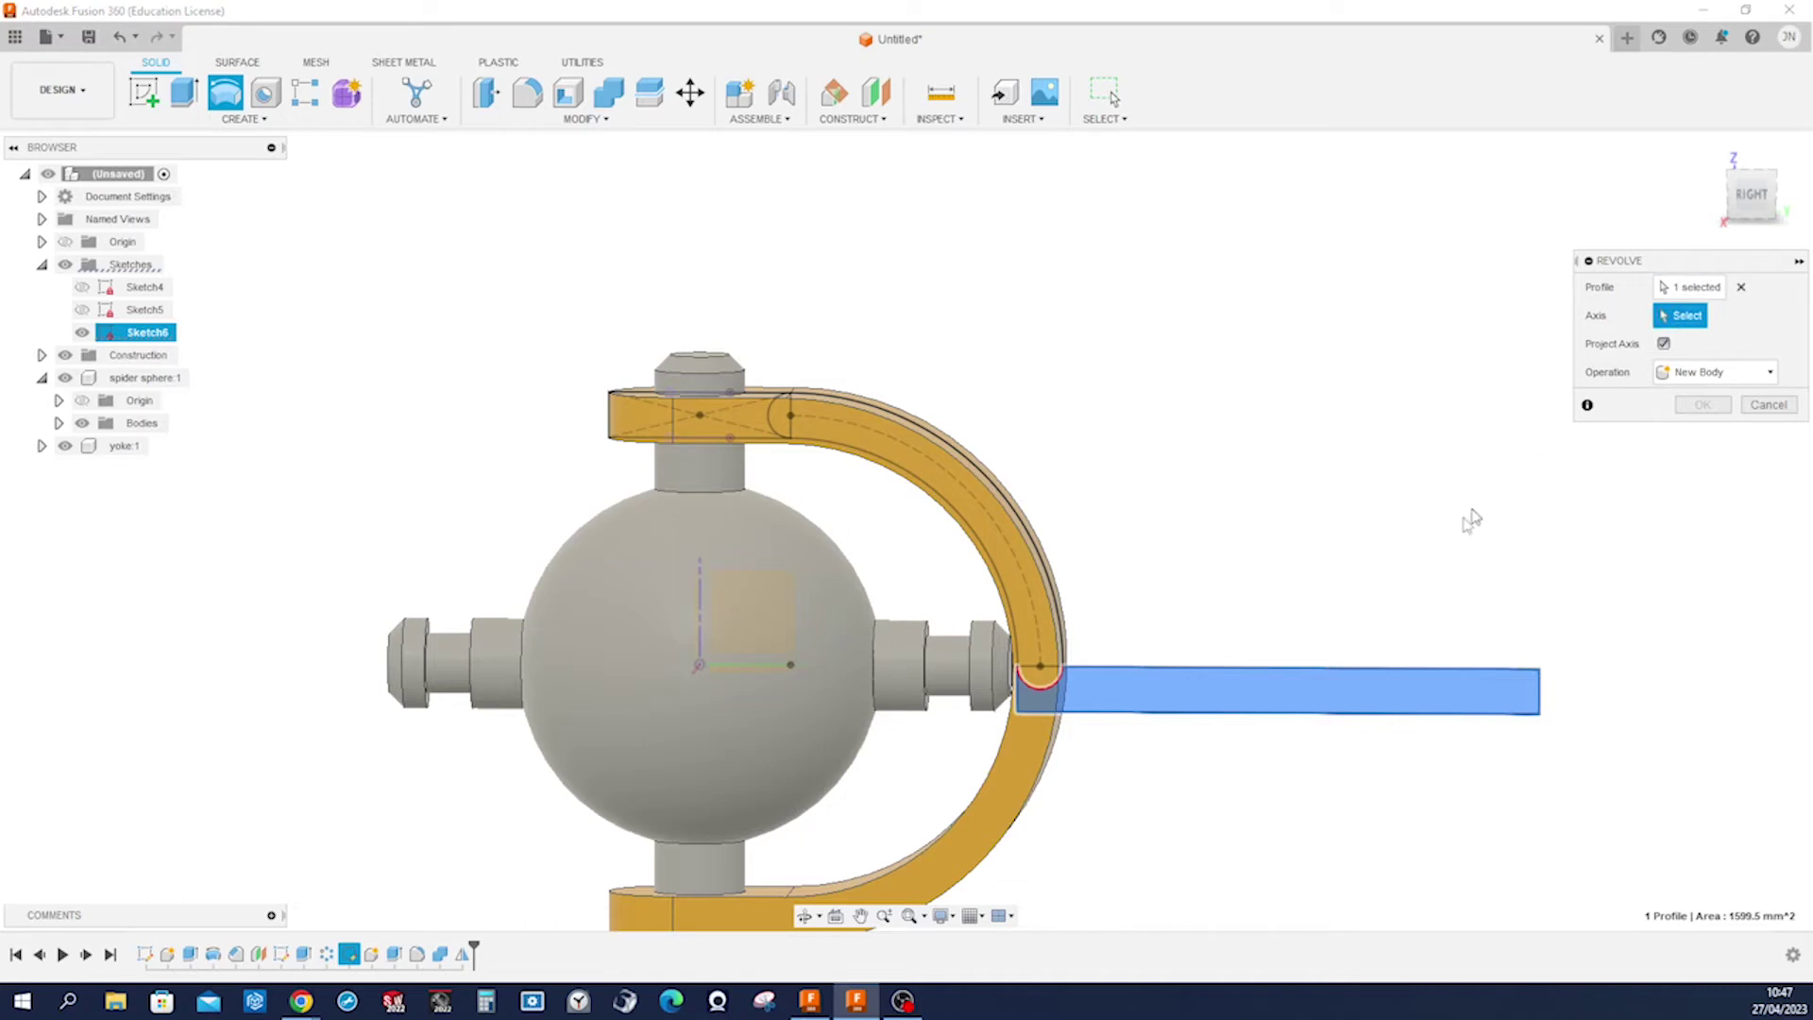
pyautogui.click(1348, 672)
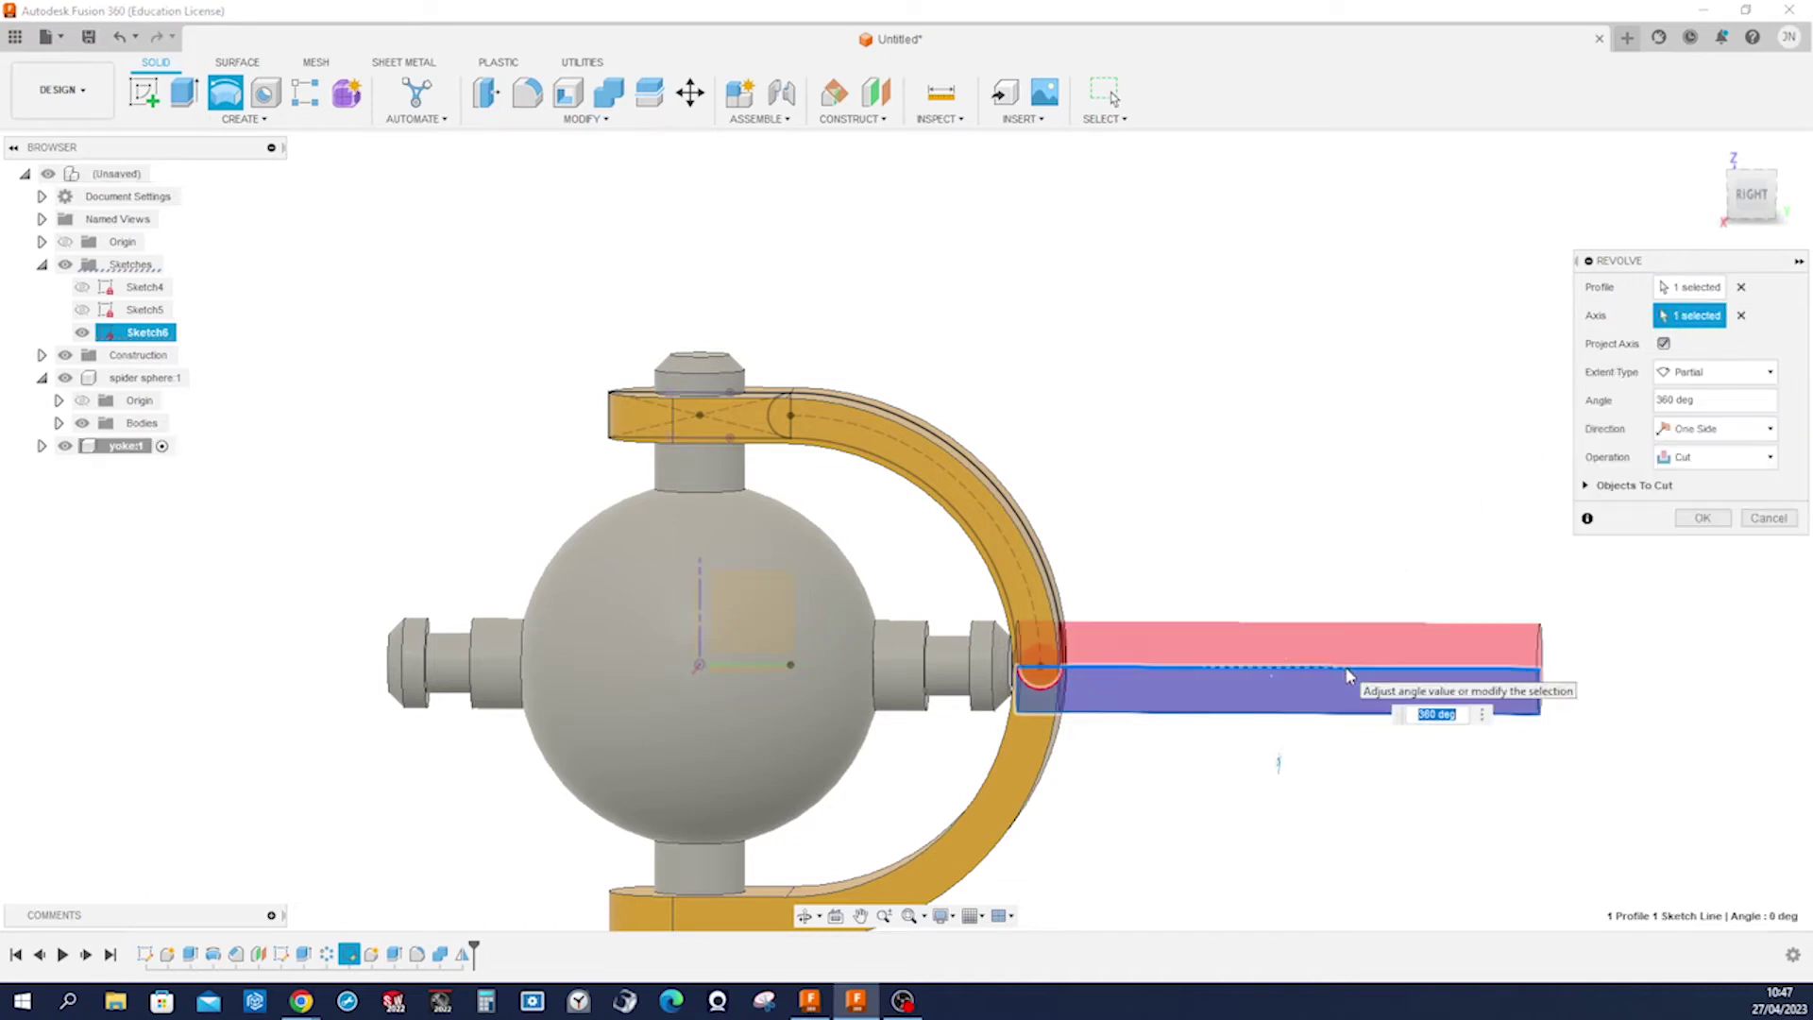
pyautogui.click(1762, 460)
pyautogui.click(1717, 491)
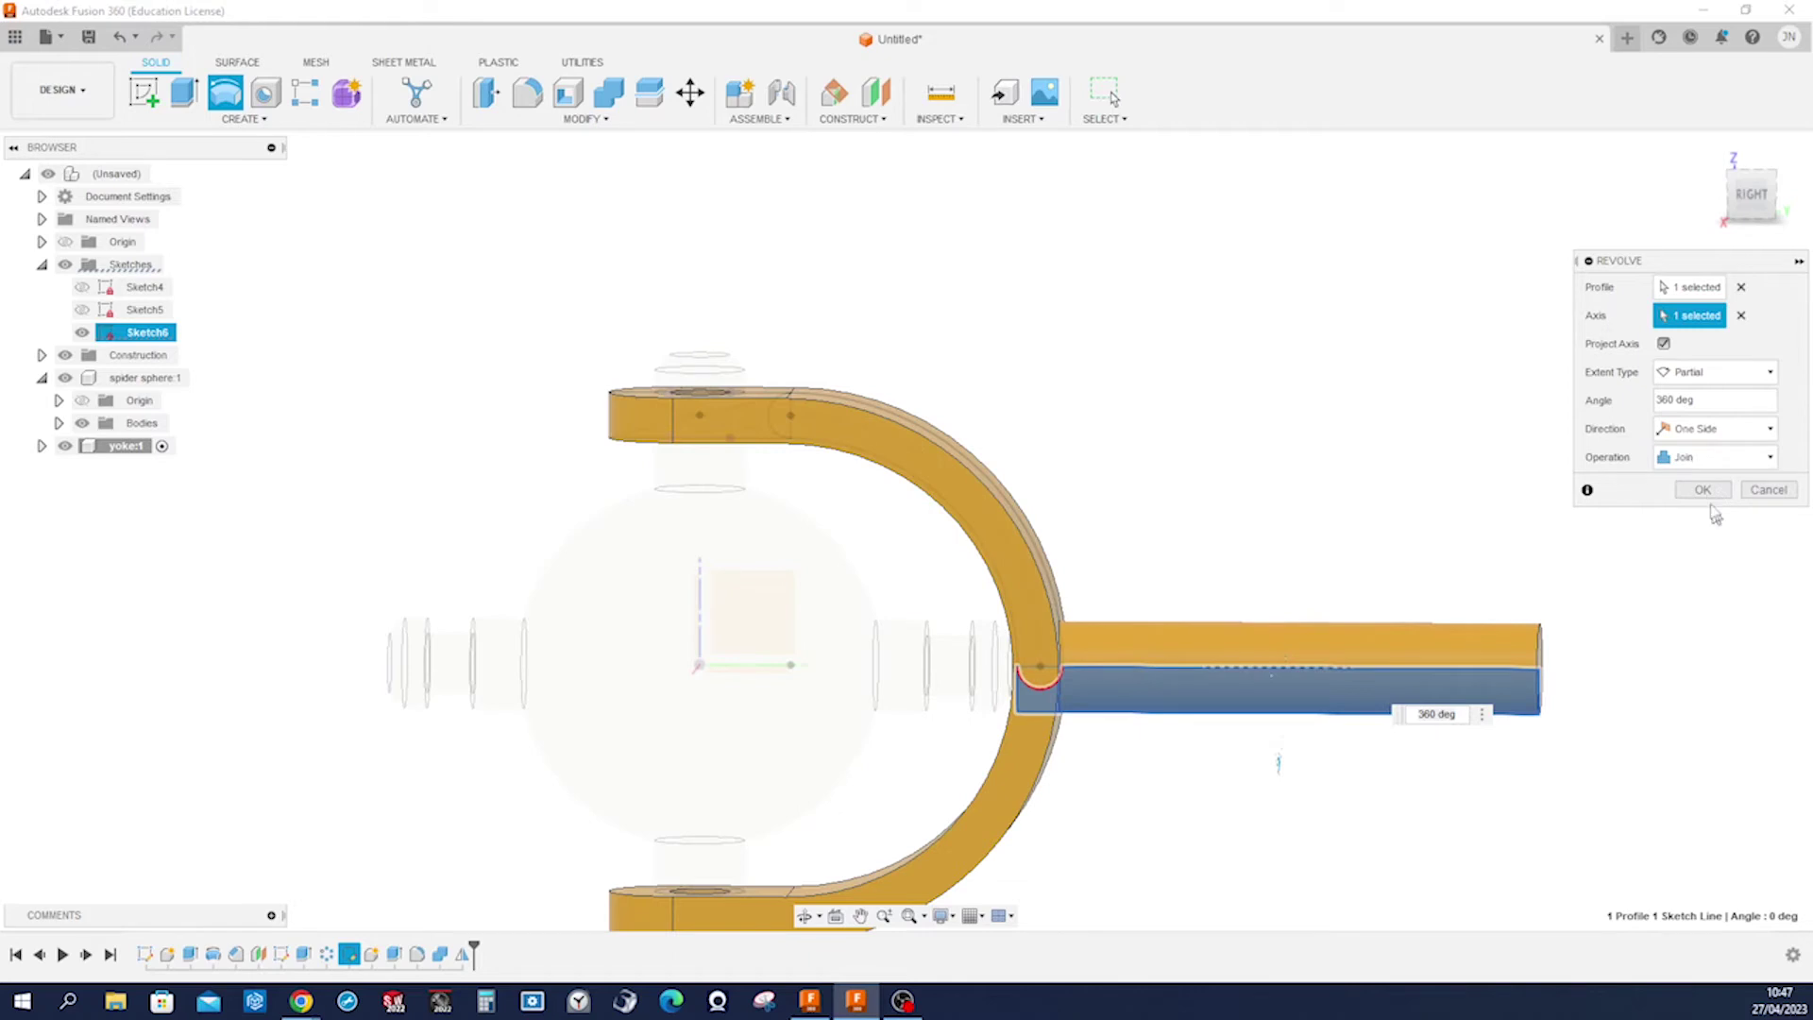
pyautogui.click(1703, 491)
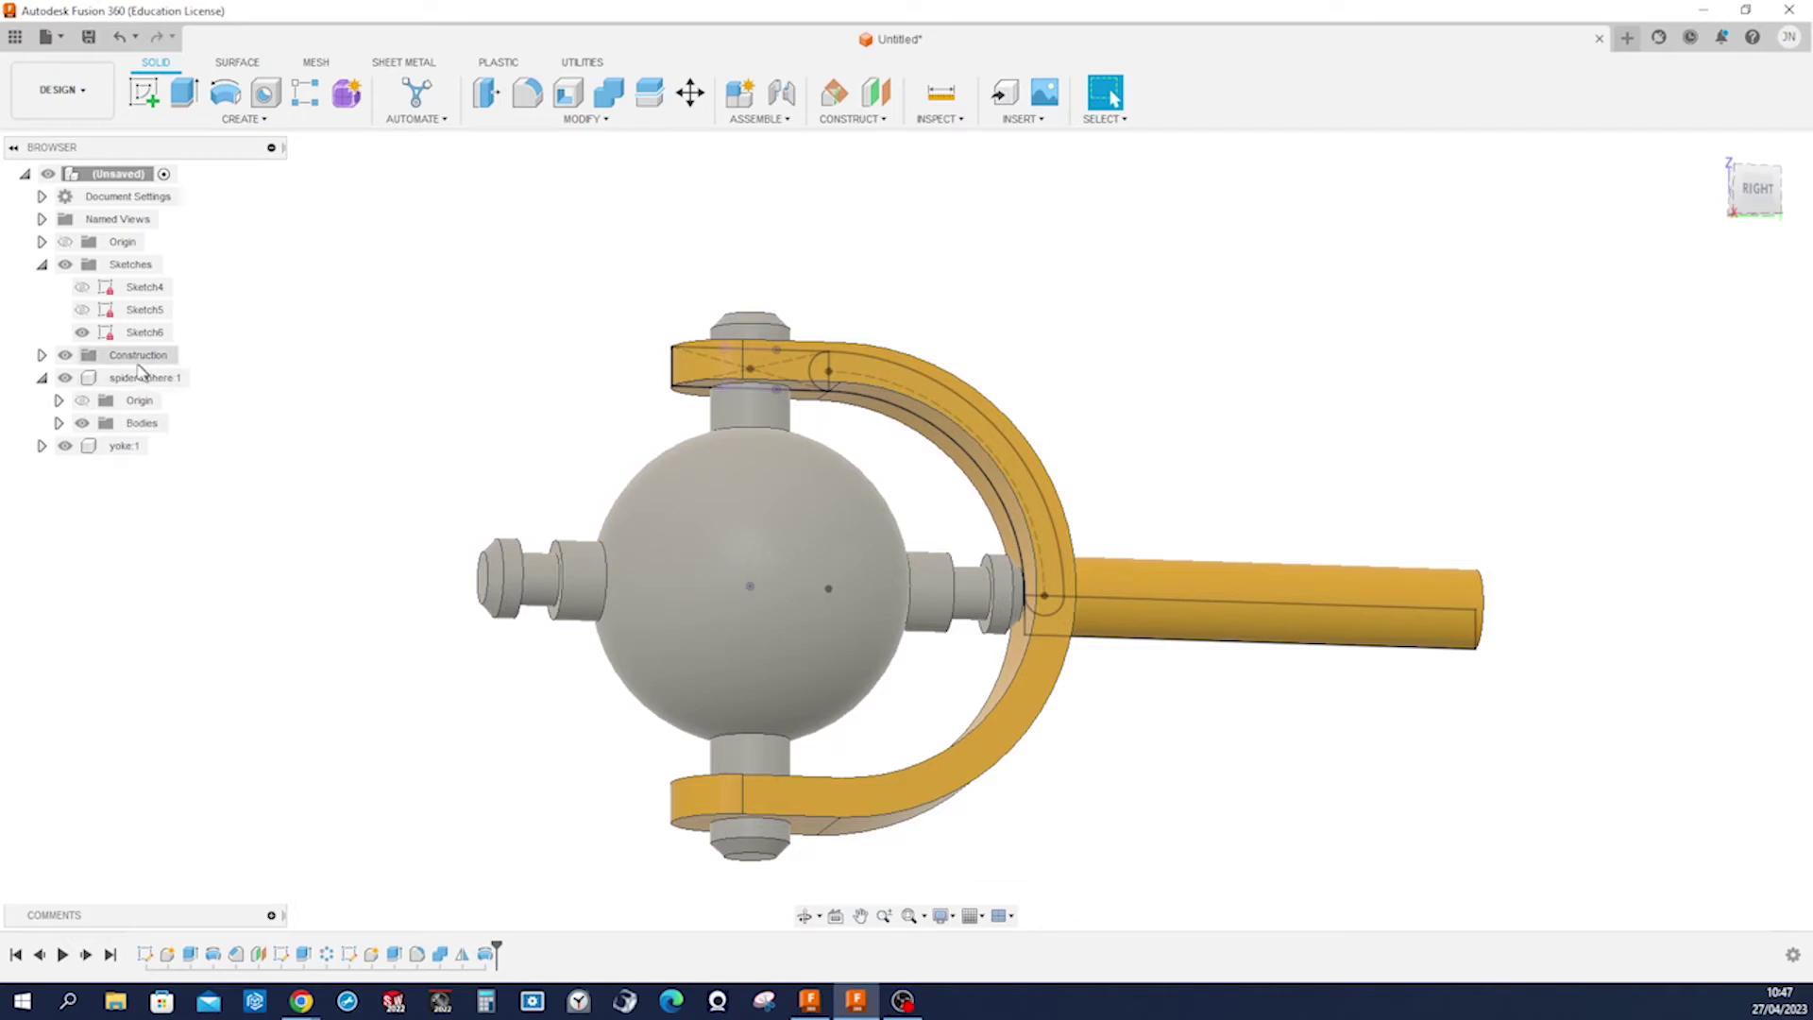
pyautogui.click(82, 331)
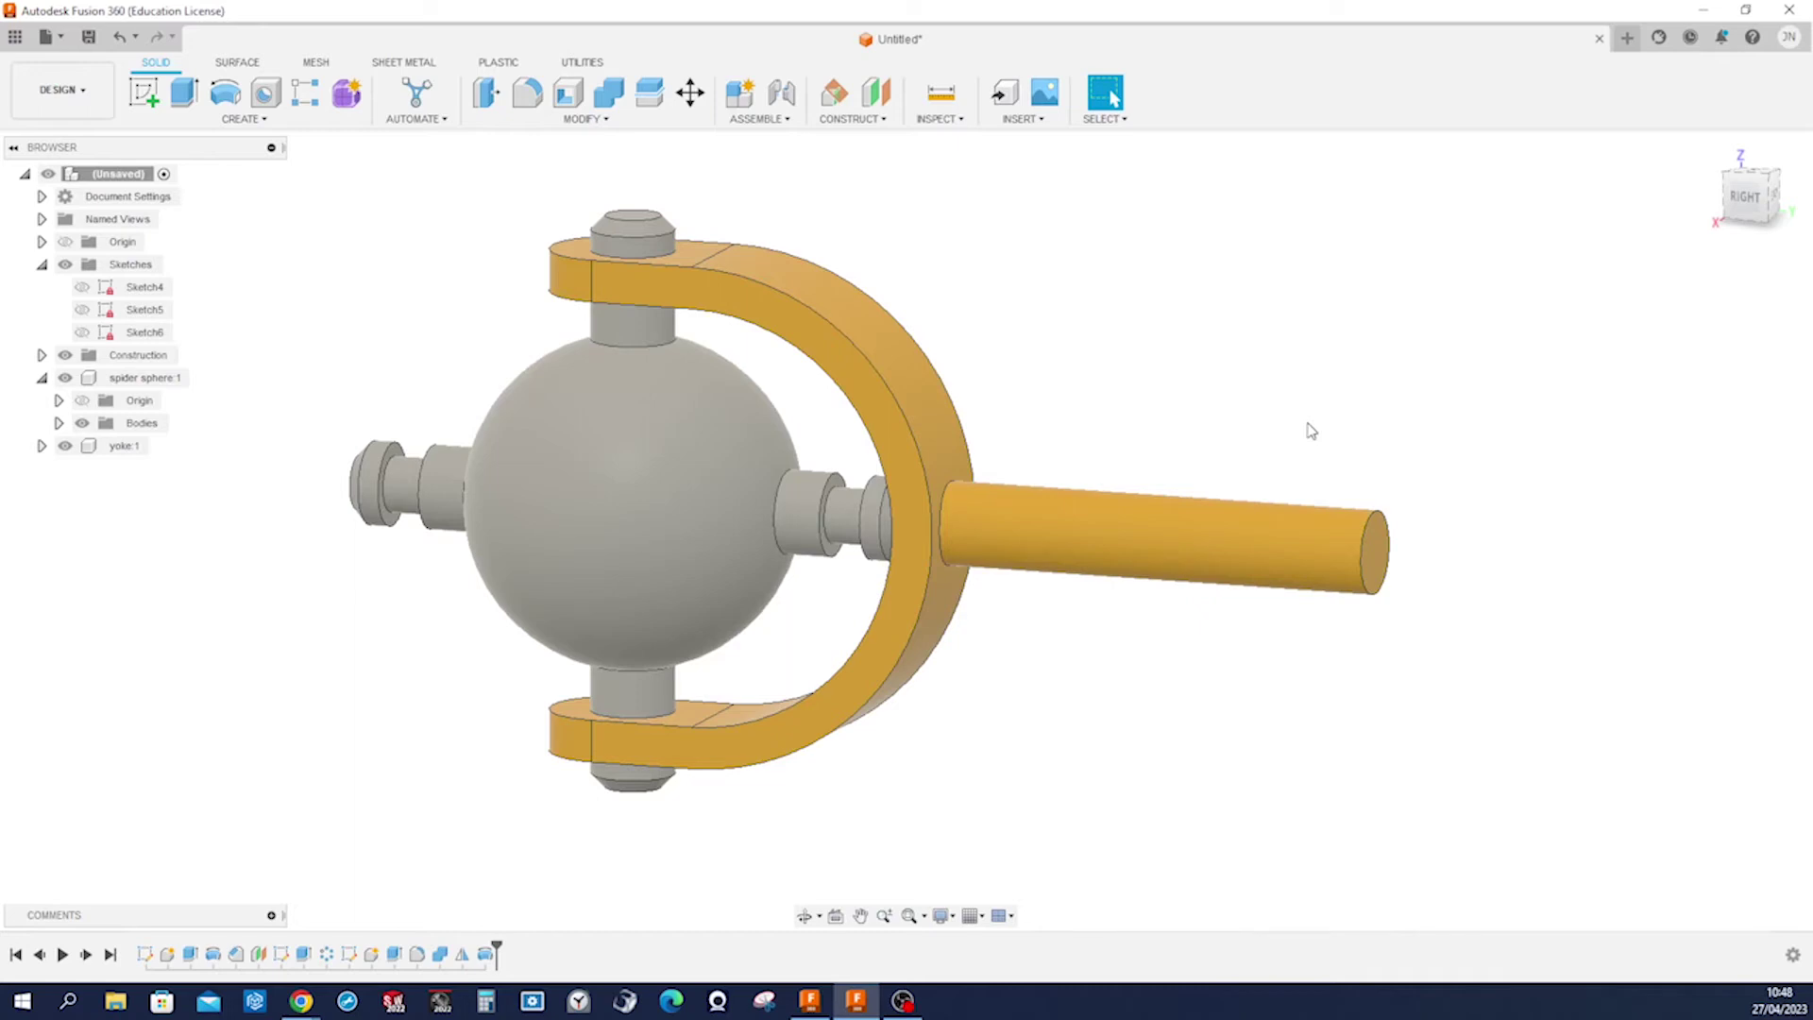
# Start a sketch on the shaft's end face and project its circular end edge.
pyautogui.press('s')
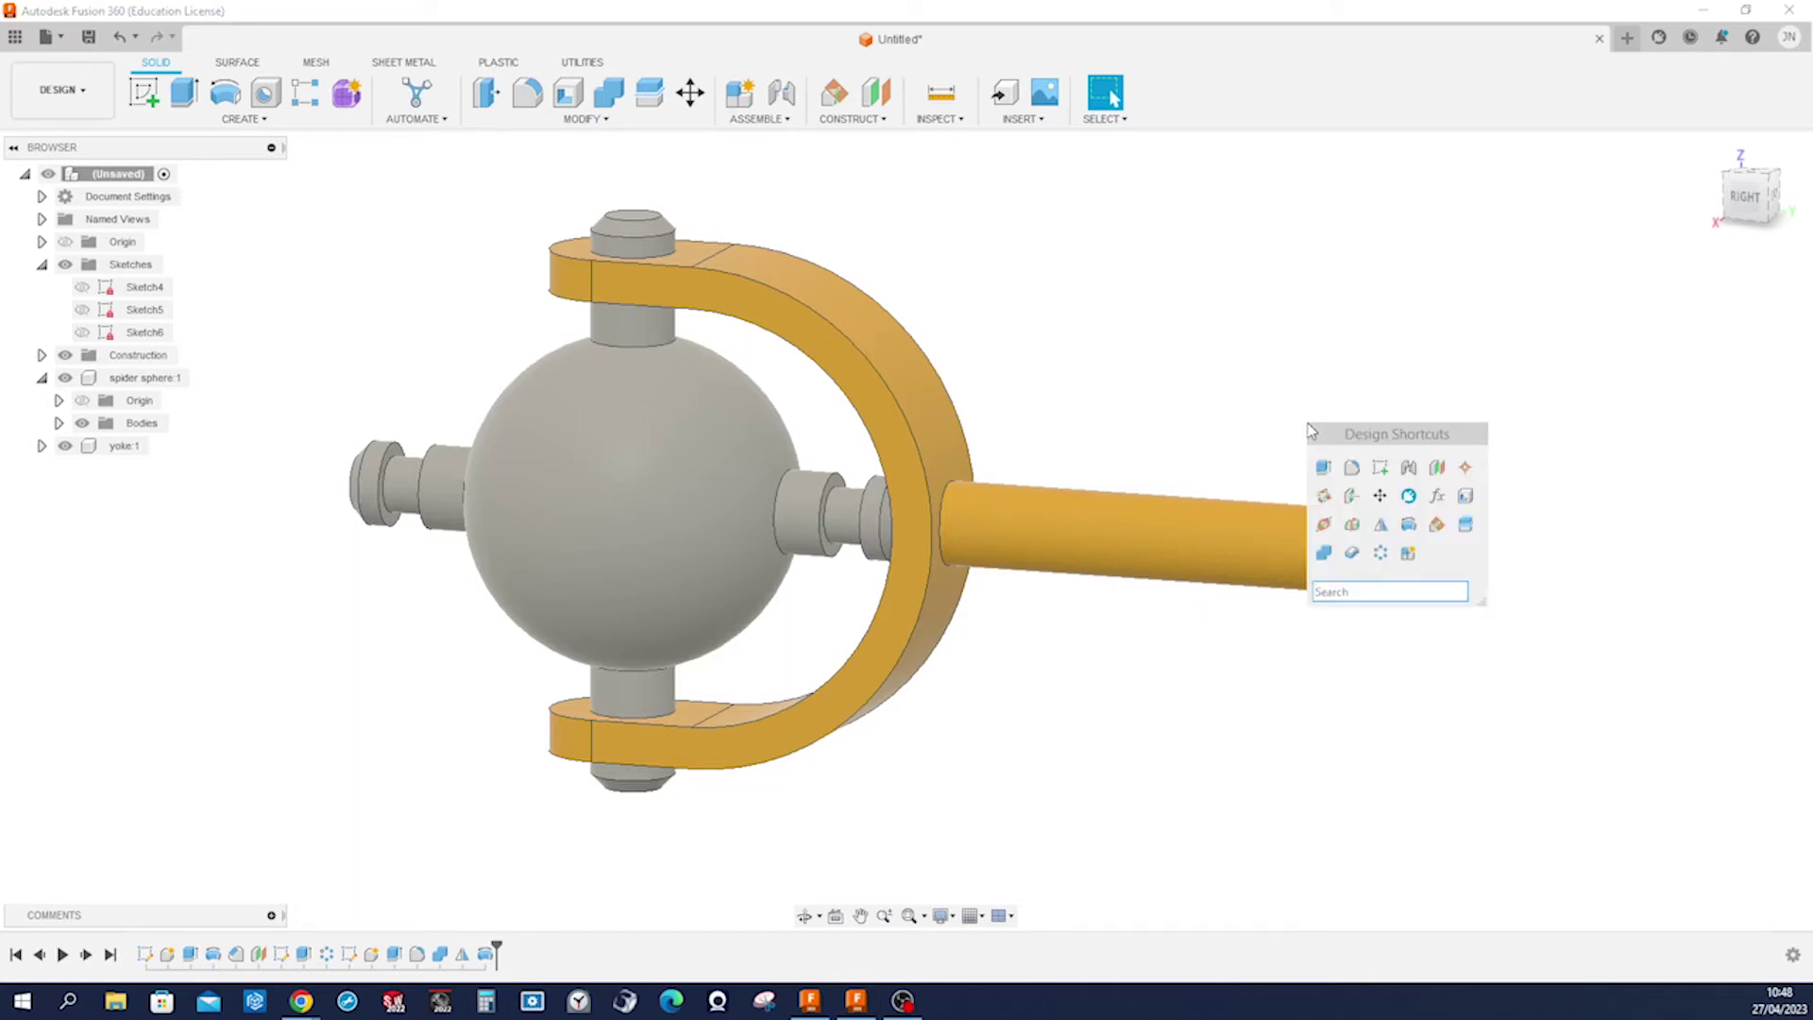
pyautogui.click(1378, 467)
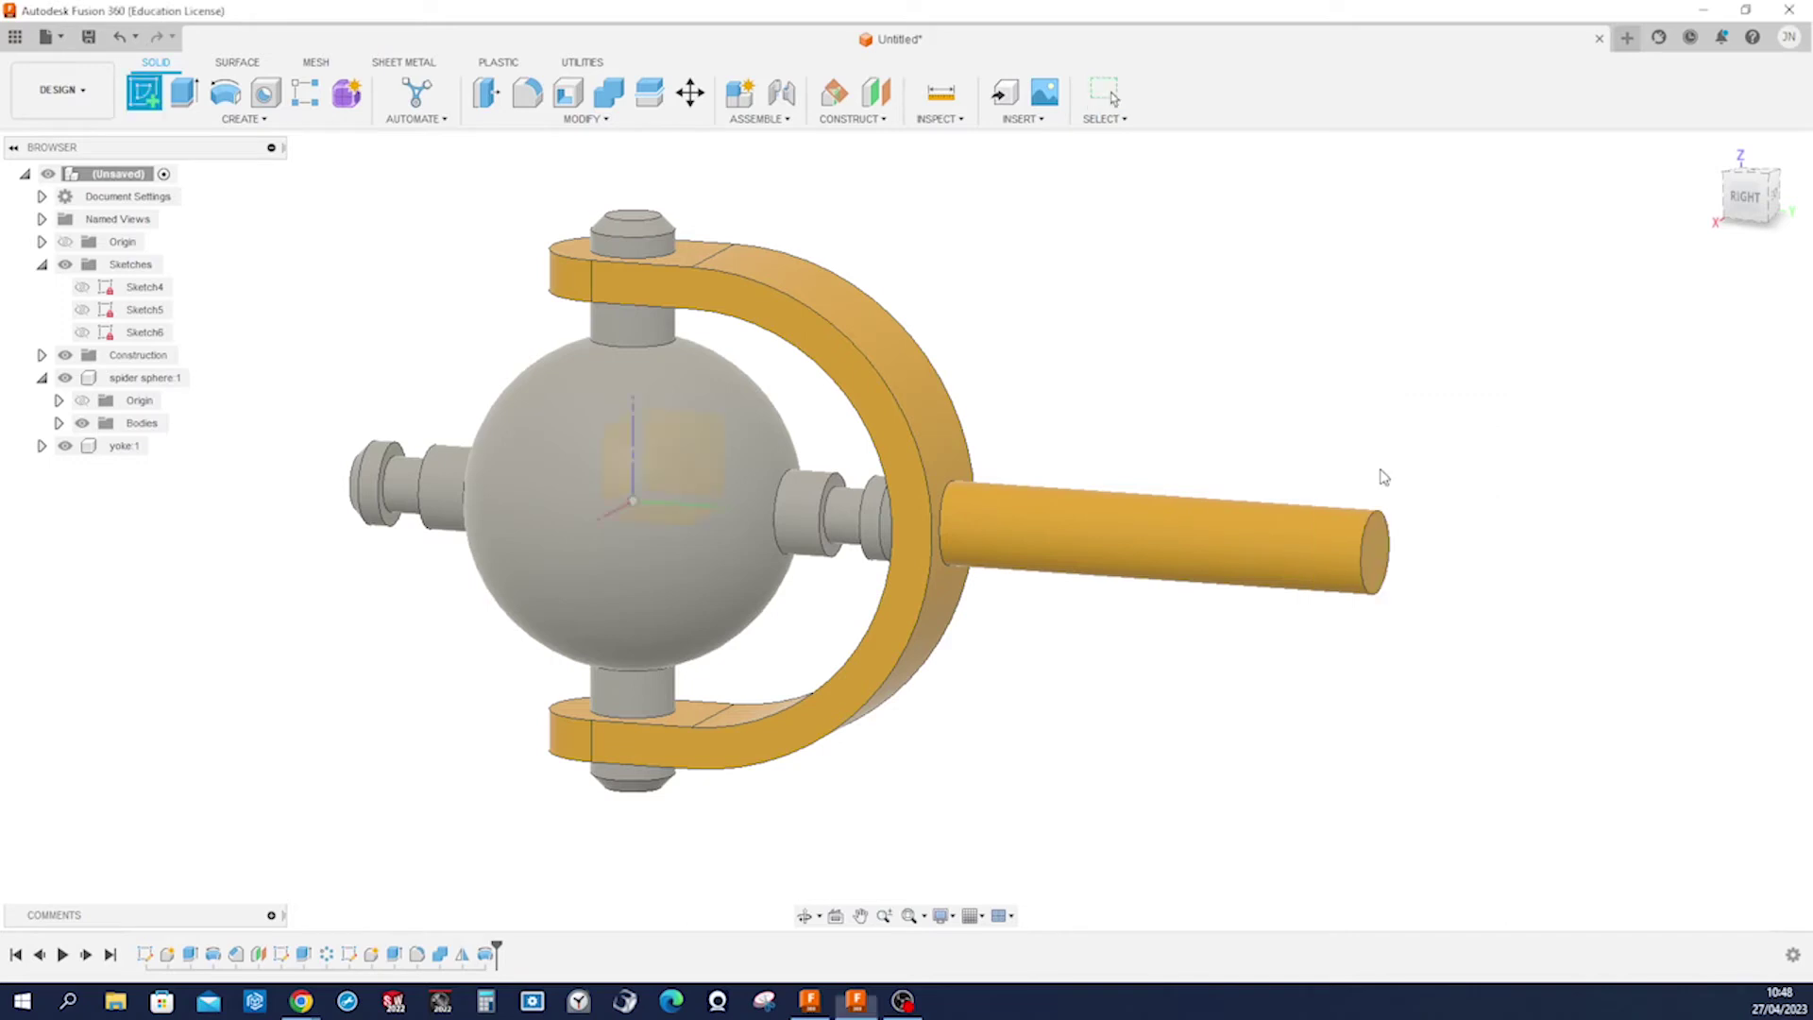
pyautogui.click(1375, 552)
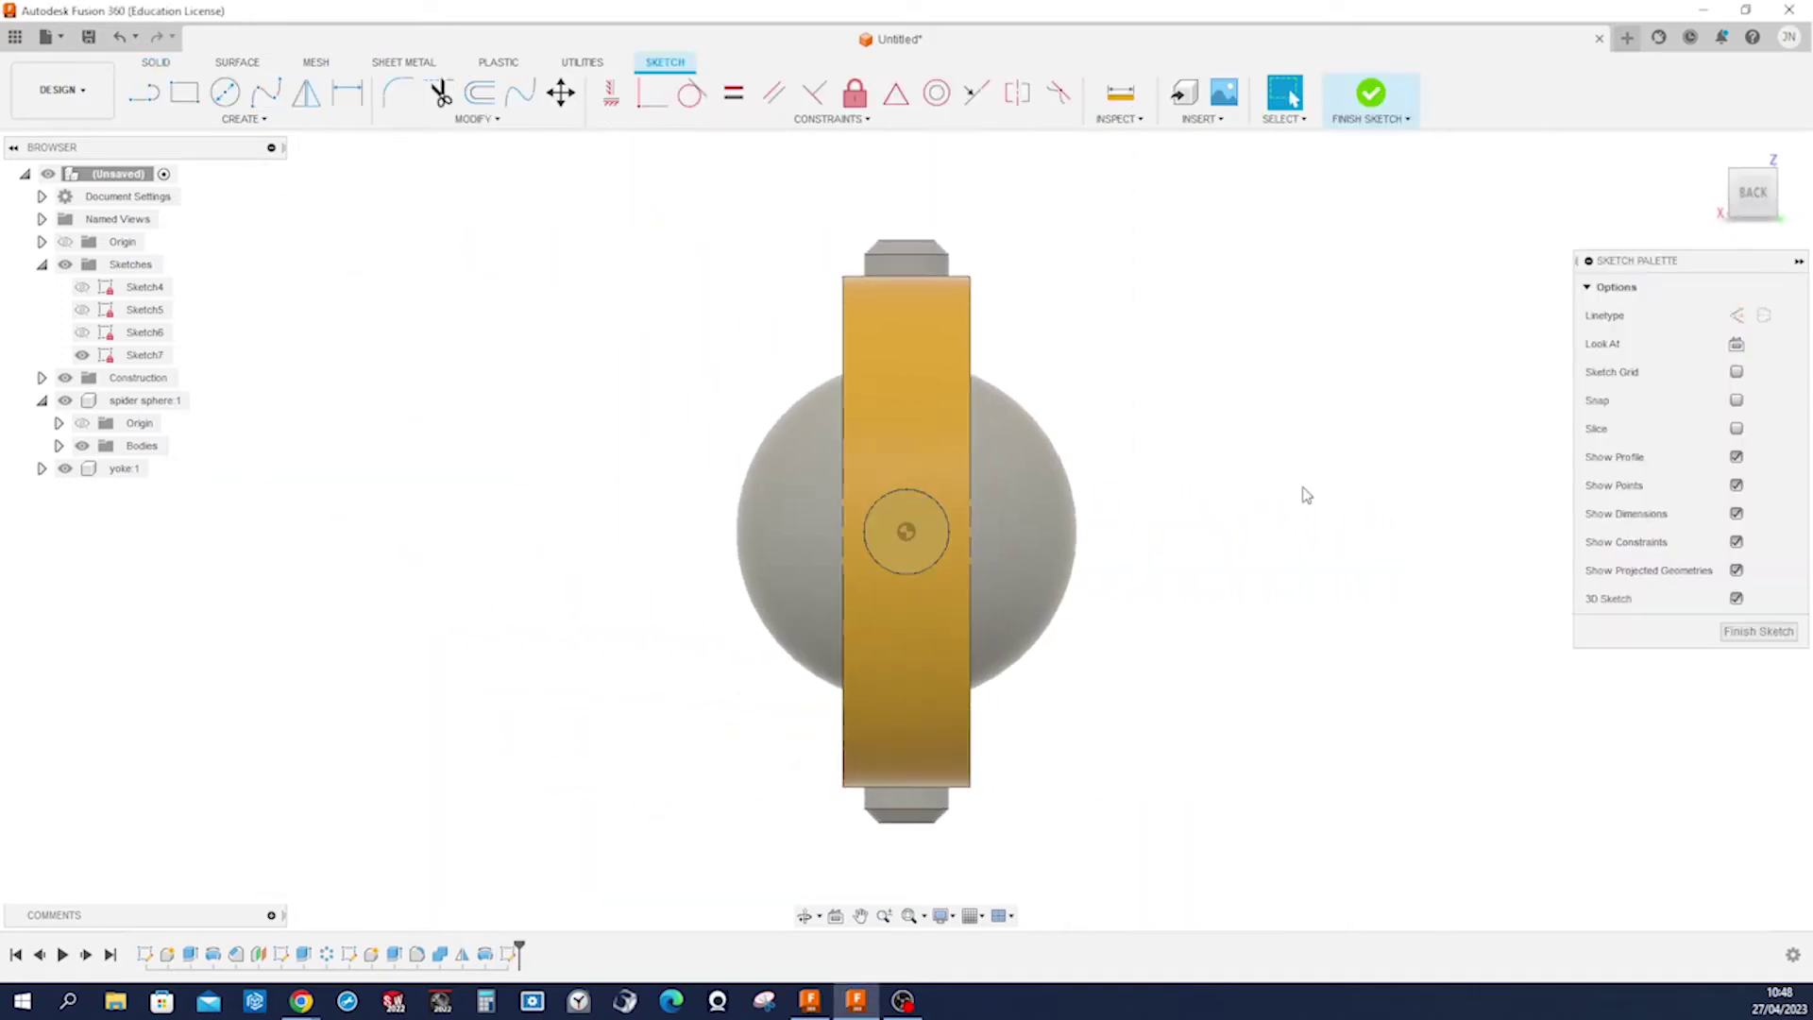
pyautogui.press('p')
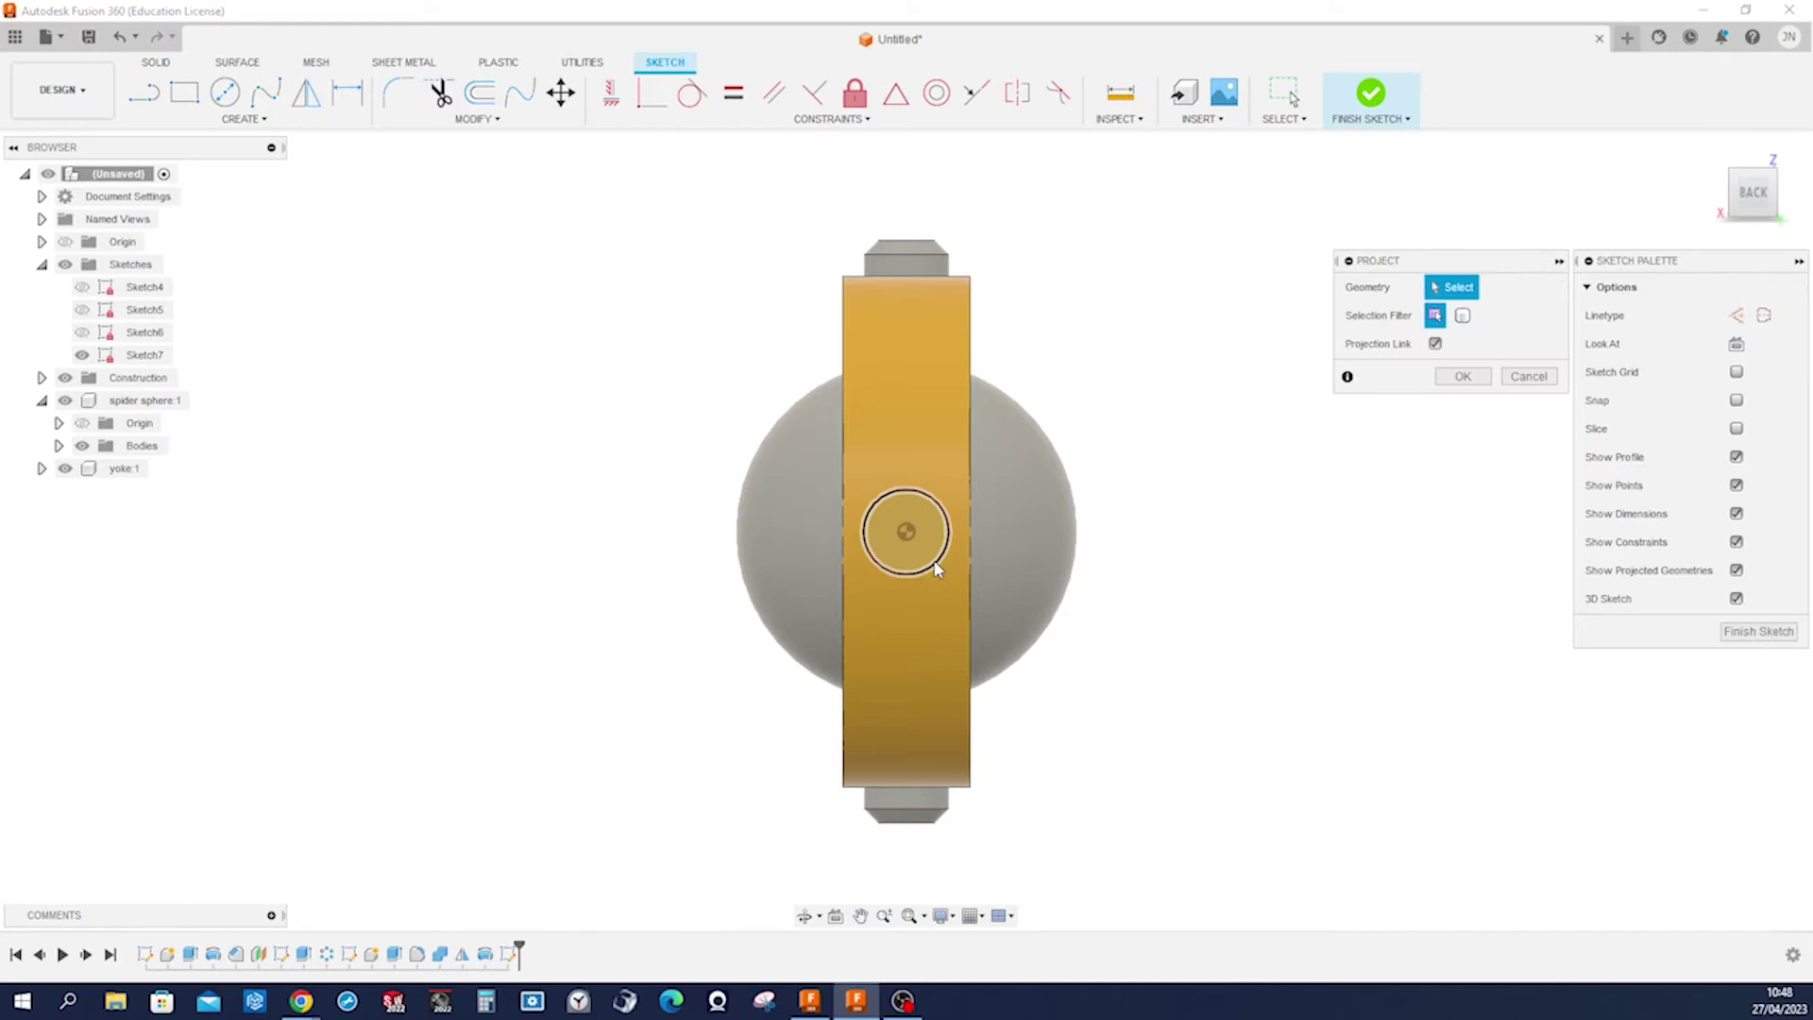
pyautogui.click(934, 562)
# Draw a circle centred on the shaft end, dimension it to 122 mm diameter, and finish the sketch.
pyautogui.press('s')
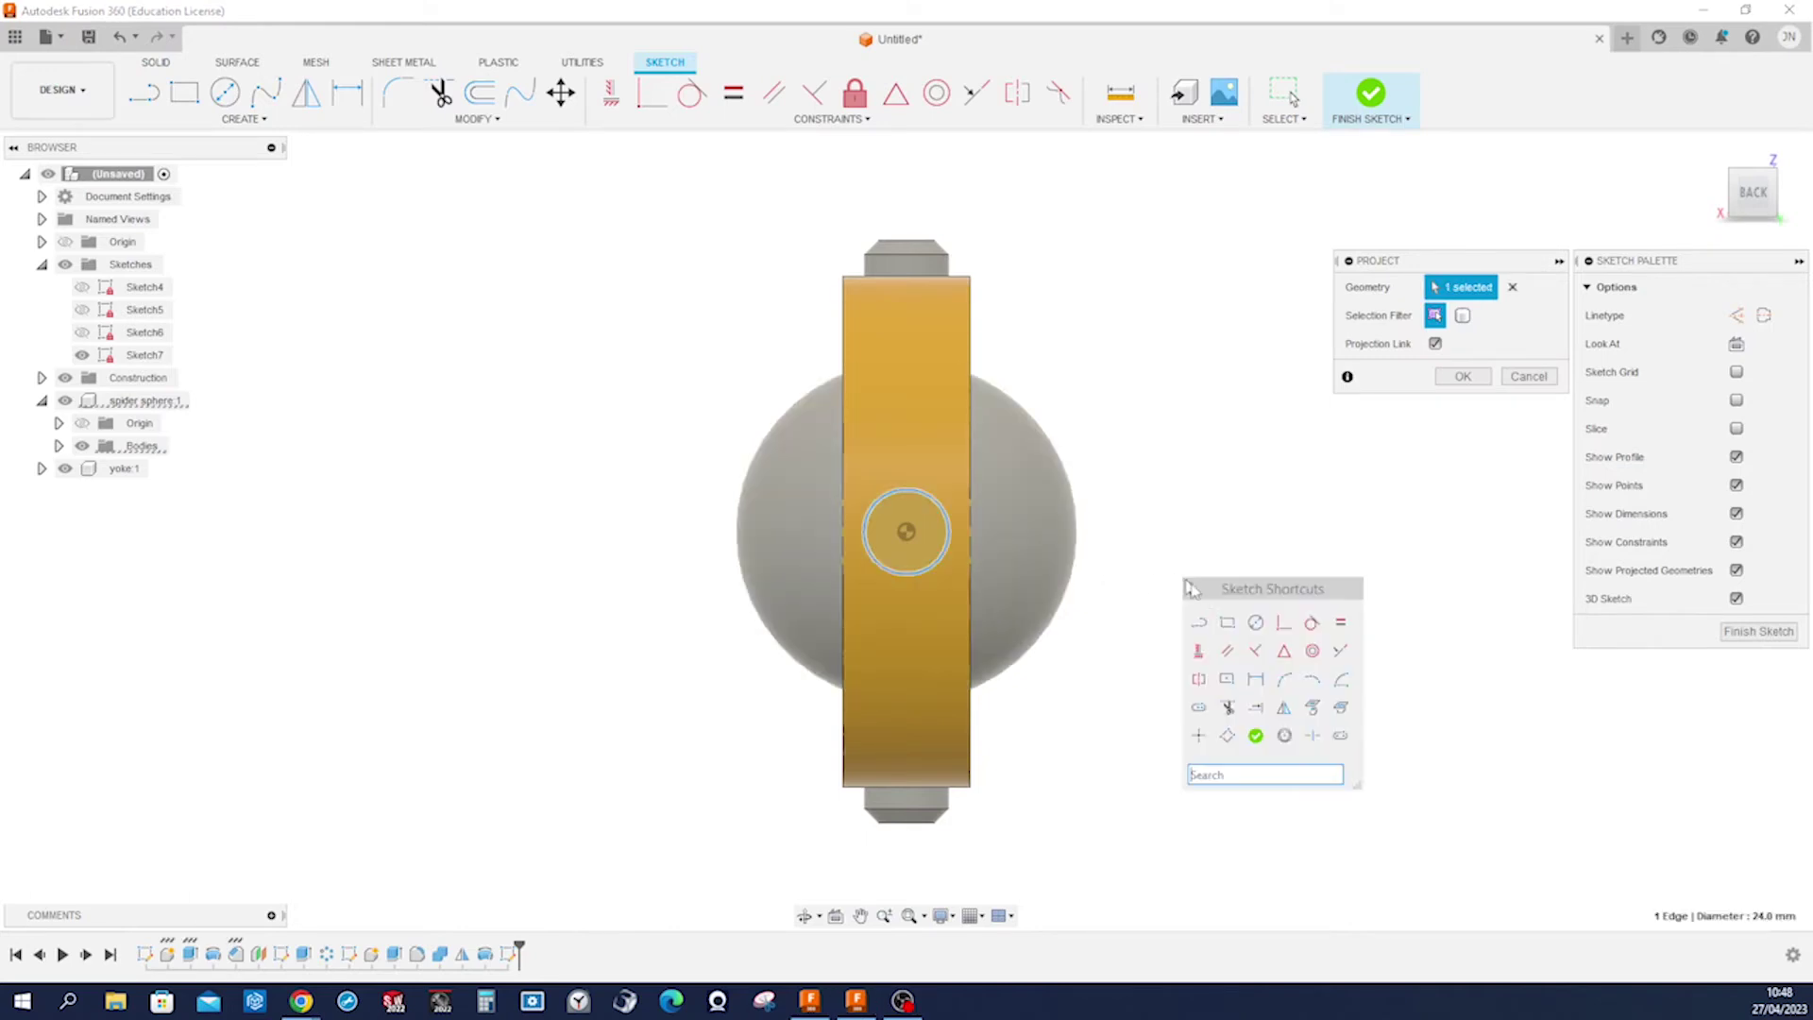
pyautogui.click(1252, 621)
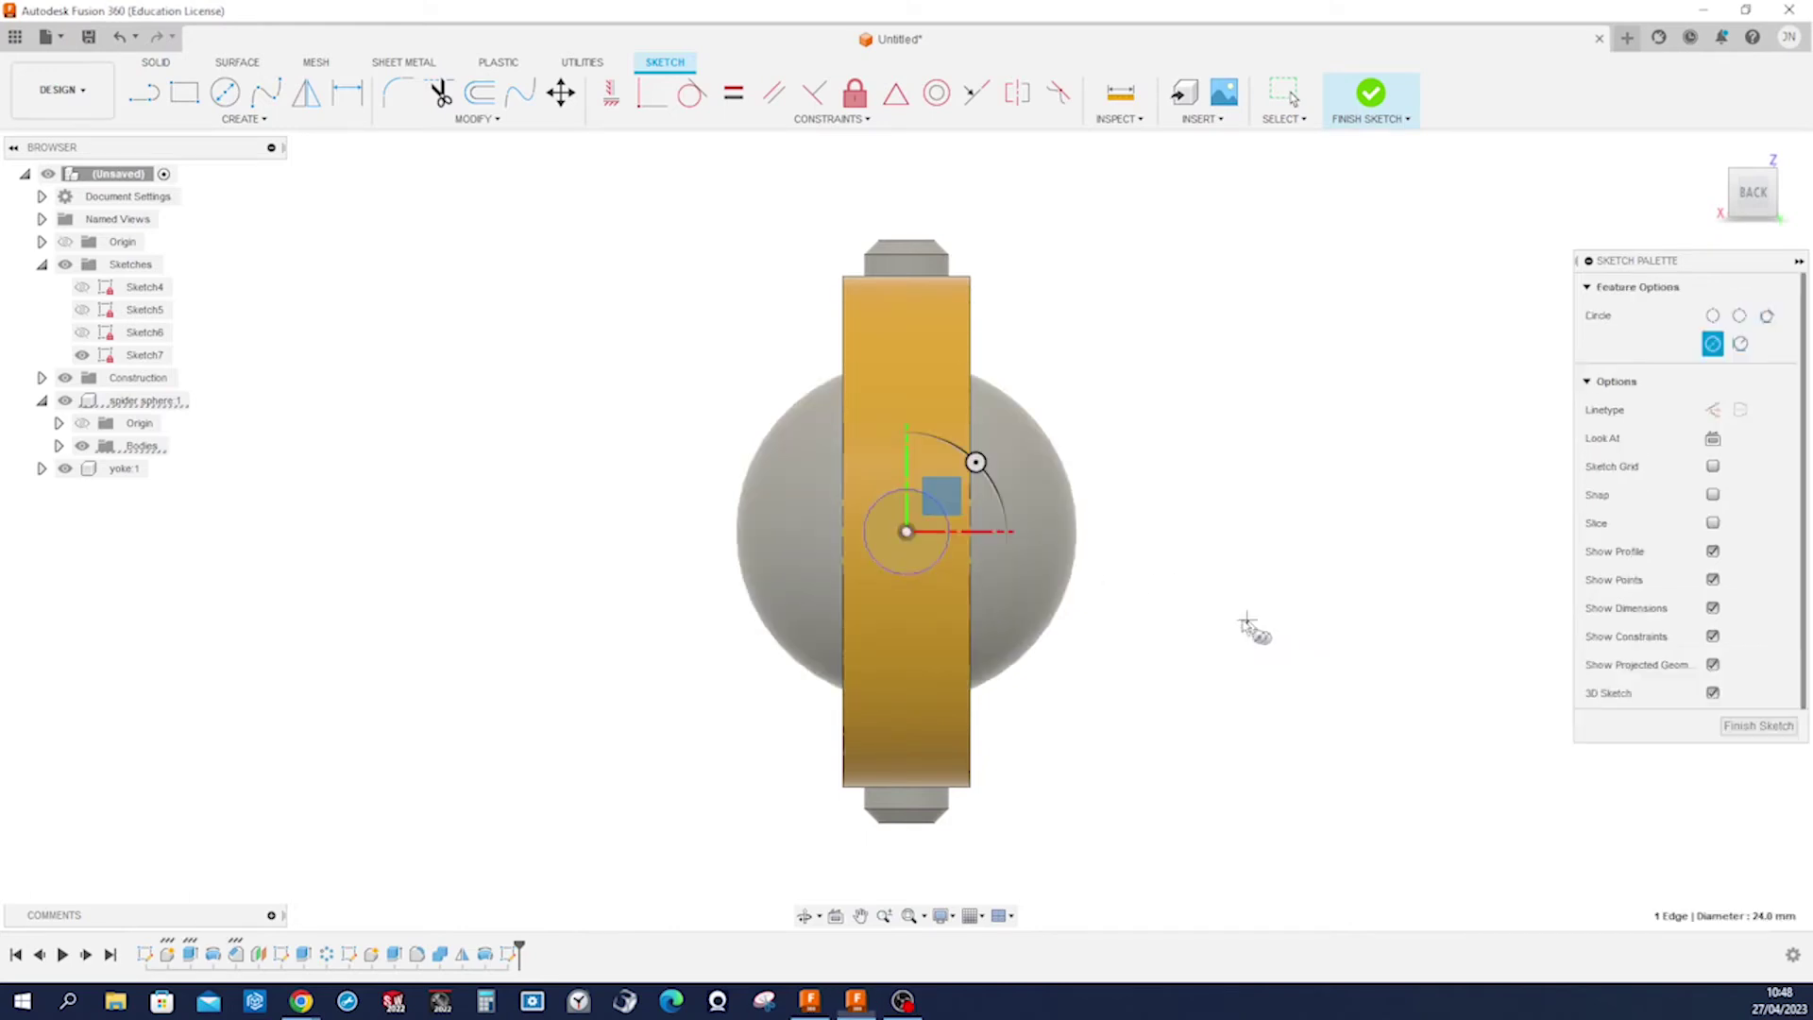
pyautogui.click(907, 532)
pyautogui.click(1190, 432)
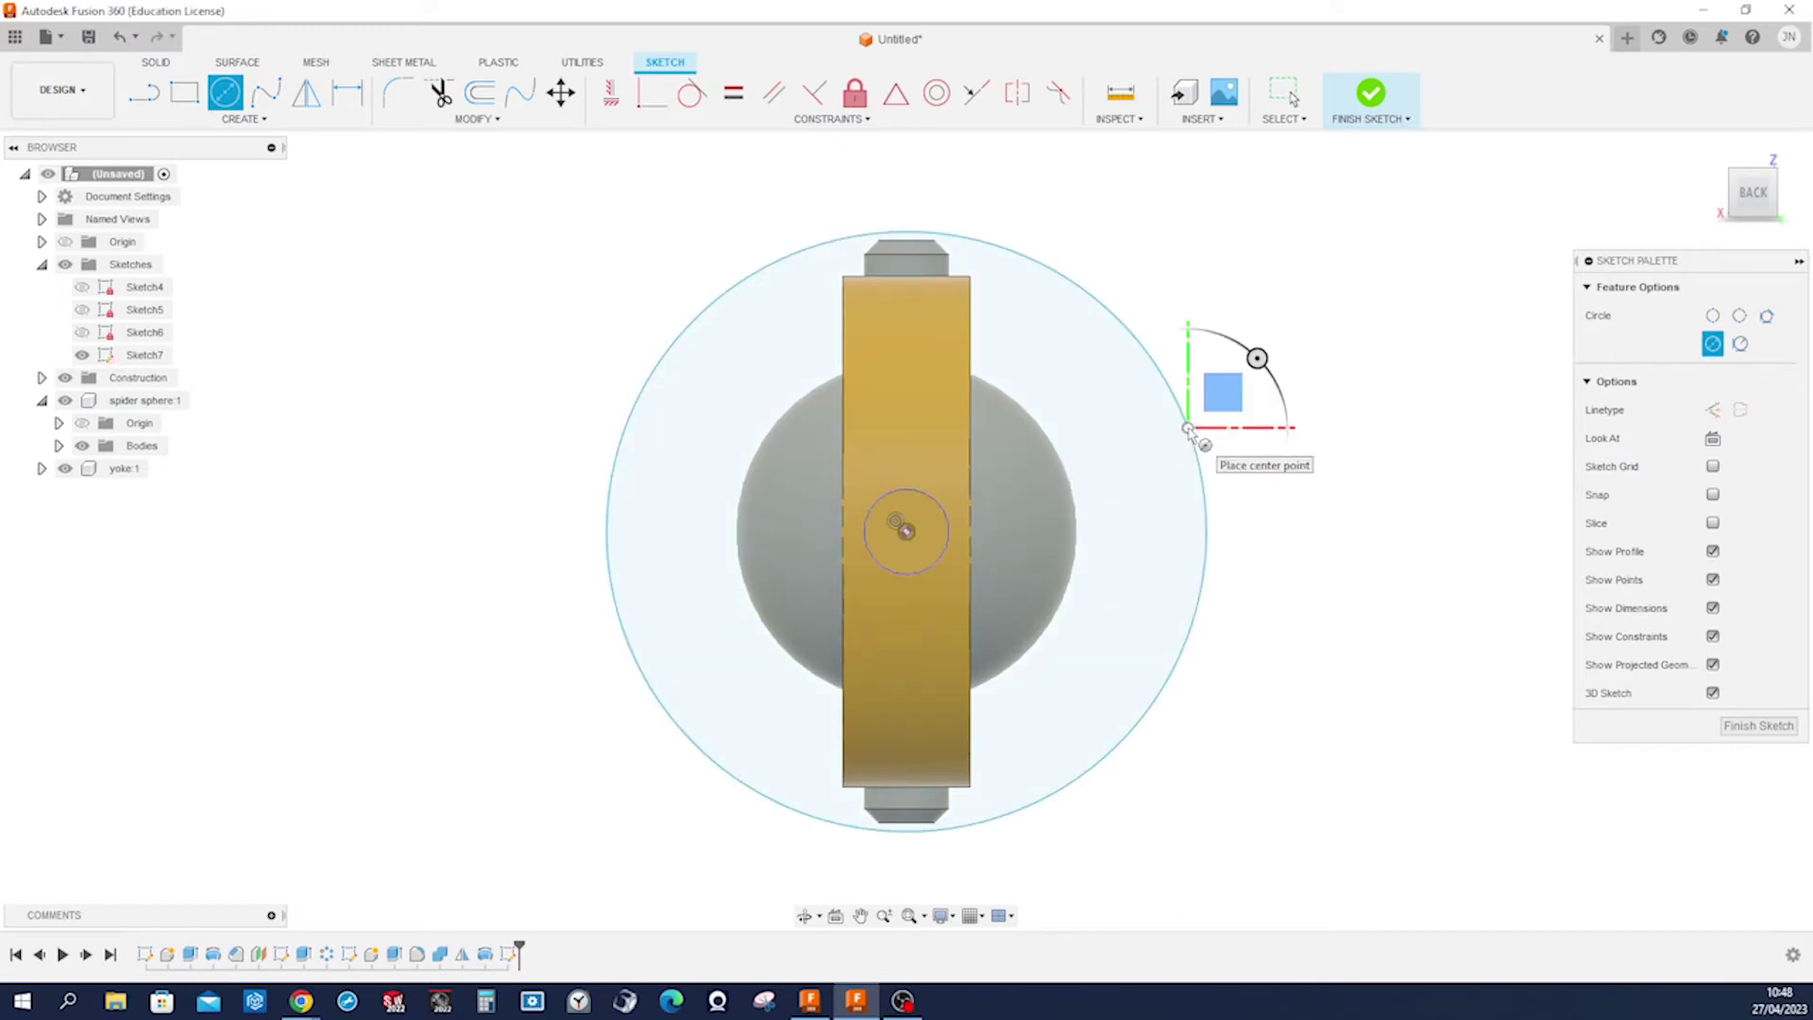
pyautogui.press('Escape')
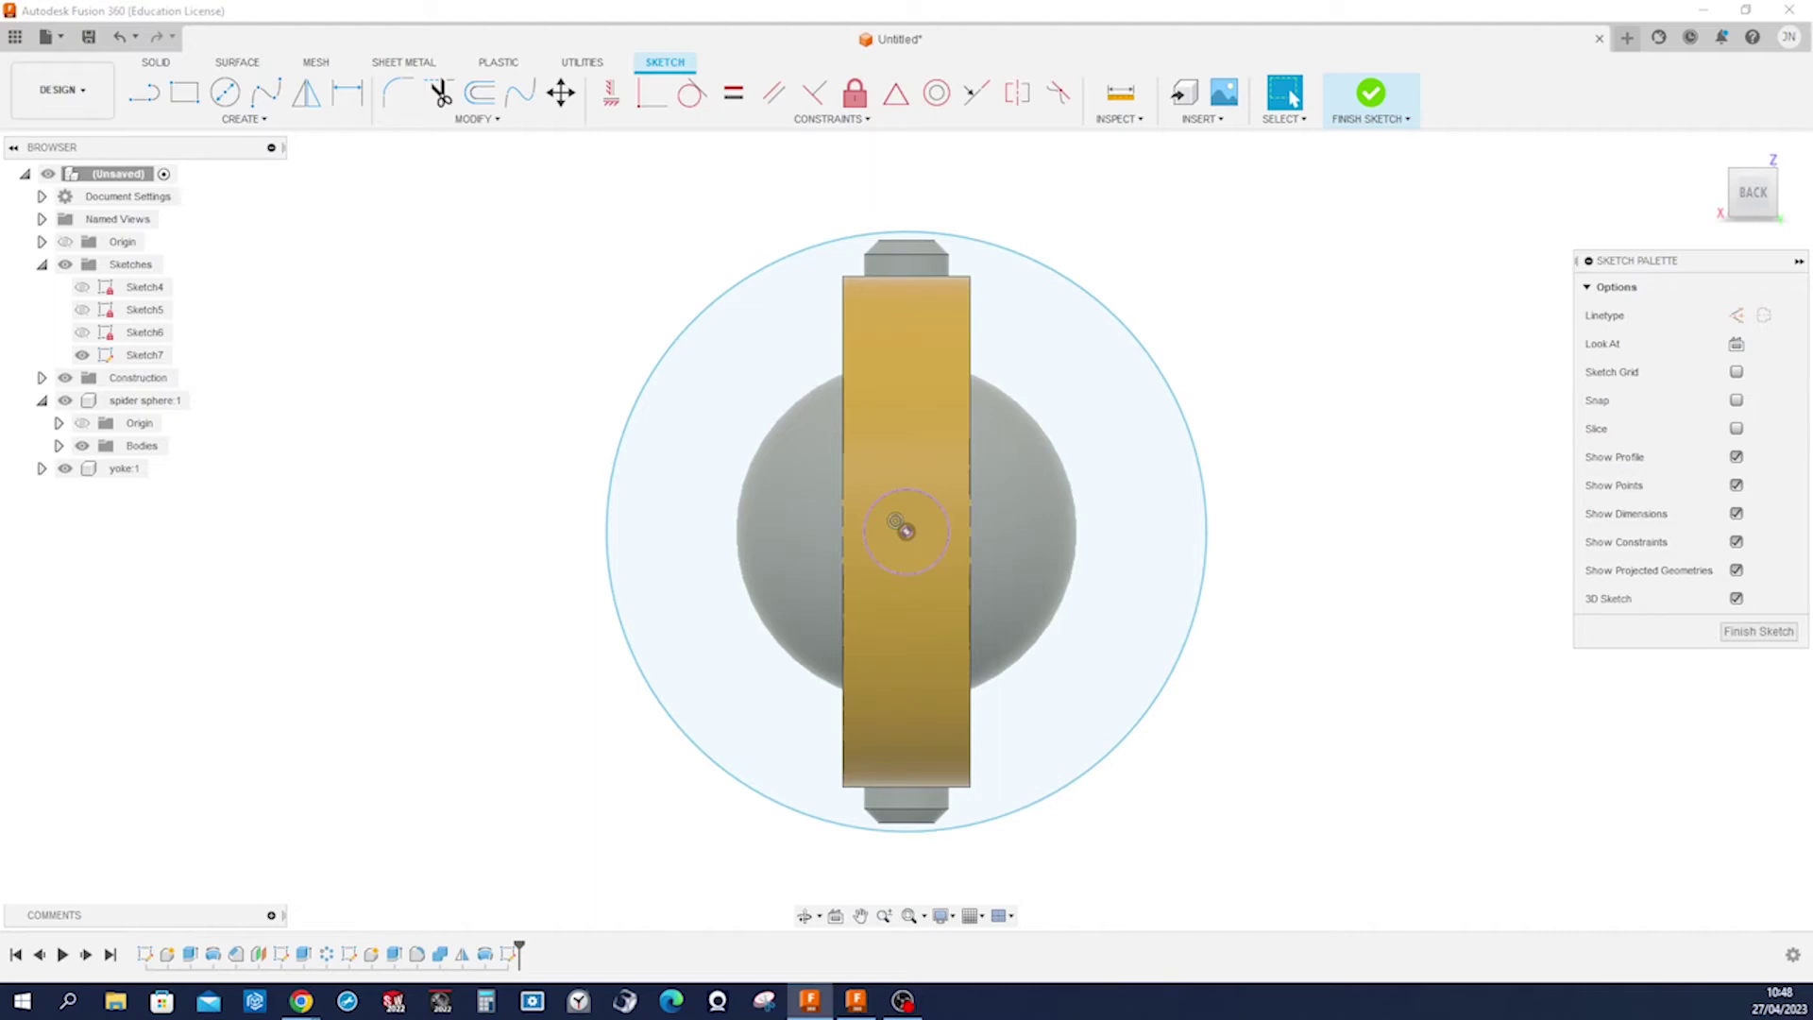
pyautogui.press('d')
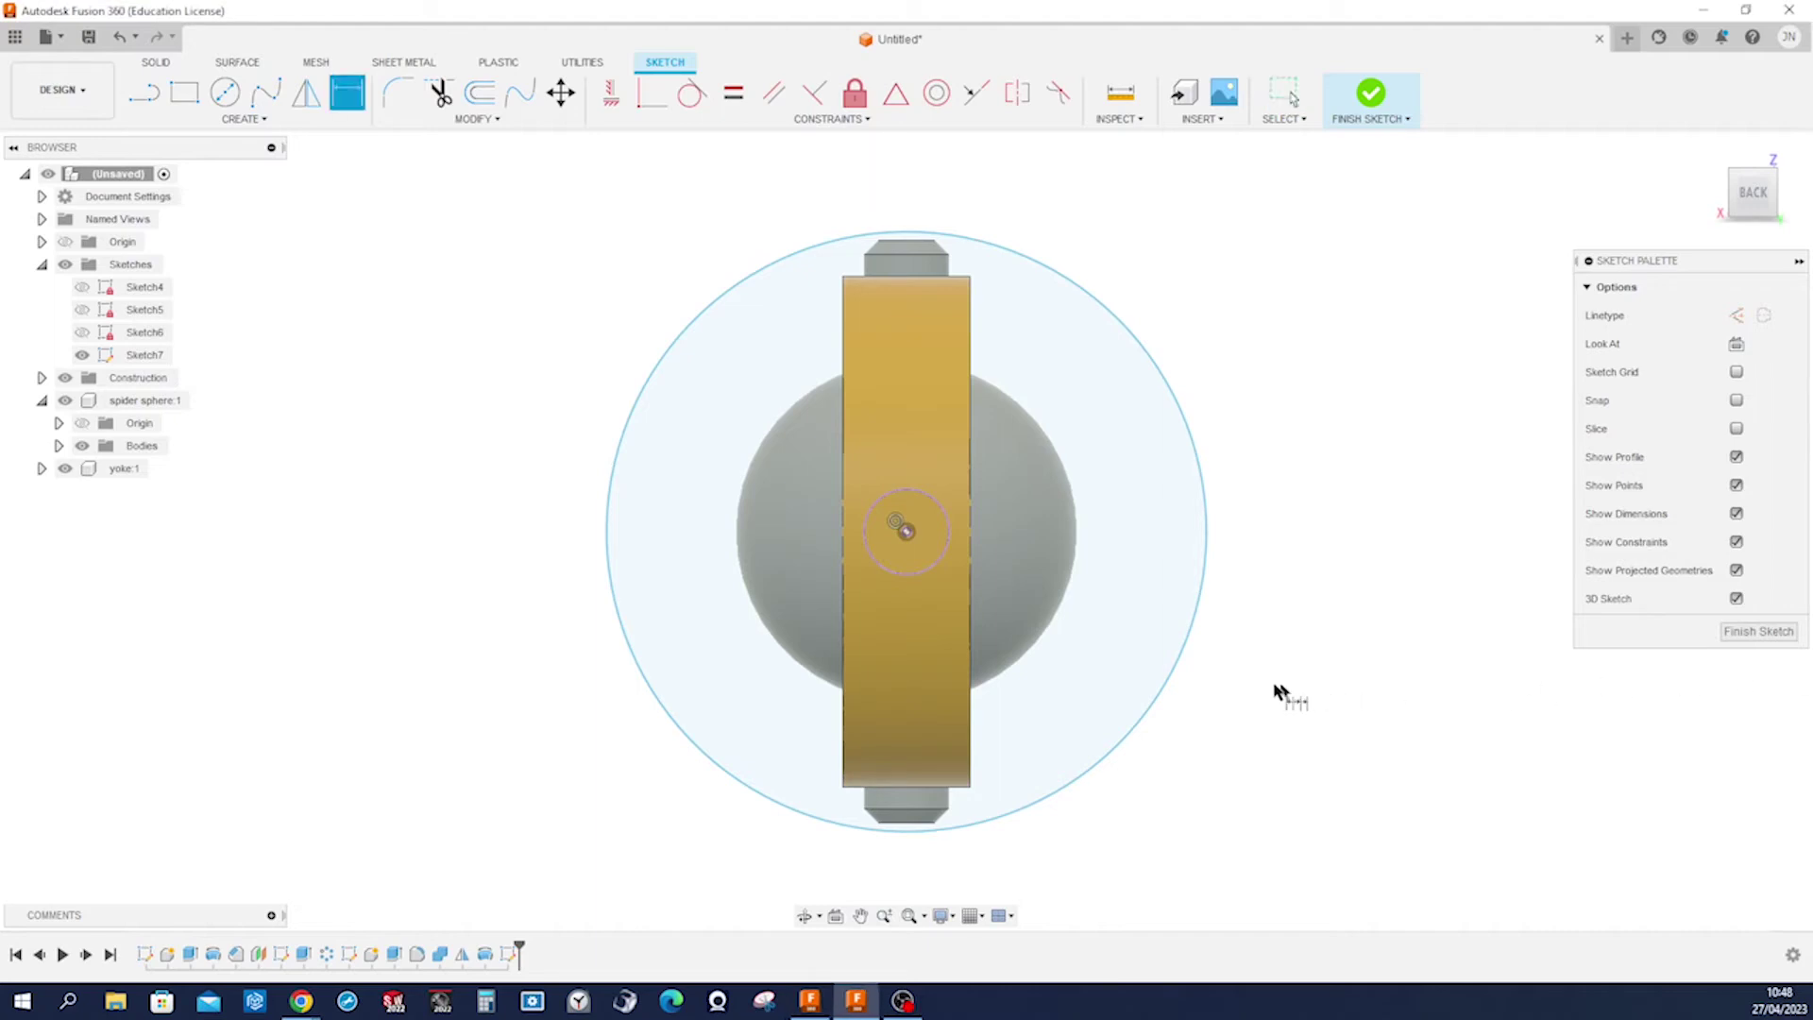
pyautogui.click(1178, 680)
pyautogui.click(1245, 693)
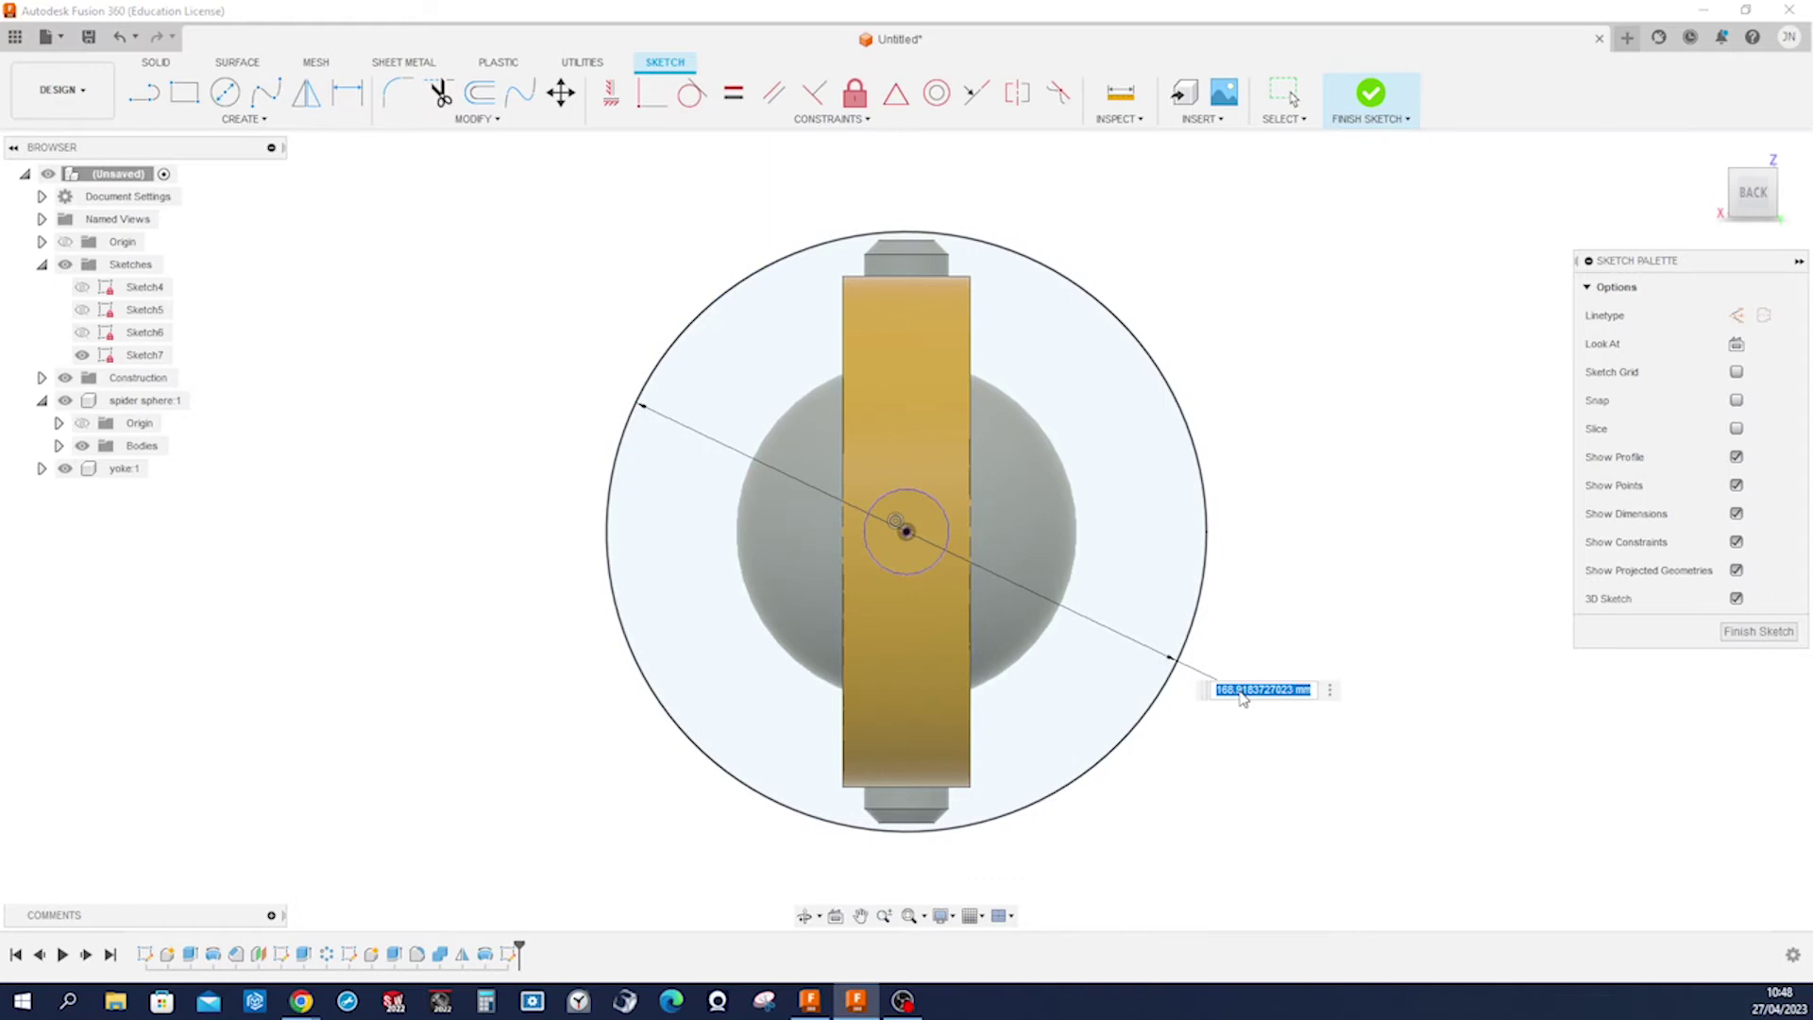
pyautogui.write('122')
pyautogui.press('Return')
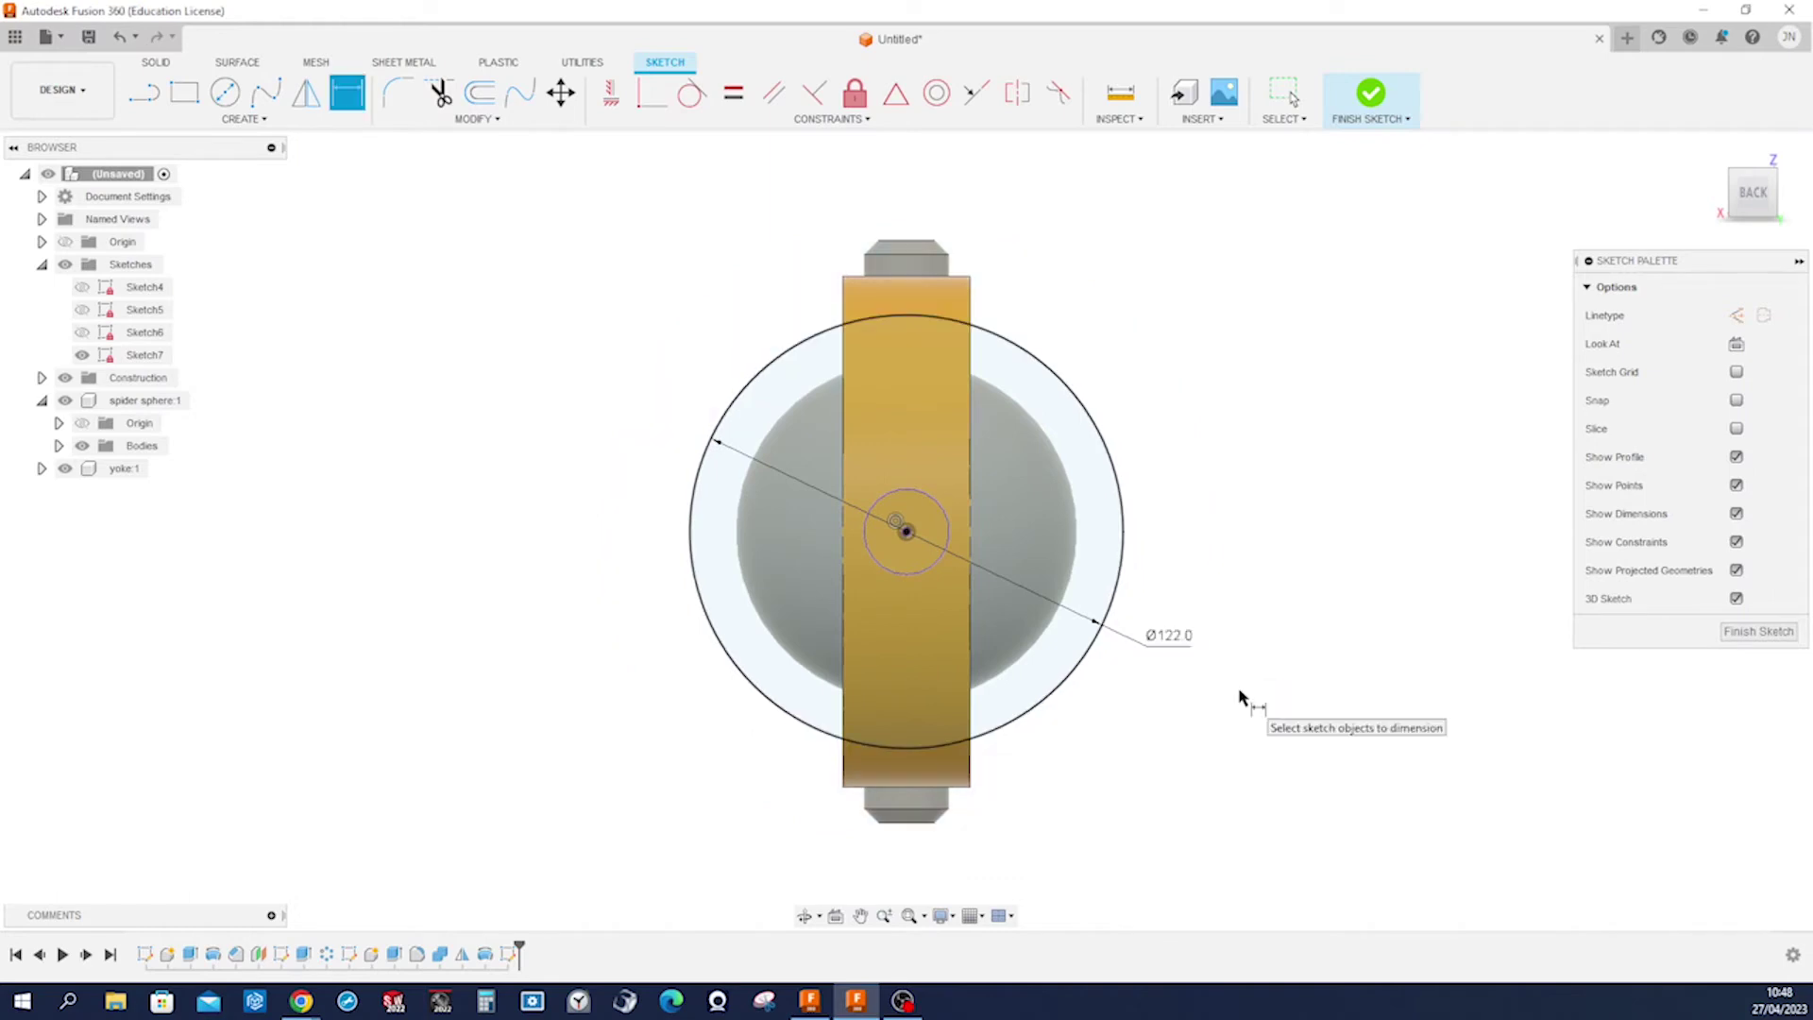
pyautogui.click(1758, 631)
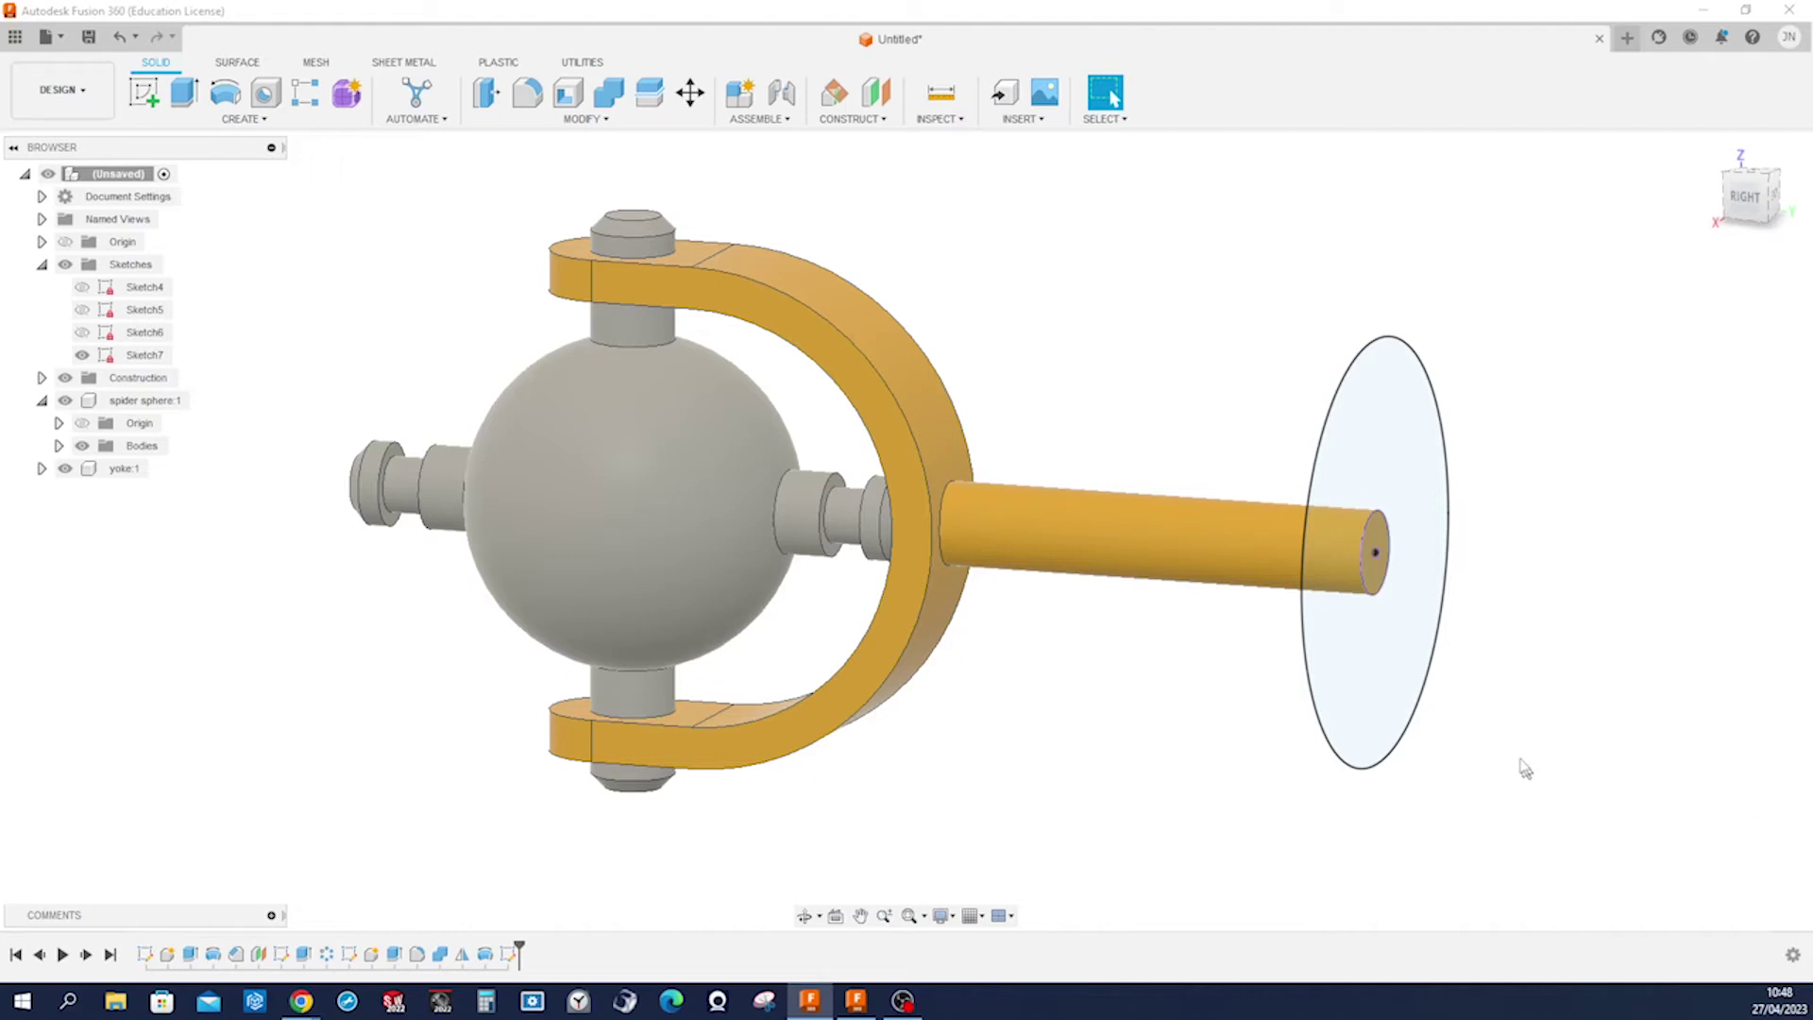
# Extrude the Ø122 circle 22 mm back along the shaft as a new component.
pyautogui.click(184, 92)
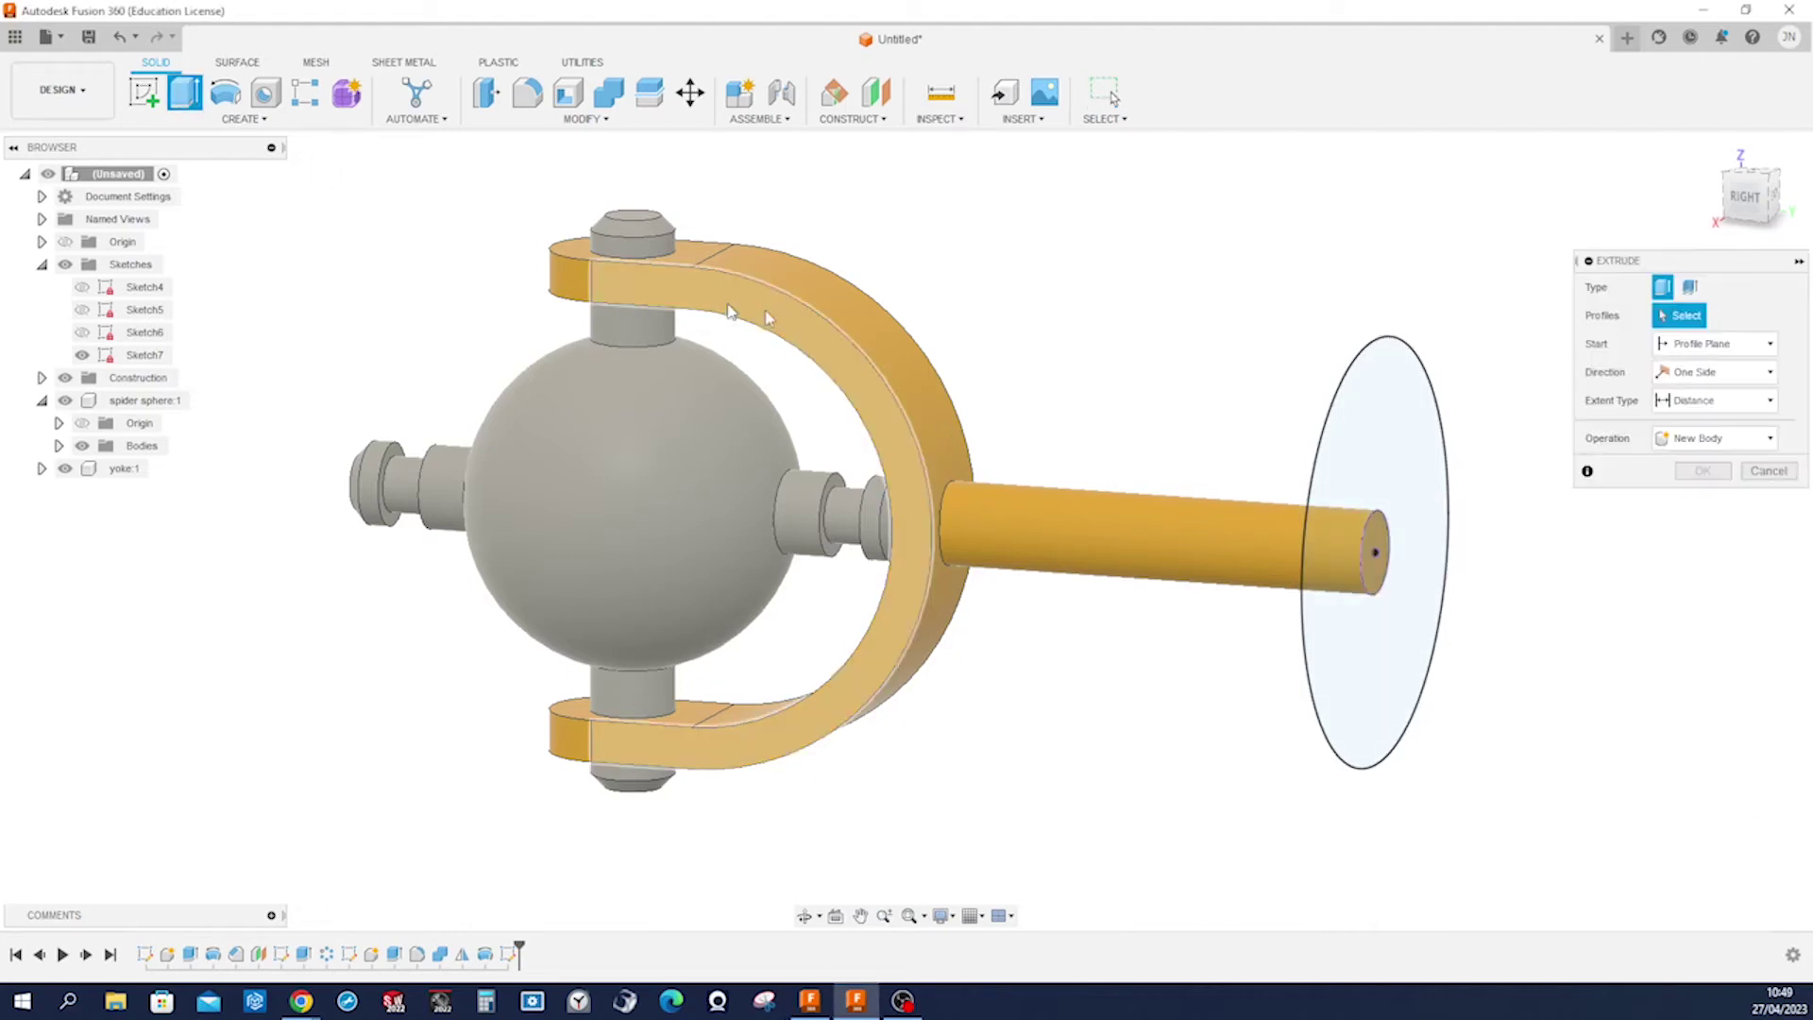
pyautogui.click(1357, 444)
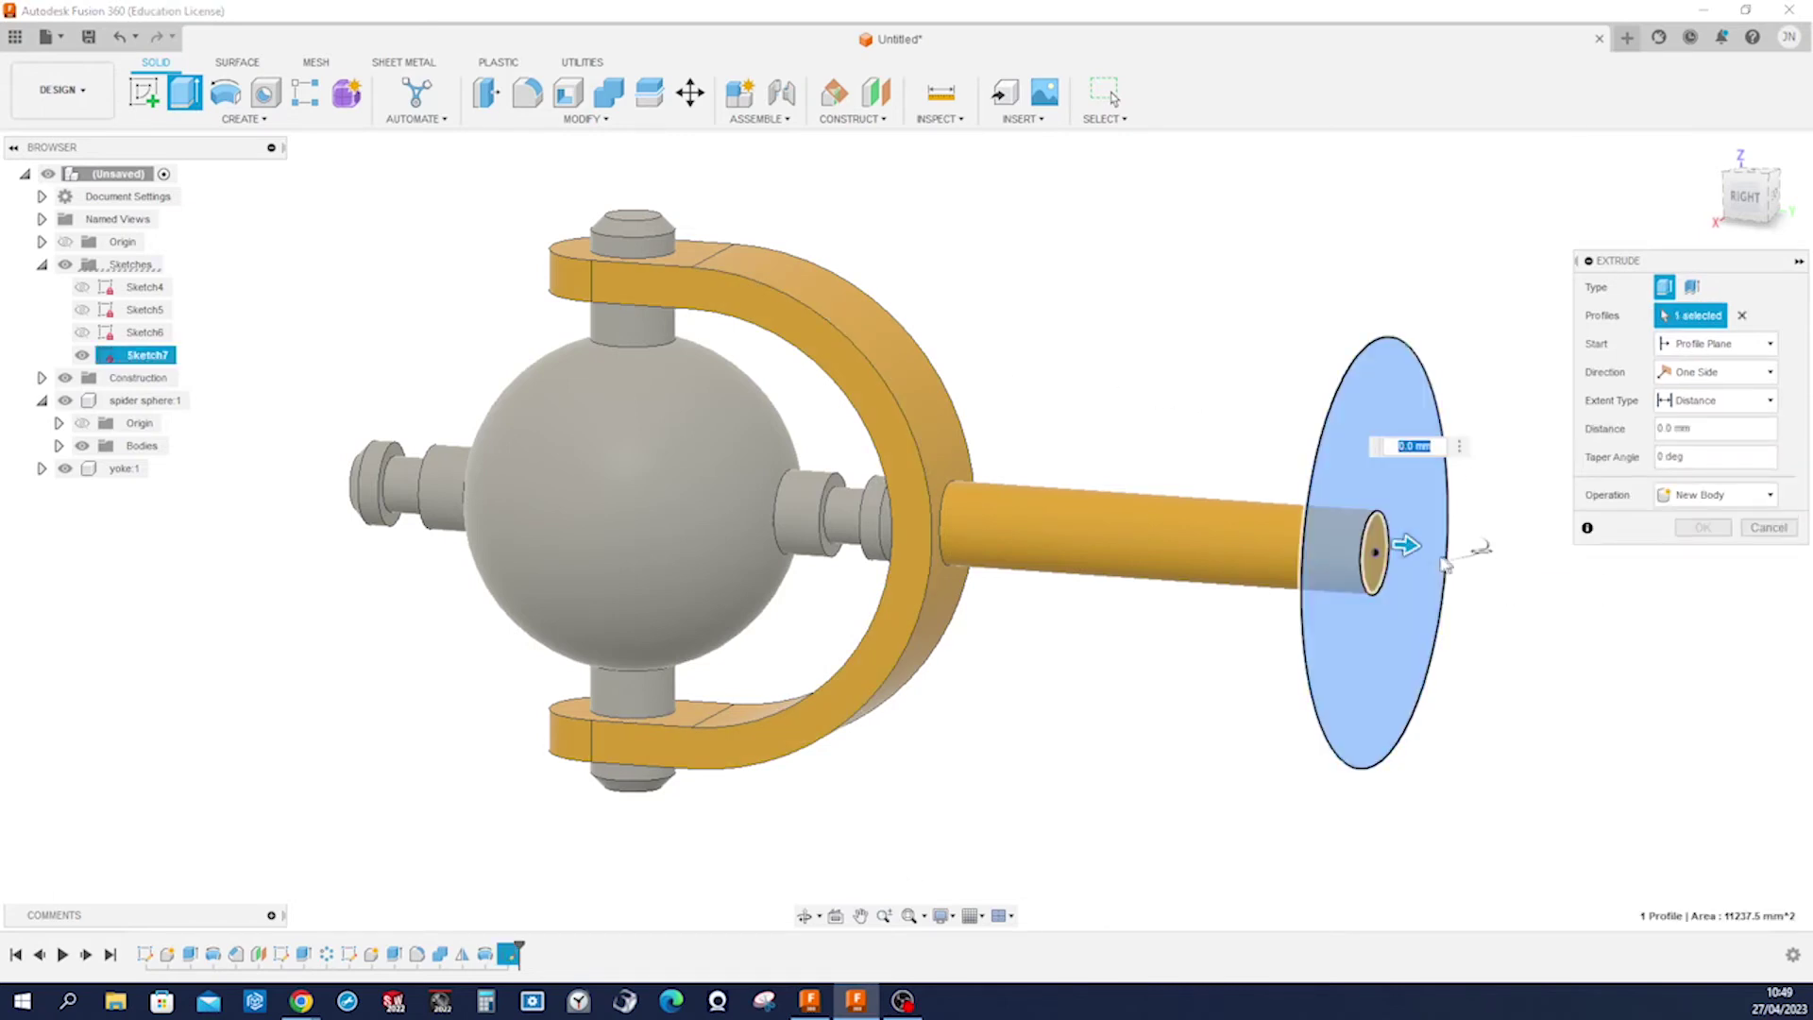
pyautogui.moveTo(1407, 545); pyautogui.dragTo(1312, 540)
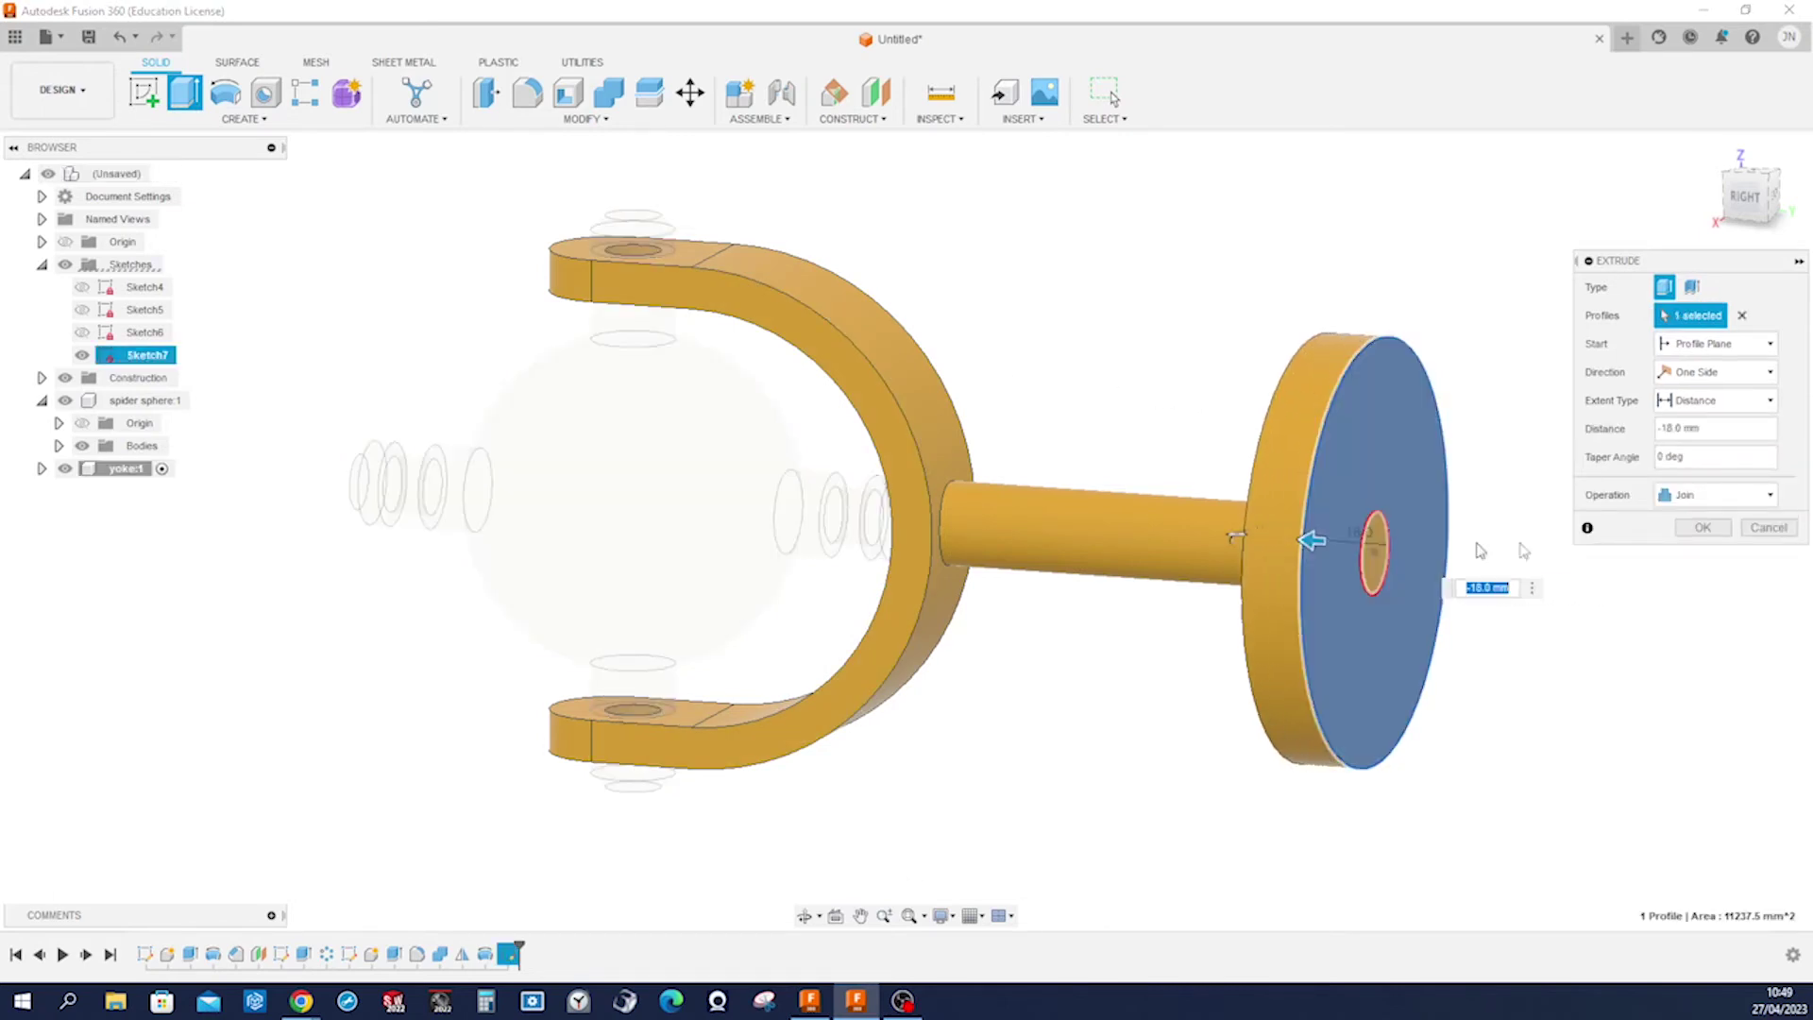
pyautogui.click(1758, 496)
pyautogui.click(1729, 598)
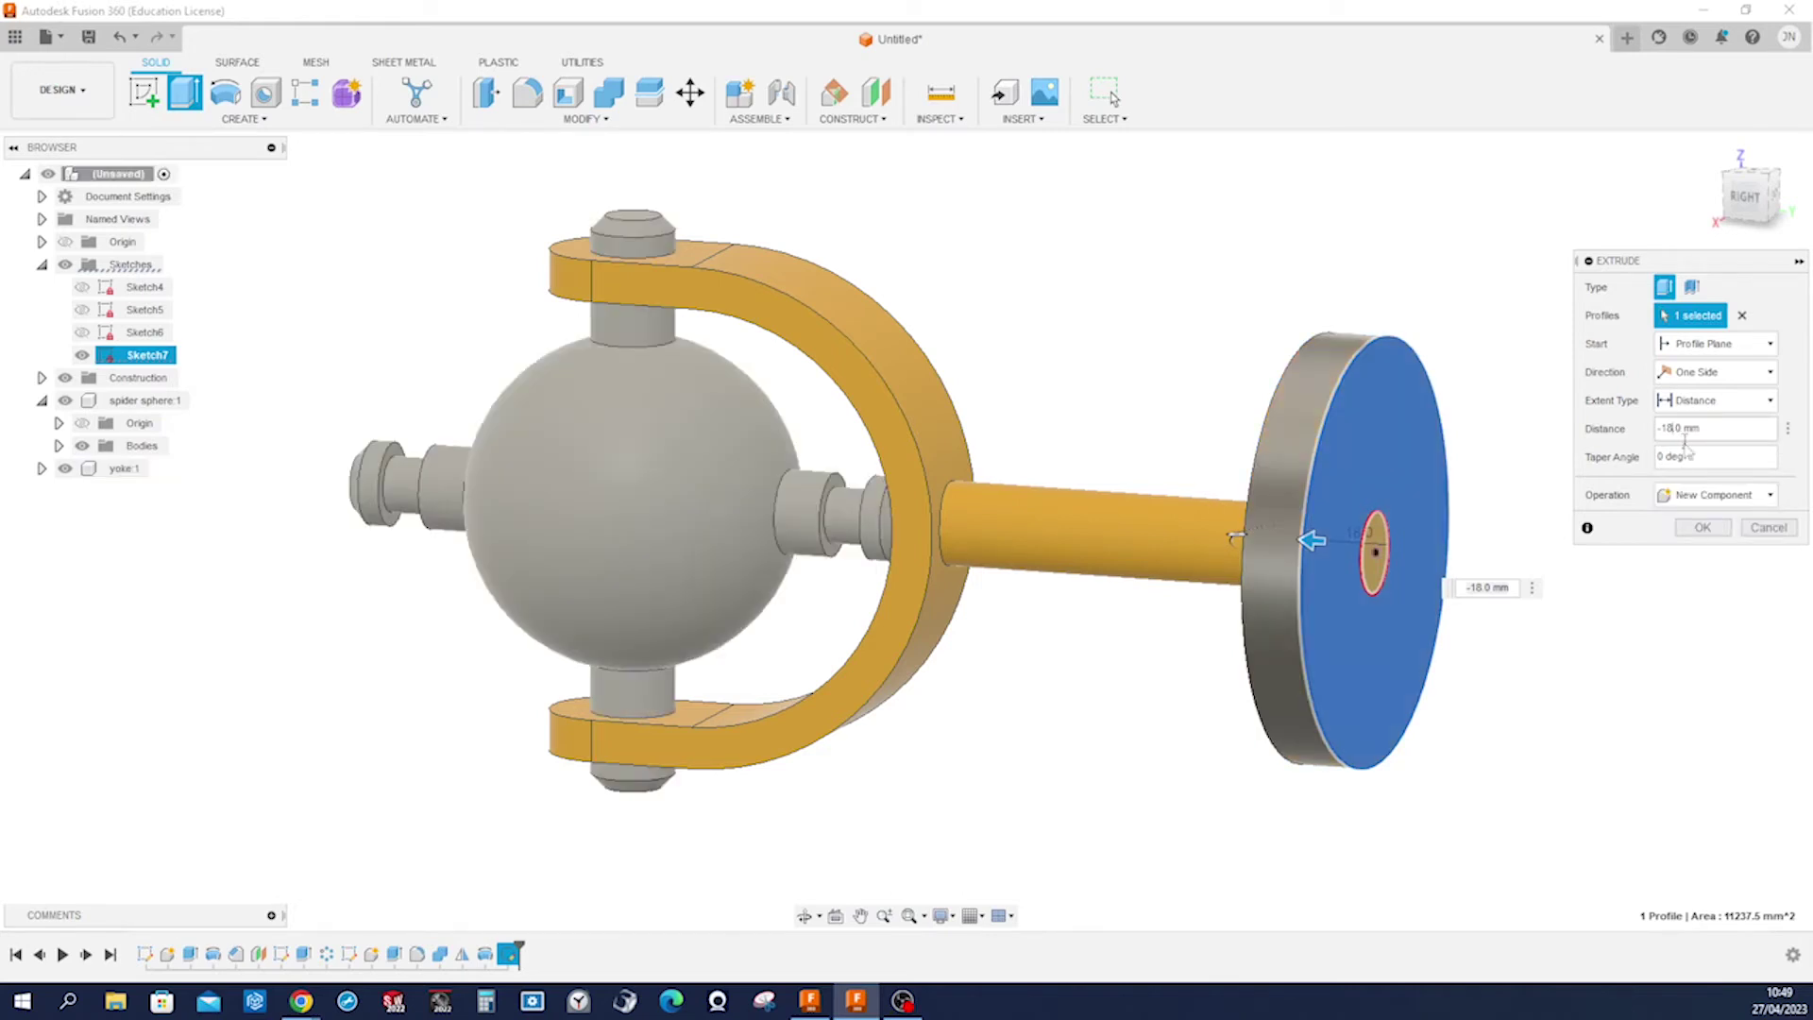
pyautogui.press('BackSpace')
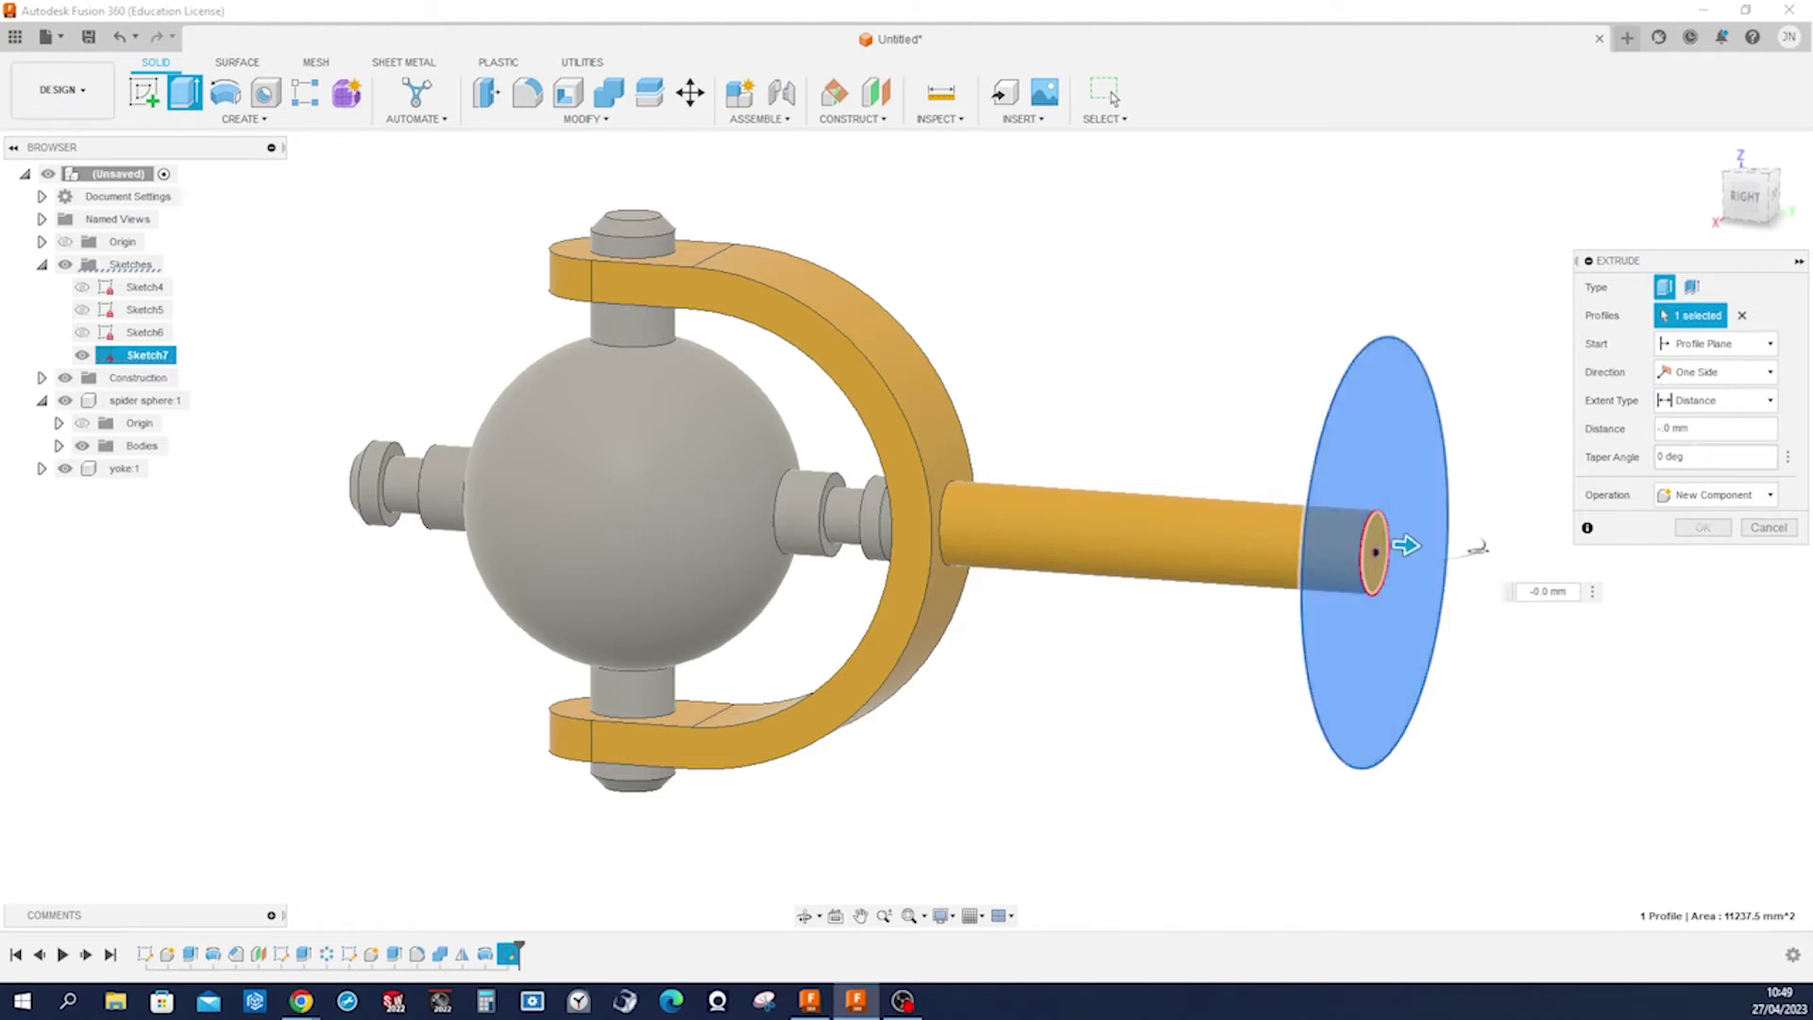
pyautogui.write('22')
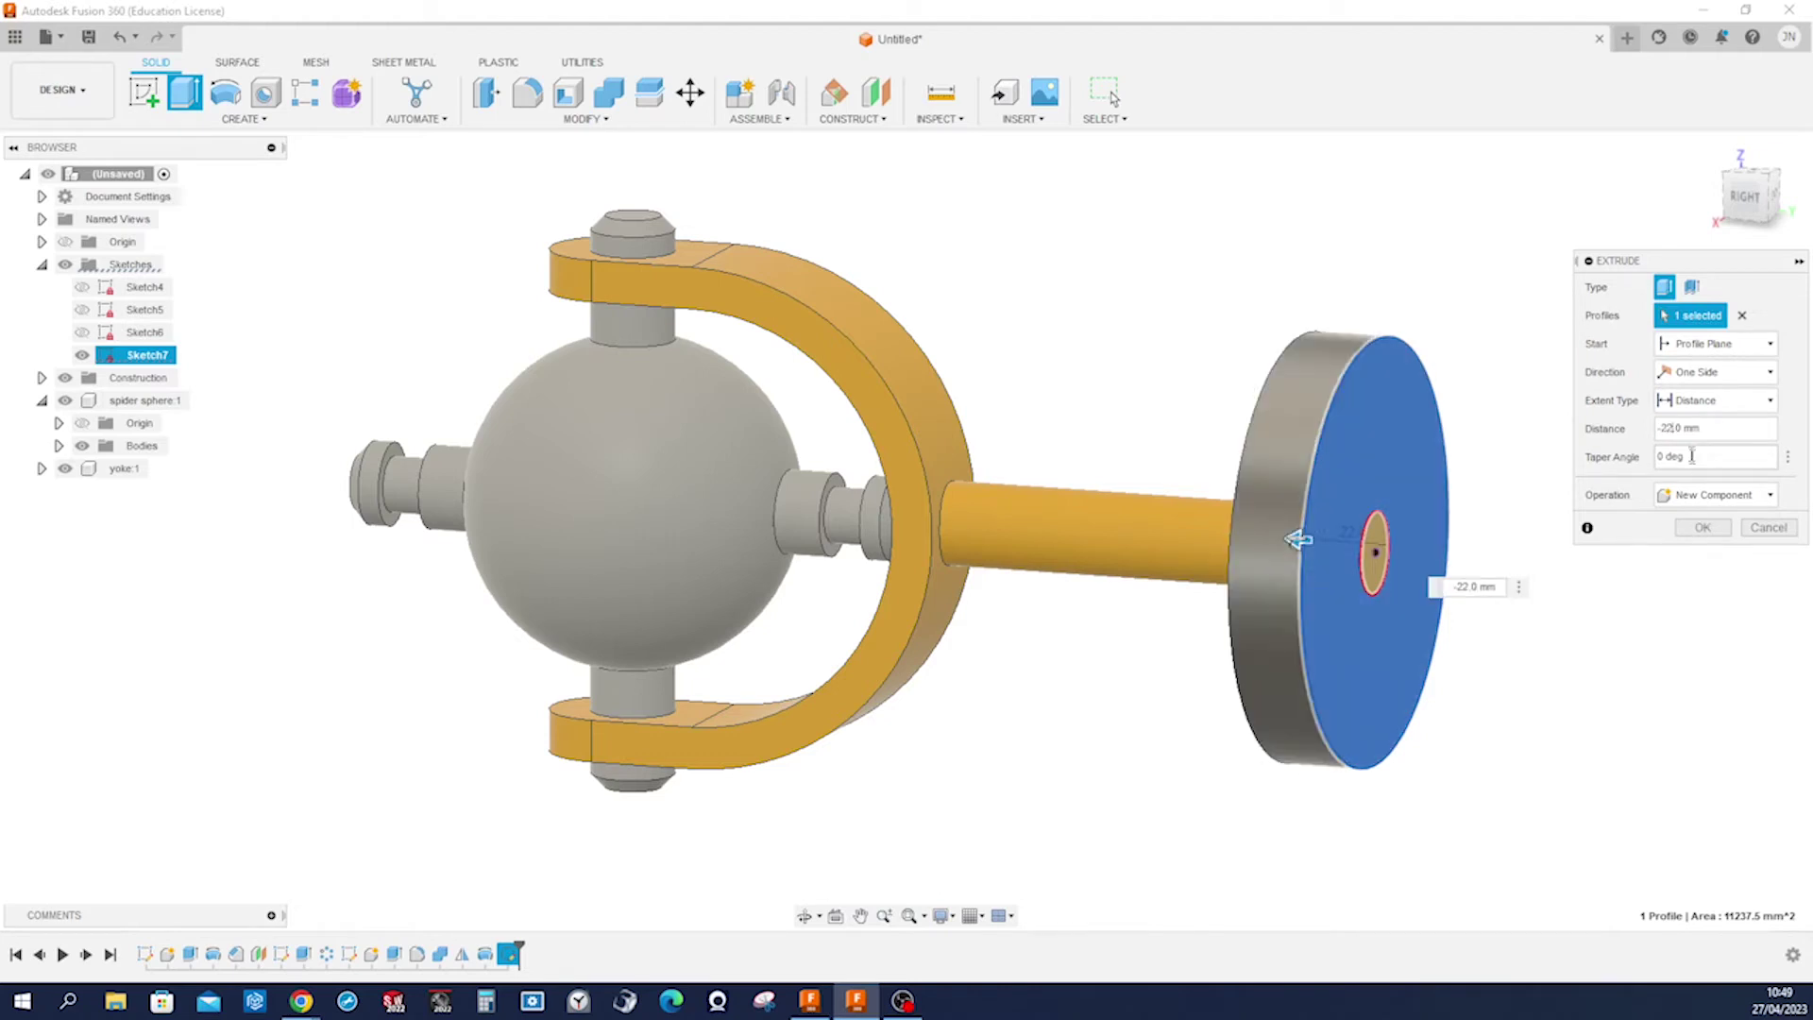
pyautogui.click(1703, 528)
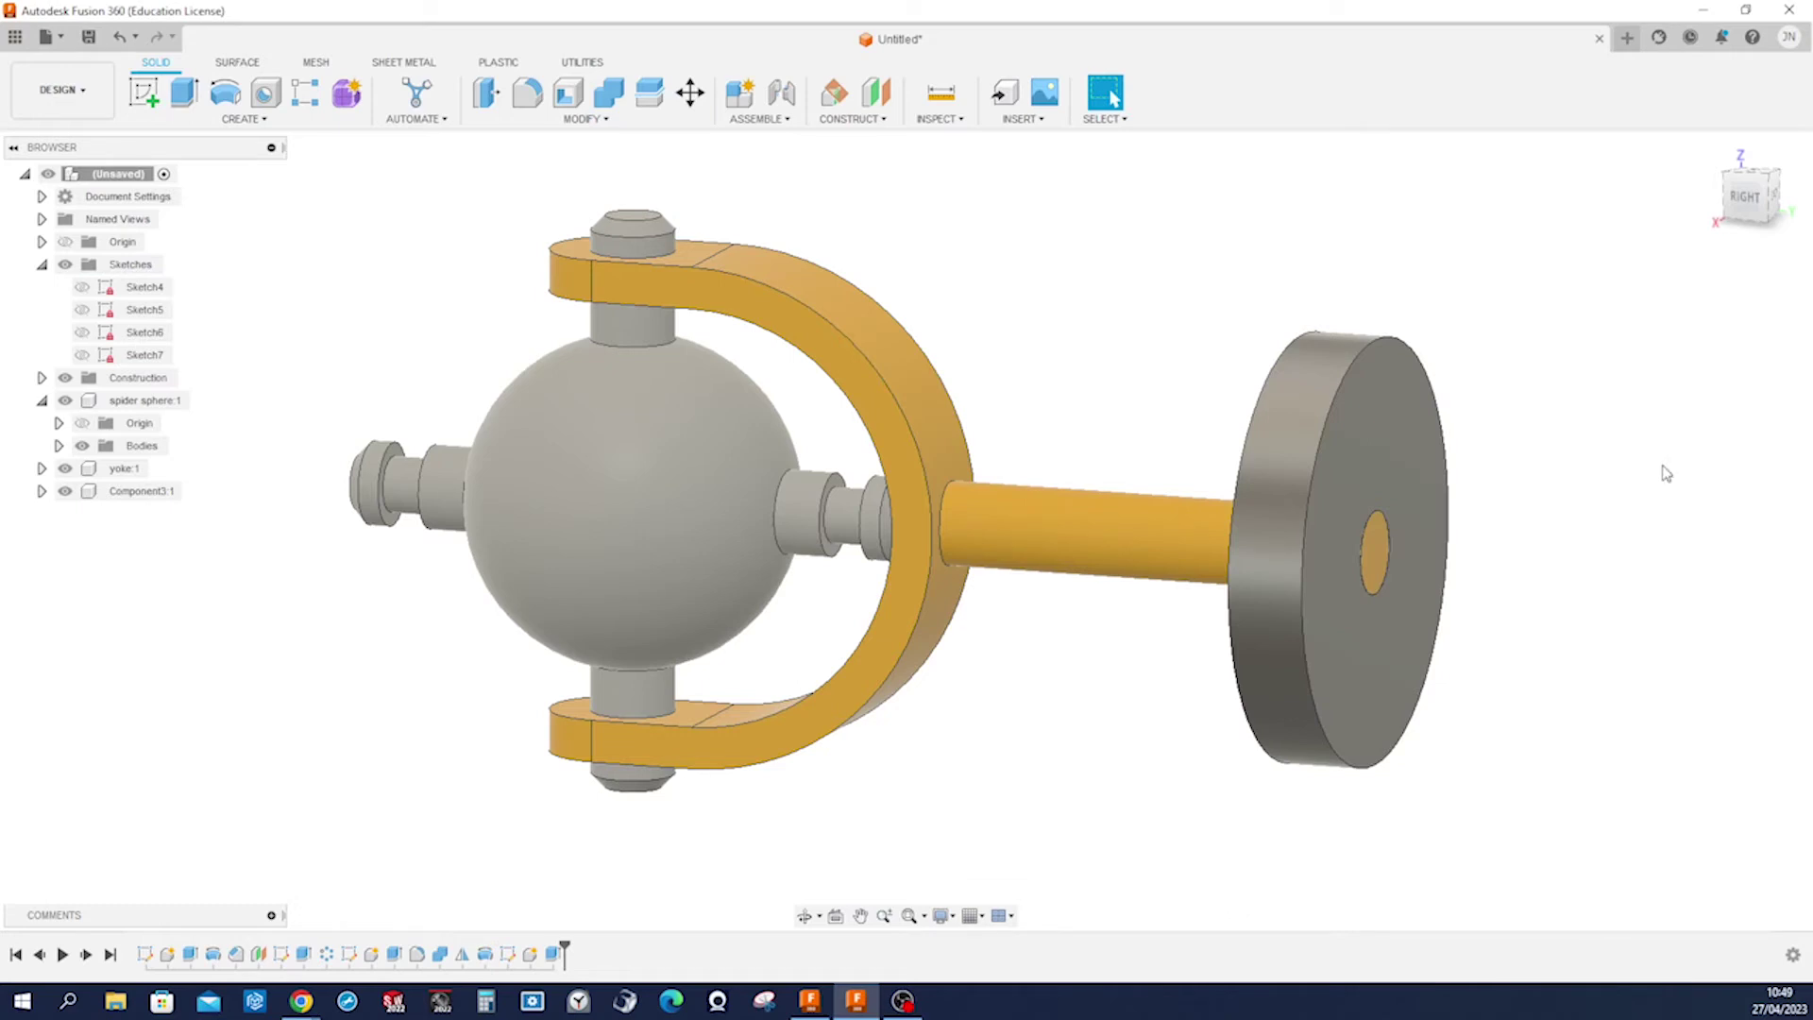
pyautogui.press('a')
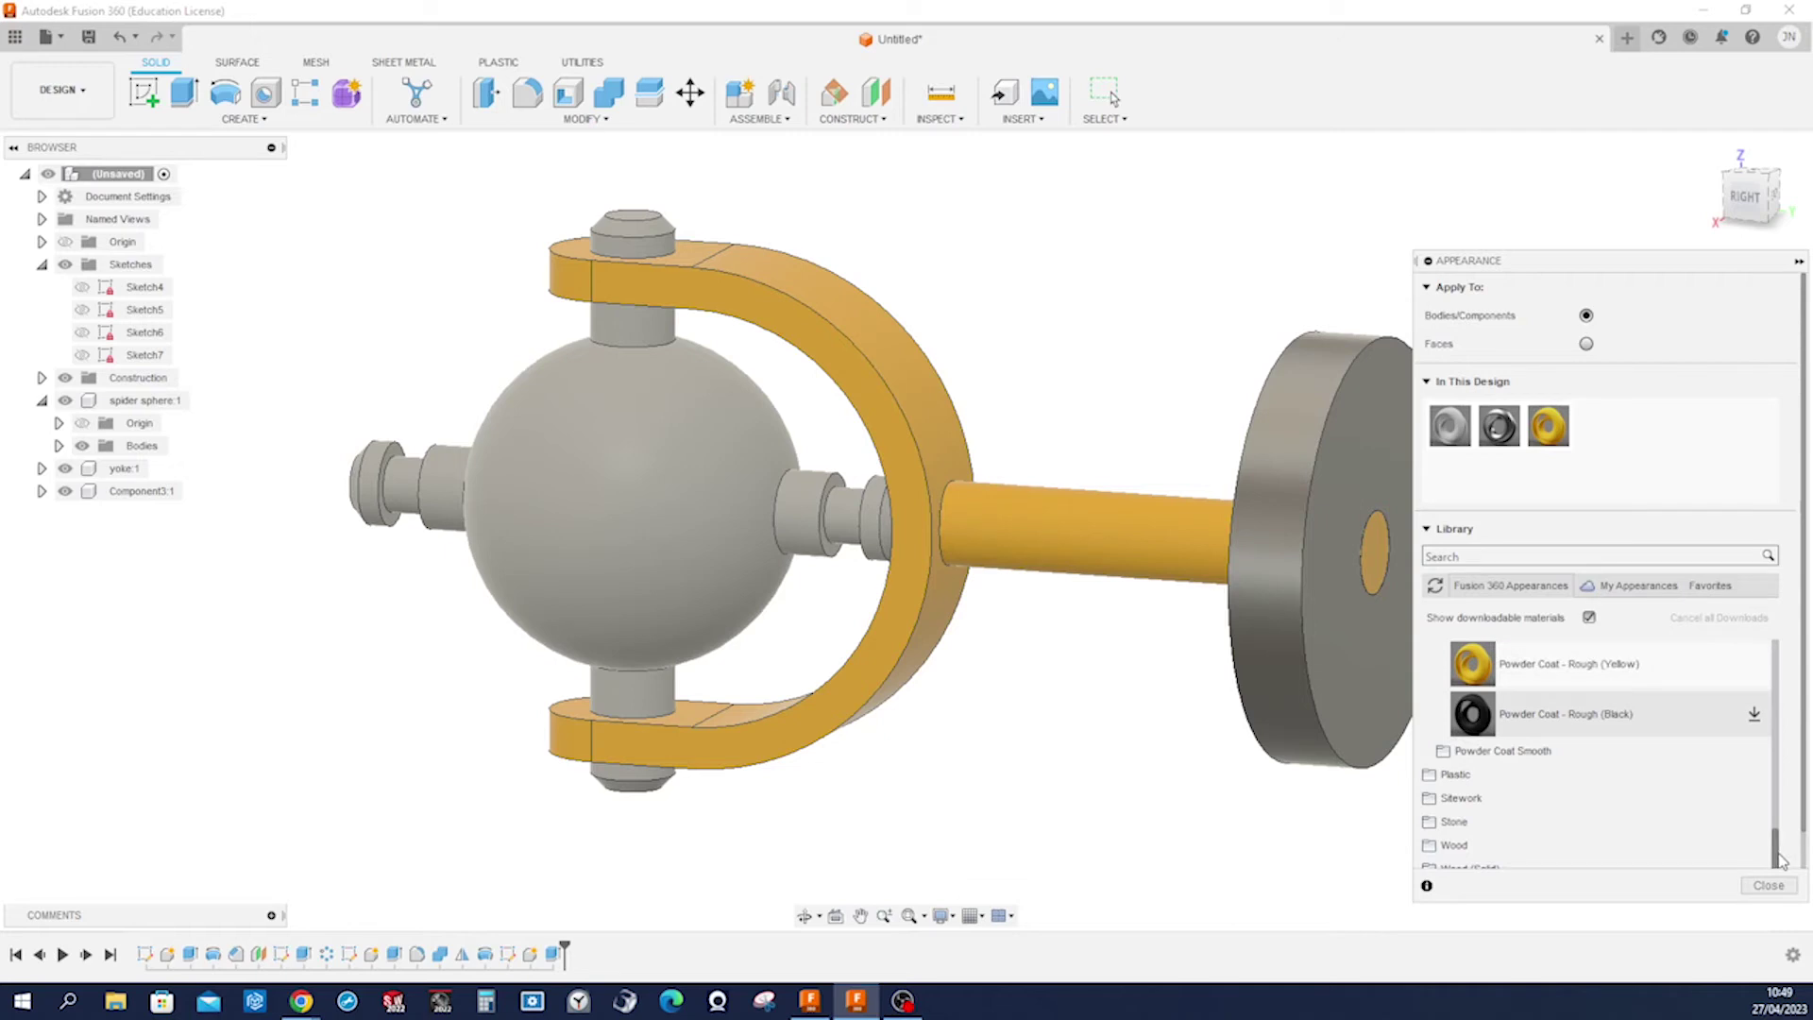
# Apply the Powder Coat - Rough (Dark Grey) appearance to the disk.
pyautogui.moveTo(1781, 861); pyautogui.dragTo(1784, 809)
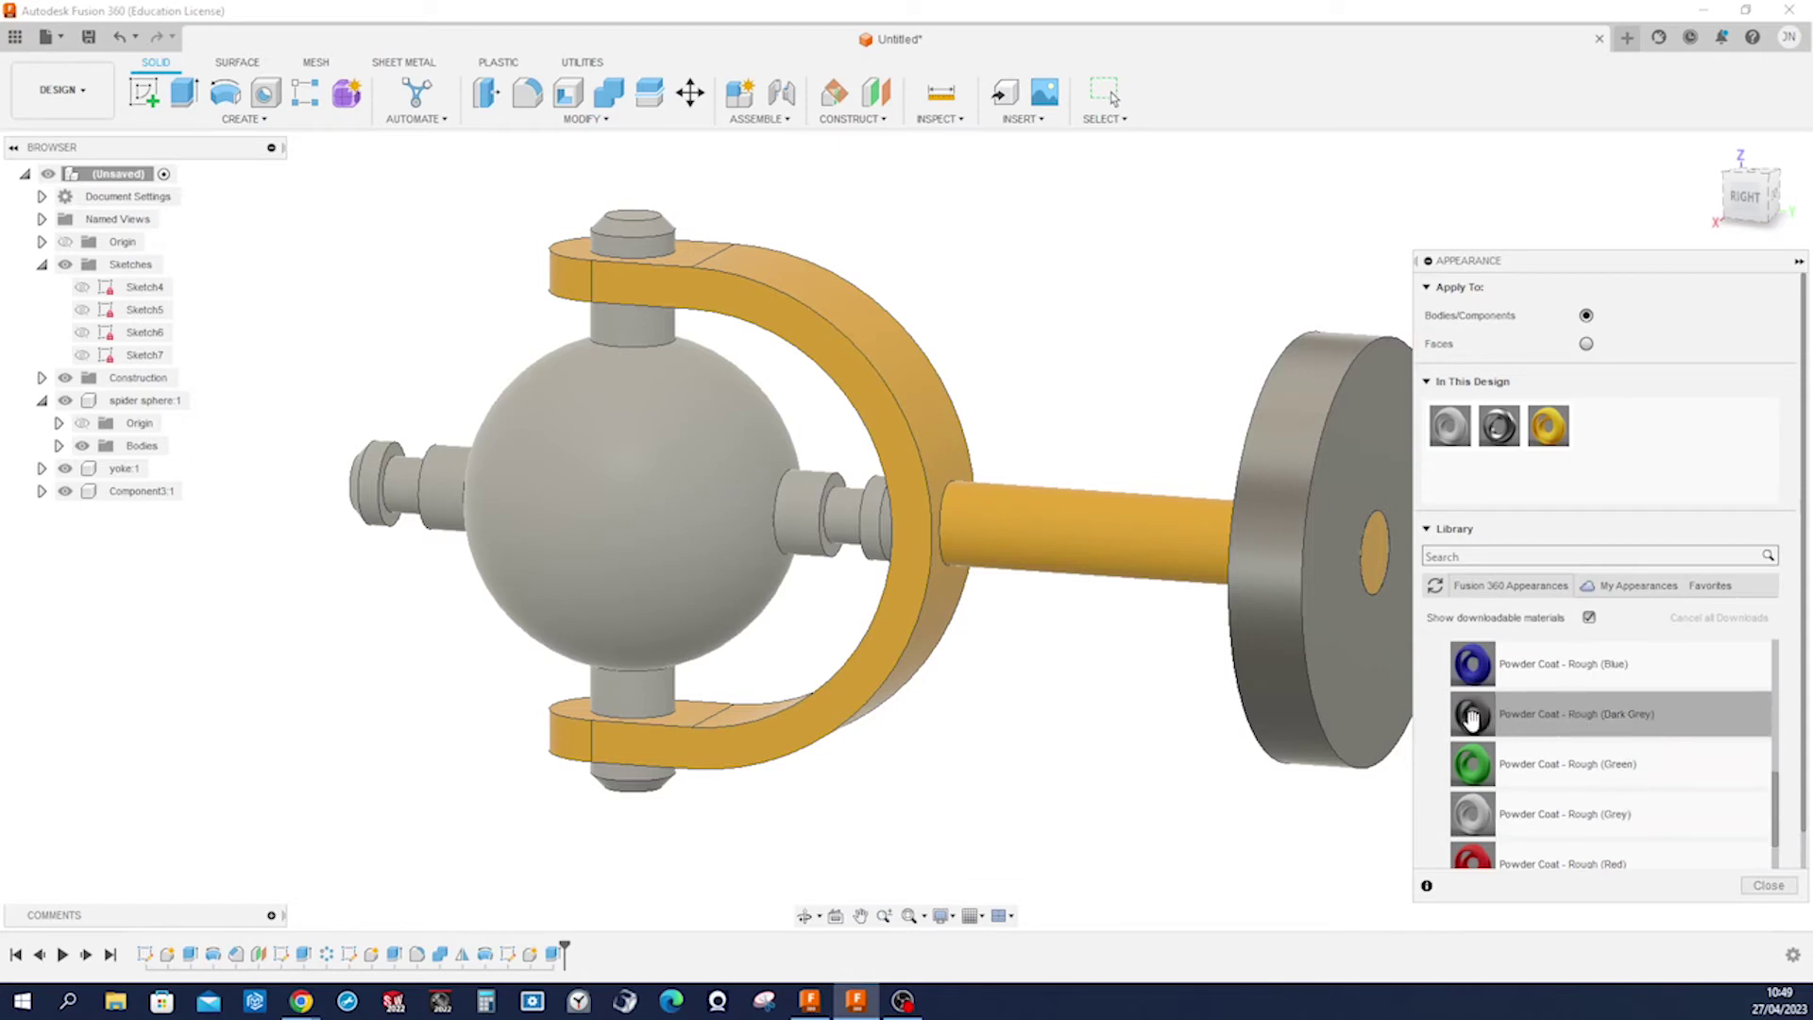
pyautogui.moveTo(1476, 718); pyautogui.dragTo(1329, 688)
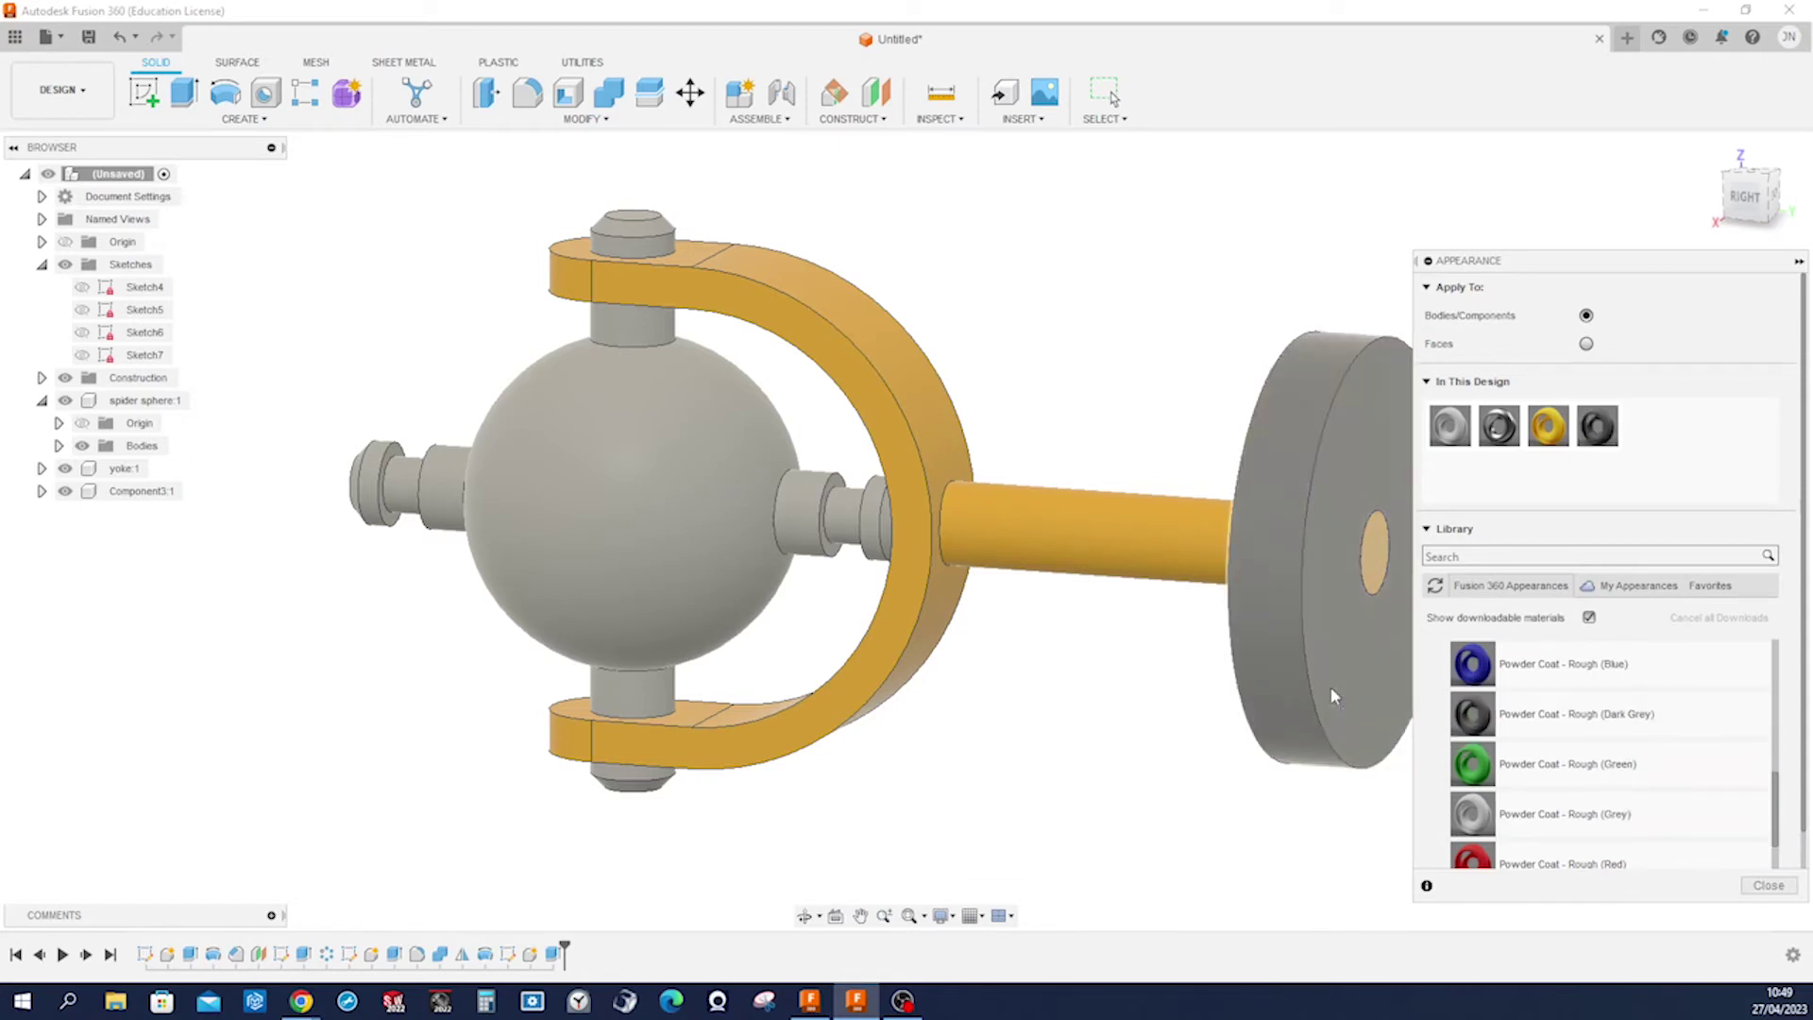
pyautogui.click(1769, 886)
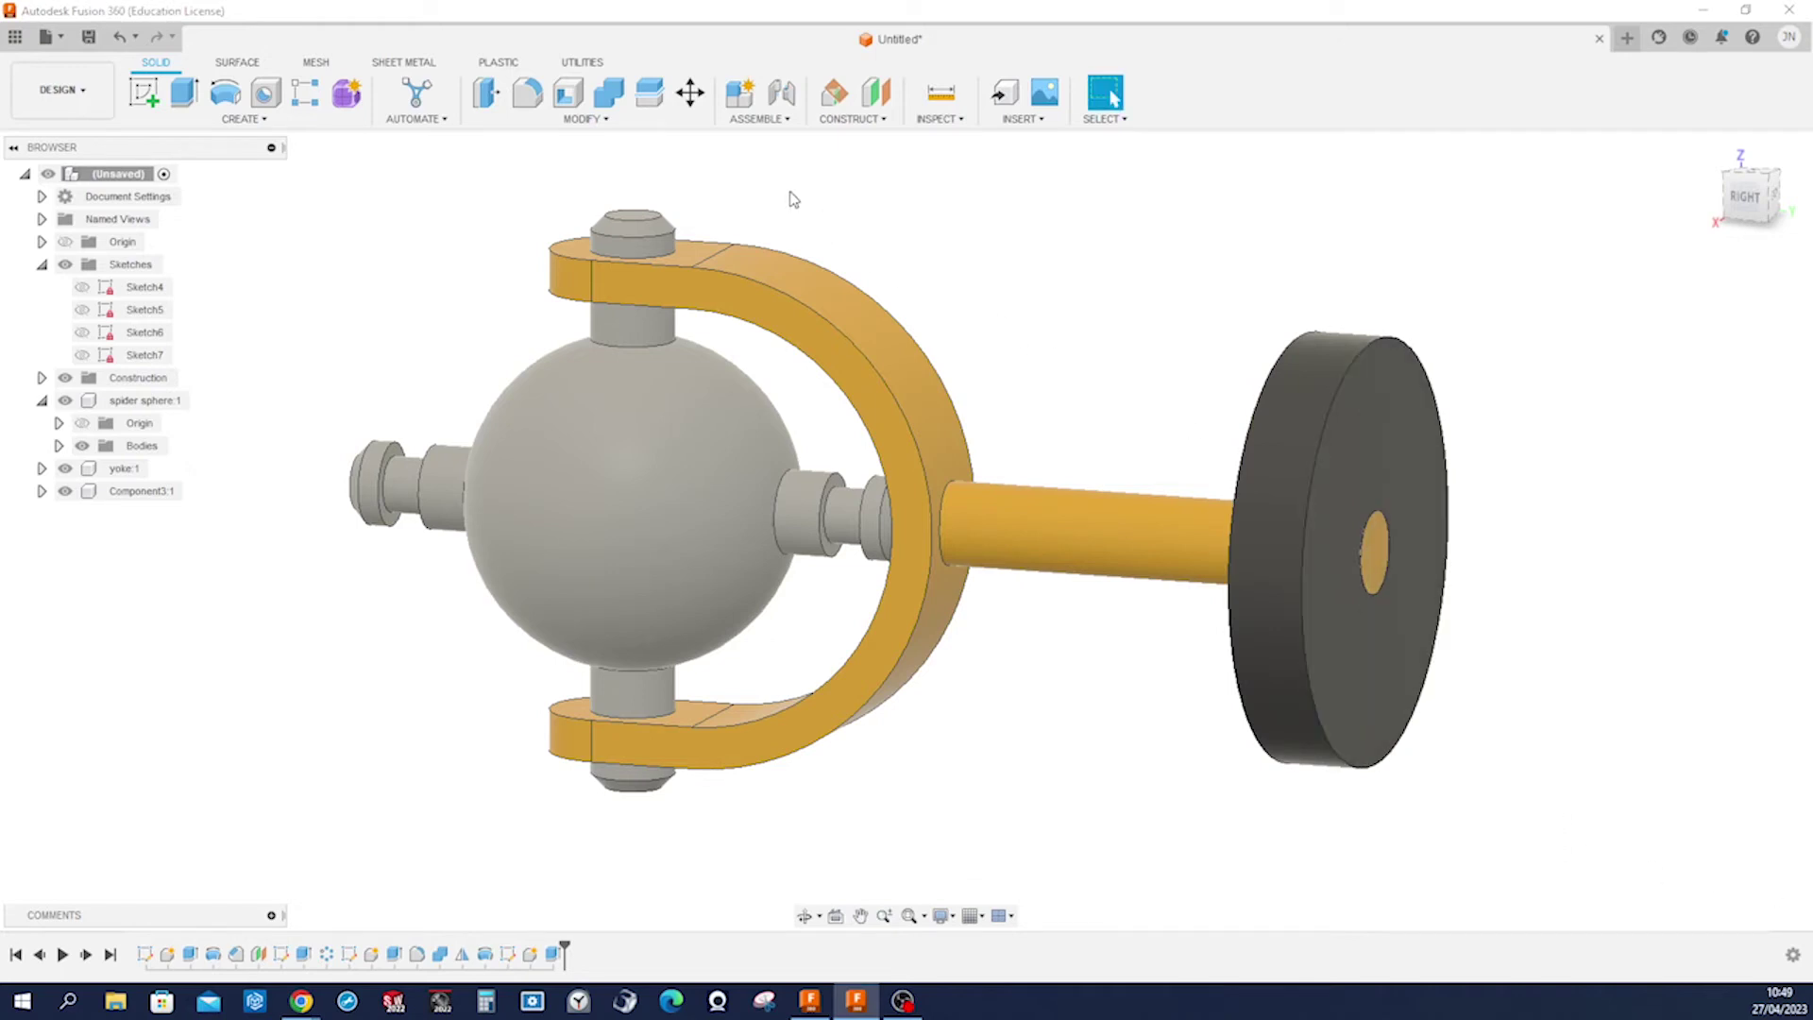
pyautogui.press('s')
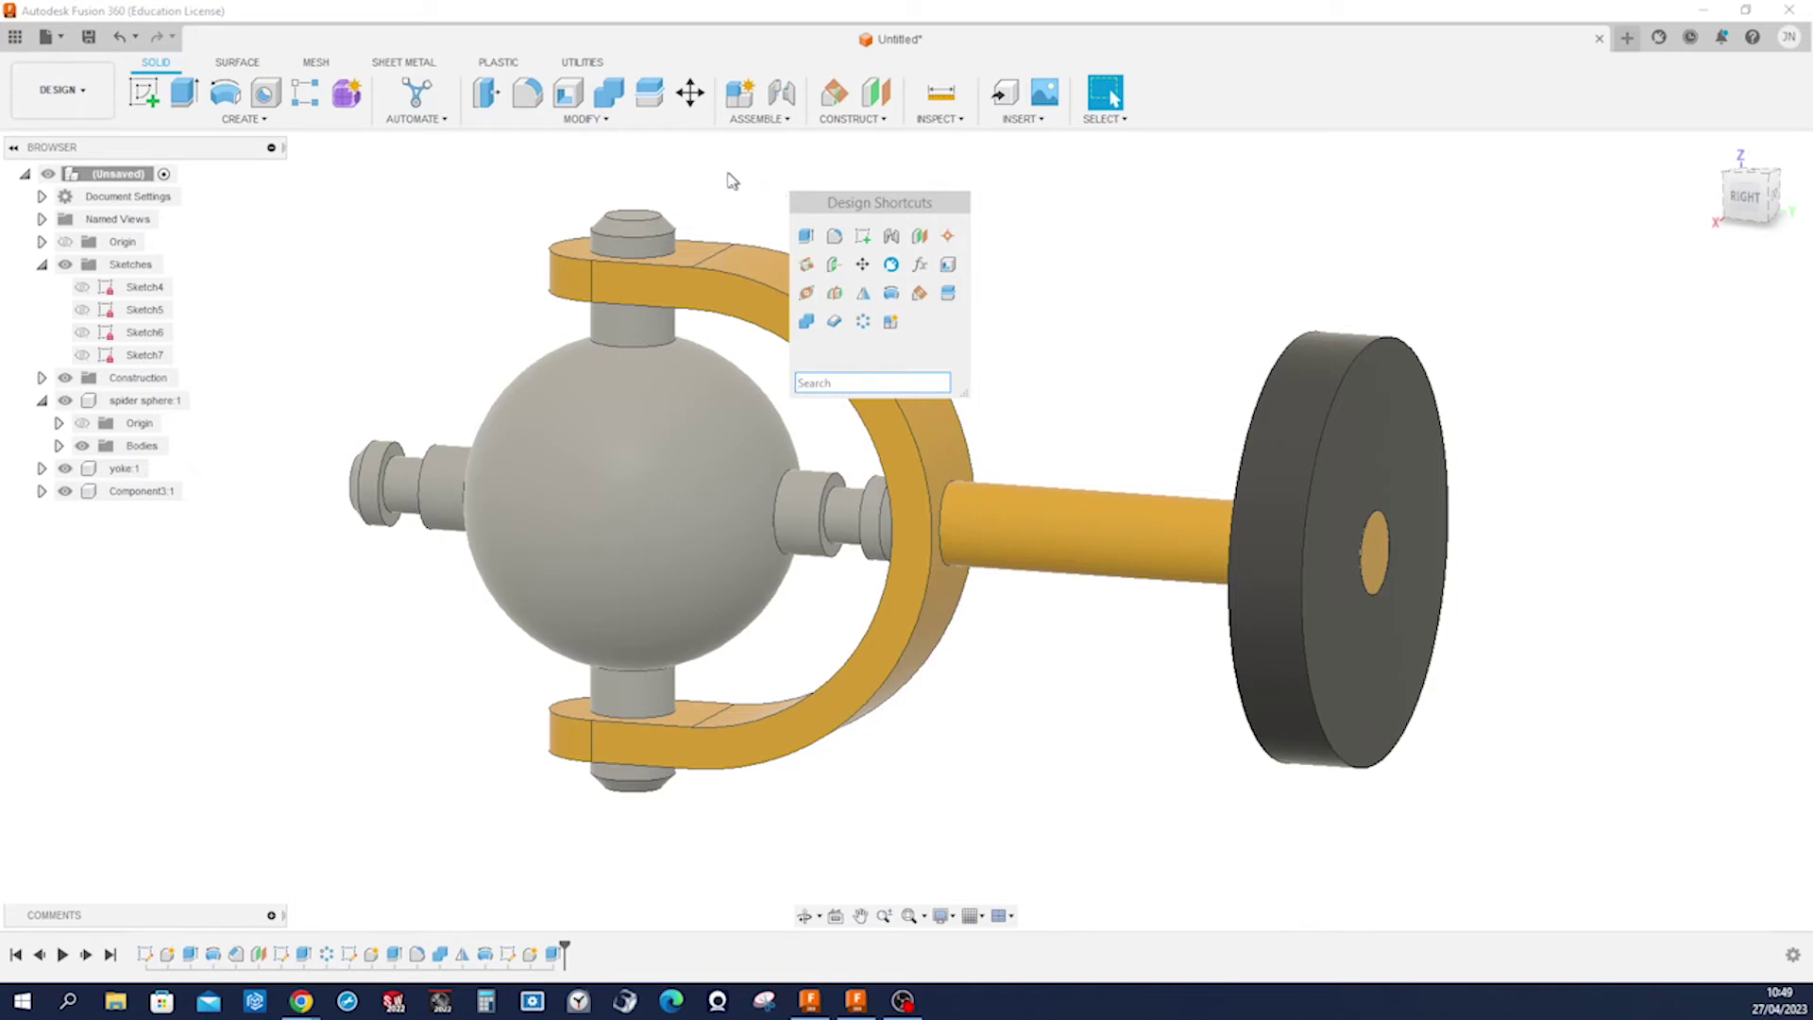
# Chamfer both rim edges of the disk by 1 mm.
pyautogui.click(583, 119)
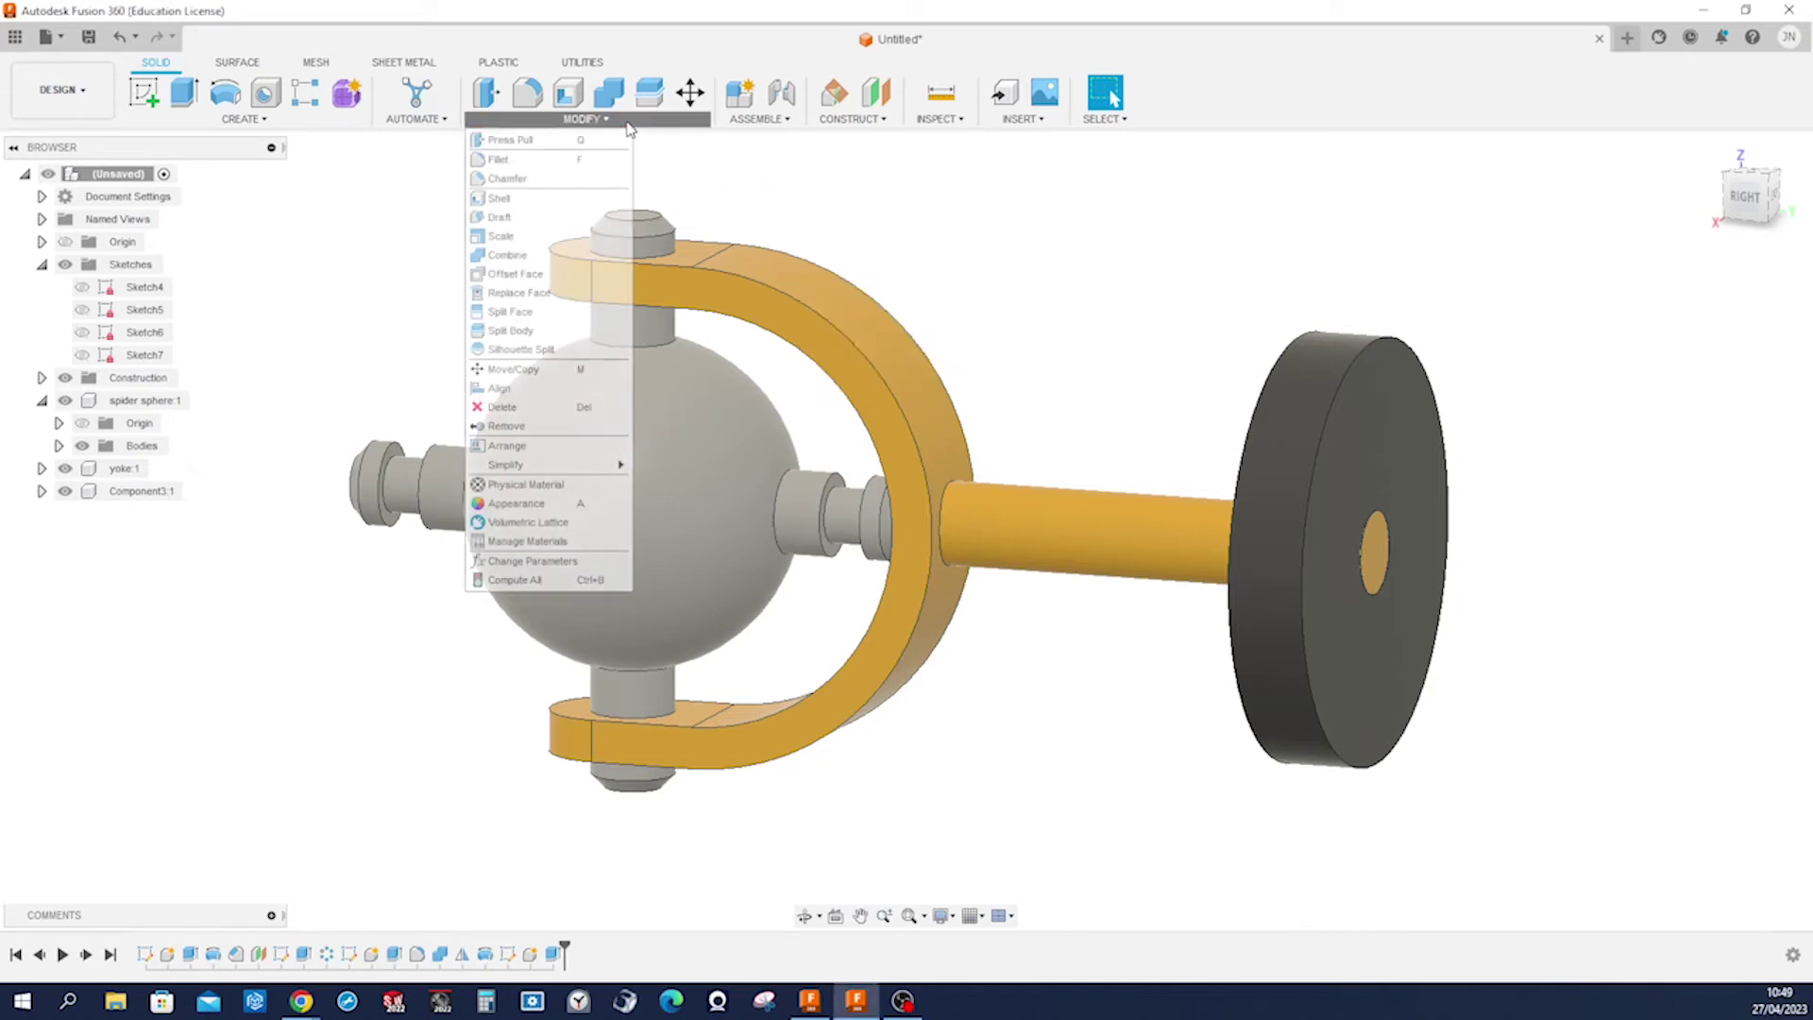
pyautogui.click(545, 179)
pyautogui.click(1245, 475)
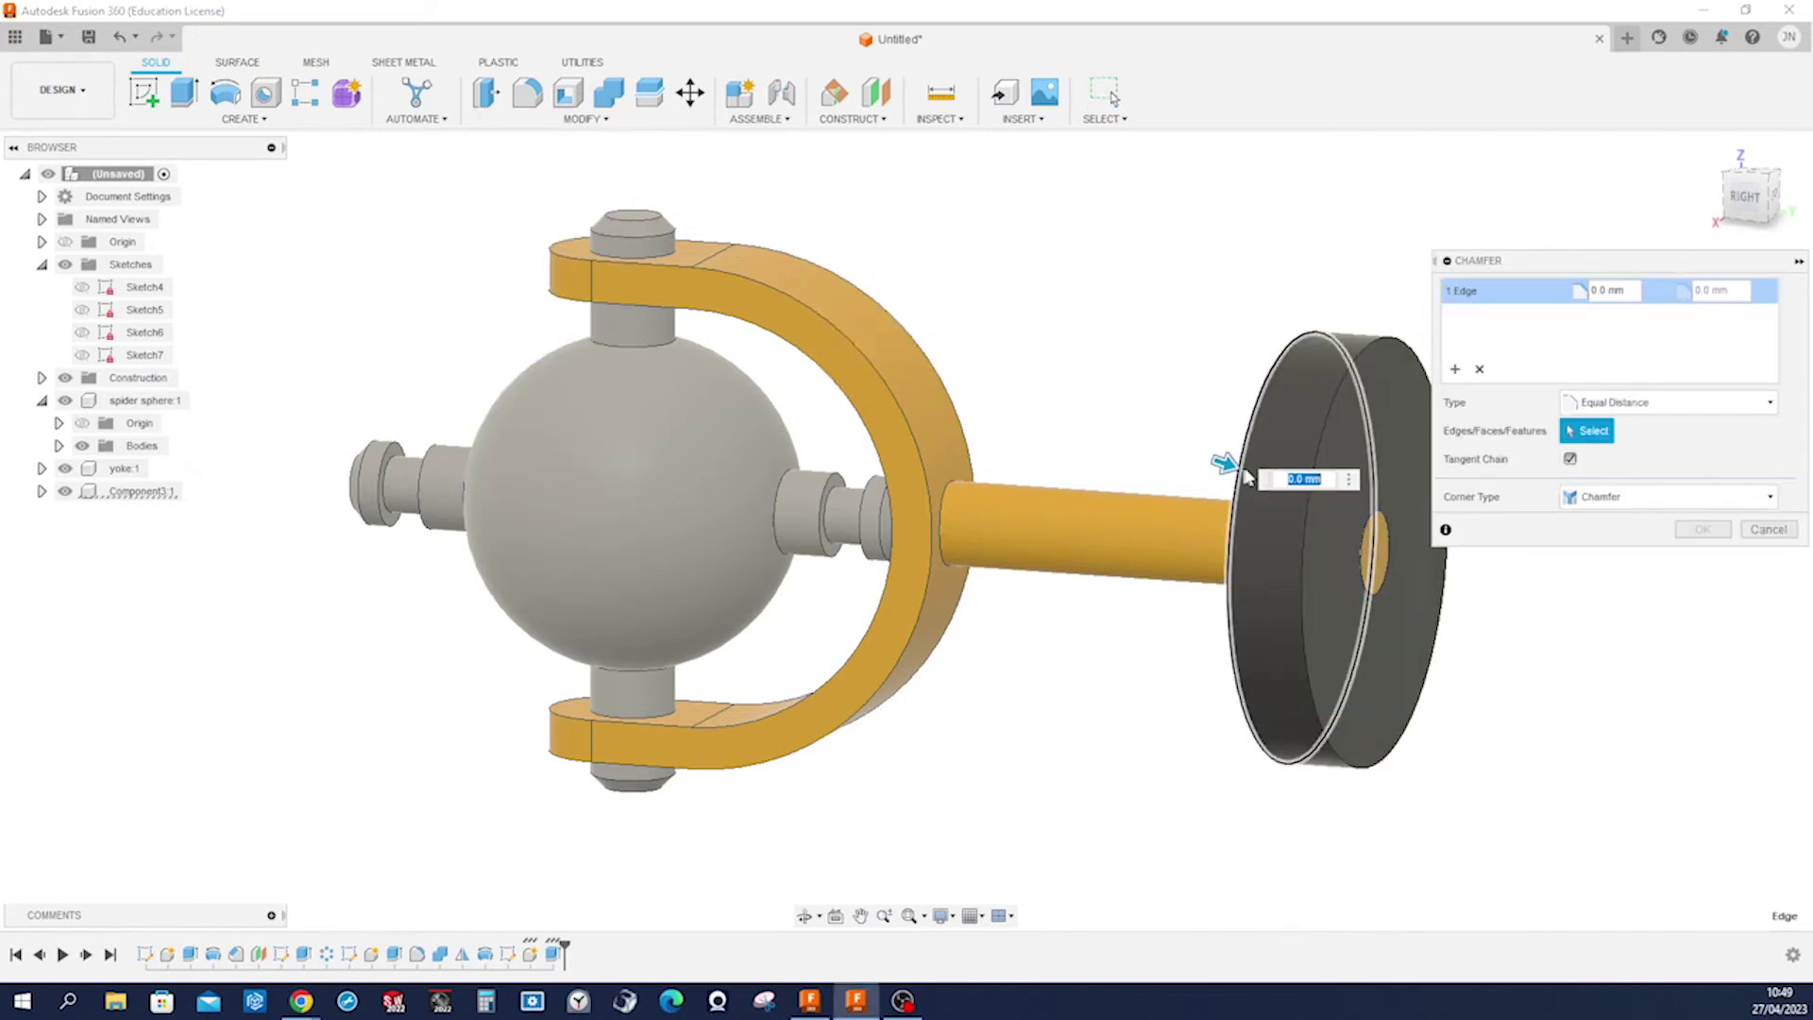
pyautogui.click(1304, 518)
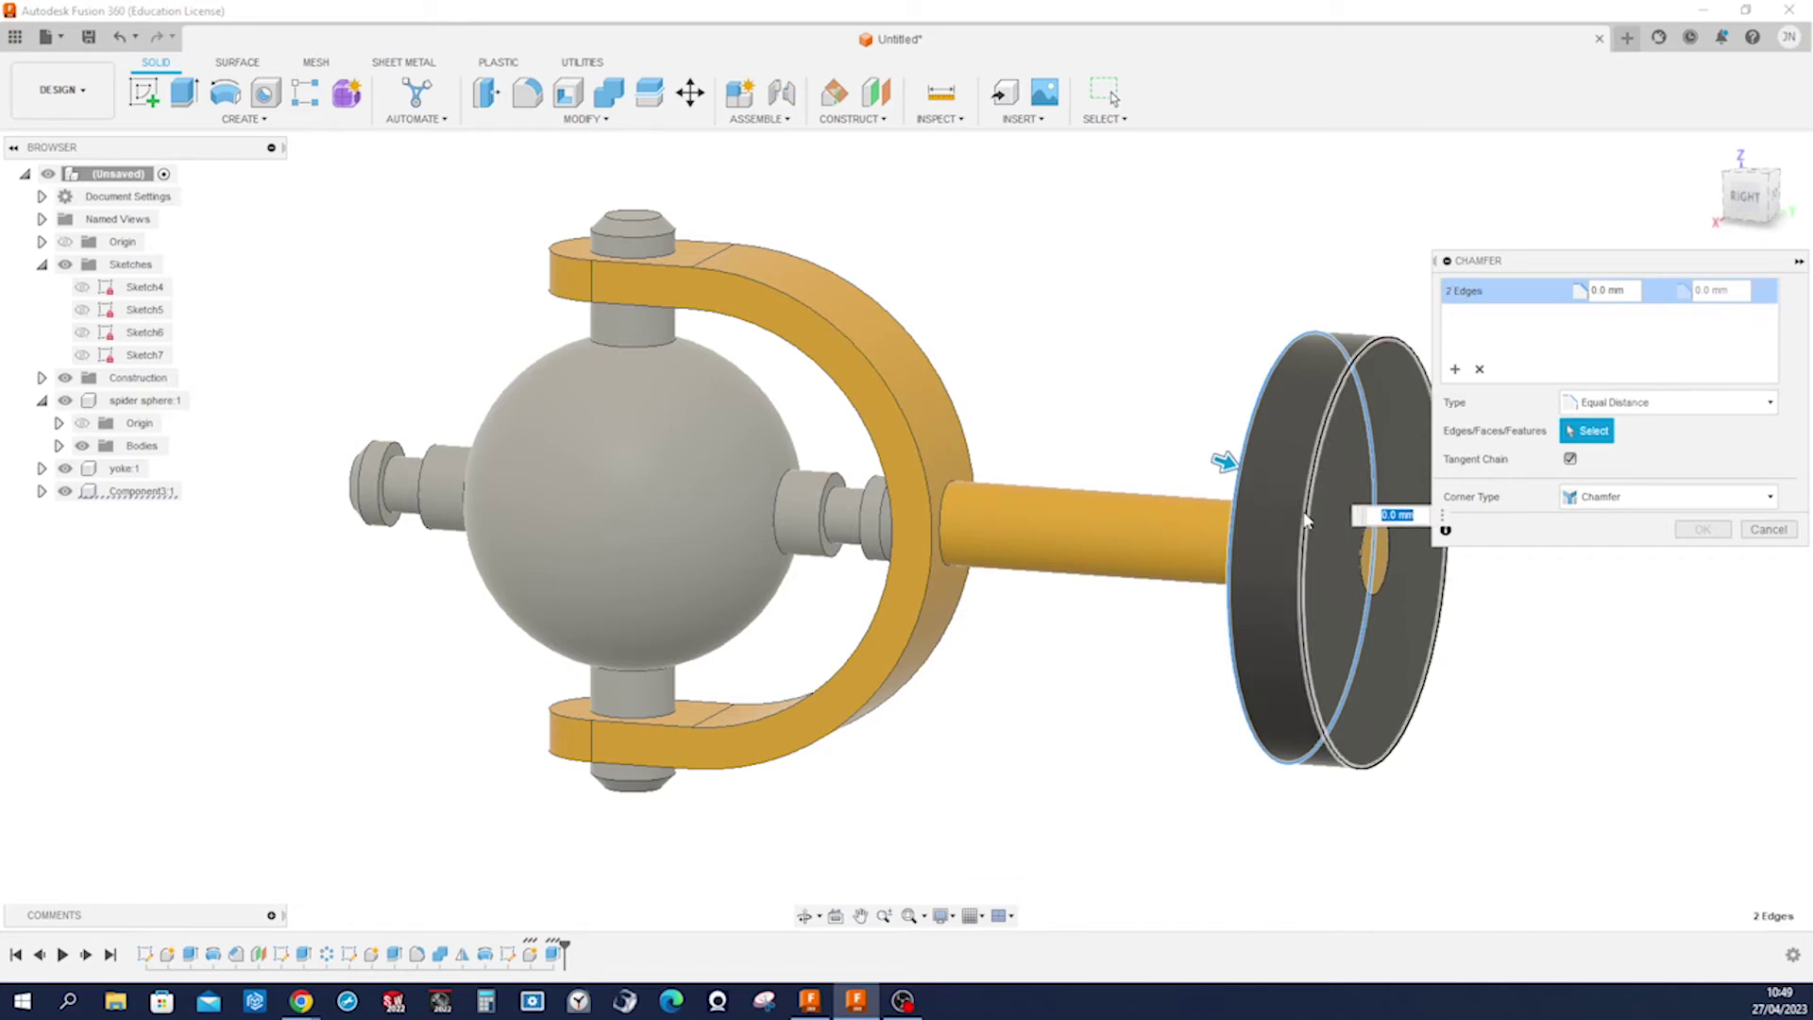
pyautogui.write('1')
pyautogui.press('Return')
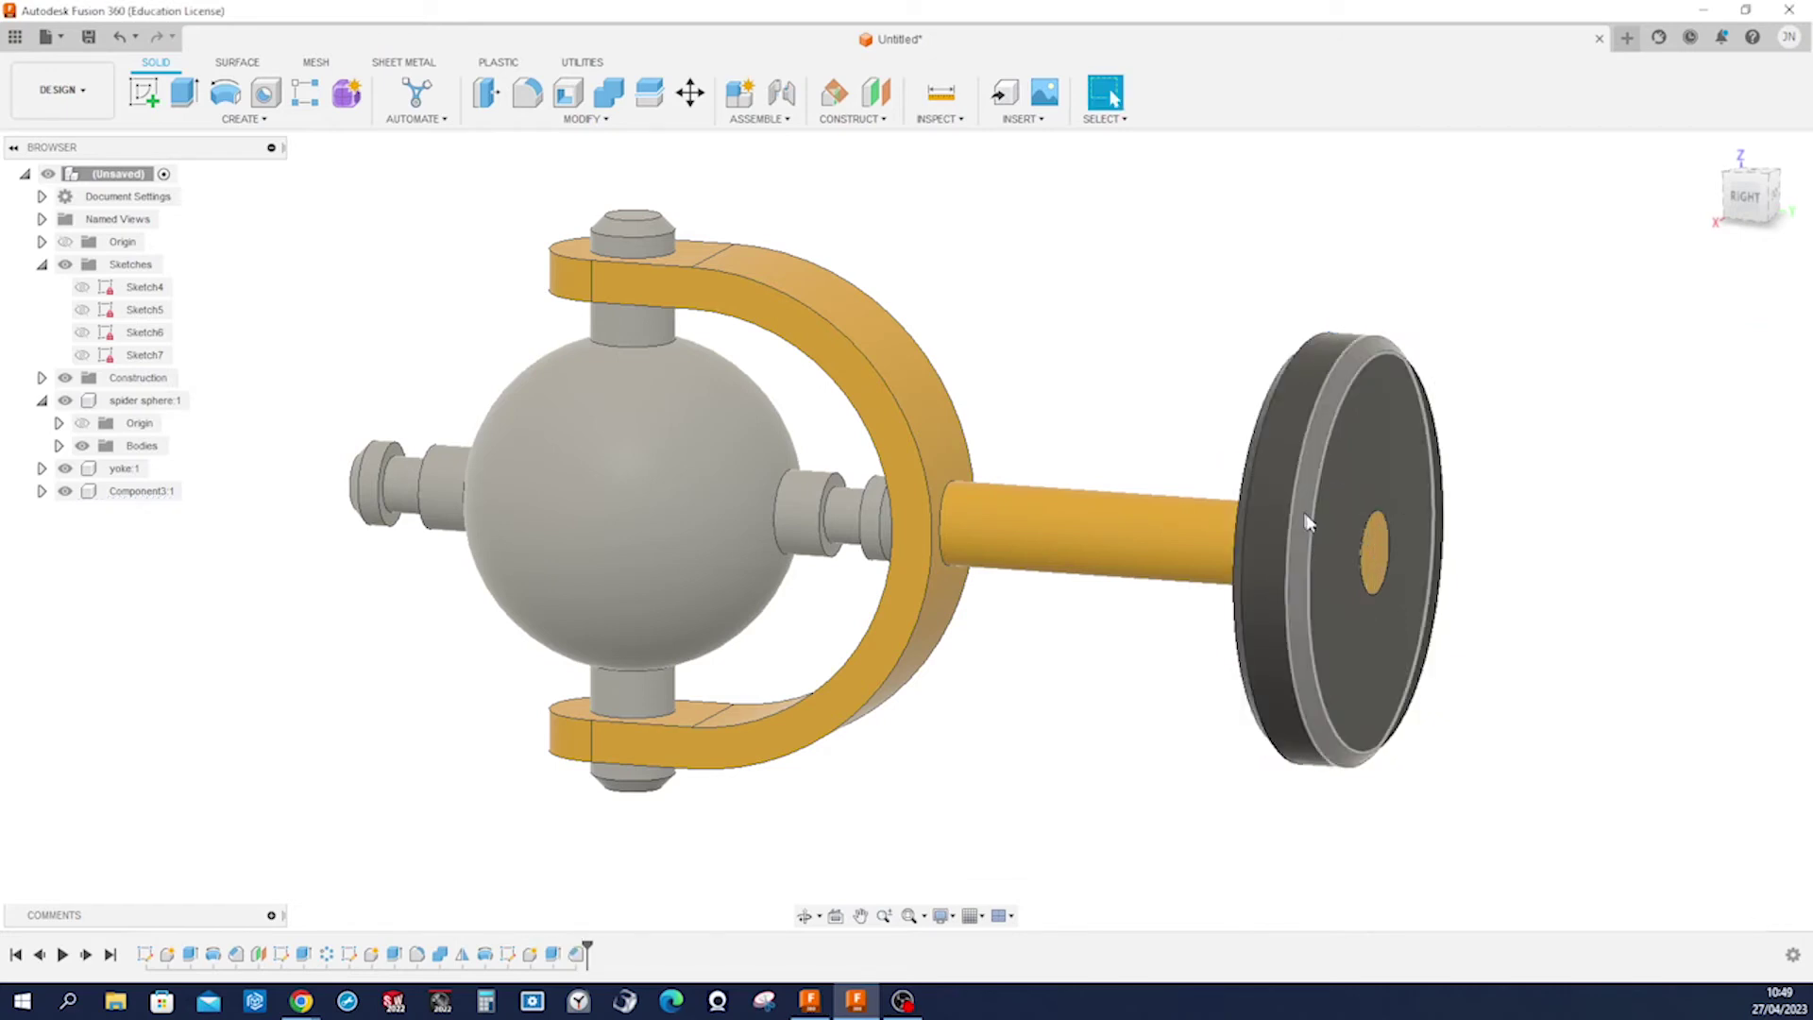
# Rename Component3 to 'disk' and clear the selection.
pyautogui.rightClick(113, 493)
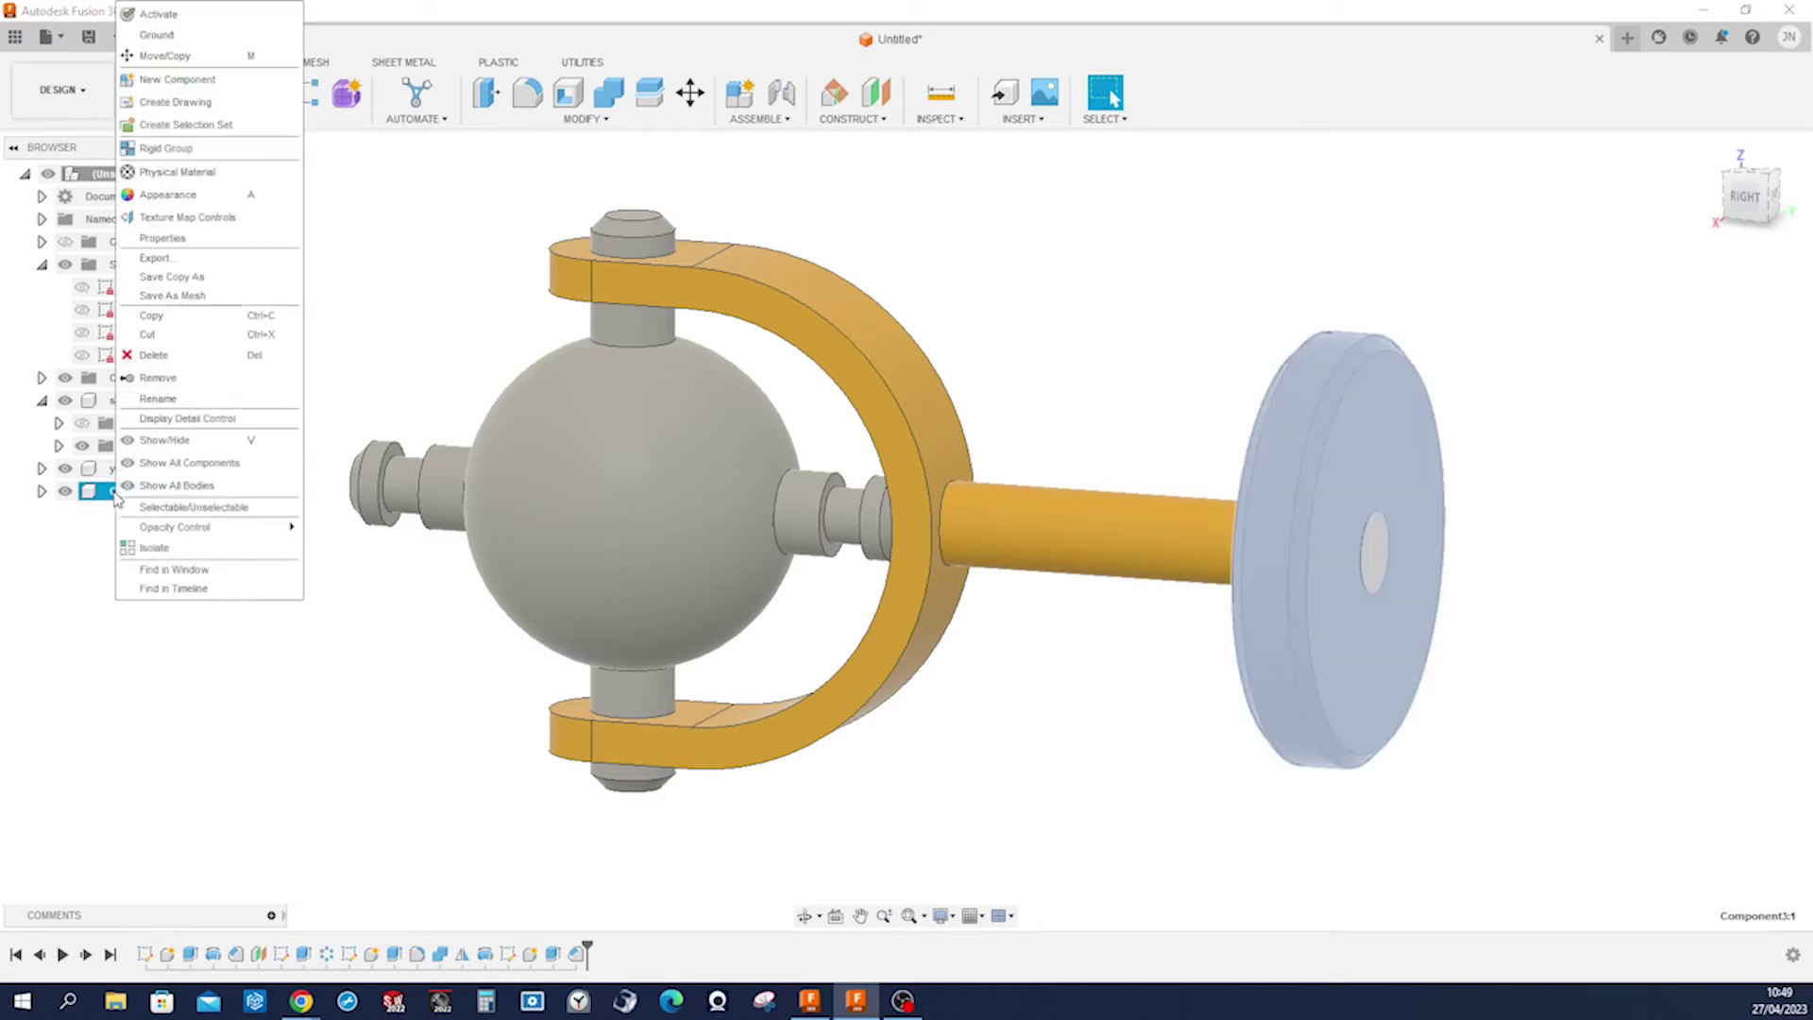
pyautogui.click(175, 398)
pyautogui.write('dr')
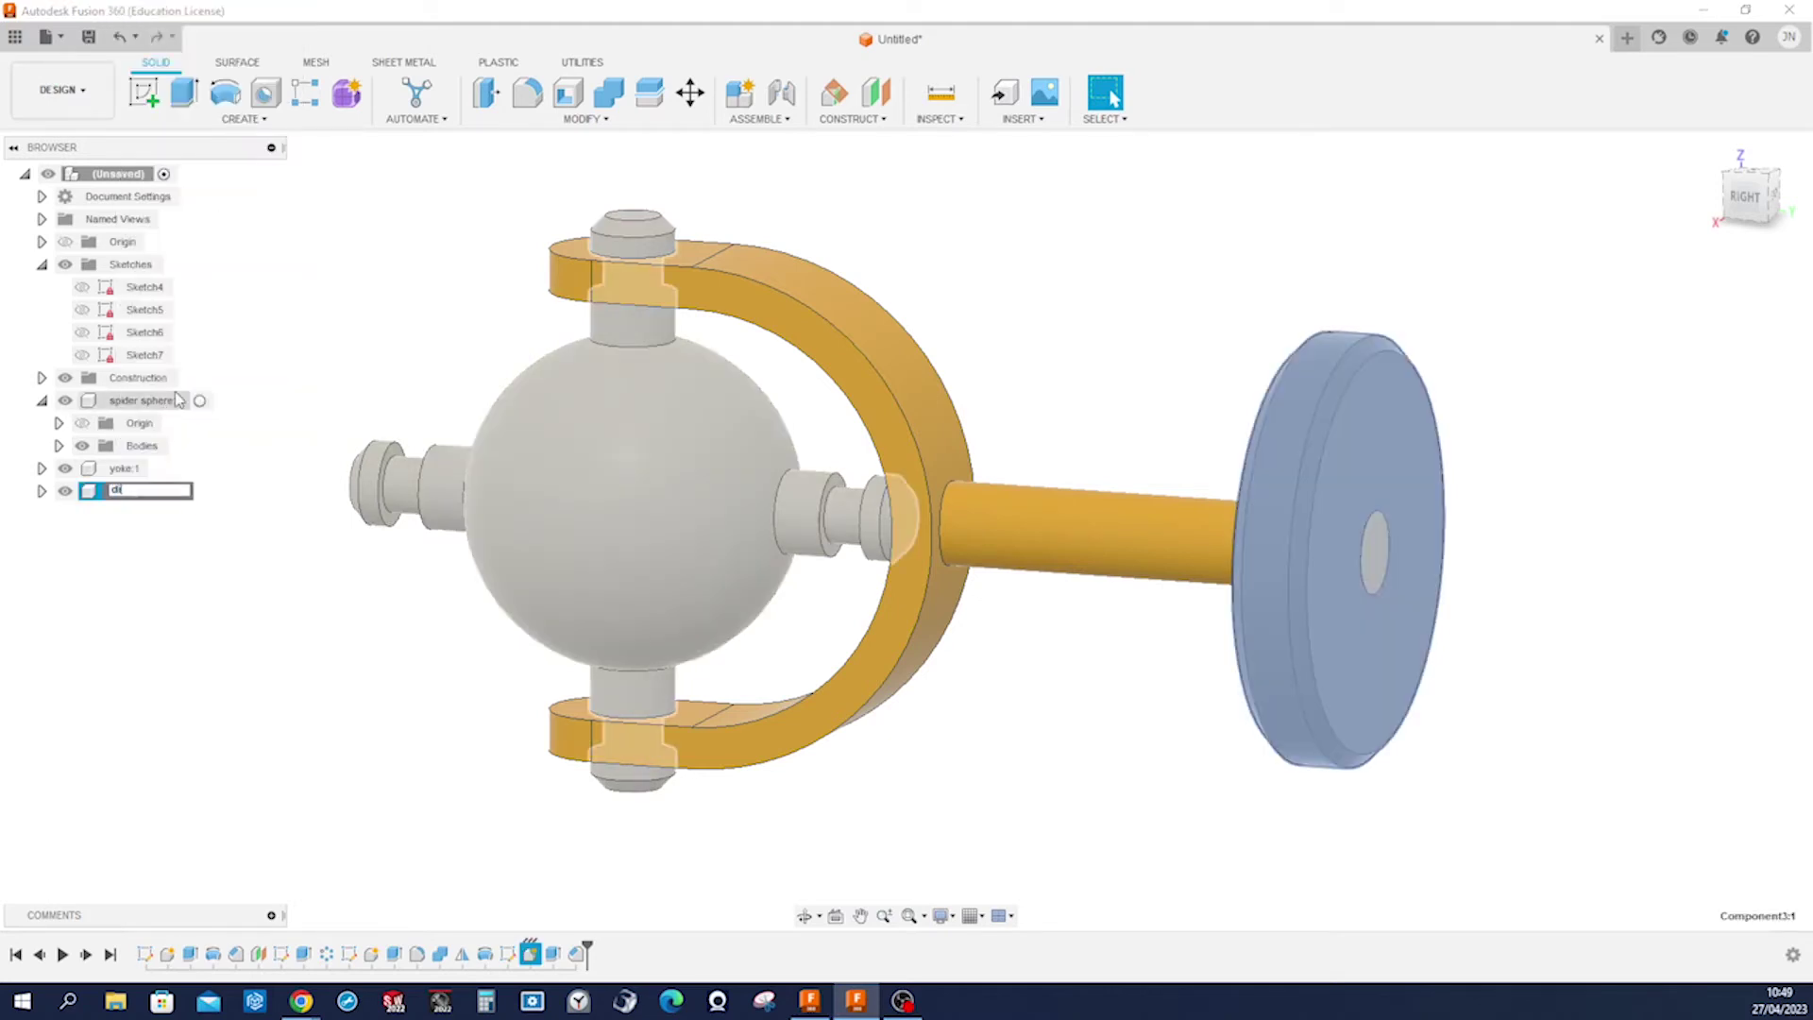
pyautogui.write('sk')
pyautogui.press('Return')
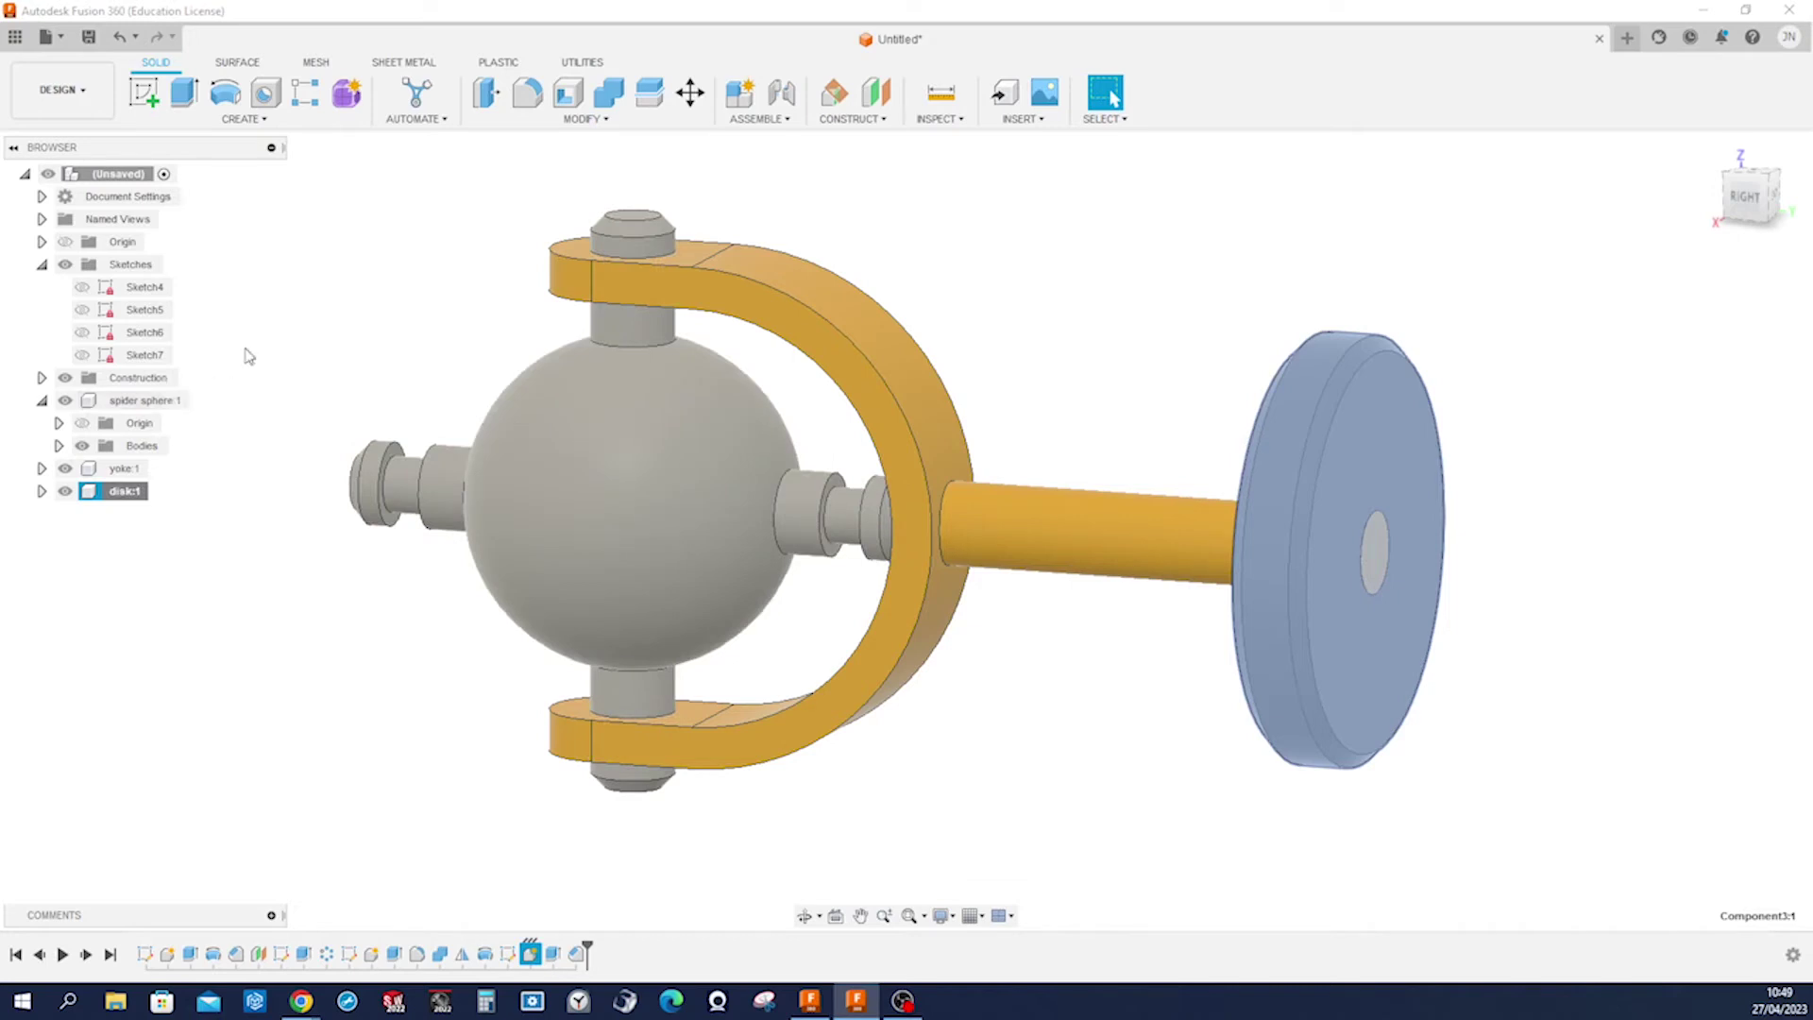
pyautogui.click(928, 825)
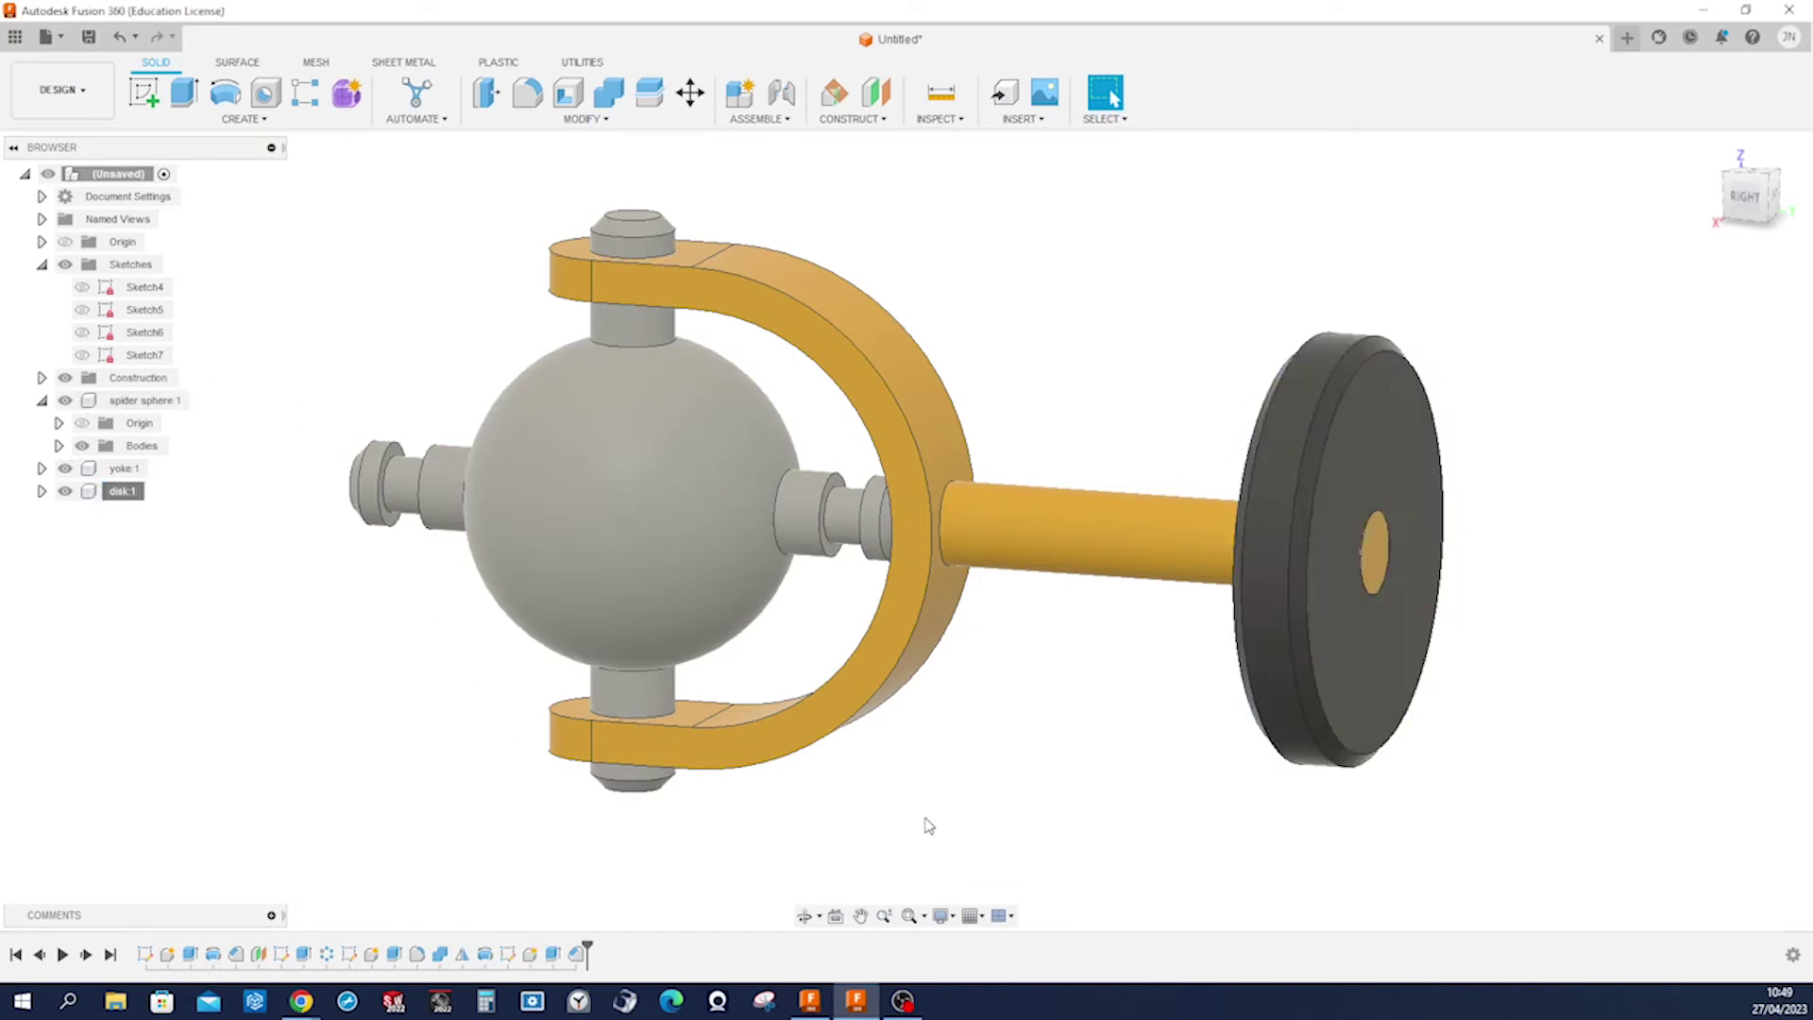
pyautogui.keyDown('shift'); pyautogui.moveTo(928, 824); pyautogui.dragTo(1108, 781, button='middle'); pyautogui.keyUp('shift')
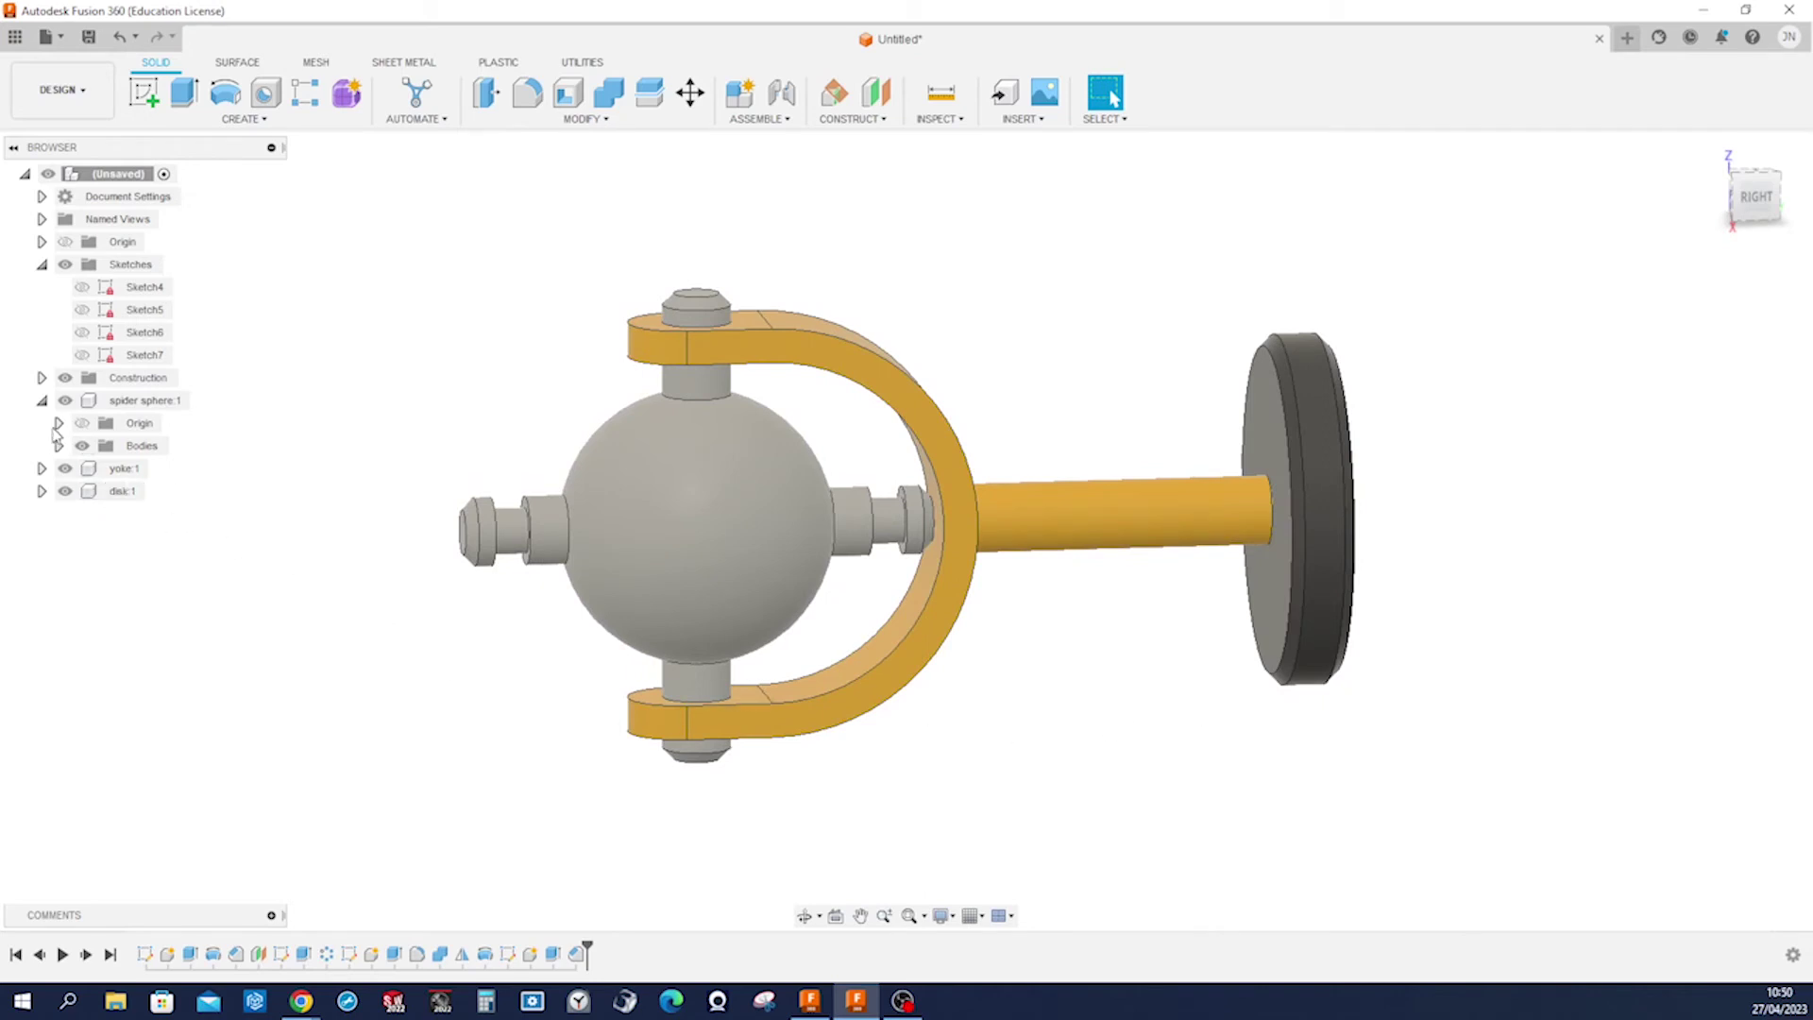
# Drag the disk right, the yoke up-left, and the spider sphere down-left to separate them.
pyautogui.click(42, 400)
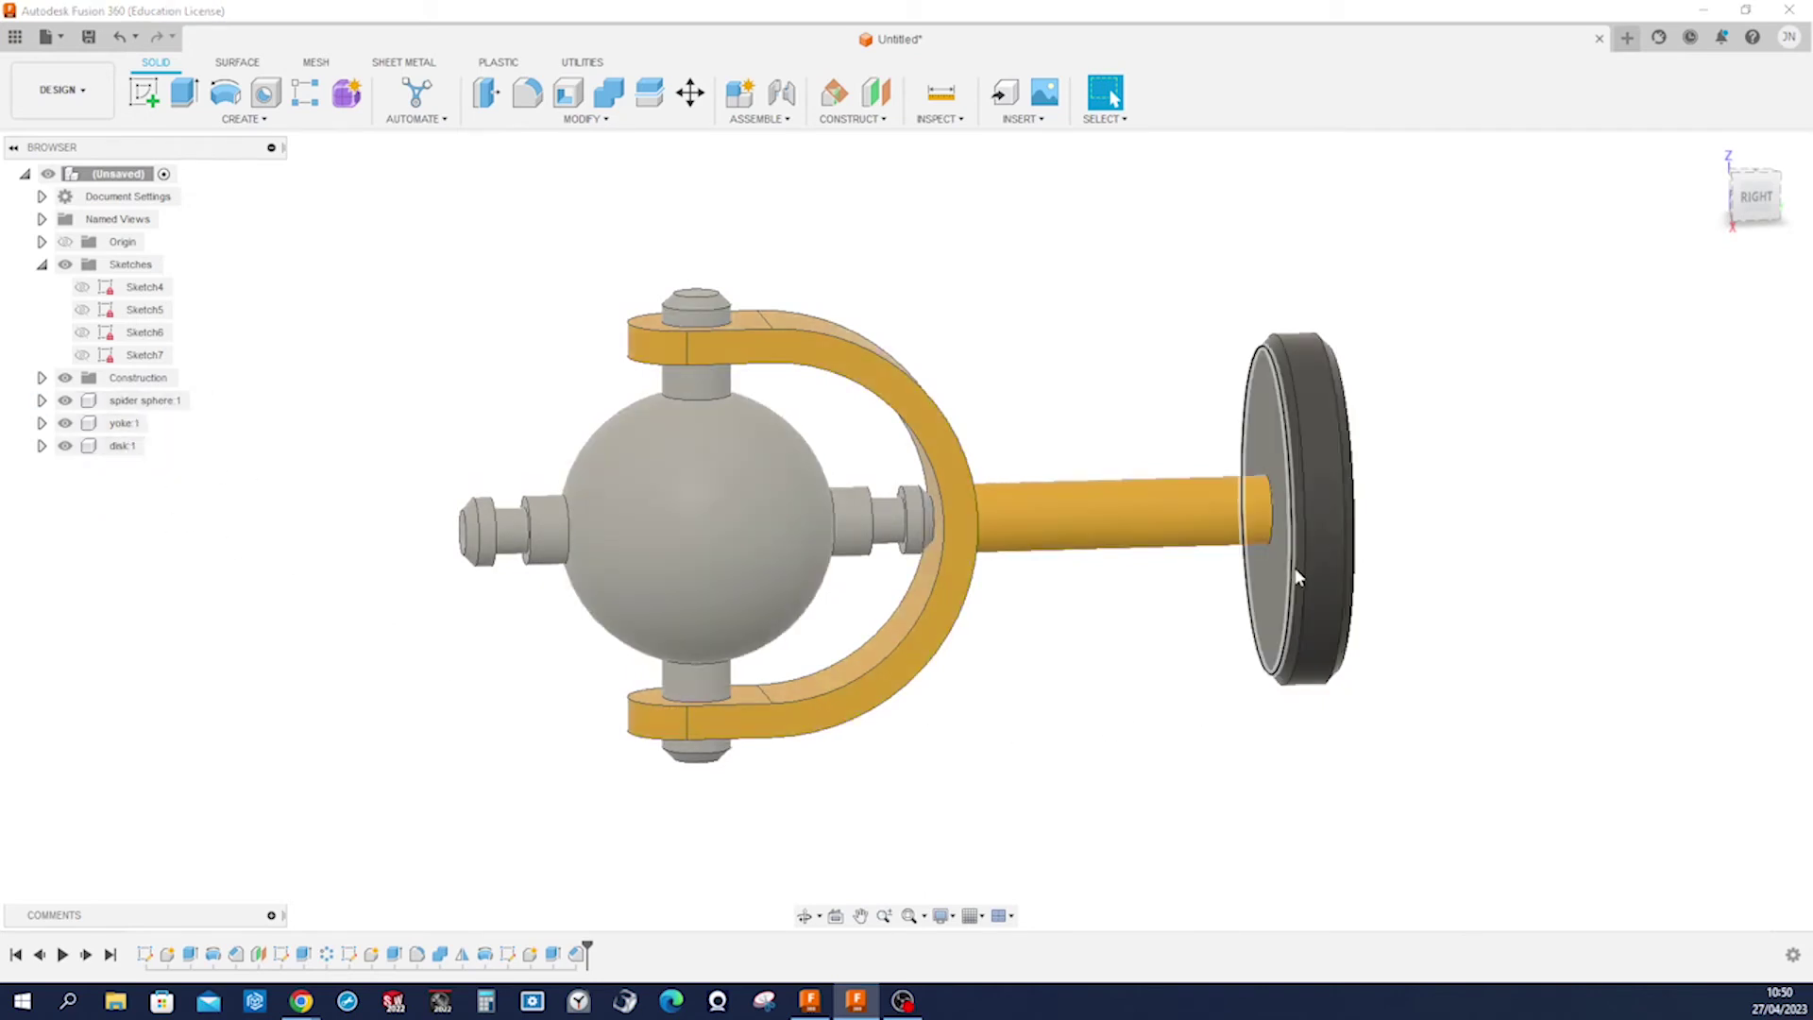
pyautogui.moveTo(1322, 582); pyautogui.dragTo(1506, 555)
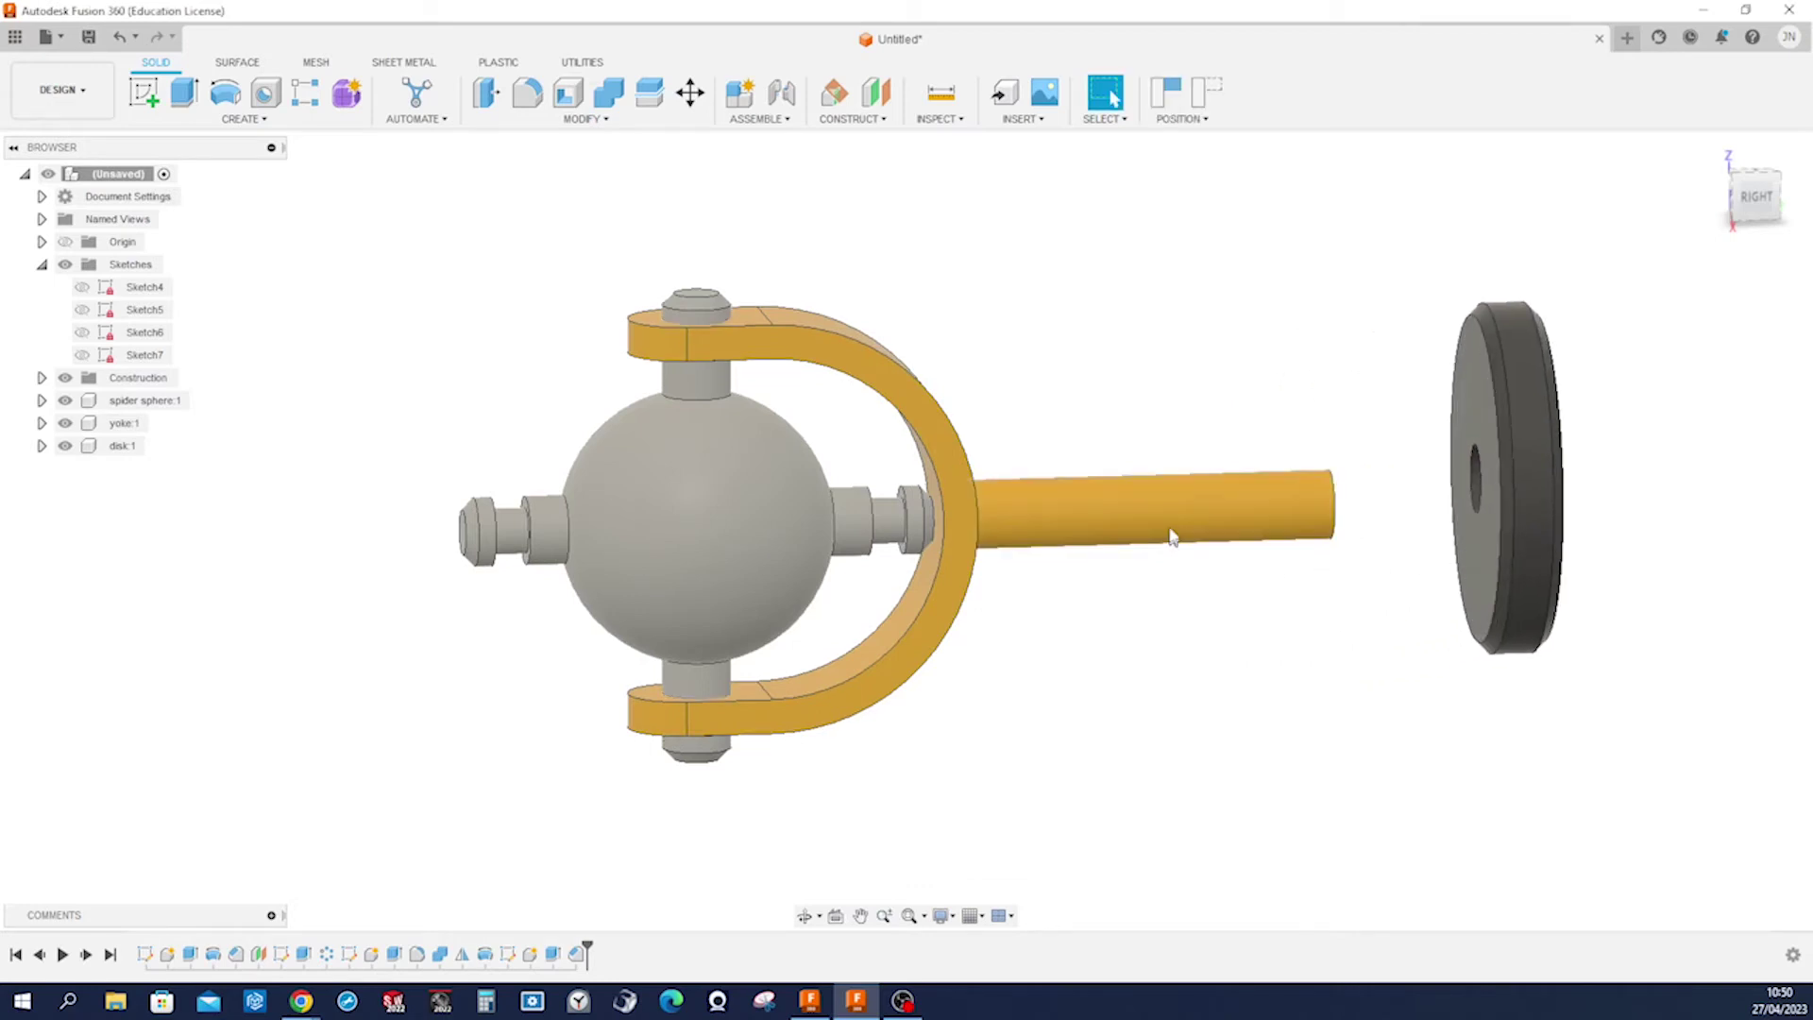
pyautogui.moveTo(1178, 530); pyautogui.dragTo(1063, 364)
pyautogui.moveTo(813, 526); pyautogui.dragTo(513, 734)
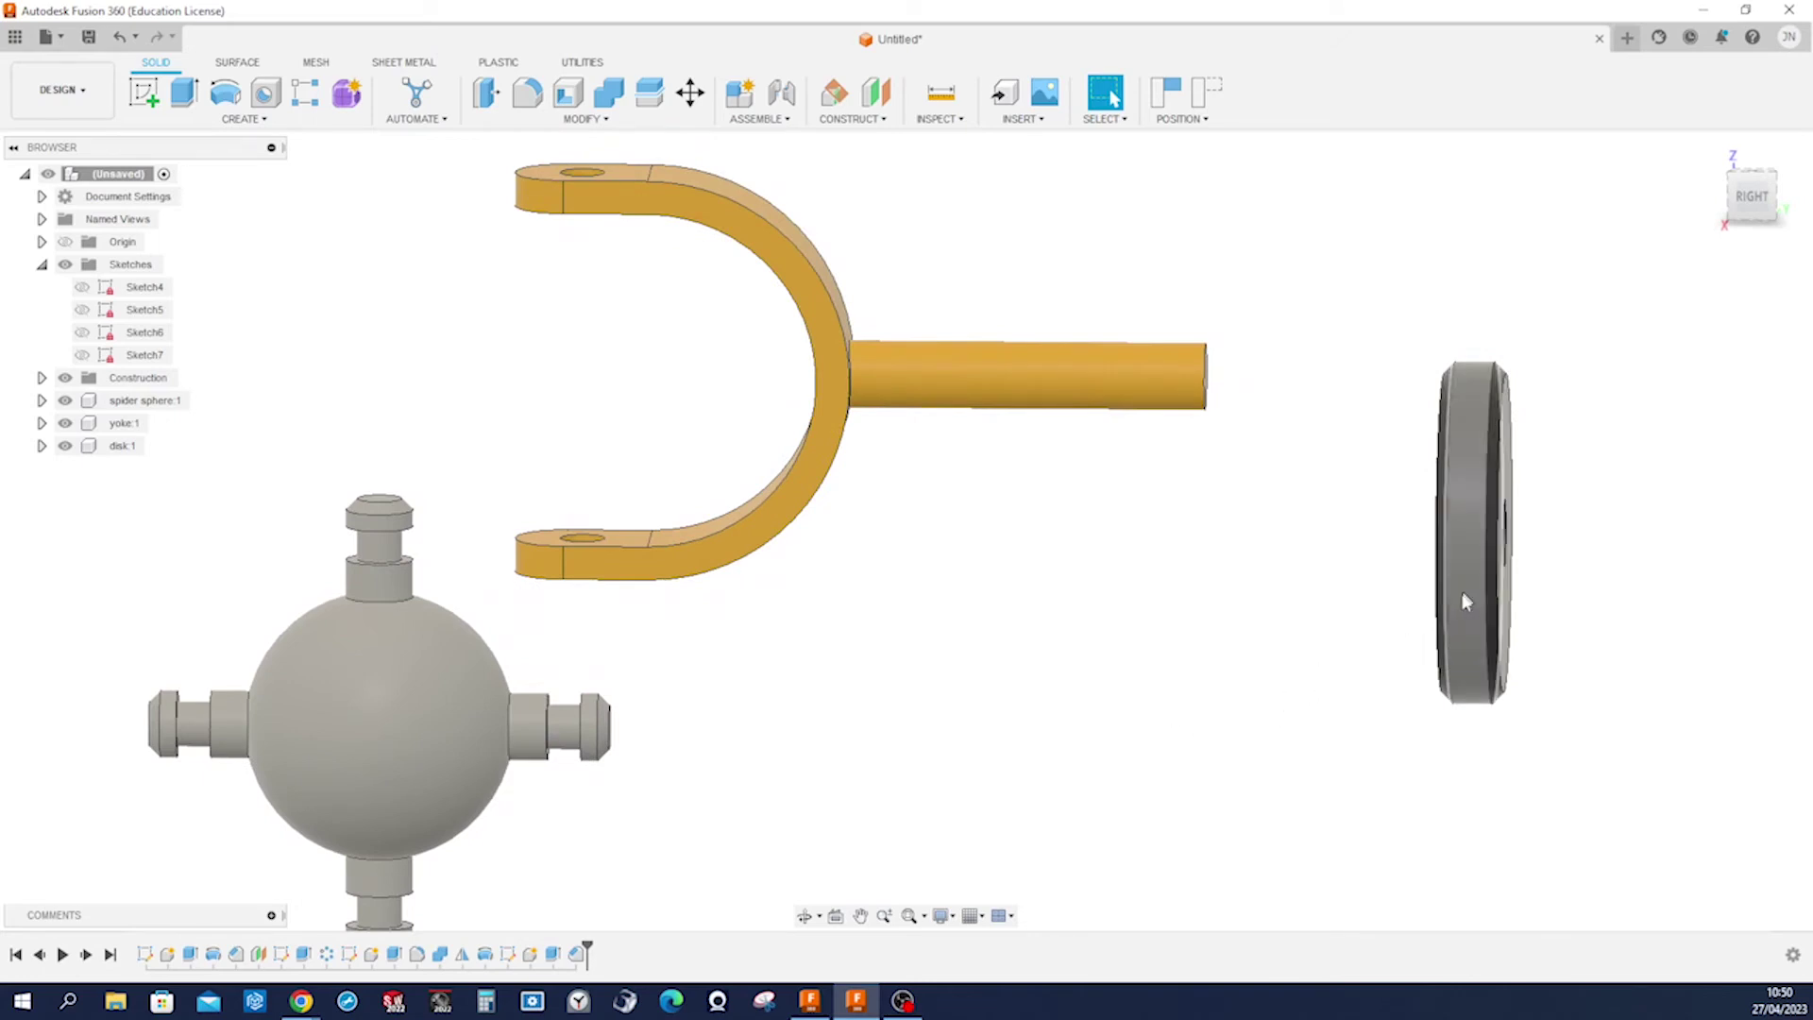
# Ground the disk component and capture the separated positions.
pyautogui.rightClick(122, 446)
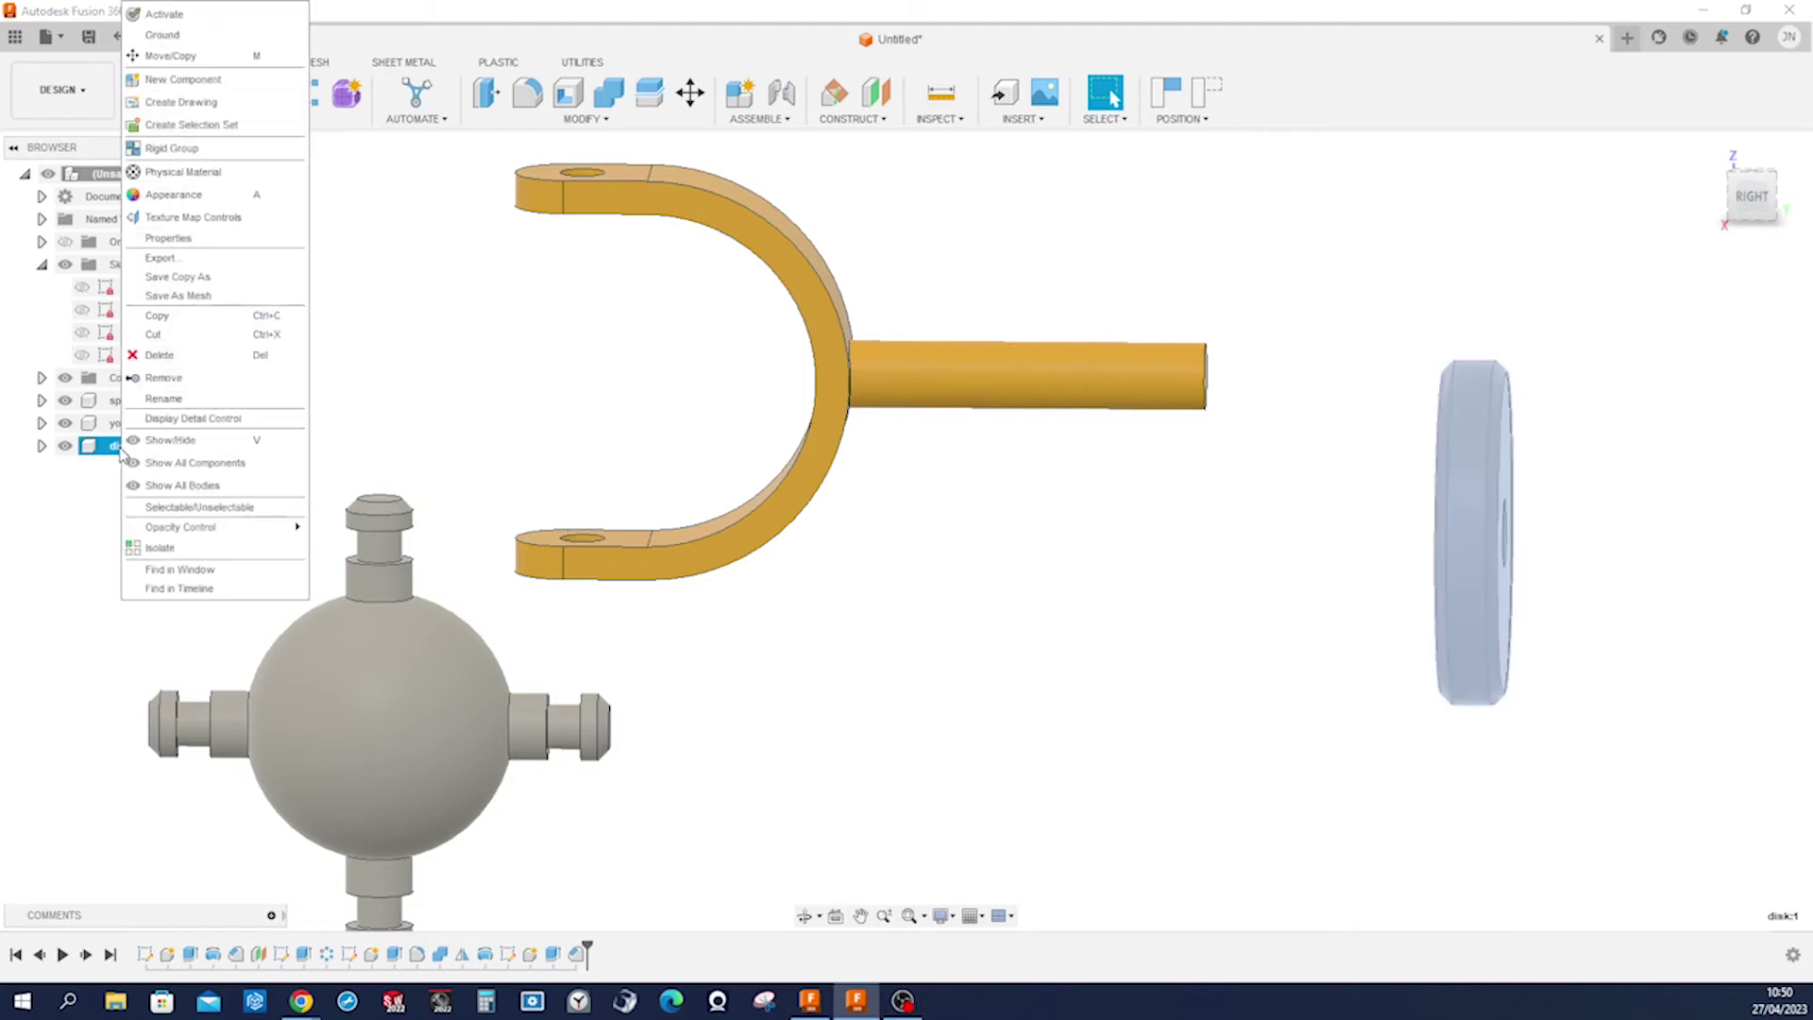
pyautogui.click(174, 40)
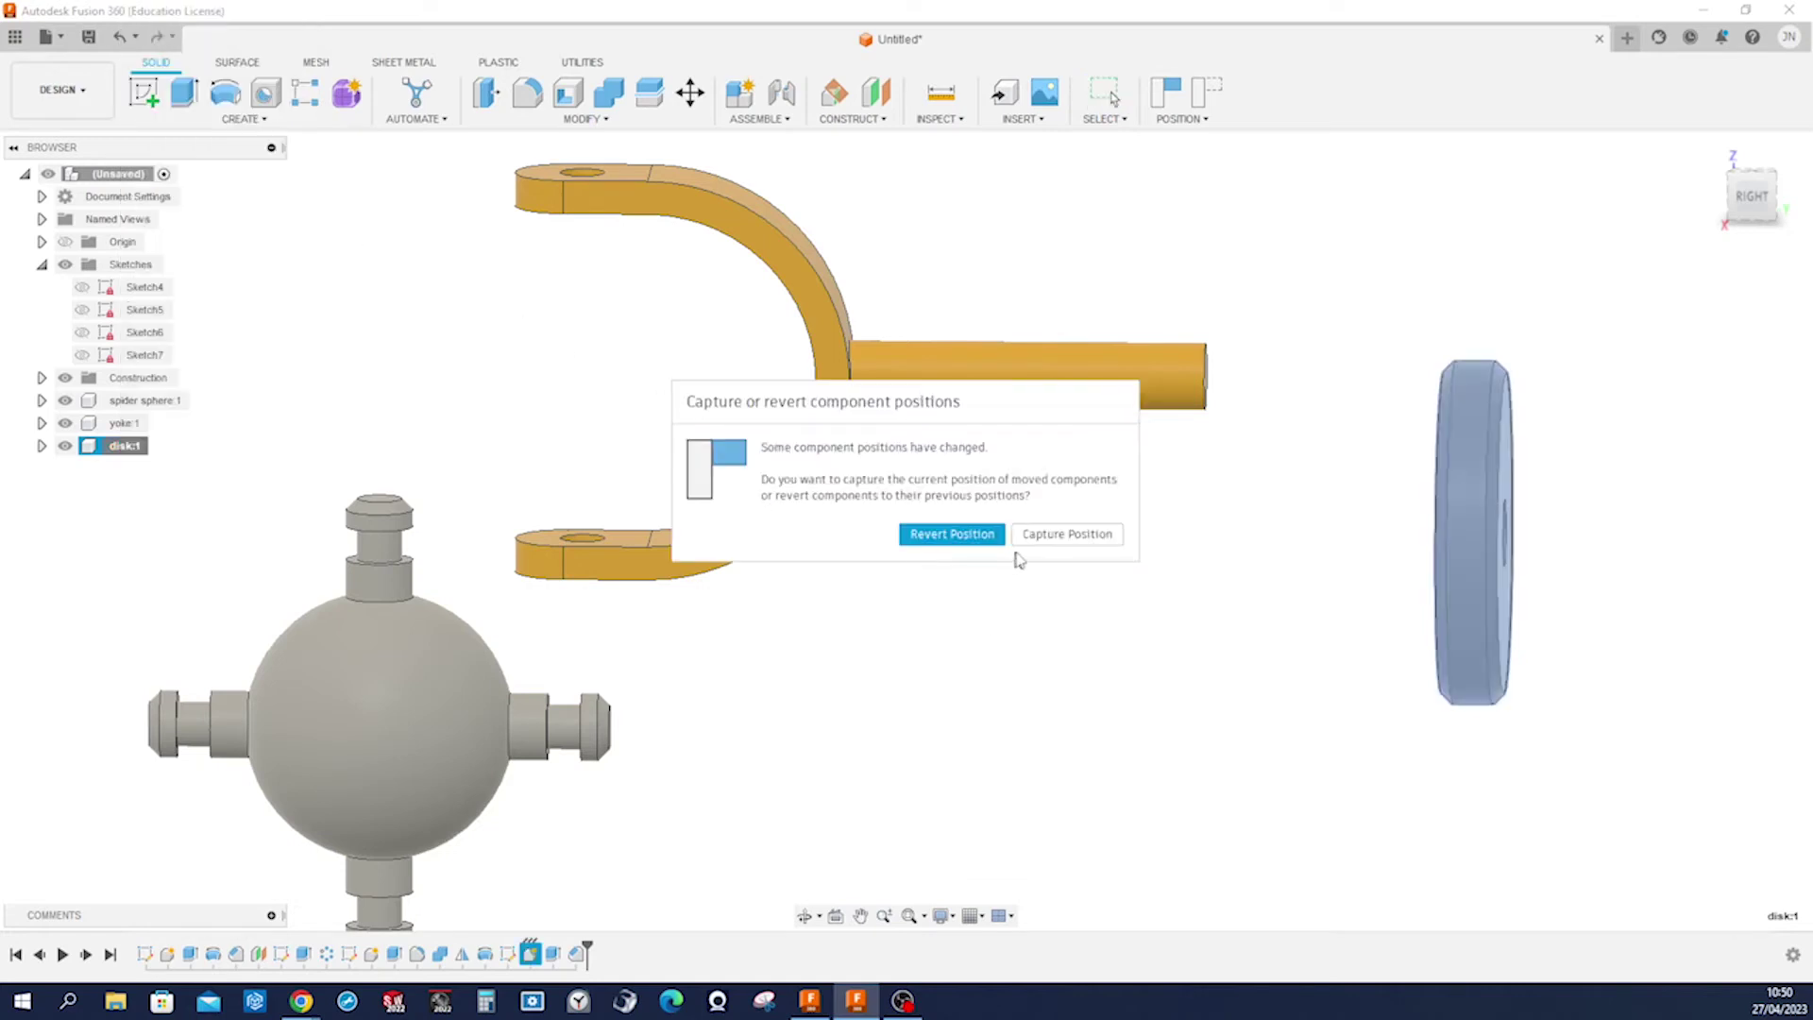
pyautogui.click(1054, 534)
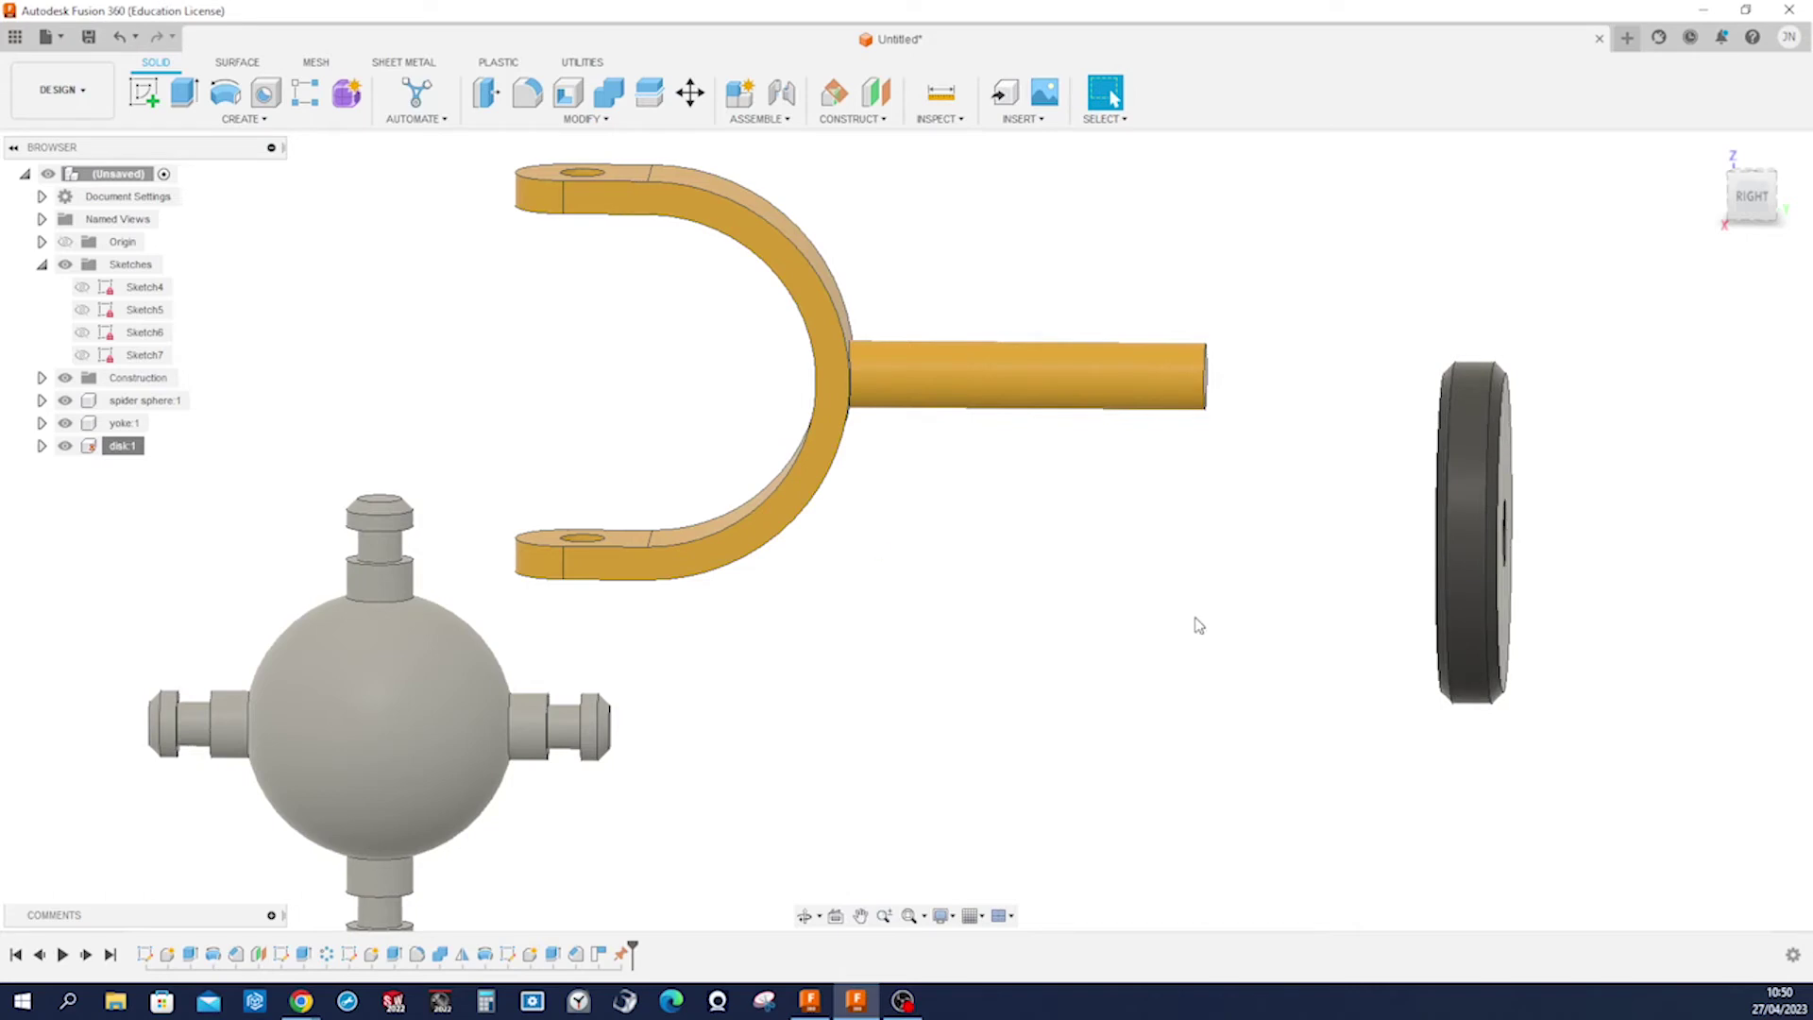
# Join the yoke shaft's end to the disk's centre with a revolute joint.
pyautogui.press('j')
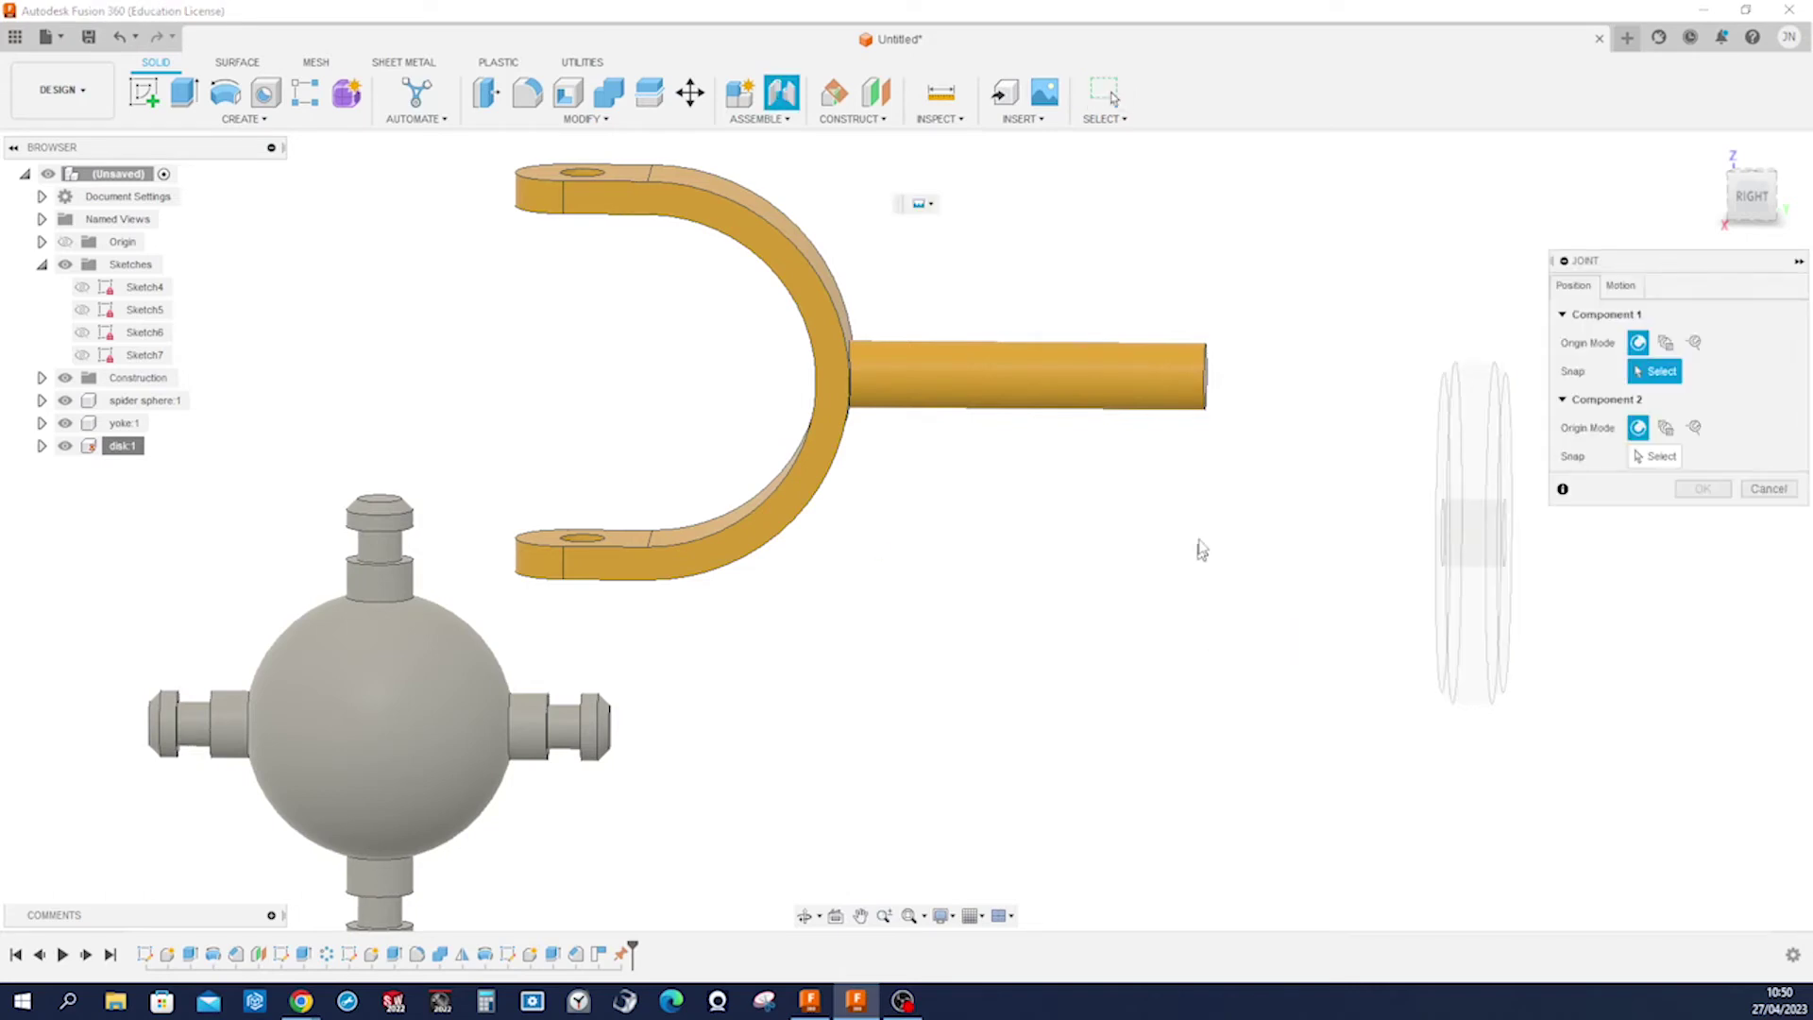
pyautogui.keyDown('shift'); pyautogui.moveTo(1199, 518); pyautogui.dragTo(1200, 488, button='middle'); pyautogui.keyUp('shift')
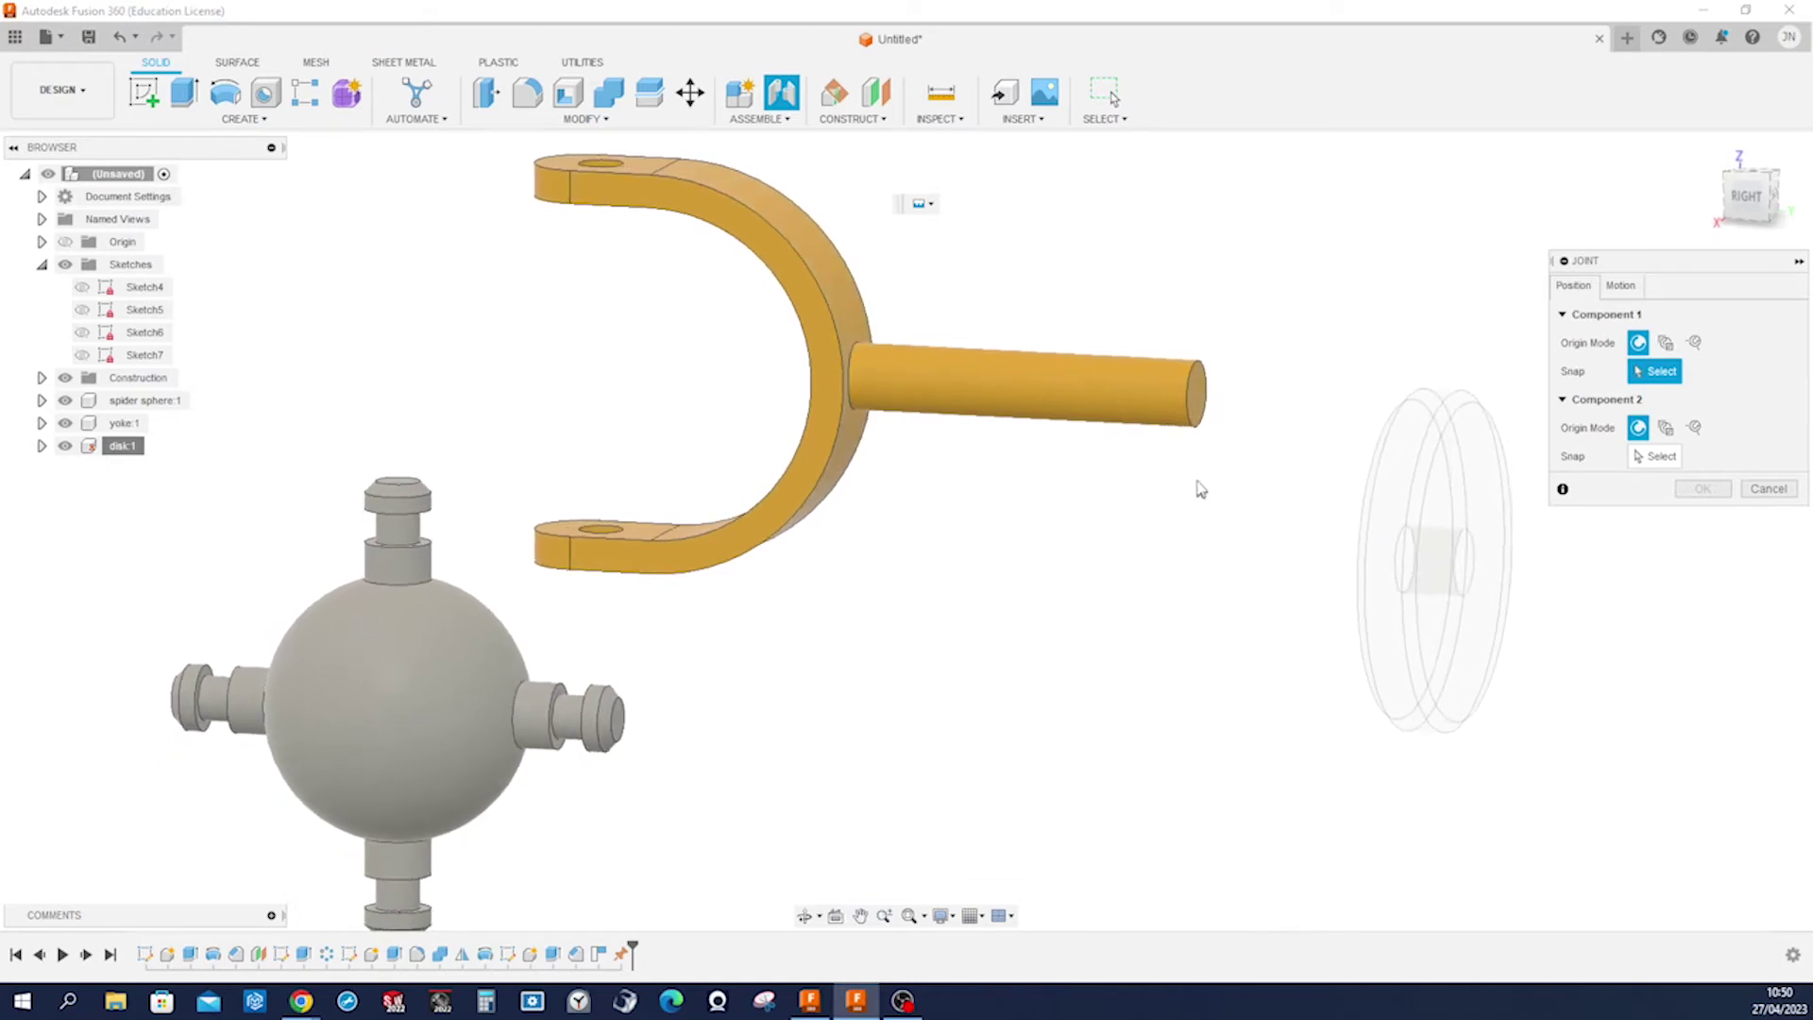
pyautogui.click(1193, 418)
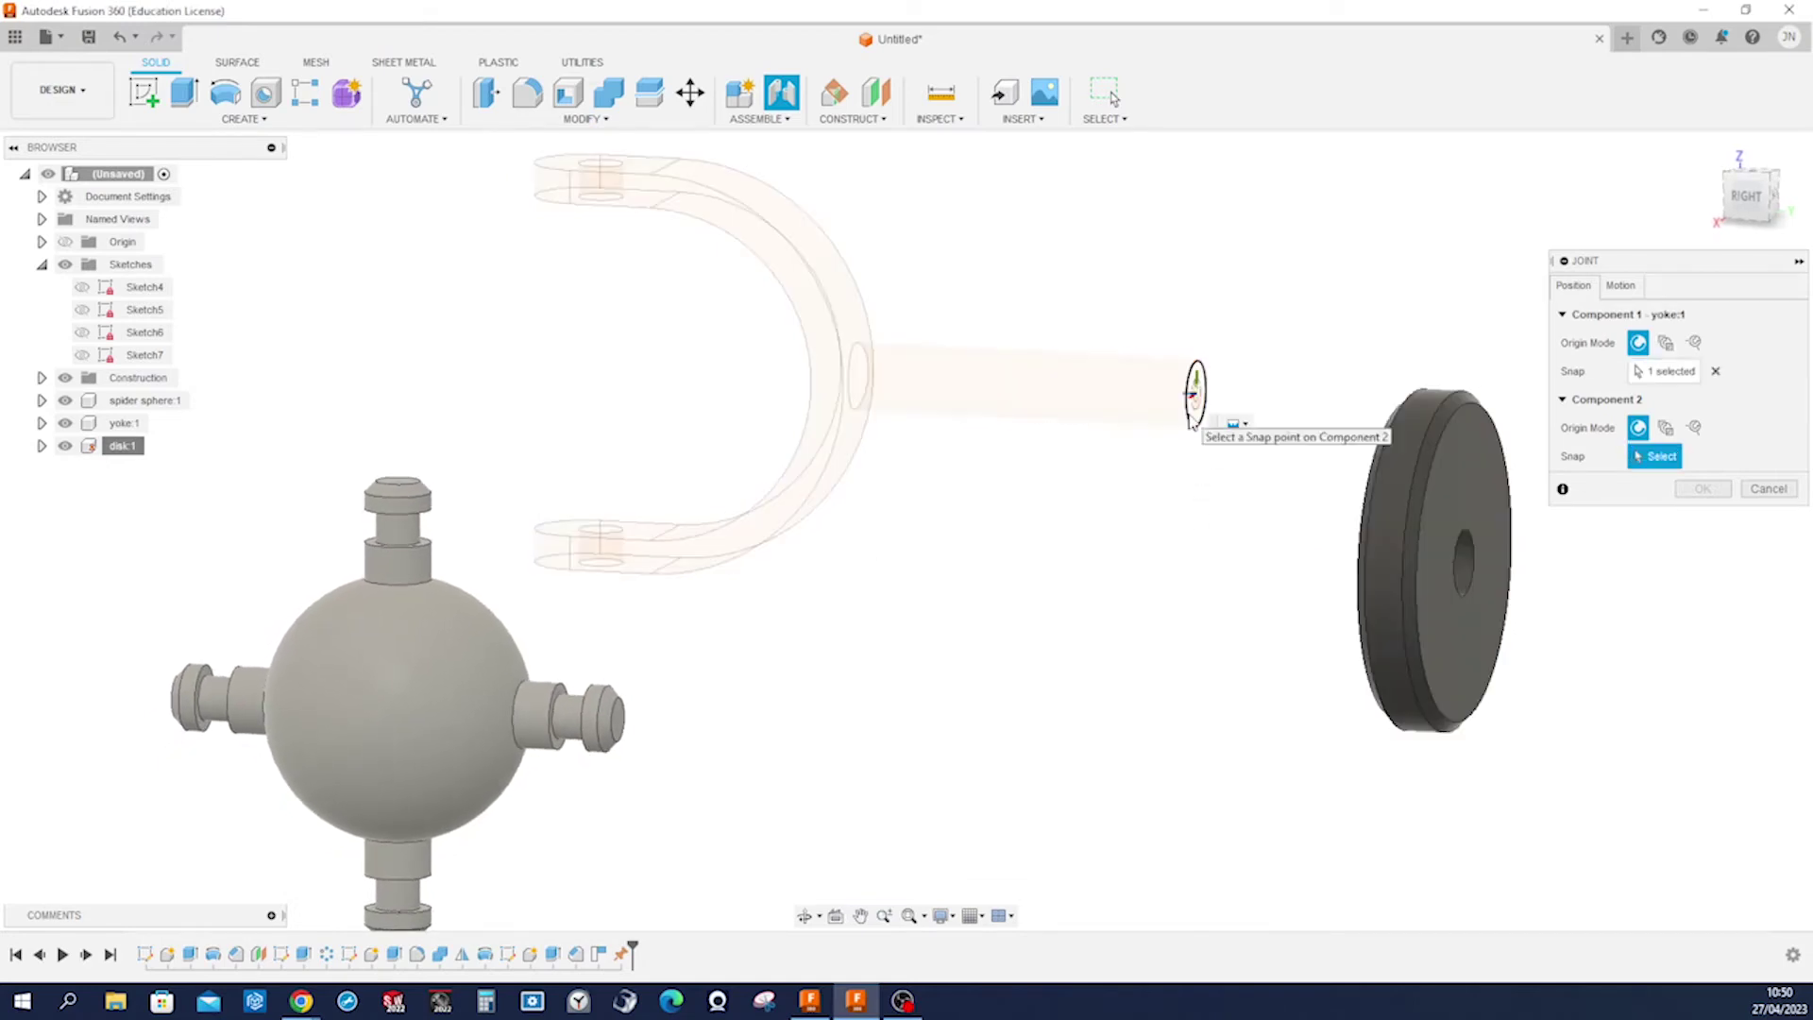
pyautogui.click(1466, 592)
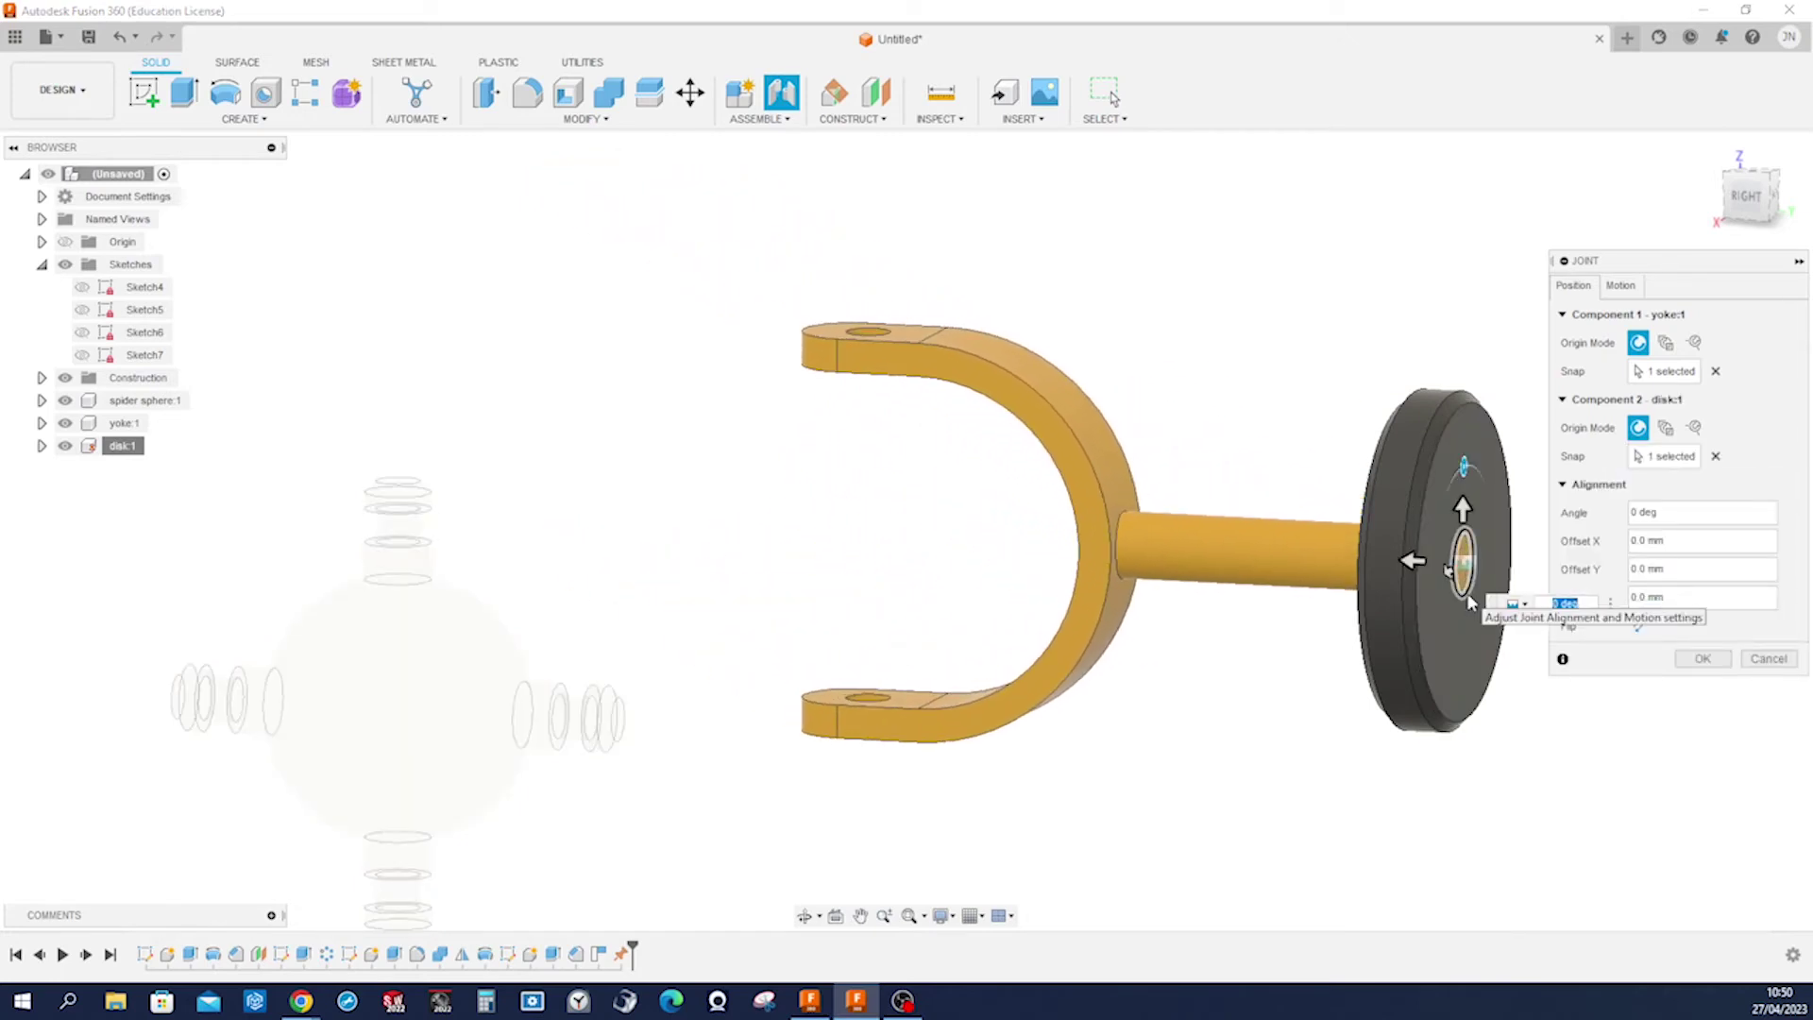
pyautogui.click(1623, 289)
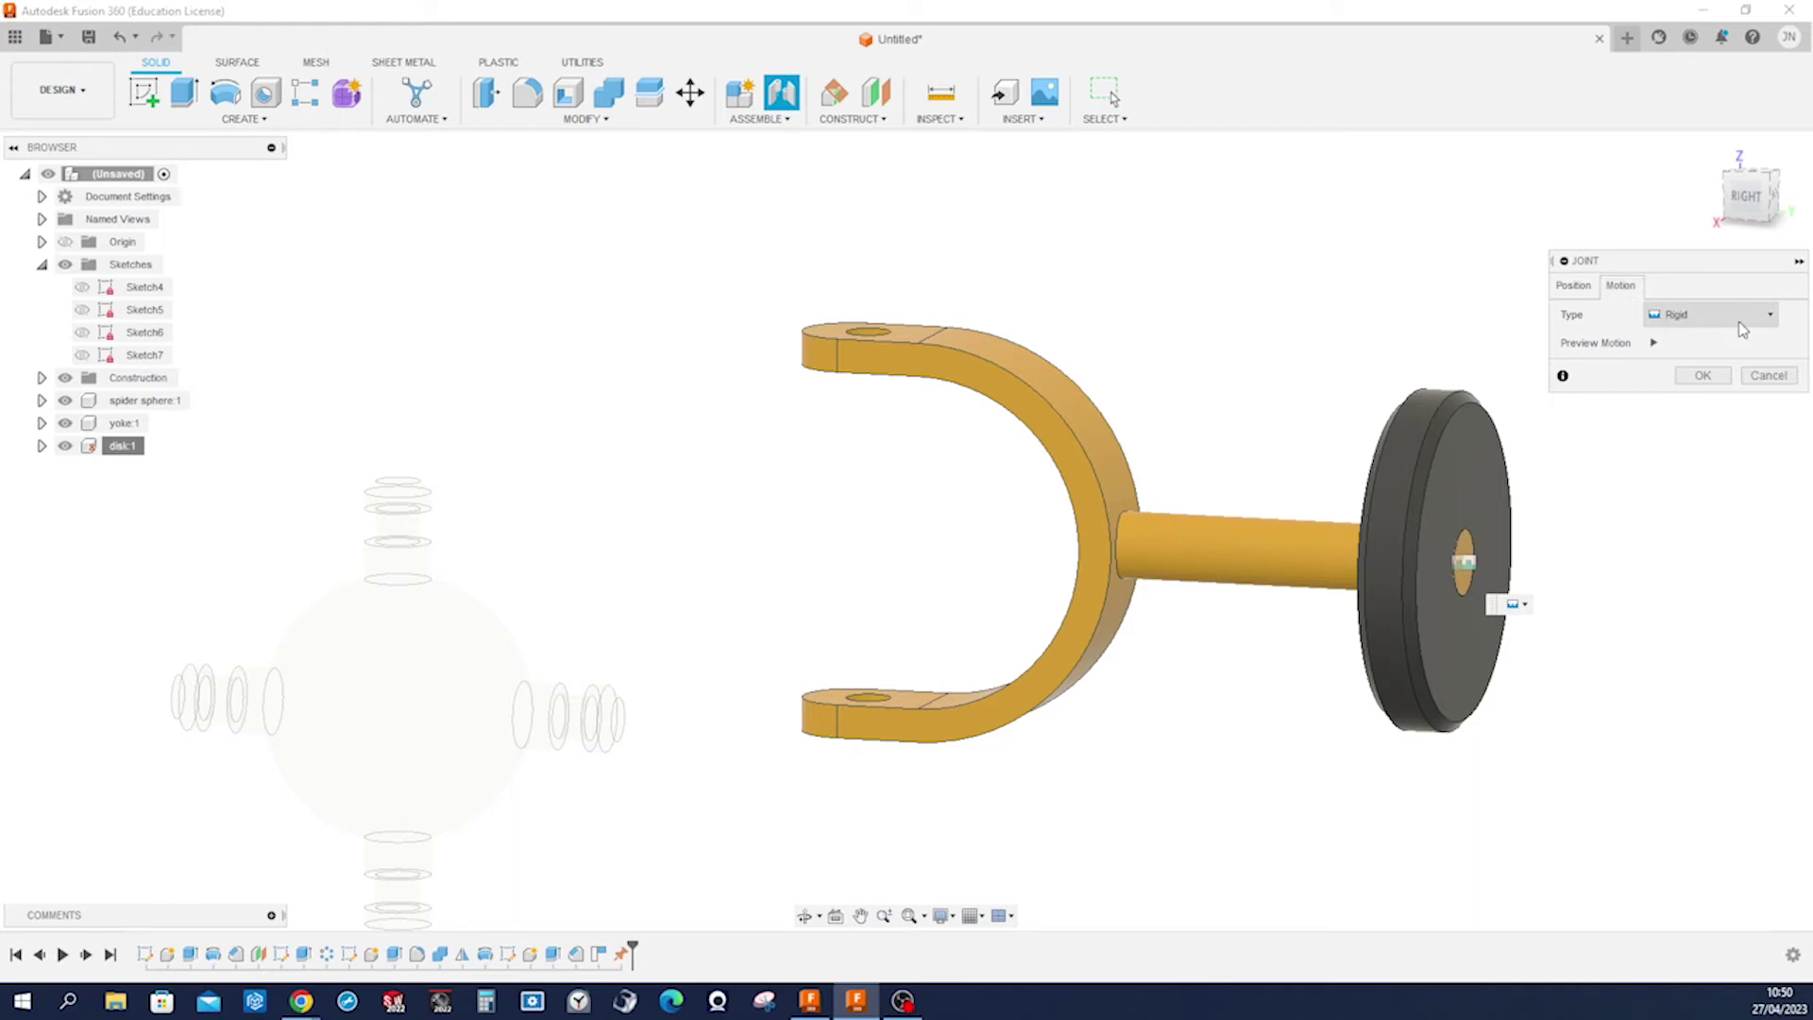
pyautogui.click(1772, 321)
pyautogui.click(1701, 353)
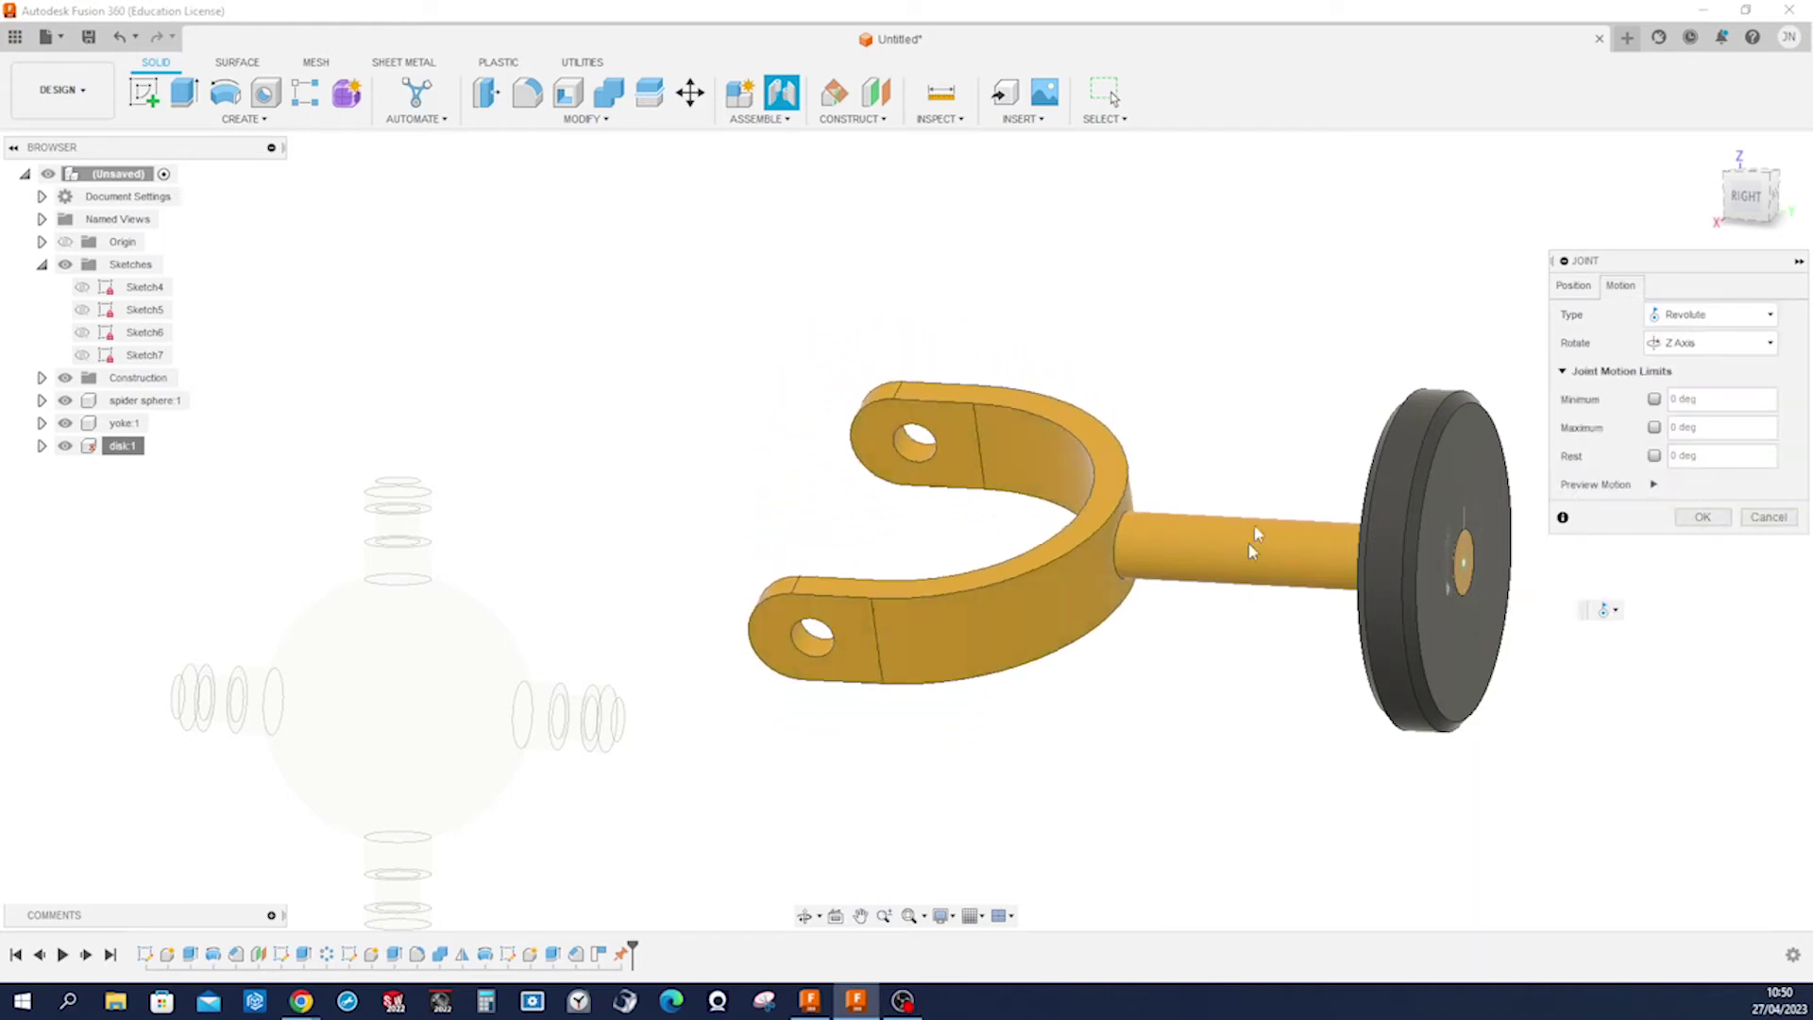
pyautogui.click(1703, 518)
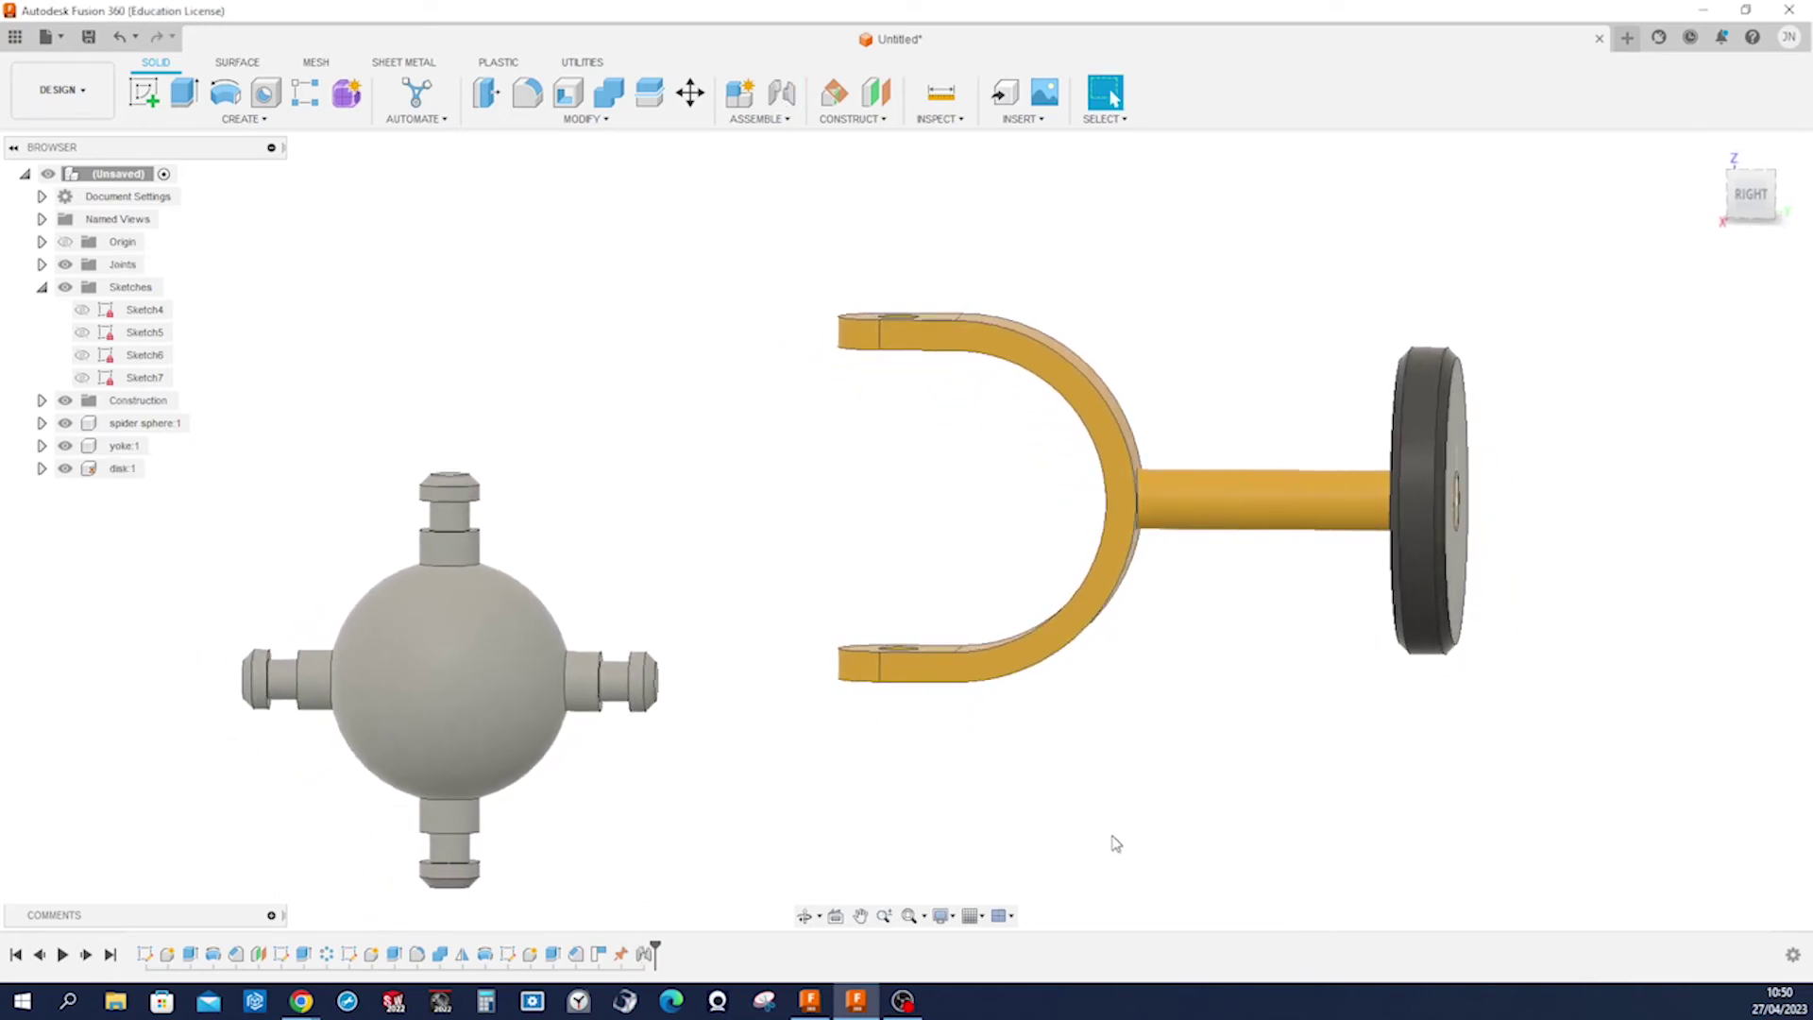
# Joint the spider sphere's bottom pin to the yoke's lower hole.
pyautogui.press('j')
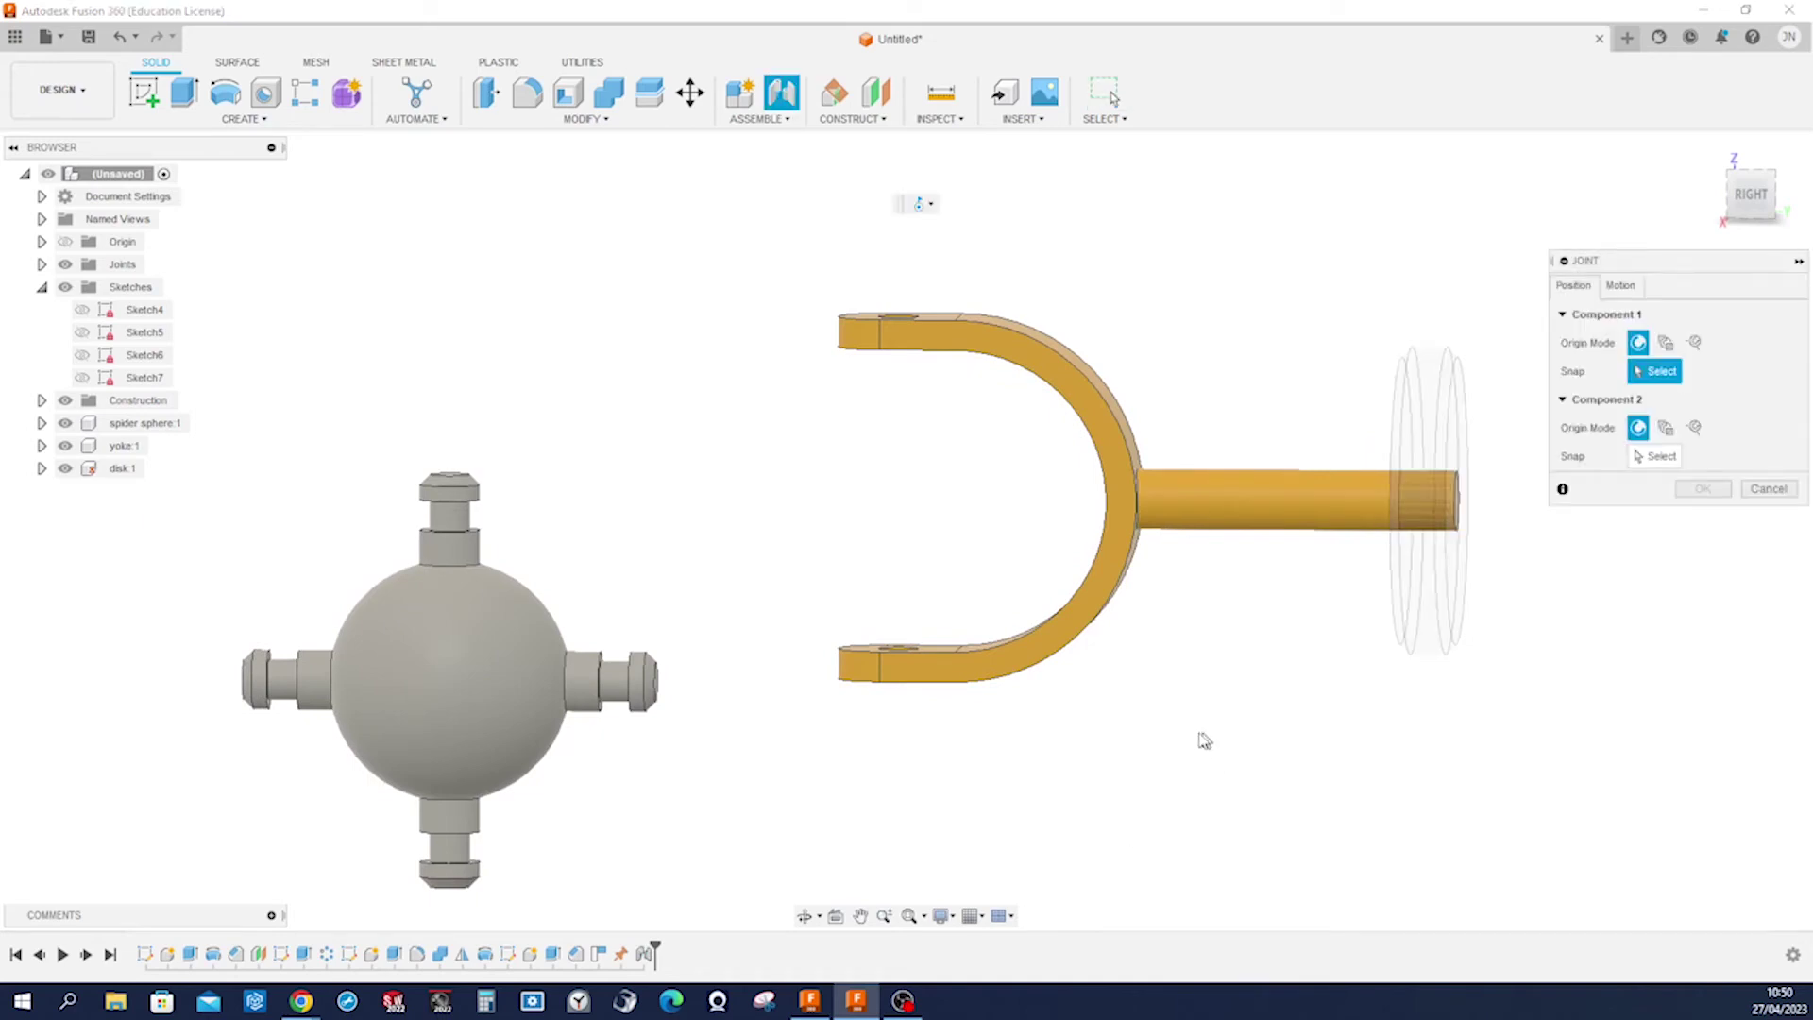
pyautogui.scroll(3, 793, 676)
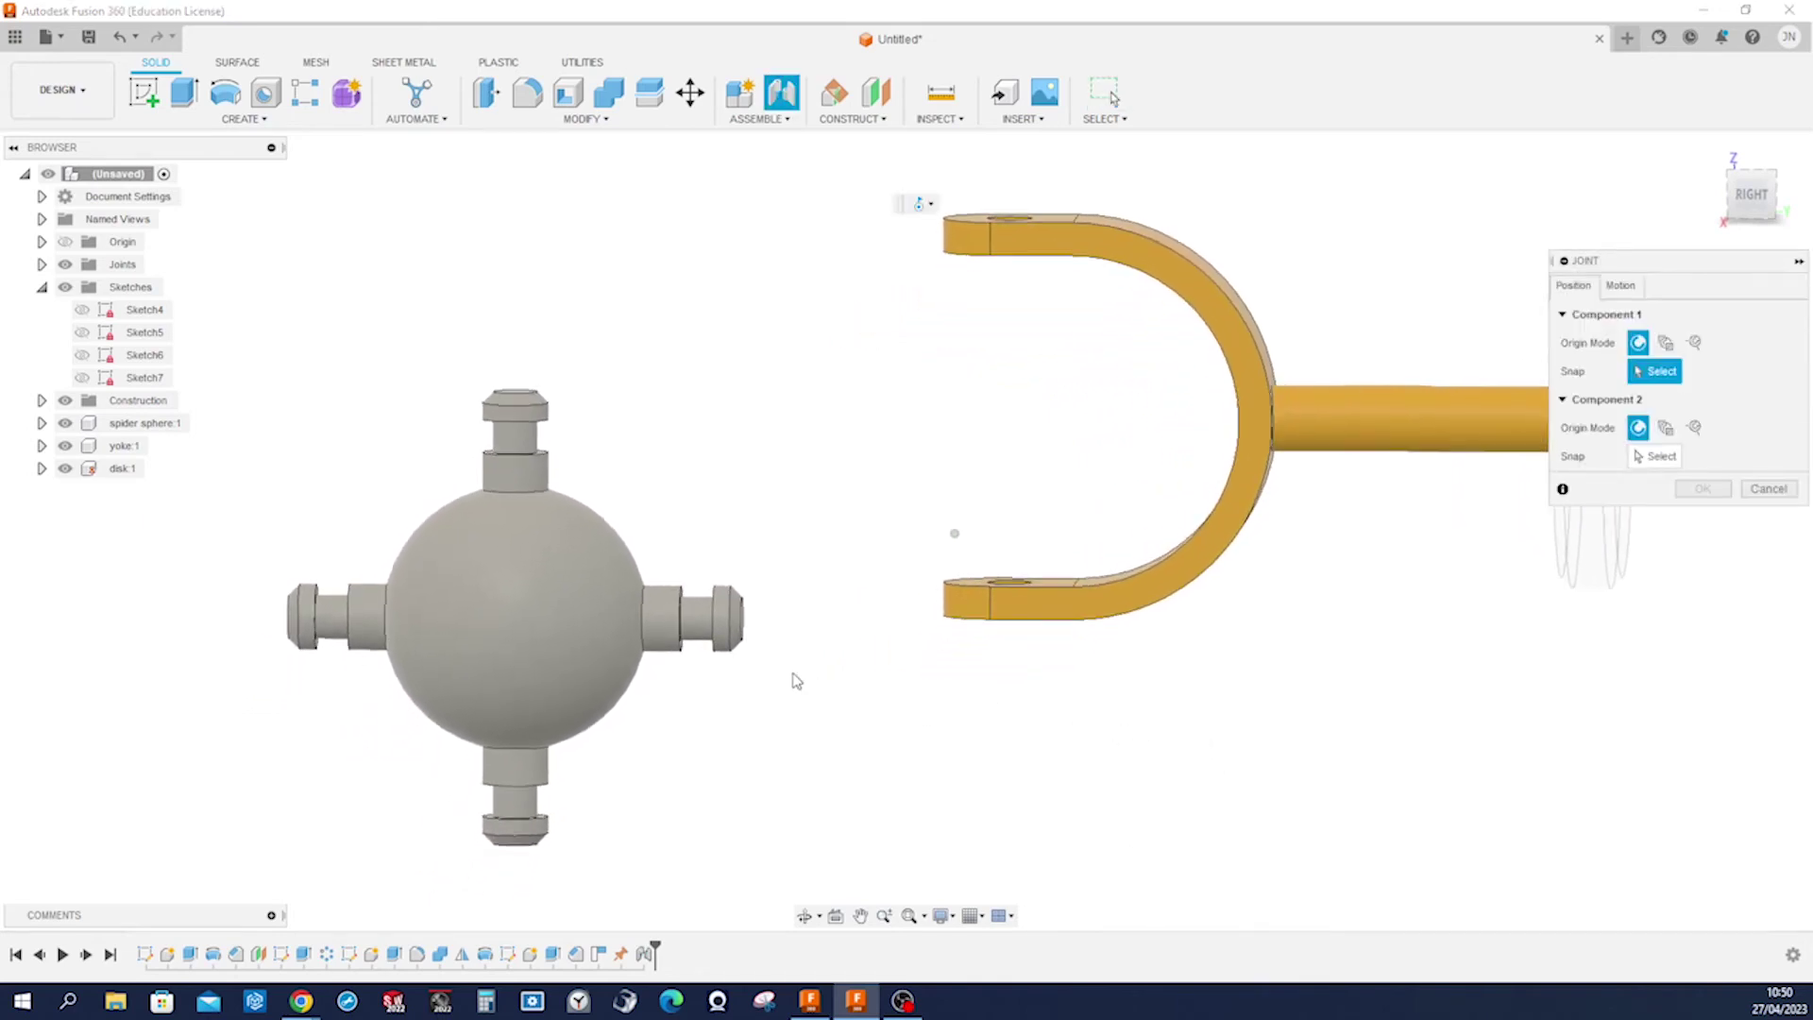
pyautogui.scroll(8, 796, 680)
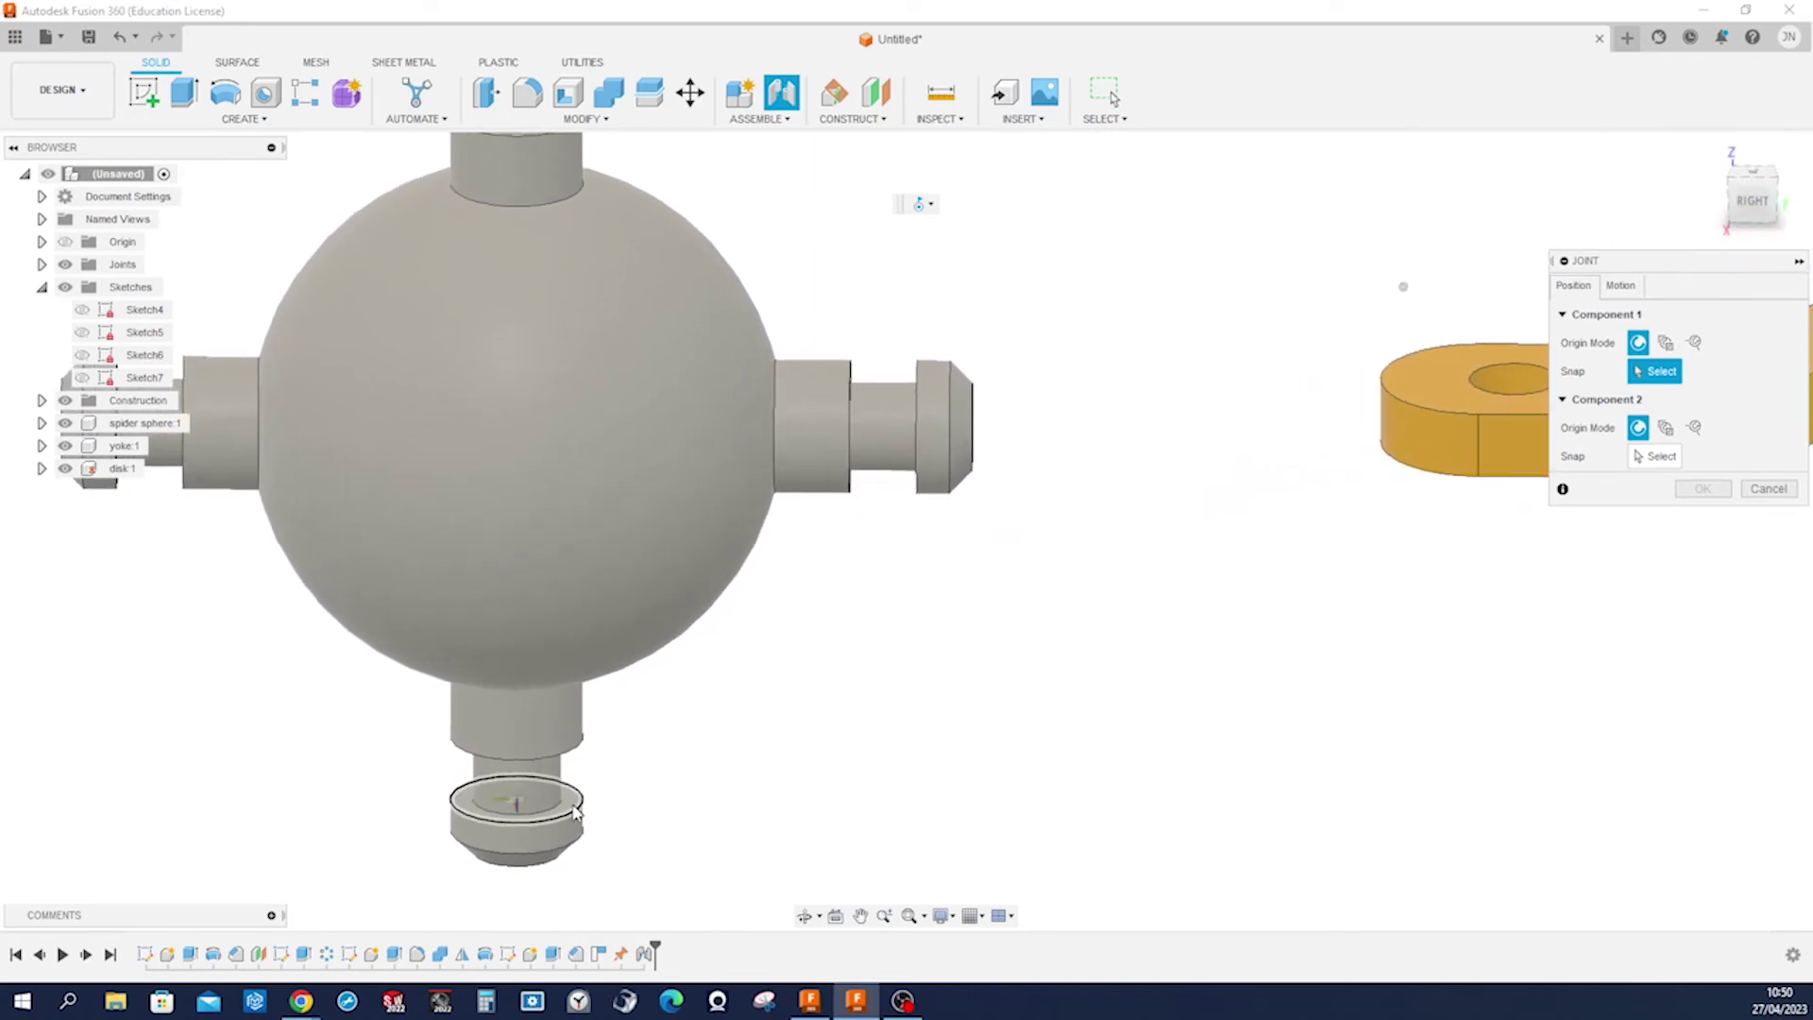
pyautogui.click(575, 810)
pyautogui.scroll(-1, 964, 789)
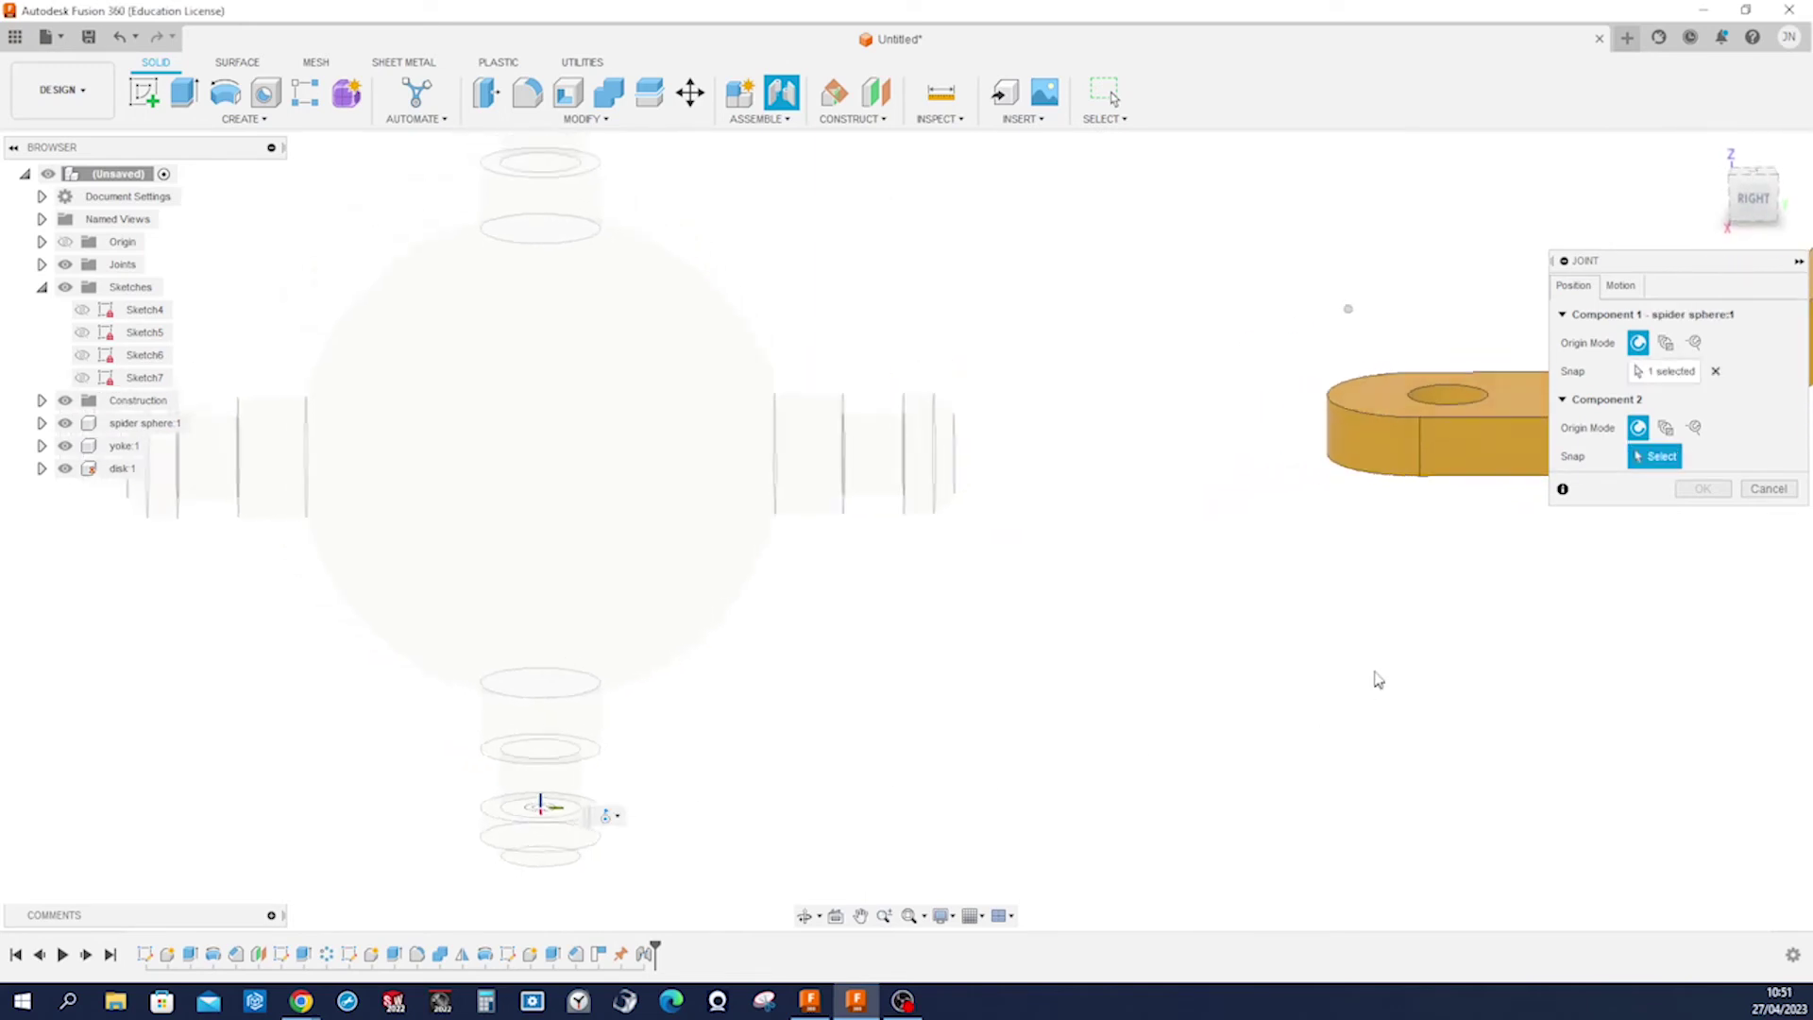
pyautogui.keyDown('shift'); pyautogui.moveTo(1378, 679); pyautogui.dragTo(1397, 513, button='middle'); pyautogui.keyUp('shift')
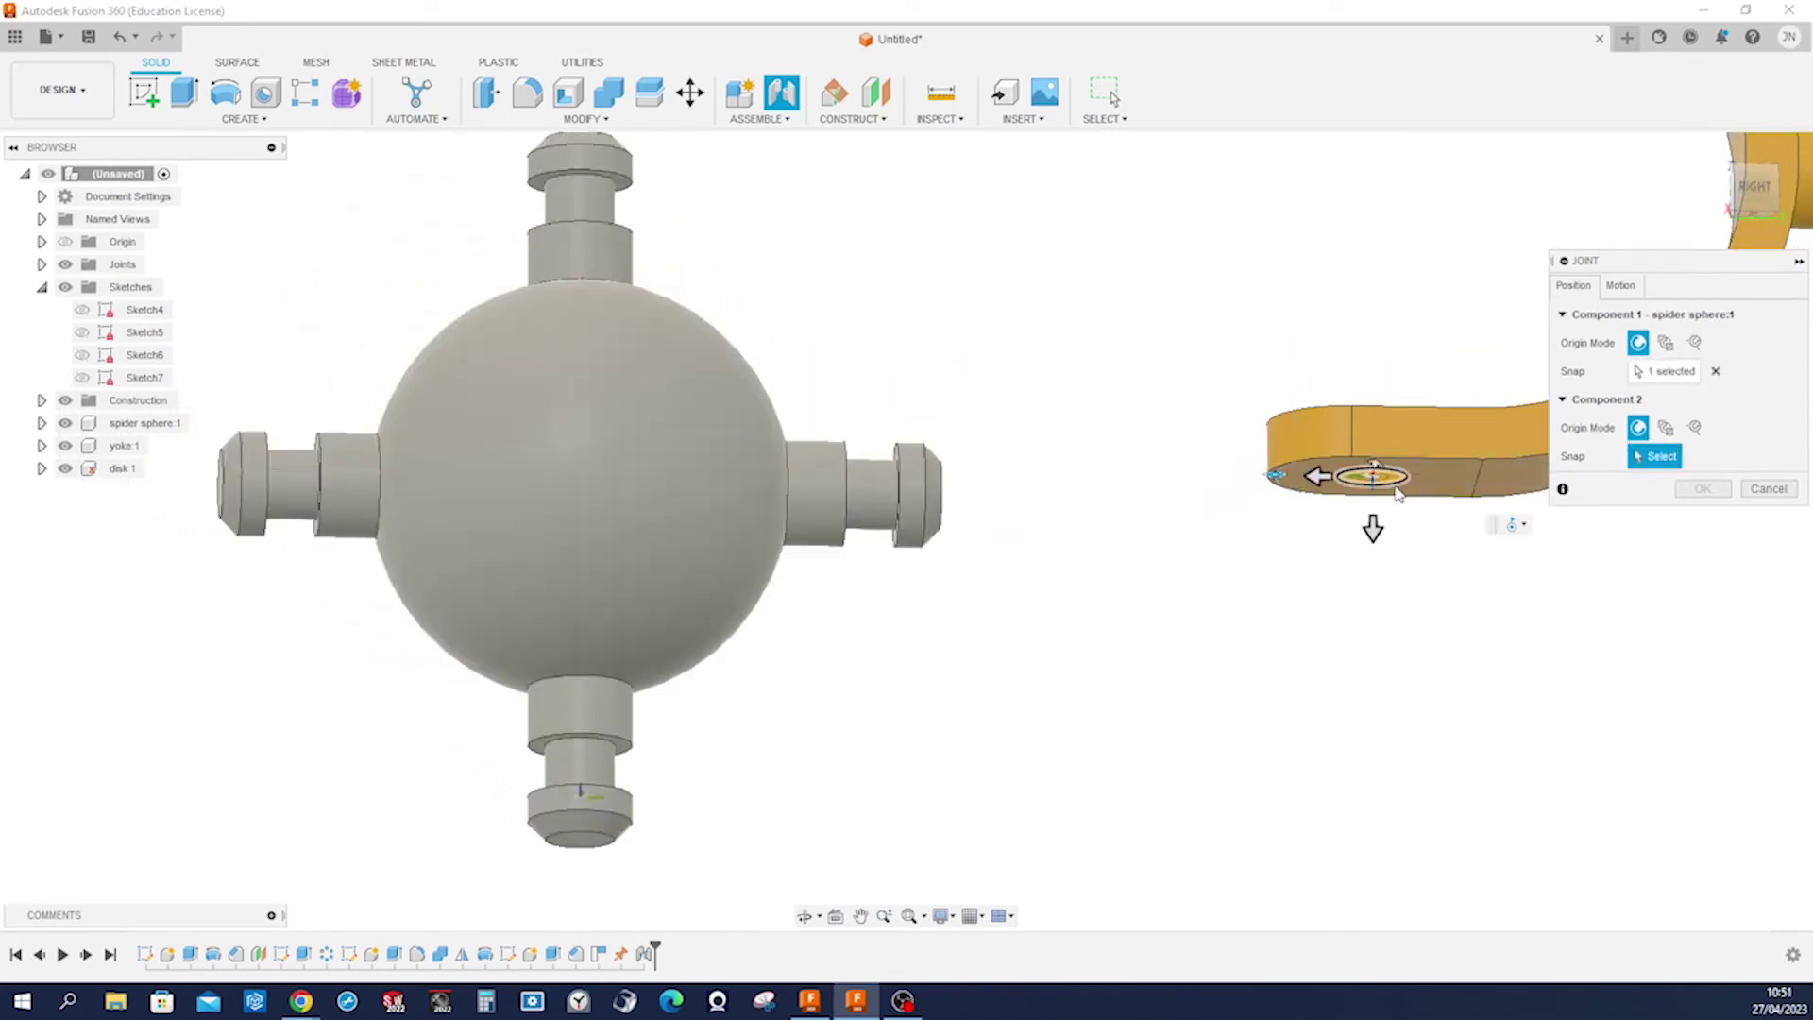
pyautogui.click(1398, 492)
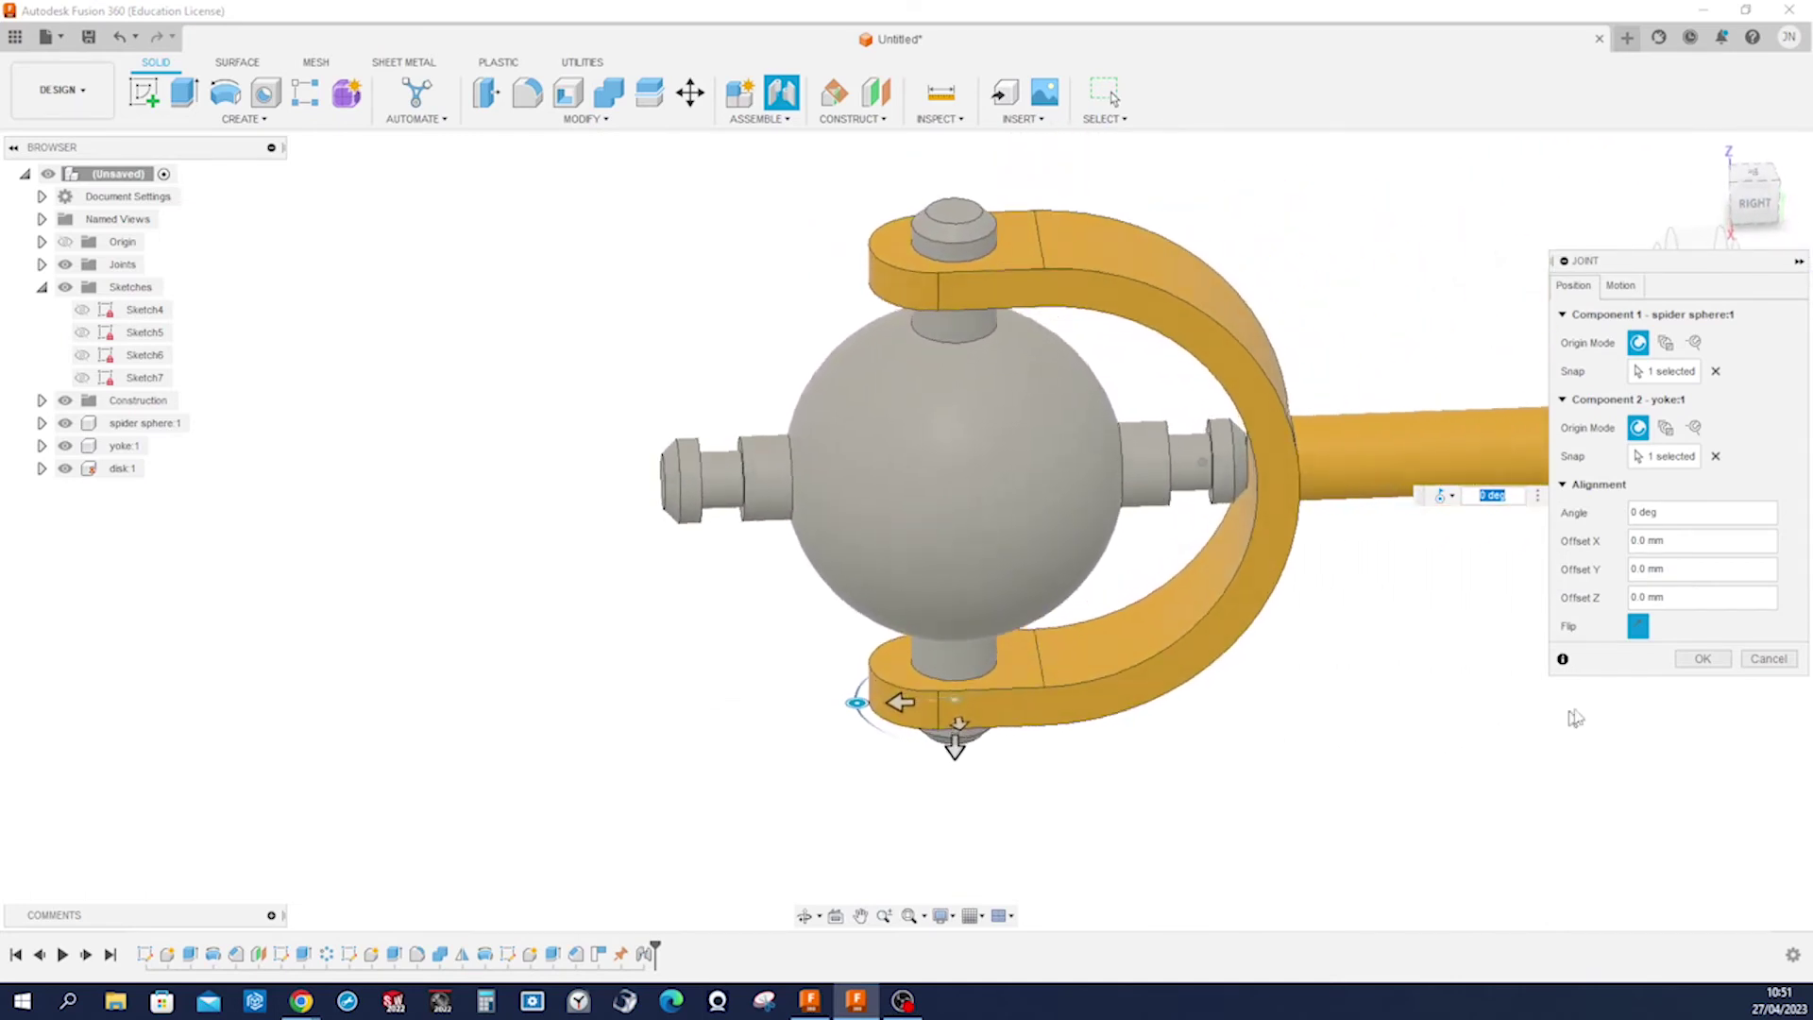
pyautogui.click(1700, 660)
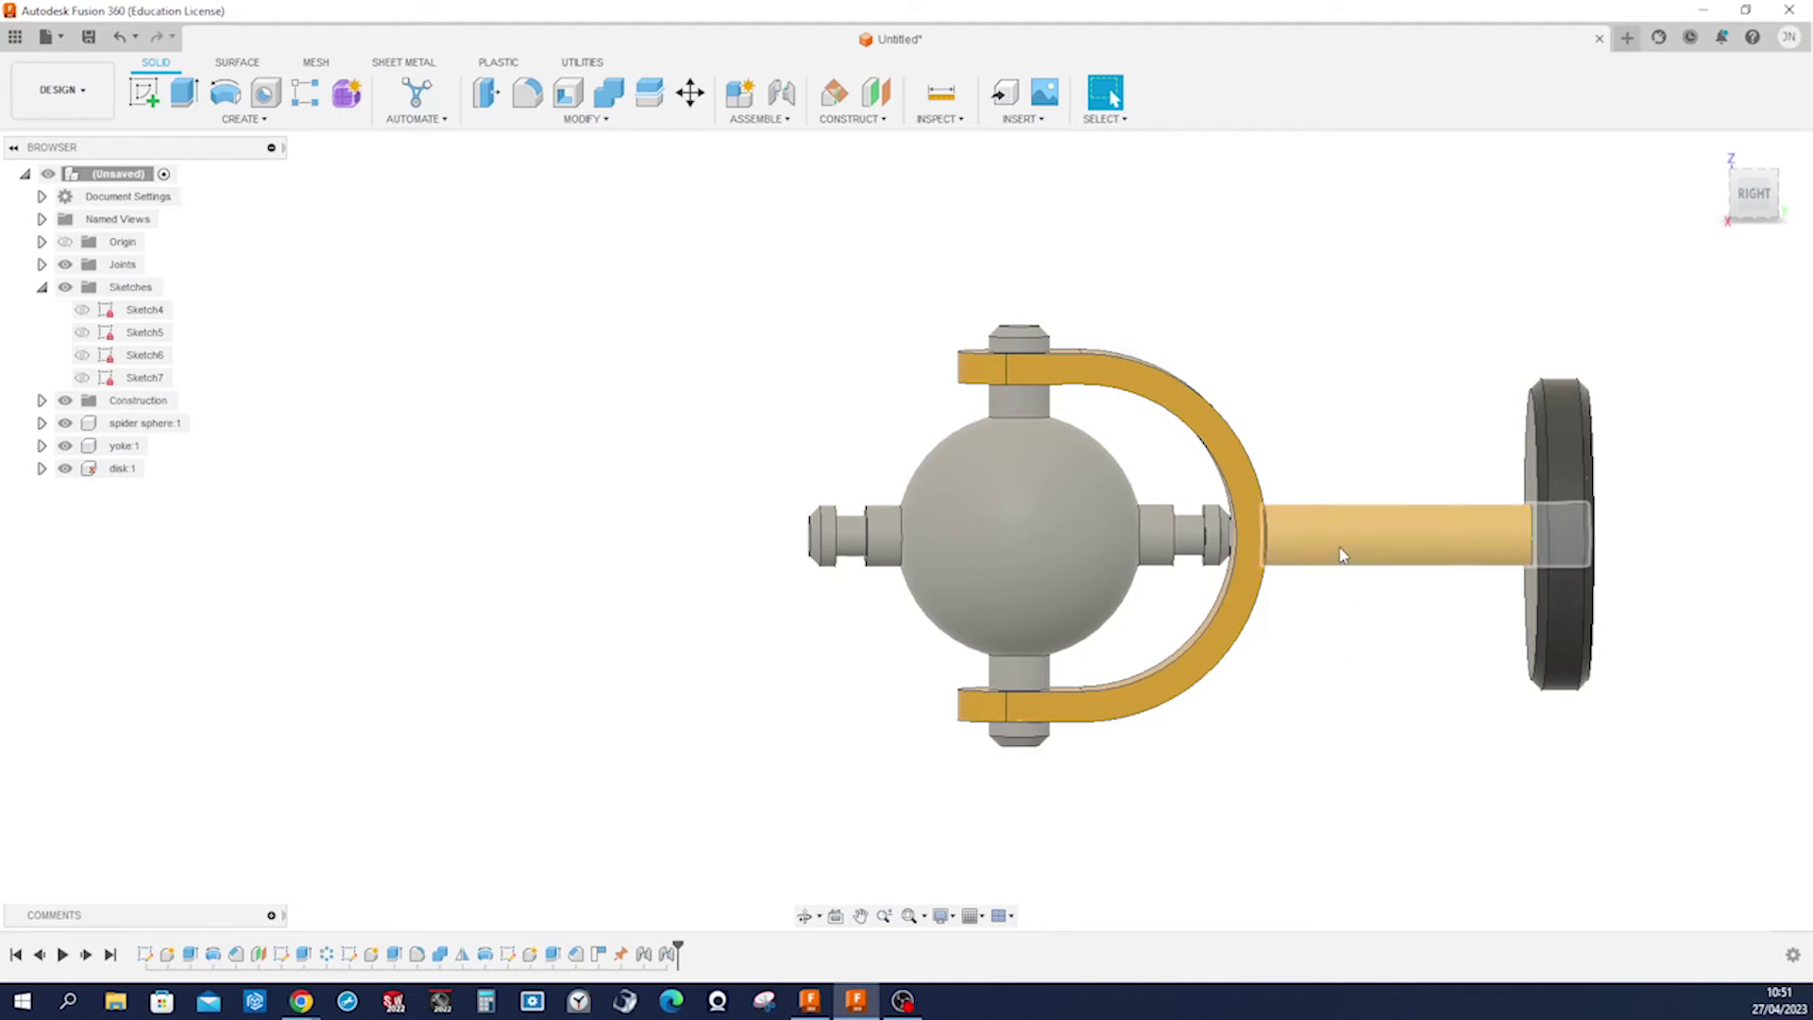
# Copy and paste the yoke, sliding the new copy left along the shaft axis.
pyautogui.rightClick(121, 448)
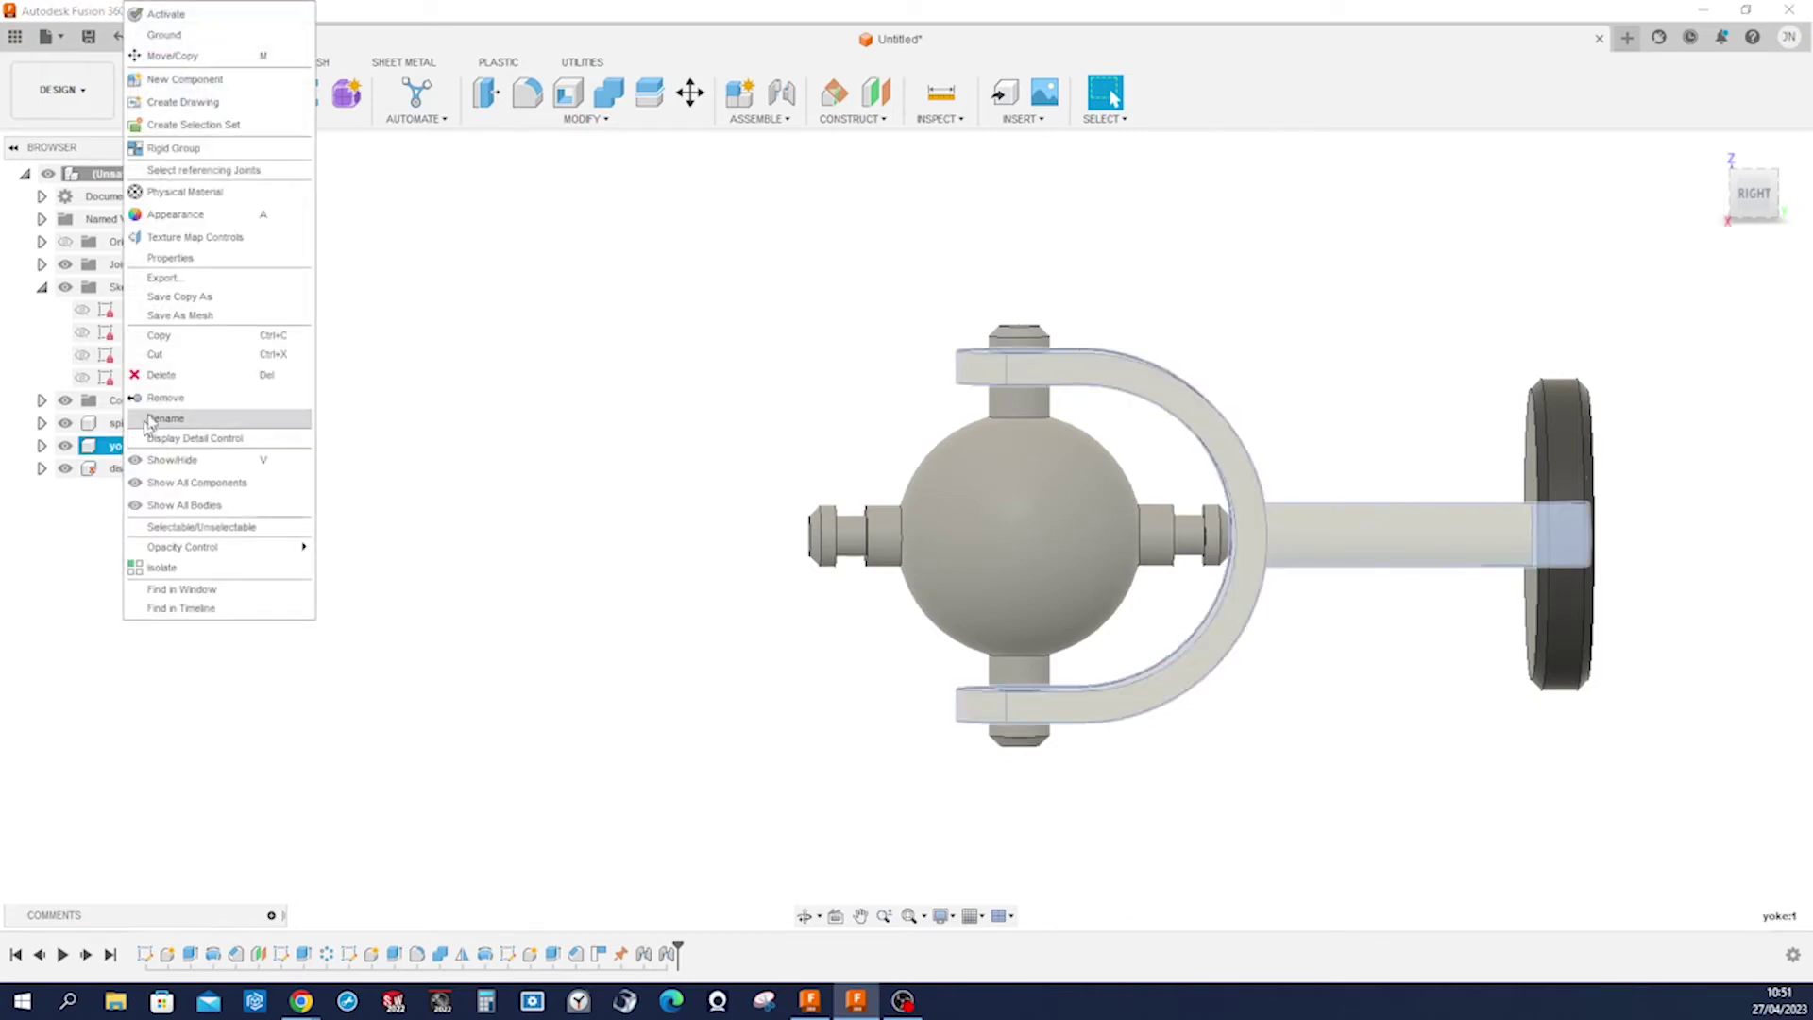
pyautogui.click(174, 337)
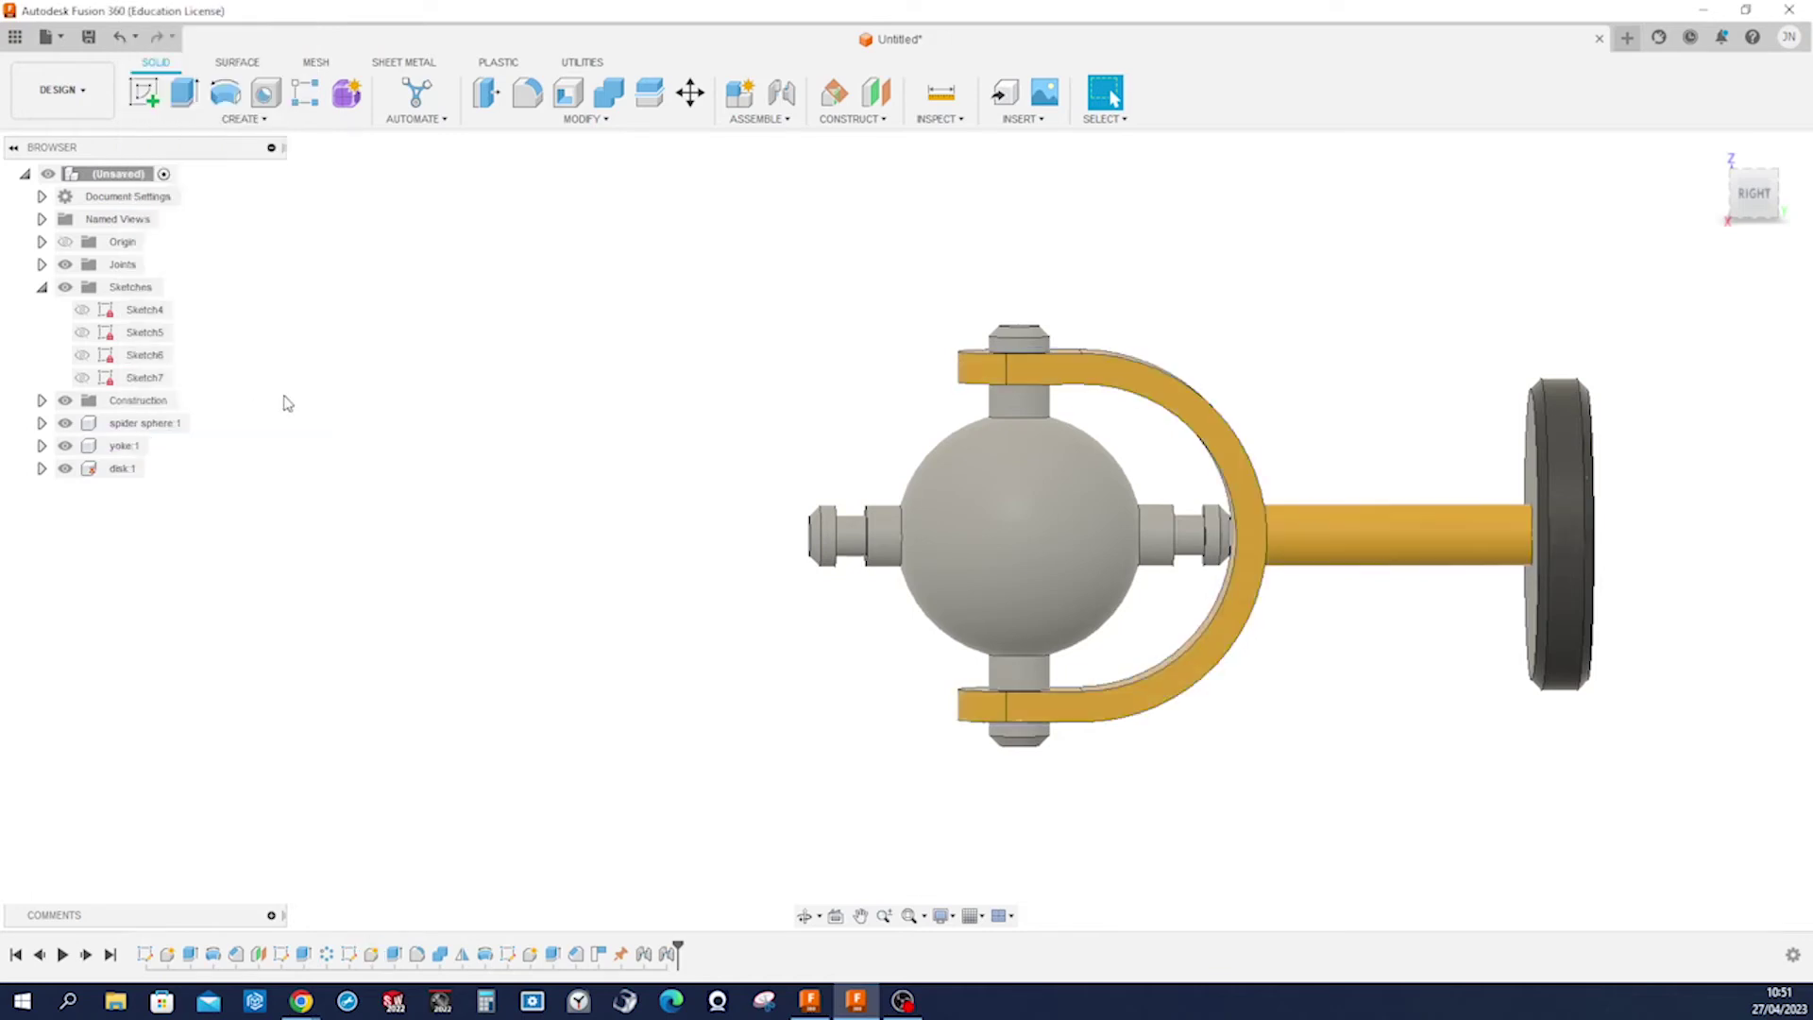
pyautogui.hotkey('ctrl', 'v')
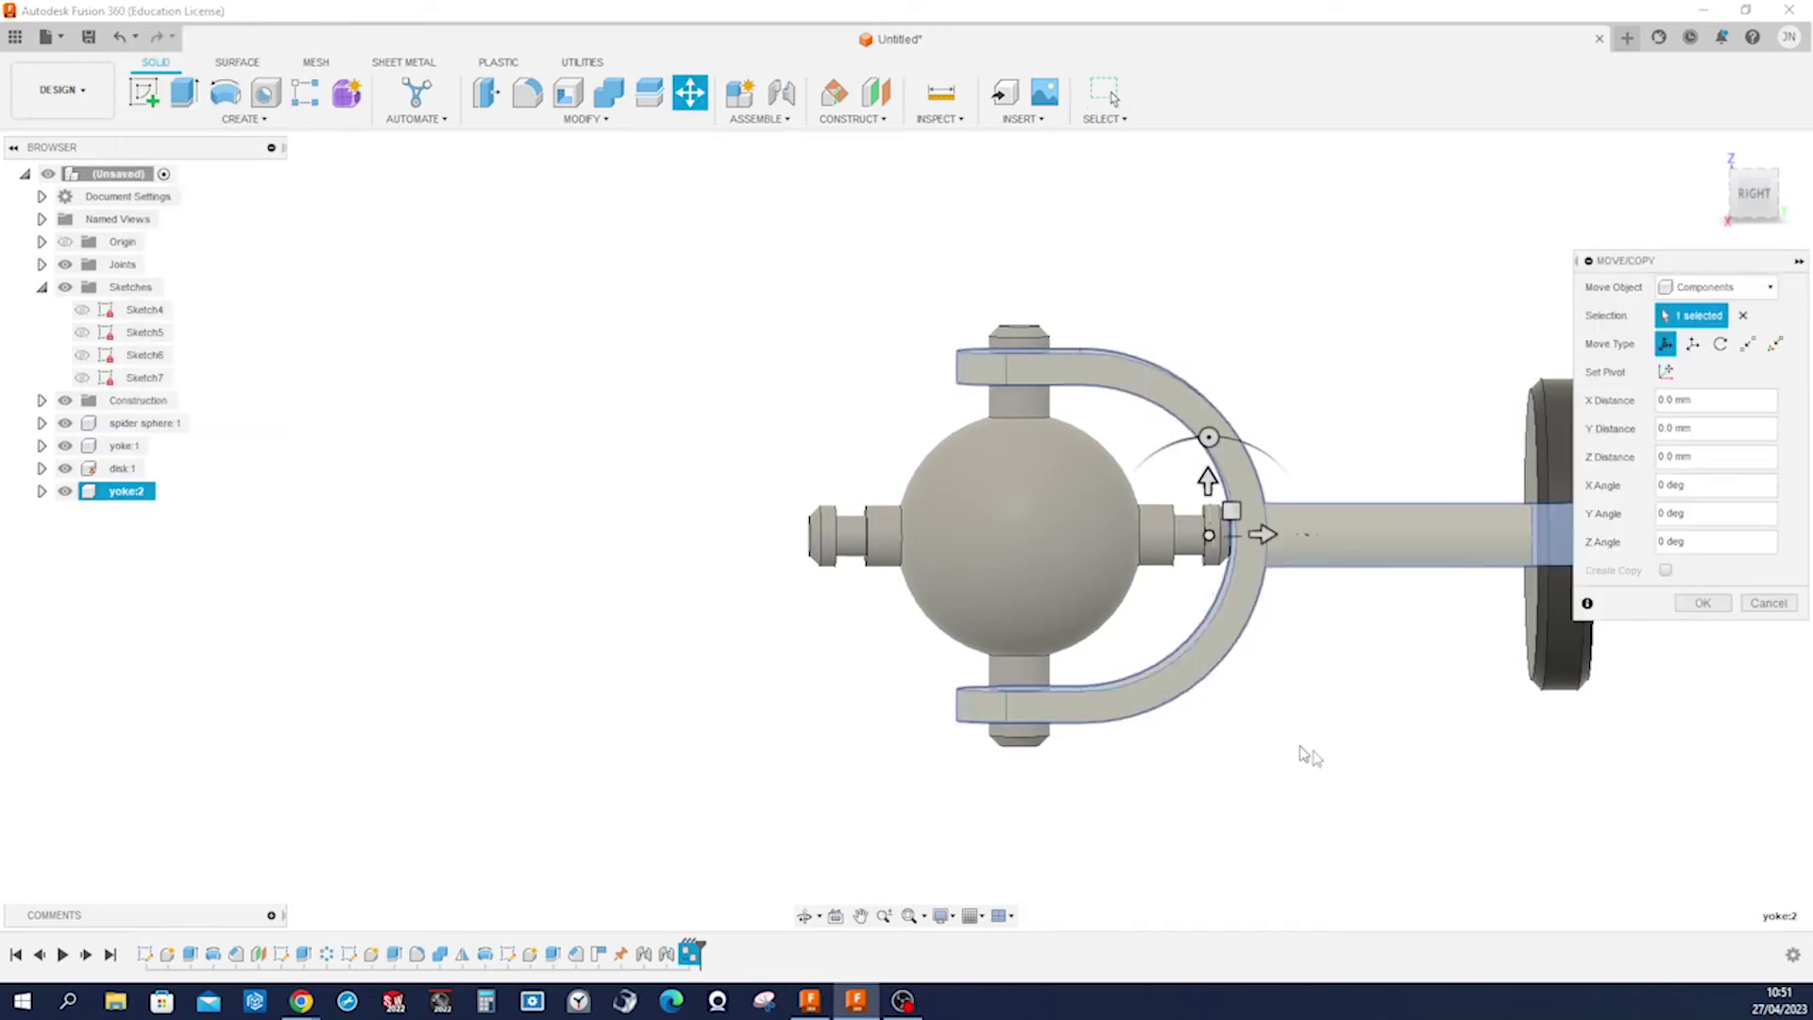
pyautogui.scroll(-2, 1406, 767)
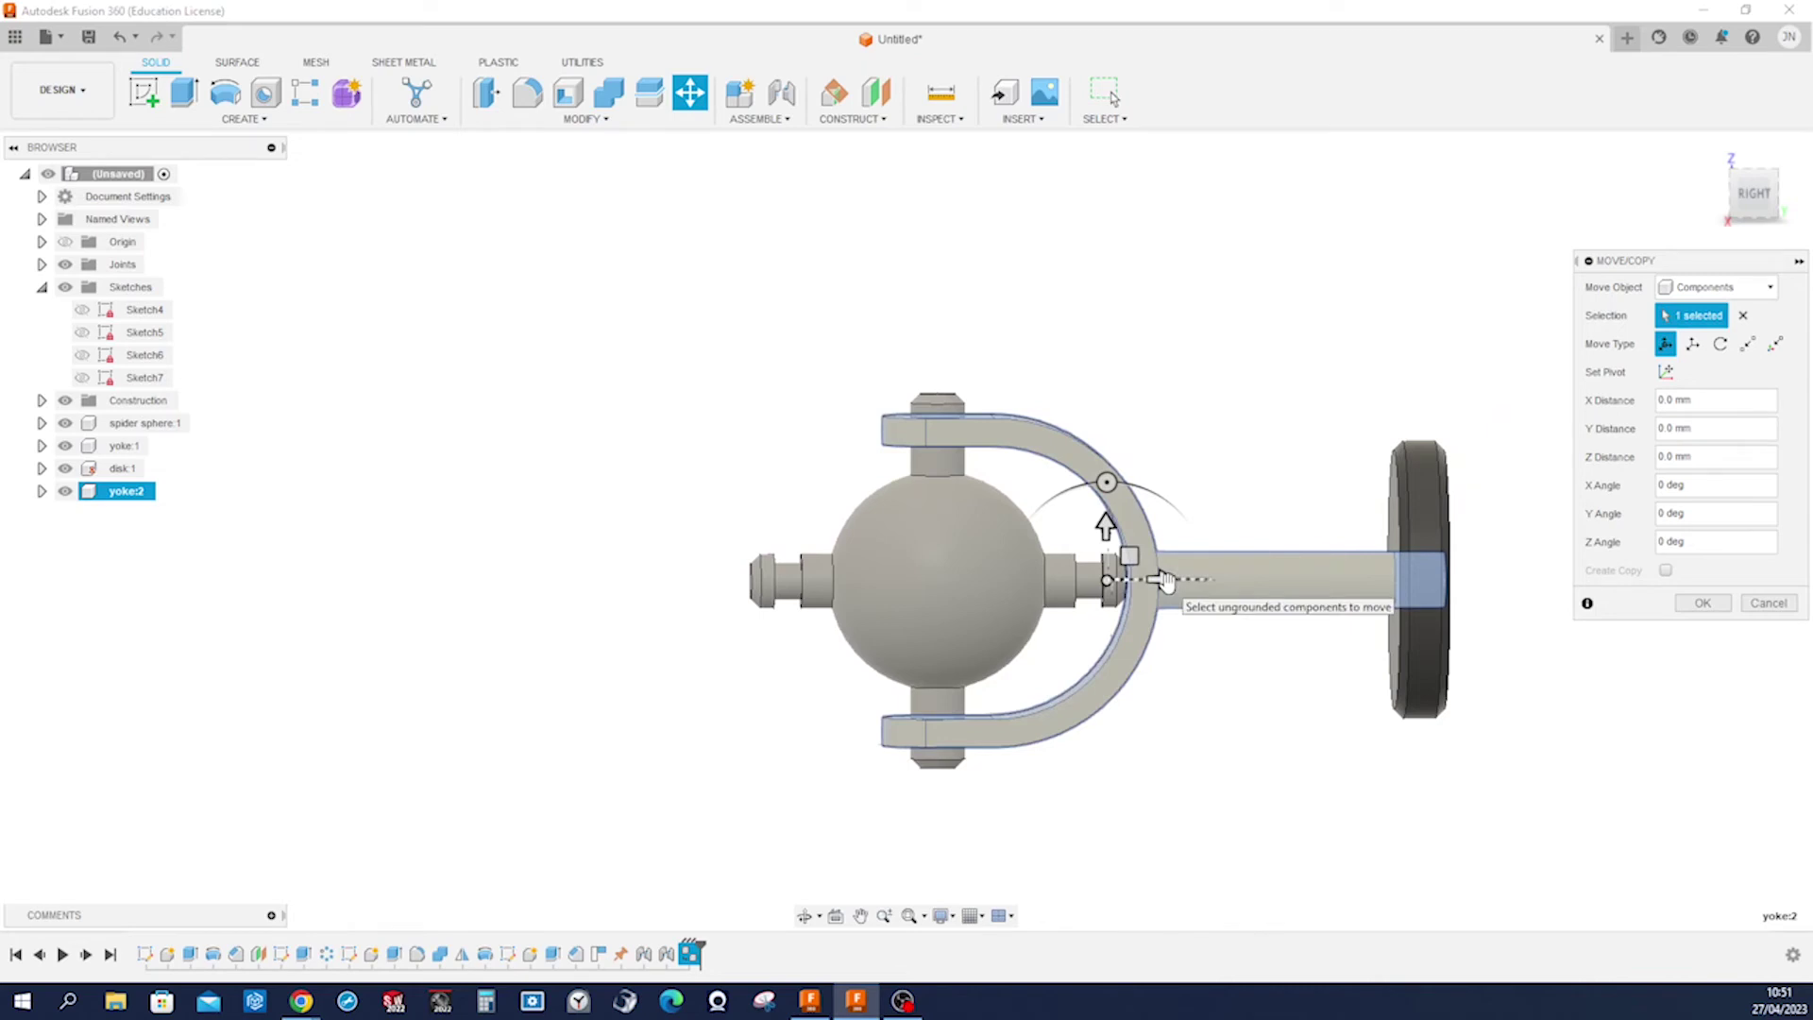
pyautogui.moveTo(1164, 580); pyautogui.dragTo(456, 584)
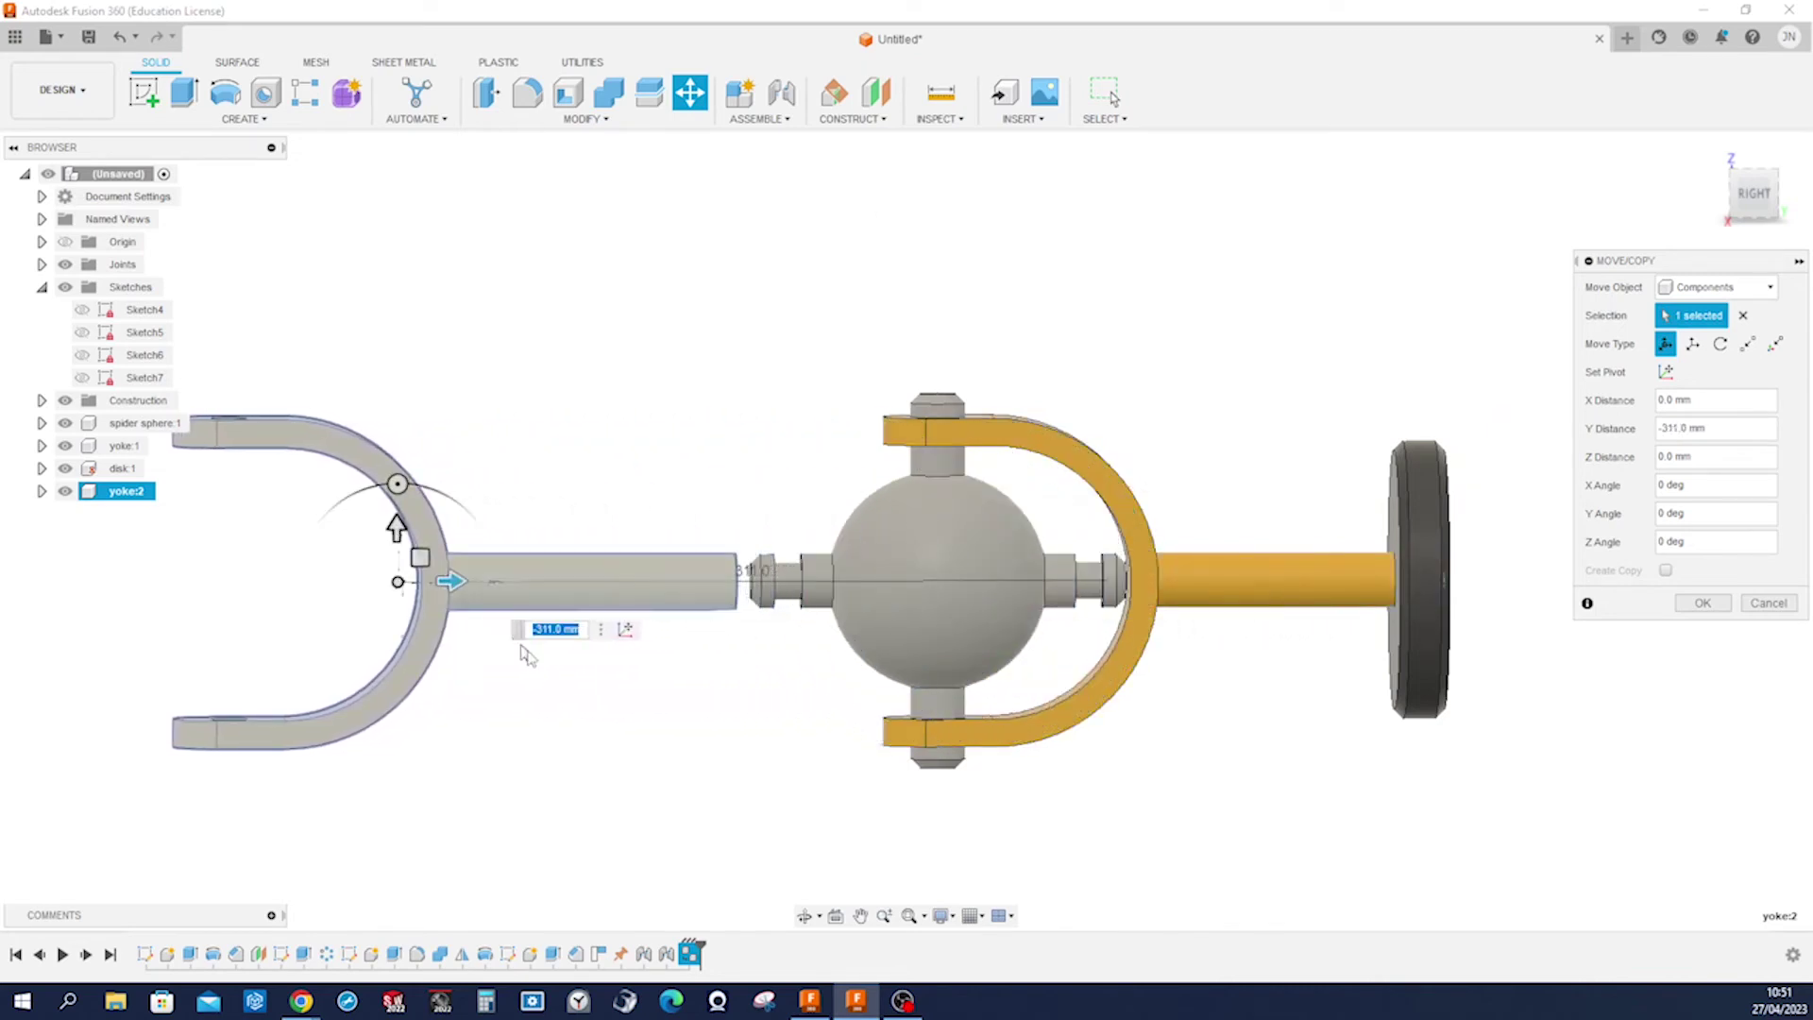
# Turn the second yoke 180 degrees, tilt it, and slide it closer to the sphere.
pyautogui.keyDown('shift'); pyautogui.moveTo(736, 518); pyautogui.dragTo(700, 749, button='middle'); pyautogui.keyUp('shift')
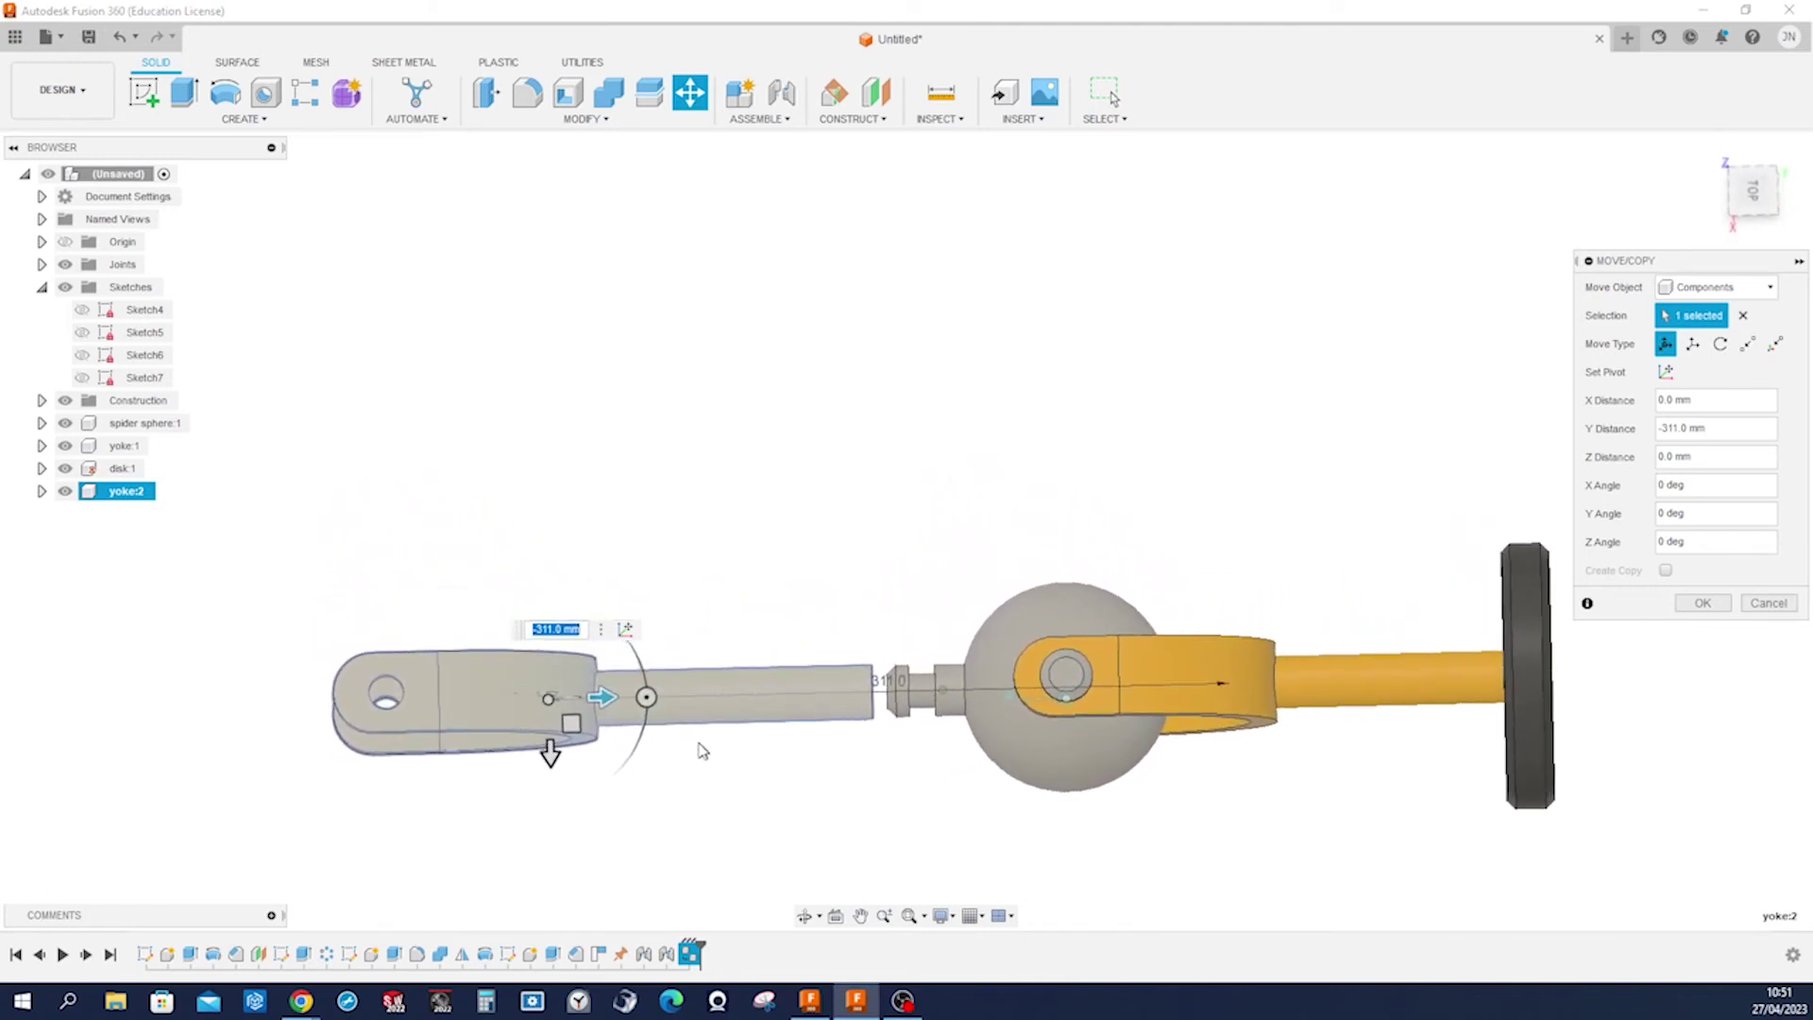
pyautogui.moveTo(647, 698); pyautogui.dragTo(426, 701)
pyautogui.keyDown('shift'); pyautogui.moveTo(491, 699); pyautogui.dragTo(694, 676, button='middle'); pyautogui.keyUp('shift')
pyautogui.moveTo(695, 675); pyautogui.dragTo(605, 723)
pyautogui.keyDown('shift'); pyautogui.moveTo(708, 790); pyautogui.dragTo(727, 756, button='middle'); pyautogui.keyUp('shift')
pyautogui.moveTo(552, 692); pyautogui.dragTo(635, 694)
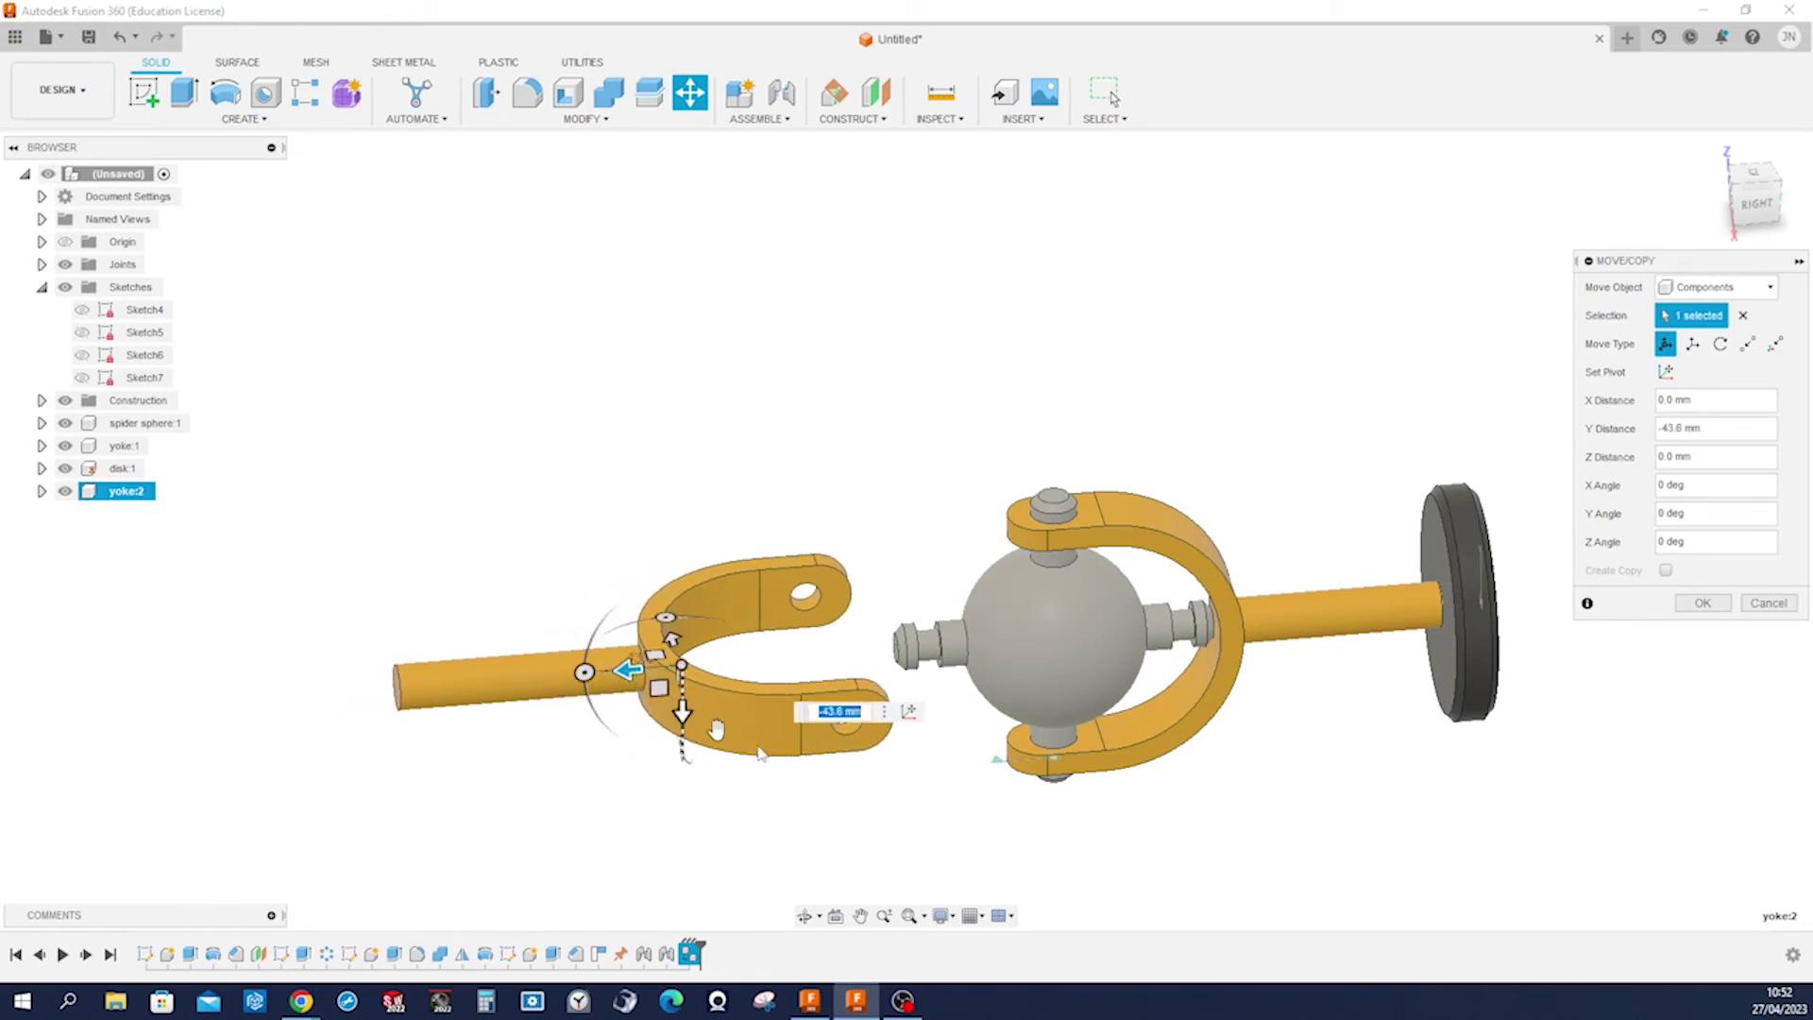
pyautogui.click(1703, 605)
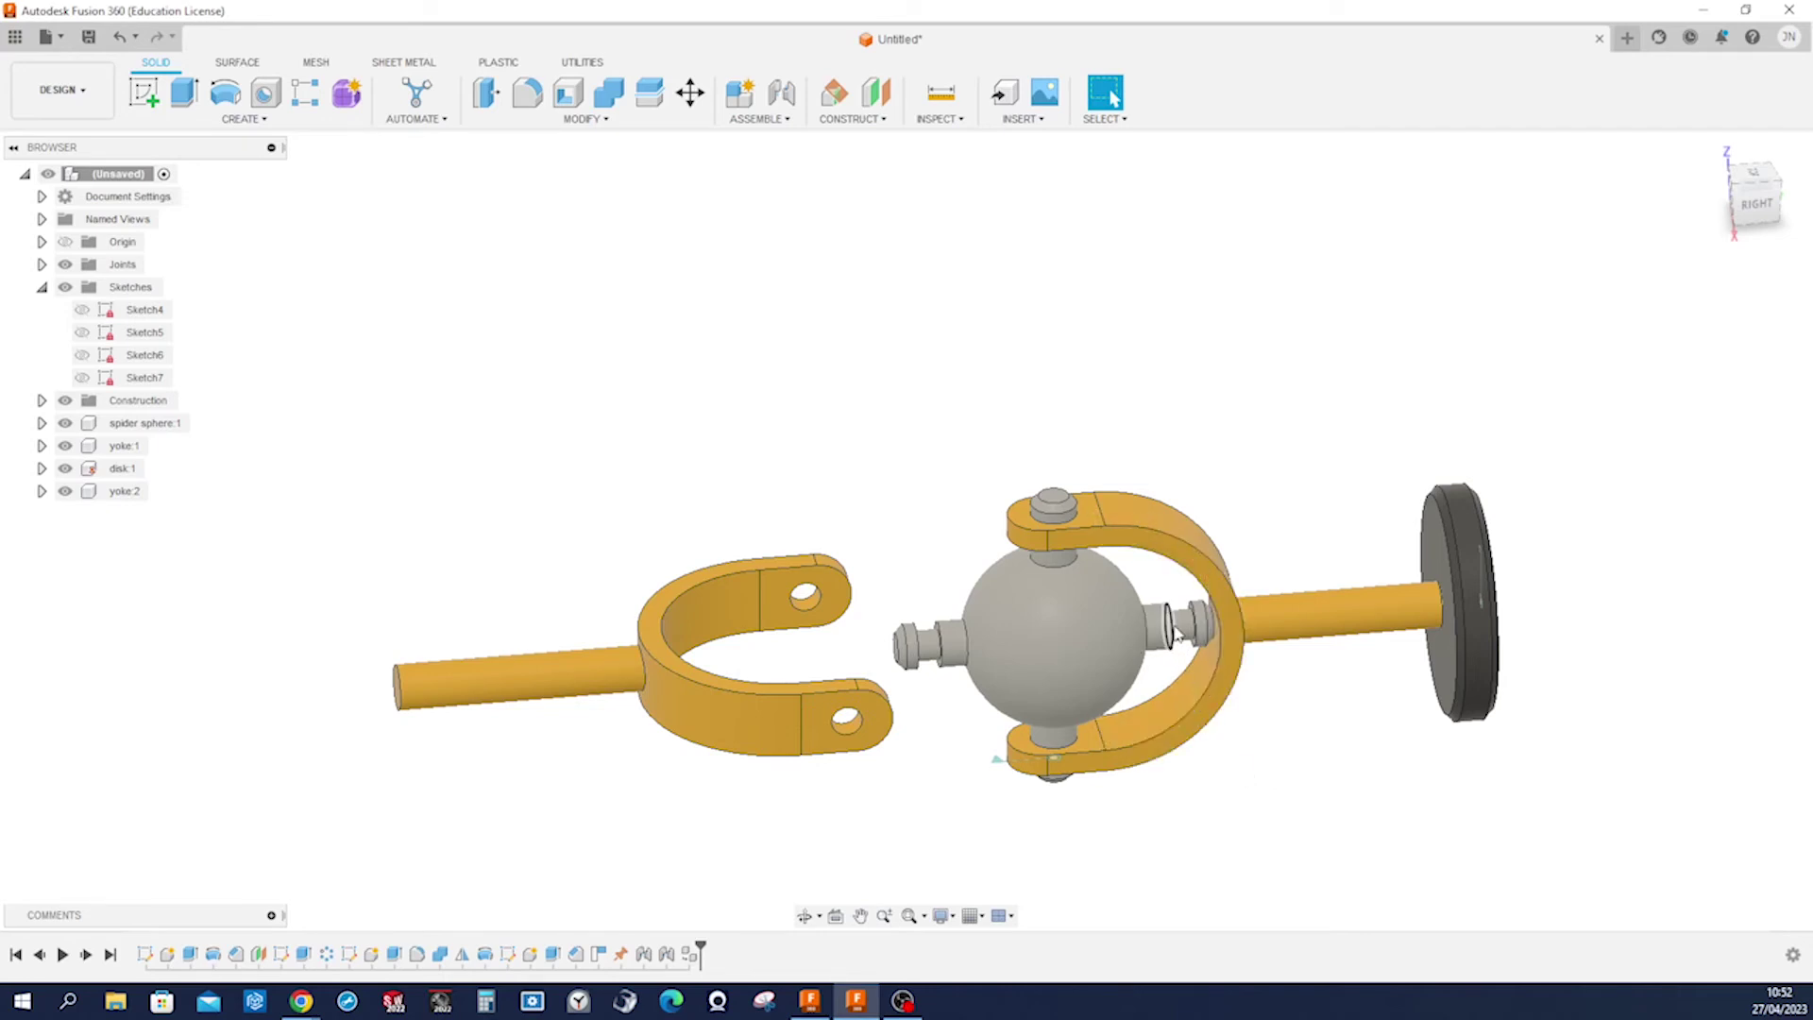
pyautogui.scroll(3, 1252, 826)
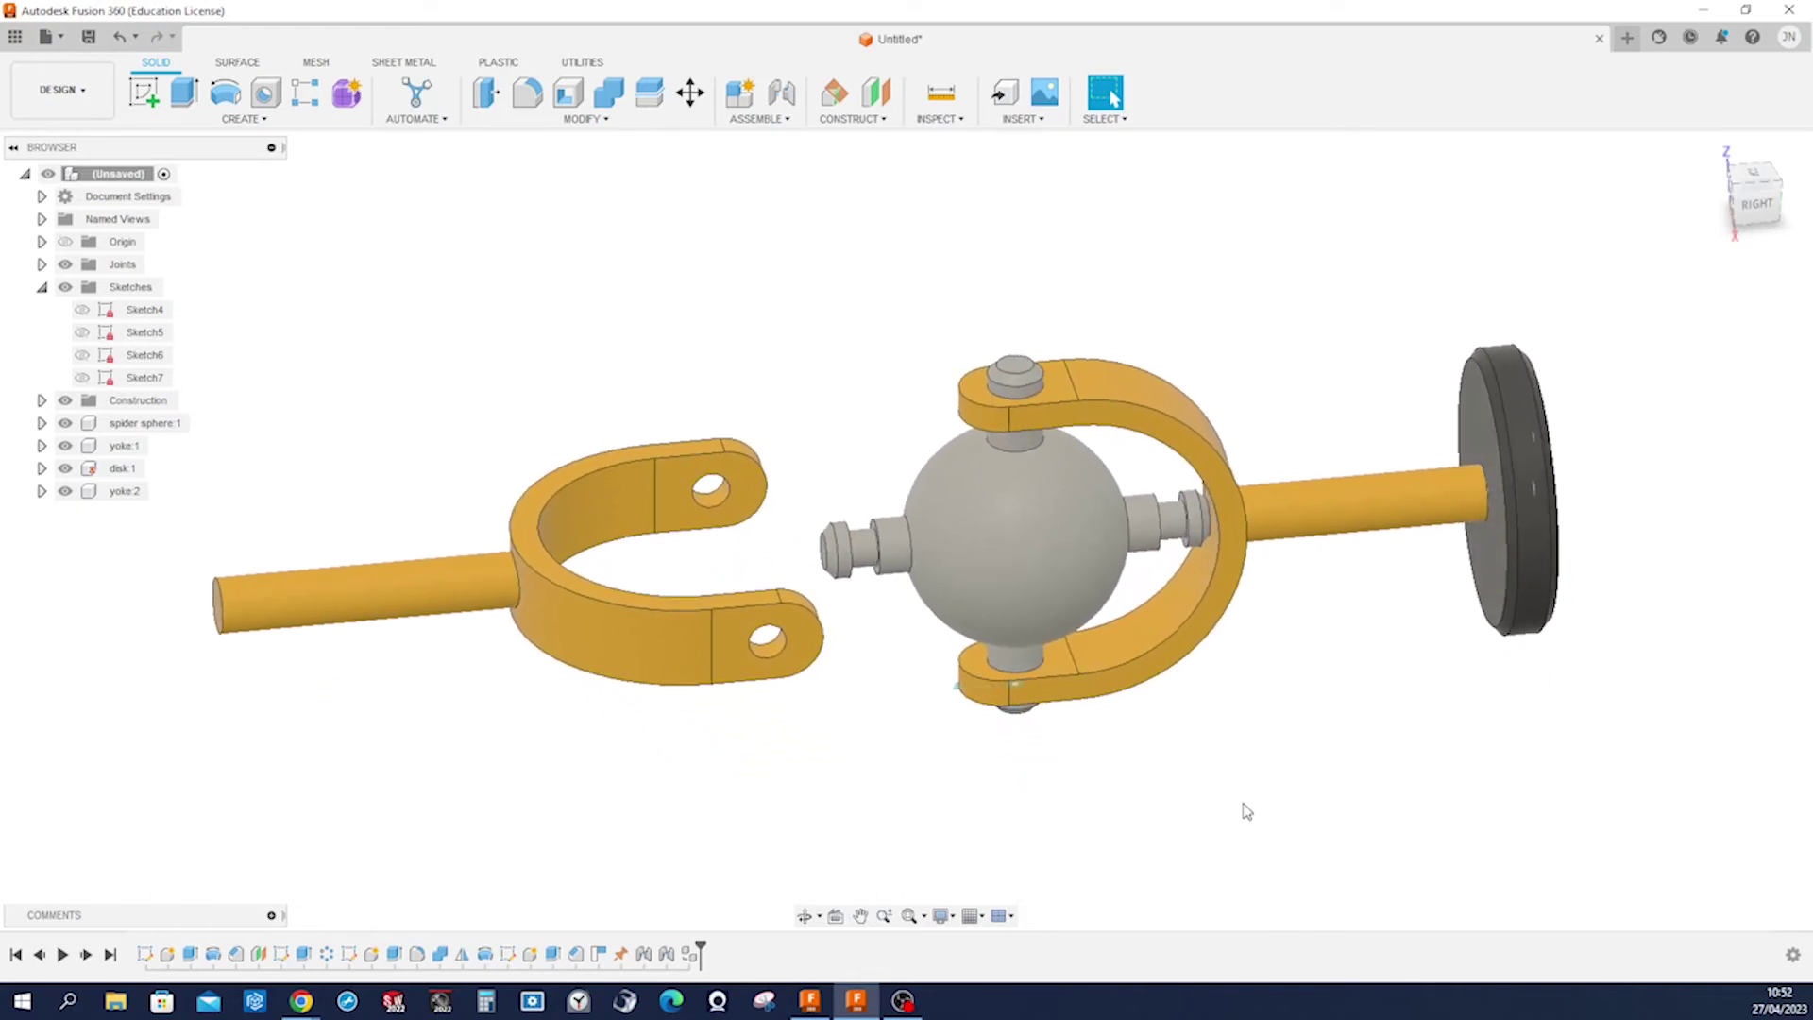
pyautogui.press('m')
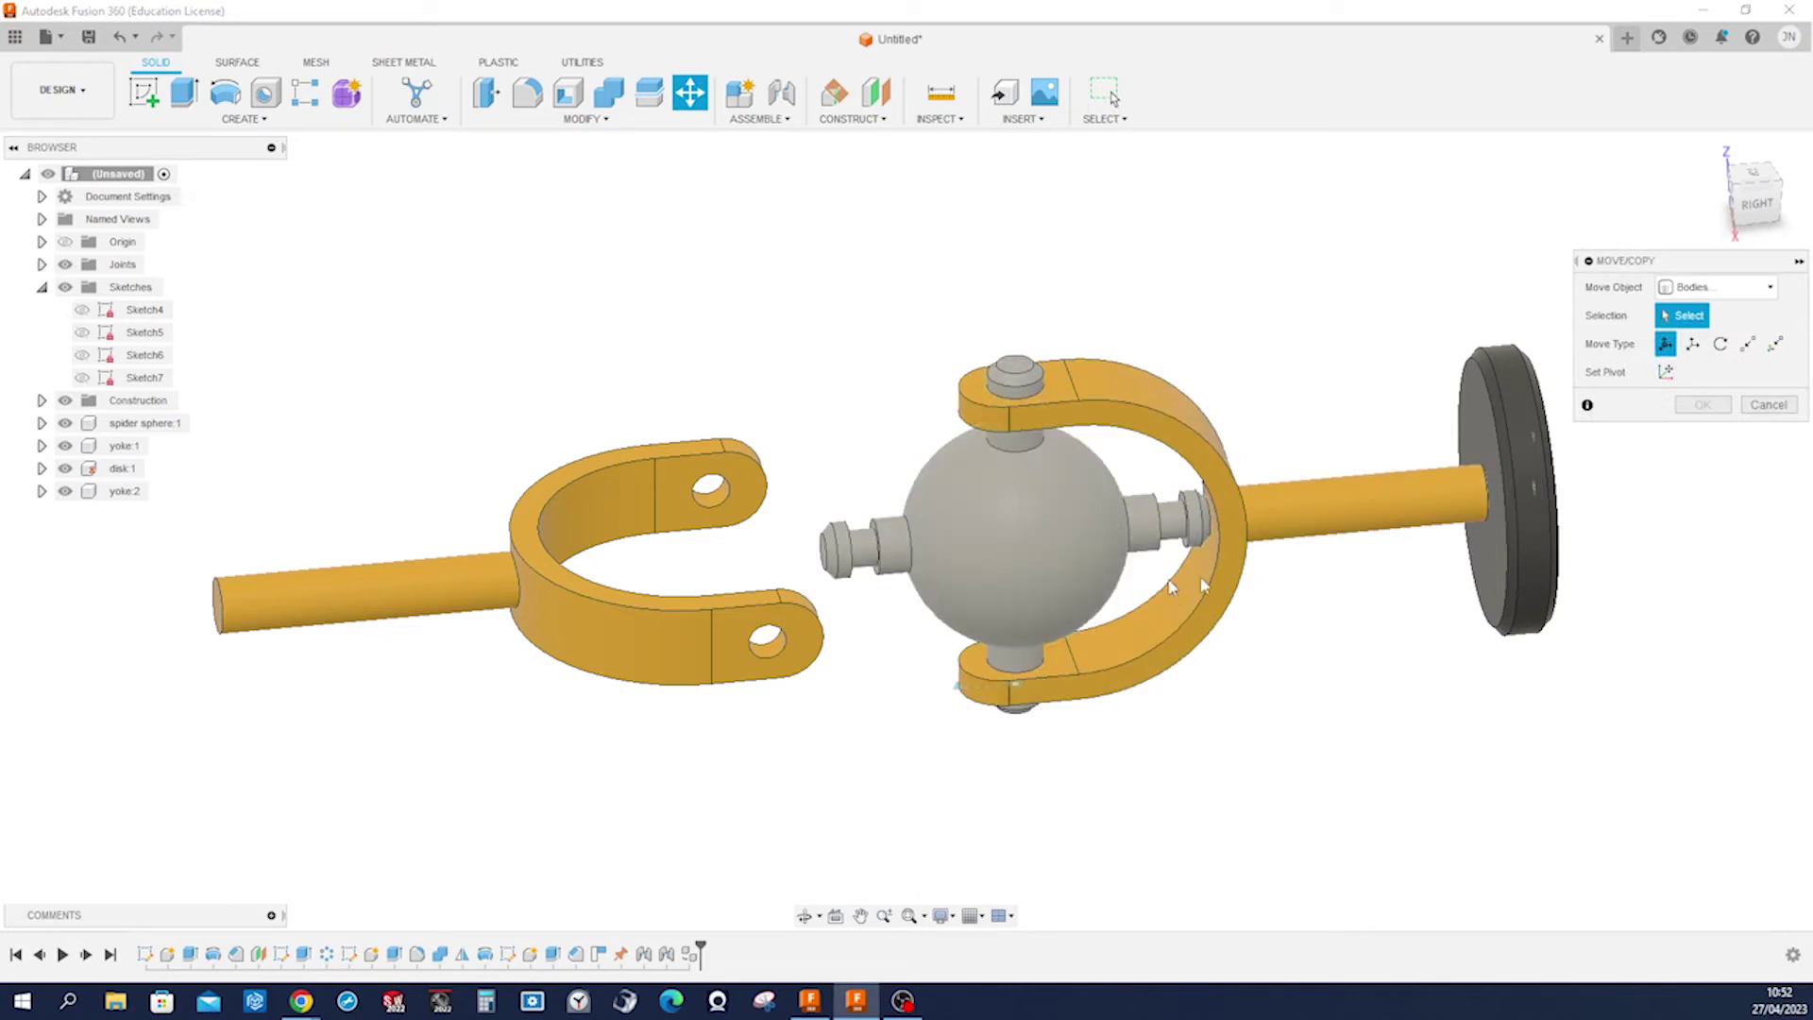
# Rotate the spider sphere component -90 degrees about the Z axis.
pyautogui.click(1729, 287)
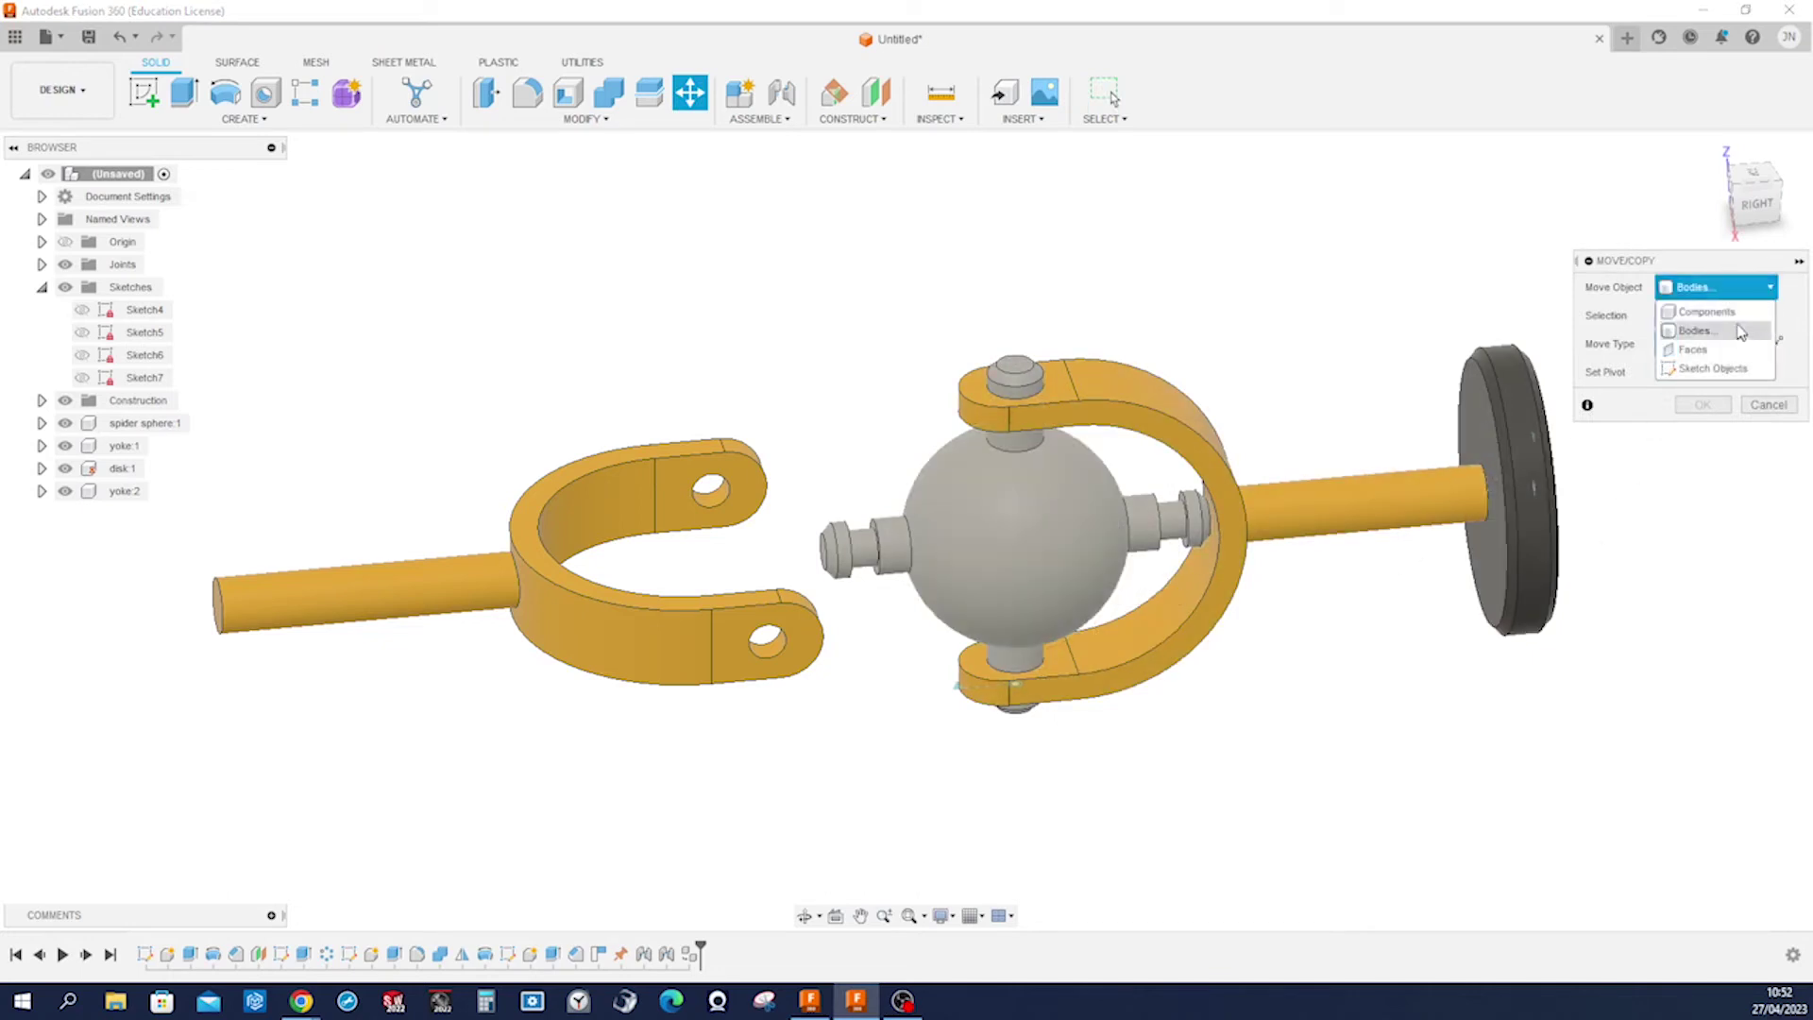
pyautogui.click(1740, 326)
pyautogui.click(1056, 557)
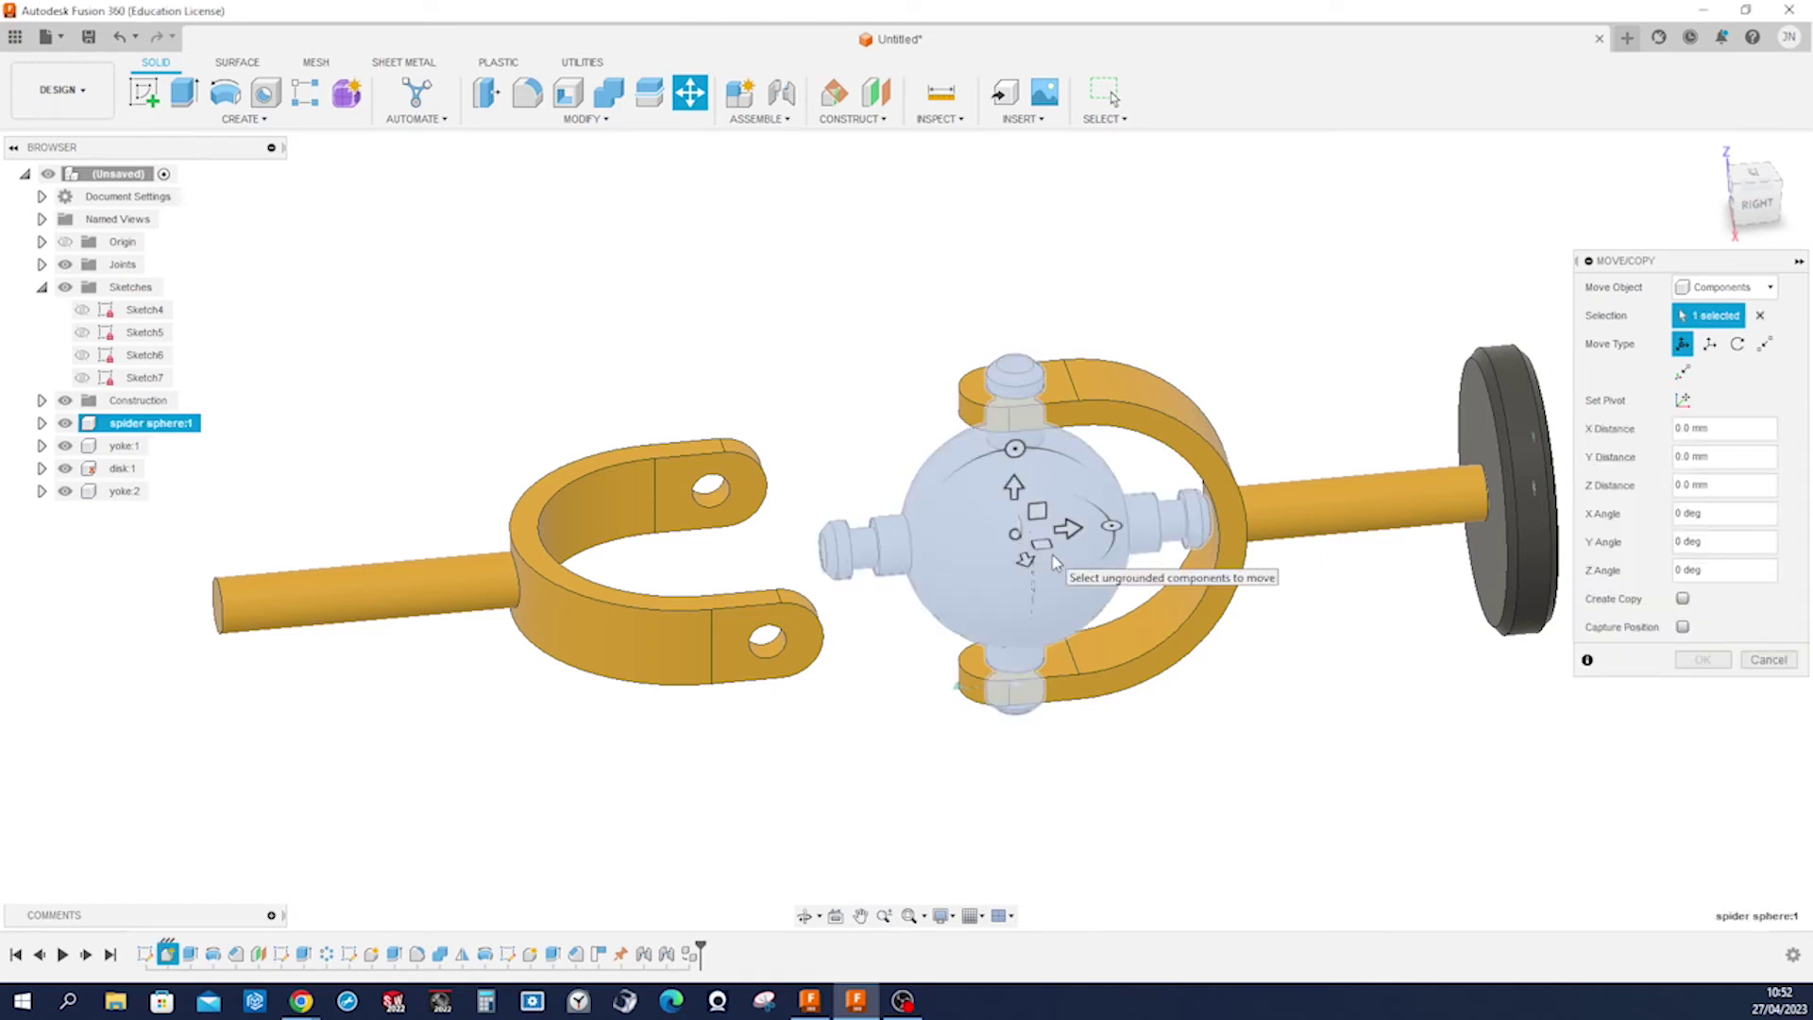
pyautogui.keyDown('shift'); pyautogui.moveTo(1133, 680); pyautogui.dragTo(1067, 605, button='middle'); pyautogui.keyUp('shift')
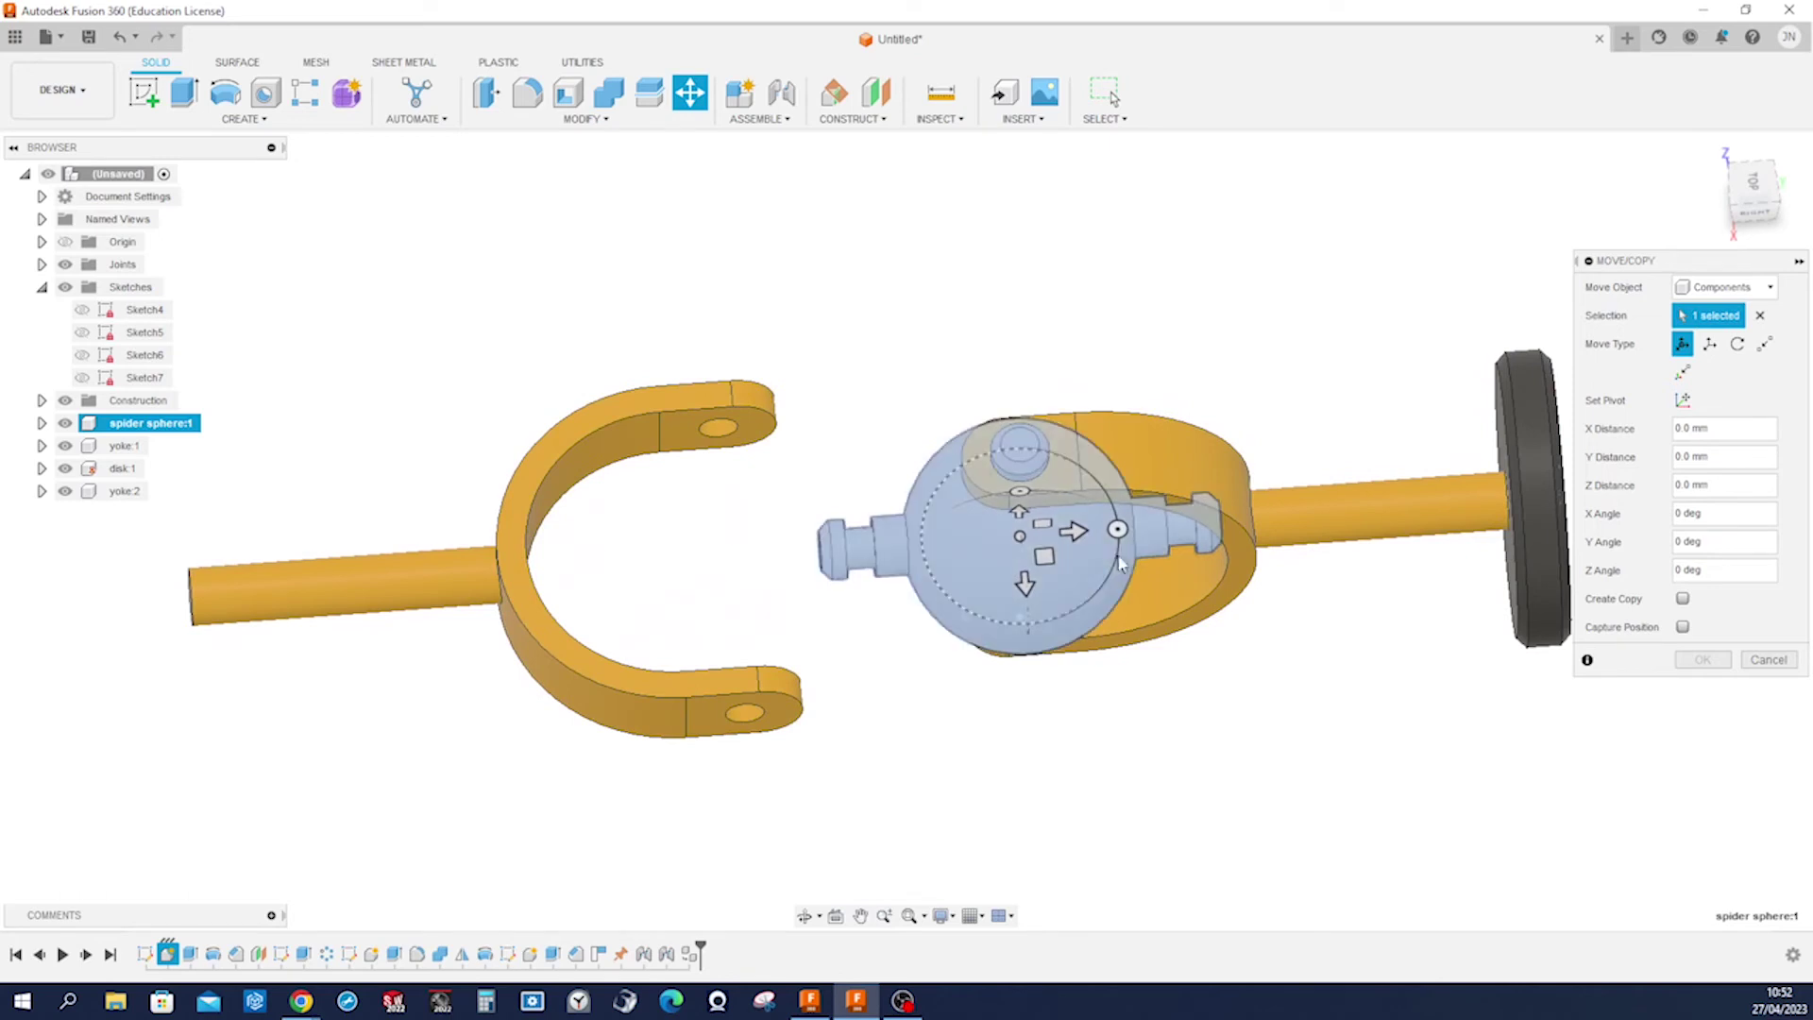
pyautogui.moveTo(1117, 527); pyautogui.dragTo(1027, 639)
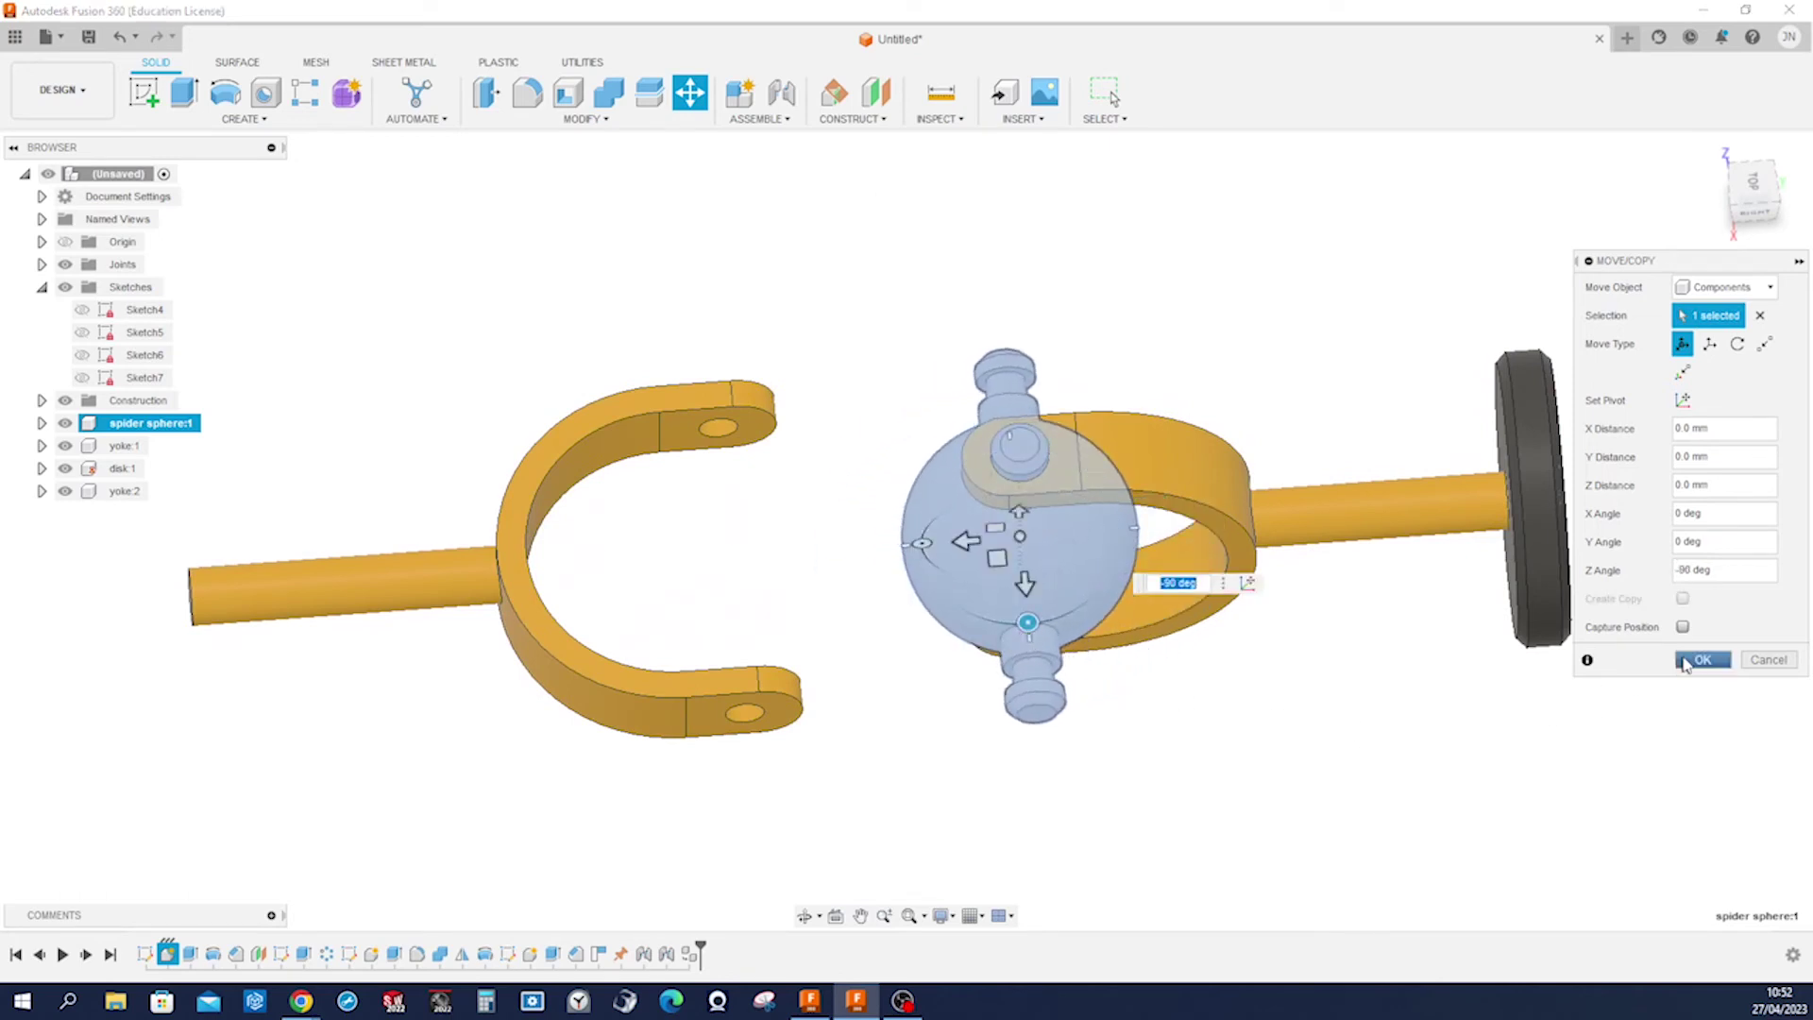
pyautogui.click(1685, 661)
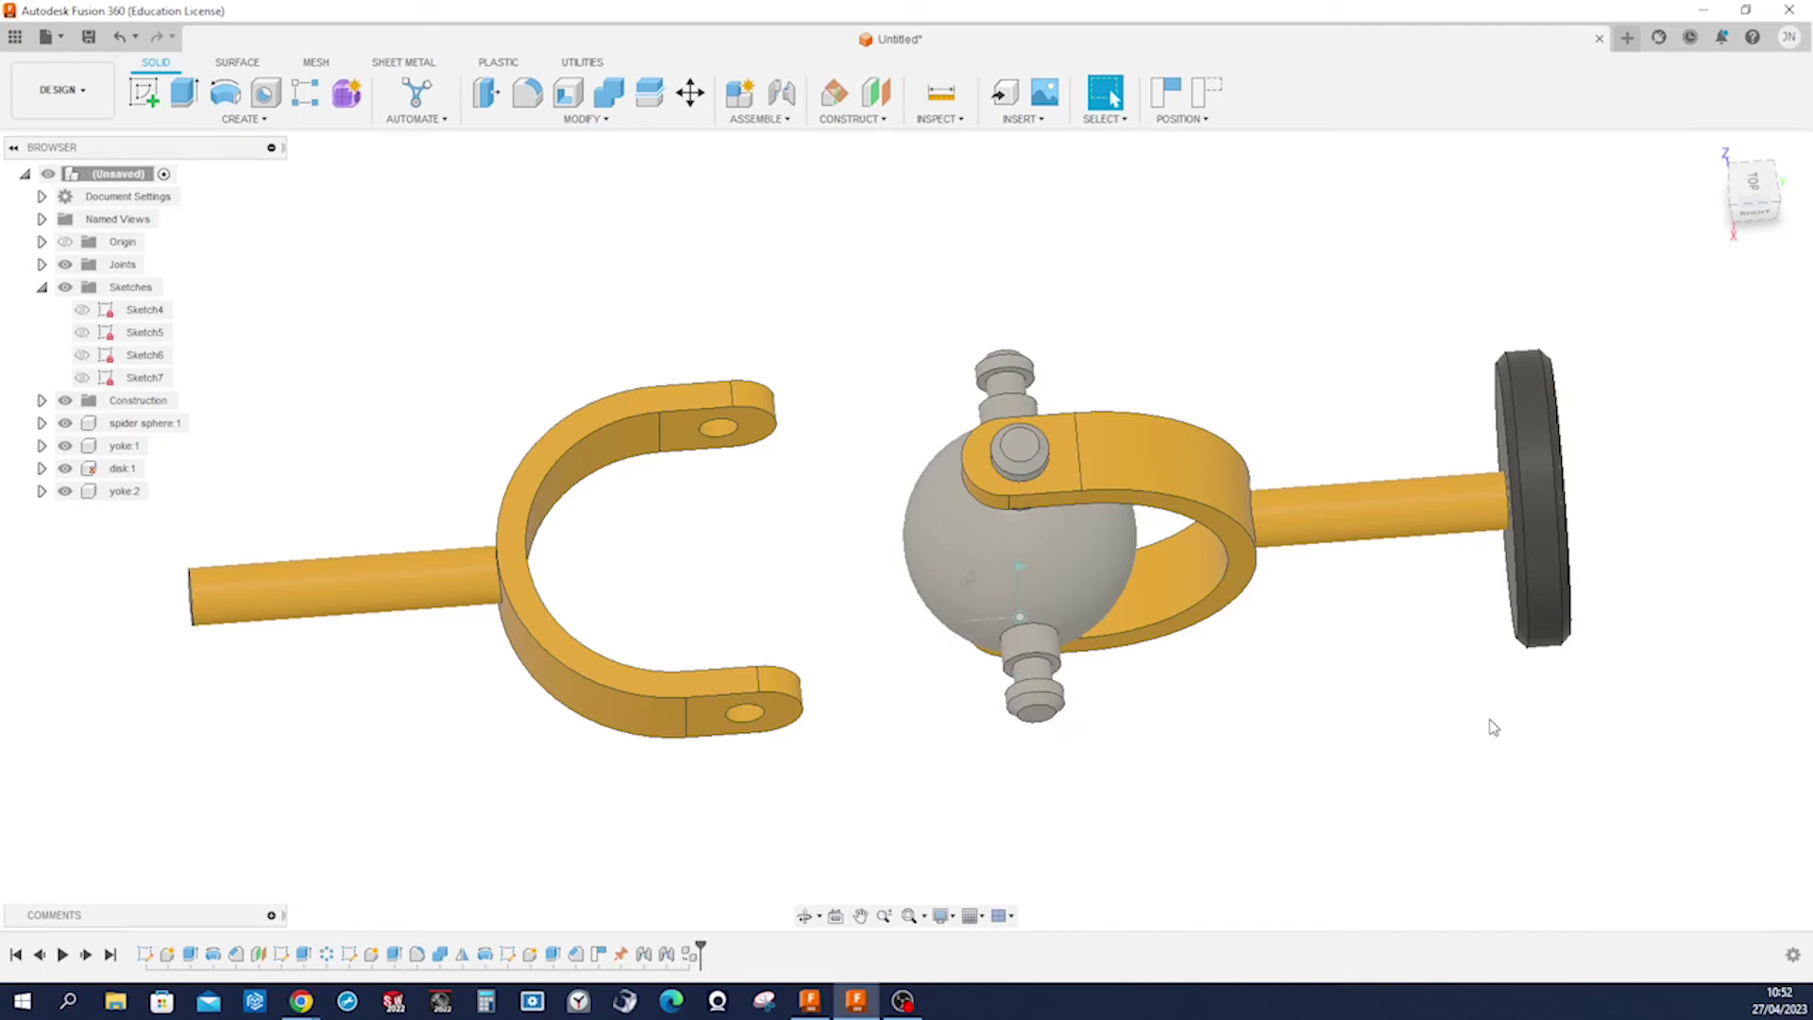
# Joint the spider sphere's top pin to the yoke:2 hole at -90°.
pyautogui.press('j')
pyautogui.scroll(5, 1445, 708)
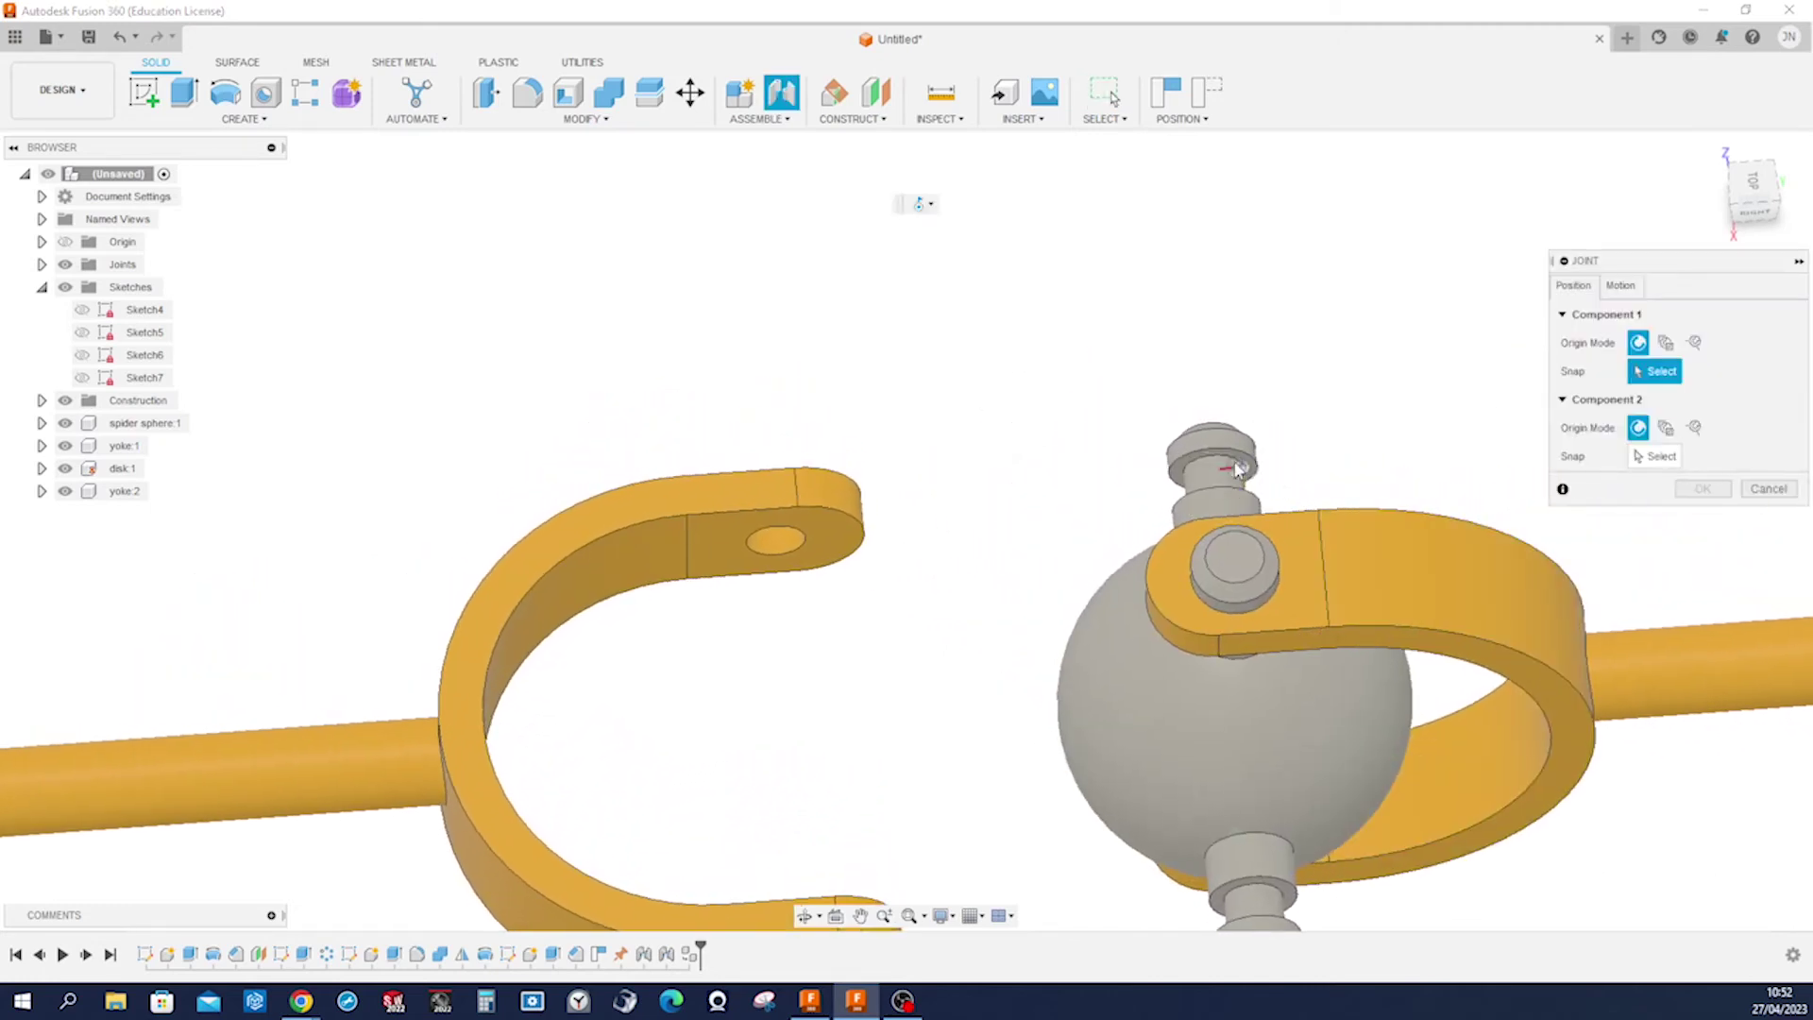
pyautogui.click(1237, 469)
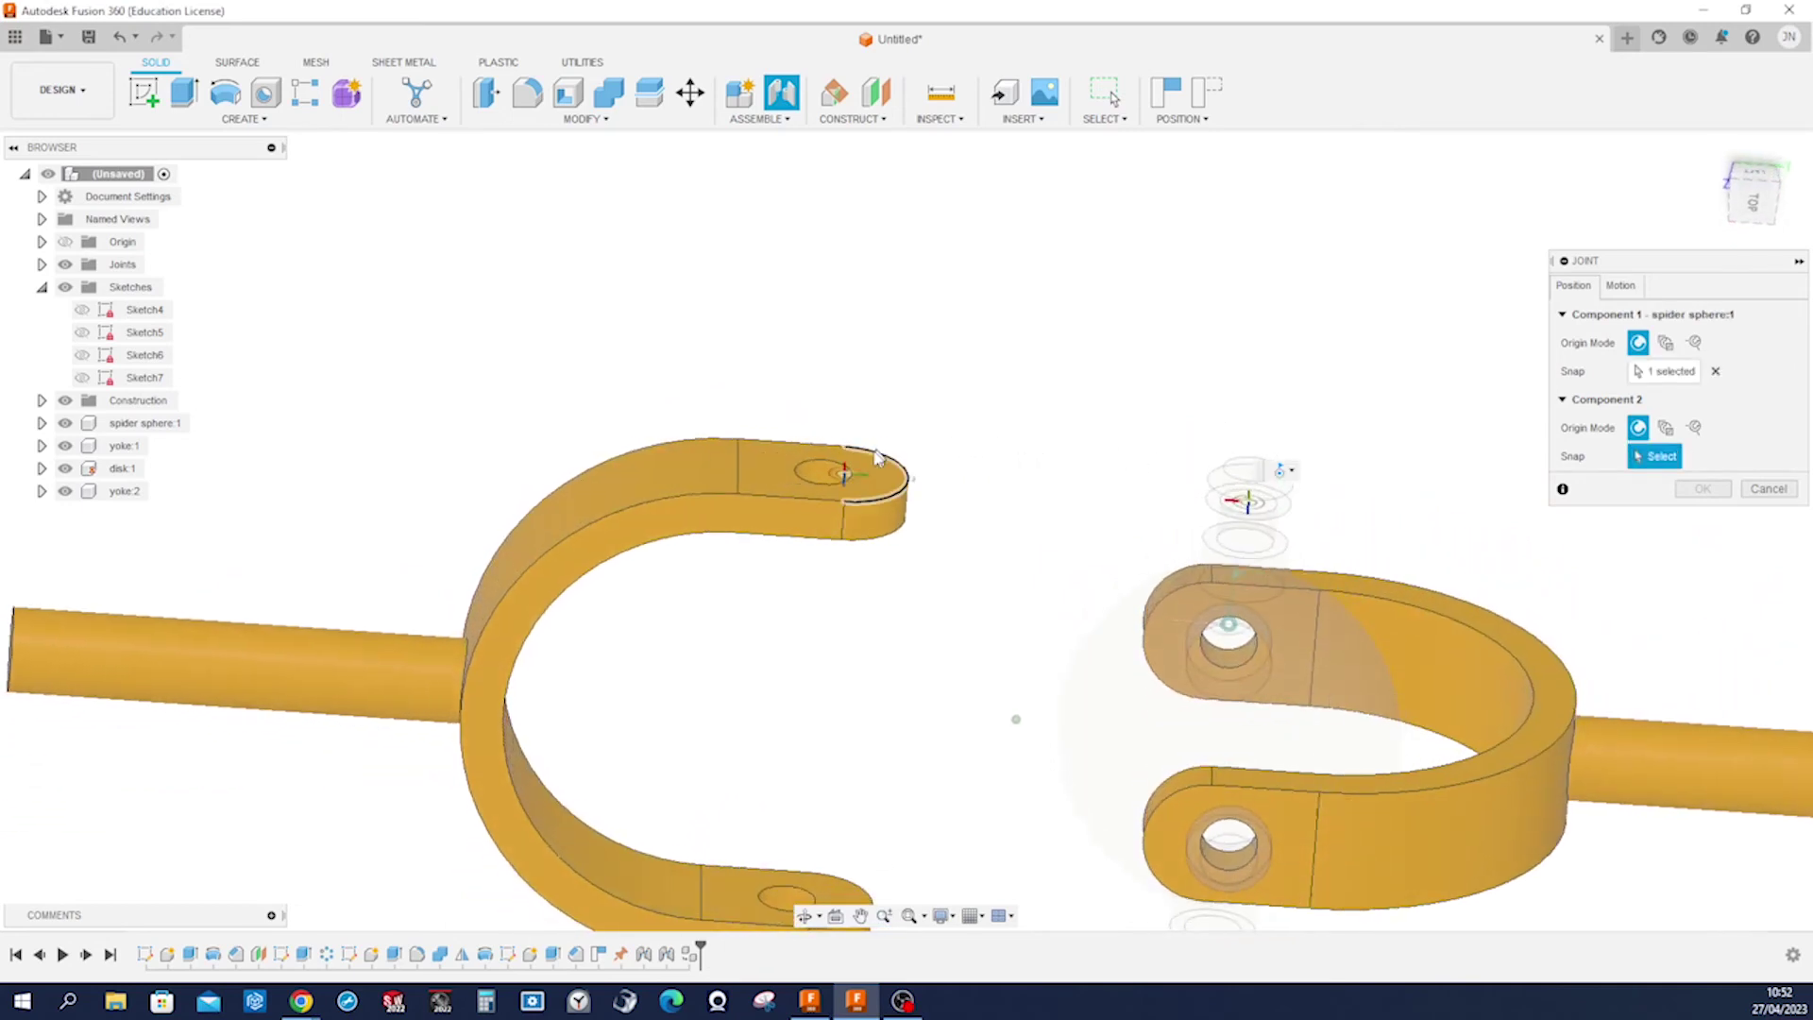
pyautogui.click(851, 487)
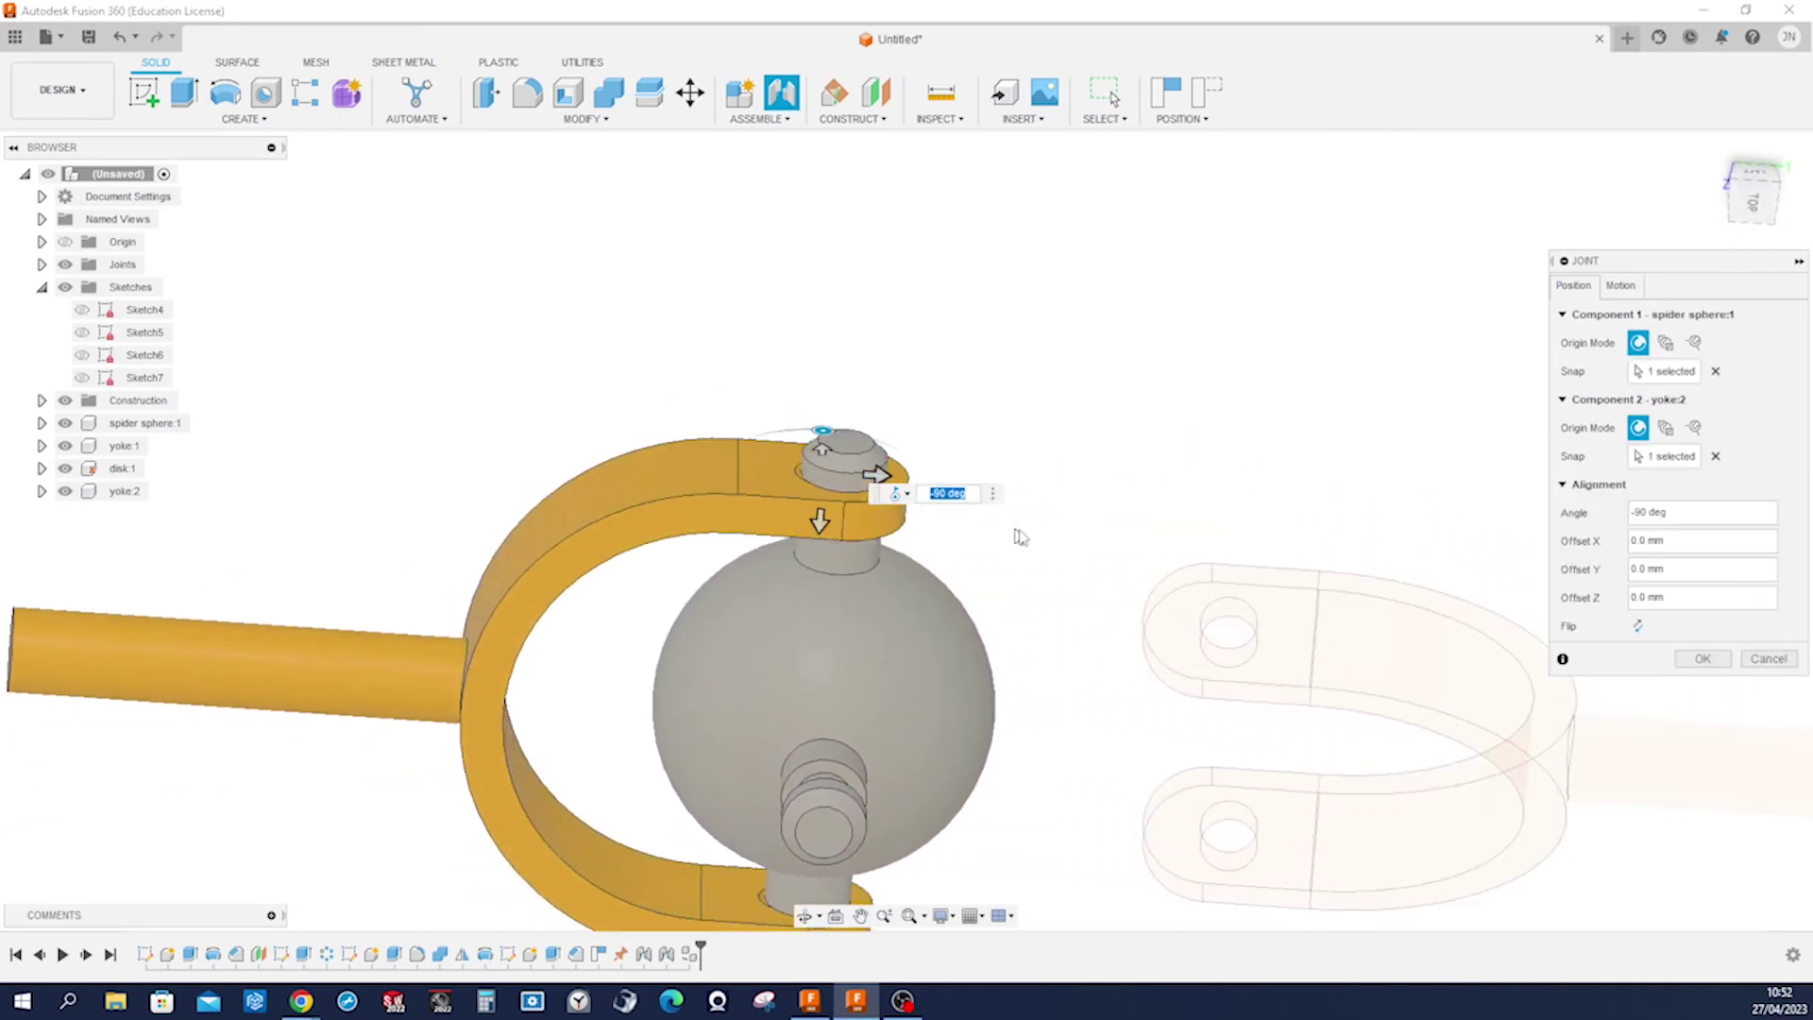
pyautogui.click(1703, 658)
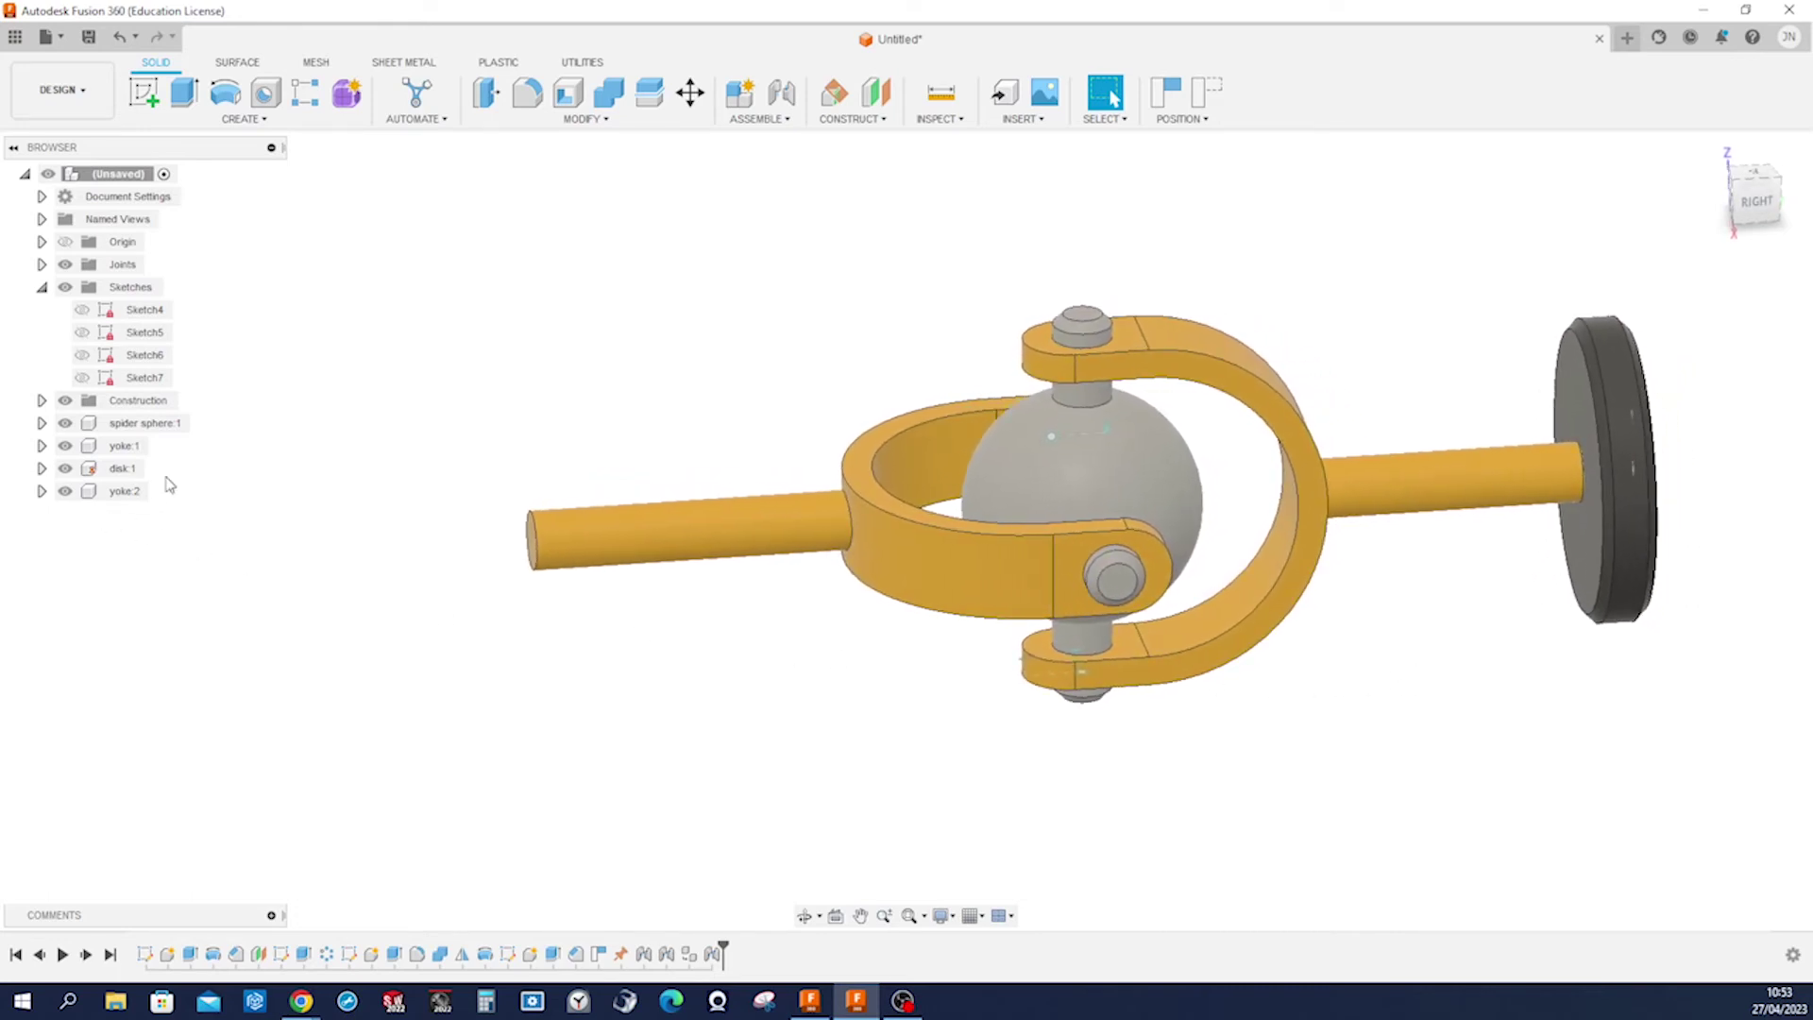
# Copy and paste disk:1, moving the copy -501.8 mm in Y to the left shaft's end.
pyautogui.rightClick(120, 472)
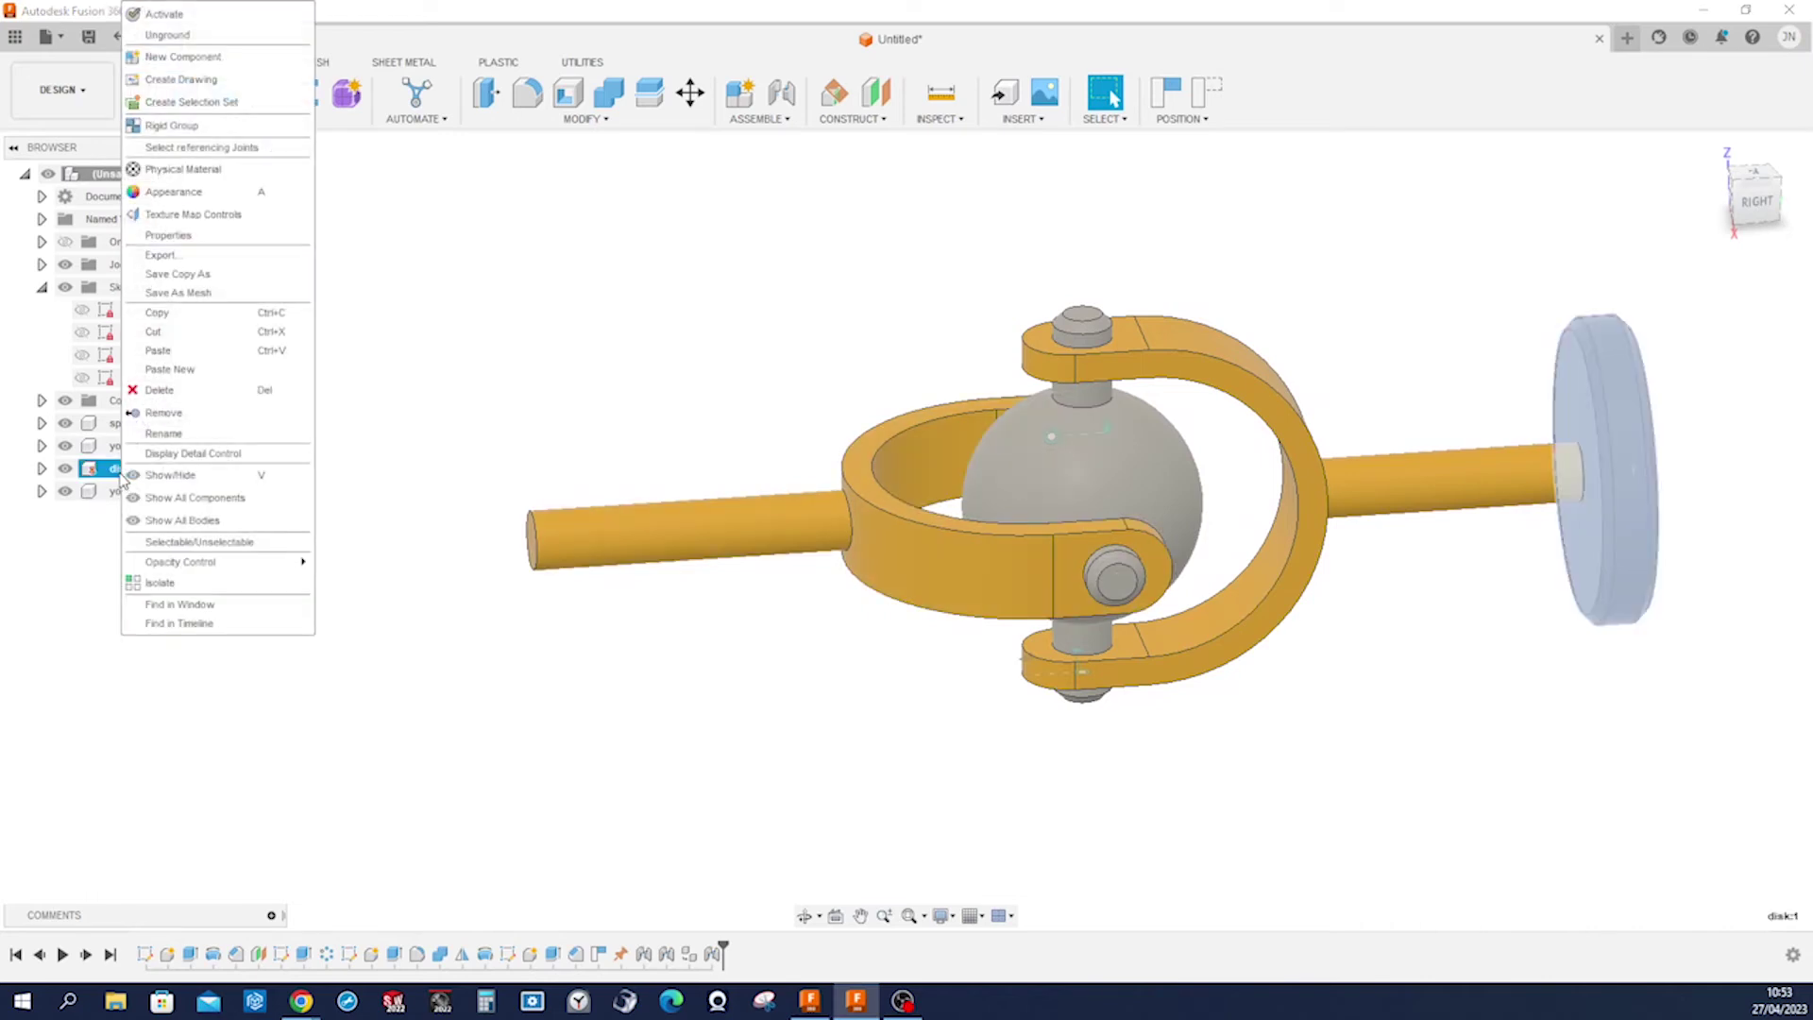
pyautogui.click(171, 314)
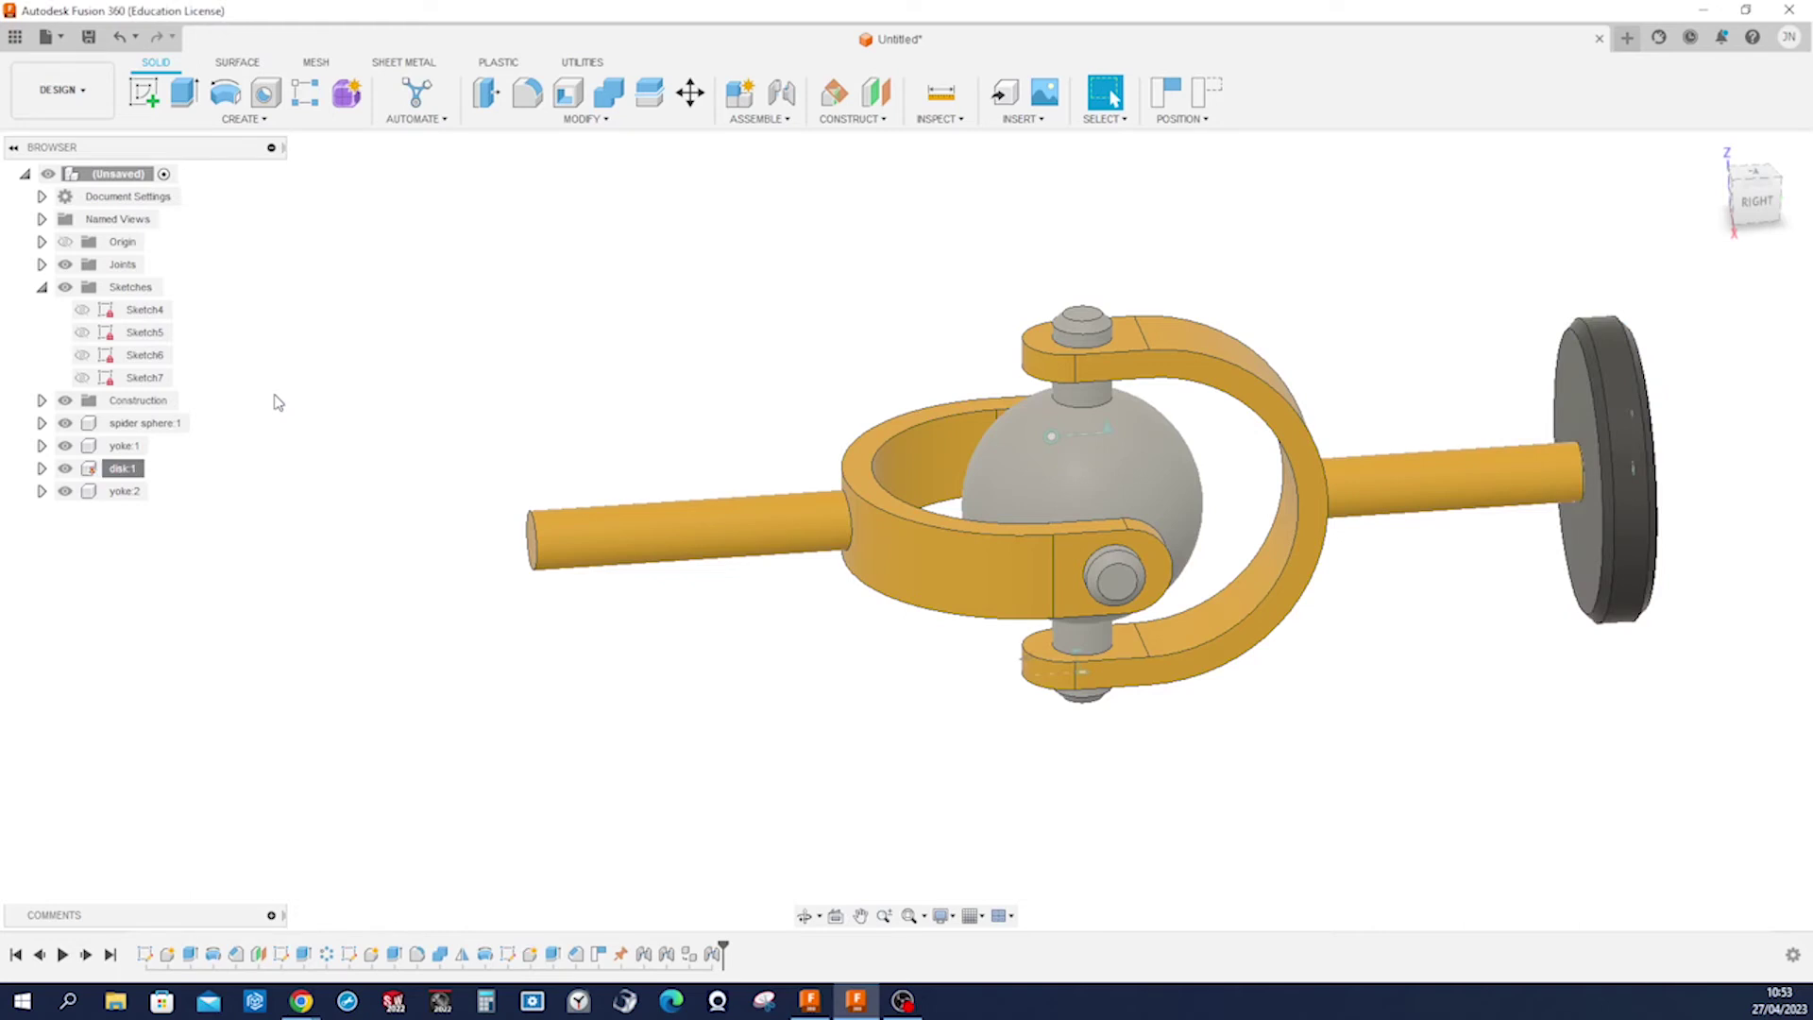
pyautogui.hotkey('ctrl', 'v')
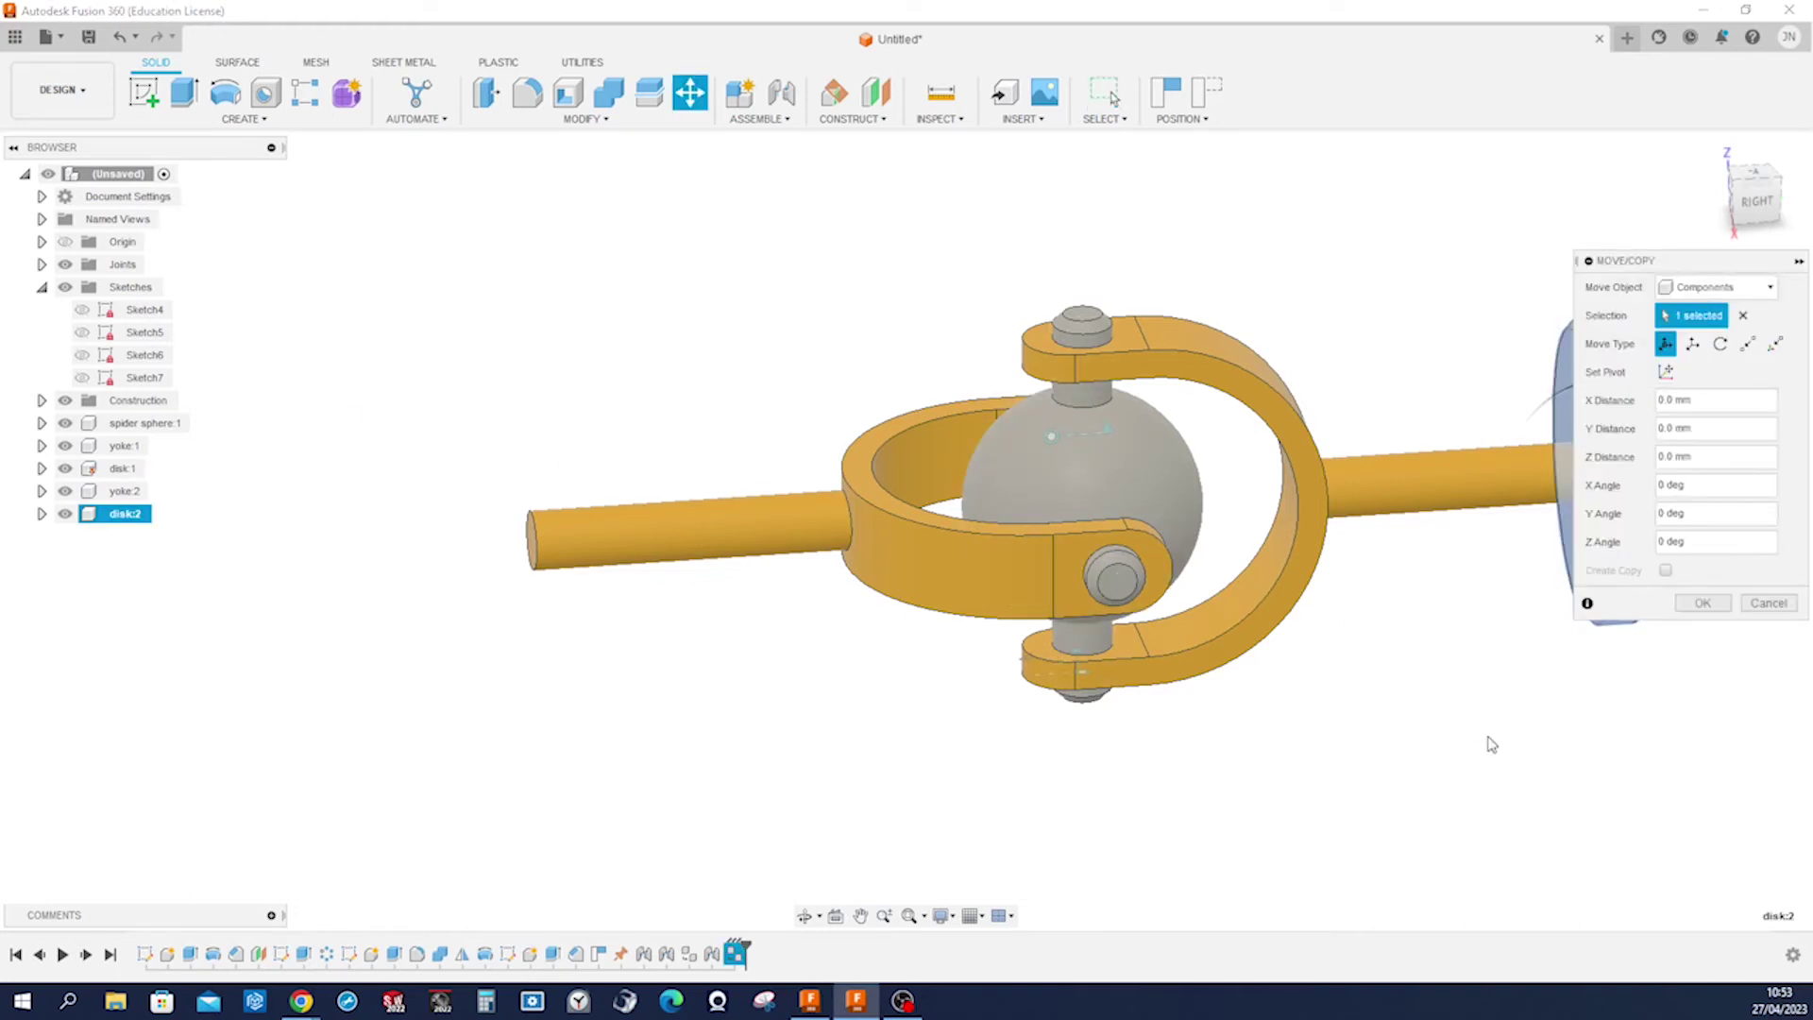
pyautogui.scroll(-2, 1490, 745)
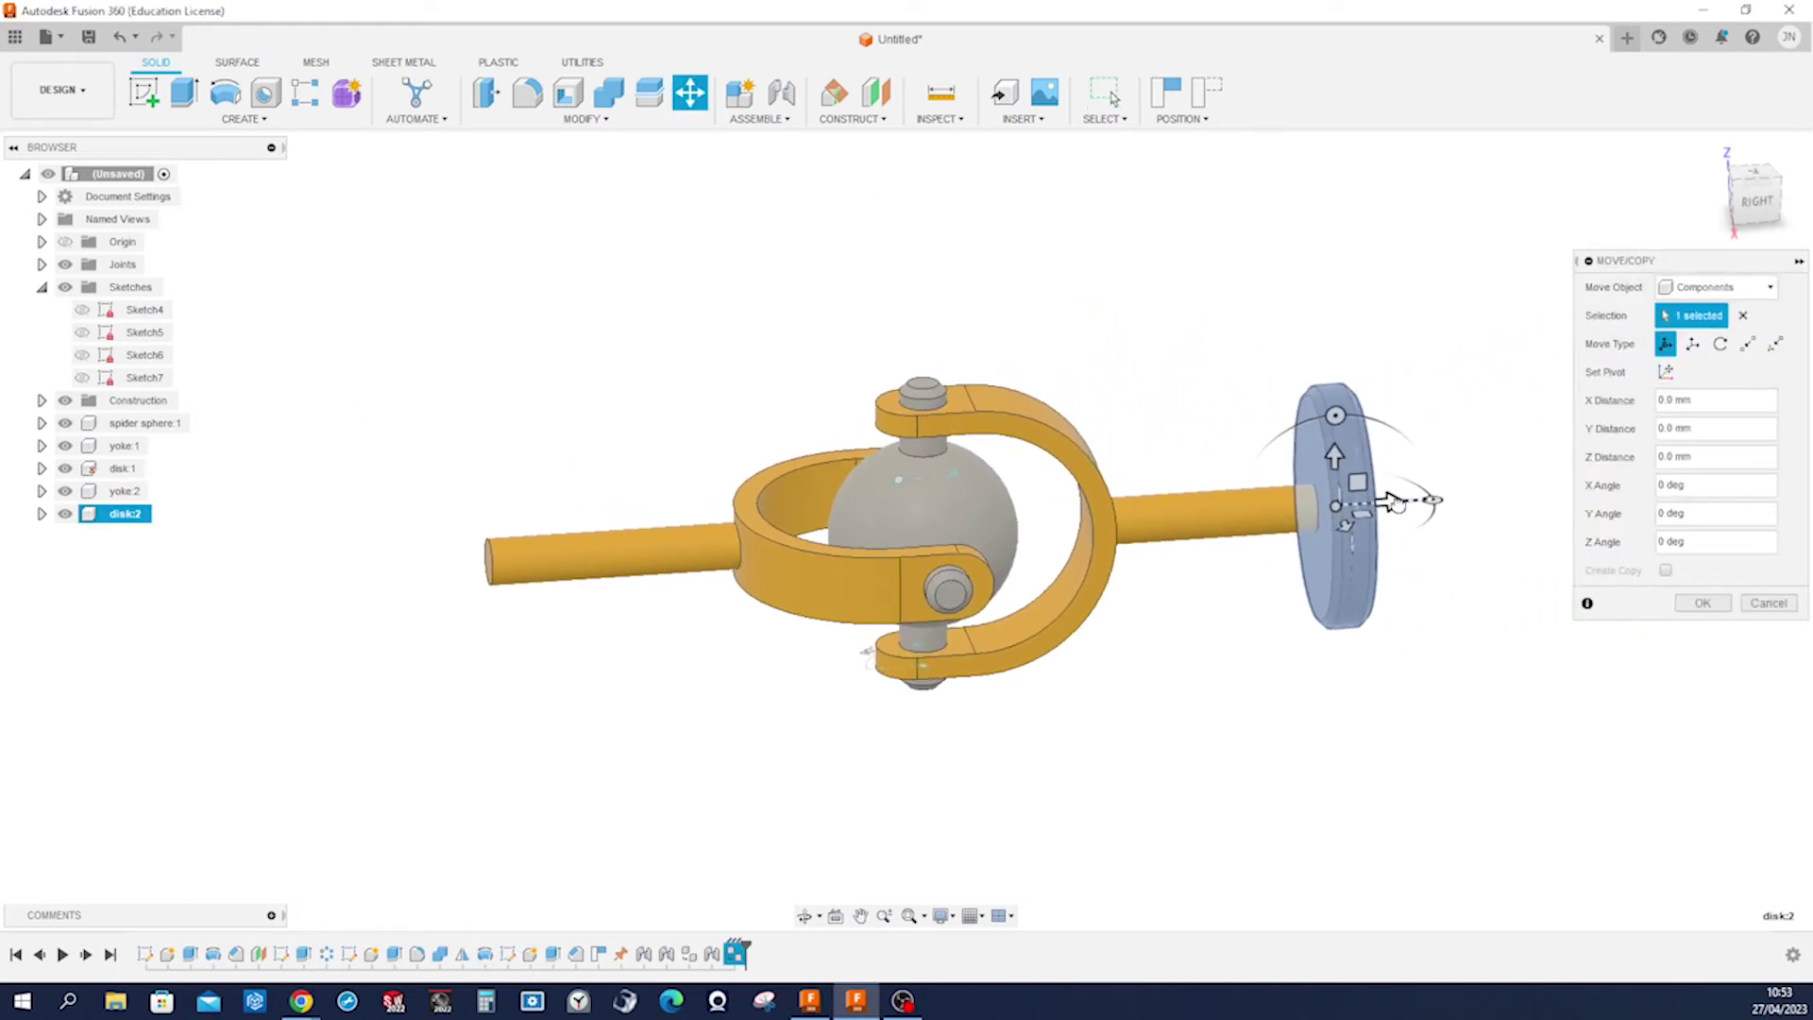
pyautogui.moveTo(1393, 501); pyautogui.dragTo(437, 545)
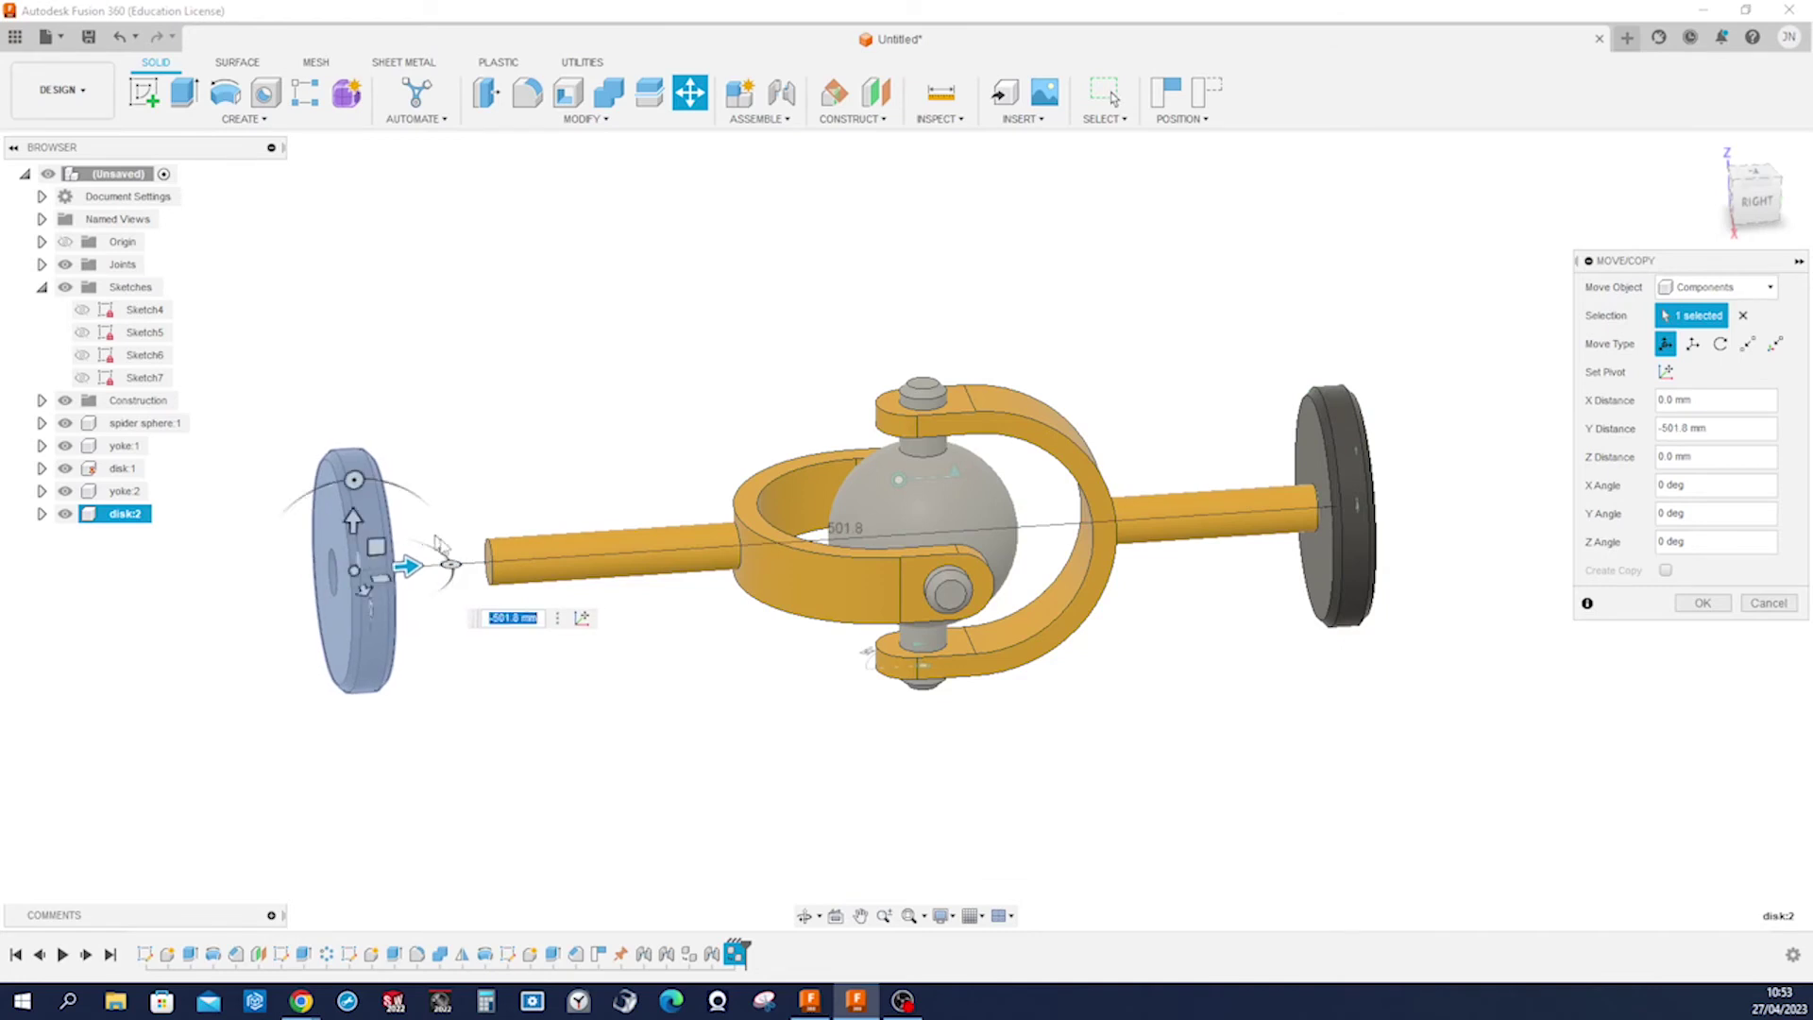
pyautogui.click(1703, 602)
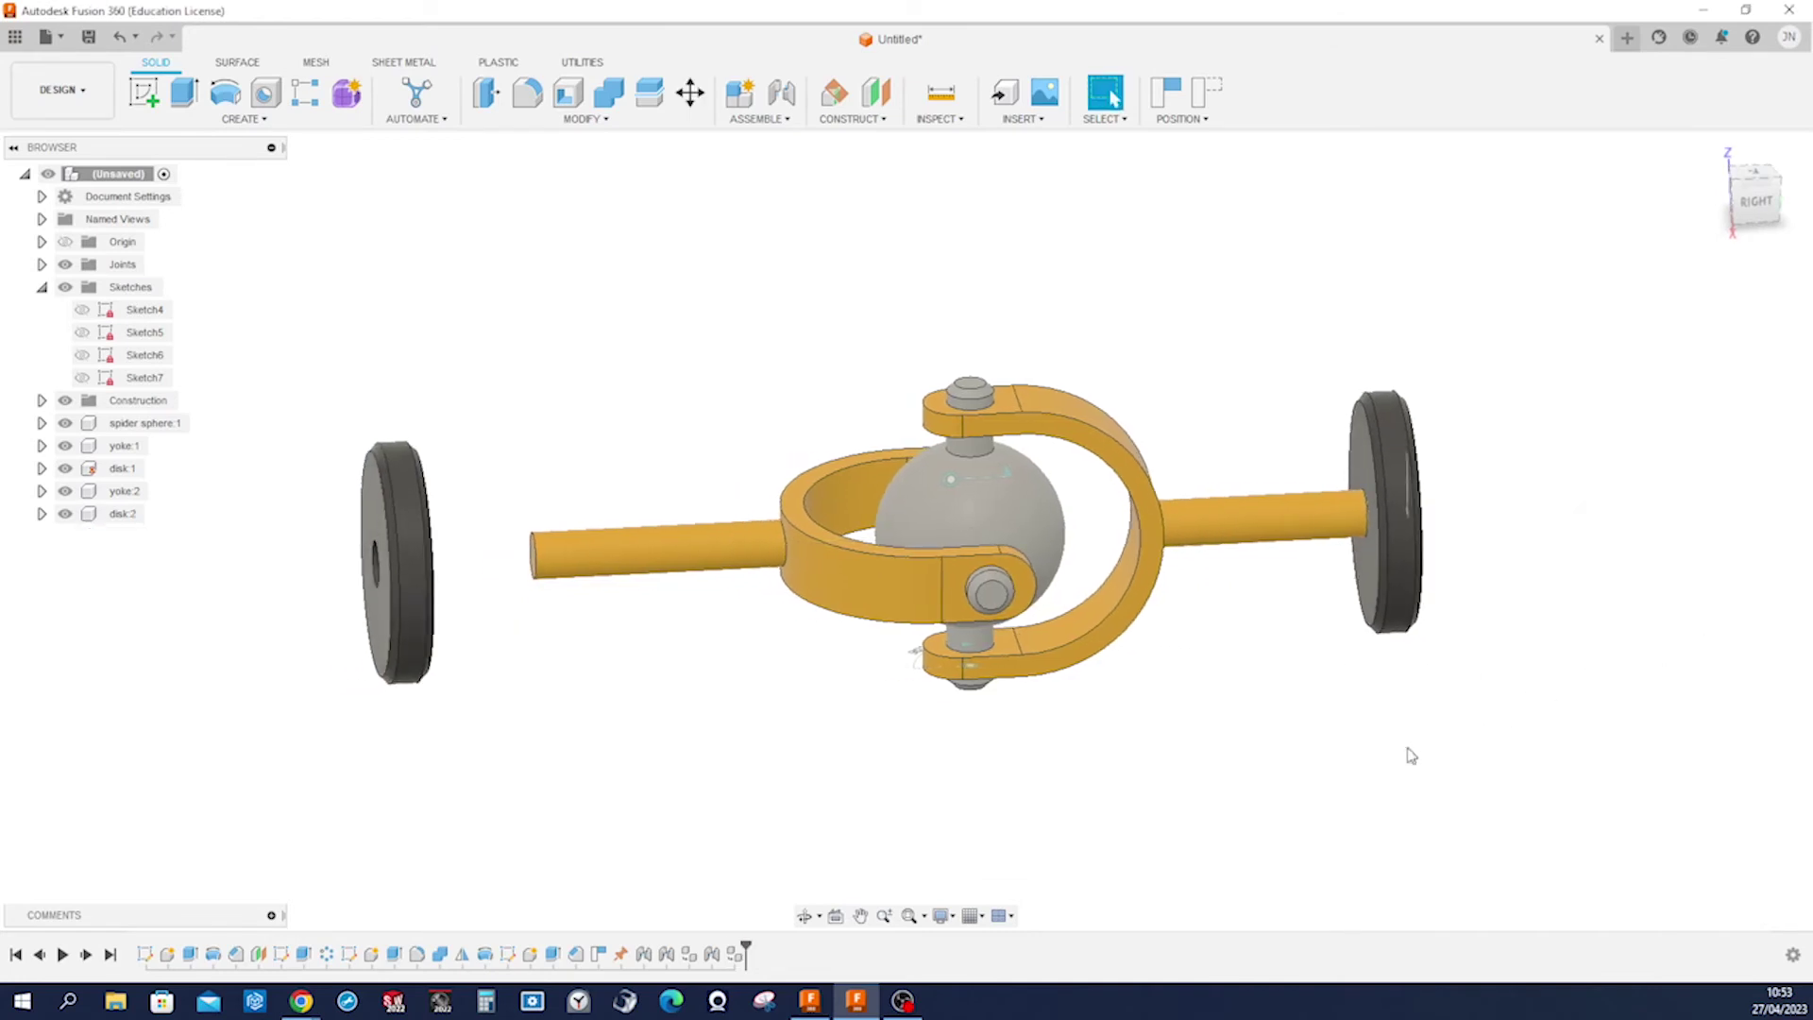
# Revolute-joint the new disk's centre hole to the yoke:2 shaft end.
pyautogui.press('j')
pyautogui.scroll(4, 599, 741)
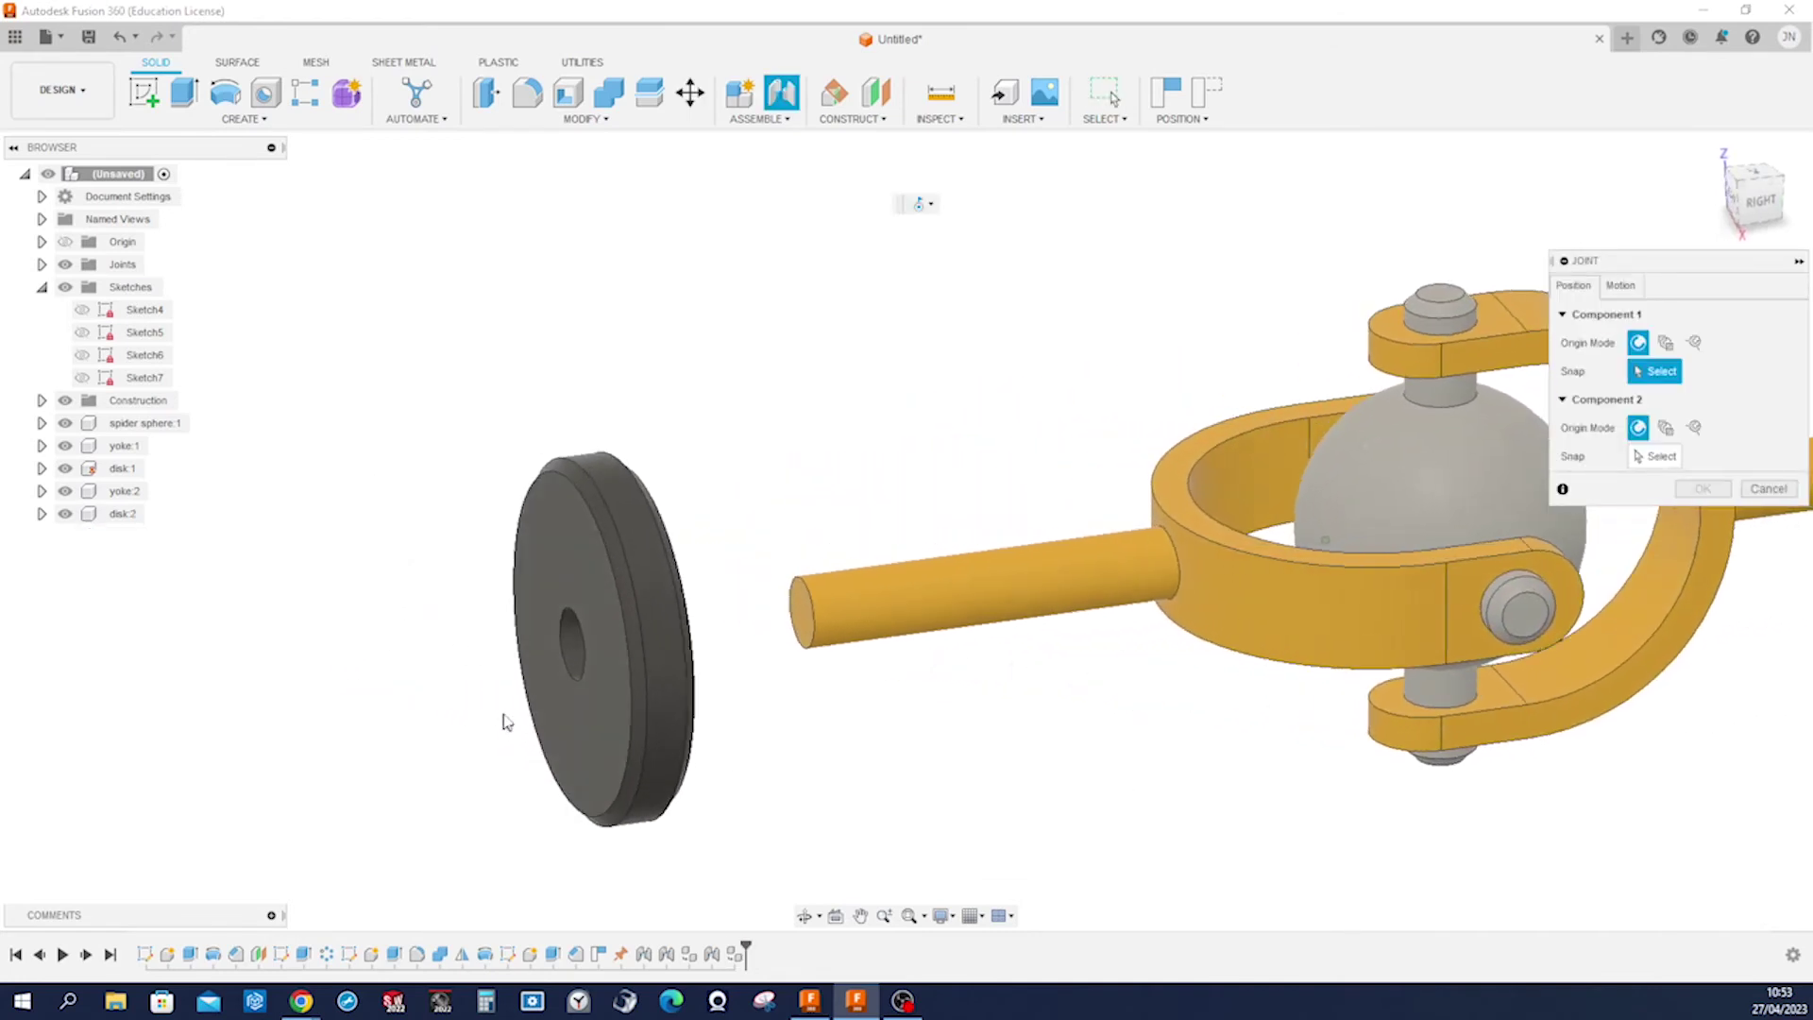
pyautogui.click(588, 691)
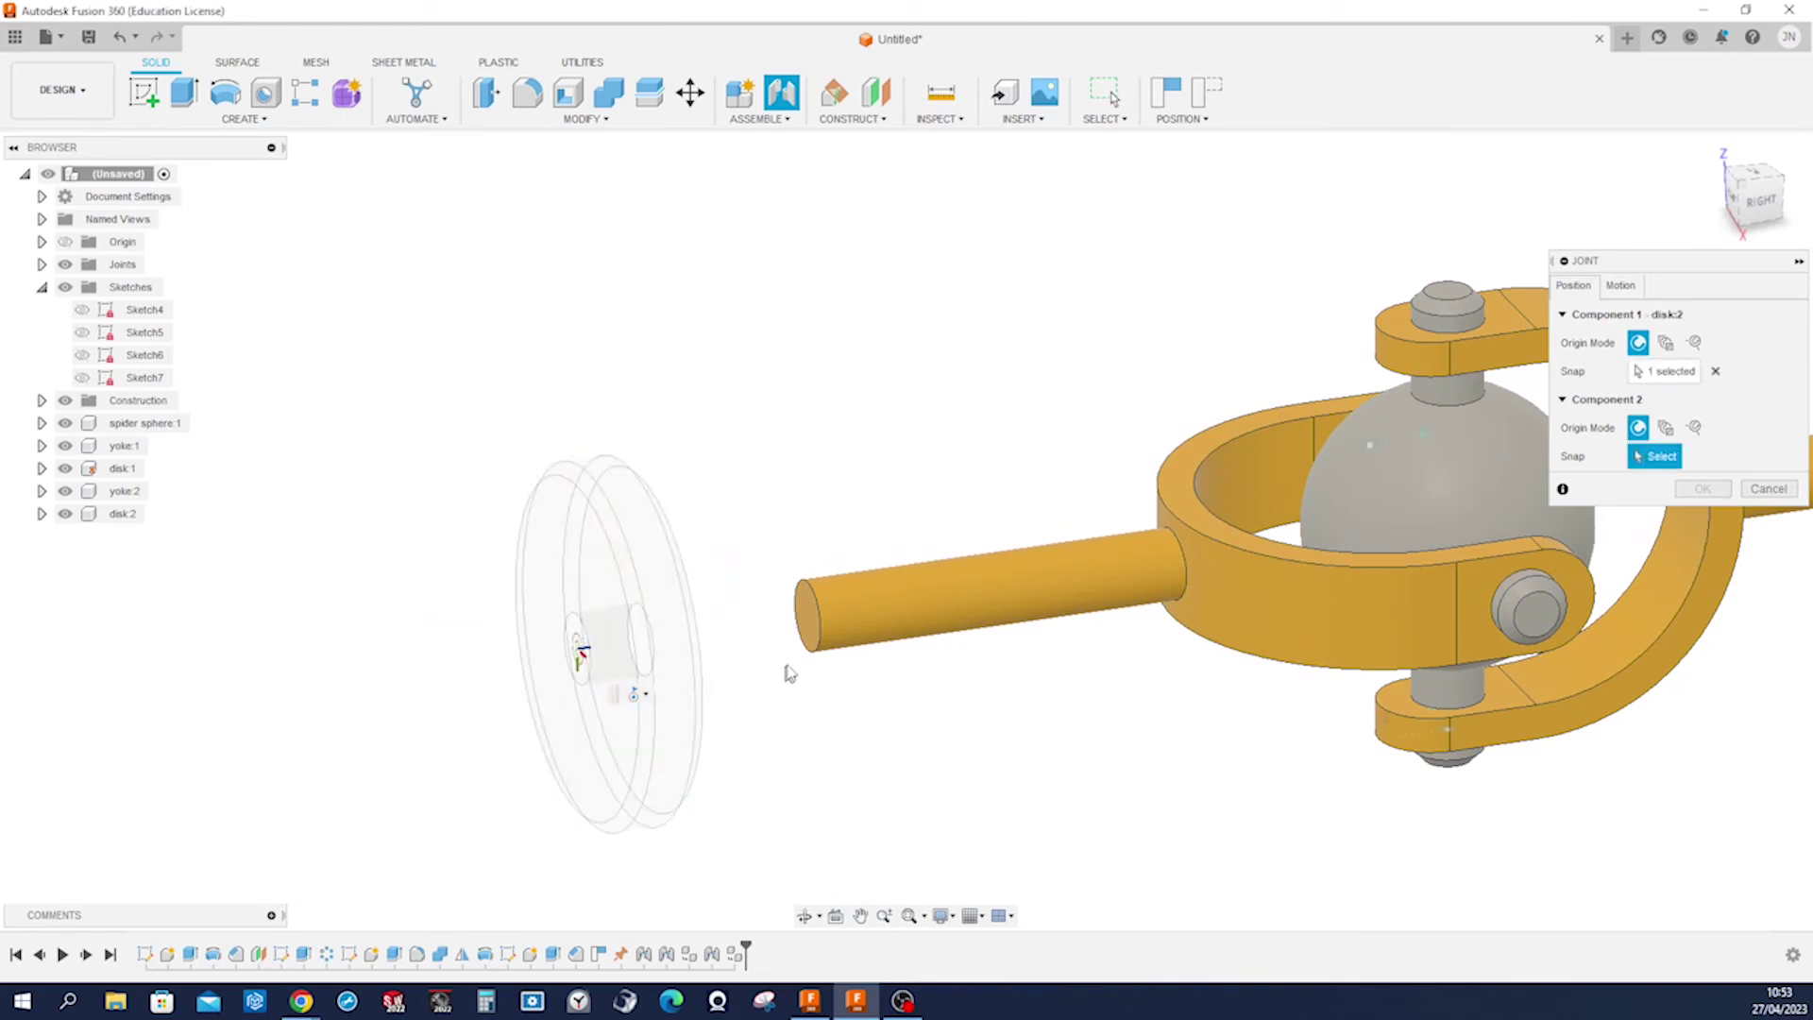
pyautogui.click(820, 653)
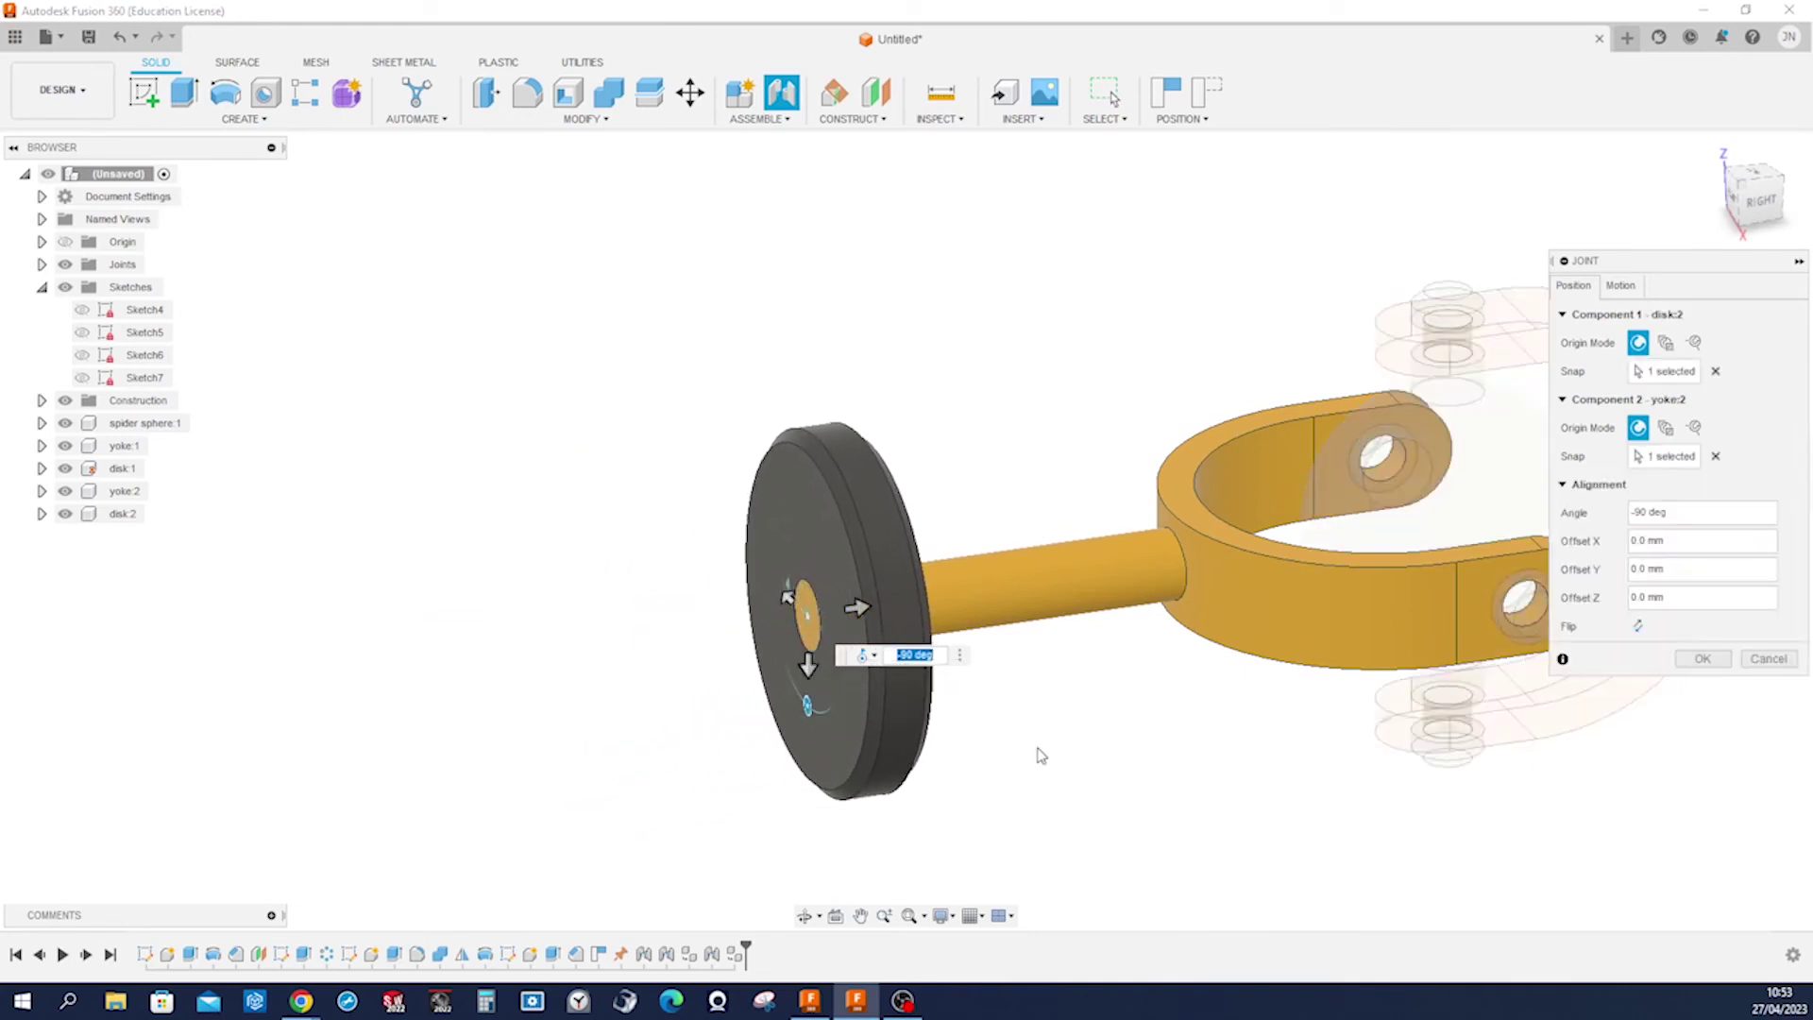
pyautogui.click(1623, 286)
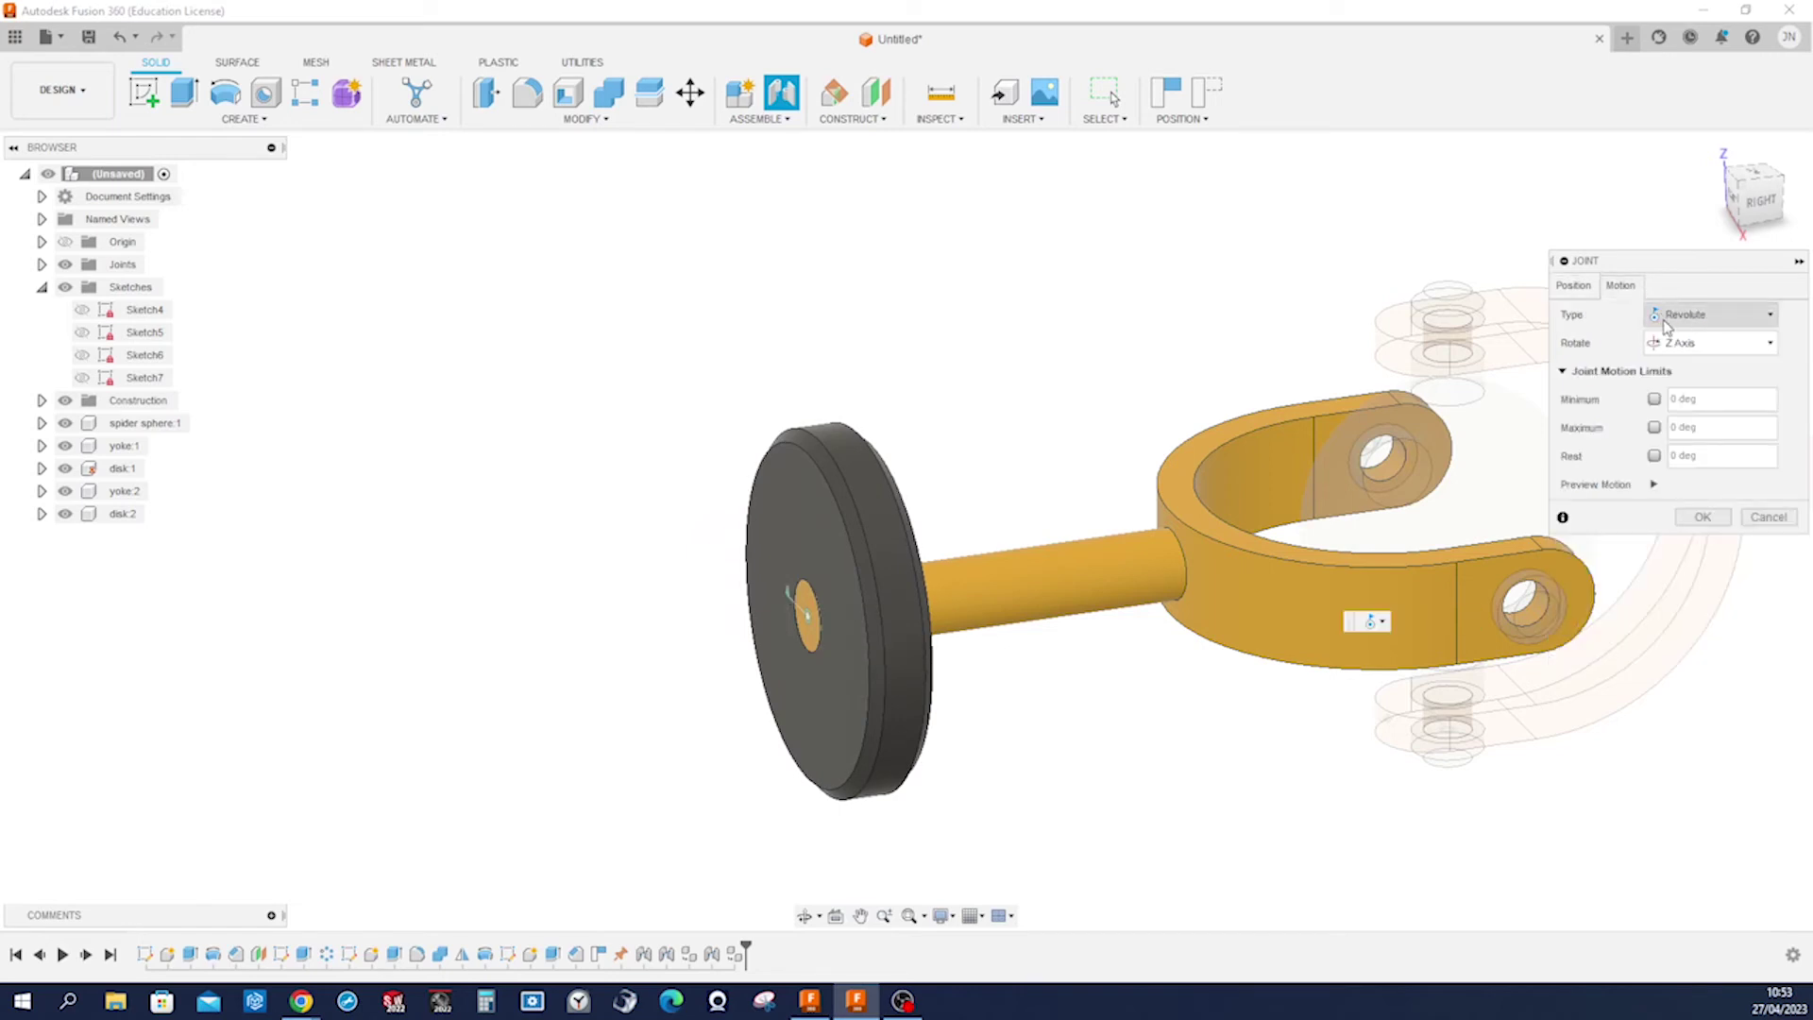
pyautogui.click(1703, 517)
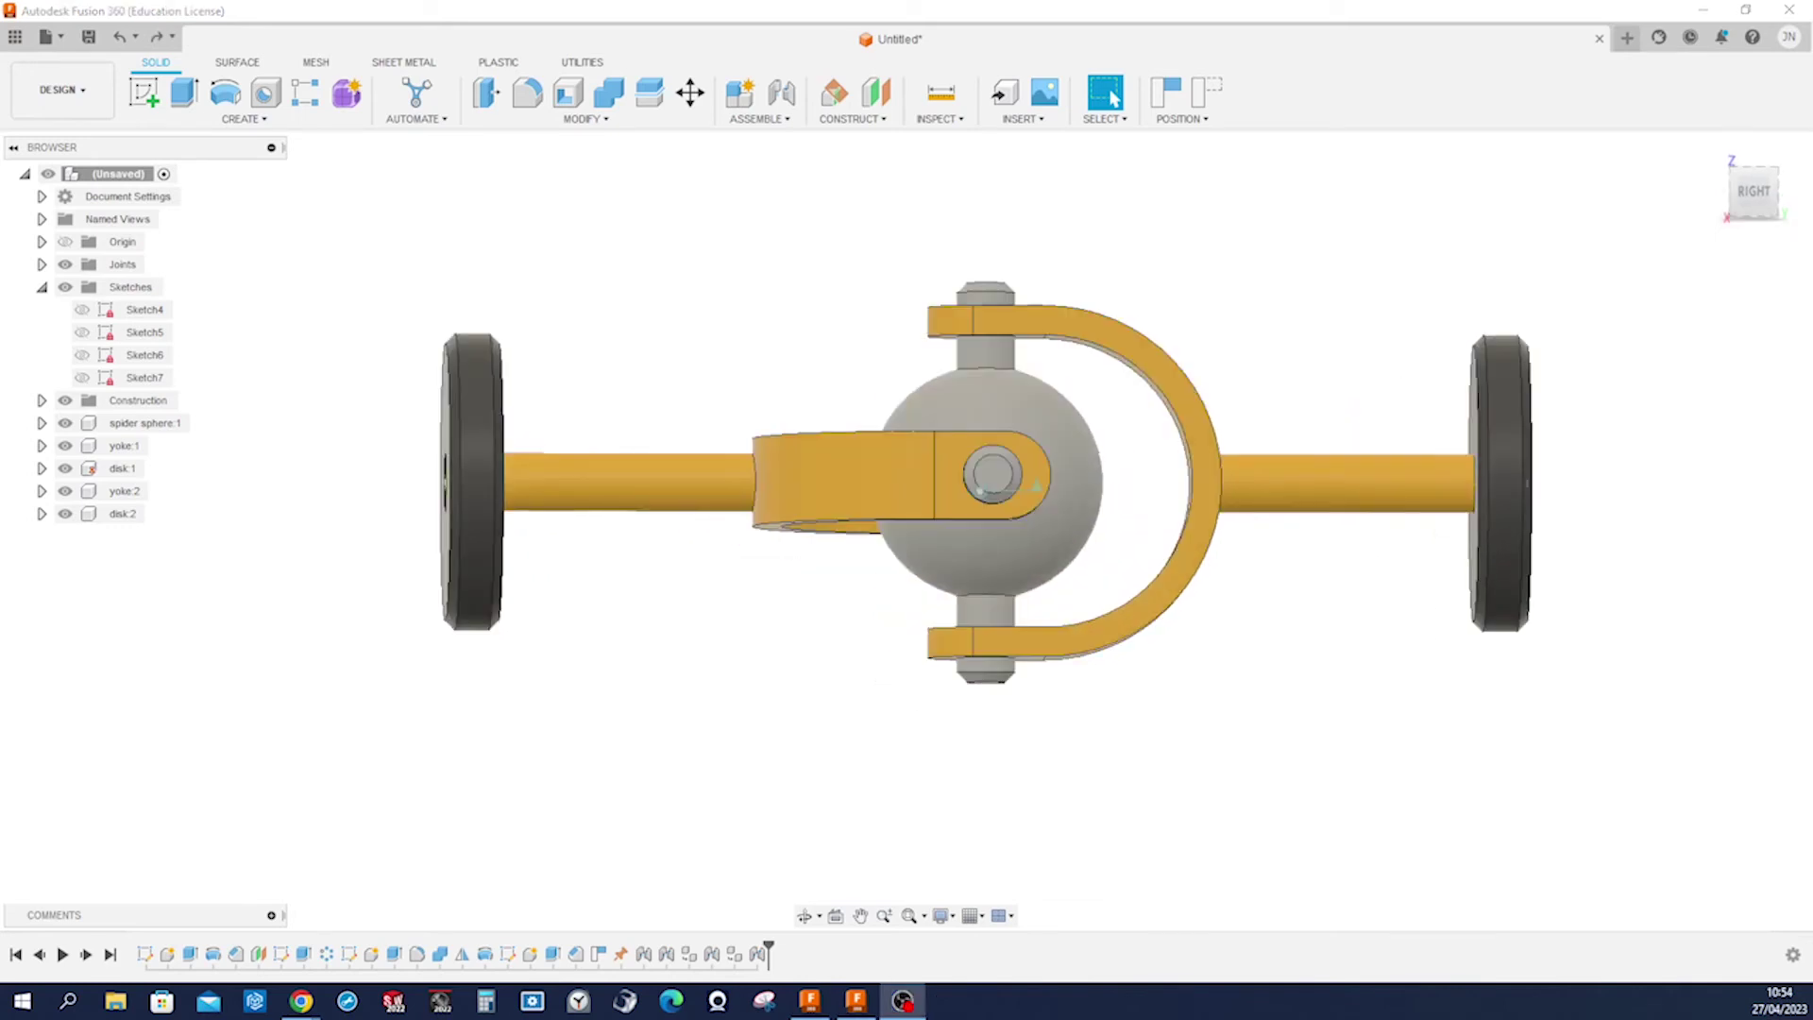
# Free-move disk:2 down and left so the left shaft tilts about the sphere.
pyautogui.click(541, 848)
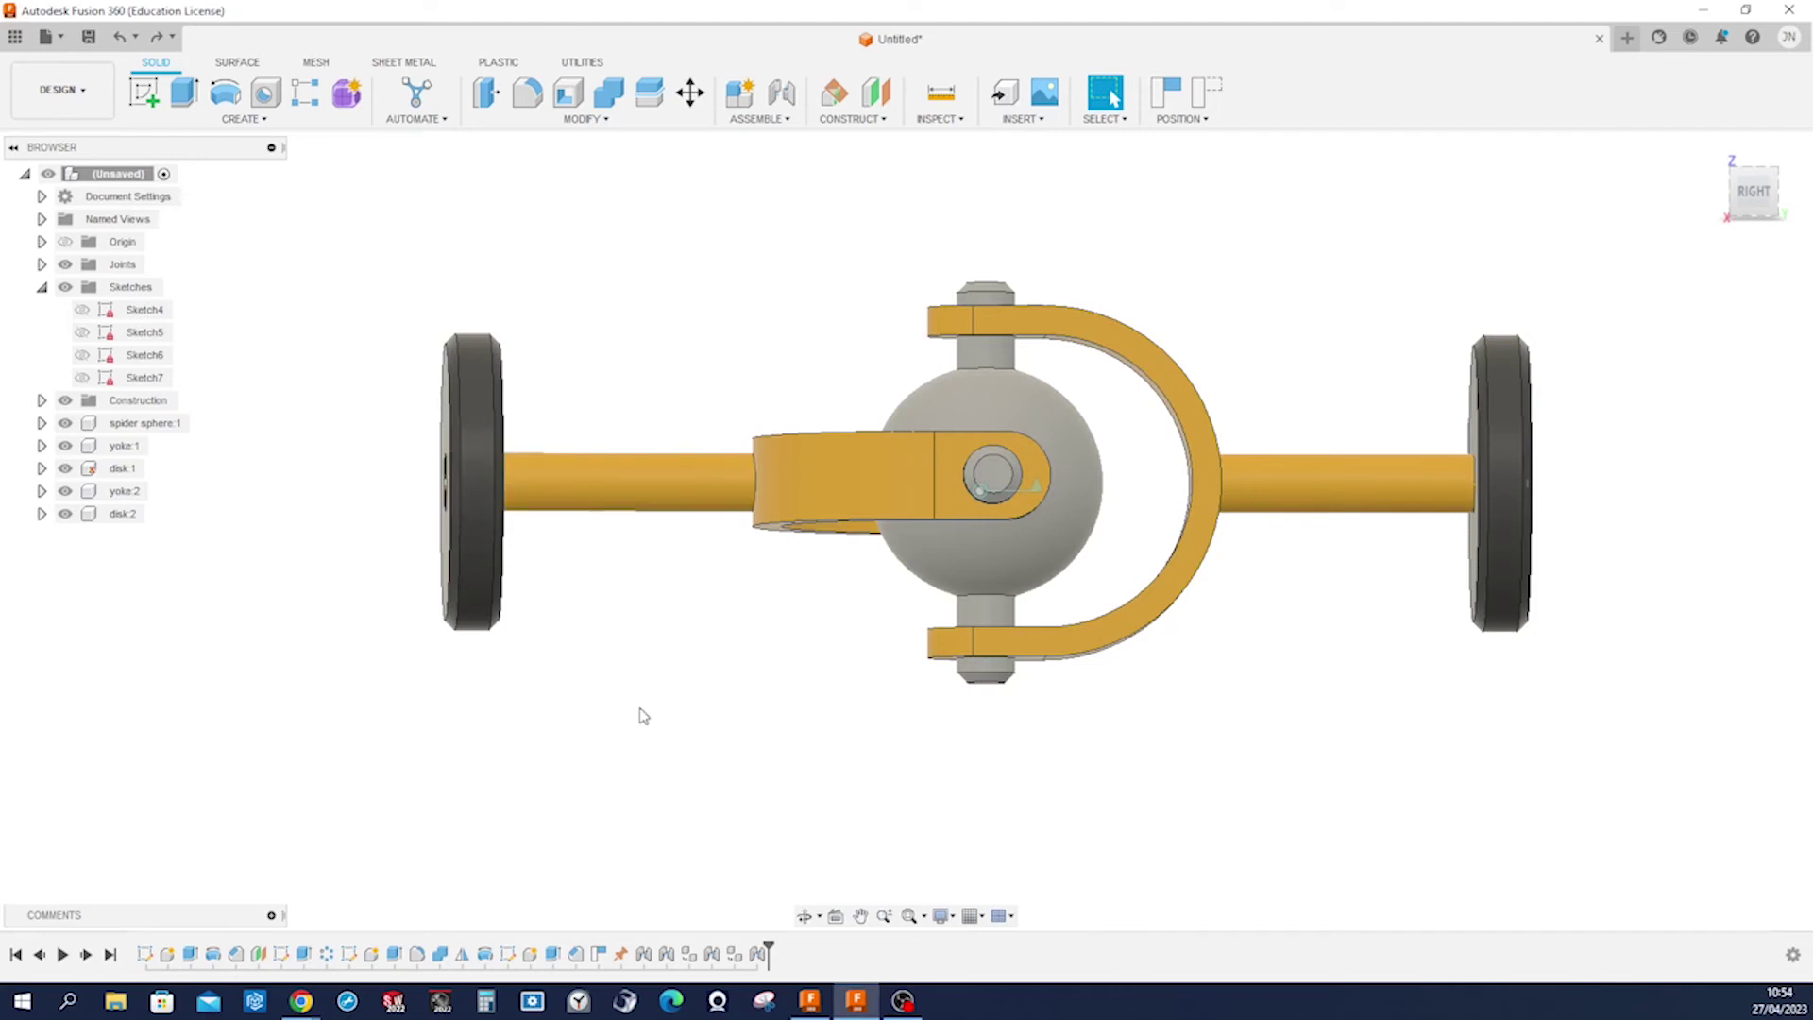
pyautogui.press('m')
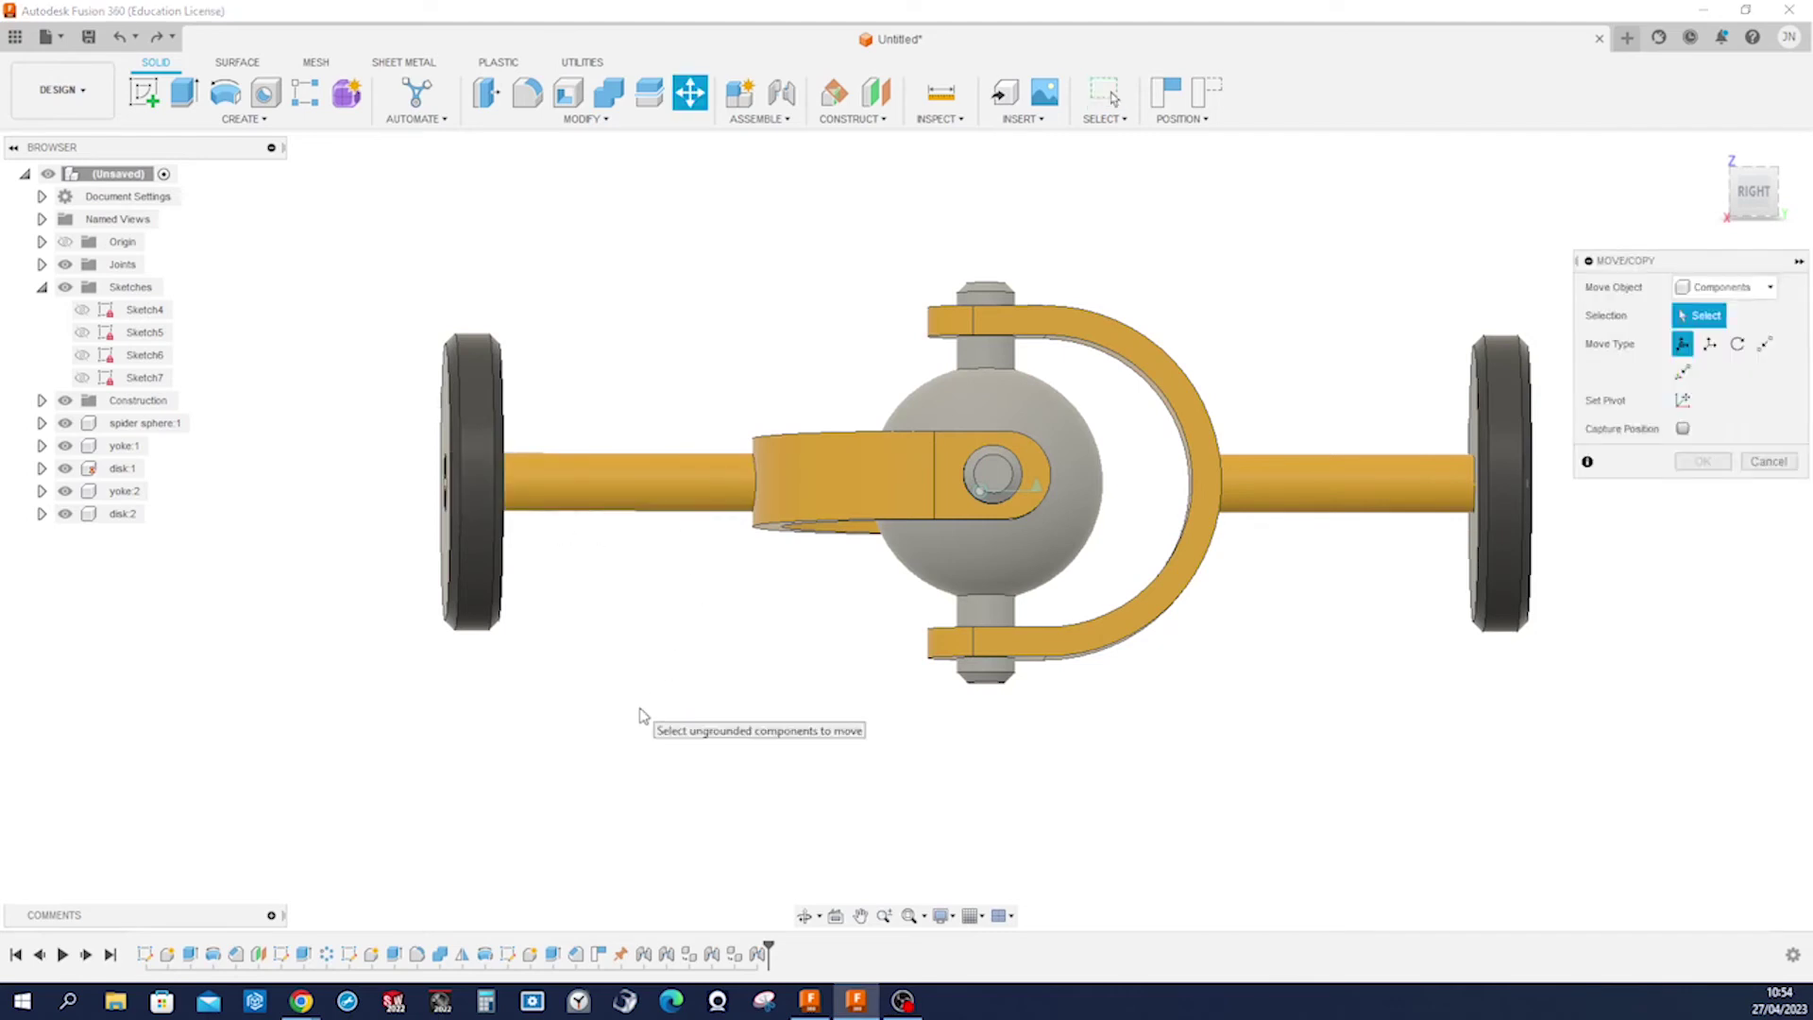
pyautogui.click(476, 542)
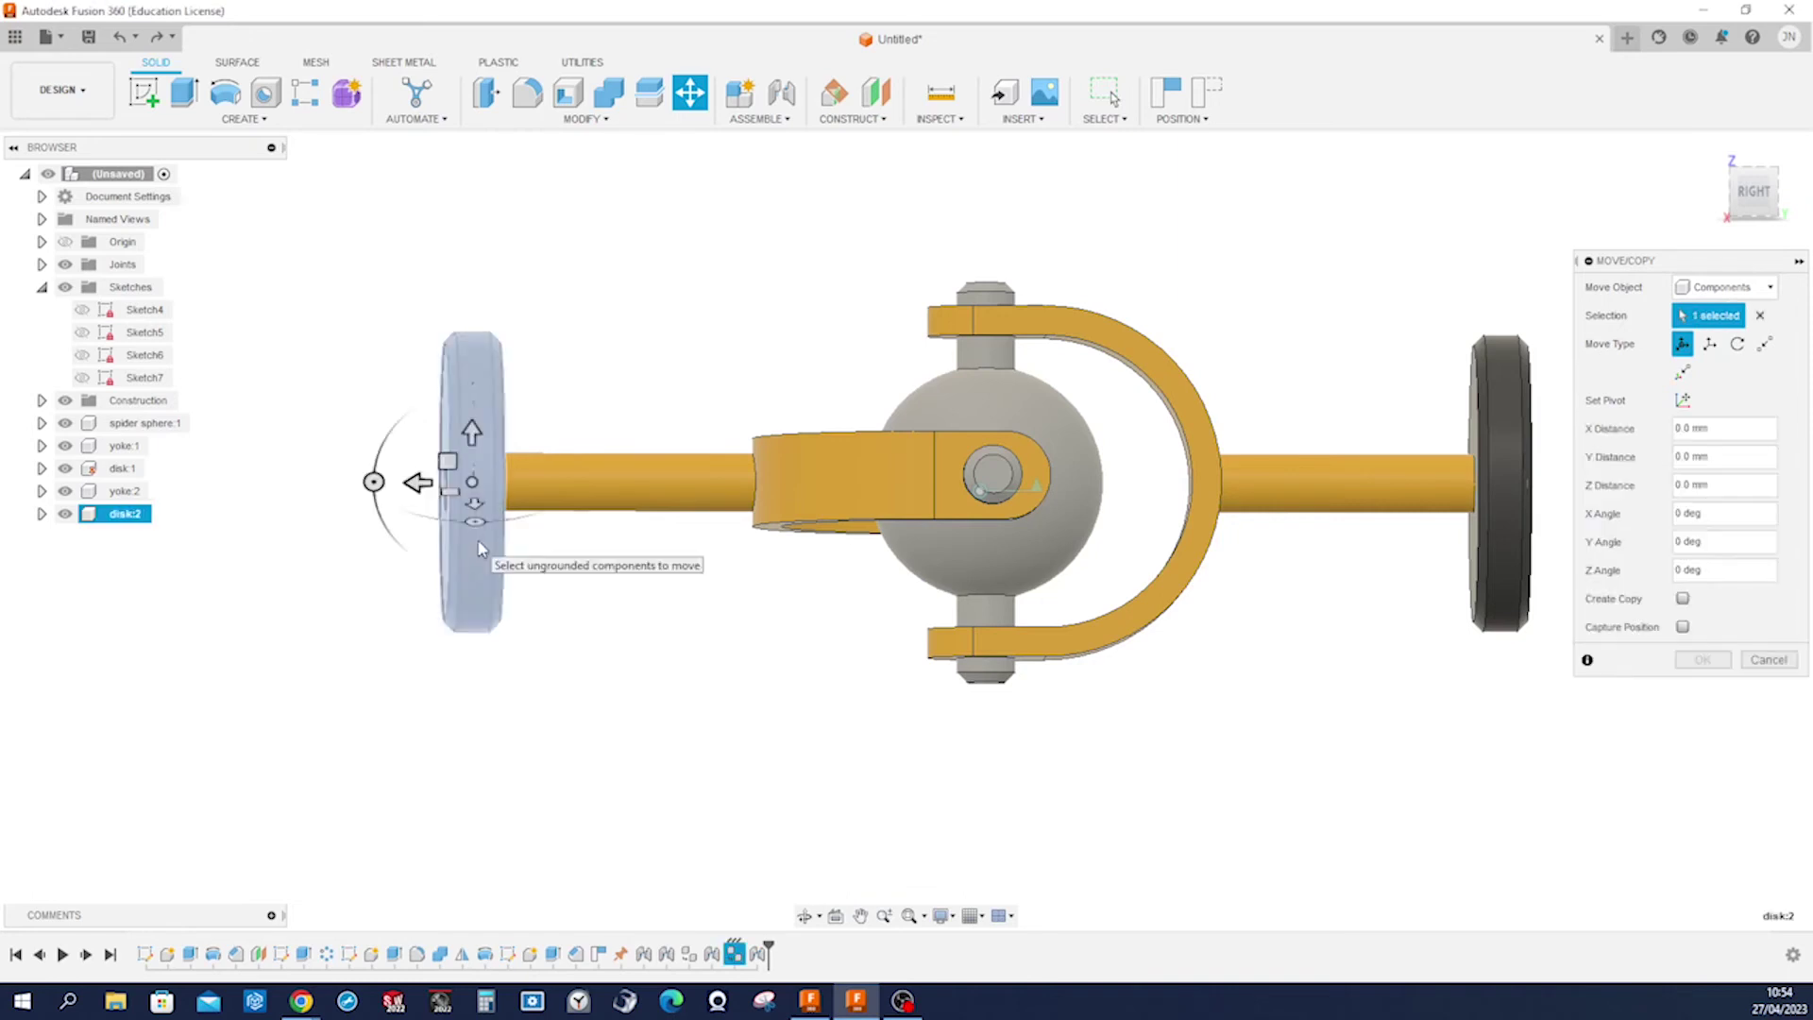
pyautogui.click(474, 484)
pyautogui.moveTo(474, 485); pyautogui.dragTo(682, 905)
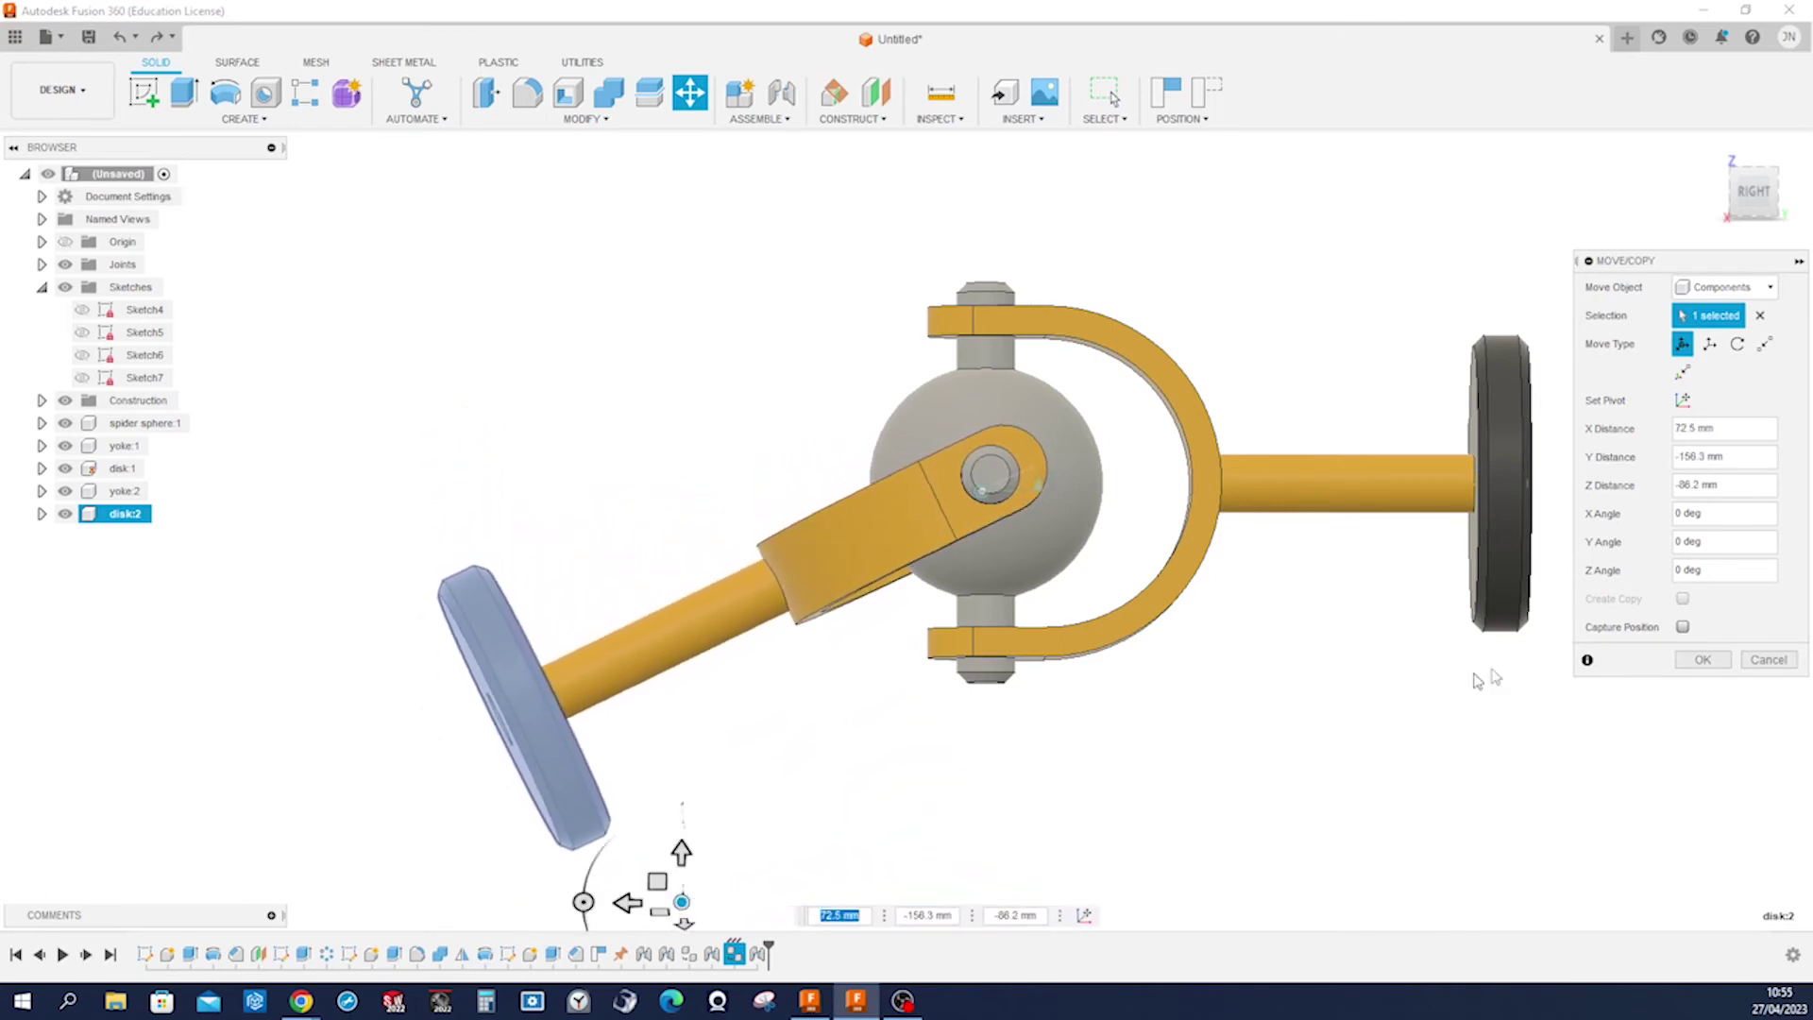
pyautogui.click(1696, 667)
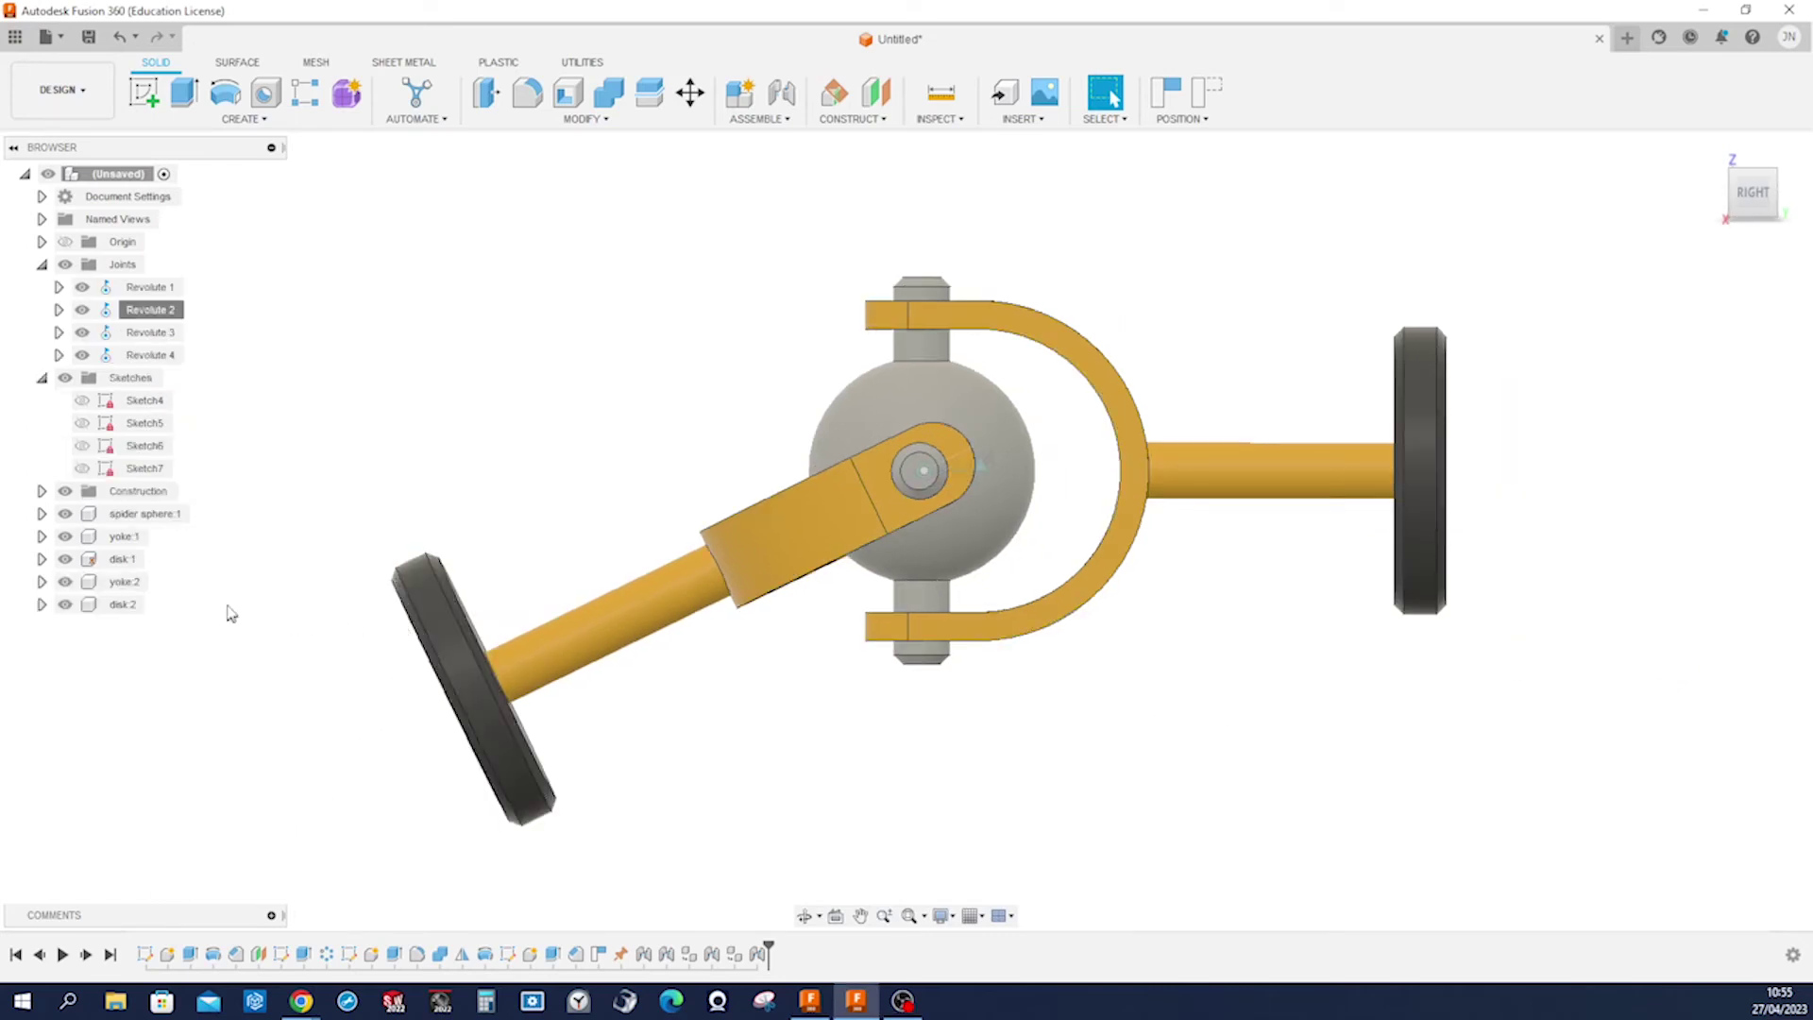
# Ground disk:2, capture the moved position, and animate Revolute 1's joint relationships.
pyautogui.click(128, 607)
pyautogui.rightClick(125, 608)
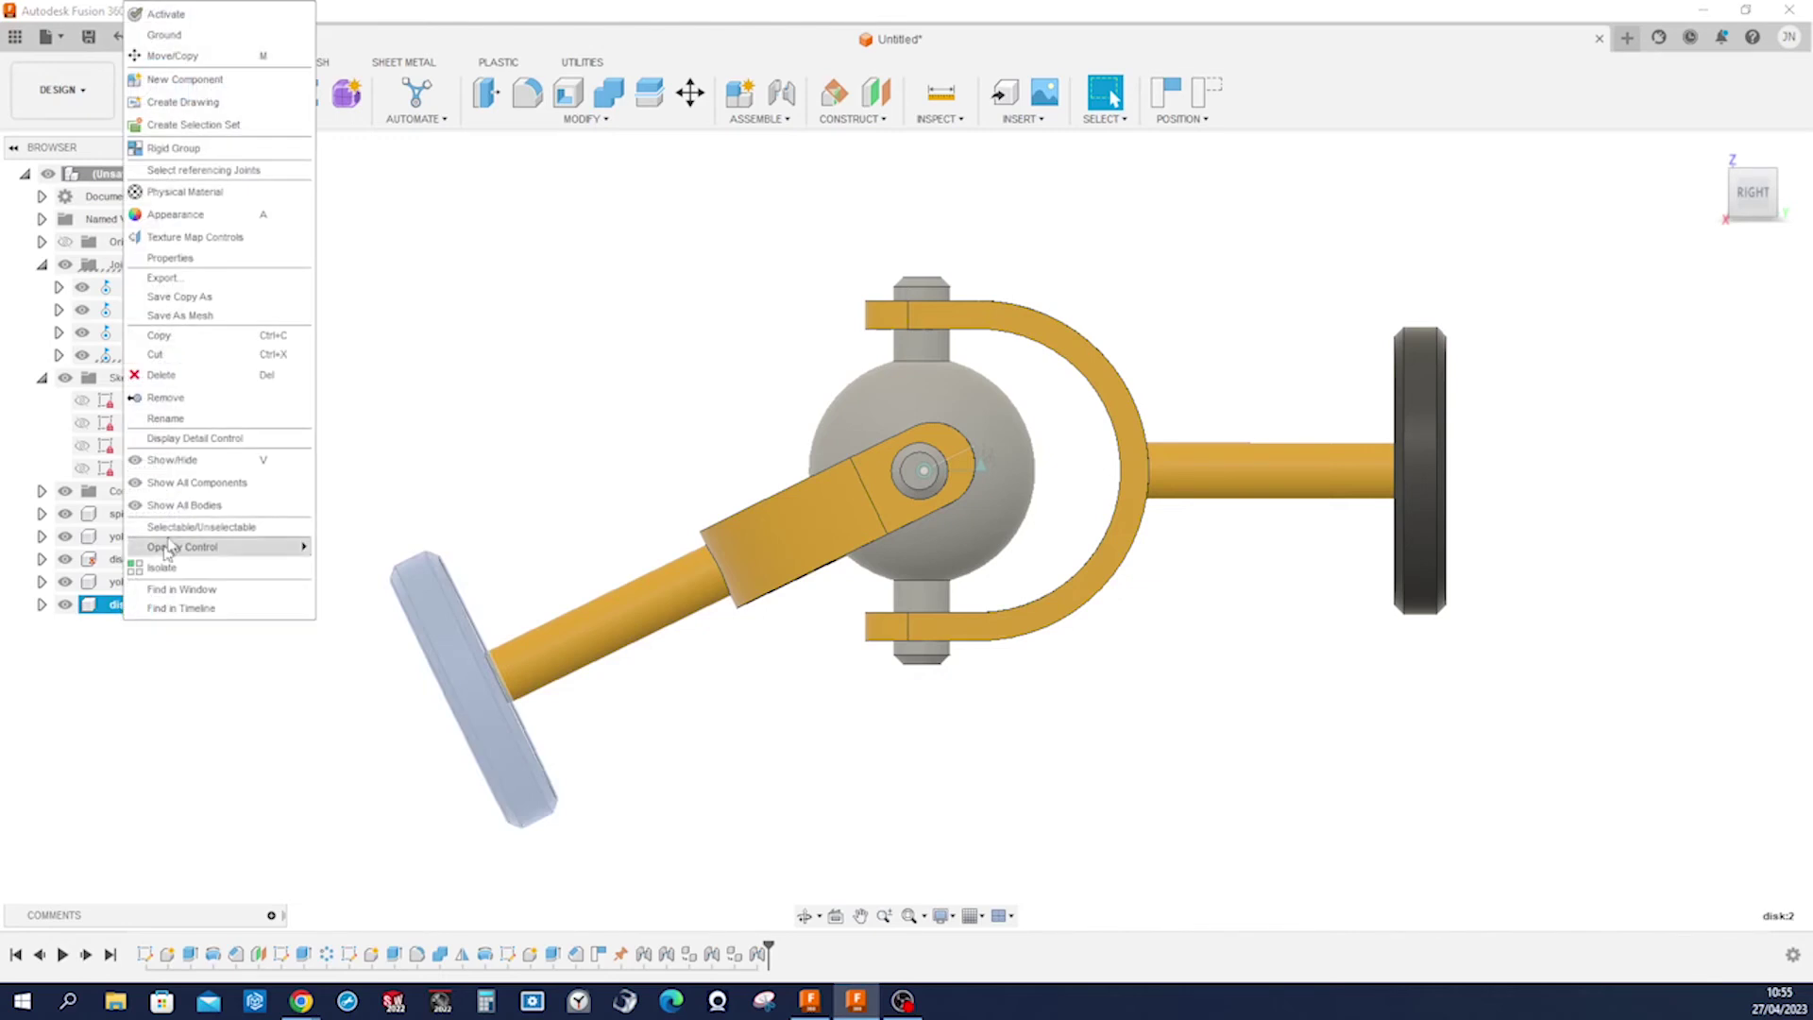
pyautogui.click(175, 35)
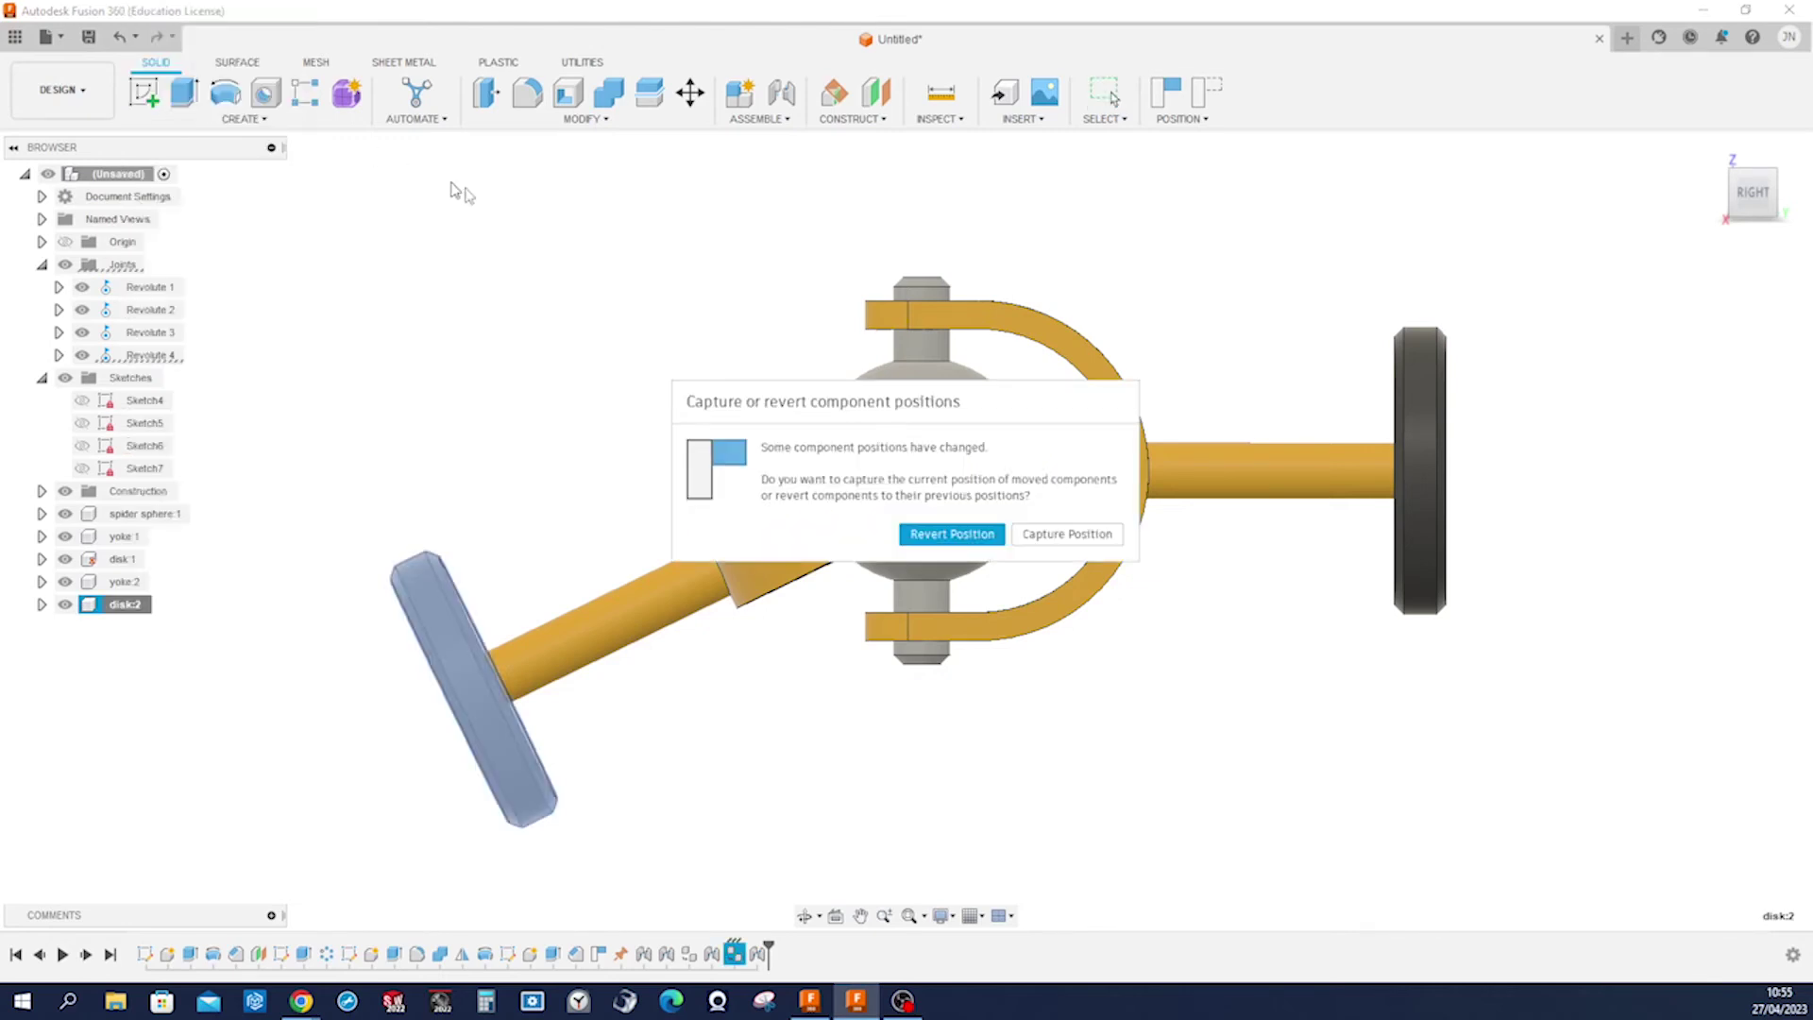
pyautogui.click(1036, 534)
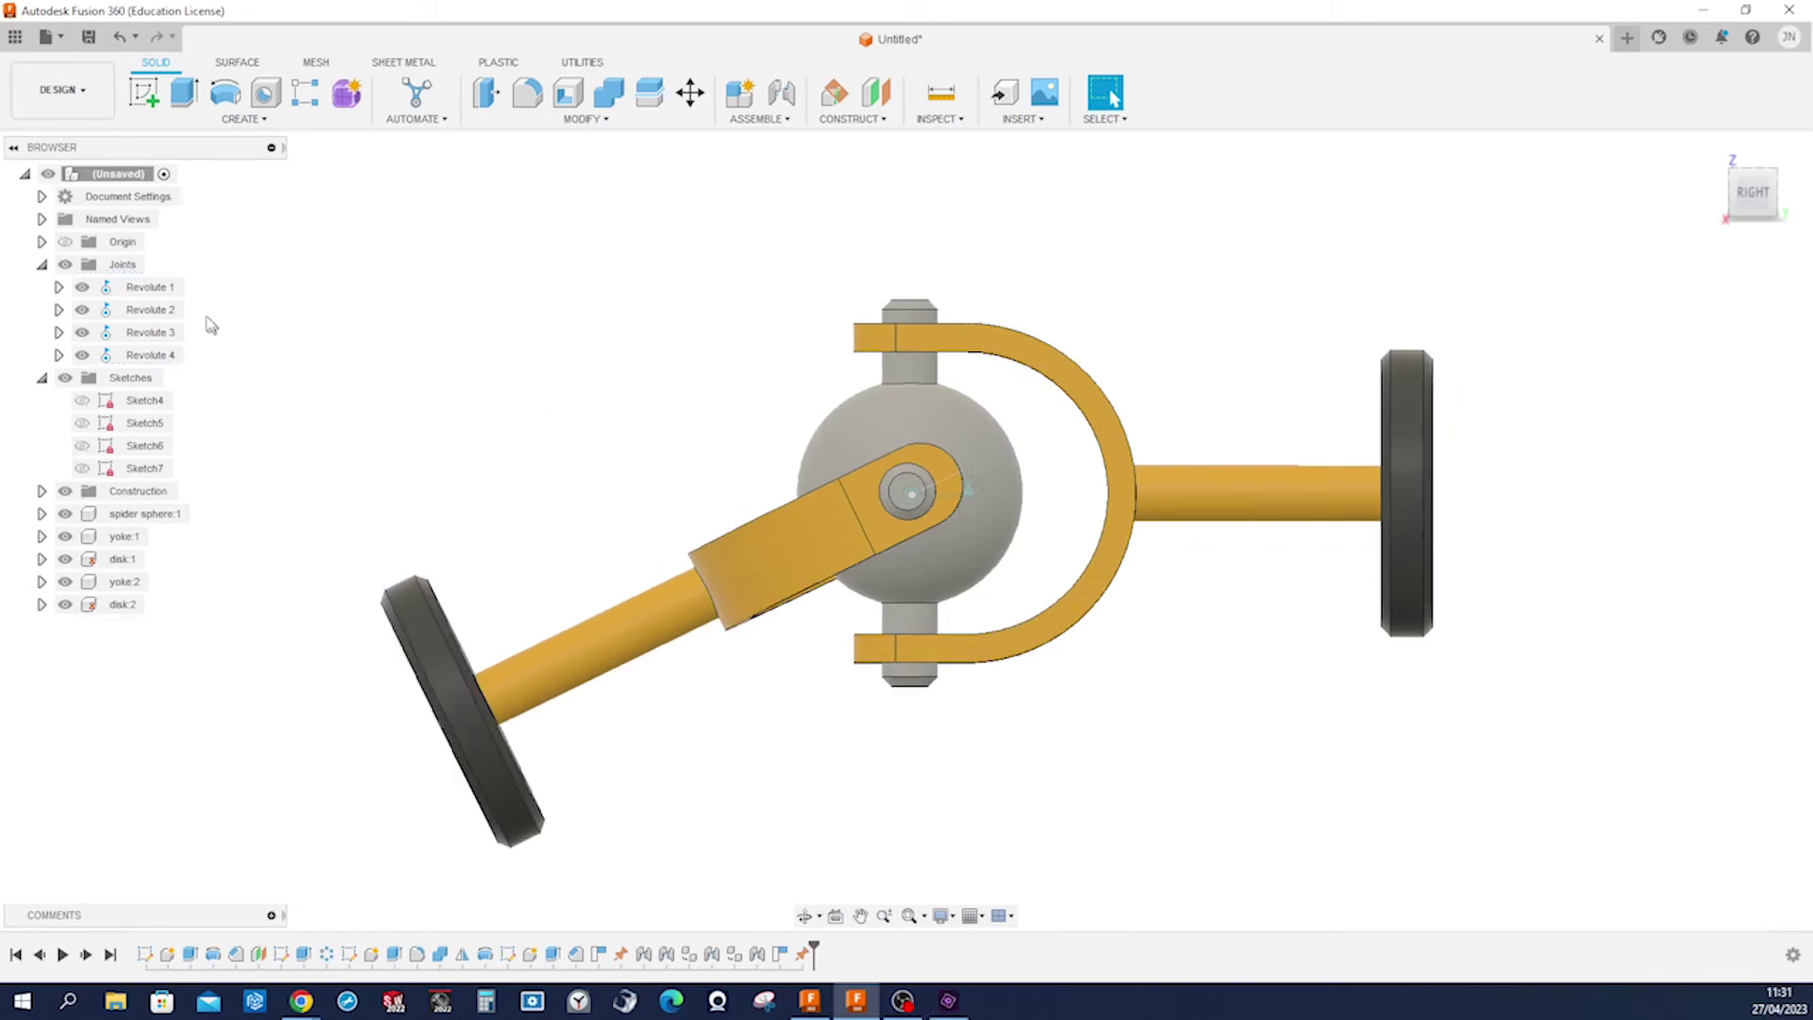
pyautogui.rightClick(170, 297)
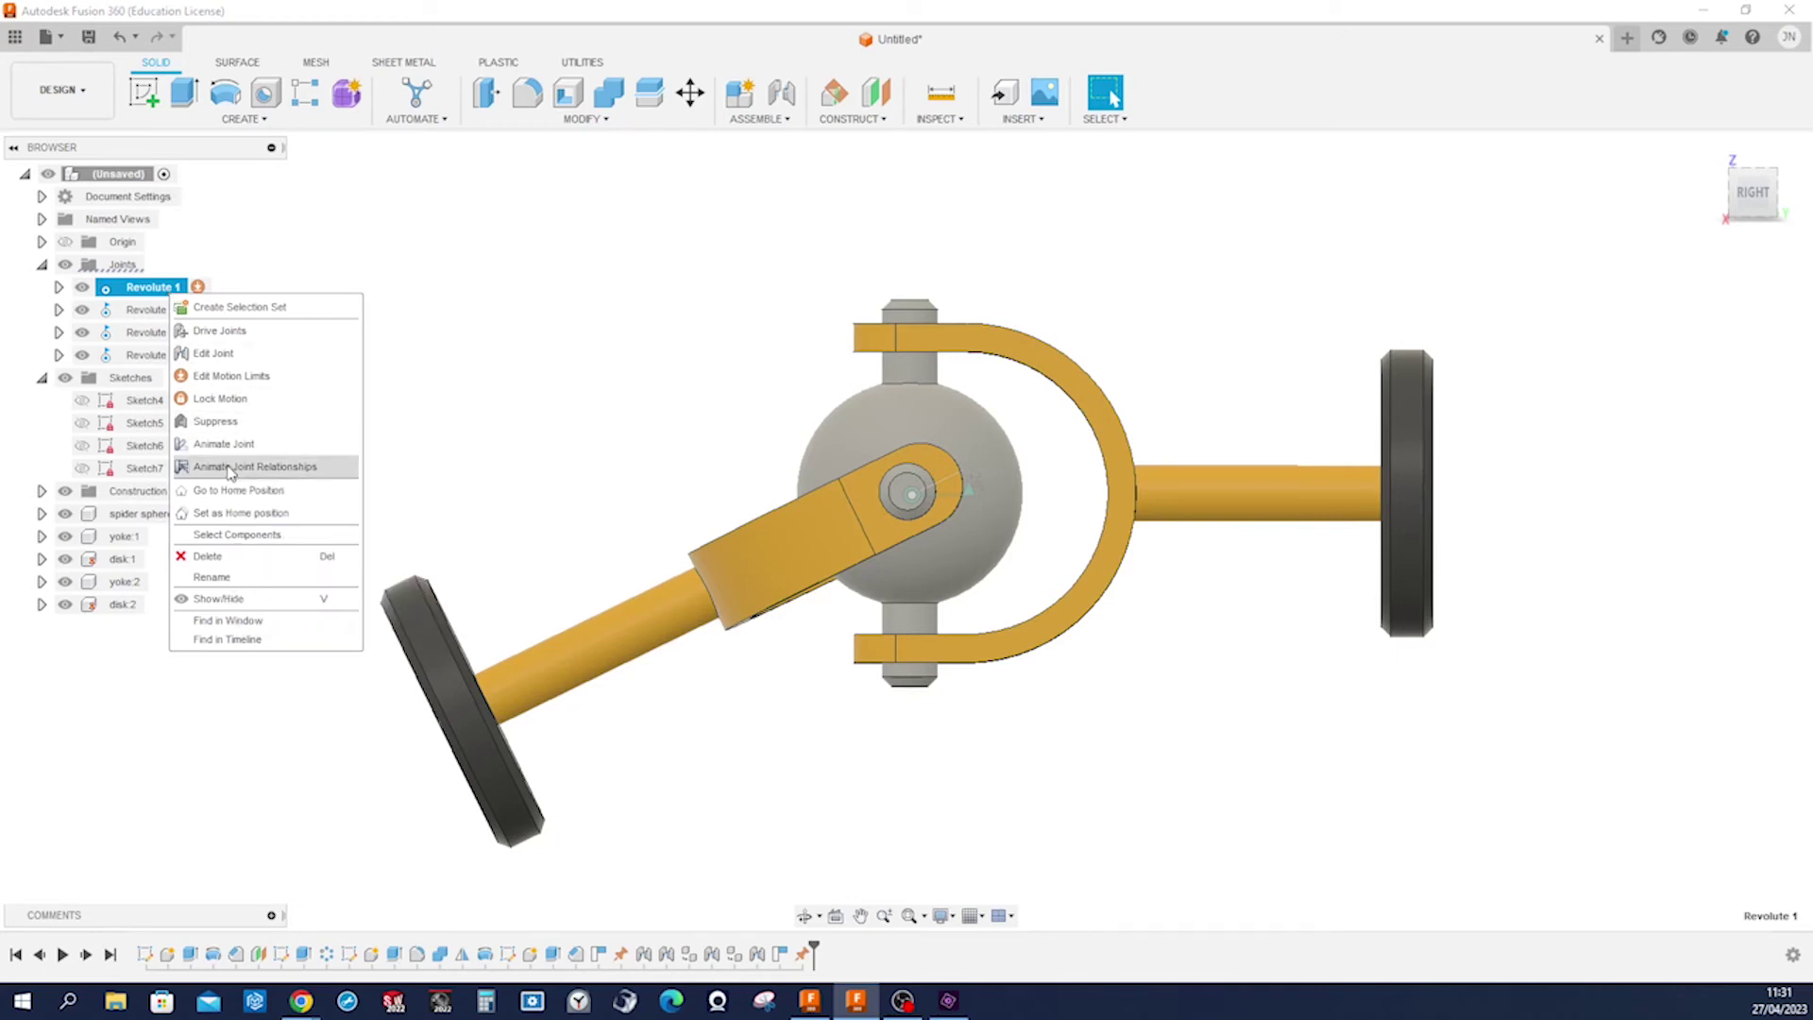
pyautogui.click(230, 467)
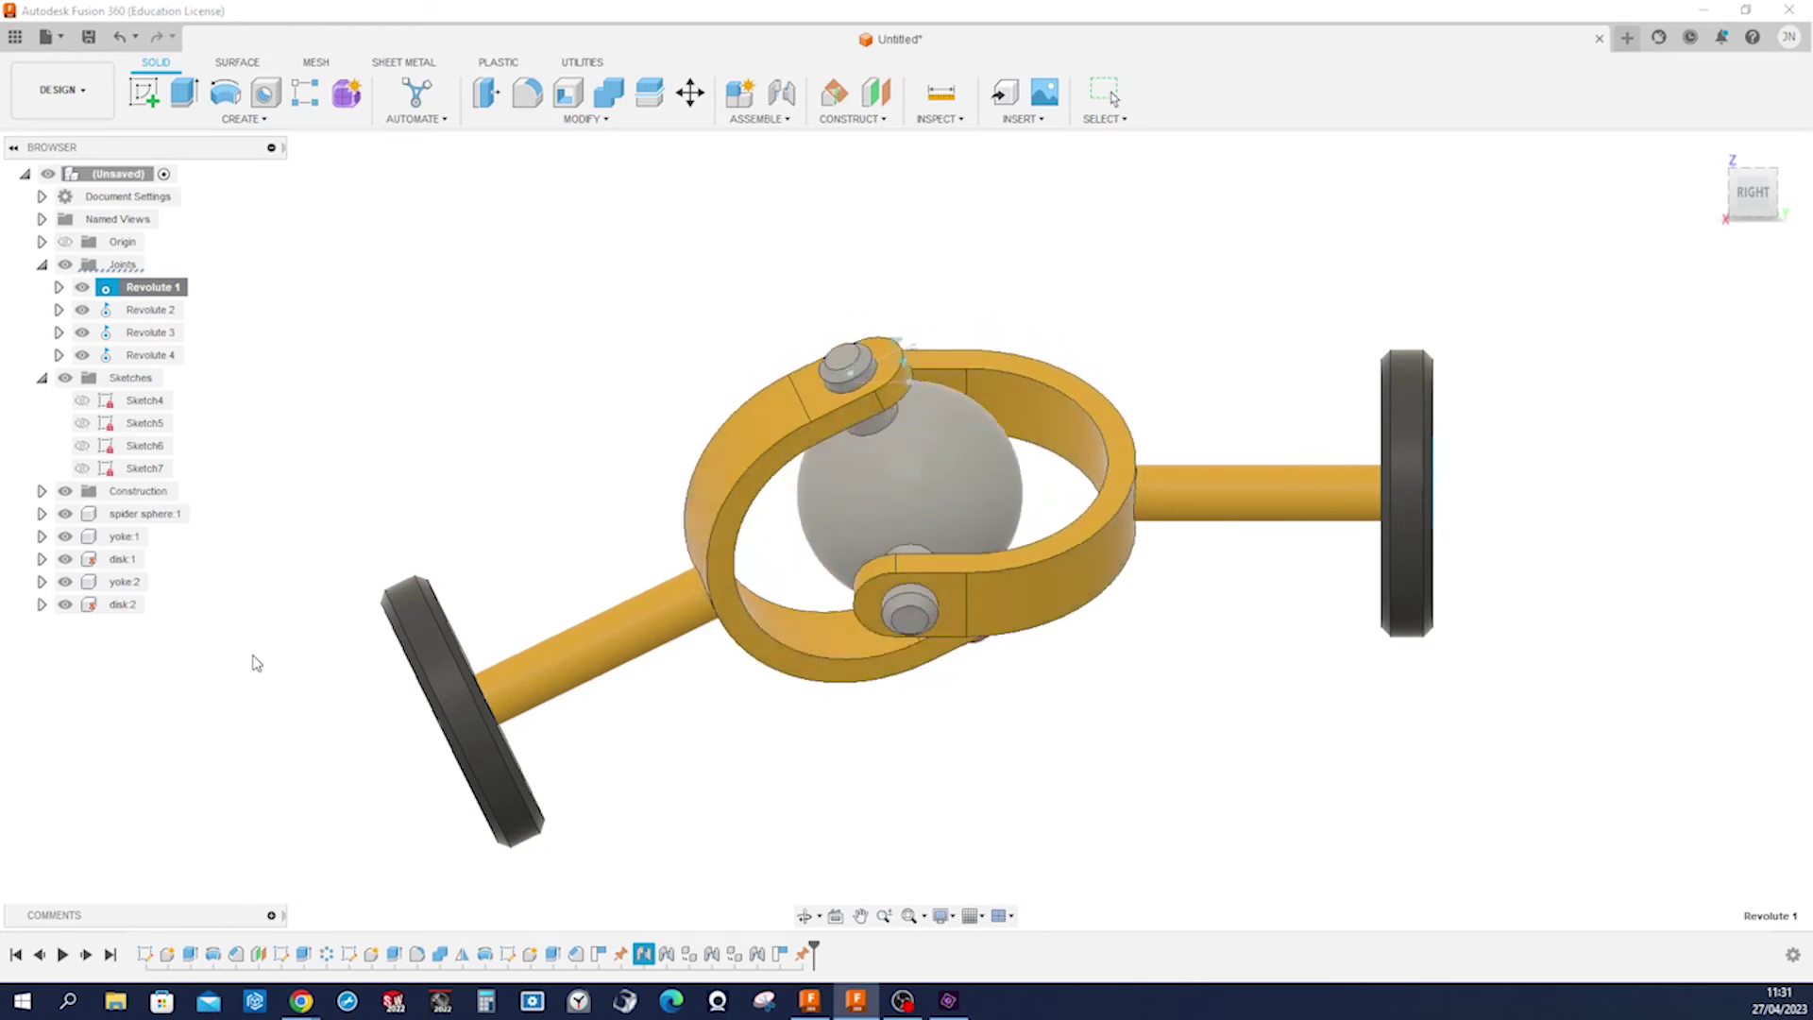